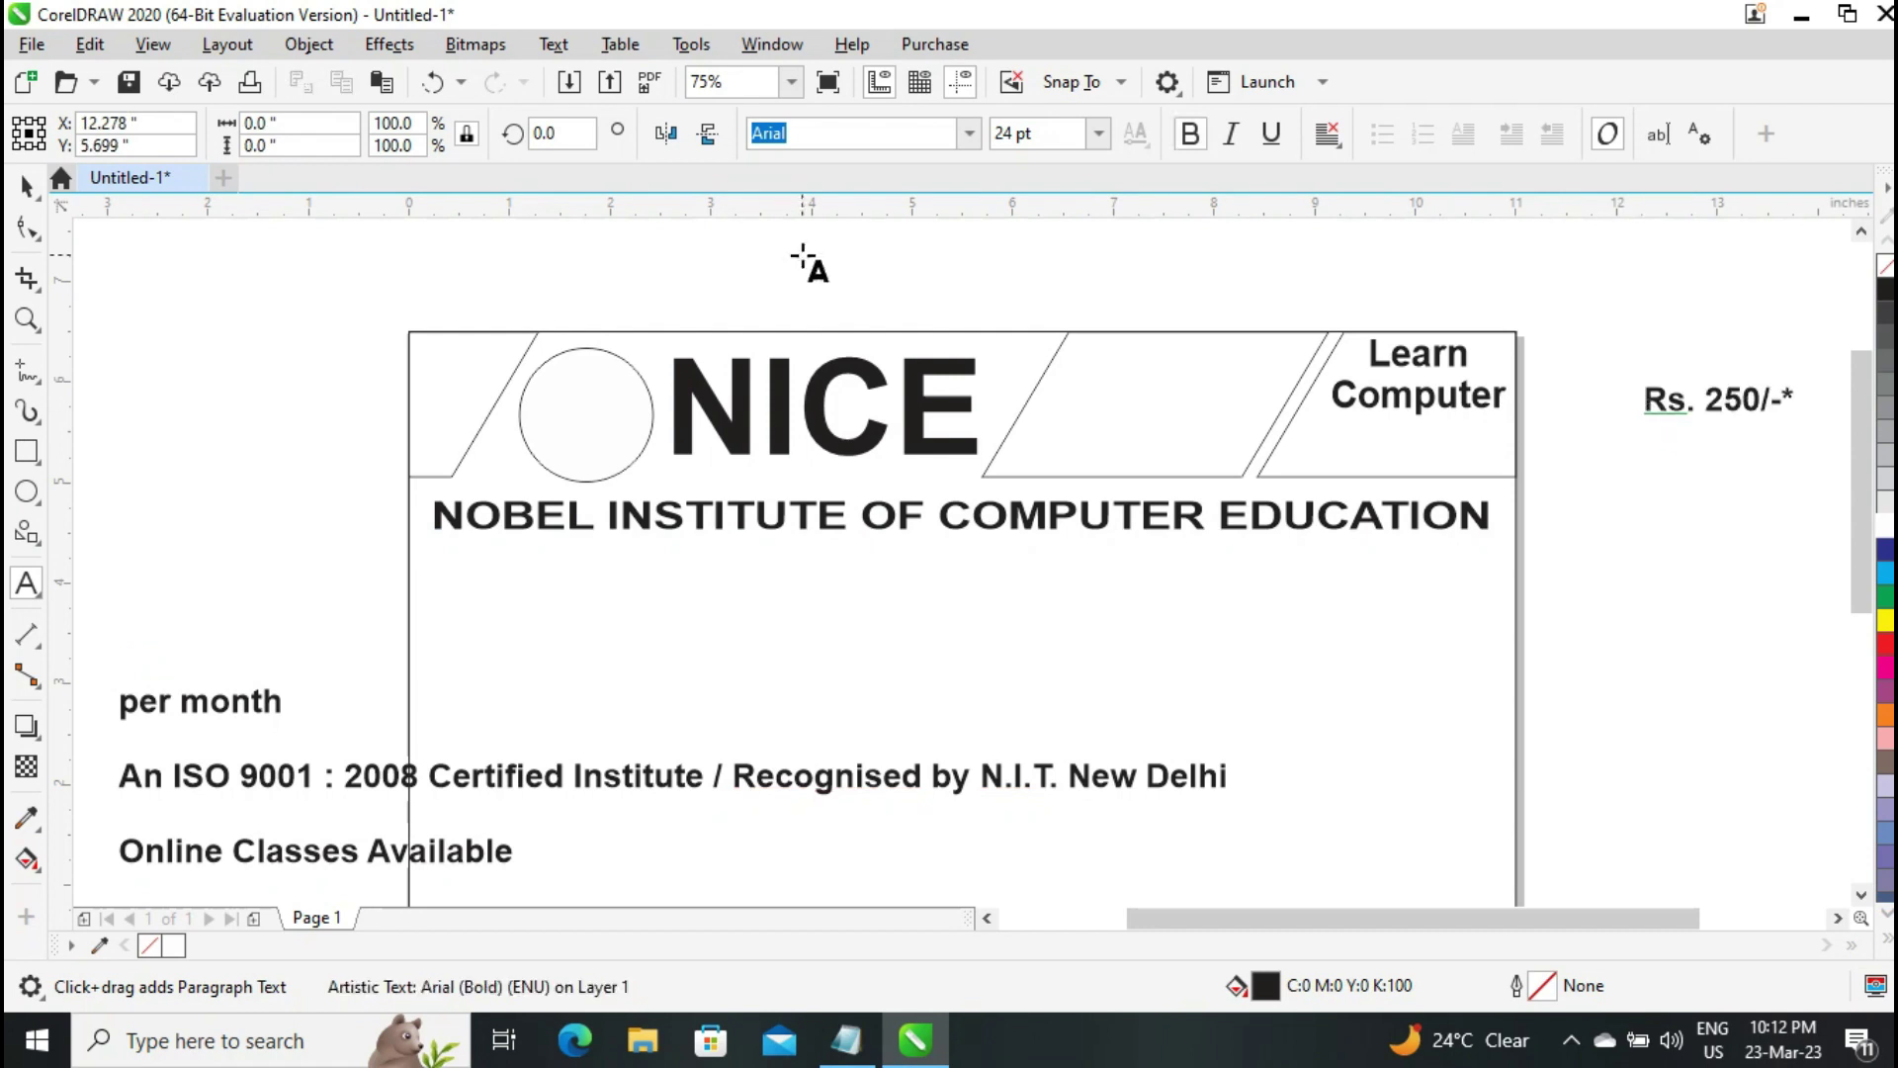
Enlarge "Rs. 250/-*" to about 30.7 pt under "Learn Computer", reduced to about 22.6 pt, in the header's far-right slanted panel
click(24, 185)
drag(1721, 400, 1397, 442)
click(1428, 405)
drag(1517, 417, 1427, 373)
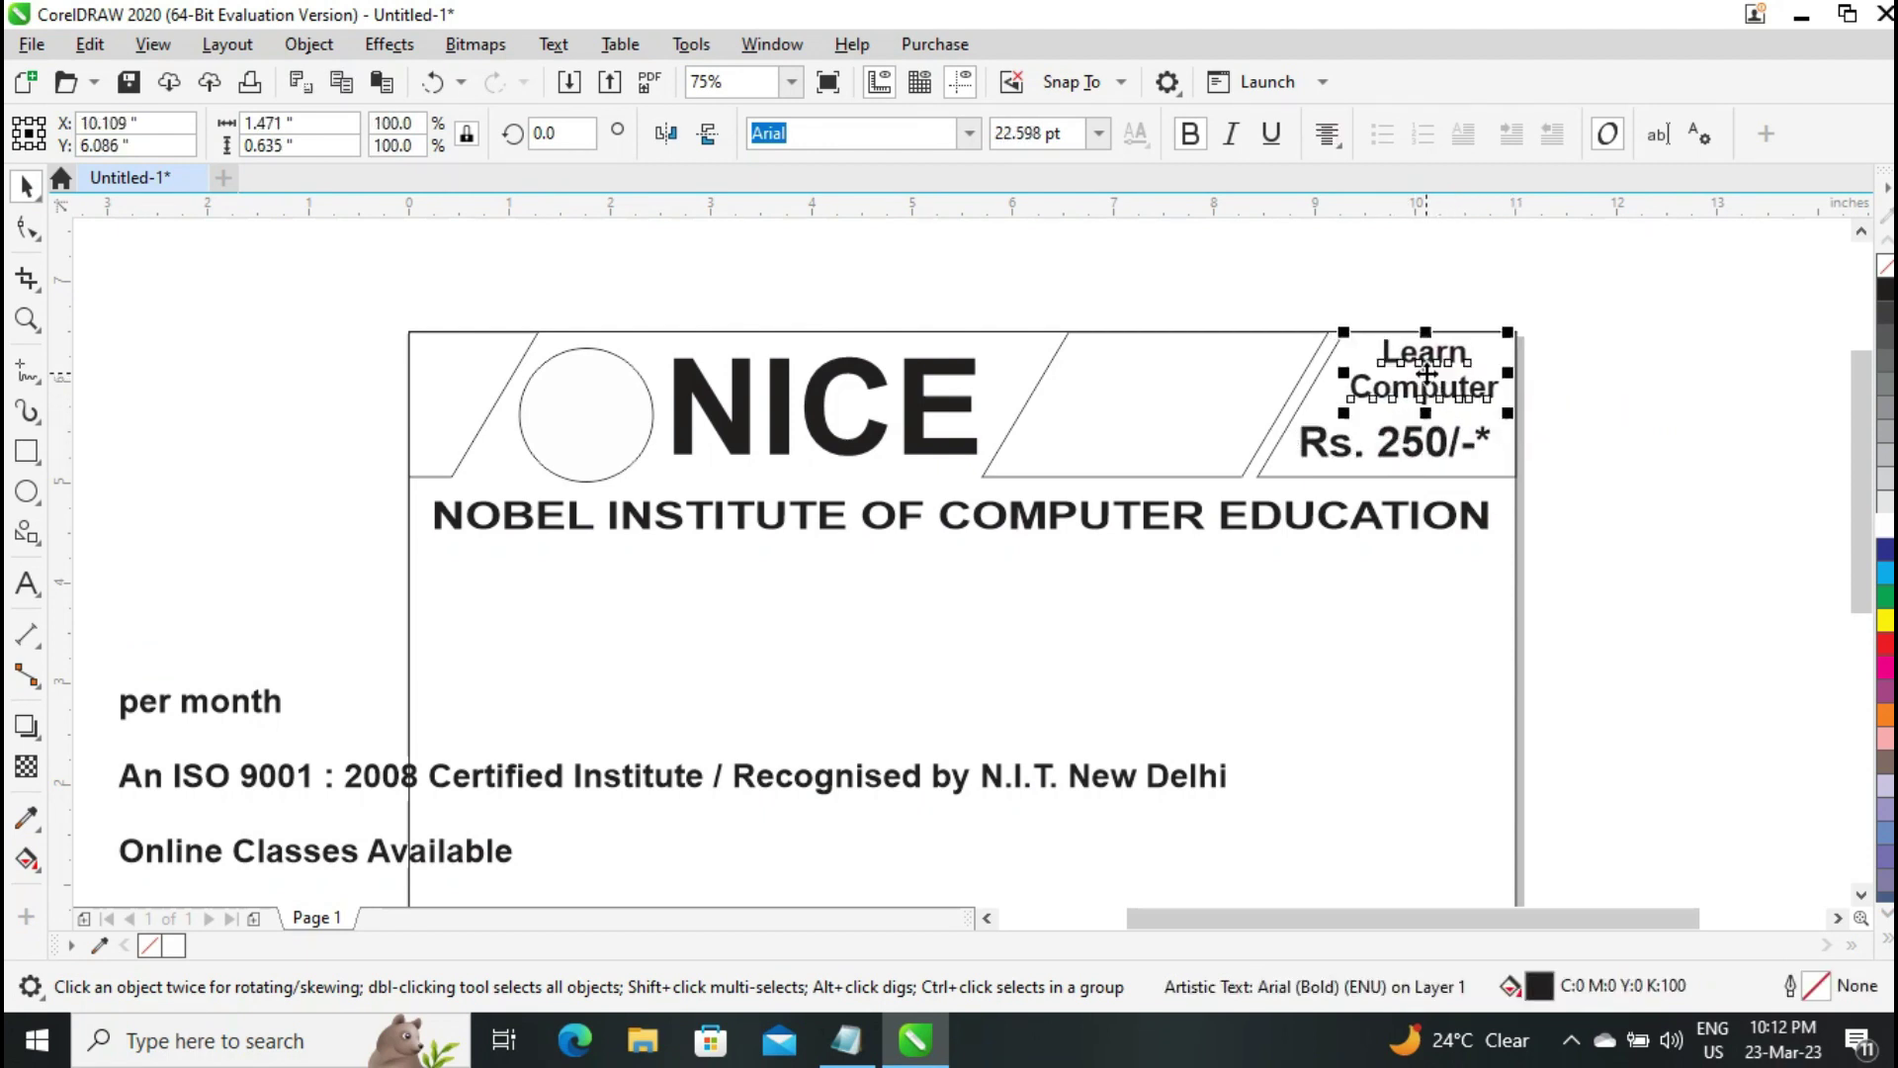
click(1393, 447)
drag(1391, 447, 1393, 433)
click(1708, 396)
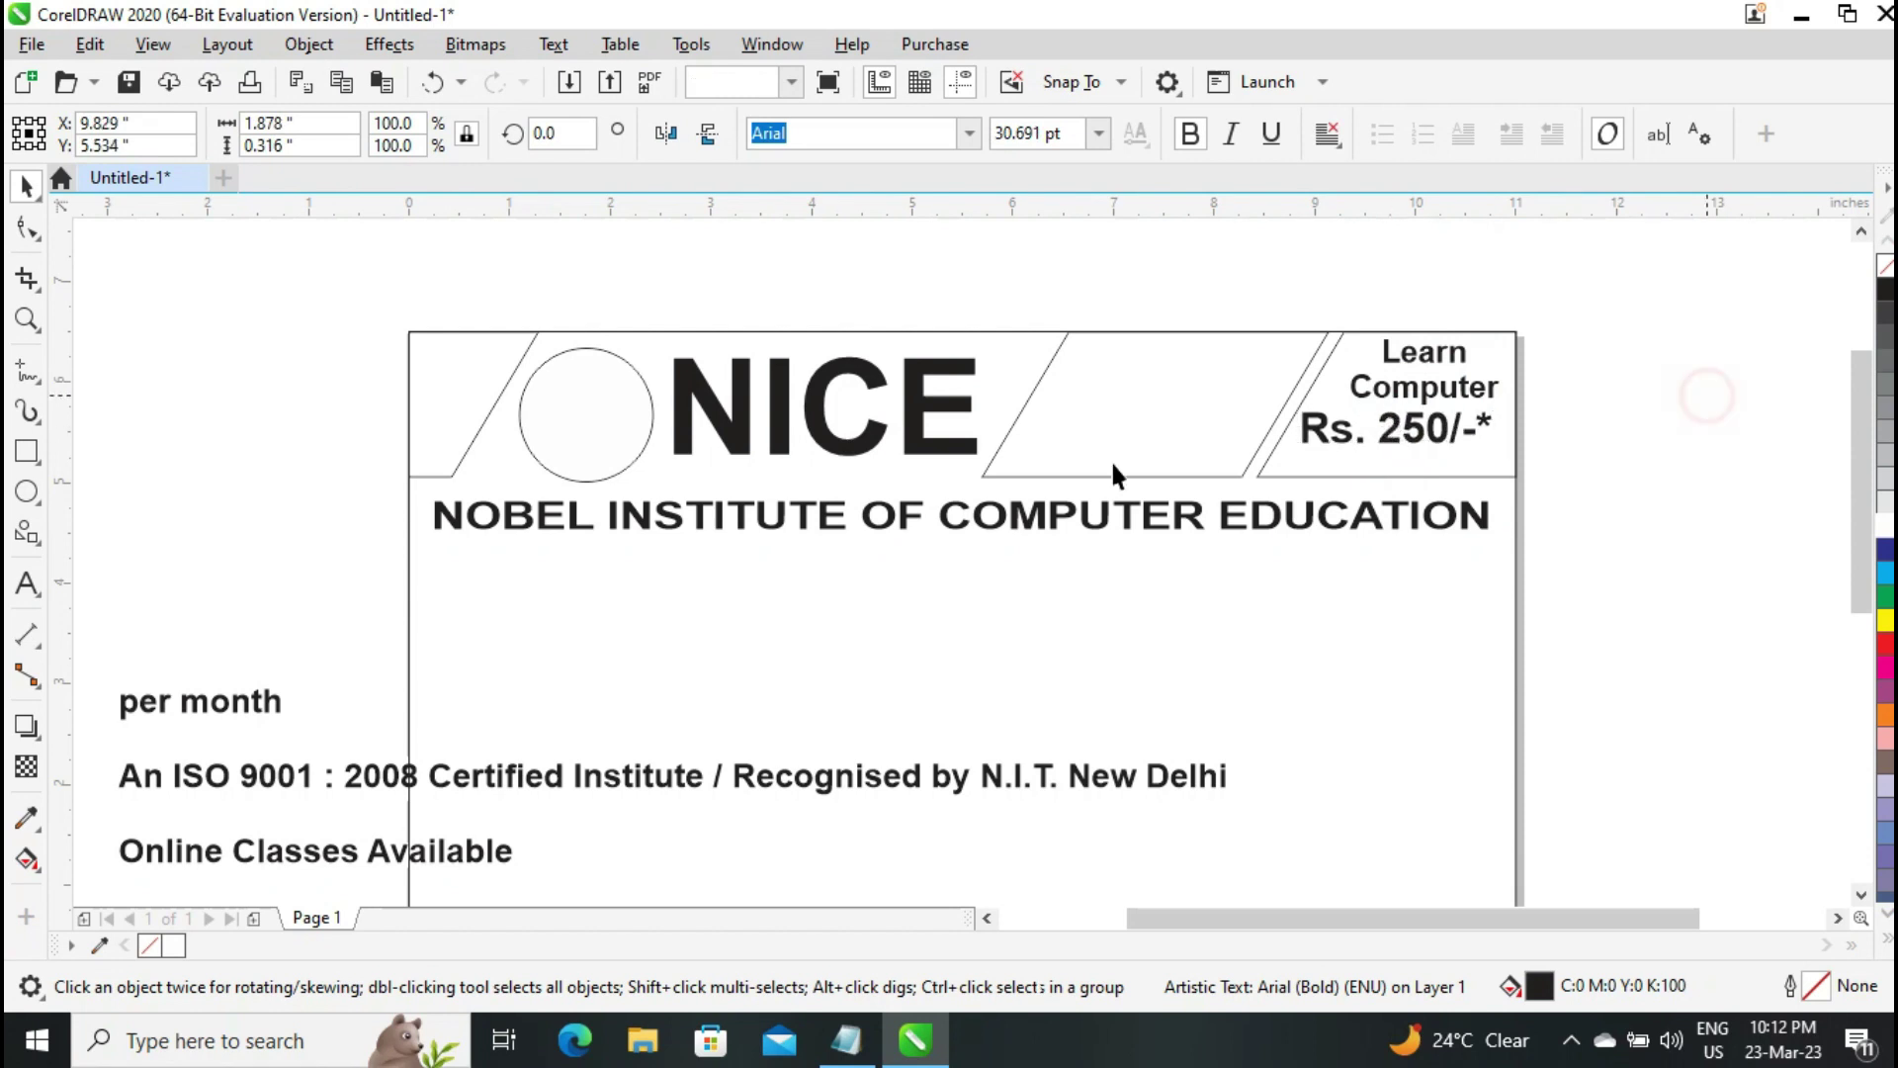
Cut "per month" out of the main text block and paste it as separate text right of the page
click(219, 706)
click(28, 587)
click(129, 703)
key(shift+End)
key(ctrl+x)
key(Delete)
click(1642, 534)
key(ctrl+v)
Shrink "per month" to about 15.3 pt and place it beneath the price in the slanted panel
click(27, 186)
drag(1725, 517, 1397, 479)
click(1665, 416)
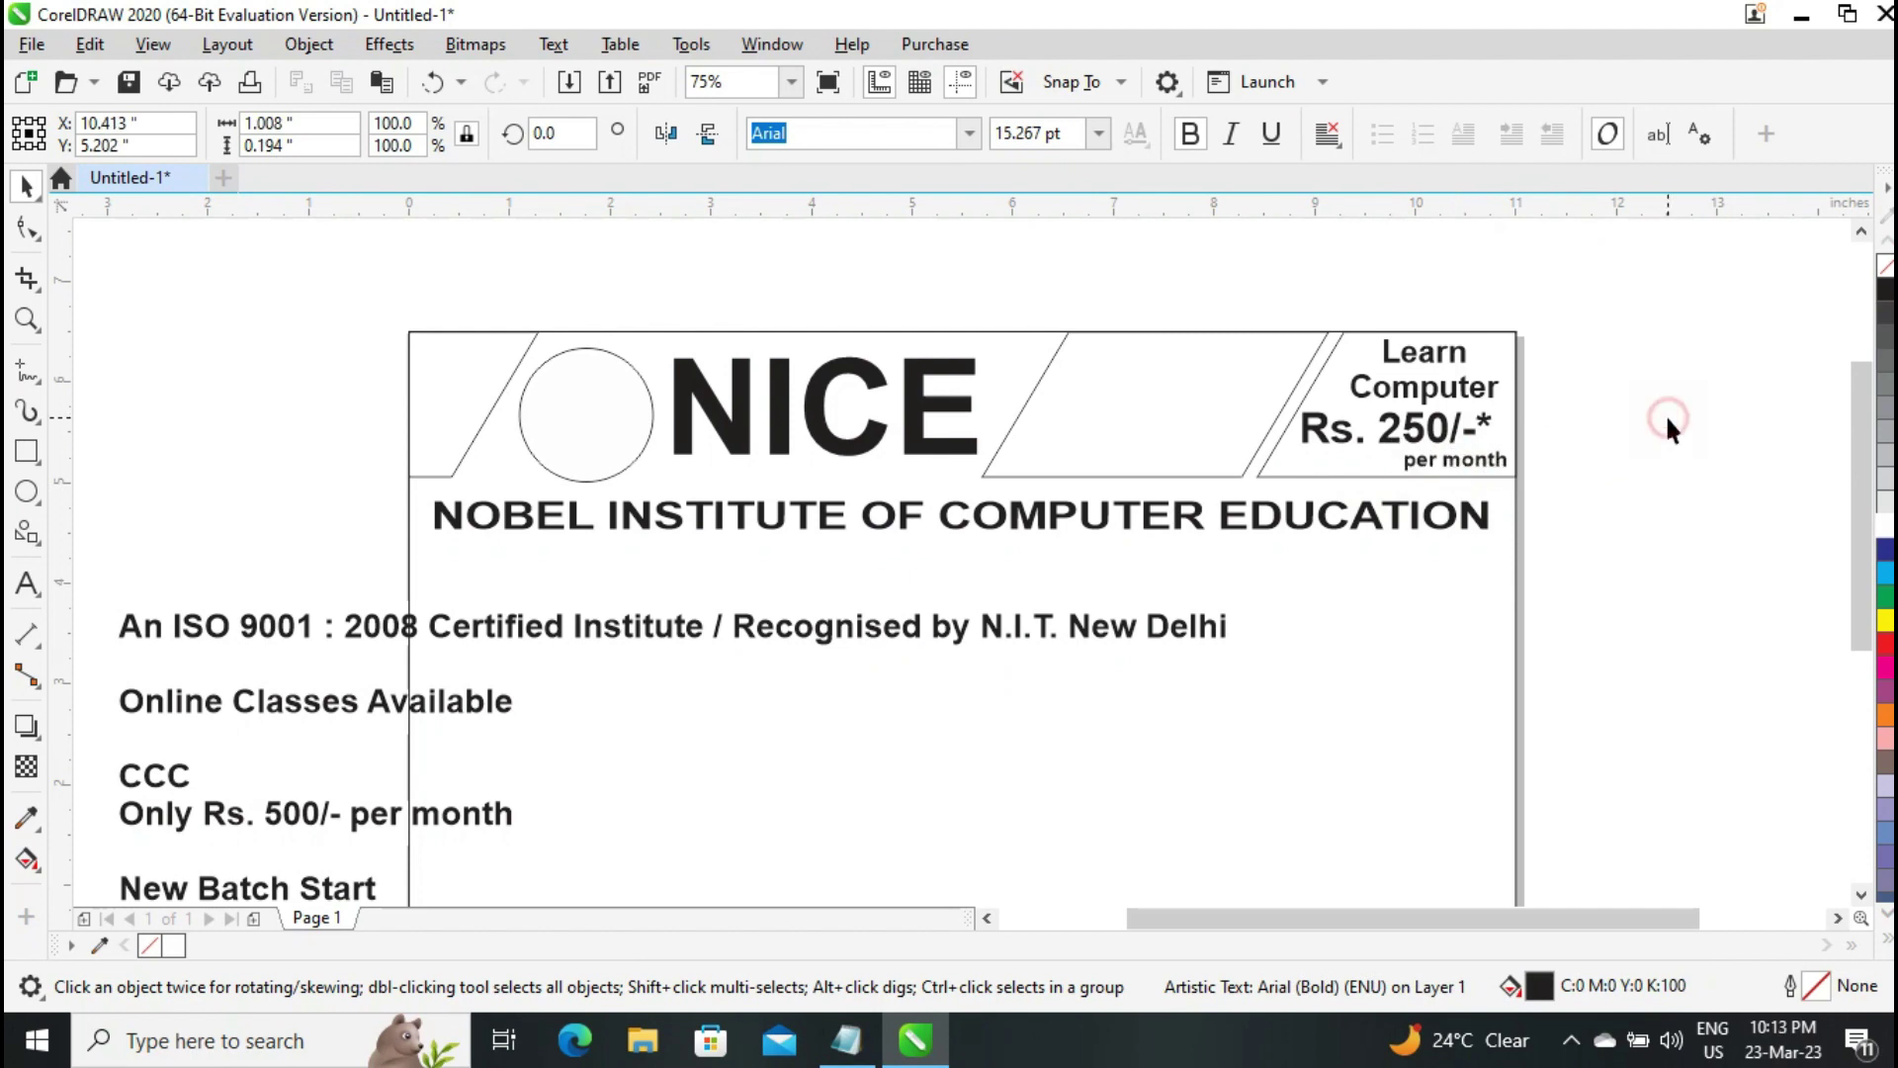
Shift the remaining text block down and draw a rectangle about 6.99 by 0.43 in just below the institute name
drag(538, 626, 524, 741)
click(27, 452)
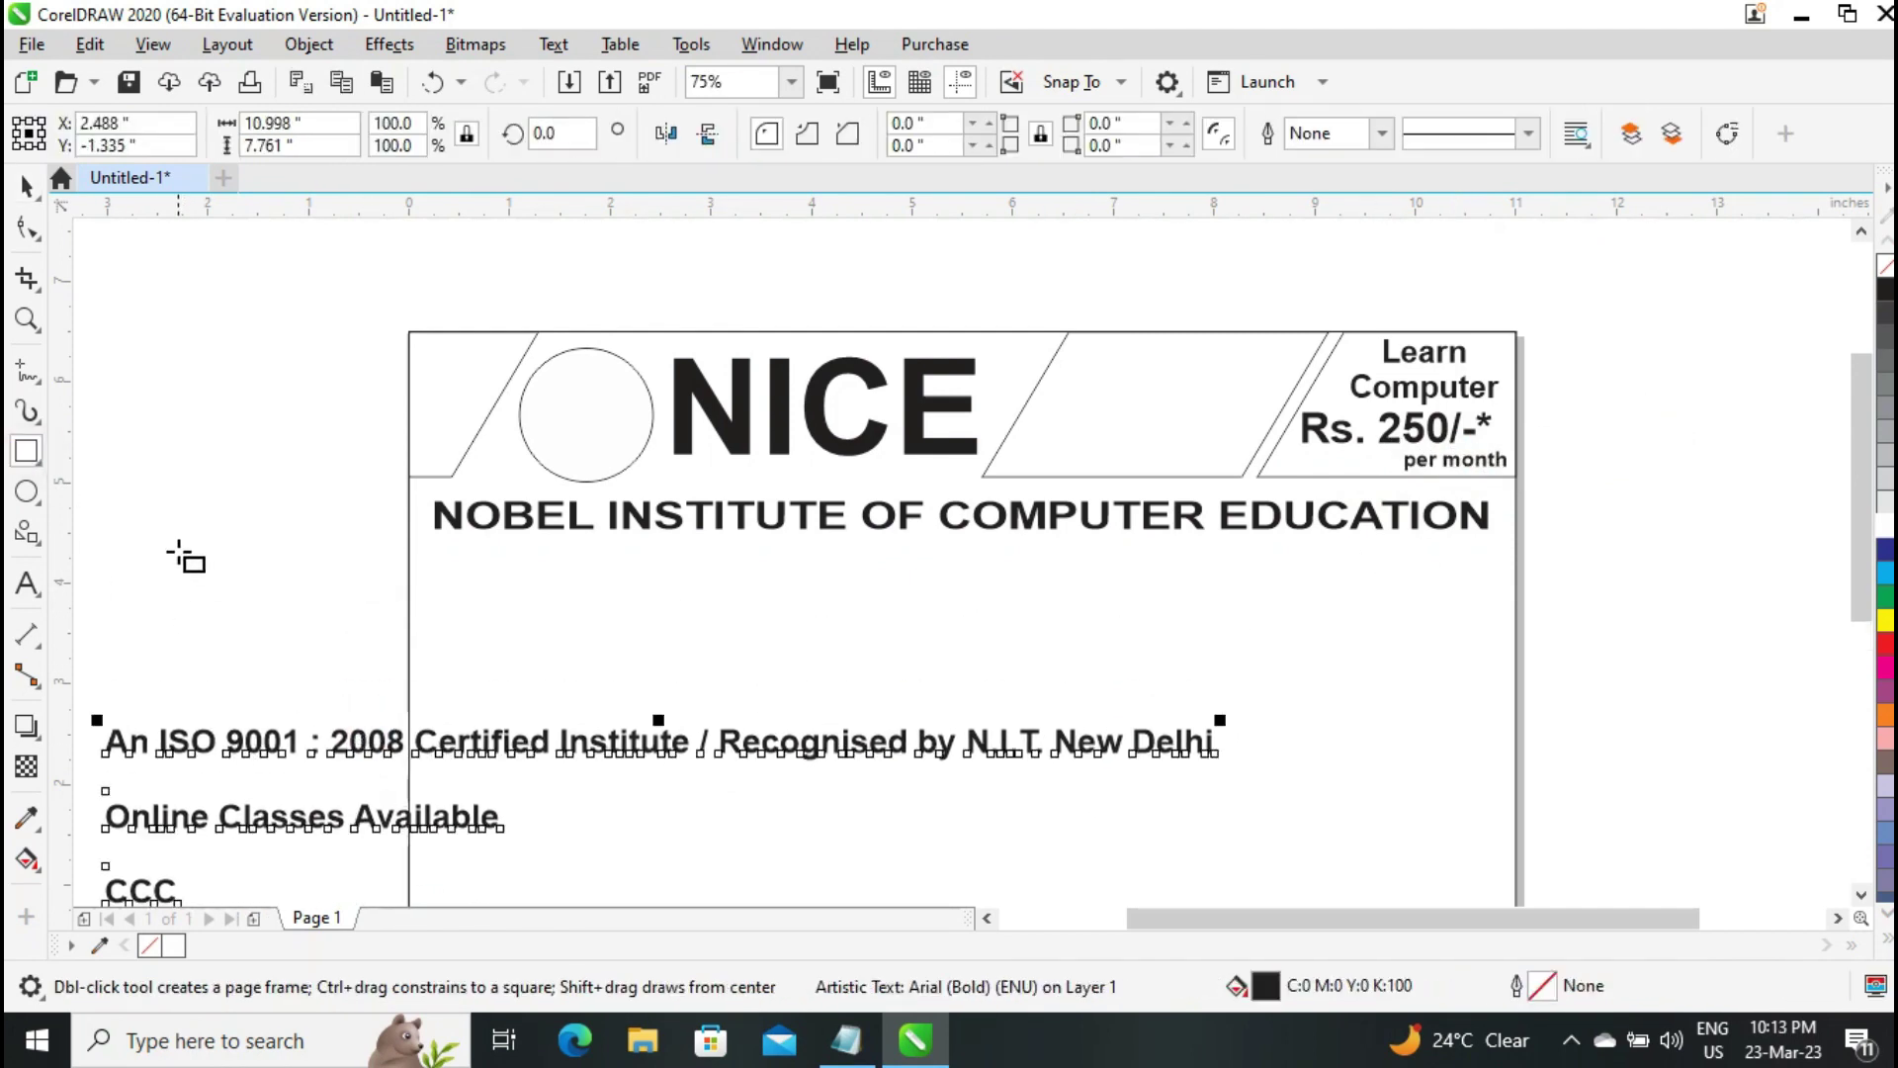
drag(178, 547, 881, 591)
Fully round the rectangle's corners to 0.214 in and move it onto the page beneath the institute name
click(31, 237)
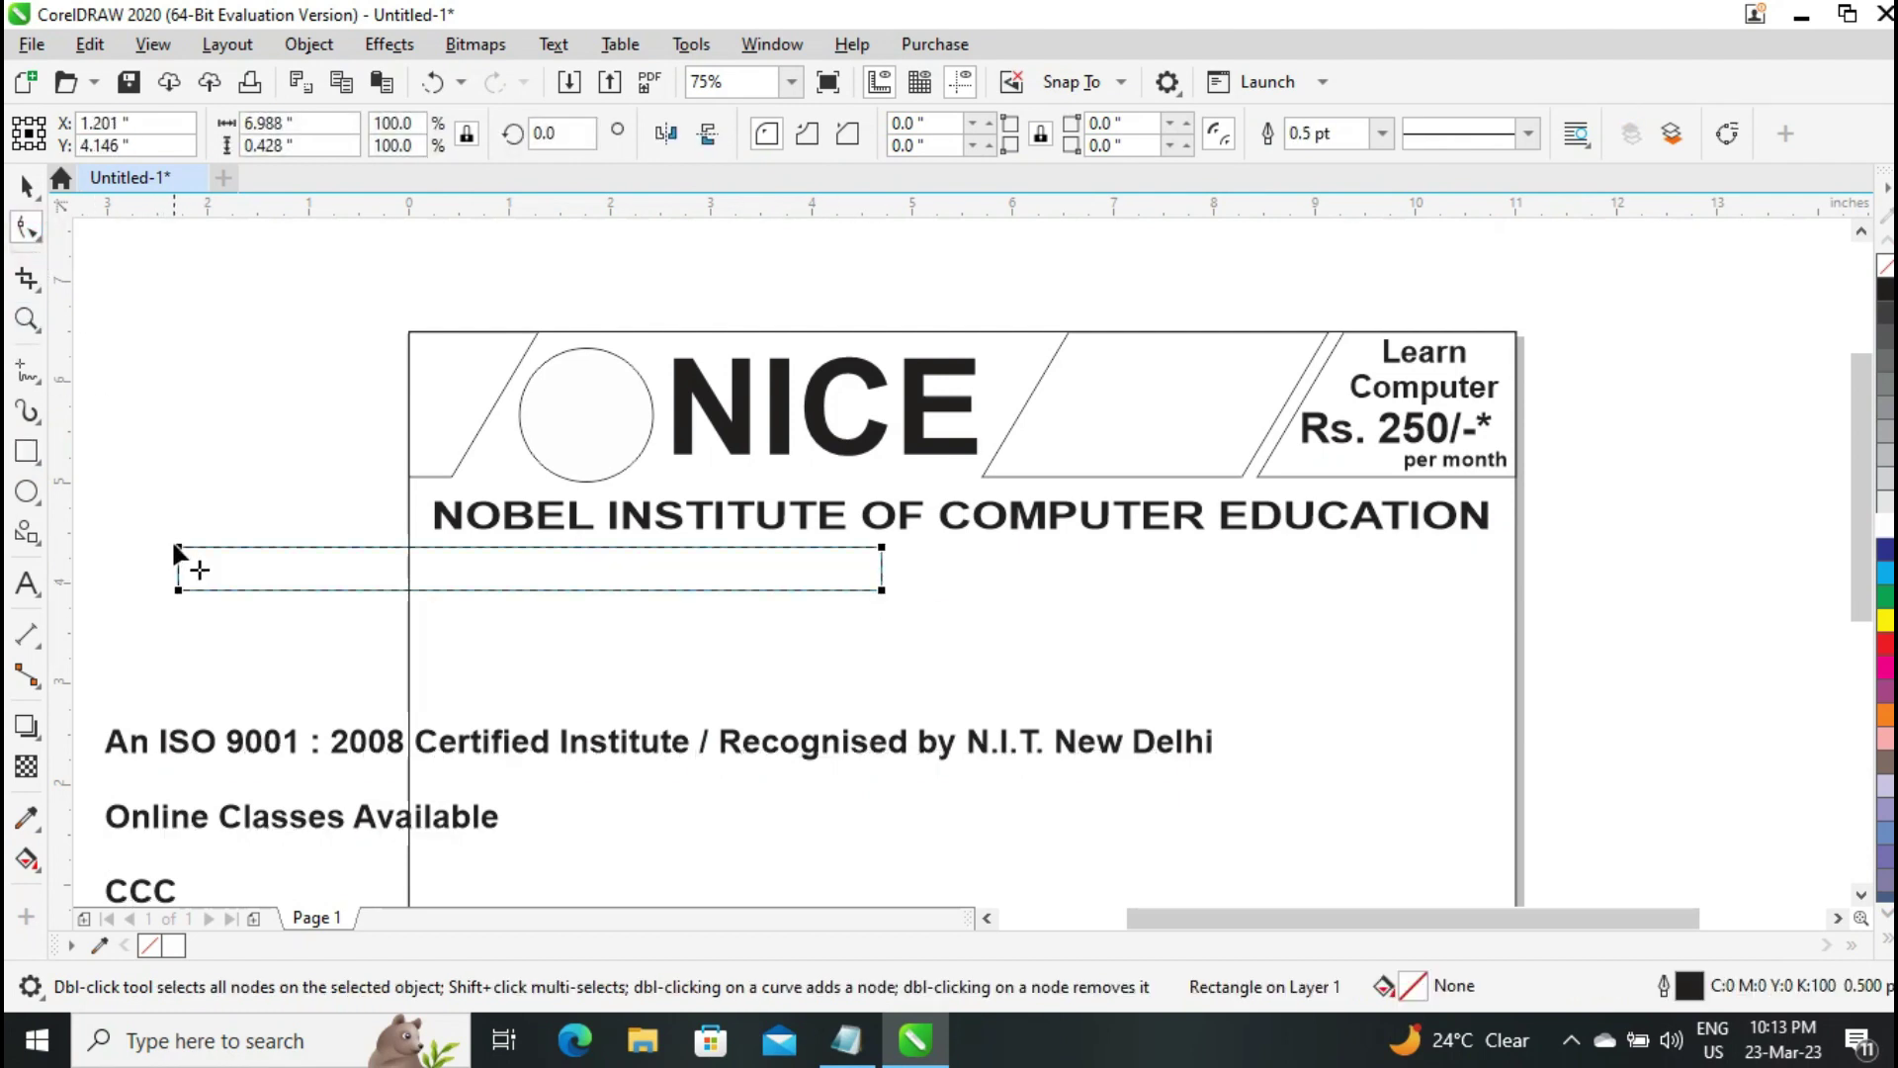
drag(179, 548, 167, 601)
click(27, 184)
drag(530, 569, 938, 577)
Align the rounded bar horizontally with the centre of the page frame
shift+click(1383, 615)
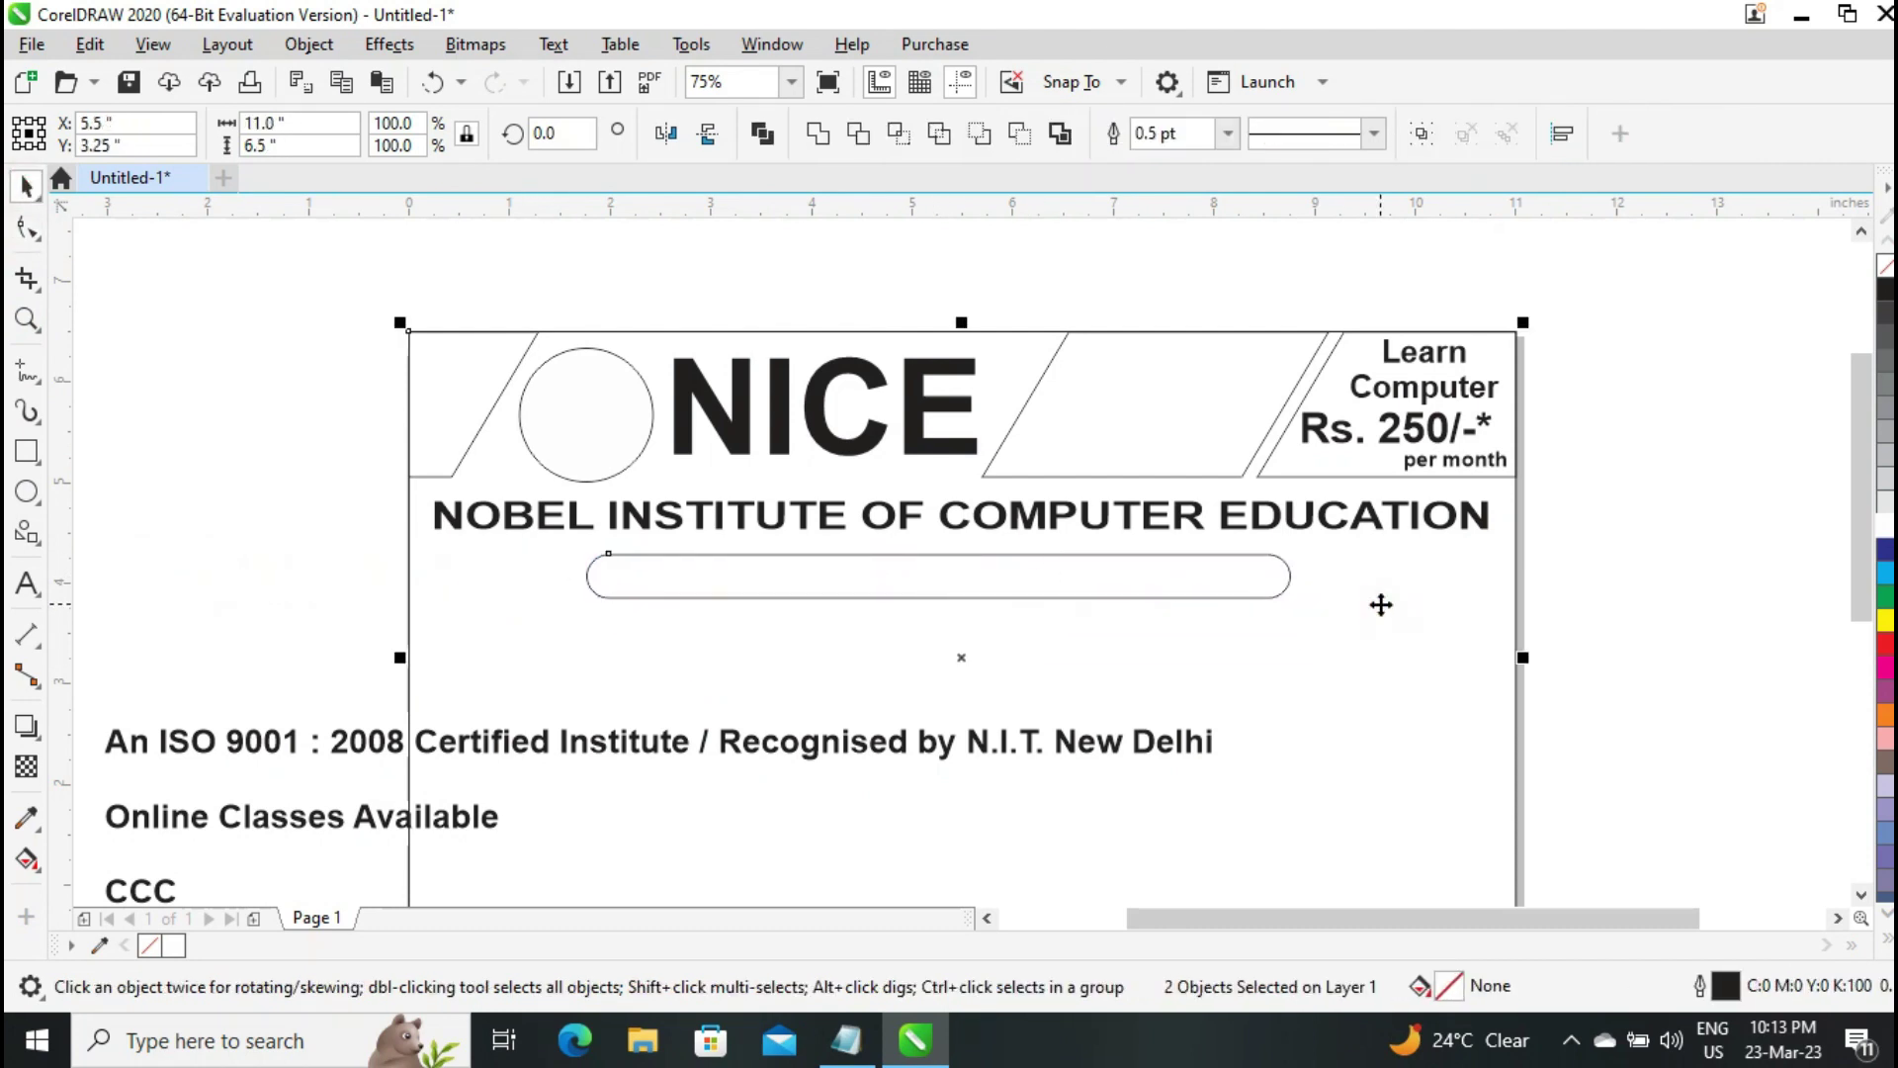
key(ctrl+shift+a)
click(1852, 180)
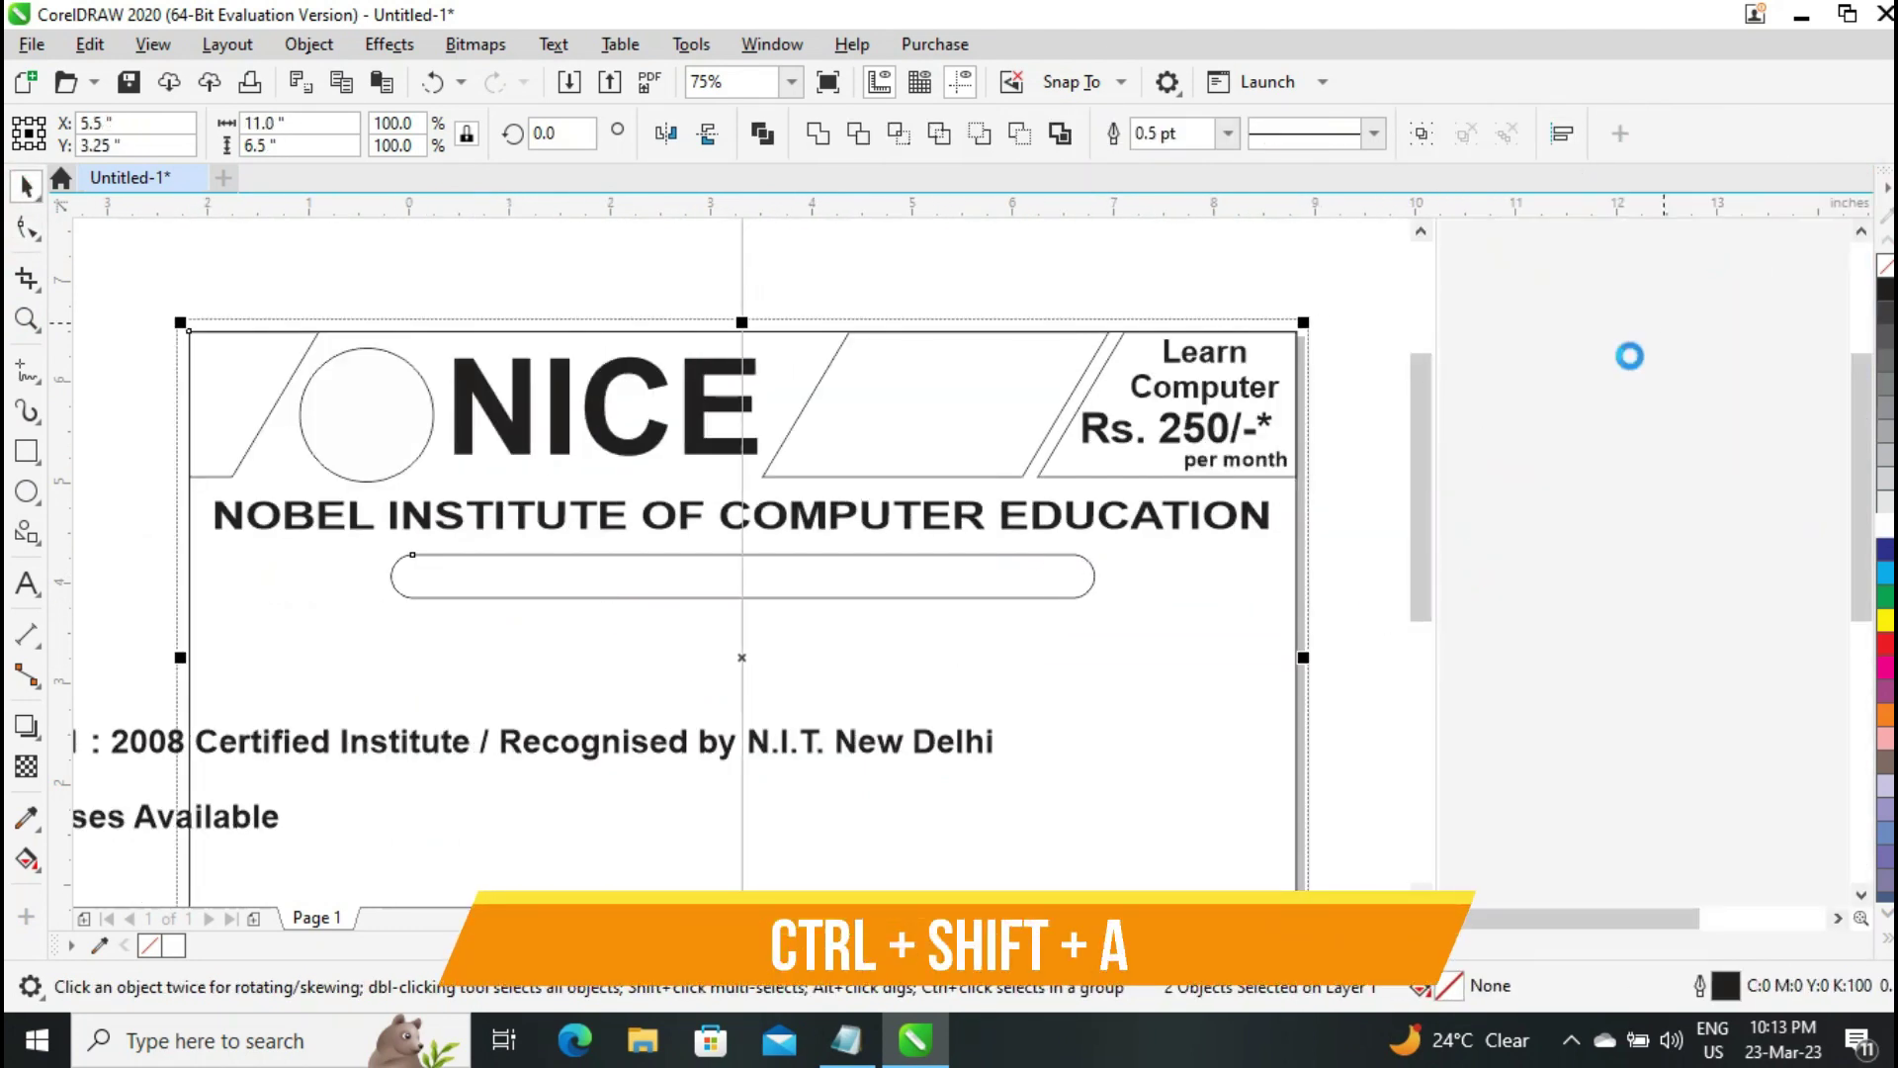
click(1551, 430)
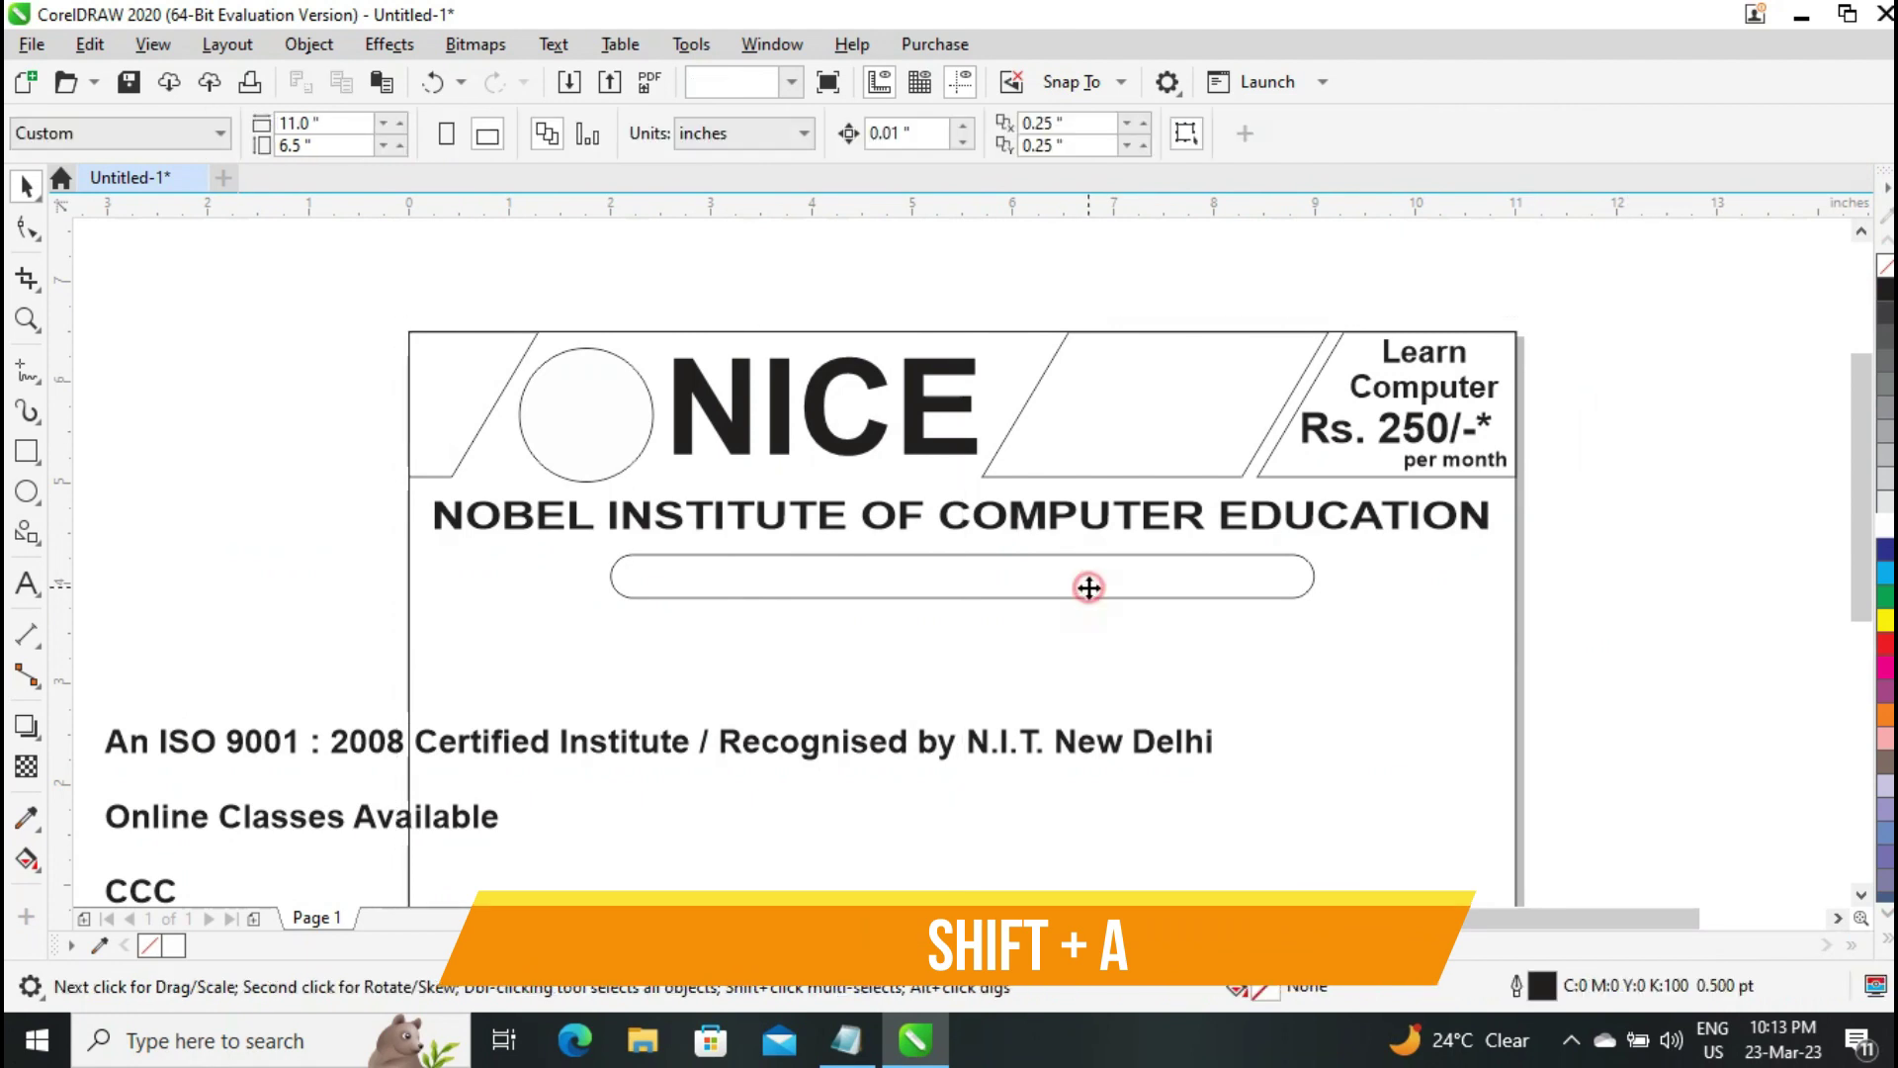
Move the rounded bar slightly toward the page's left edge, to about X 5.15 in, Y 4.03 in
click(1084, 596)
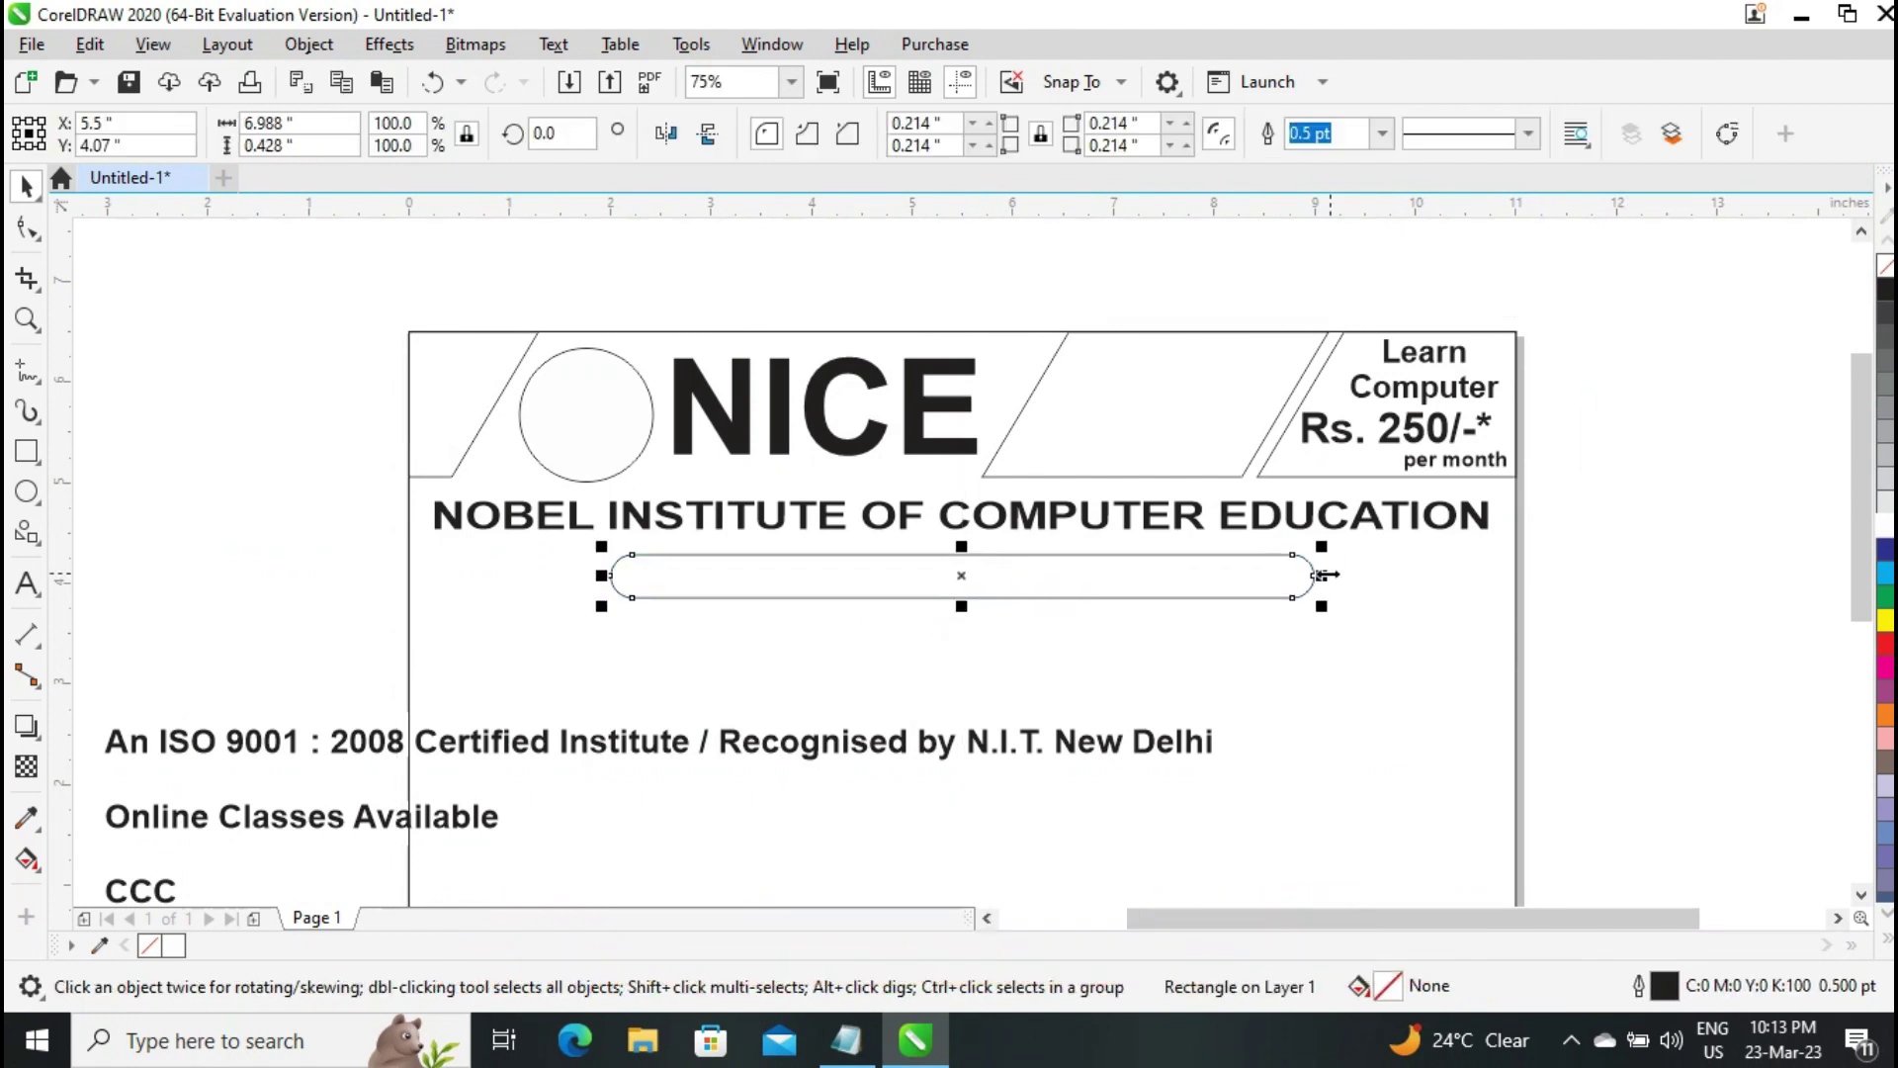
mouse_move(961, 577)
mouse_down()
mouse_move(886, 579)
mouse_move(927, 580)
mouse_up()
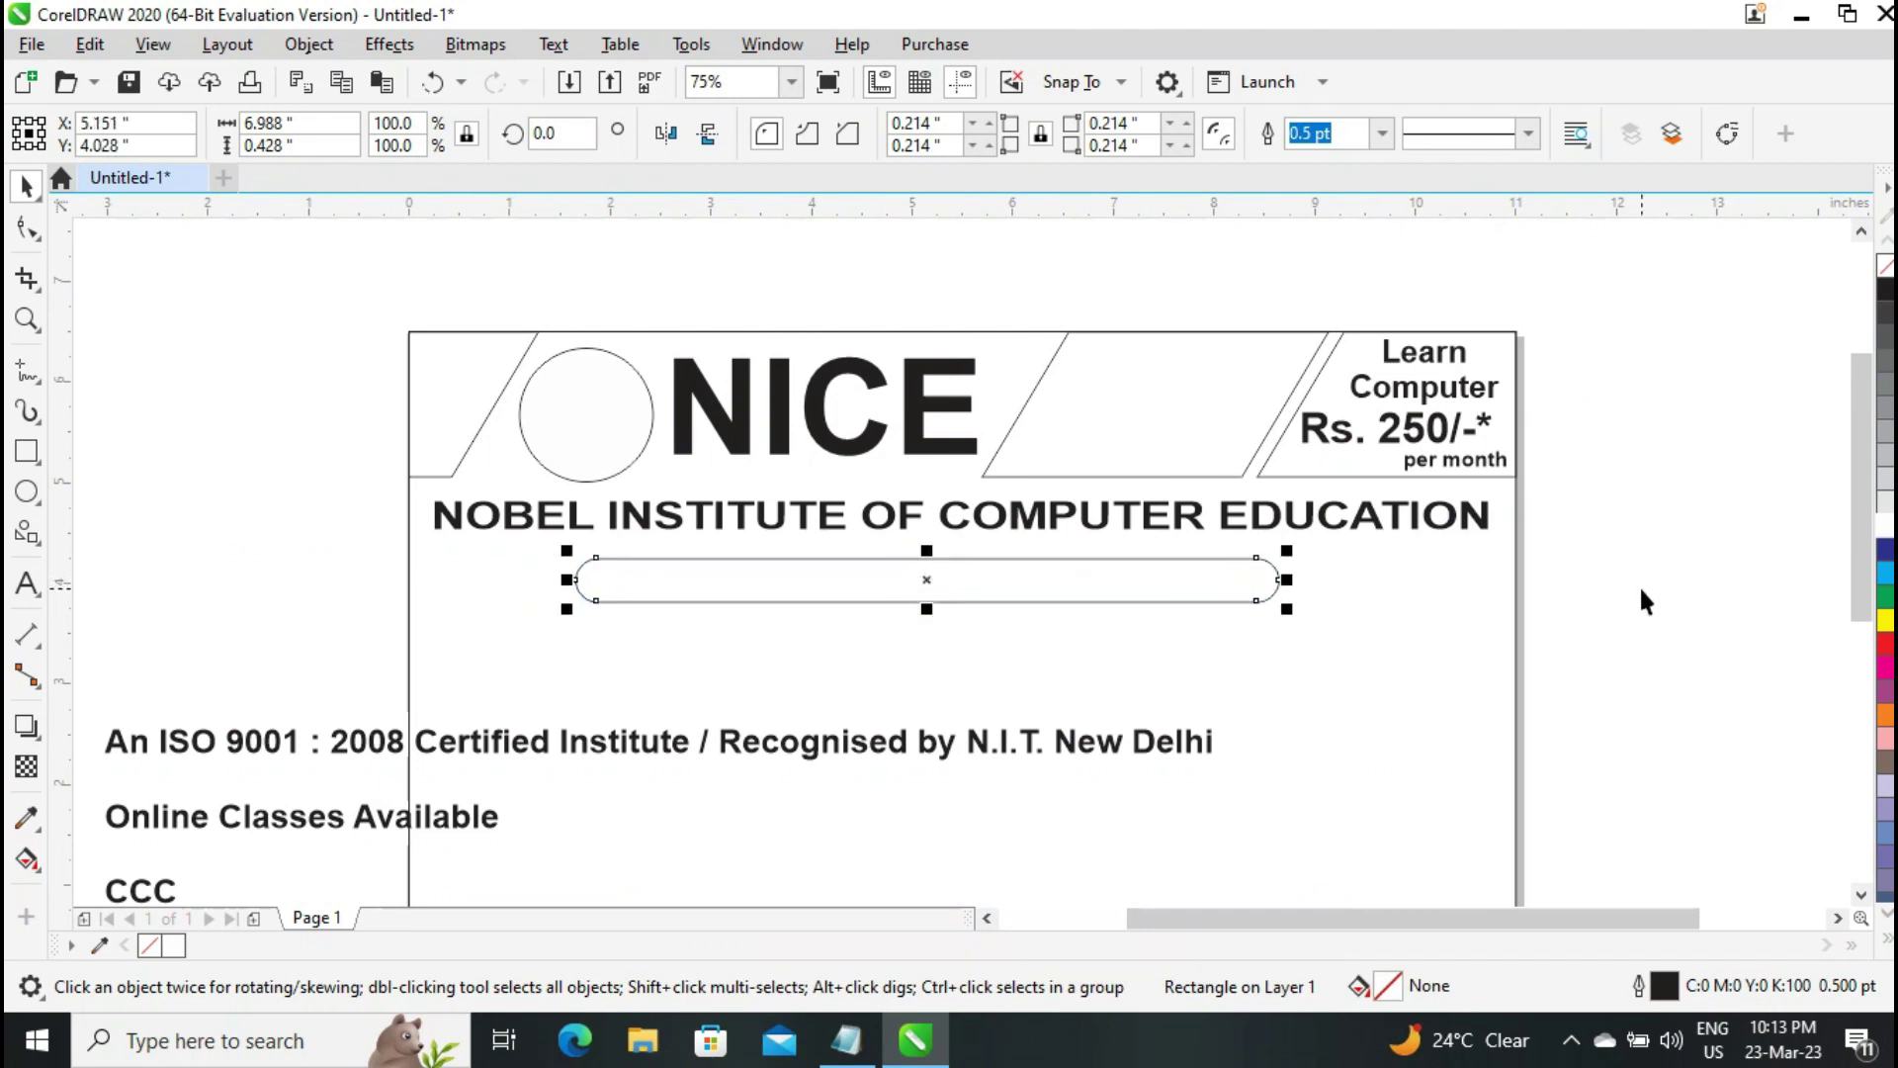
click(818, 636)
Cut the "An ISO 9001 : 2008 Certified Institute" line from the text block and paste it as separate text above the page
click(191, 738)
click(27, 584)
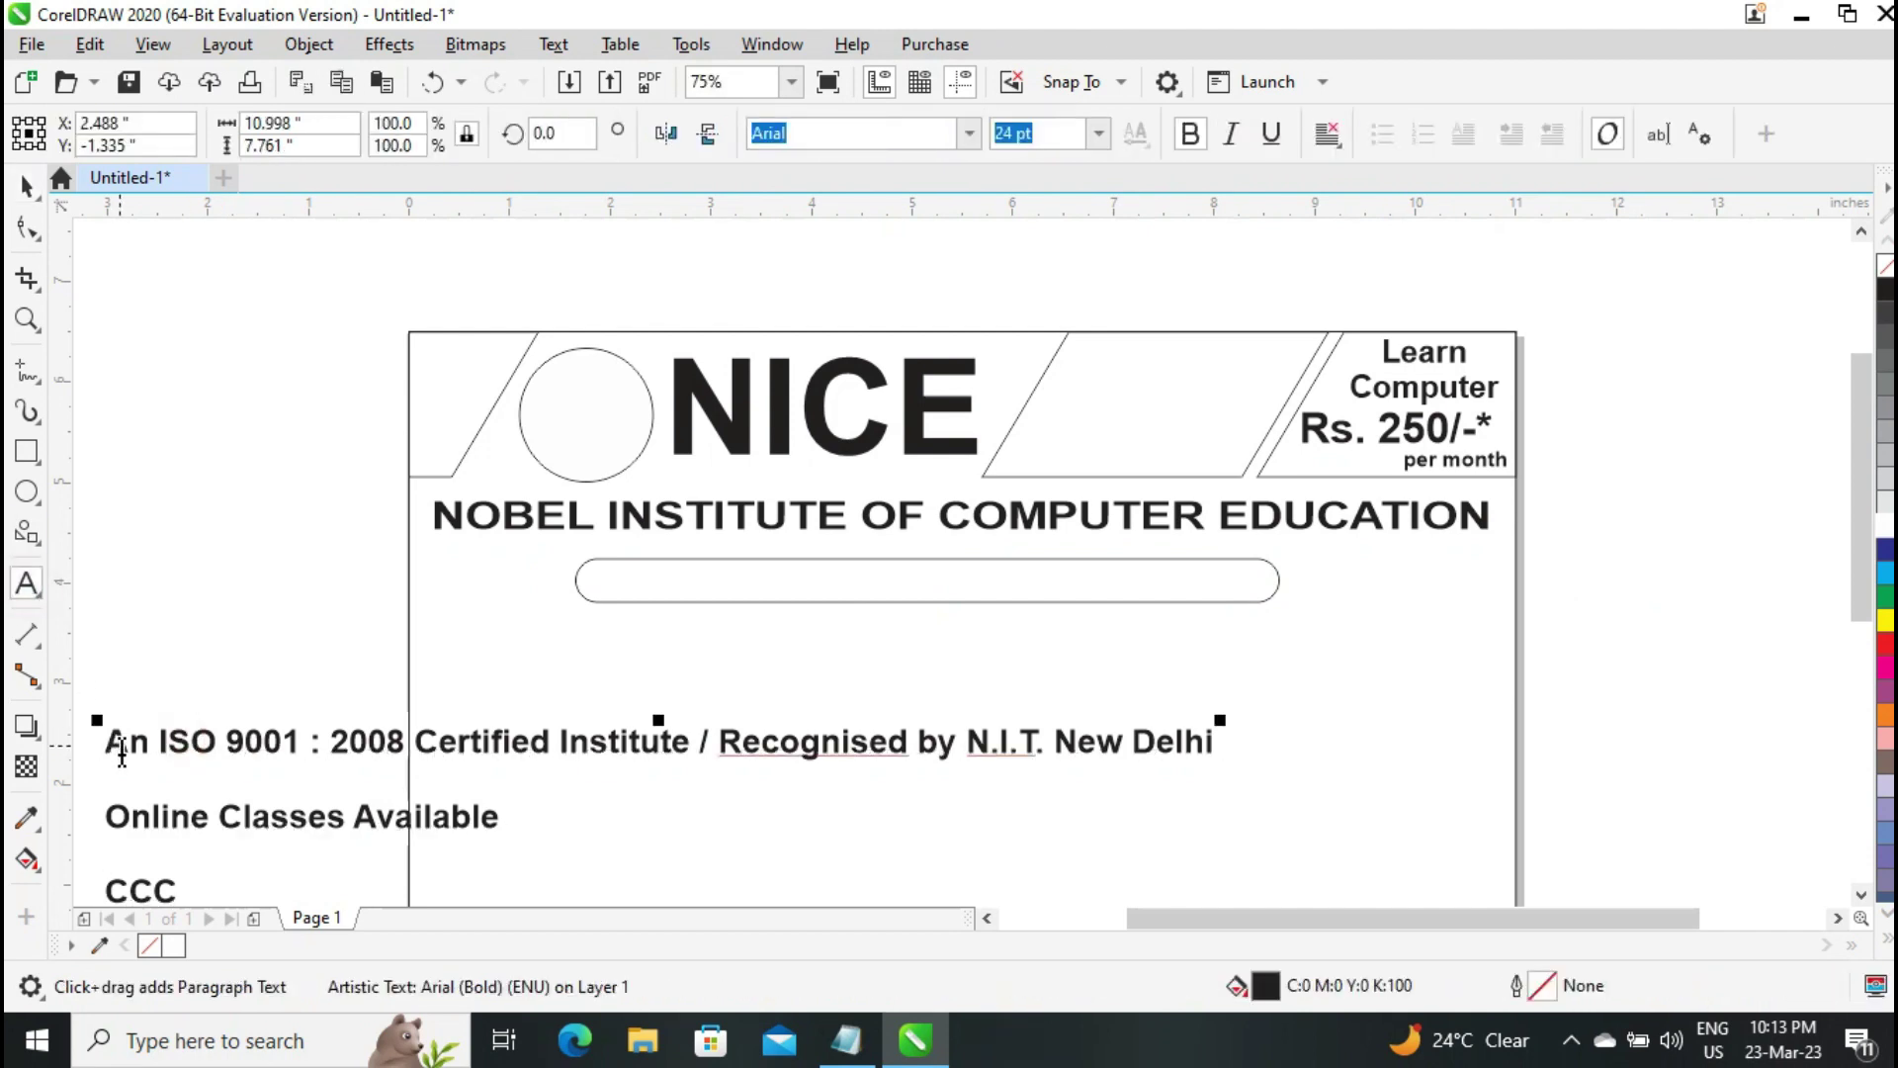
triple_click(114, 742)
key(ctrl+x)
click(149, 286)
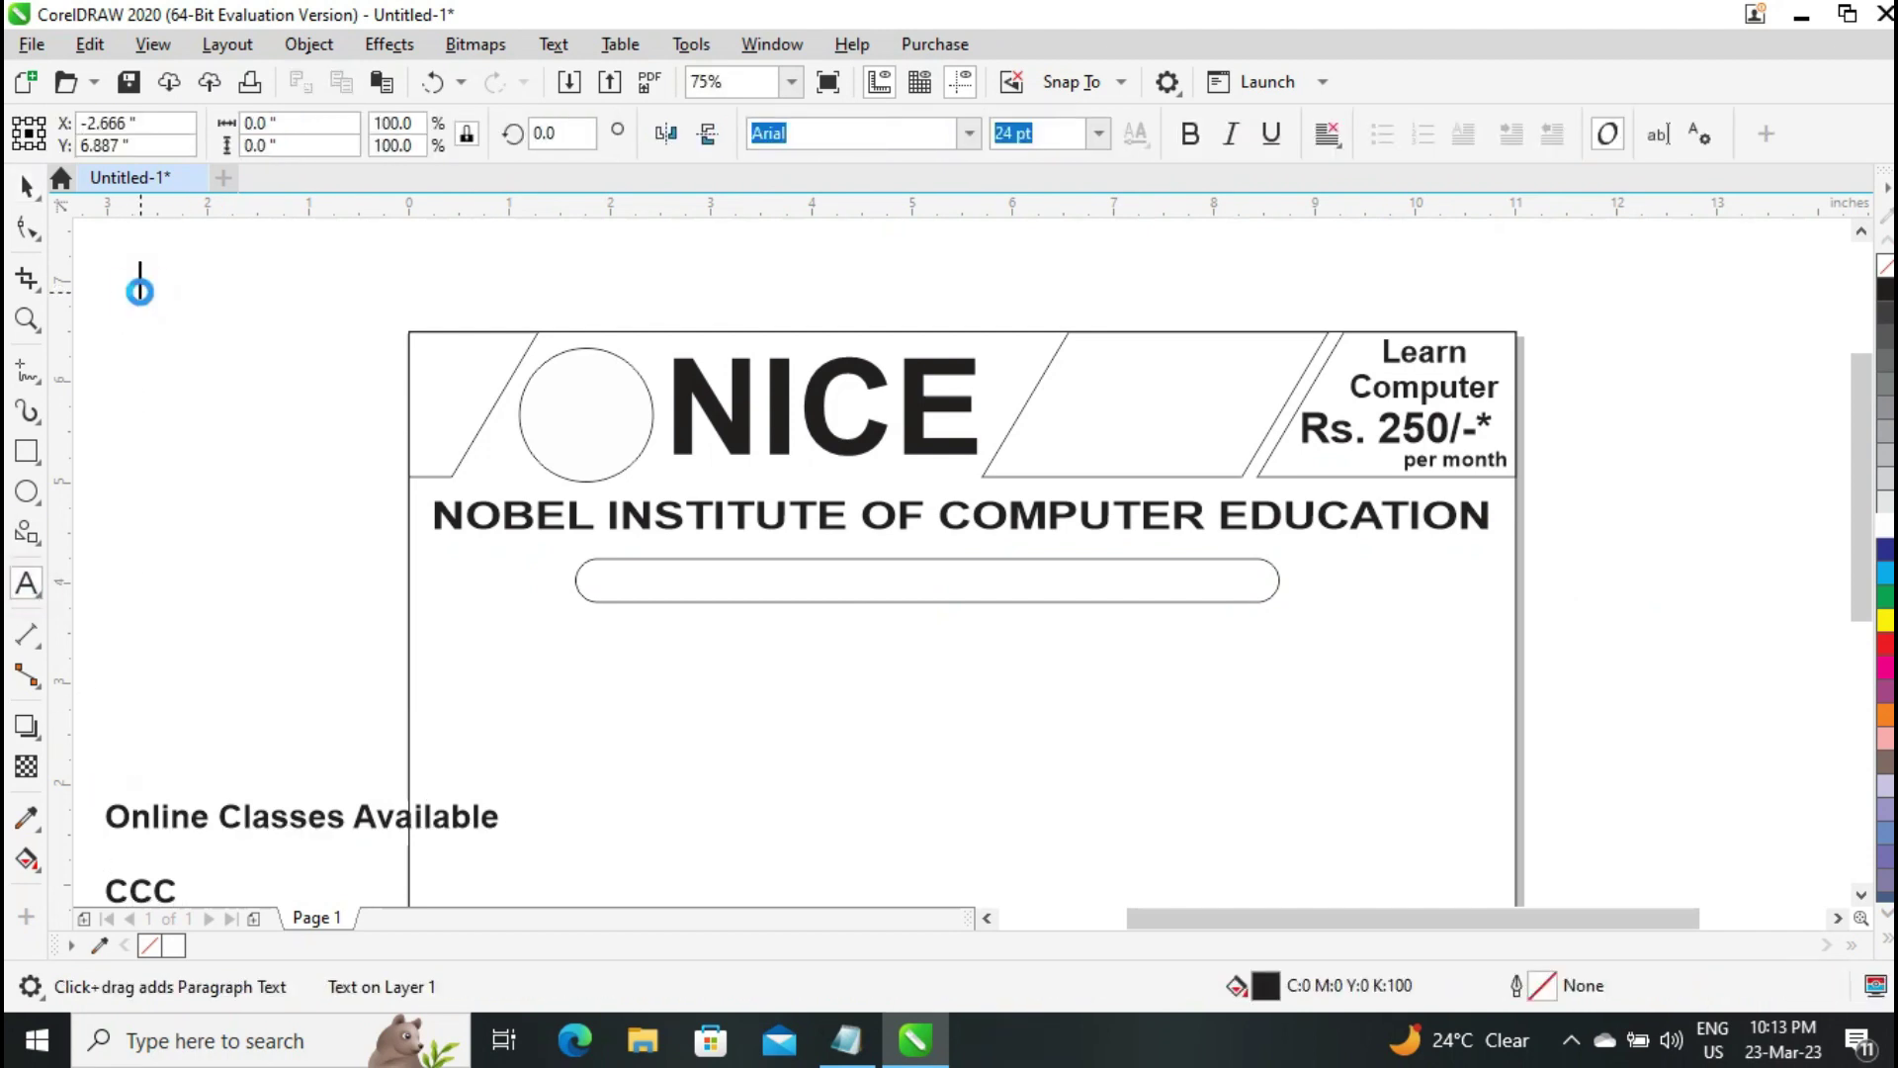
key(ctrl+v)
Set the ISO line to 16 pt and centre it on the rounded bar below the institute name
click(27, 185)
drag(696, 290, 916, 589)
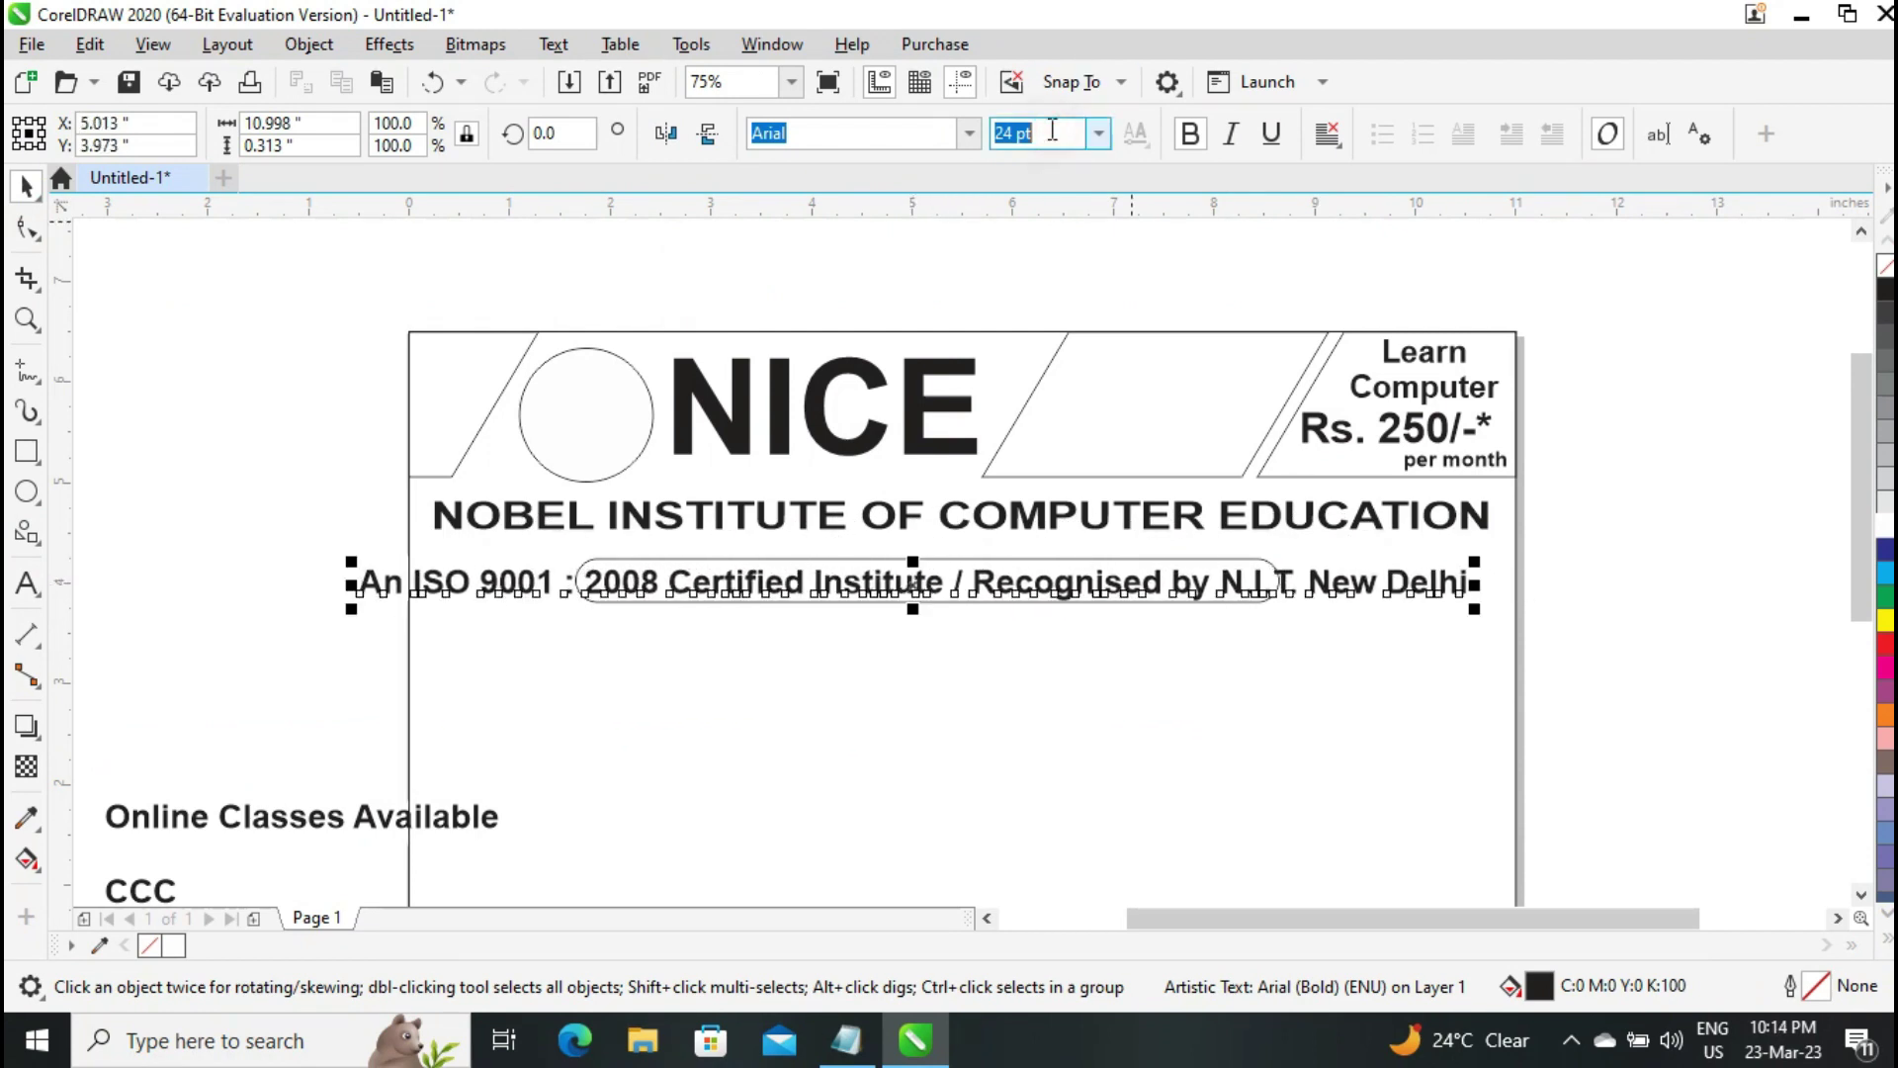
click(1050, 130)
text(16)
key(Return)
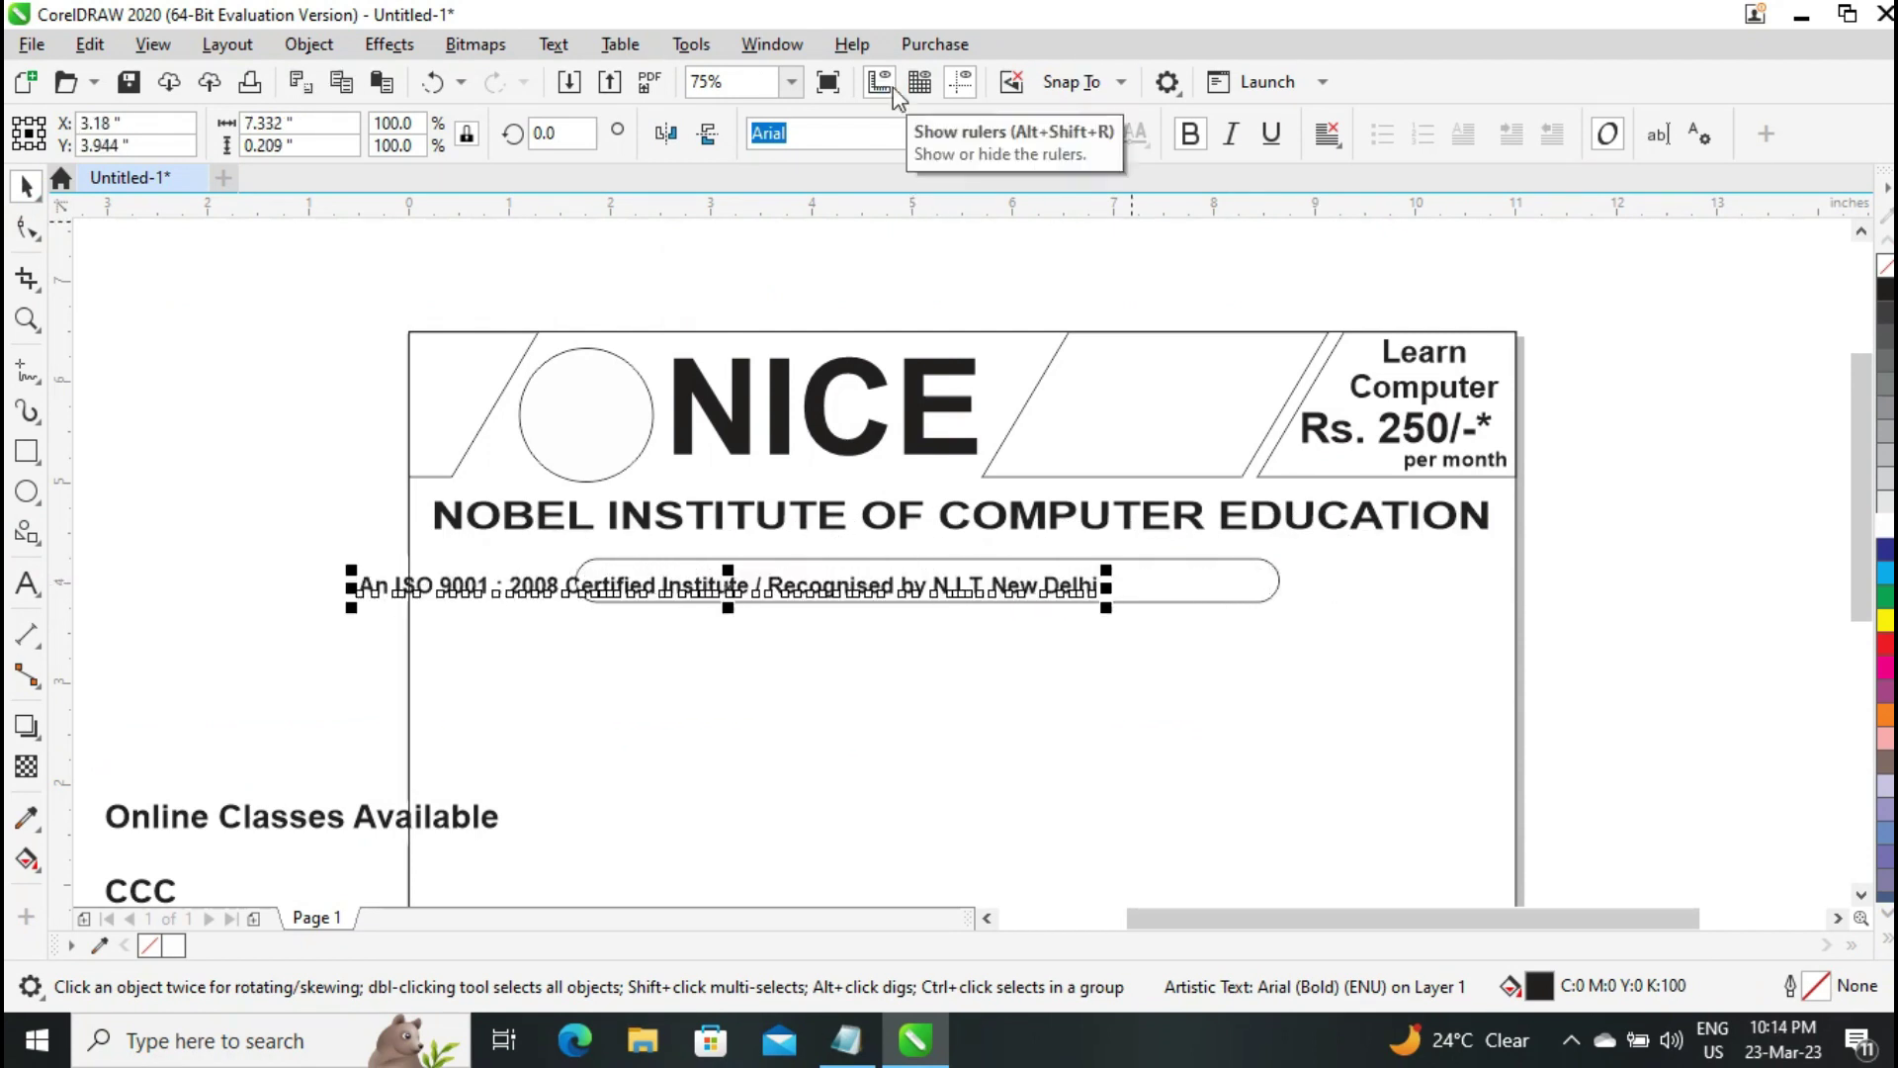
drag(731, 587, 923, 578)
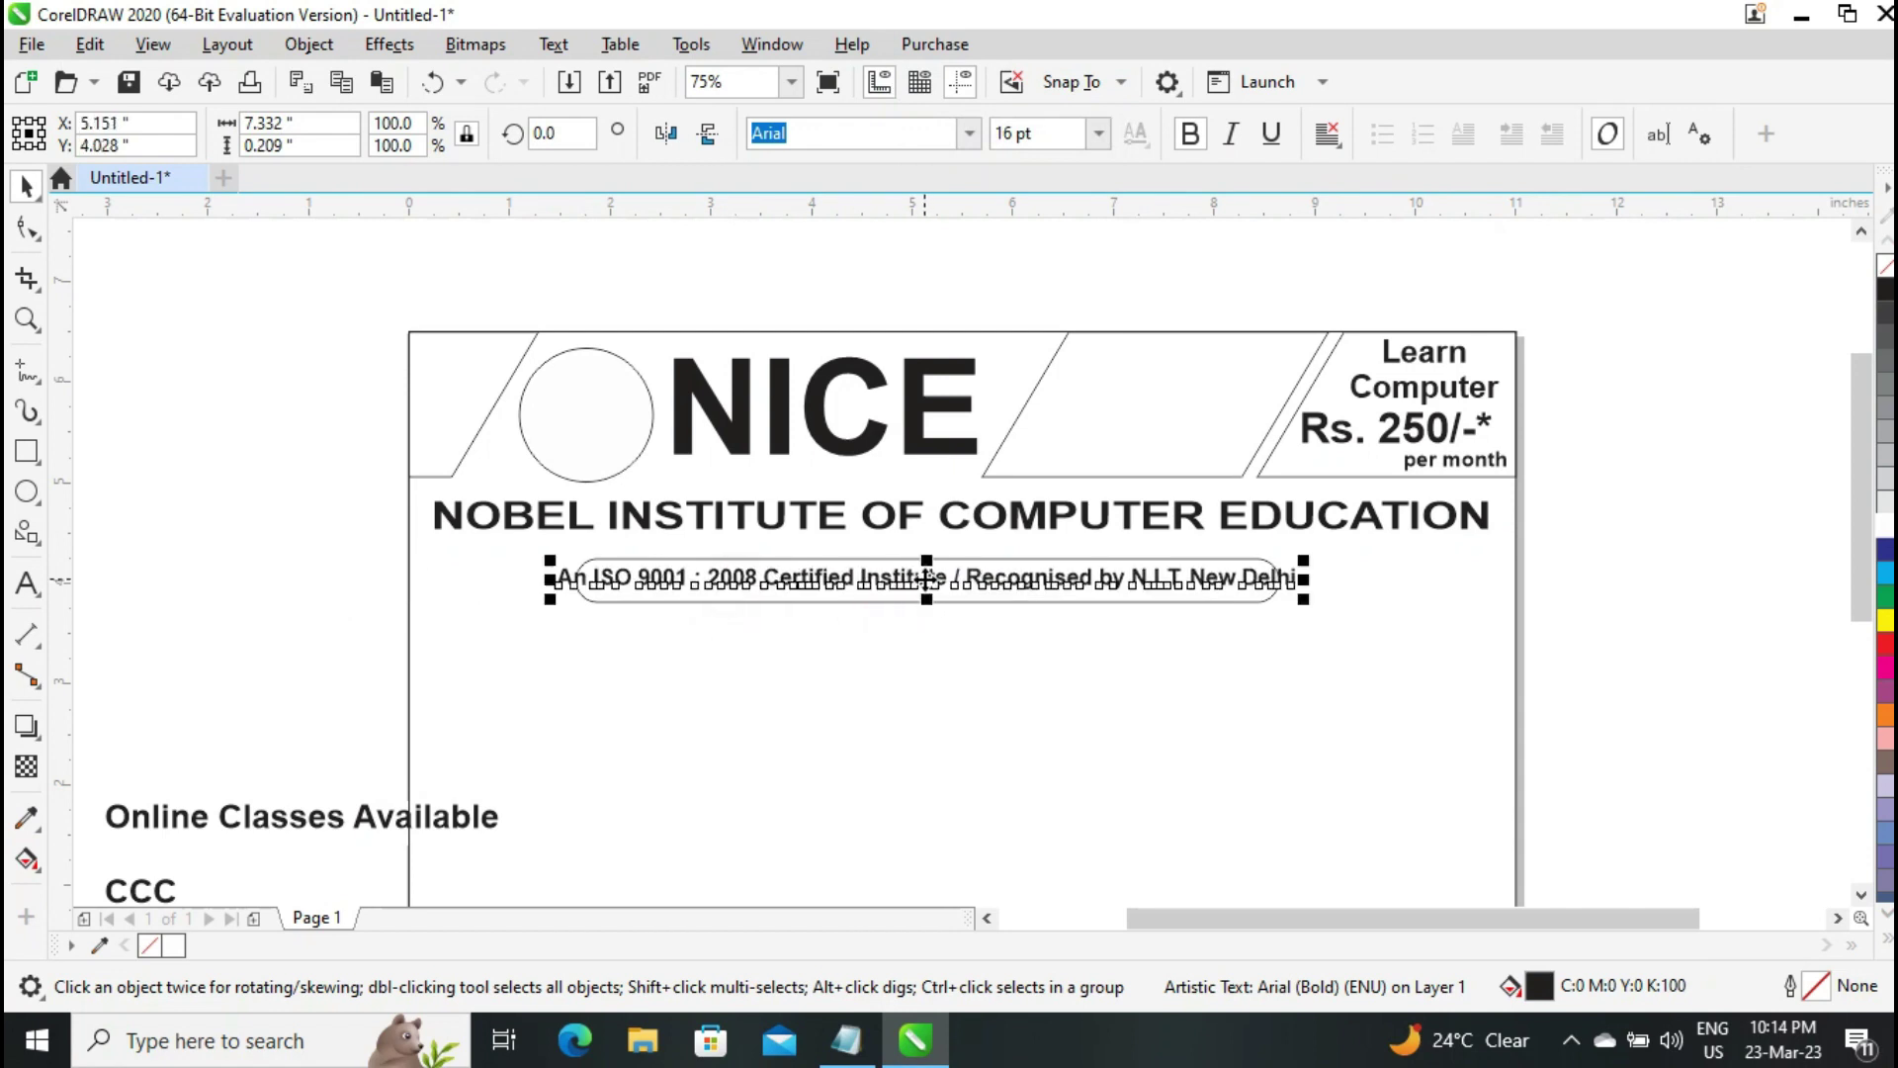
Widen the rounded bar to about 7.76 in around the ISO line and nudge it slightly upward
click(1171, 598)
drag(1283, 579, 1326, 579)
key(Up)
key(Up)
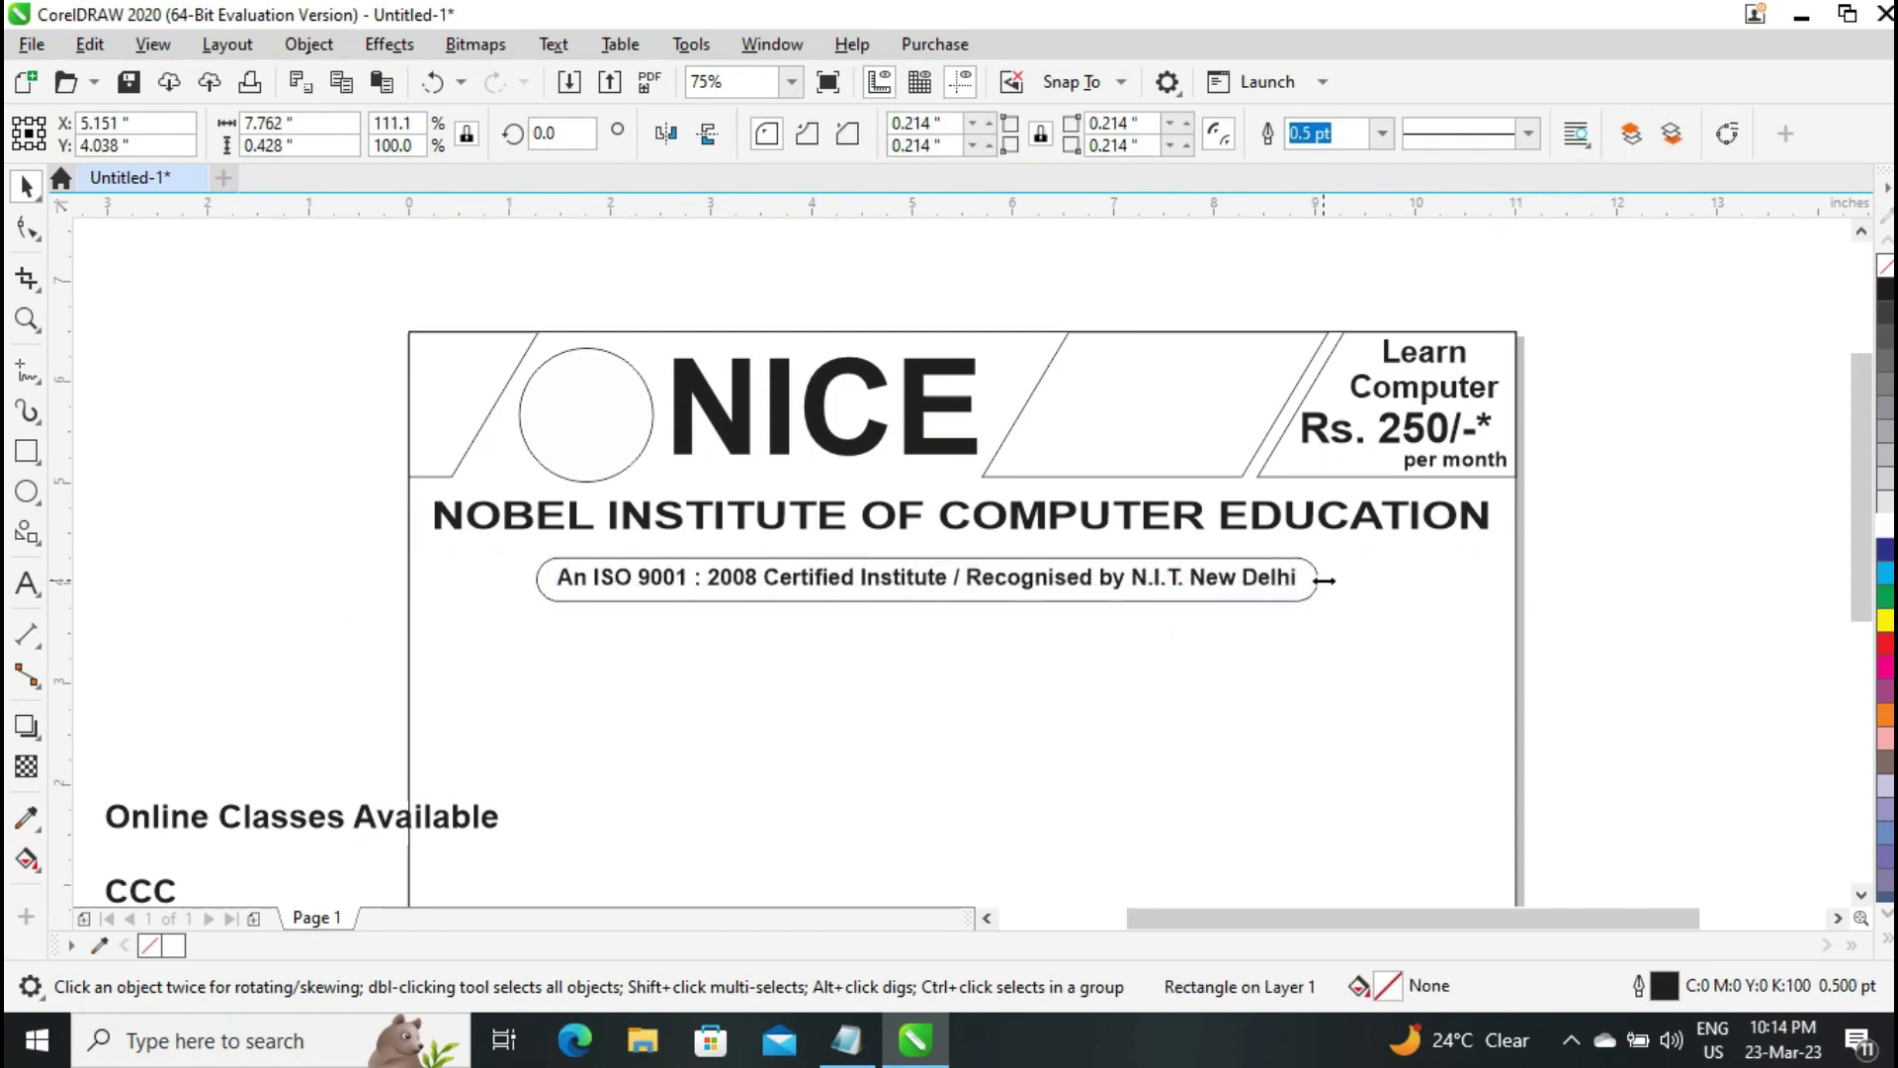
click(1669, 652)
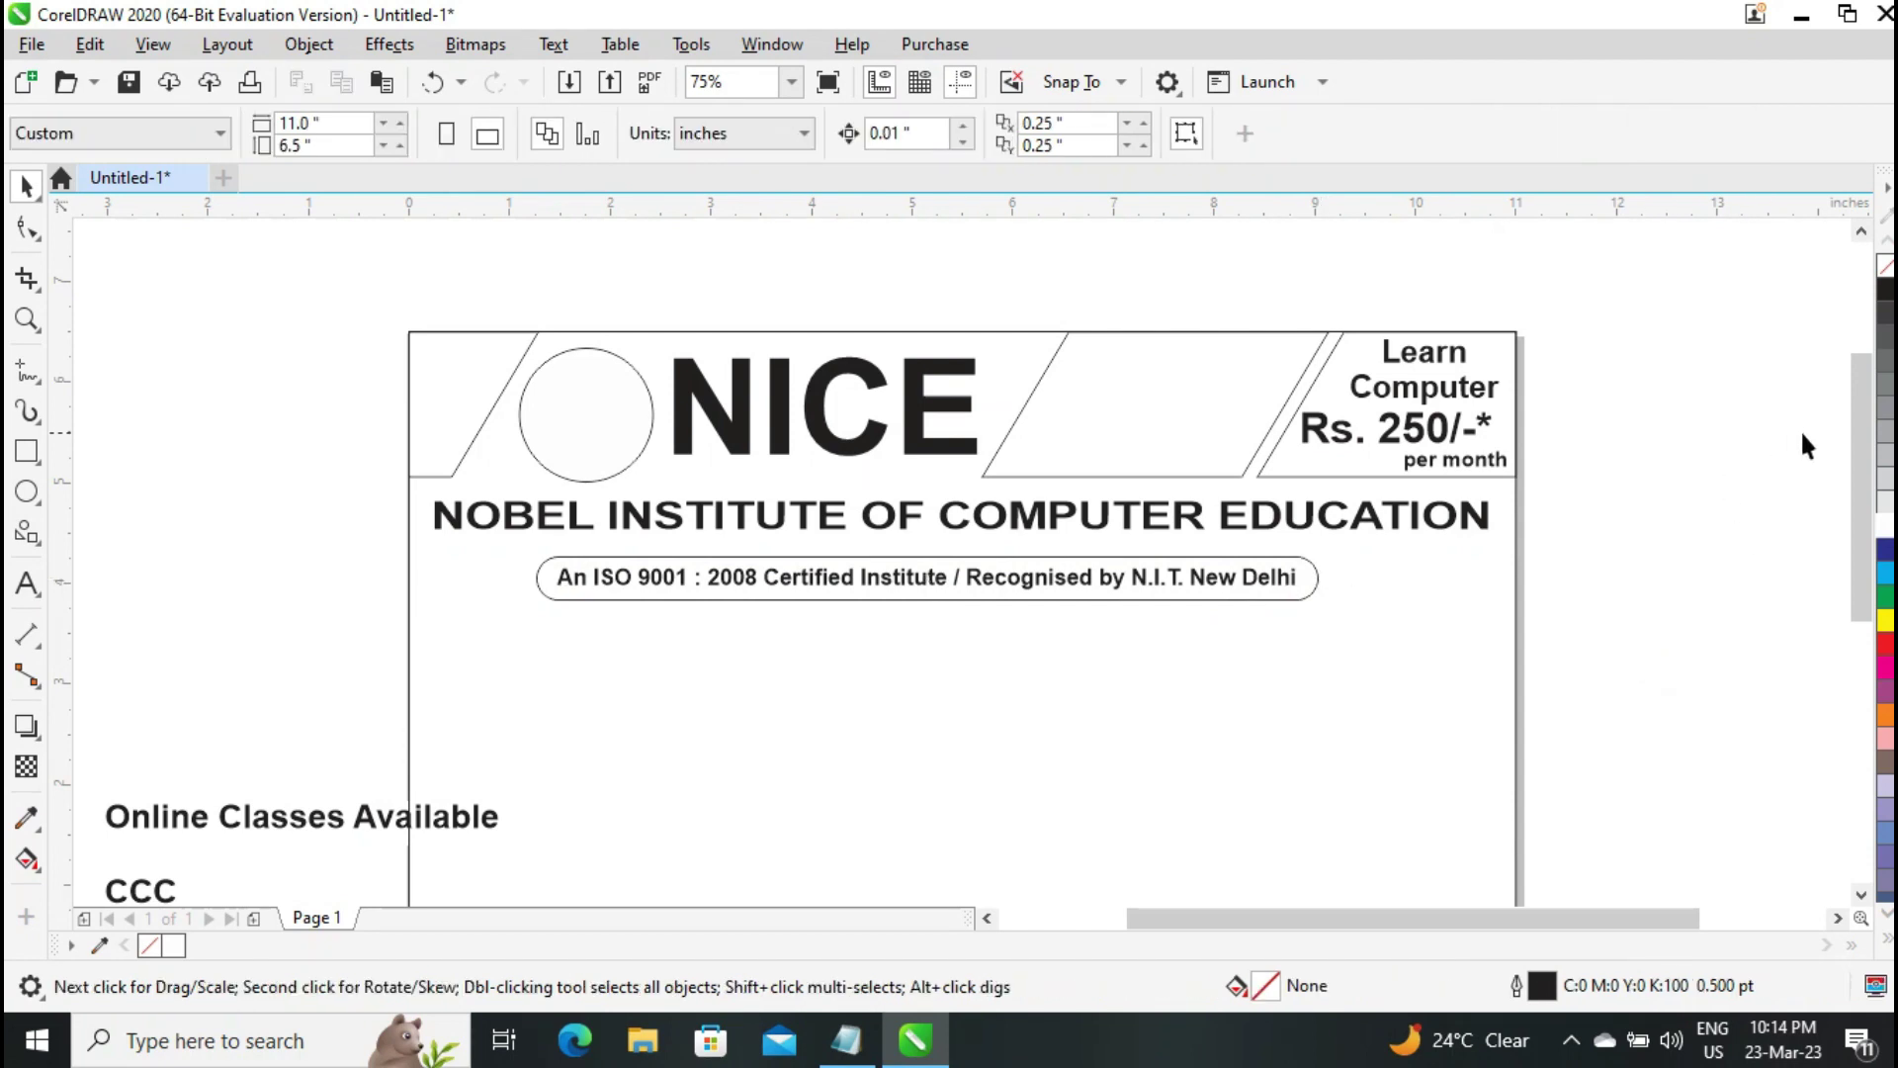
Draw a star about 2.05 by 0.74 in beside the page and set it to 25 points
drag(1860, 451, 1863, 485)
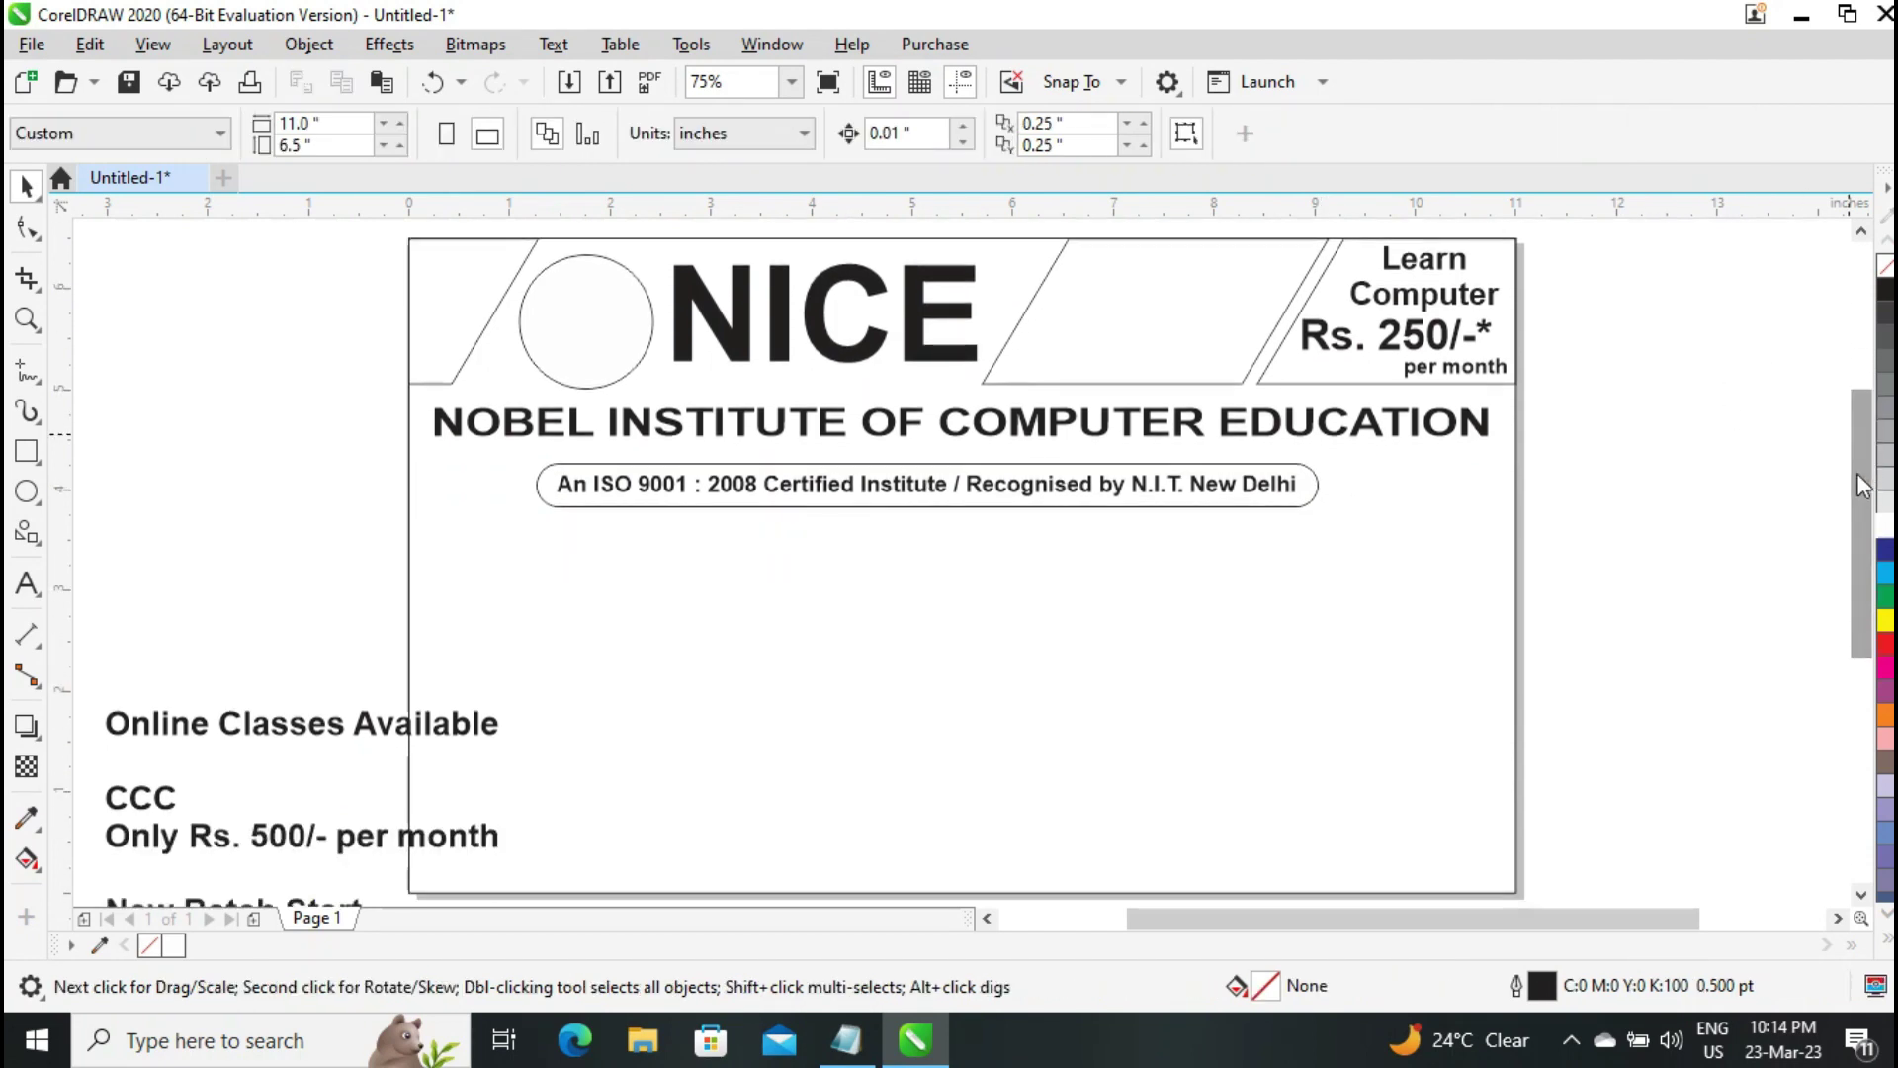
click(34, 506)
click(107, 559)
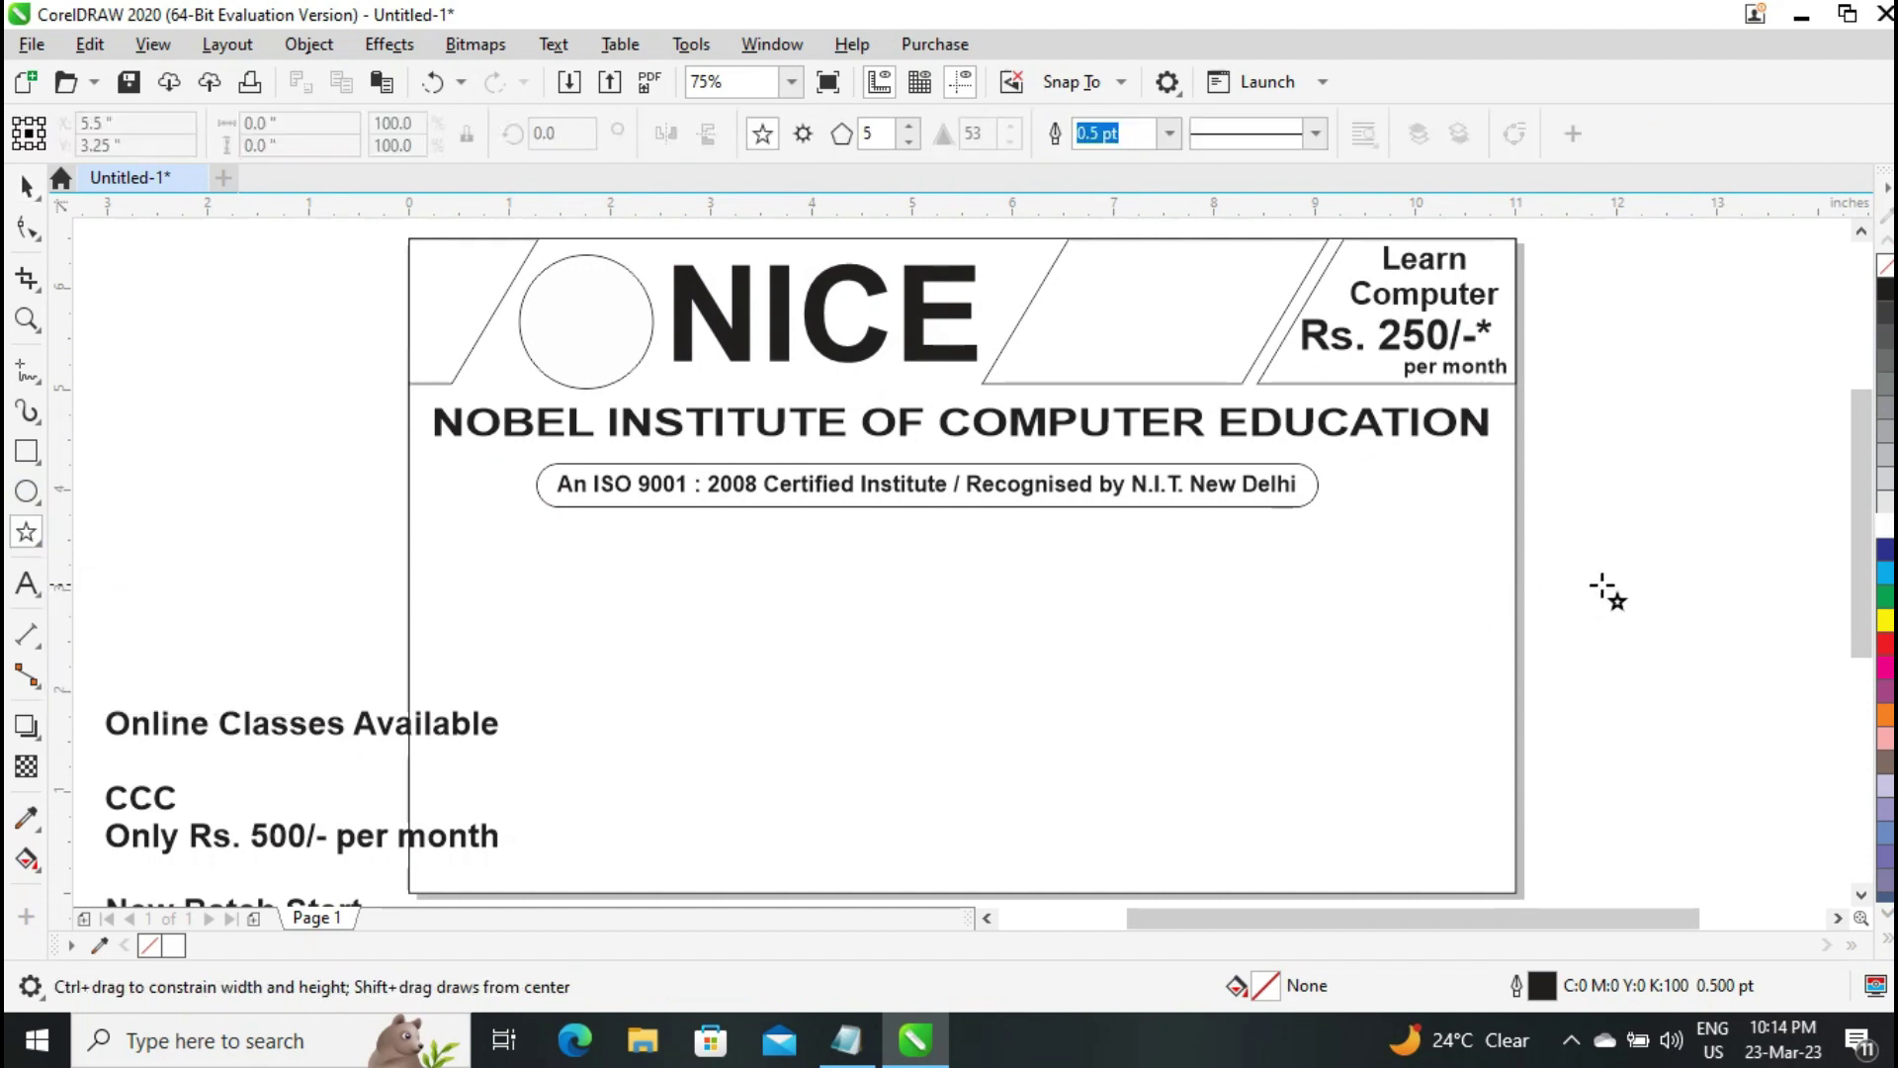
drag(1583, 543, 1803, 624)
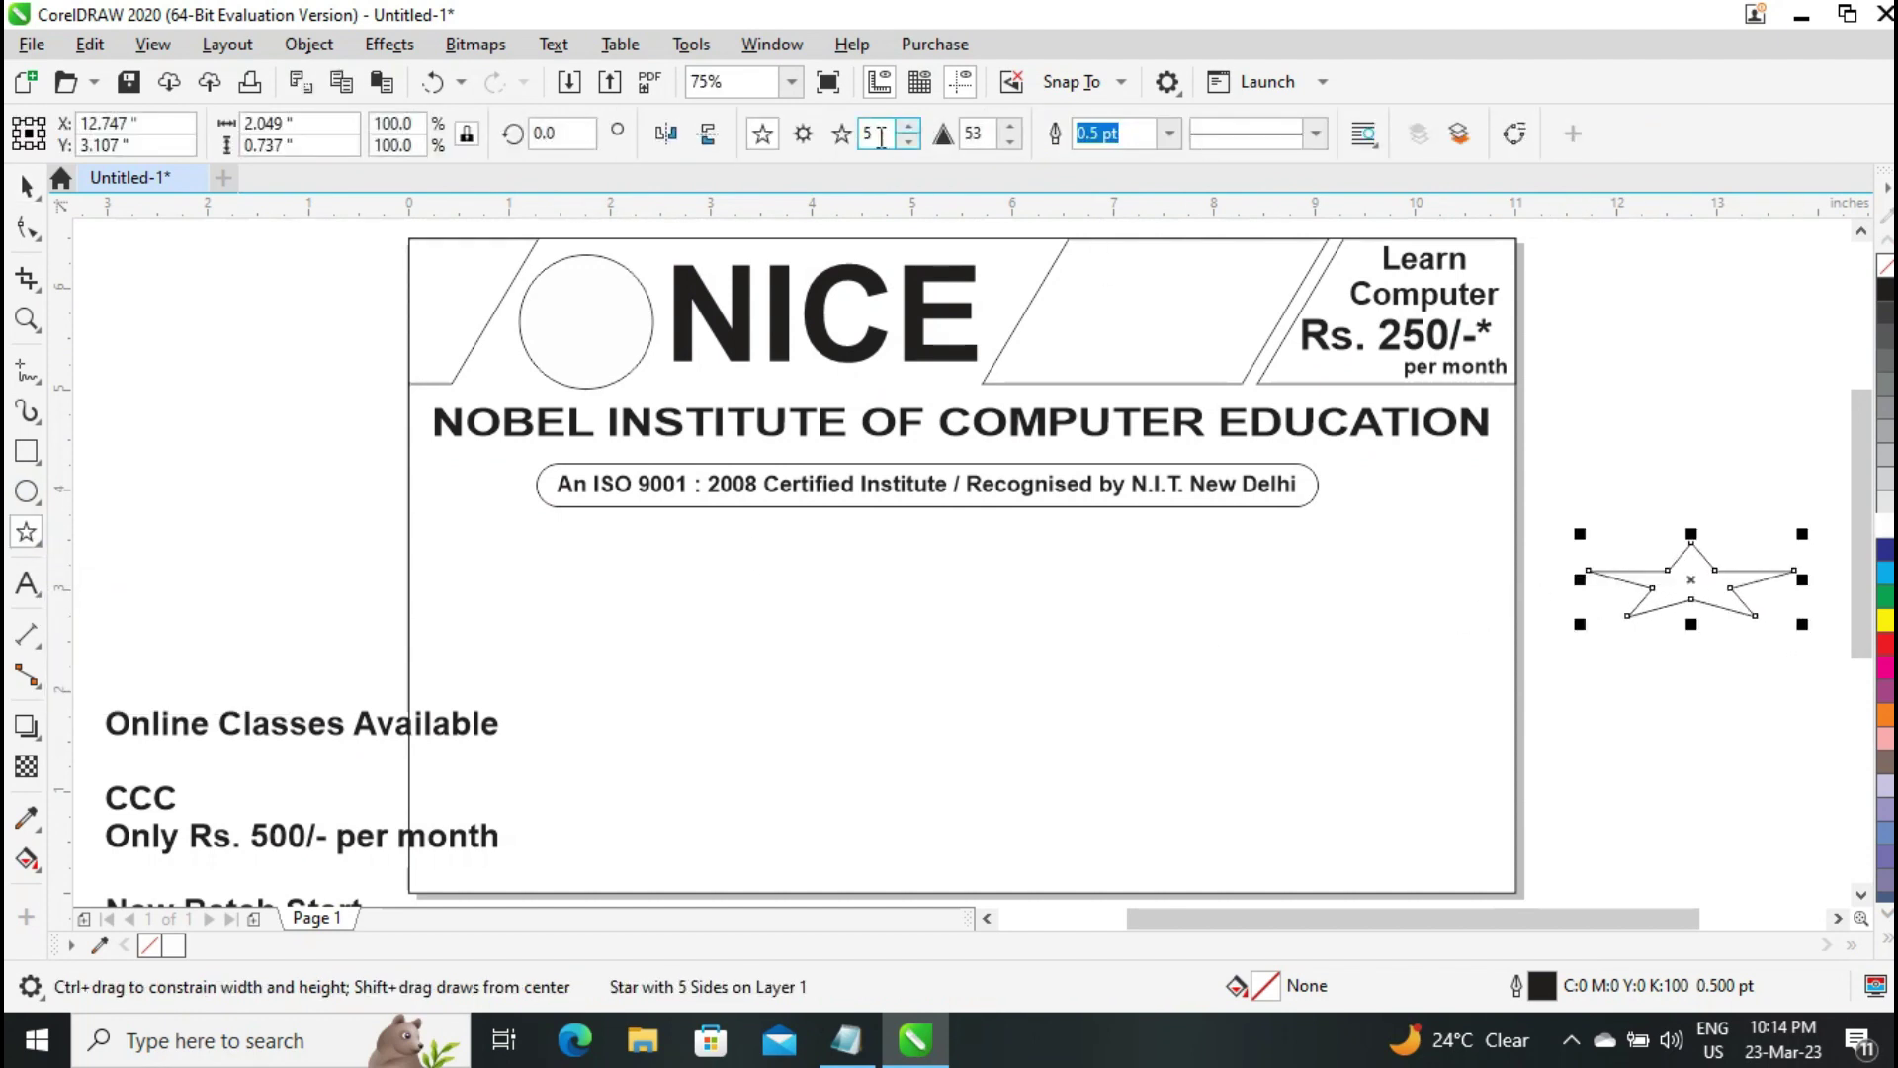
text(25)
key(Return)
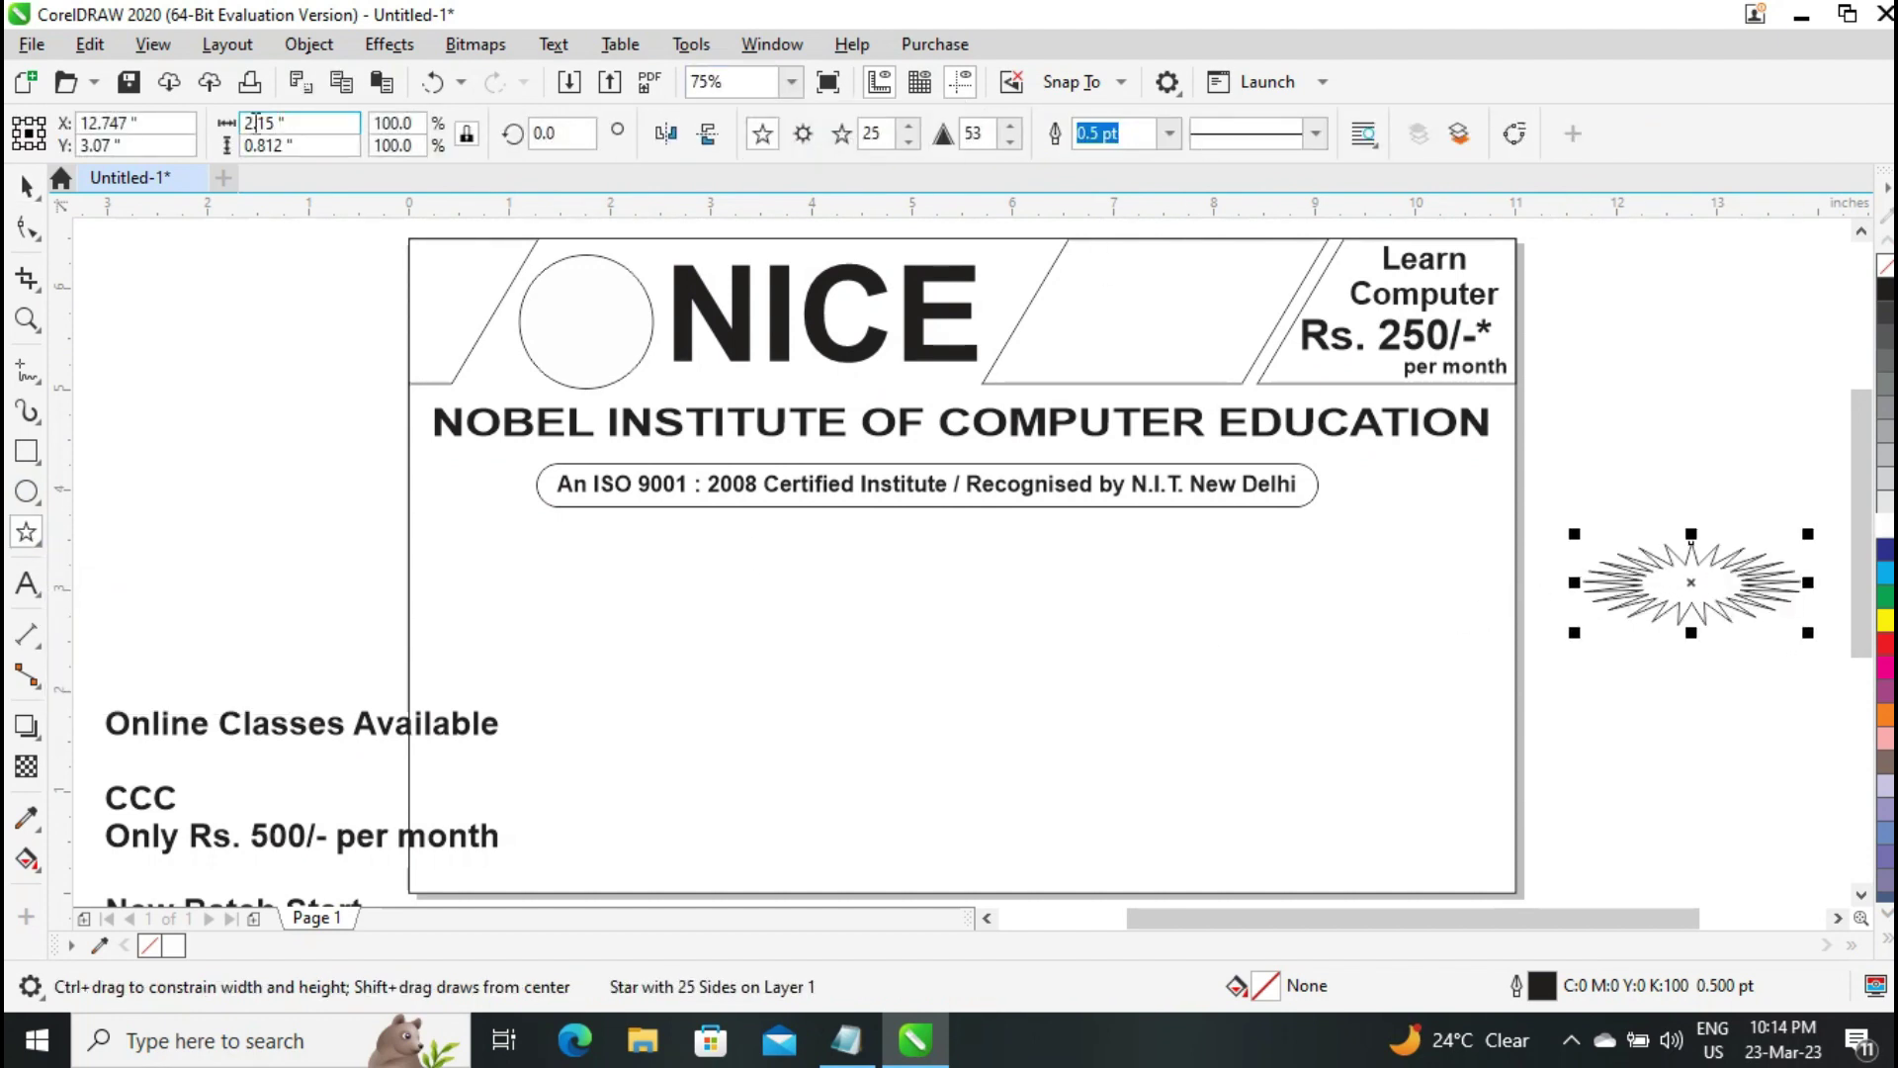
Reduce the star's sharpness to 16 and place it below the ISO bar's right end
click(28, 228)
drag(1686, 570, 1612, 593)
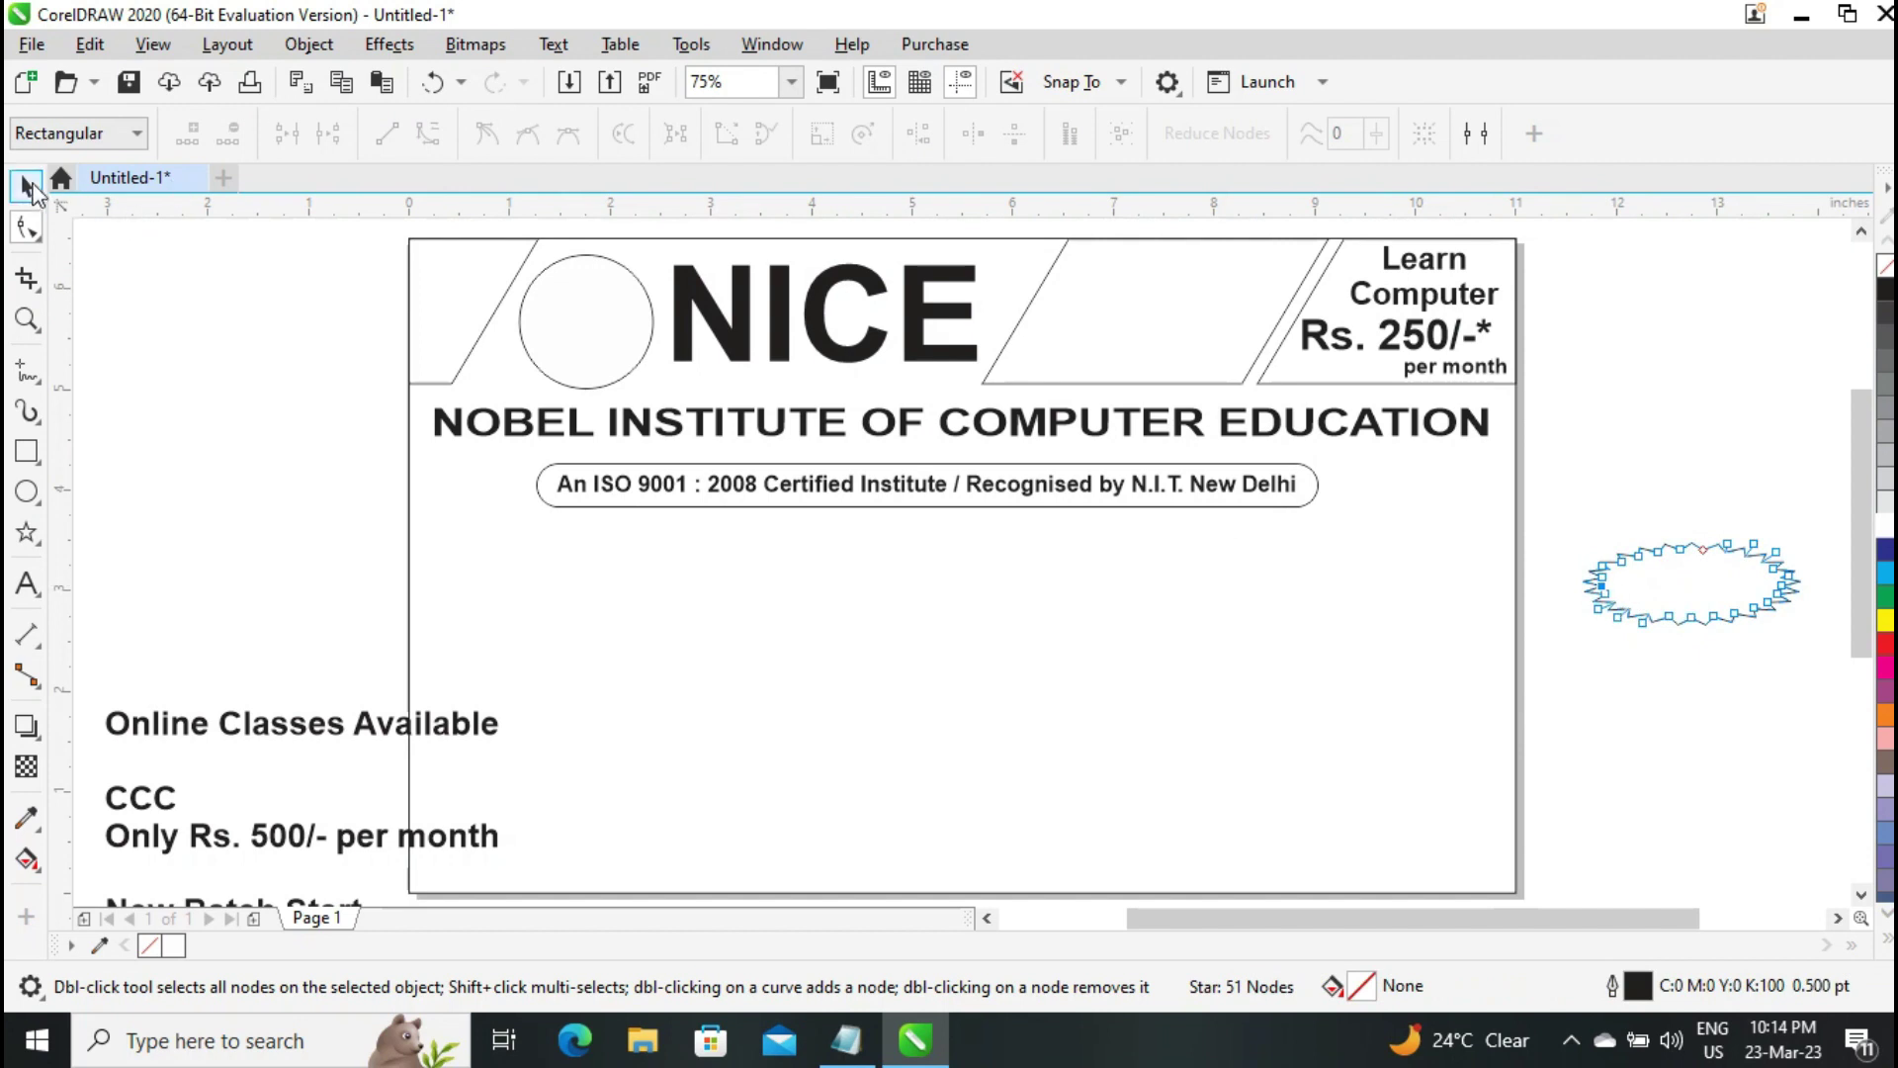
click(27, 185)
drag(1734, 602, 1366, 557)
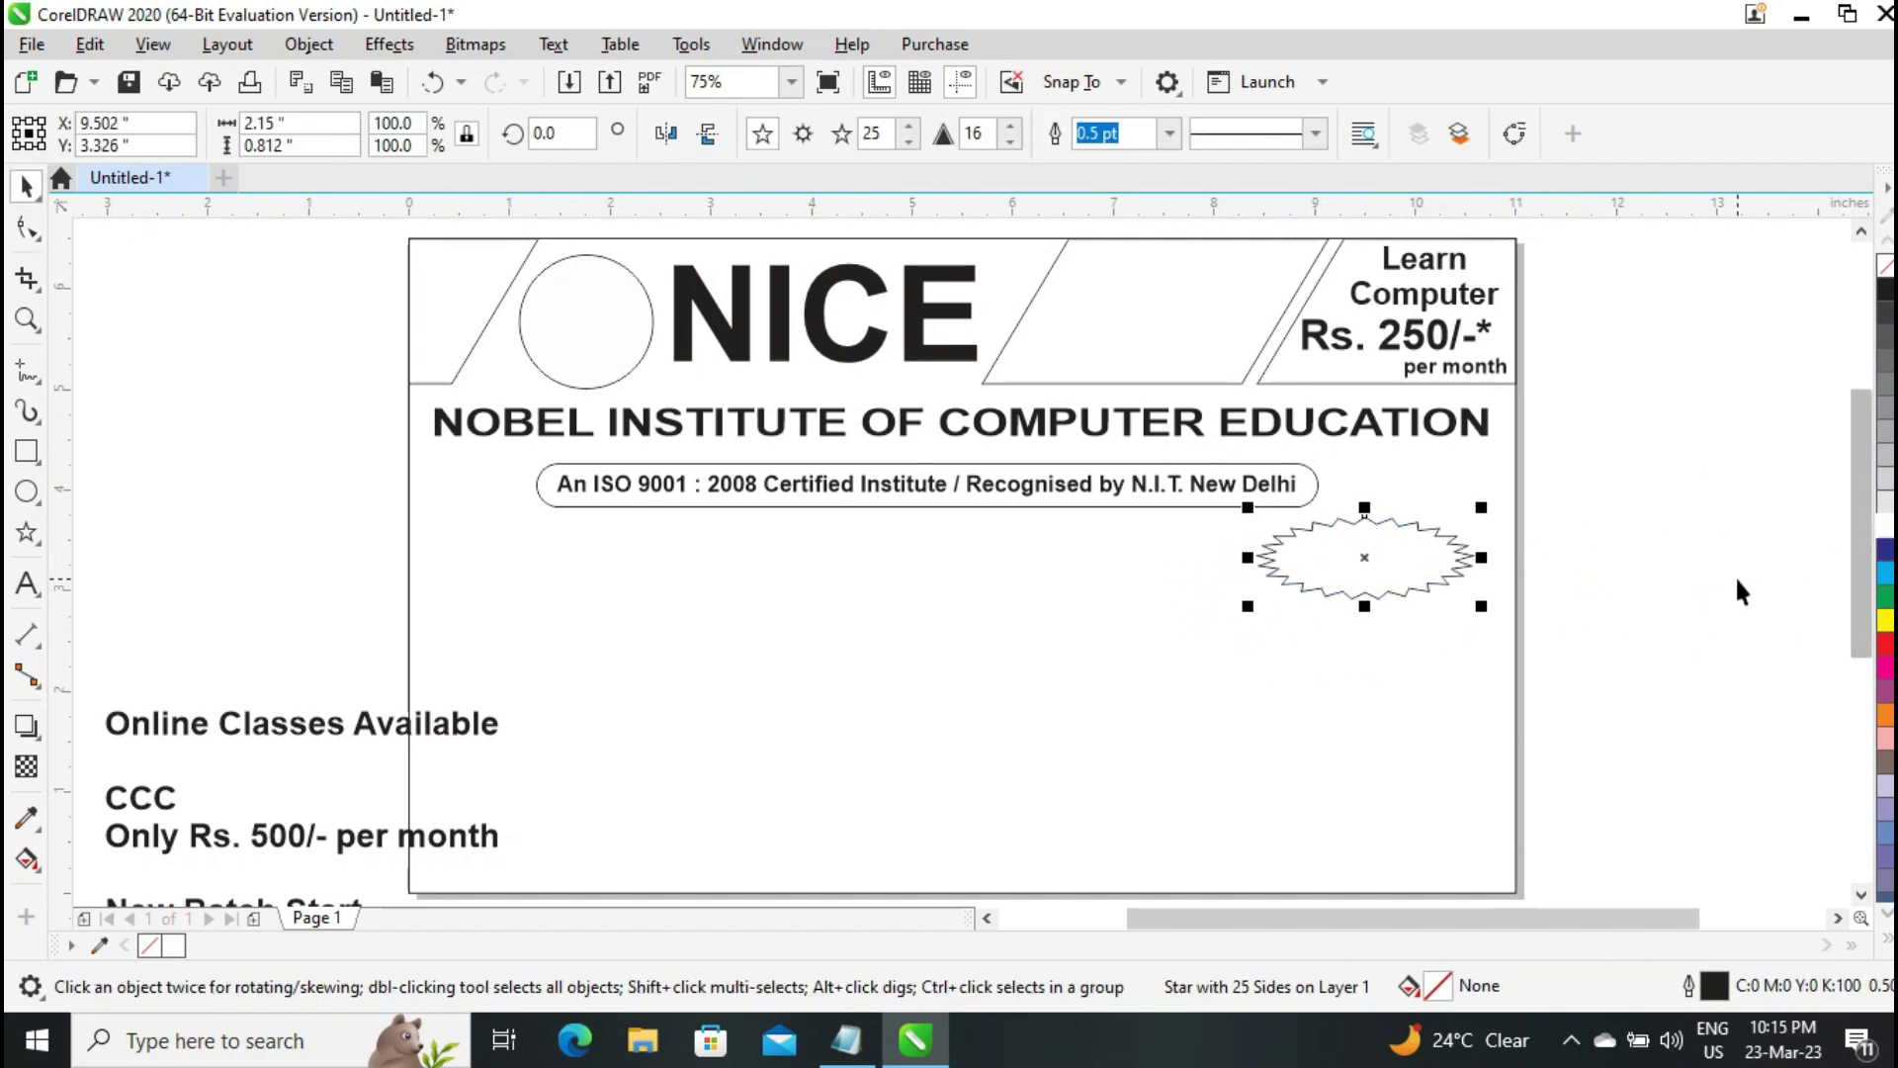
Remove the blank lines above "Online Classes Available" and cut that line out of the main text block
click(164, 727)
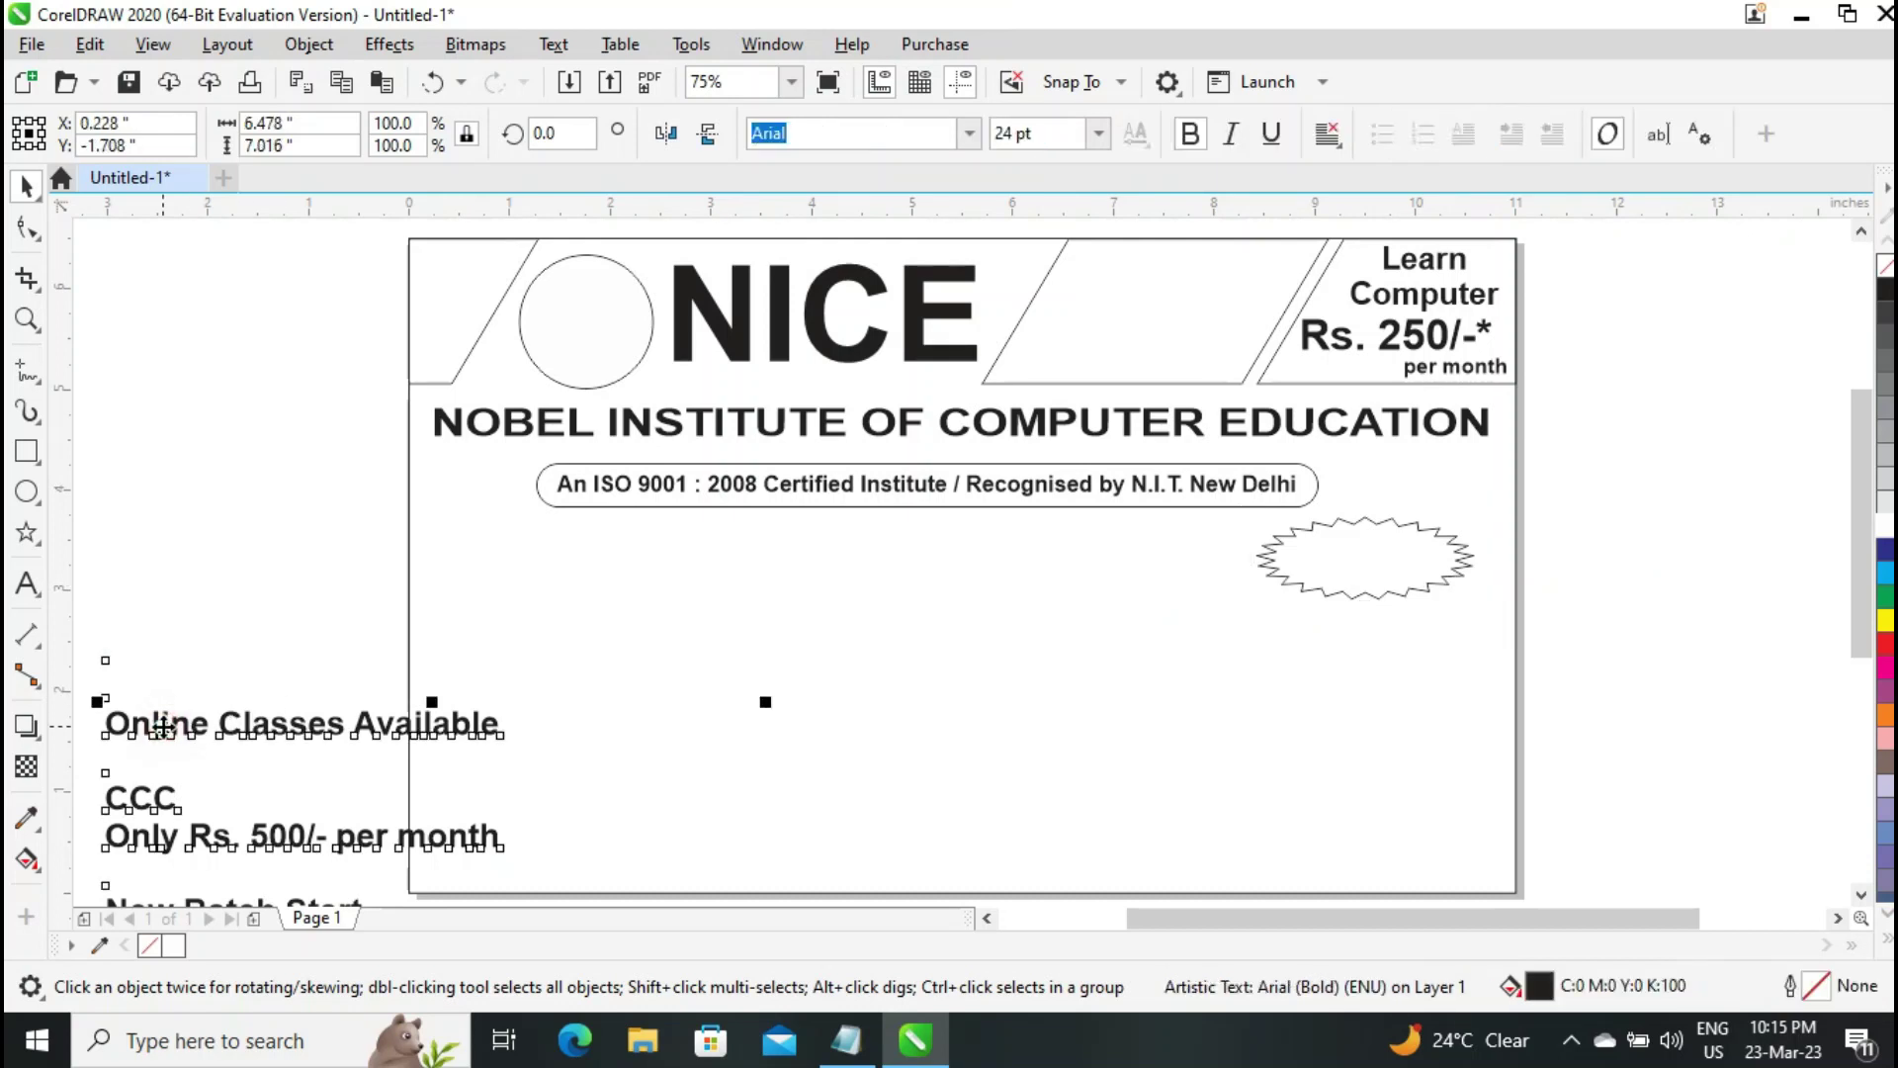
click(27, 585)
click(107, 727)
scroll(106, 727, down, 5)
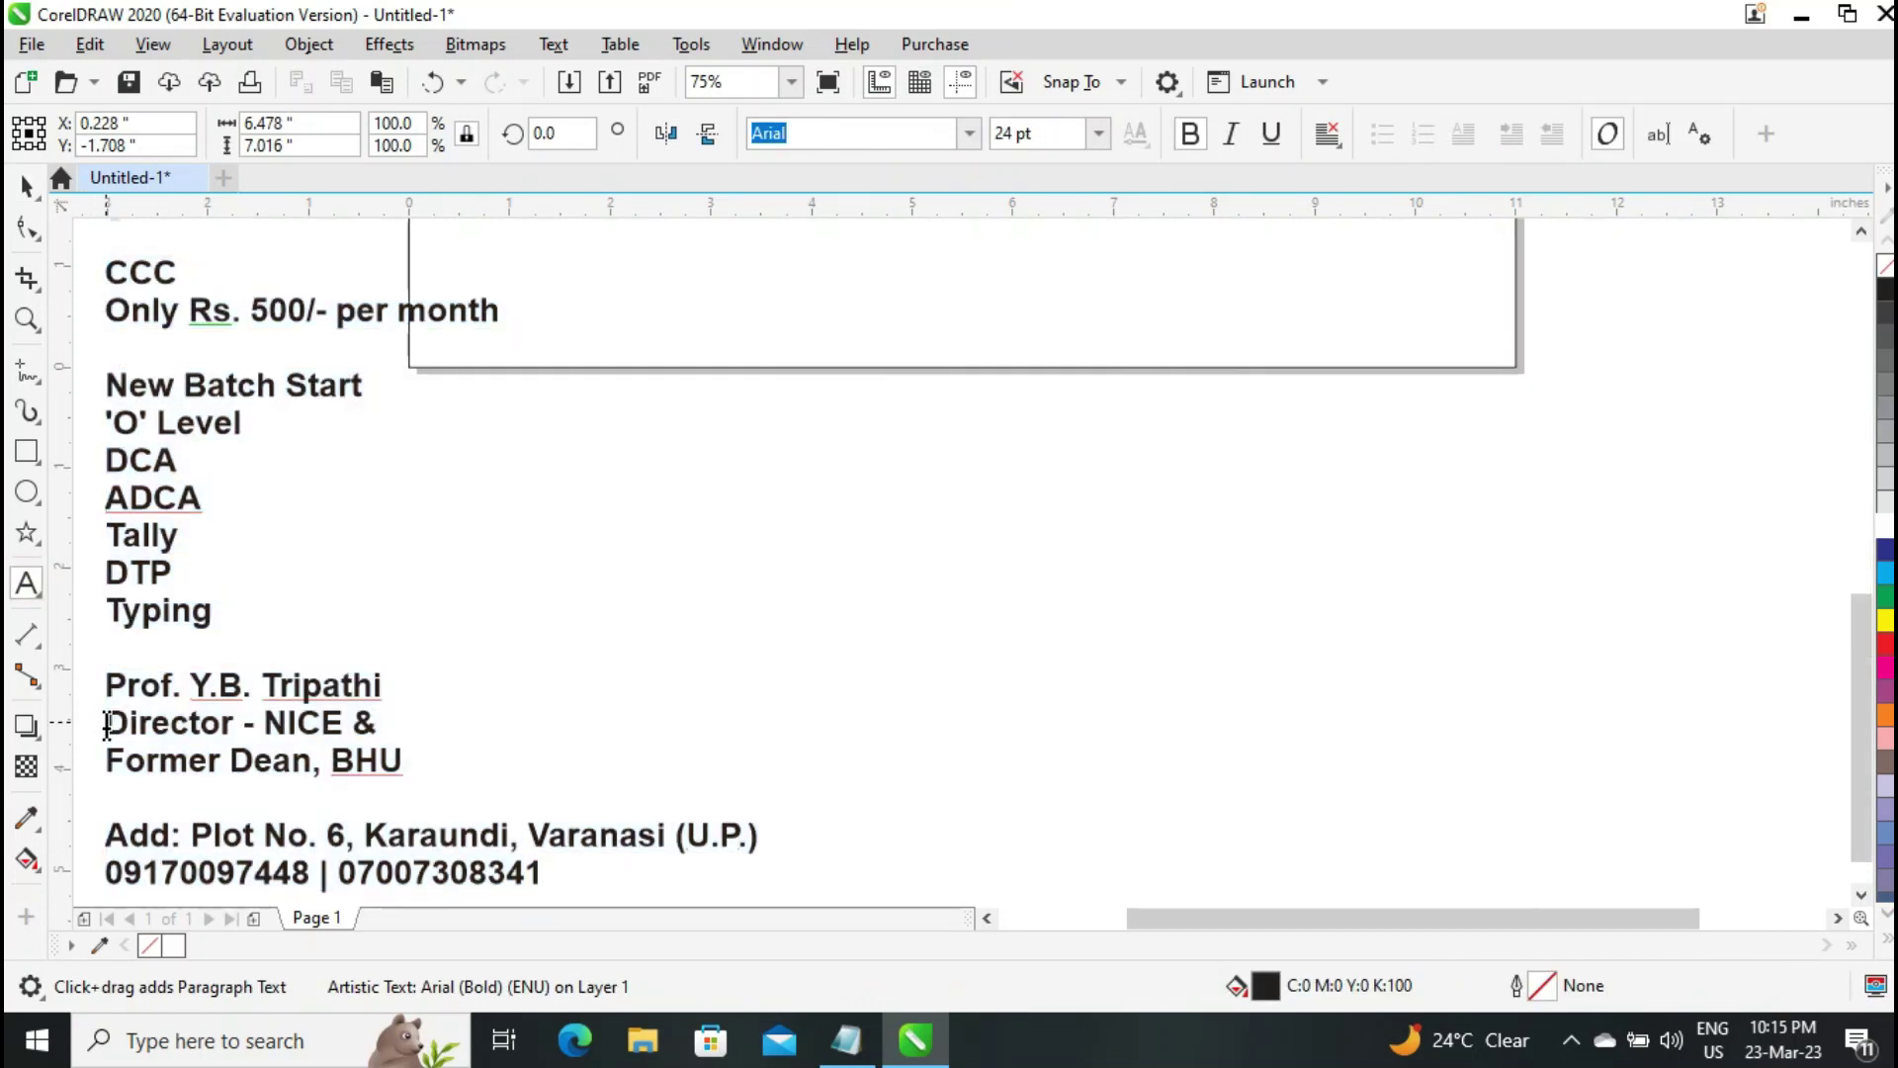
scroll(107, 727, up, 1)
key(BackSpace)
key(BackSpace)
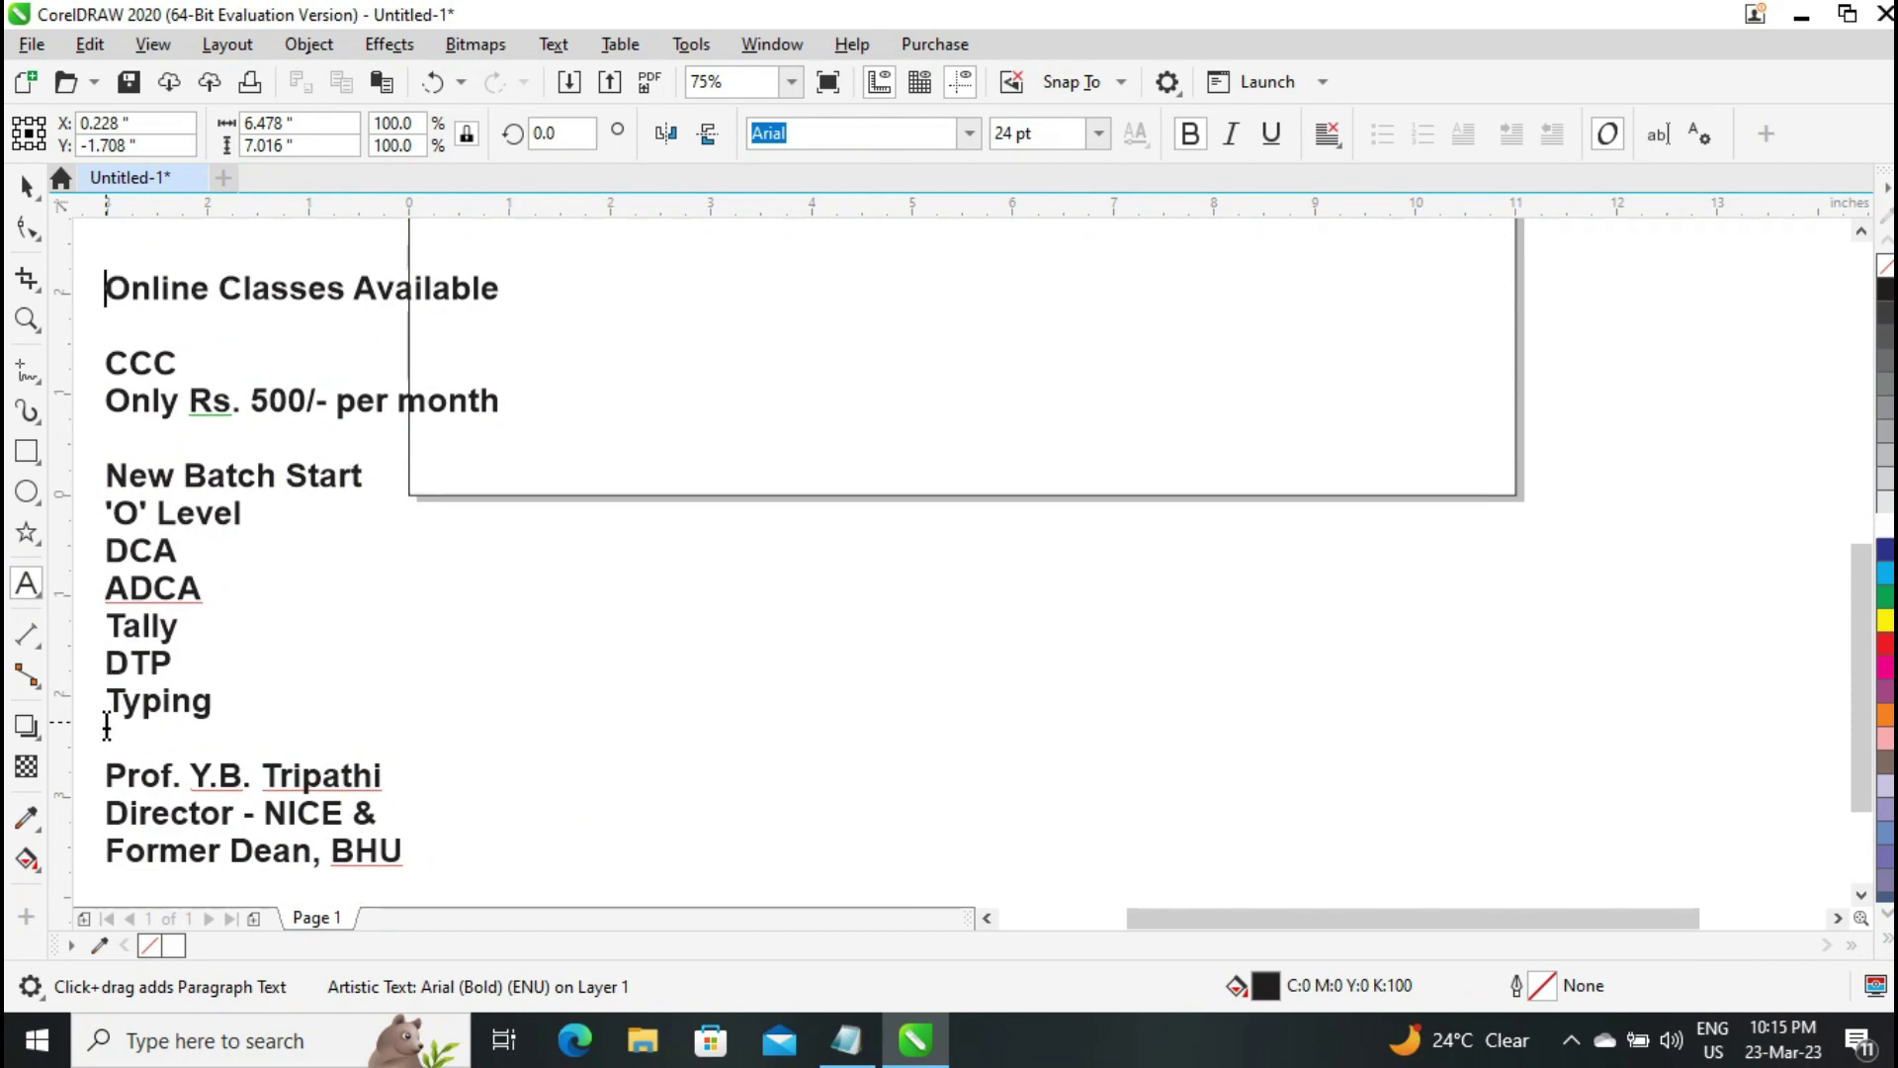
key(shift+Down)
key(Delete)
Paste "Online Classes Available" right of the page in bold, broken into two centred lines before "Available"
drag(1861, 732, 1844, 546)
click(1655, 621)
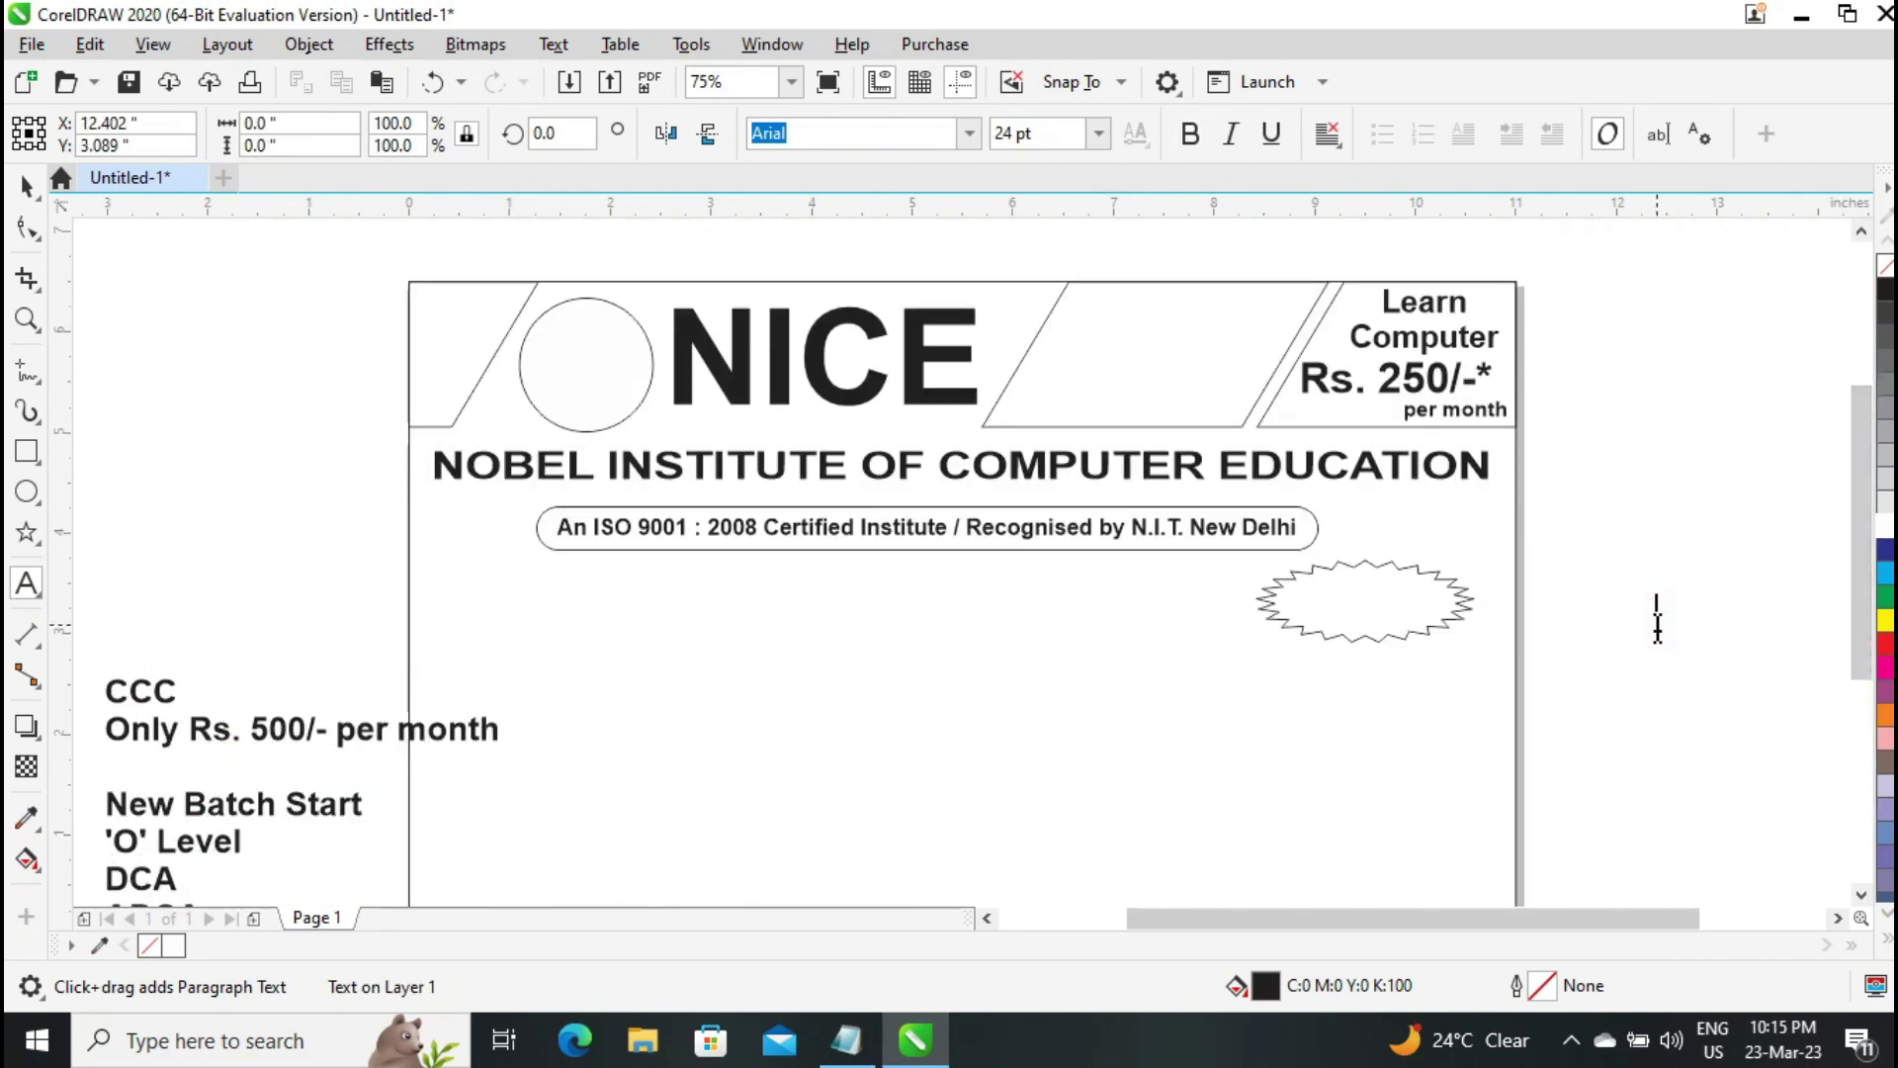
key(ctrl+v)
key(ctrl+b)
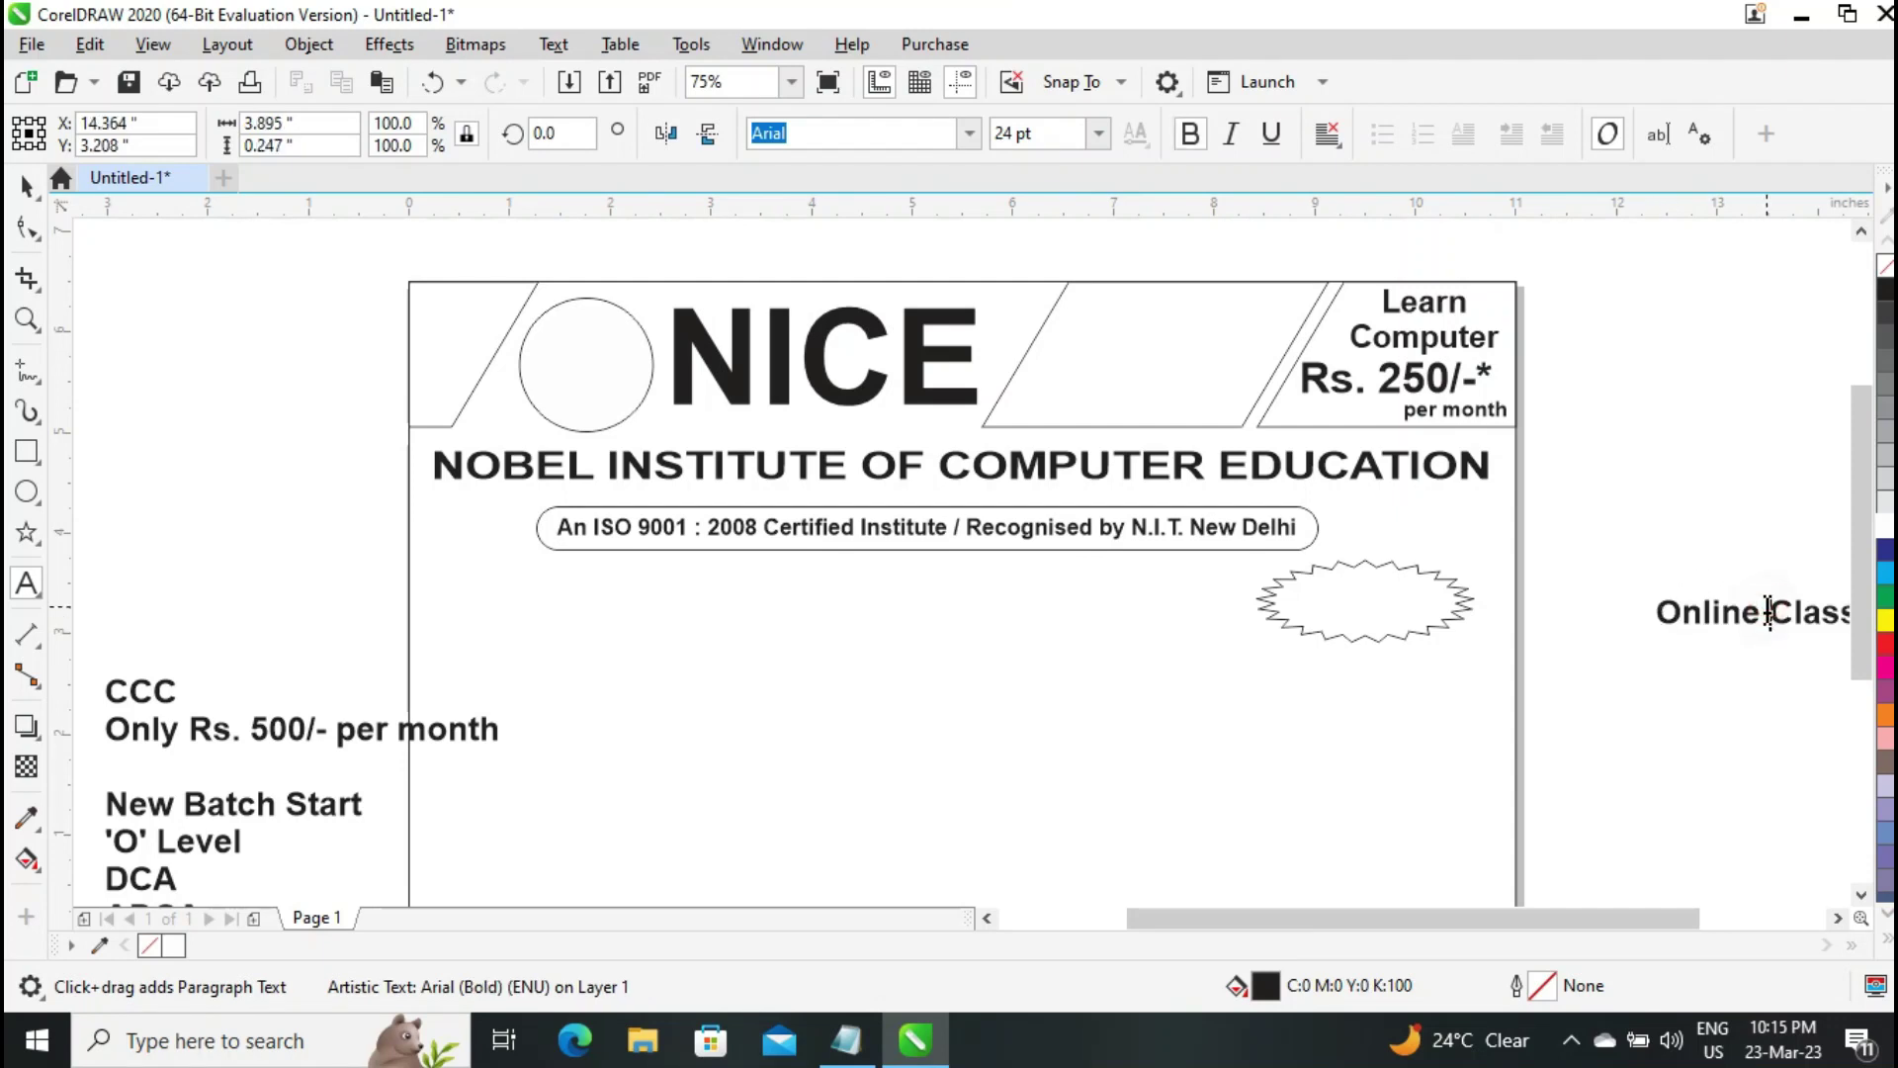
key(ctrl+Right)
key(Return)
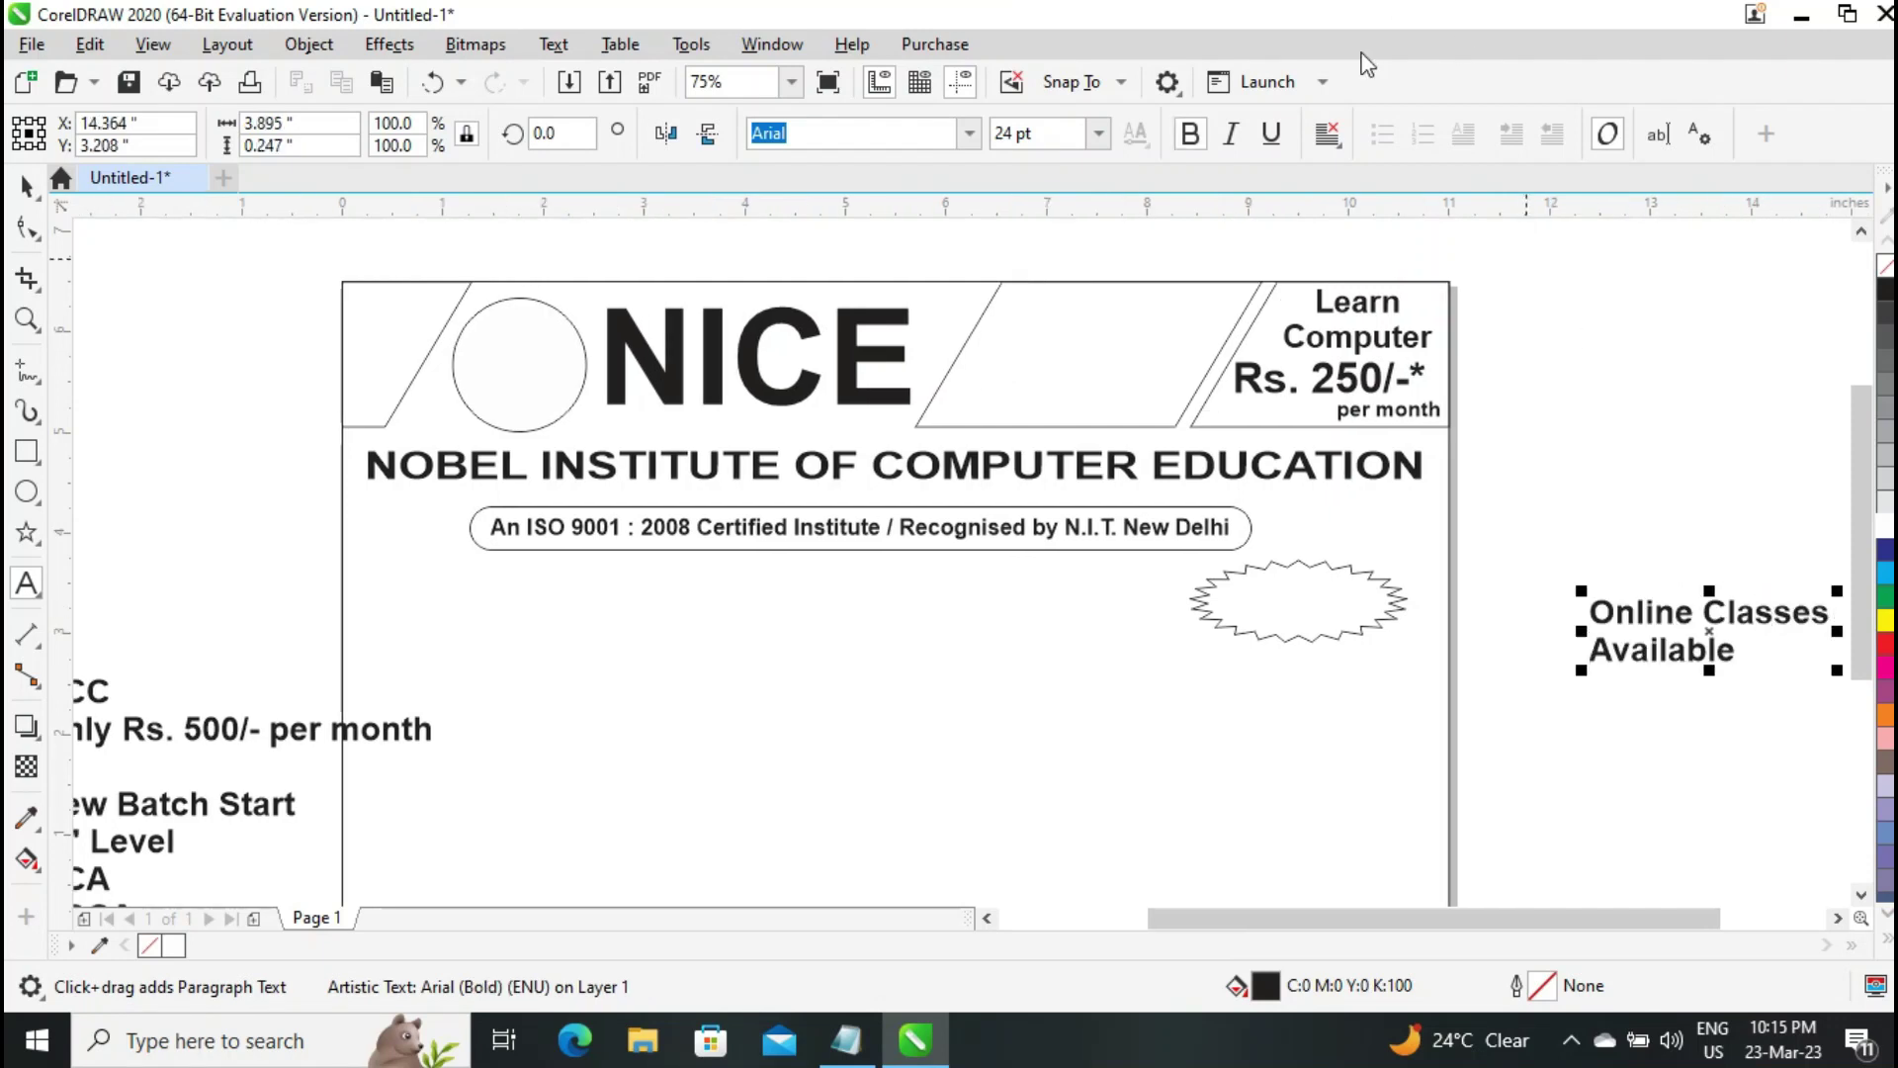
click(1328, 133)
click(1424, 234)
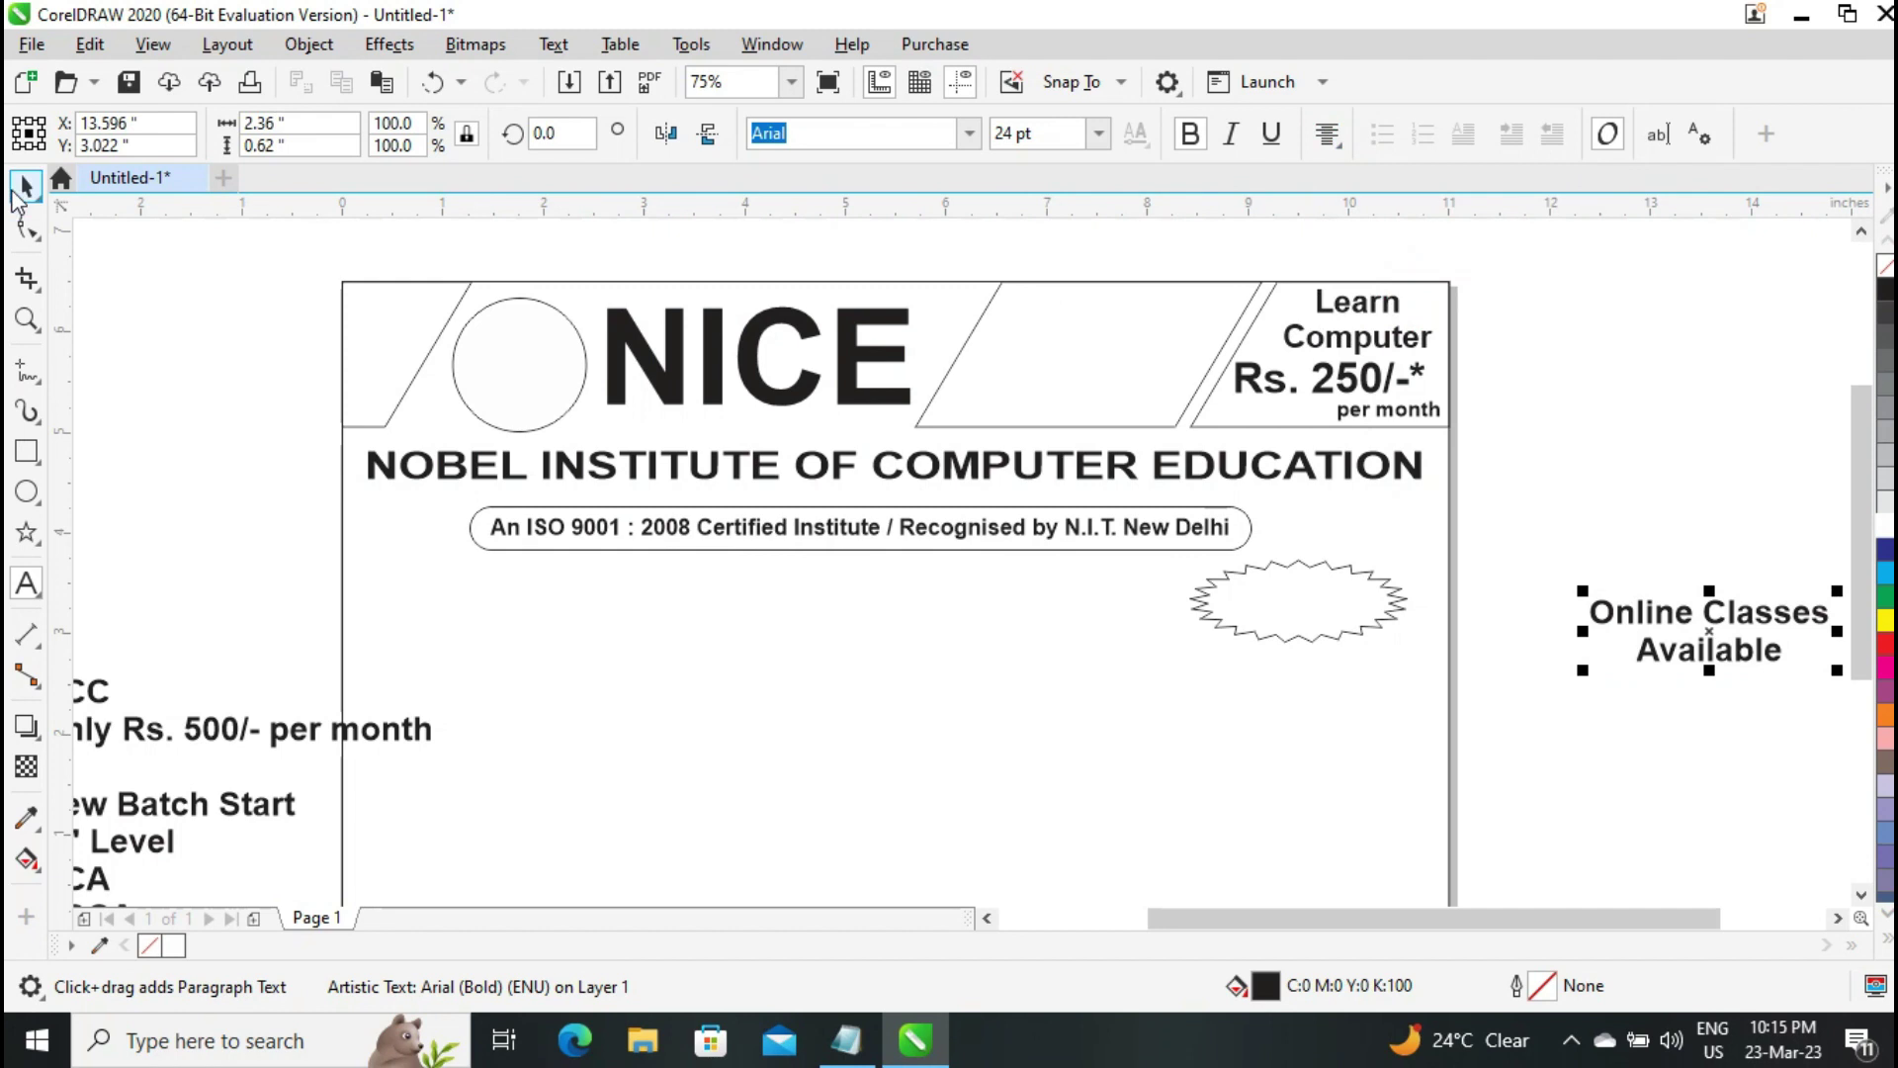
Move the "Online Classes Available" text onto the starburst and set its font size to 18 pt
click(24, 188)
drag(1712, 647, 1298, 605)
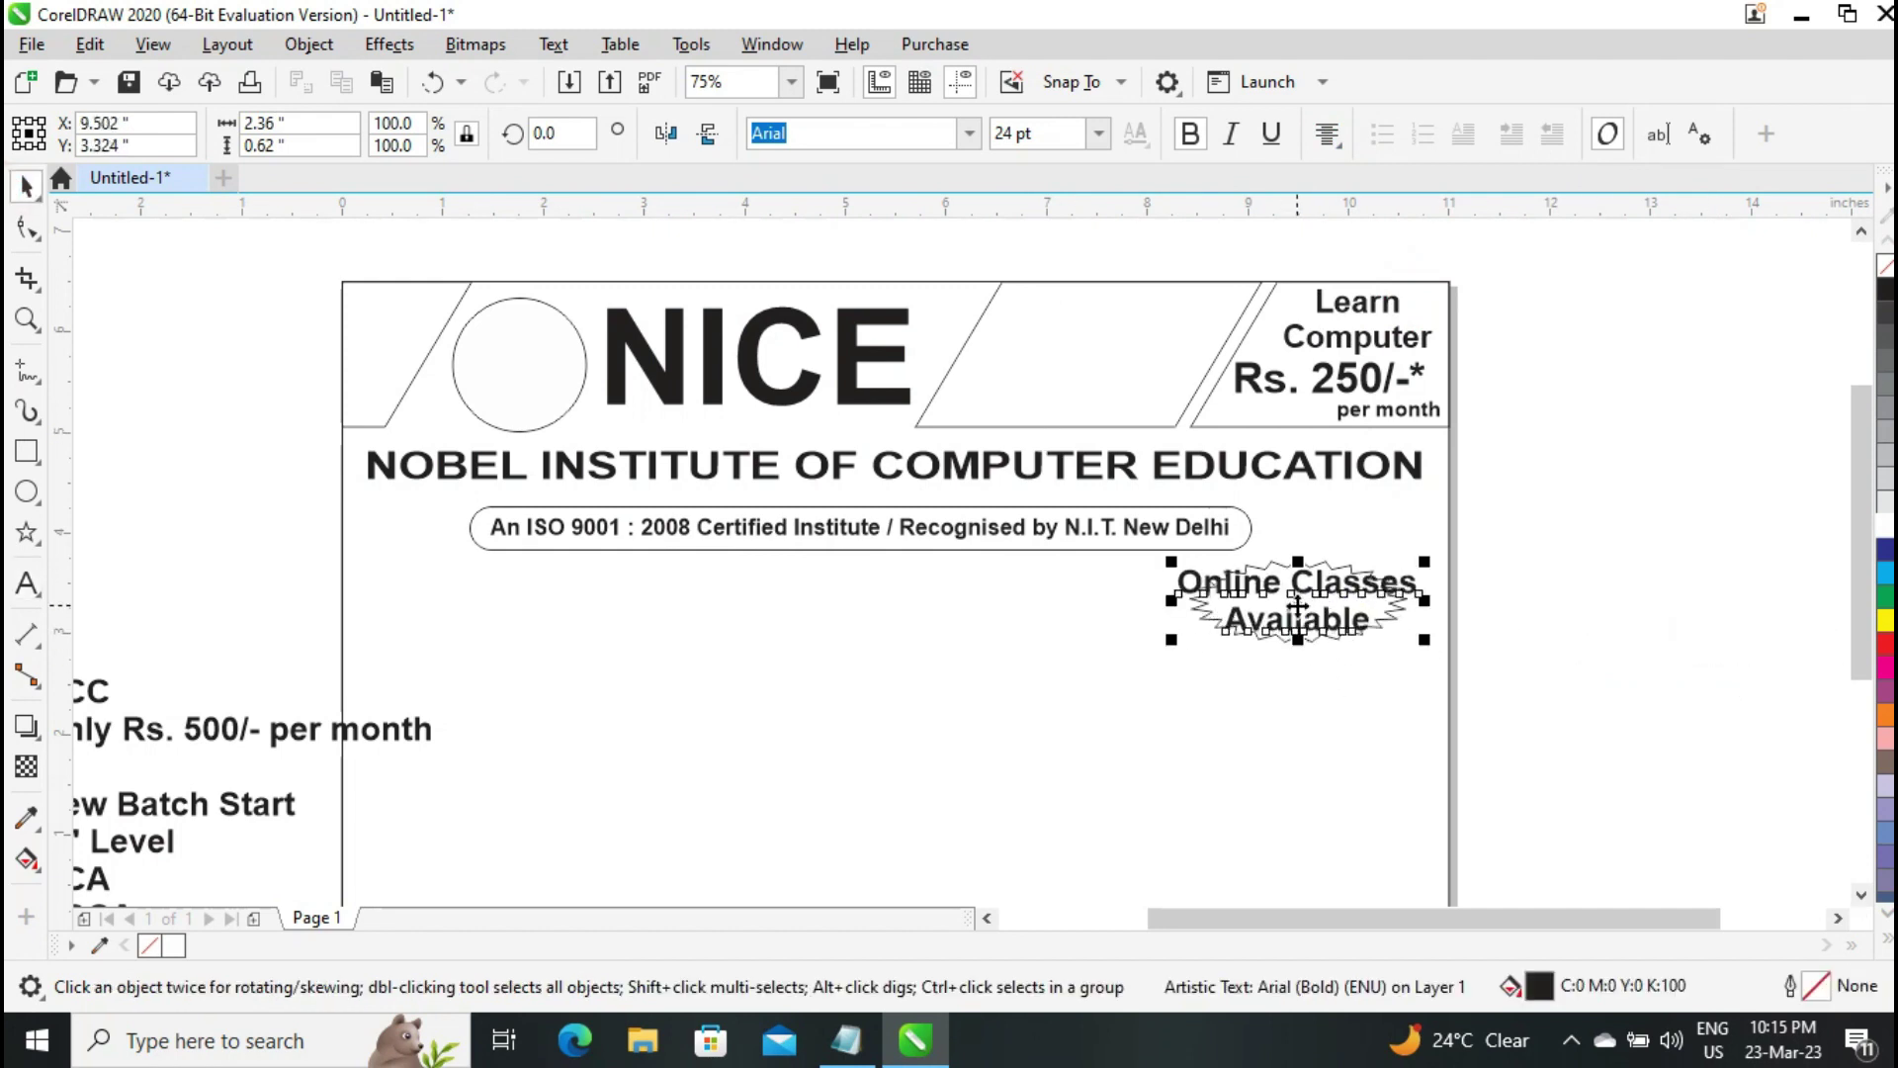
click(1028, 134)
text(16)
key(Return)
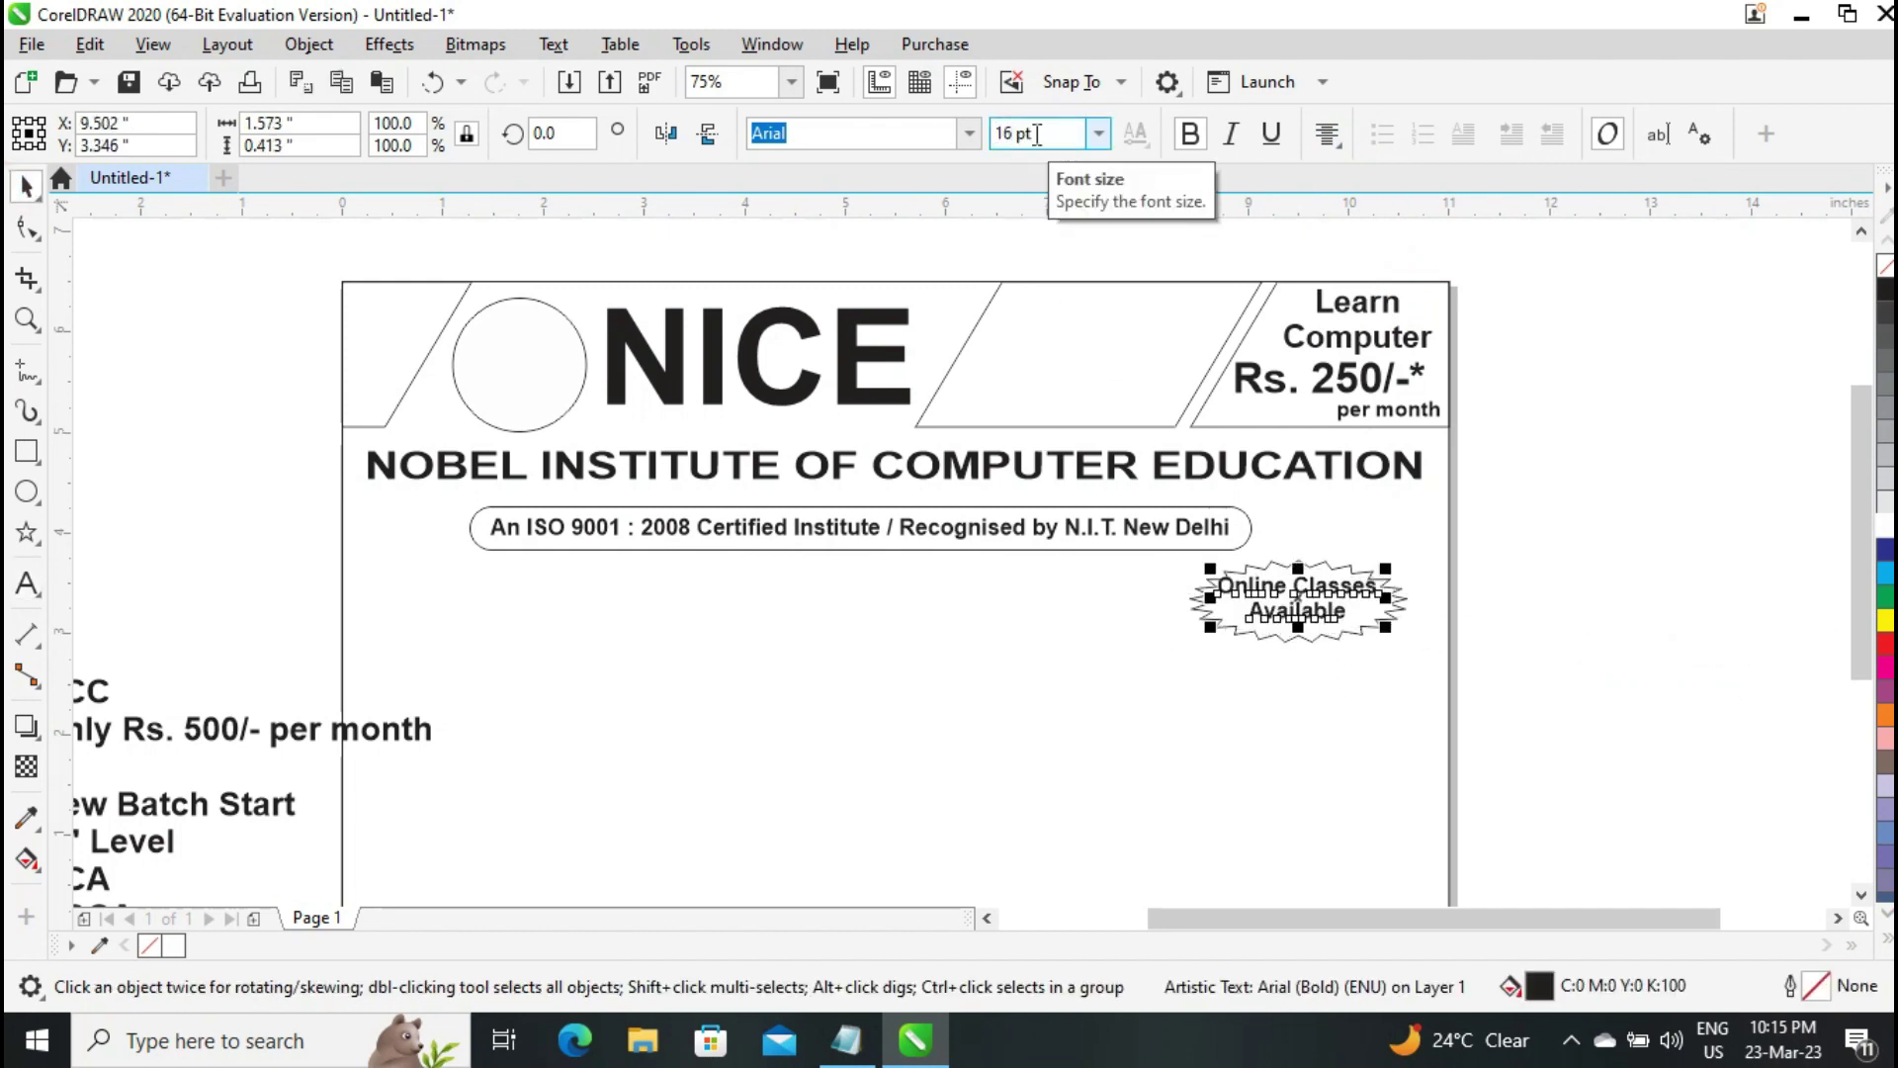
text(18)
key(Return)
Enlarge the starburst from its centre so it surrounds the "Online Classes Available" text
click(1335, 643)
drag(1412, 648, 1445, 665)
click(1588, 639)
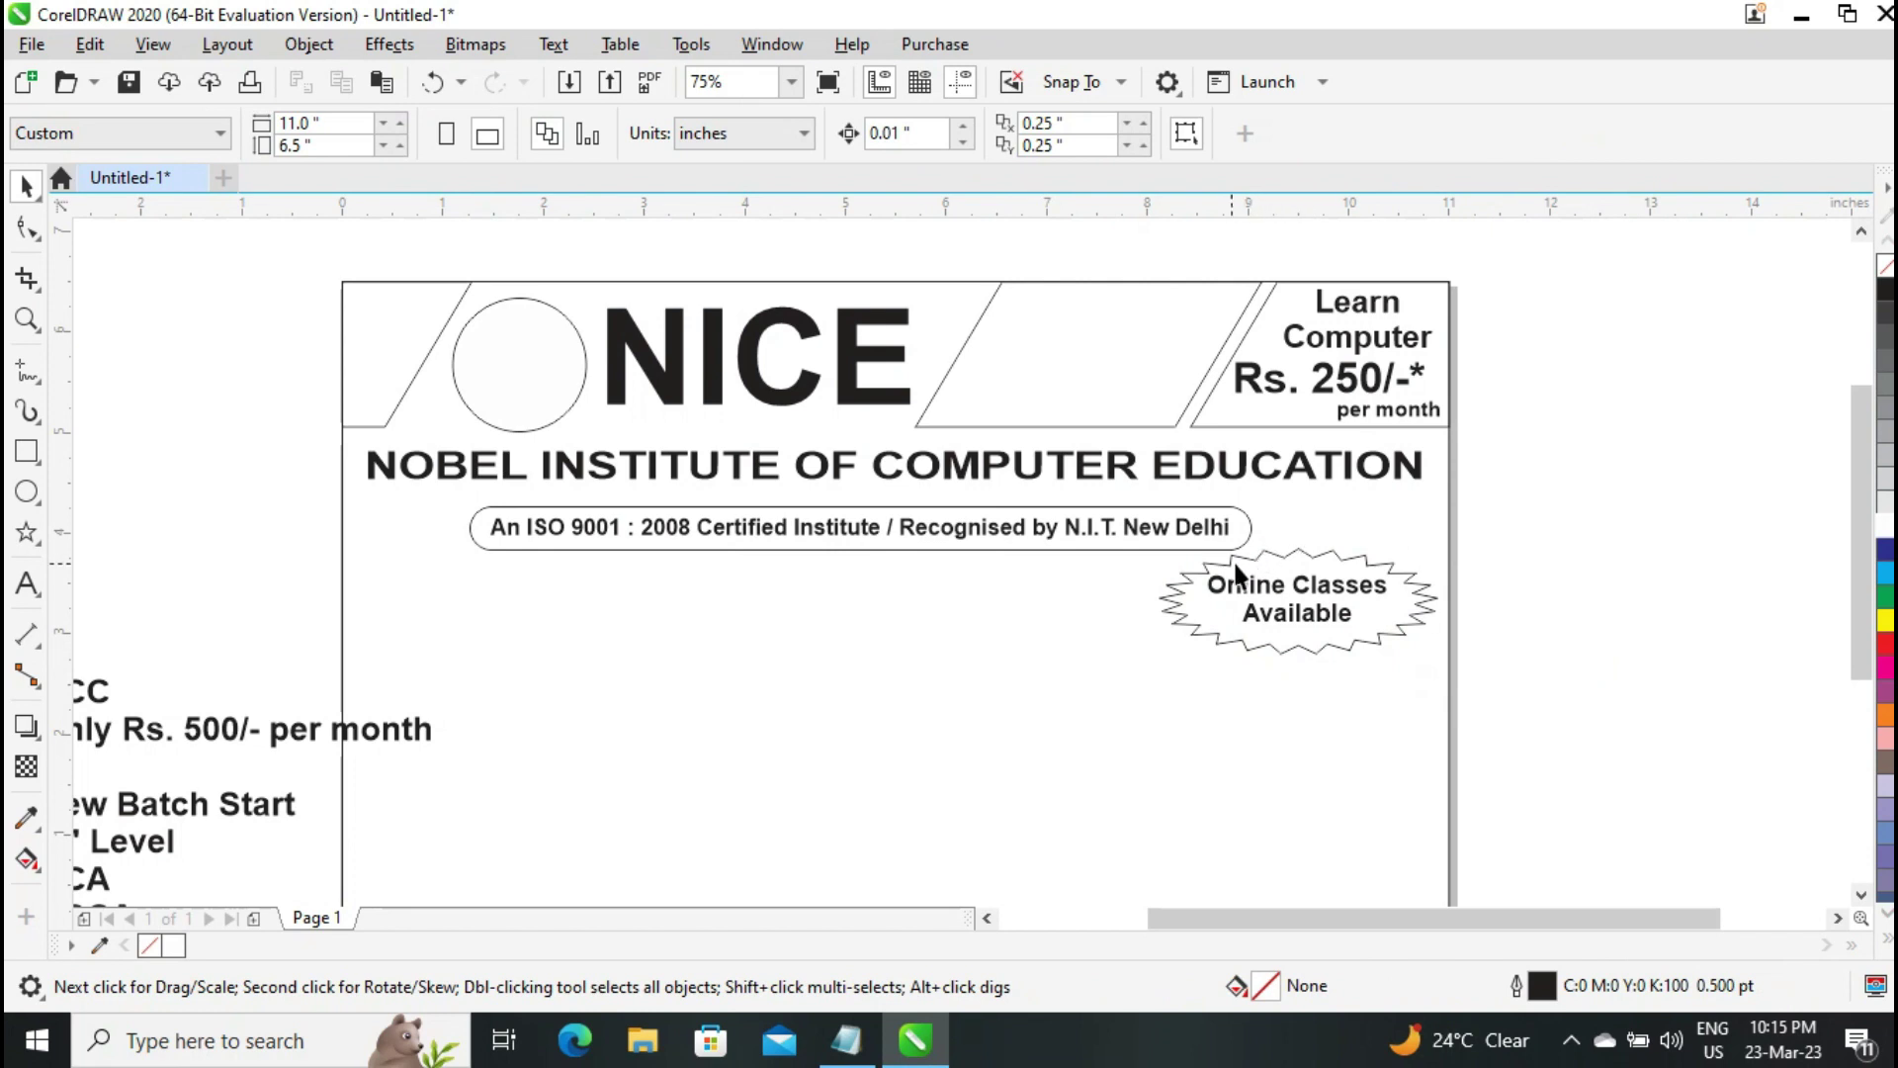
scroll(1305, 670, down, 1)
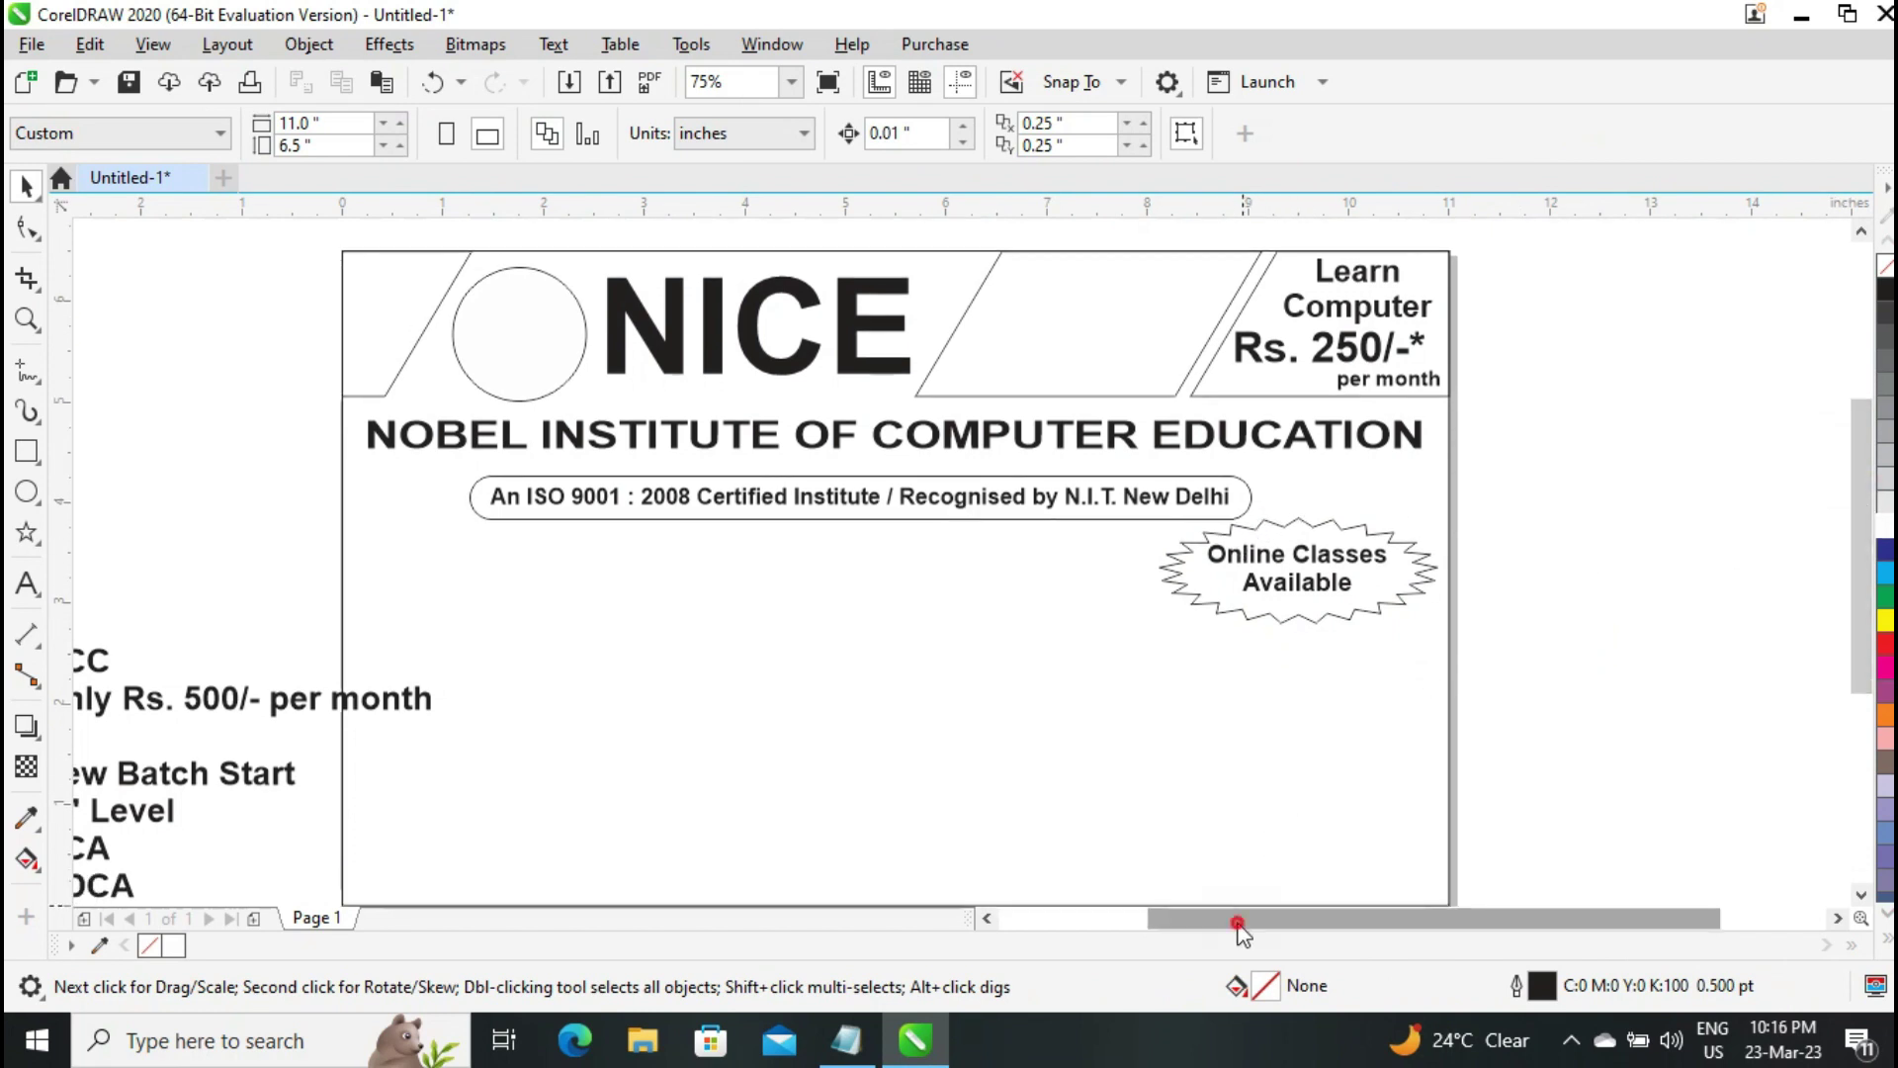
drag(1233, 919, 1092, 923)
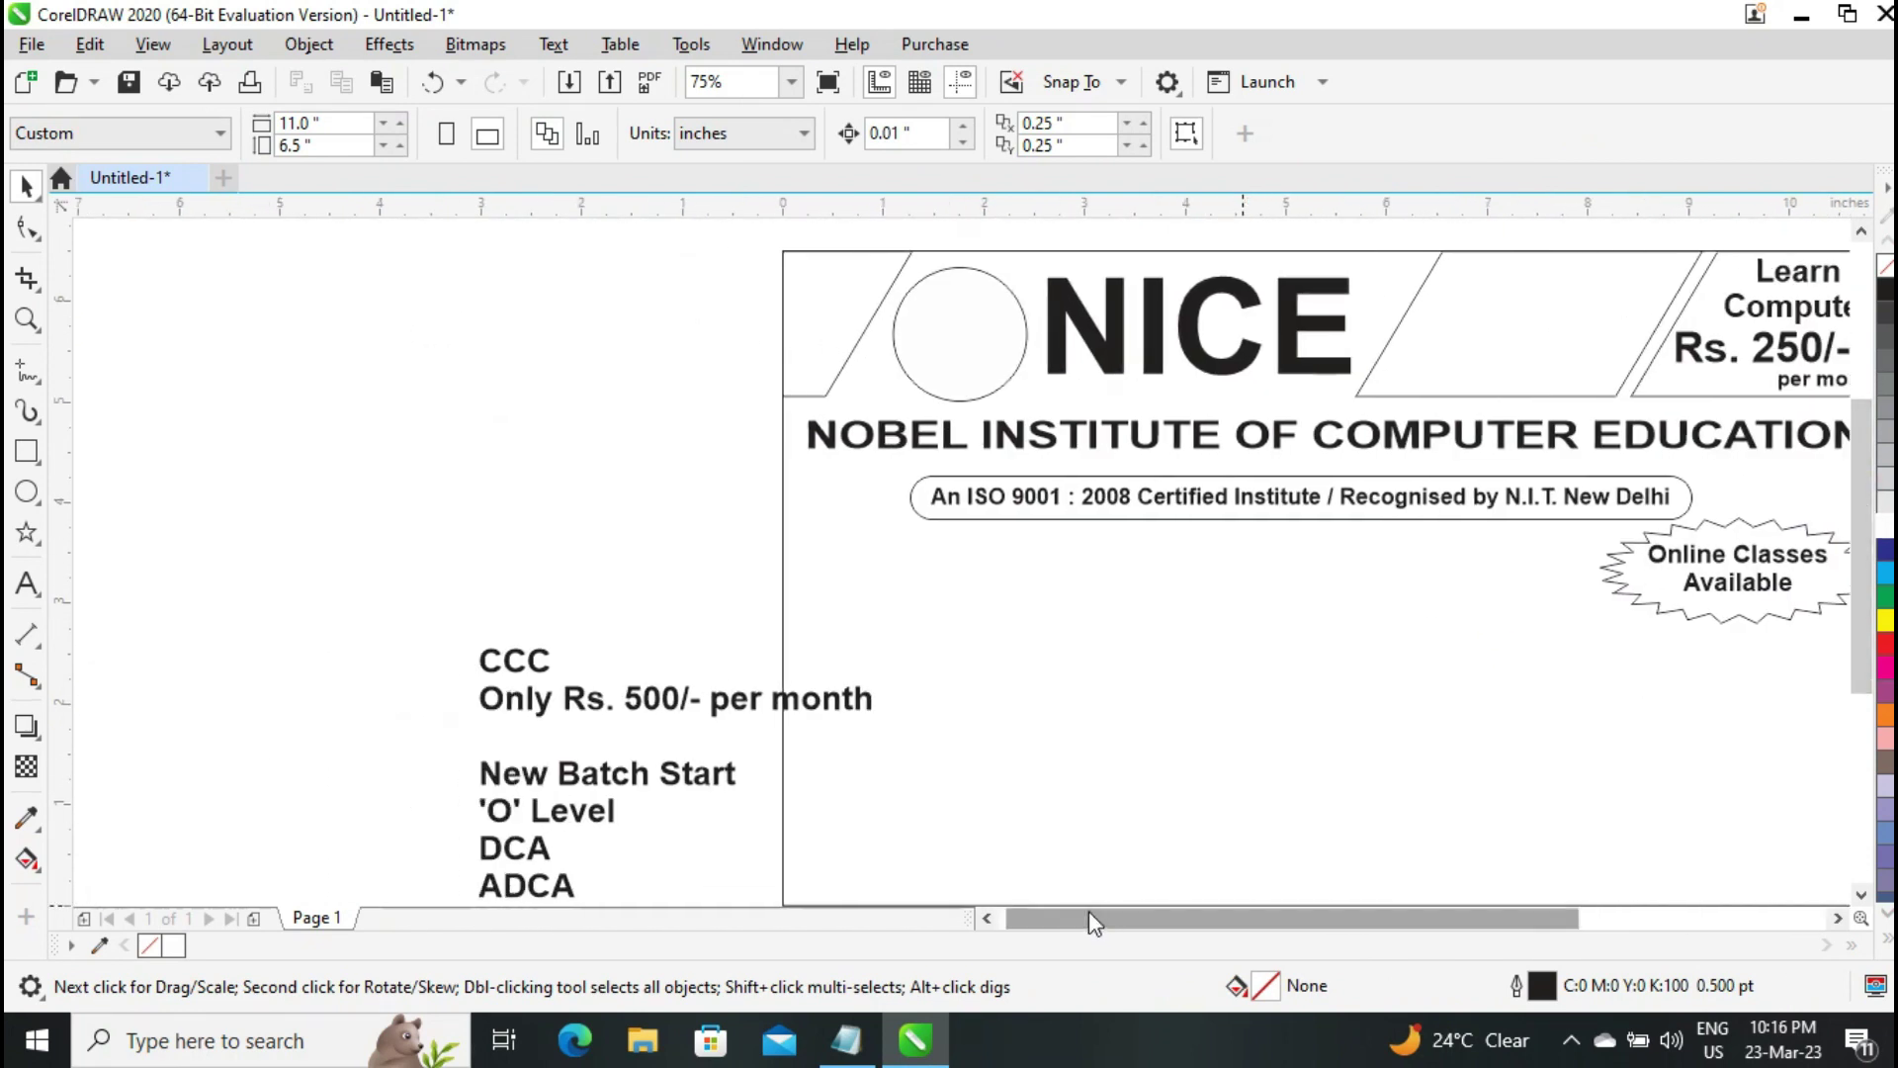
Draw an ellipse about 4.07 by 1.95 in and place it overlapping the rounded ISO certification bar, below NICE
click(26, 492)
drag(946, 459, 1419, 671)
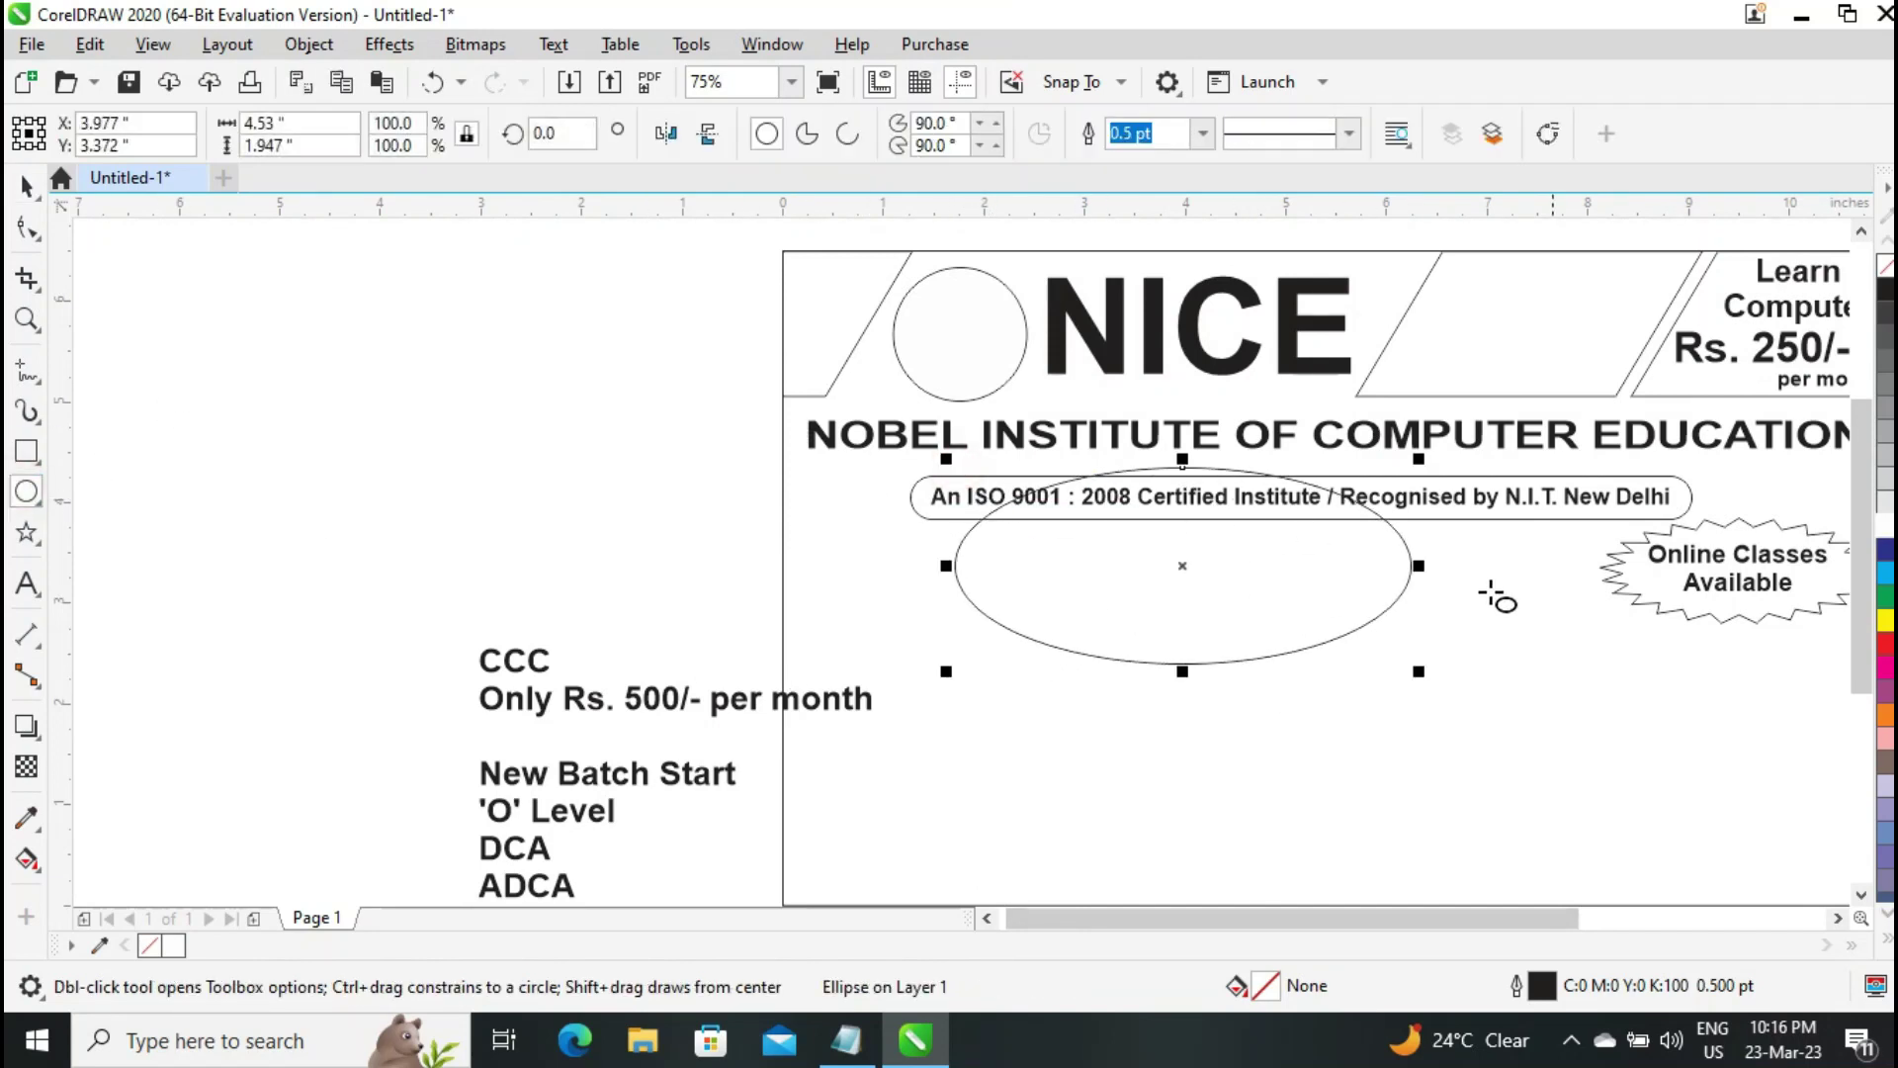
drag(1415, 565, 1374, 565)
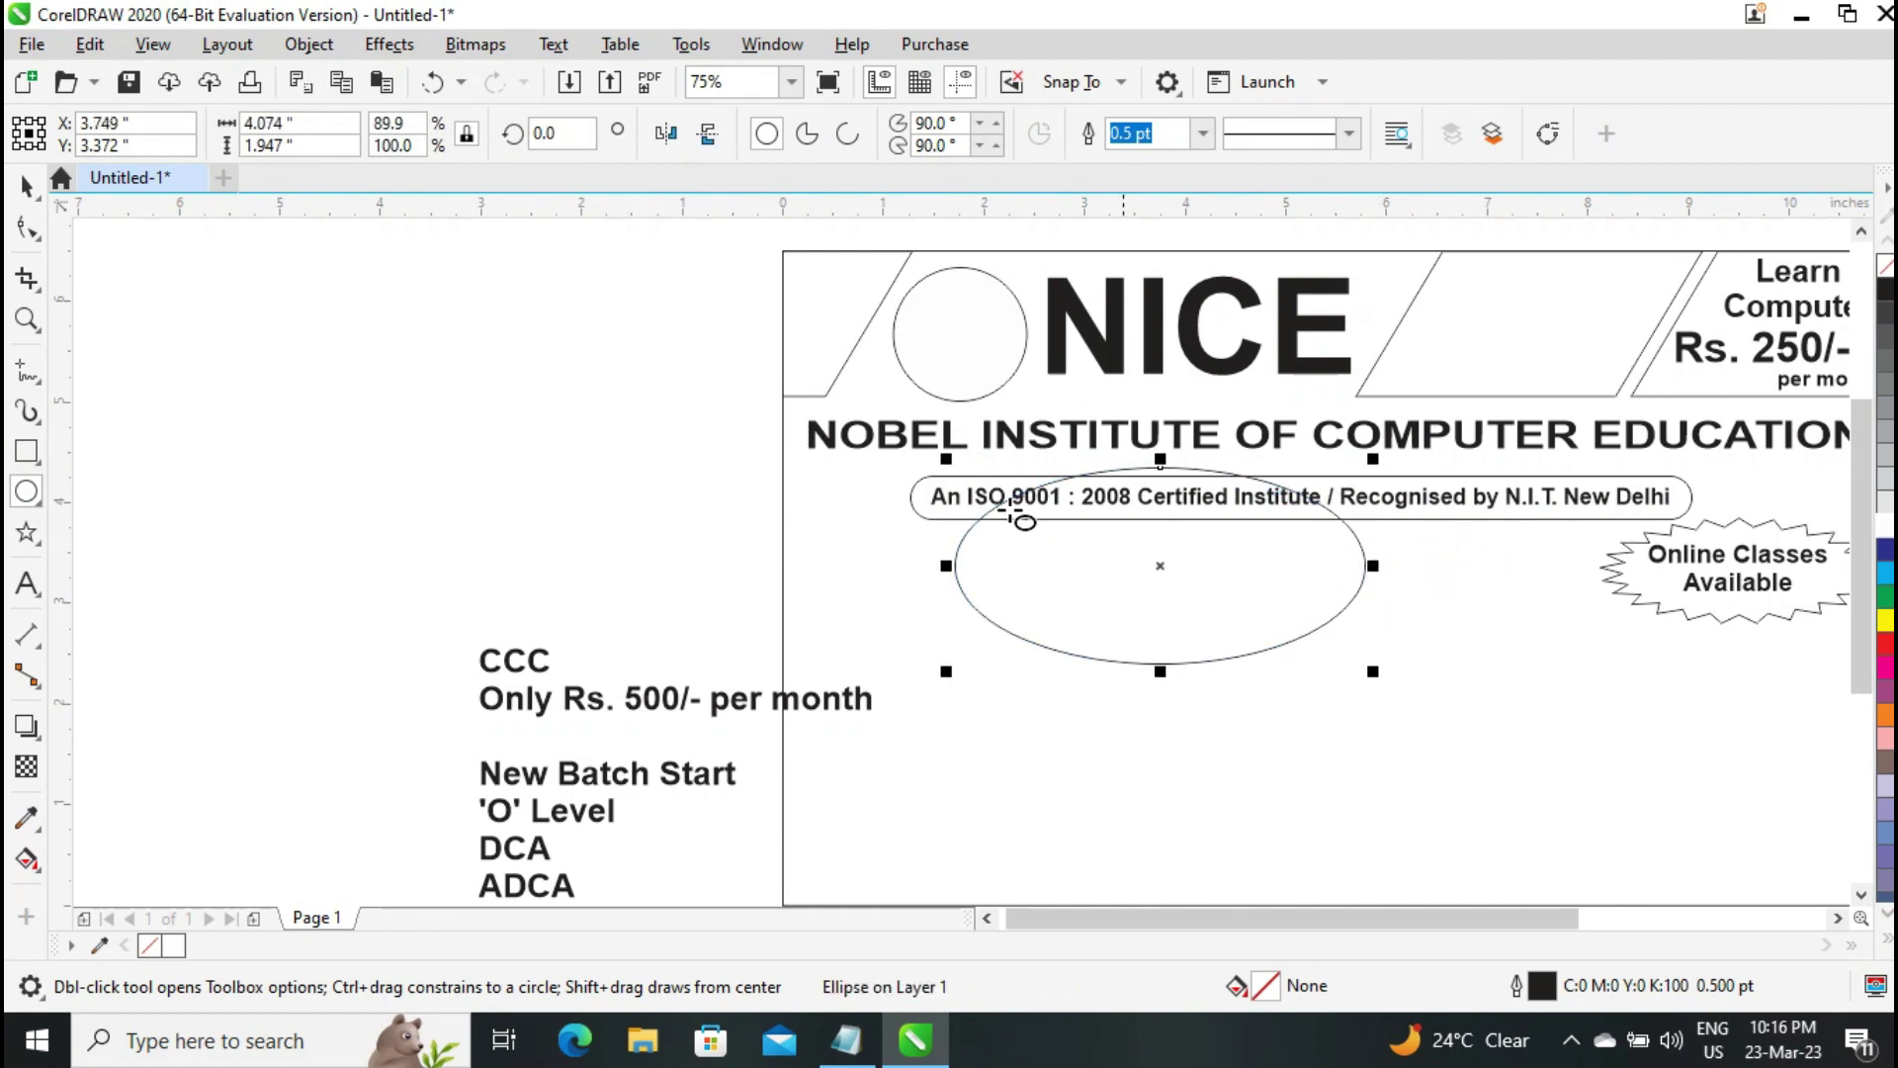
click(22, 186)
drag(1155, 559, 1135, 532)
Turn the ellipse into an open arc and move its end nodes to the lower edge of the ISO bar
click(25, 230)
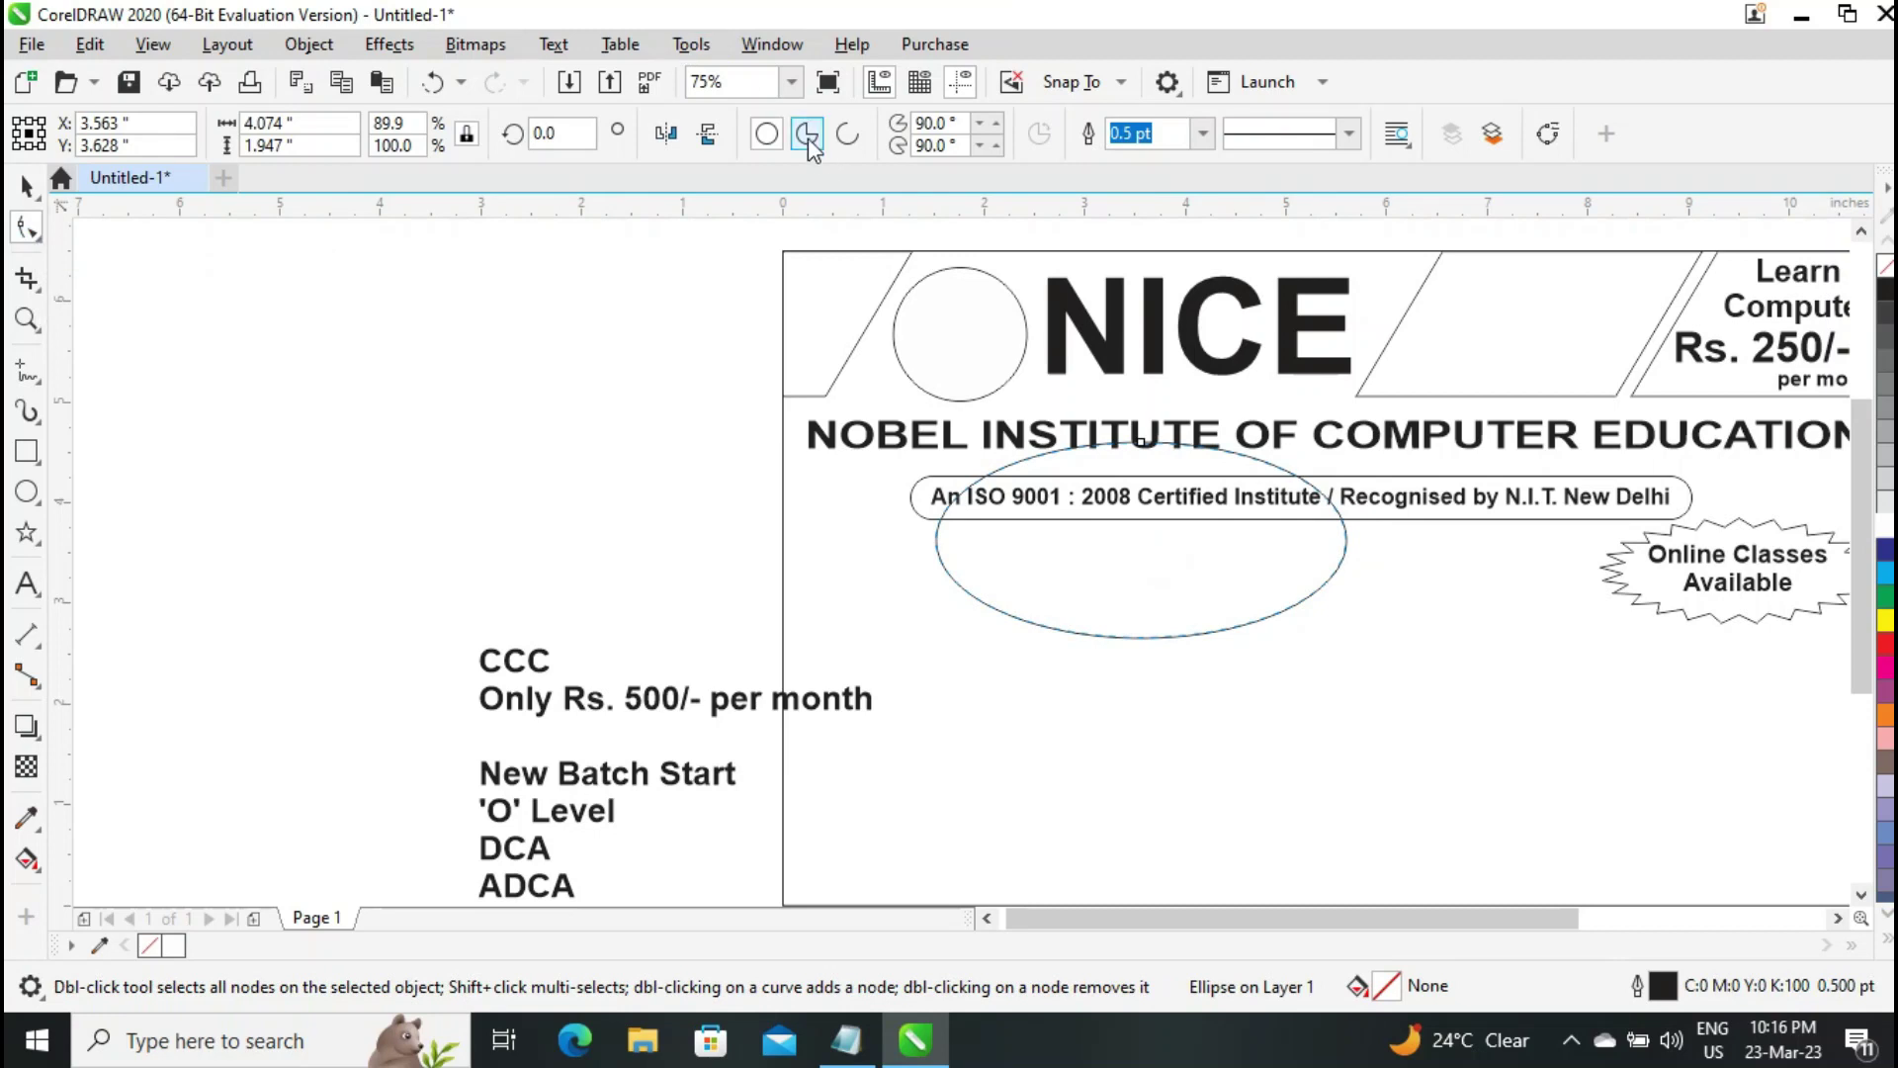
click(849, 135)
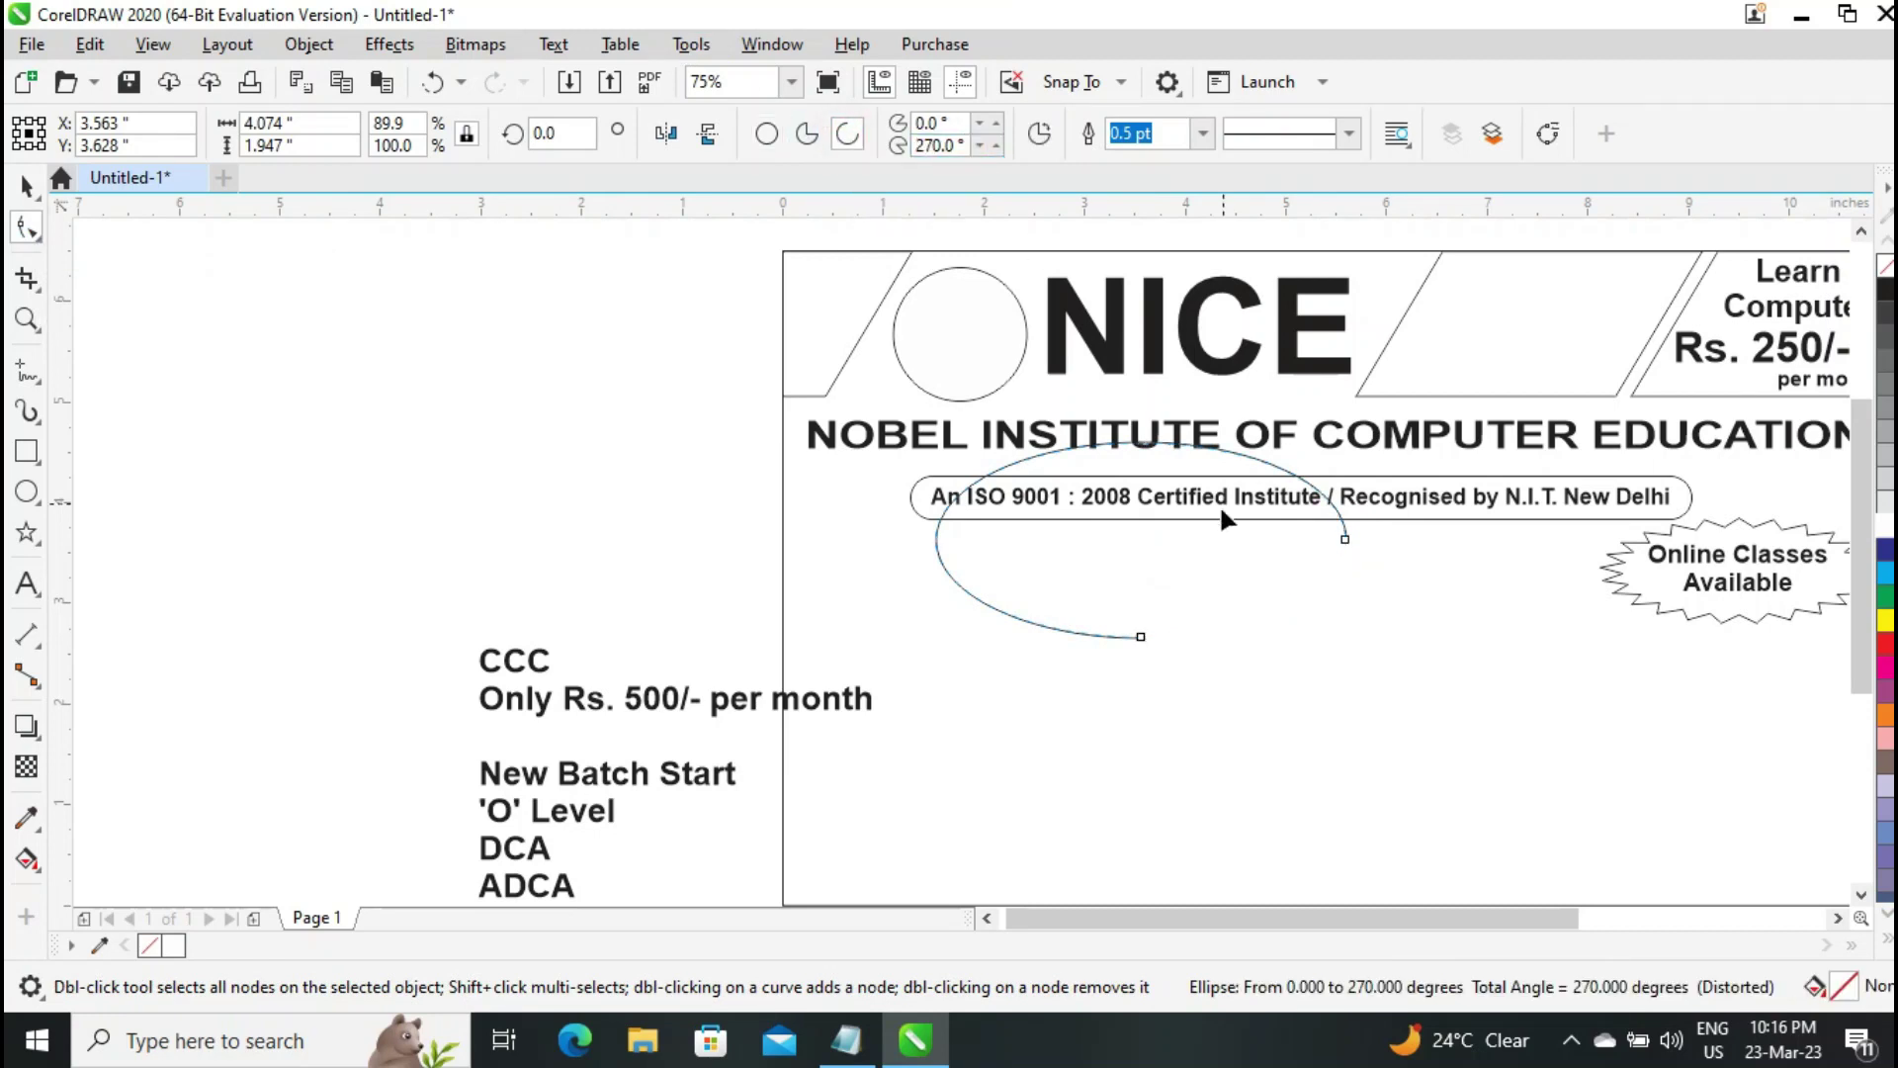
drag(1144, 638, 941, 525)
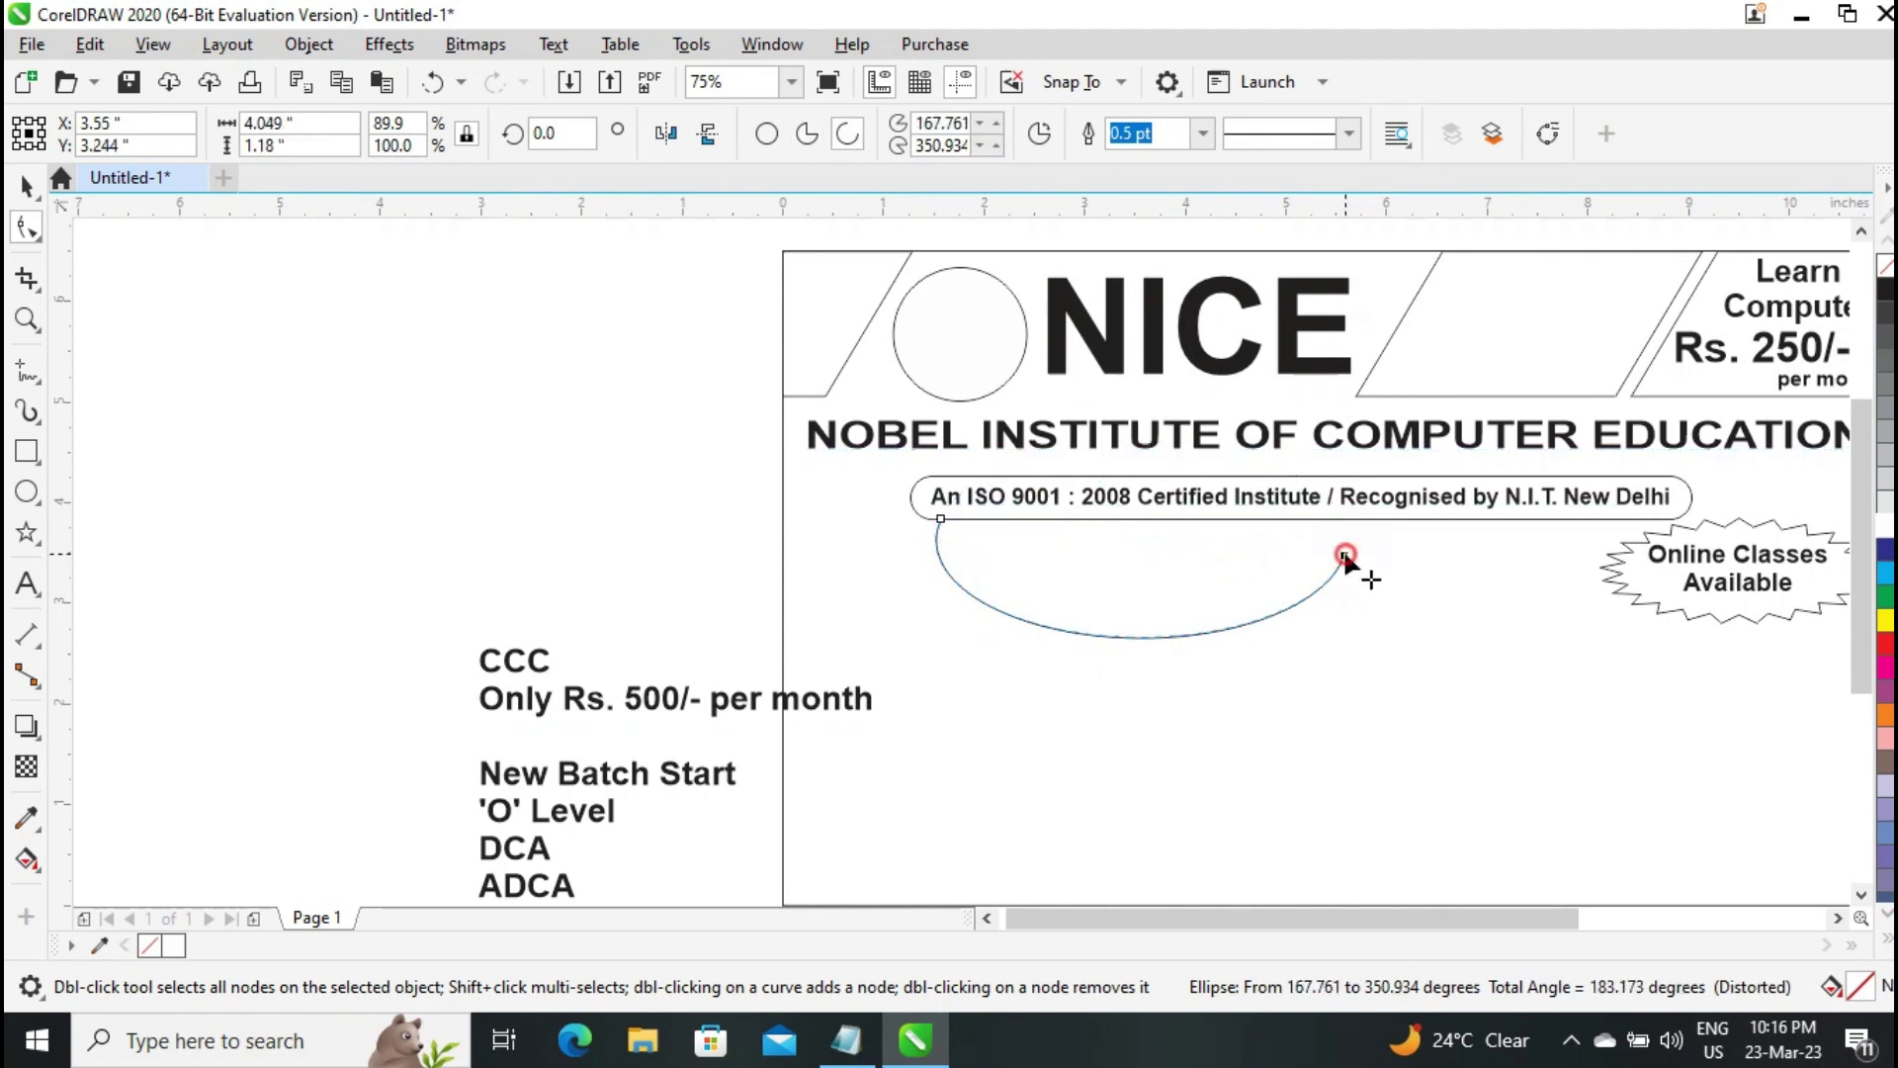
drag(1345, 555, 1342, 520)
click(26, 188)
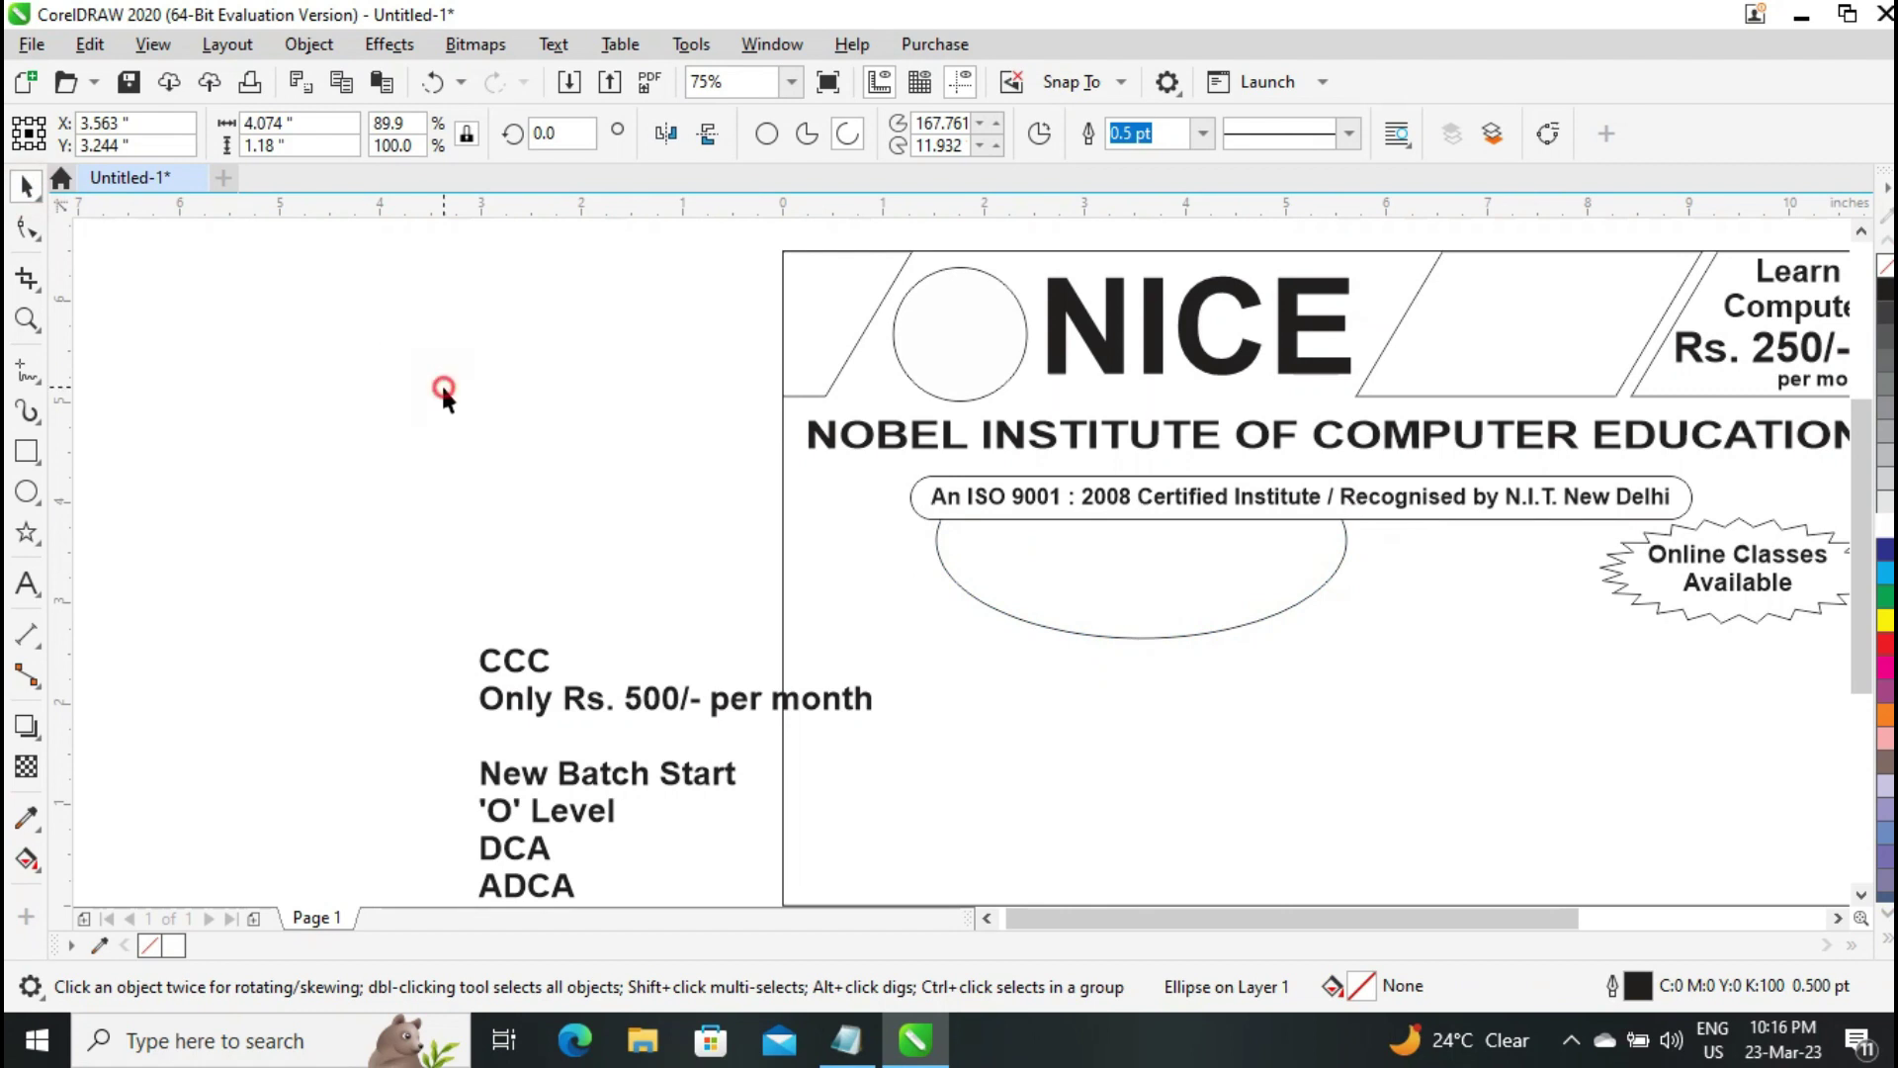
click(441, 390)
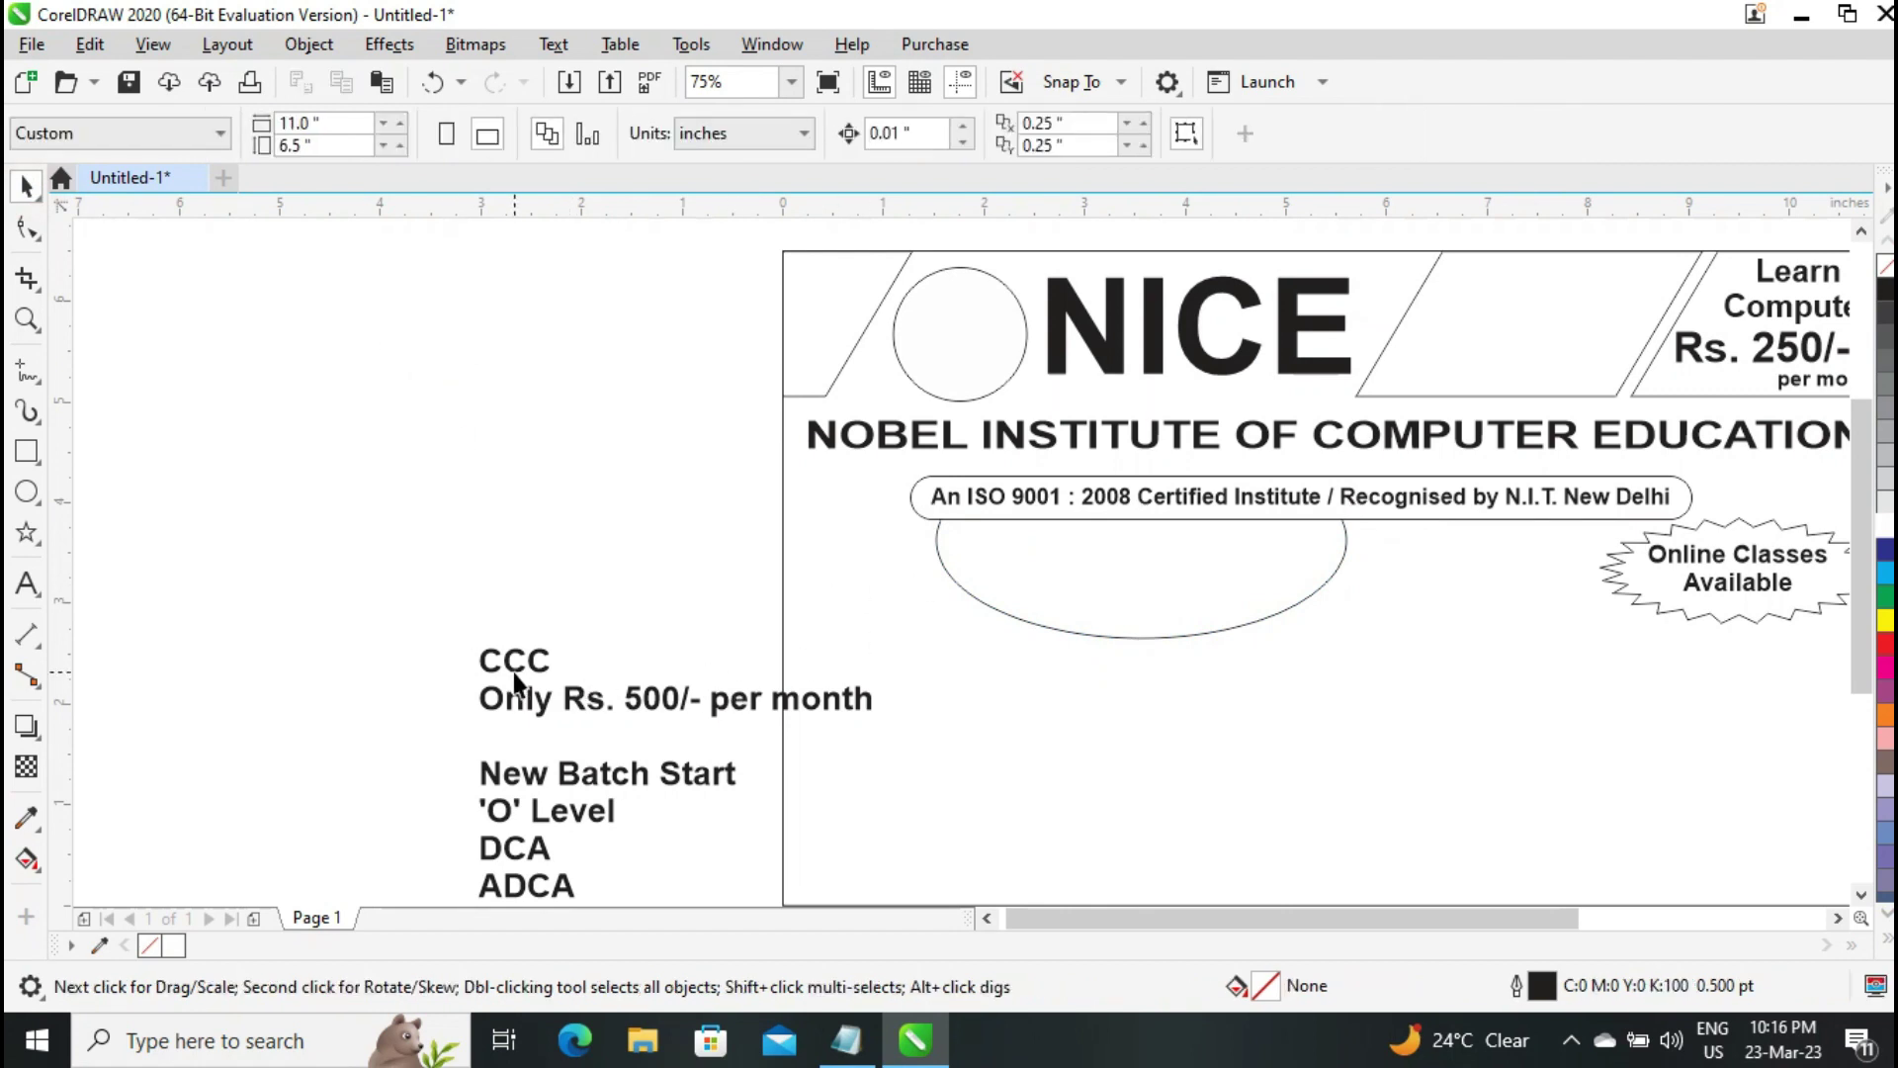
Cut "CCC" from the main text block, paste it as separate text and place it enlarged to about 76 pt inside the arc
double_click(483, 667)
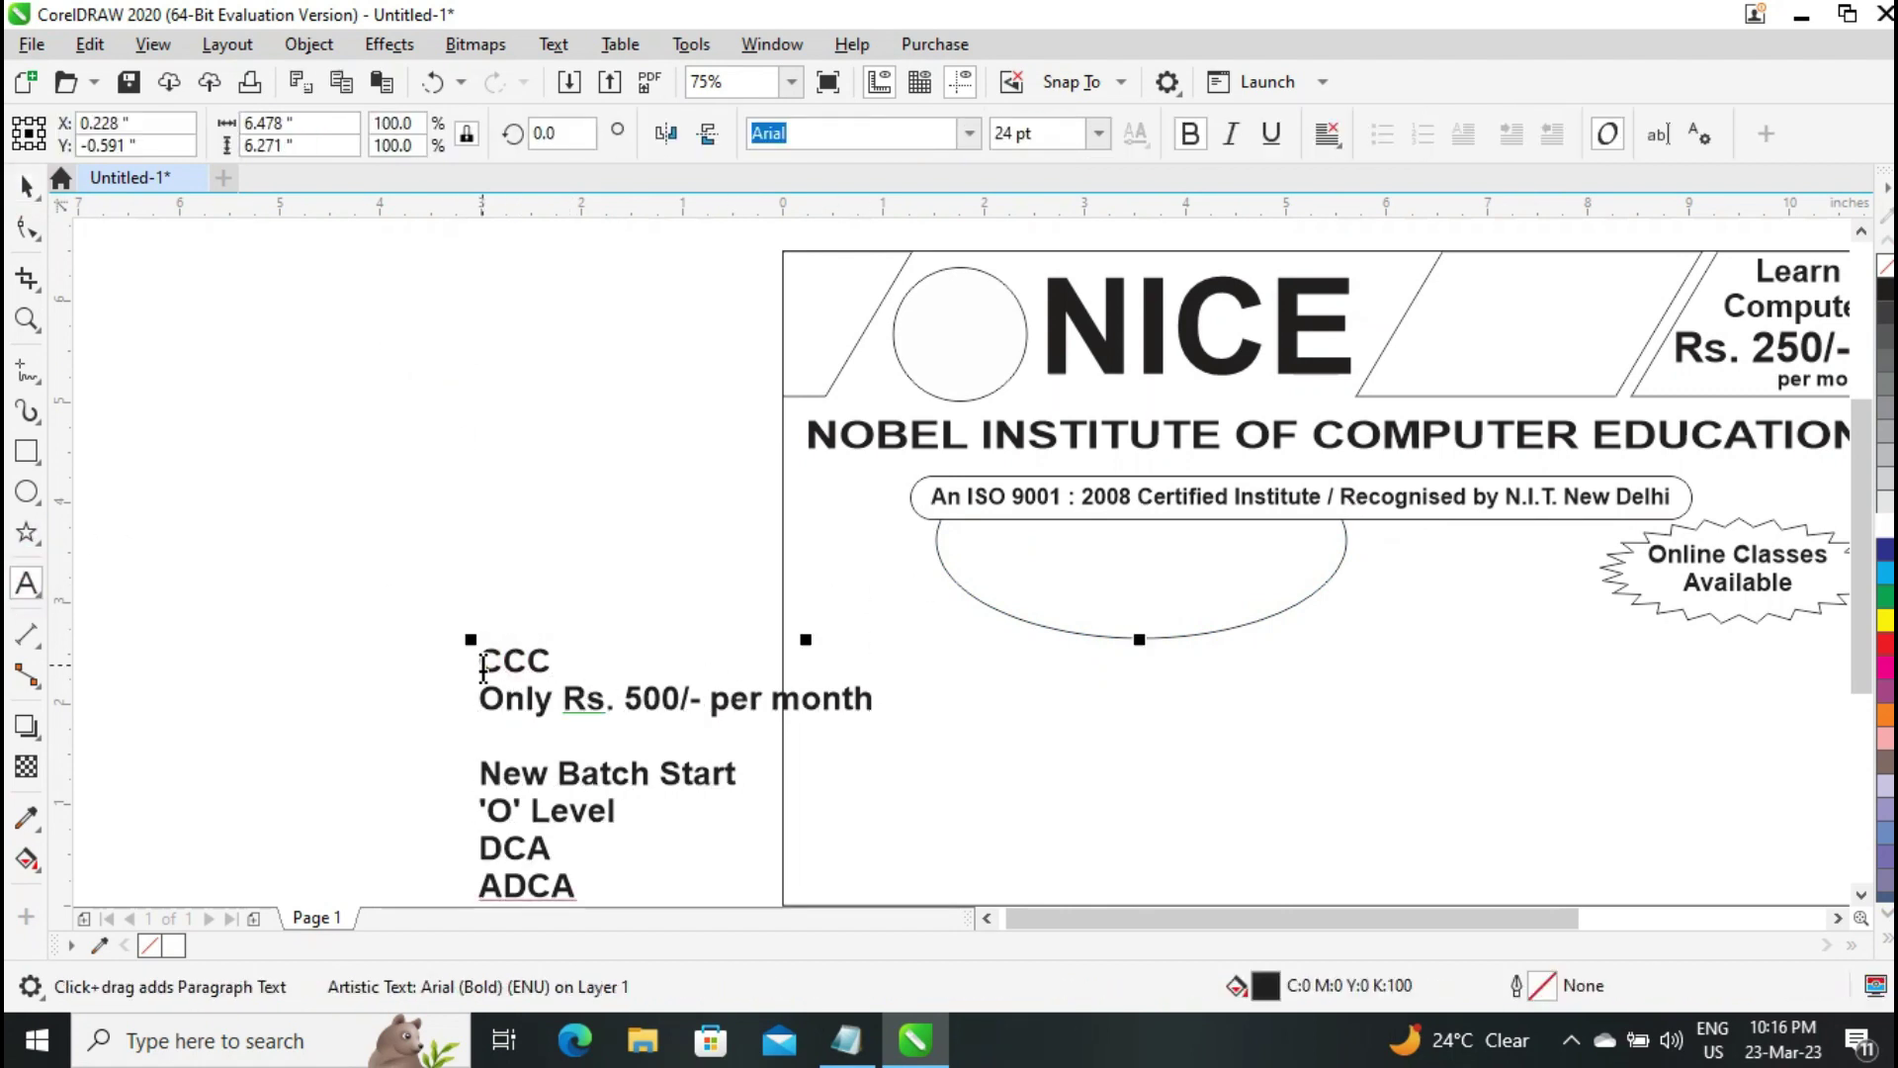
drag(483, 667, 551, 664)
key(ctrl+x)
click(380, 479)
key(ctrl+v)
click(27, 188)
drag(415, 478, 1072, 618)
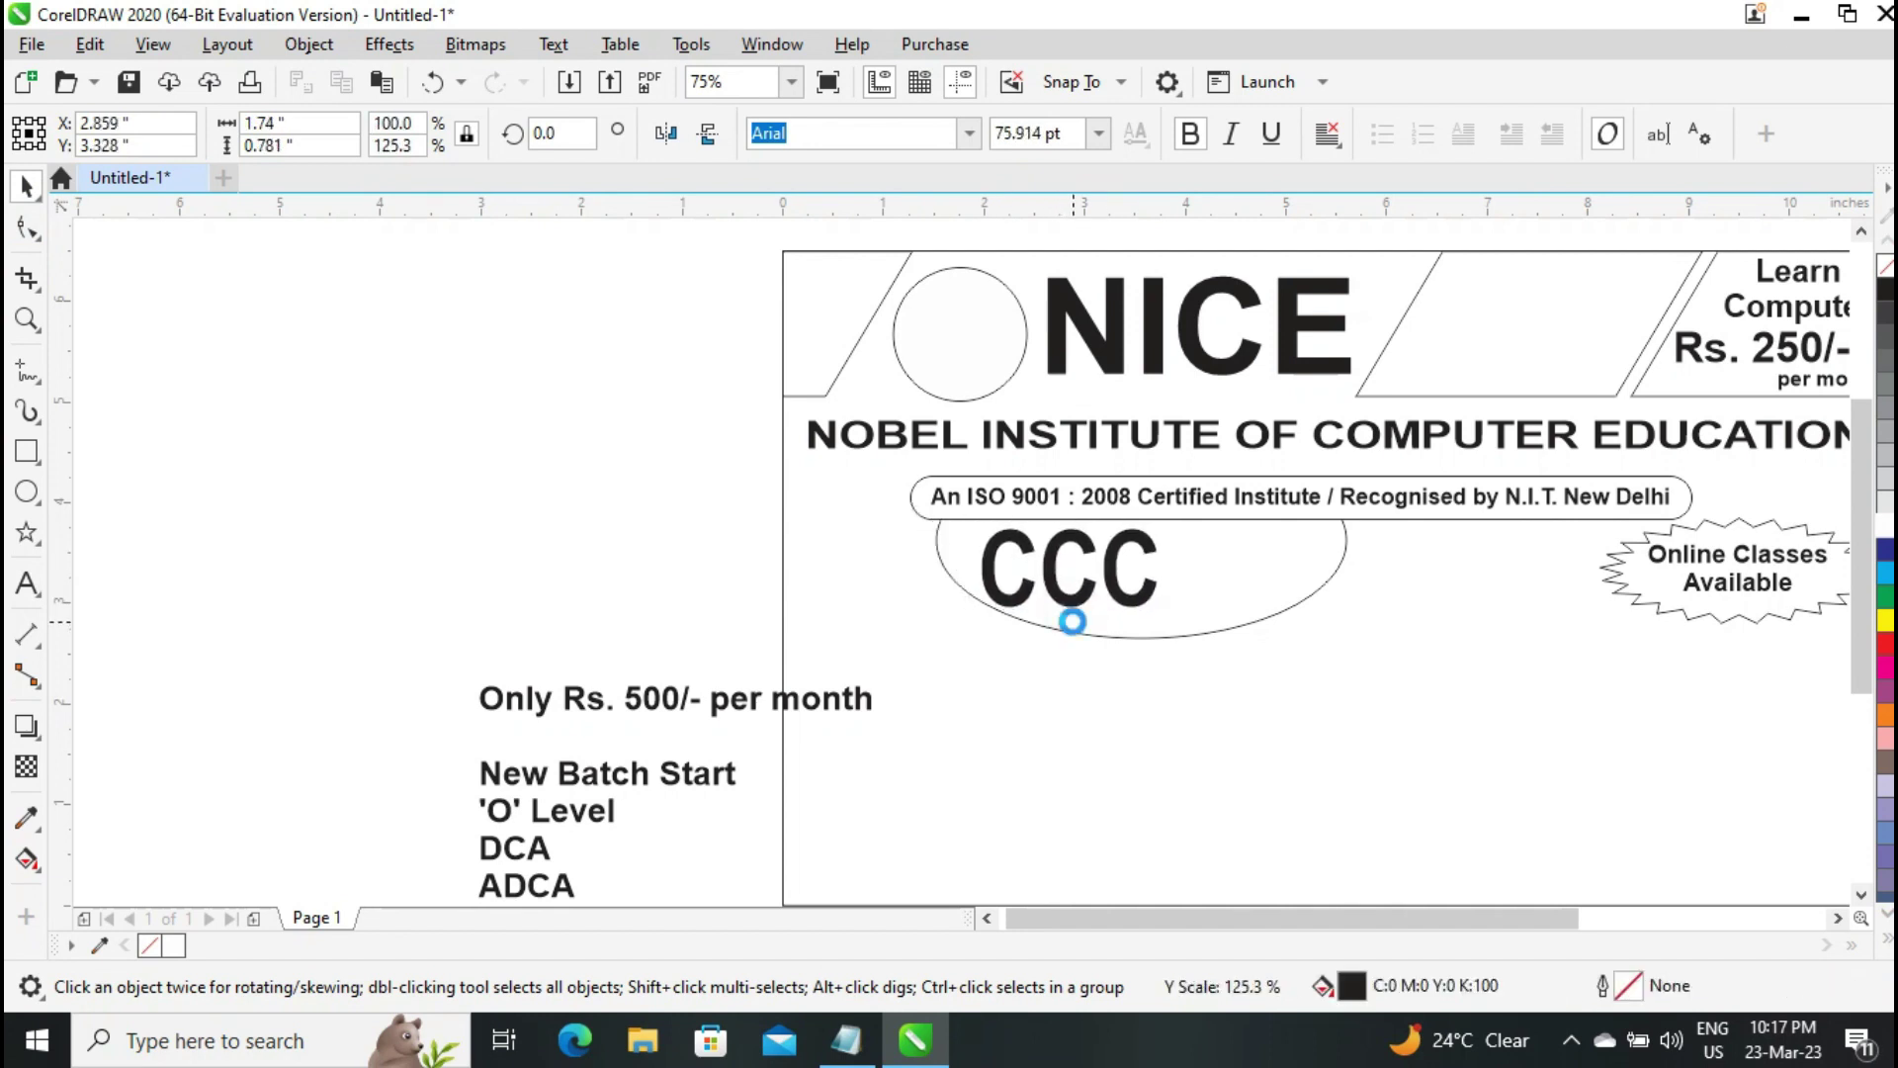
Cut "Only Rs. 500/- per month" from the main text block and paste it as separate text left of the page
click(514, 707)
click(27, 583)
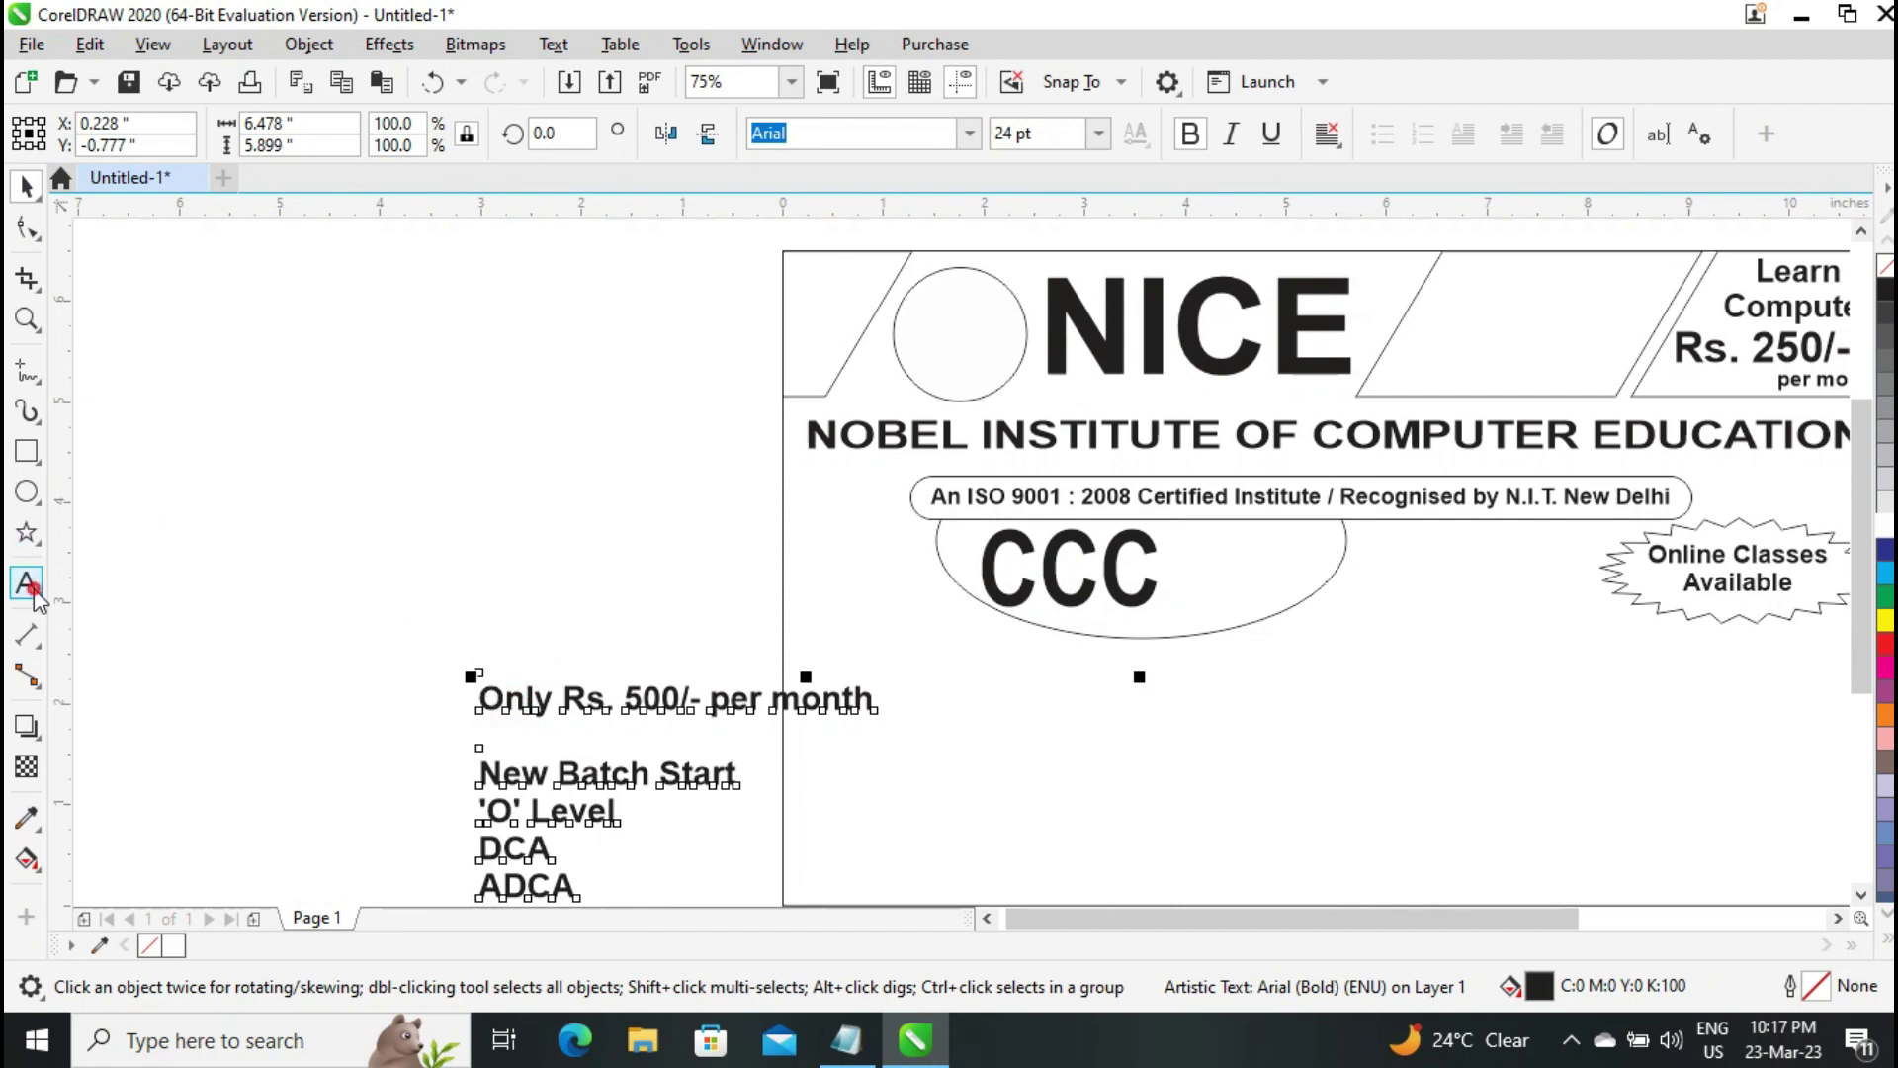
key(ctrl+a)
key(ctrl+x)
click(213, 405)
key(ctrl+v)
Break the pasted text into three centred lines: "Only", "Rs. 500/-" and "per month"
click(296, 407)
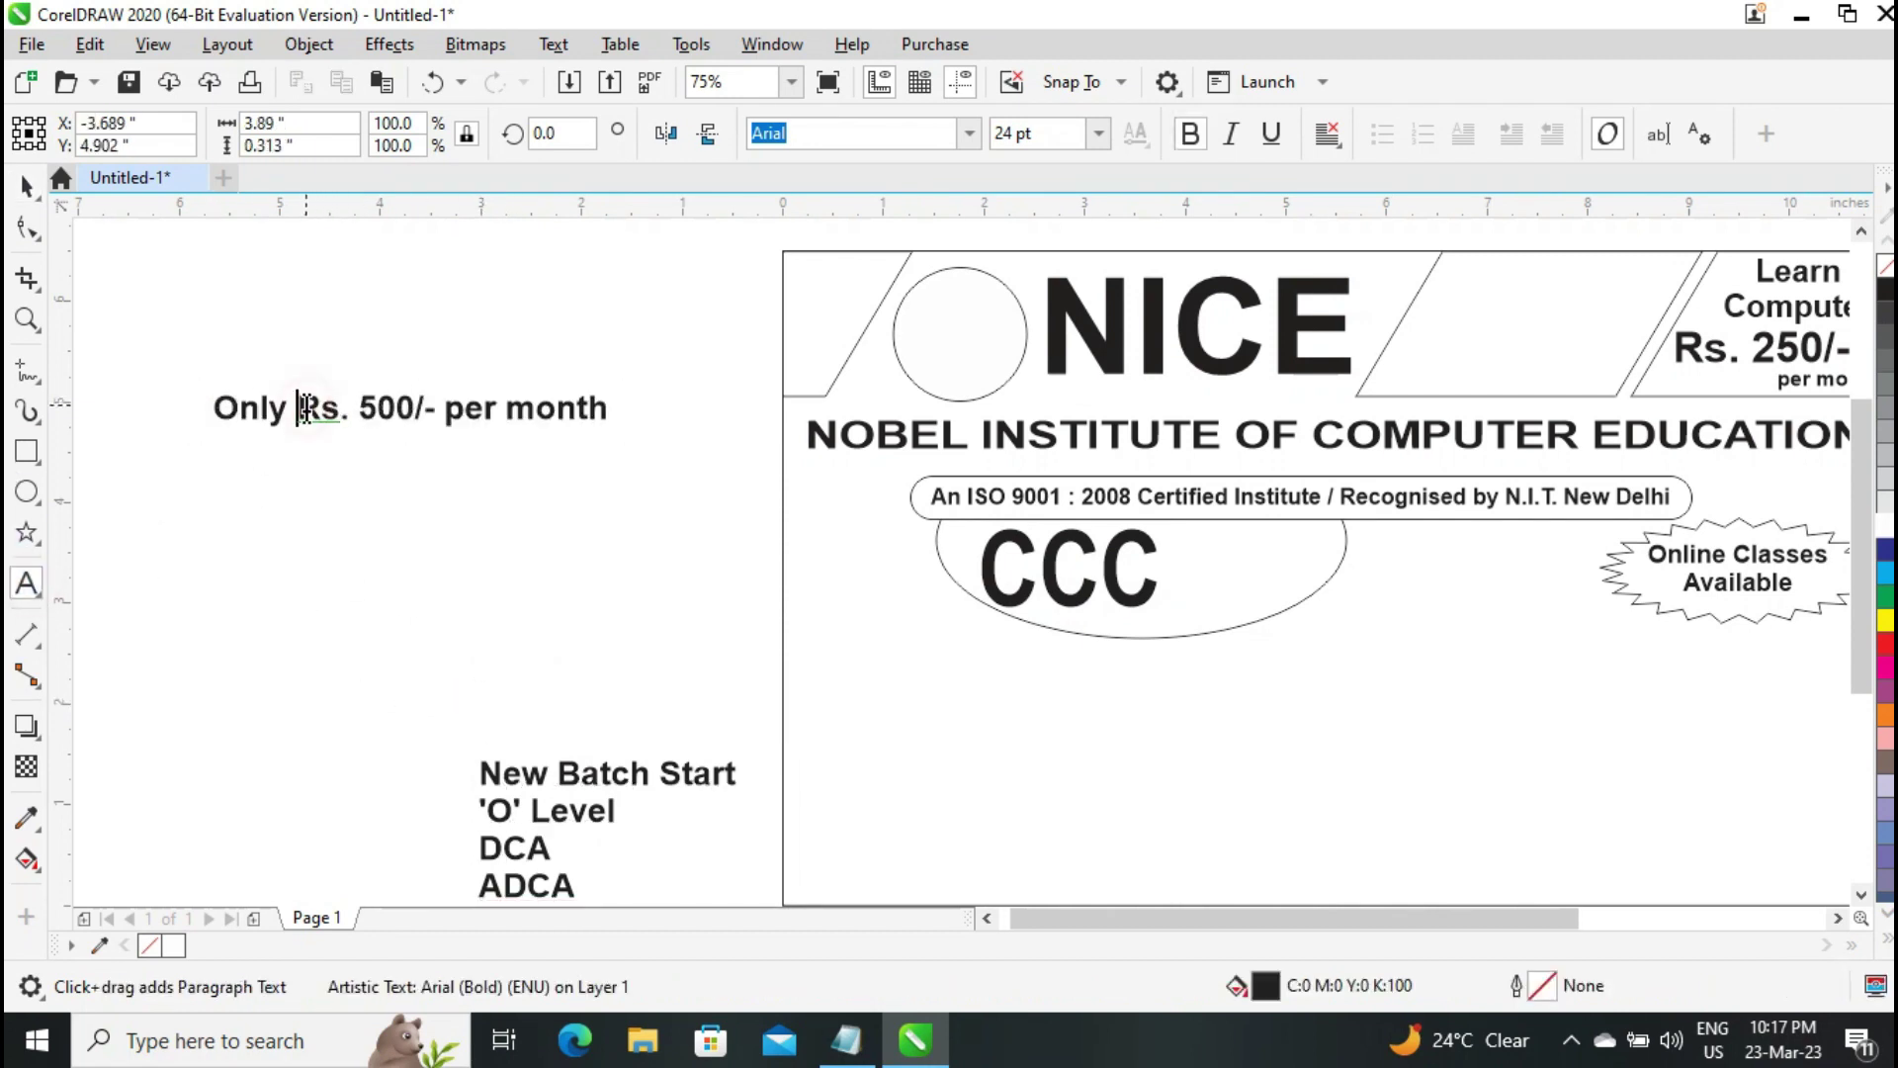
key(Return)
key(Right)
key(Right)
key(Right)
key(Right)
key(Right)
key(Delete)
key(Return)
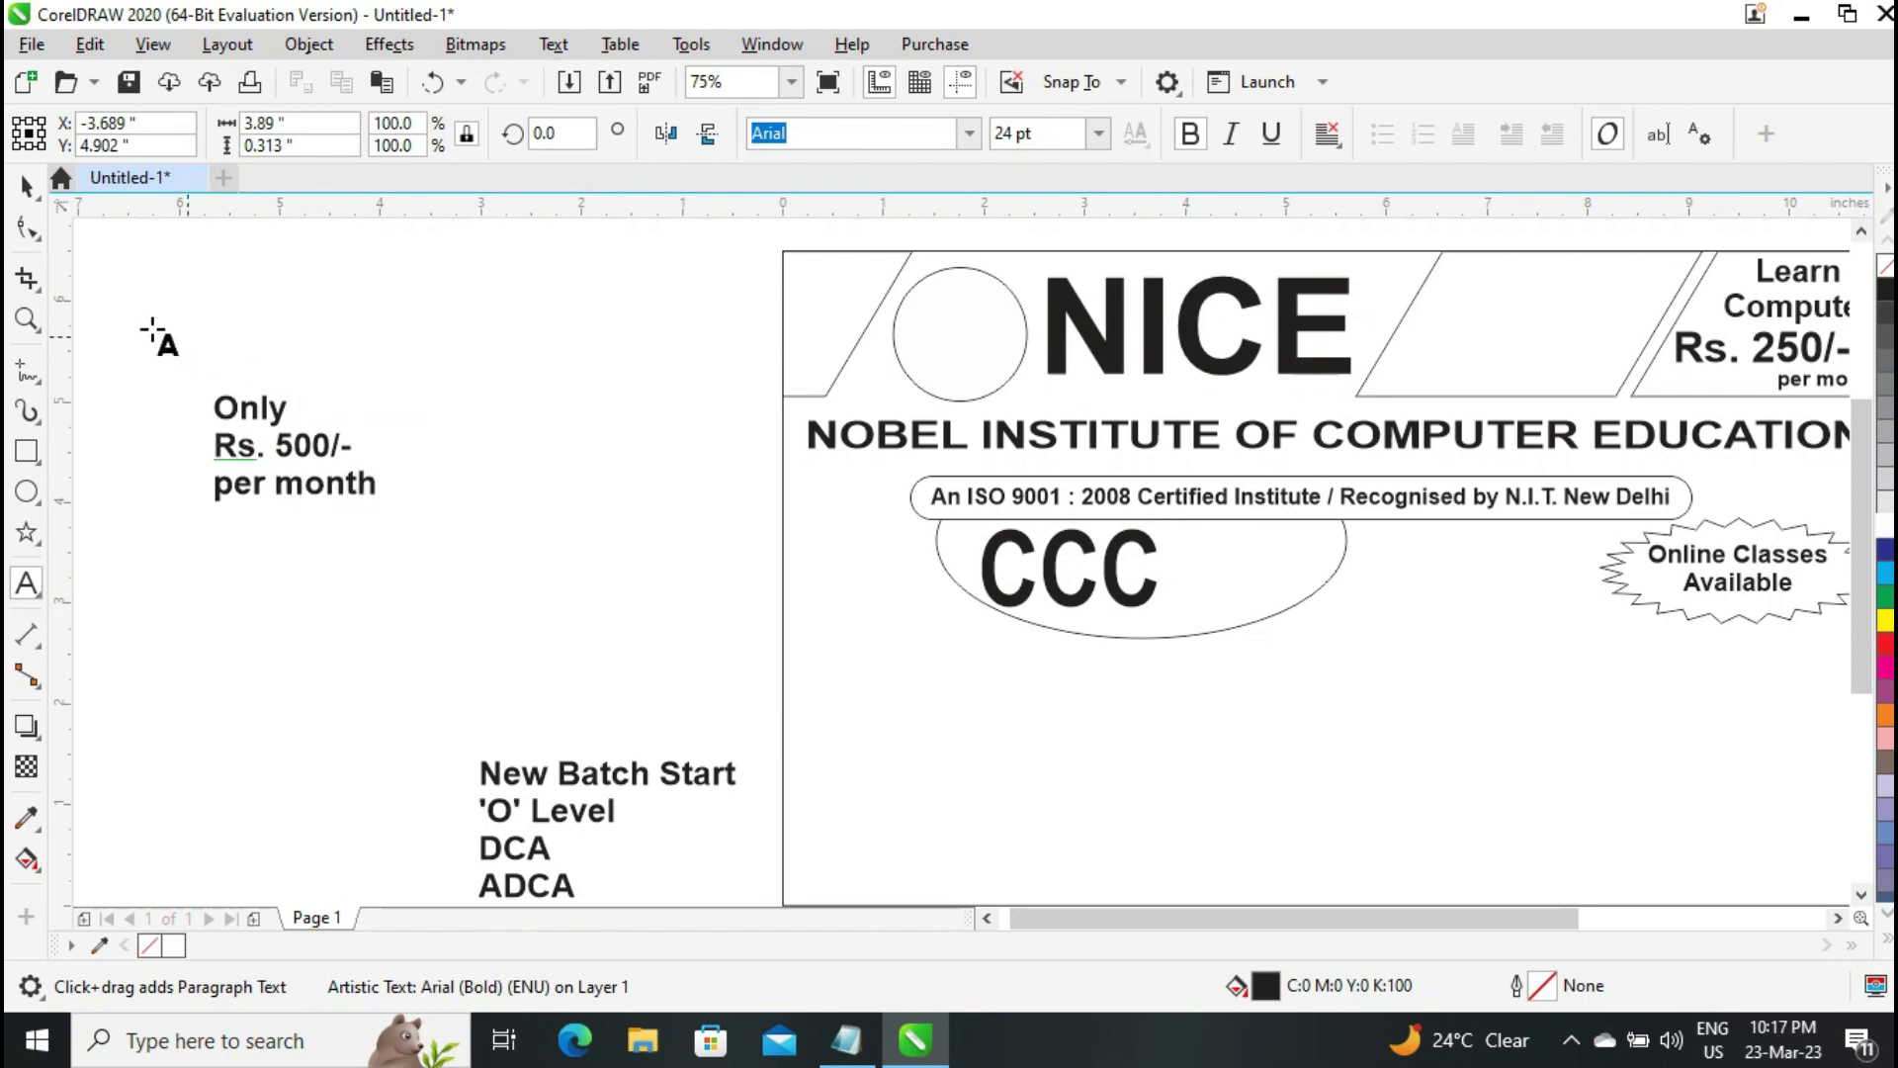
click(27, 185)
click(1328, 133)
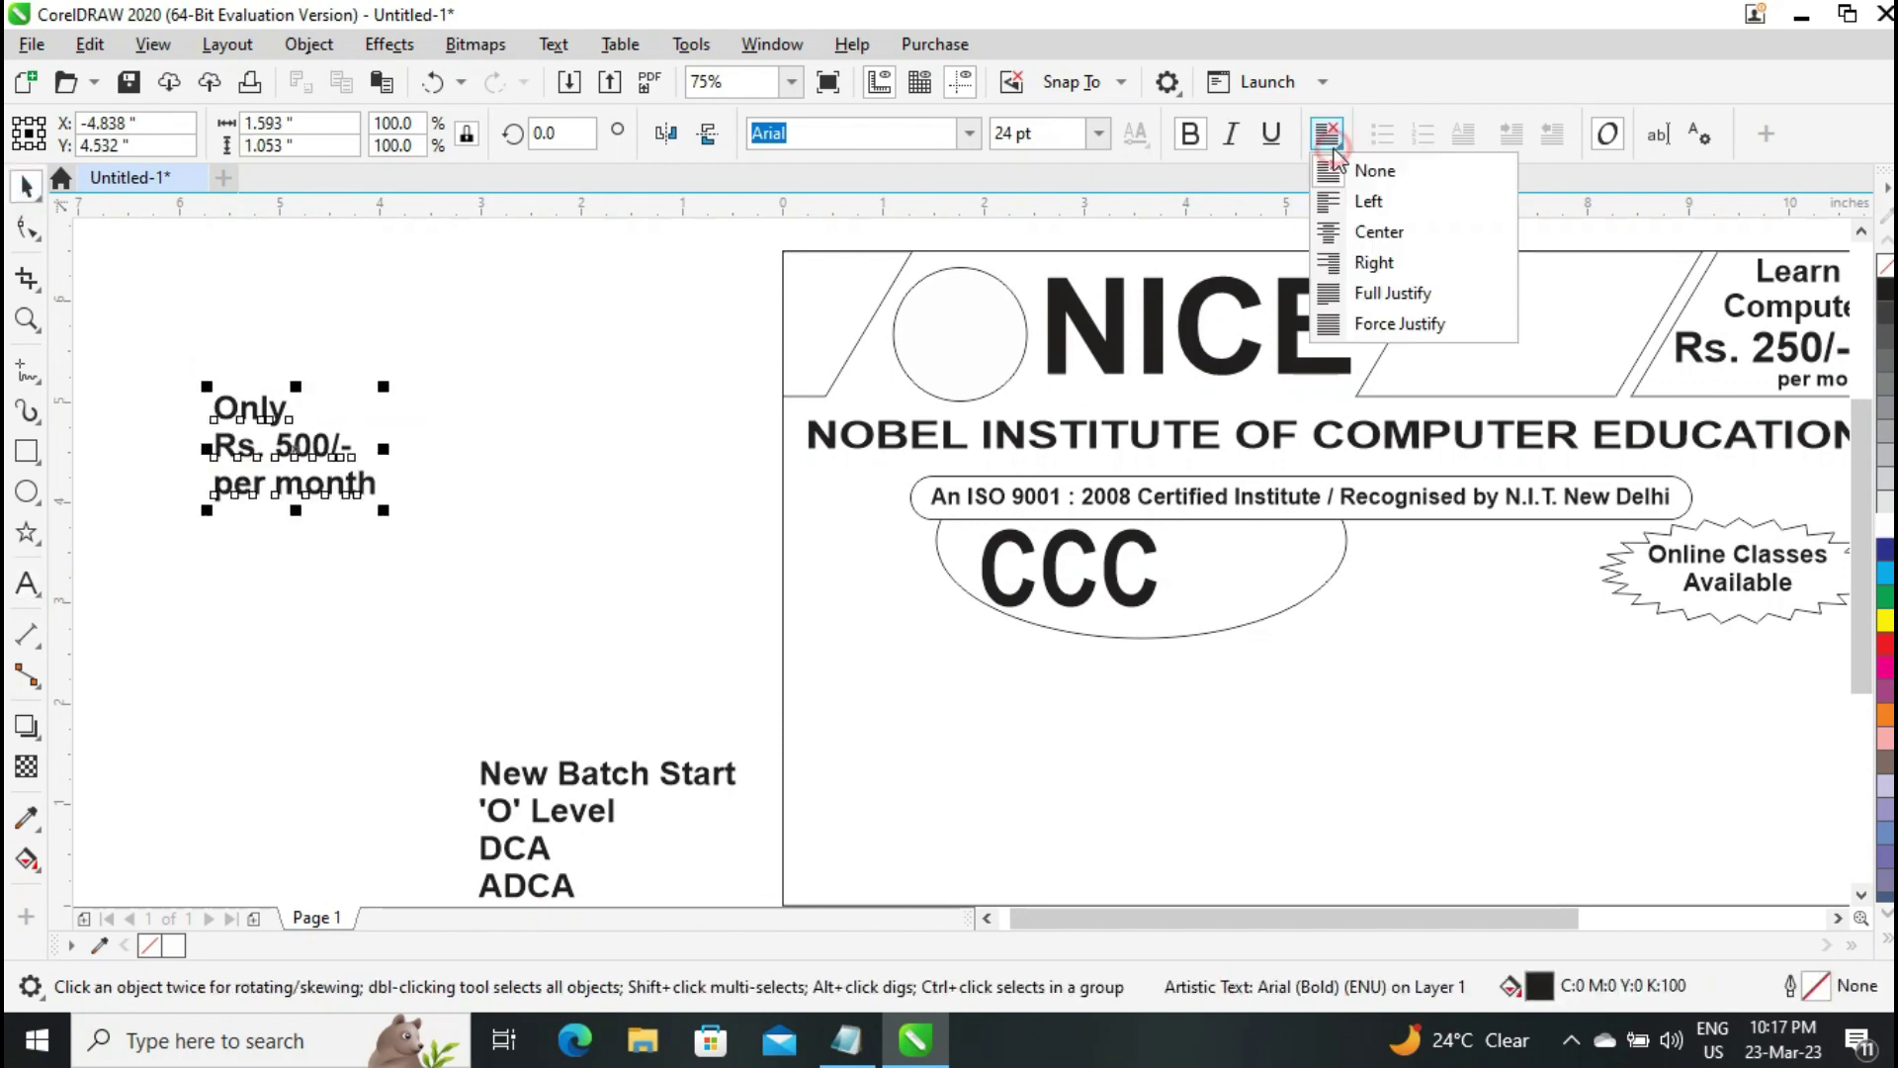
click(1374, 230)
Move the three-line price text beside "CCC" inside the arc and set its font size to 16 pt
drag(308, 451, 1237, 562)
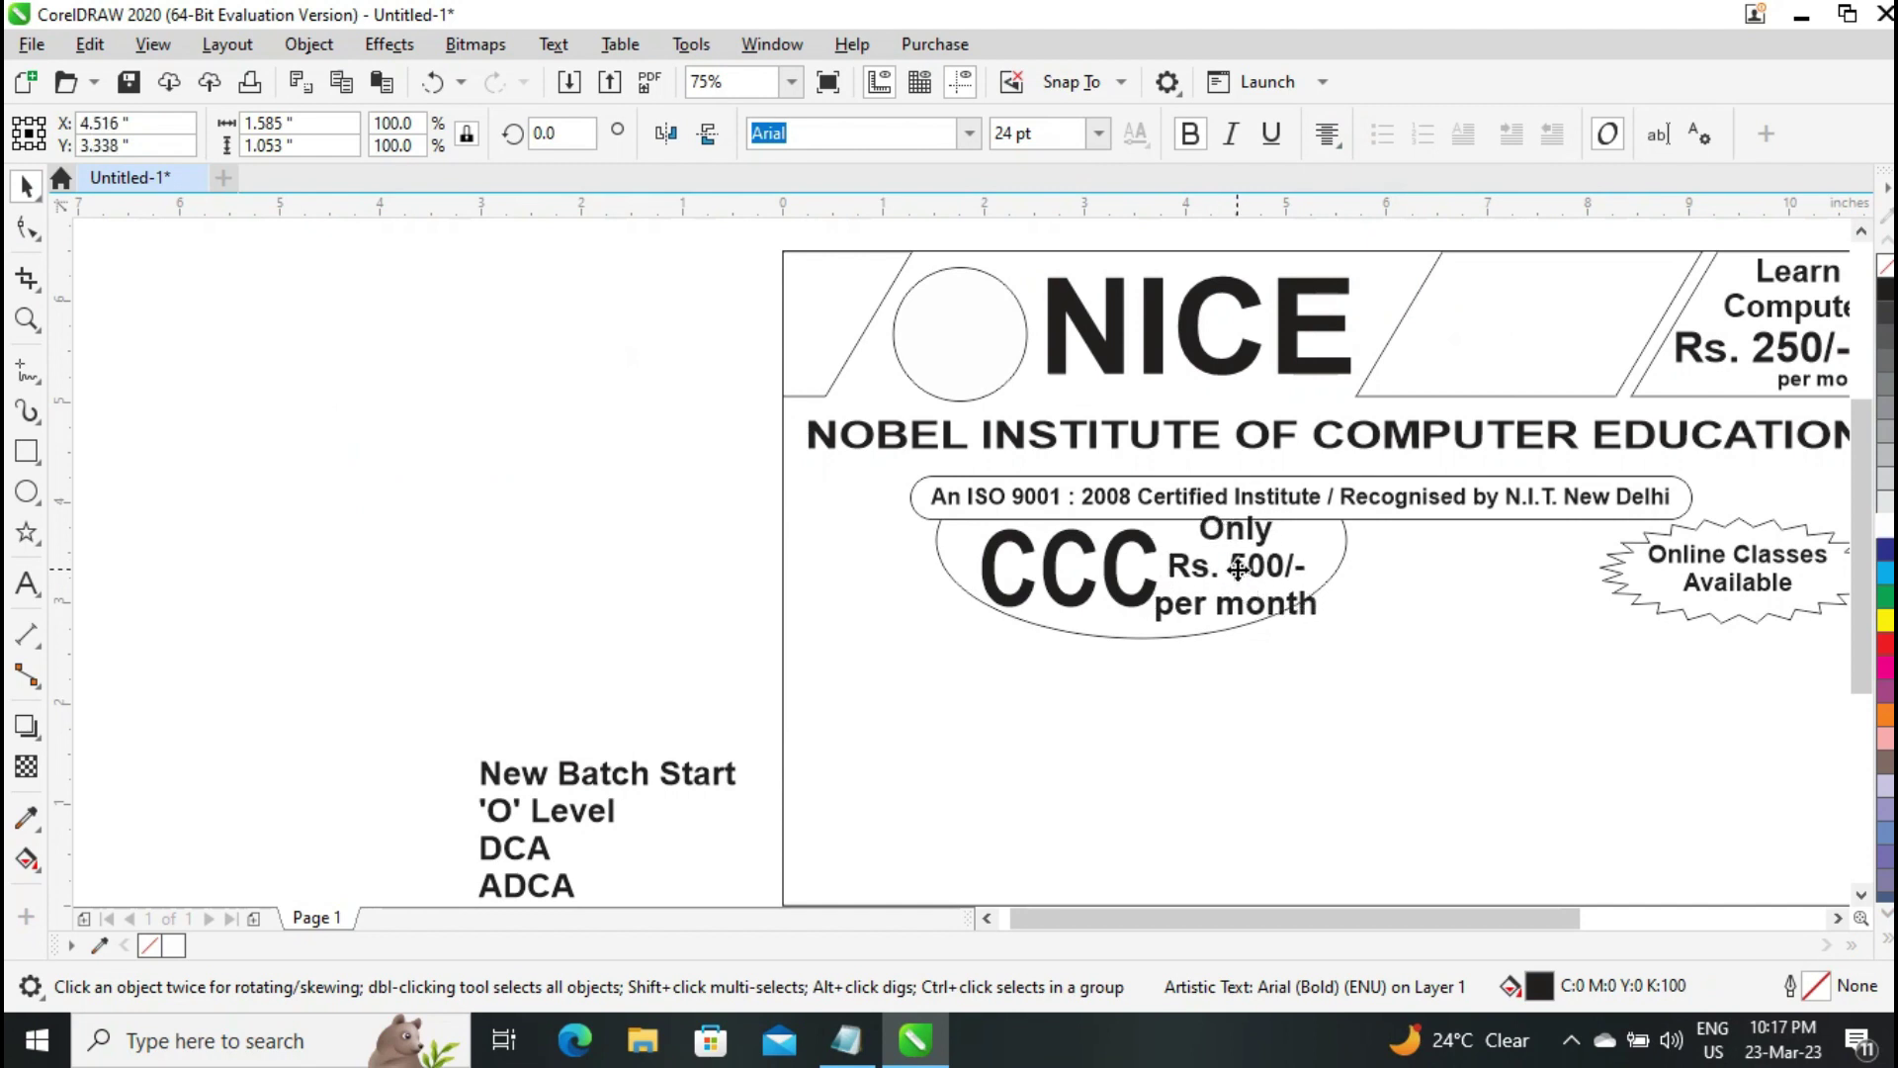
text(18)
key(Return)
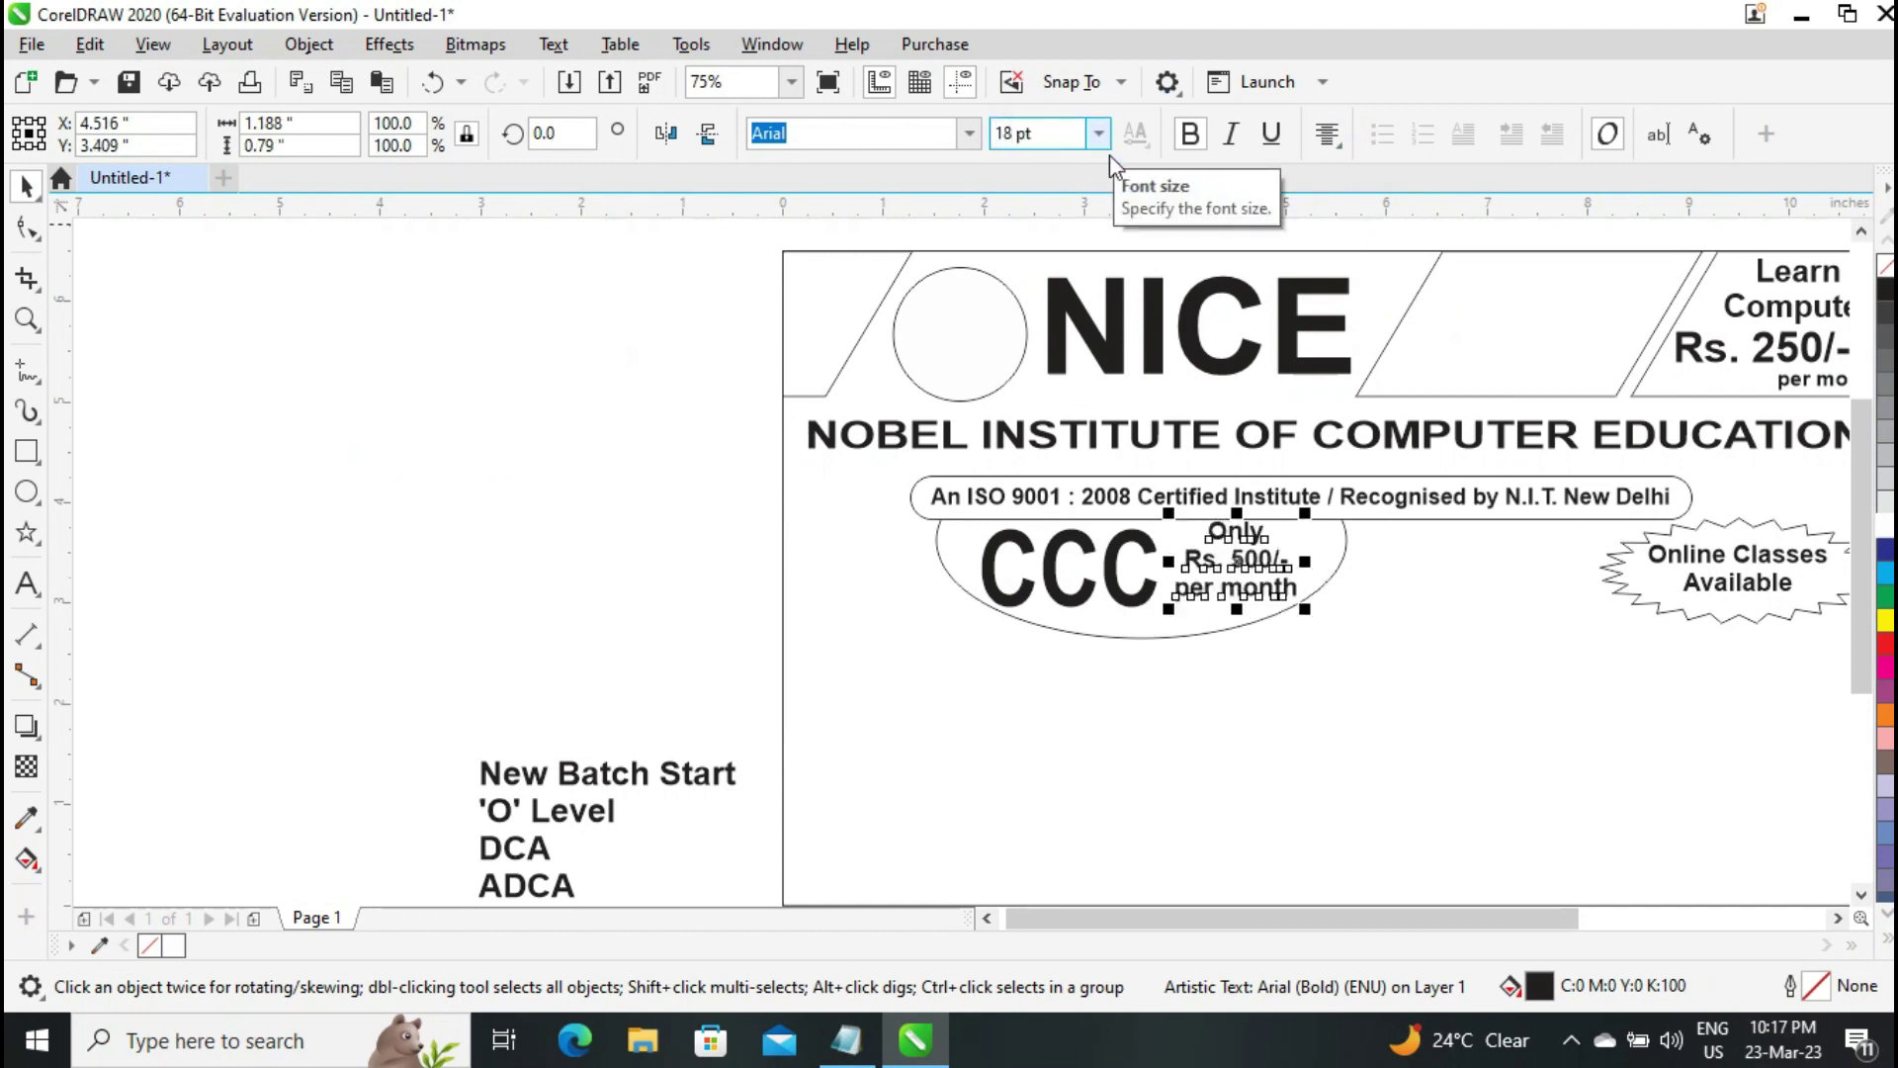
click(1029, 133)
text(16)
key(Return)
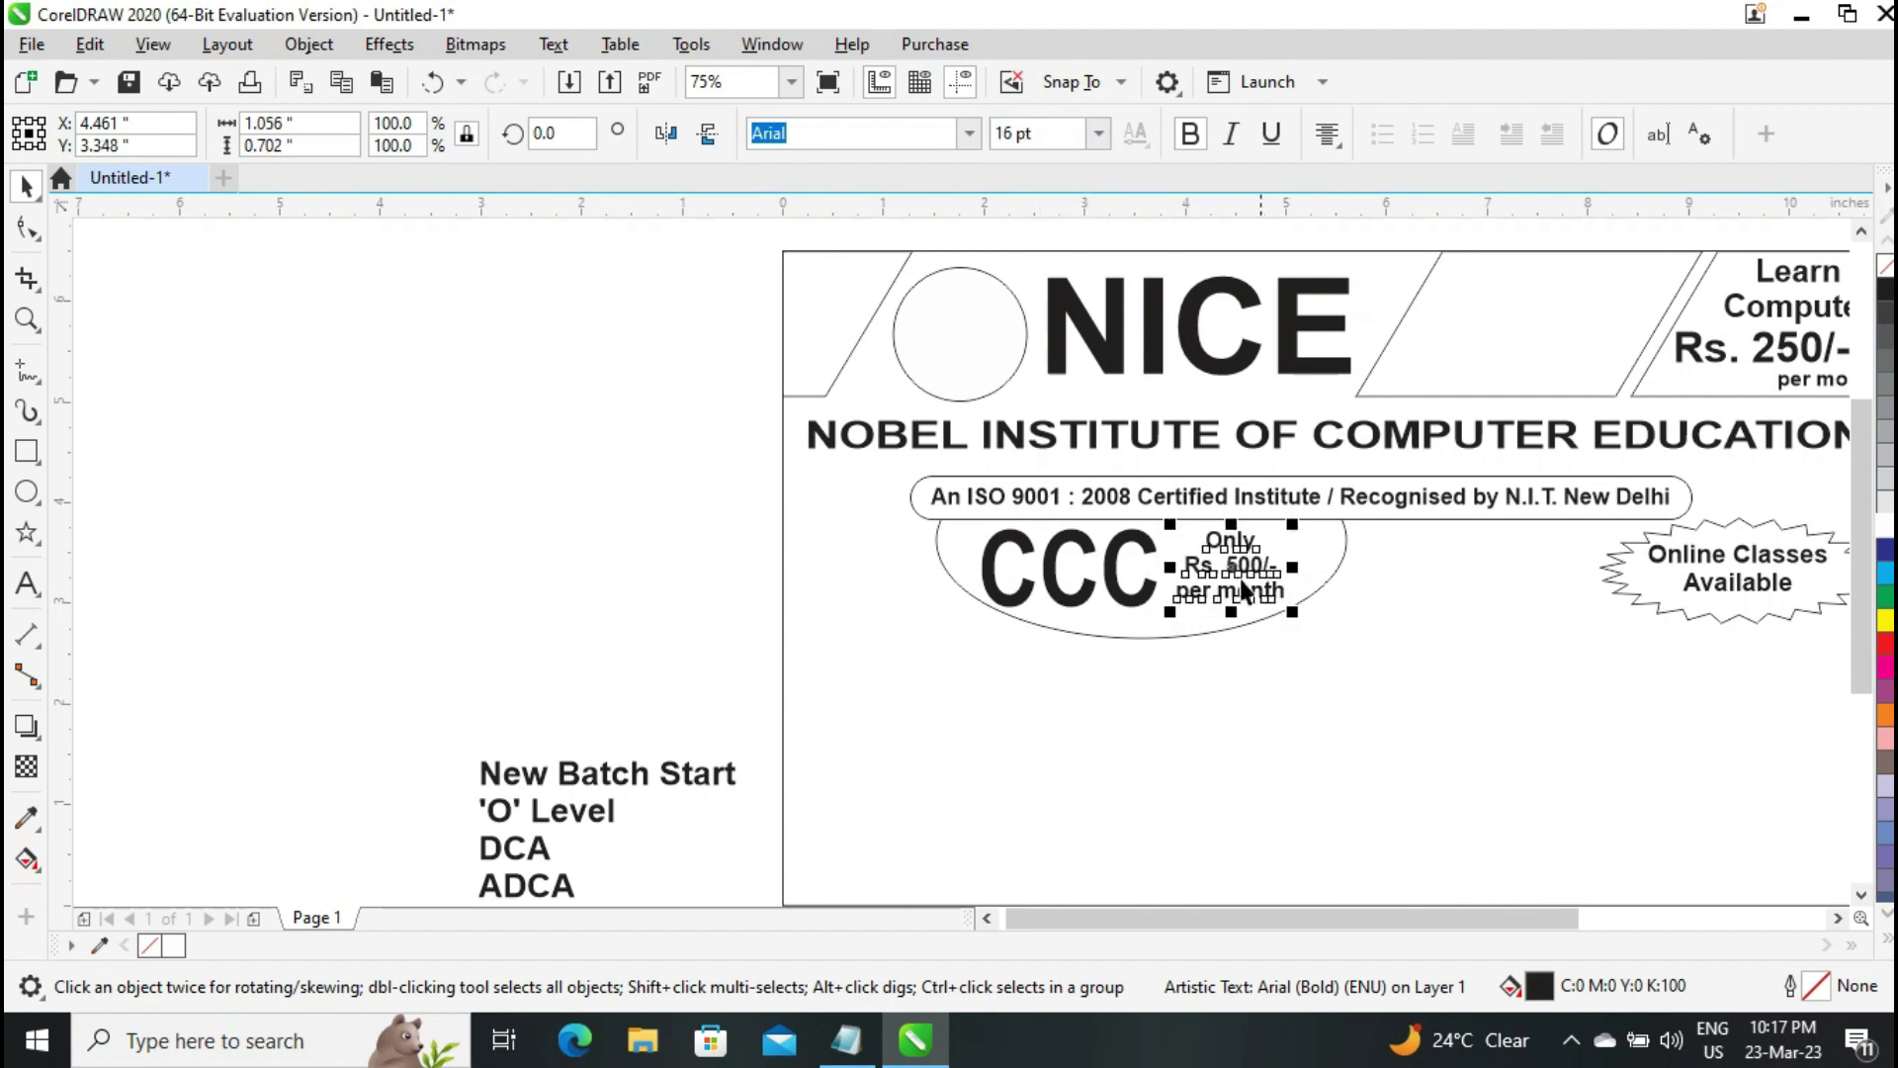
Set the font size of the "Rs. 500/-" line to 18 pt
key(F8)
drag(1186, 565, 1278, 566)
click(1013, 133)
text(18)
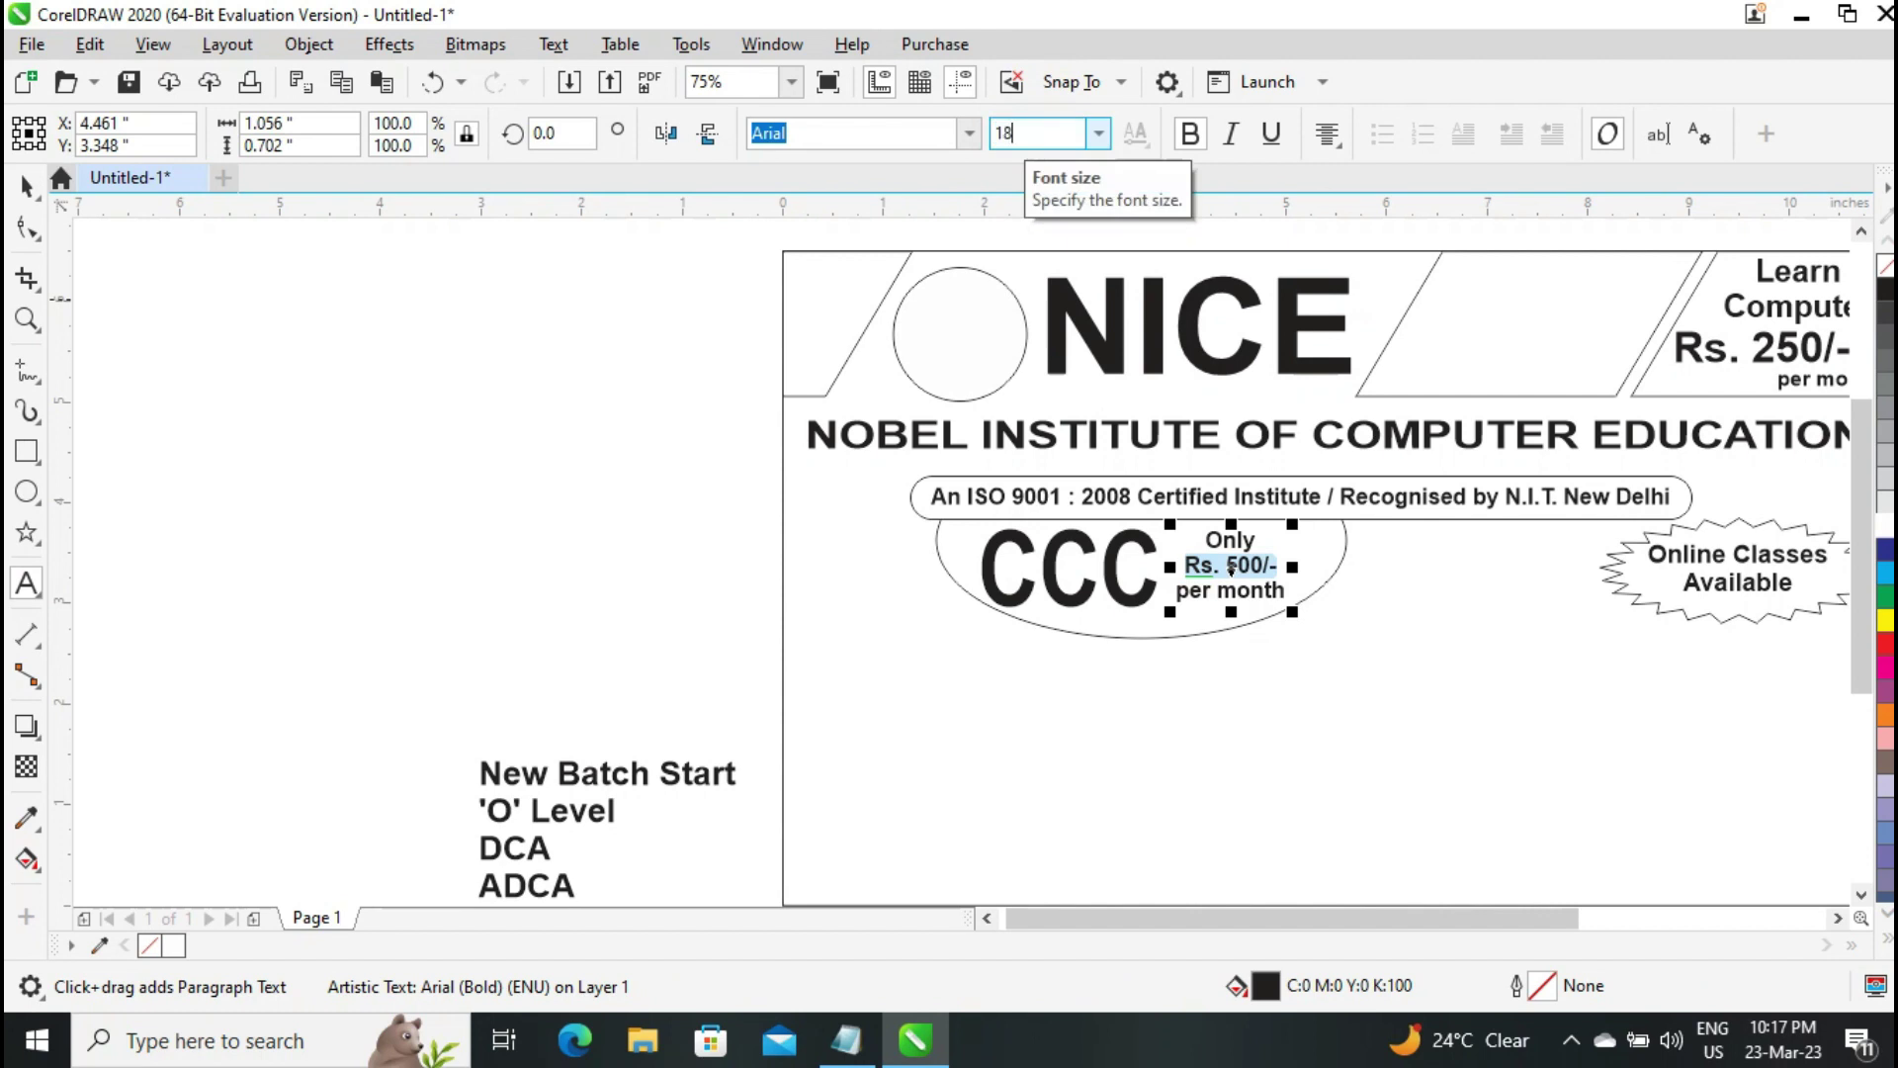
key(Return)
click(27, 185)
click(939, 840)
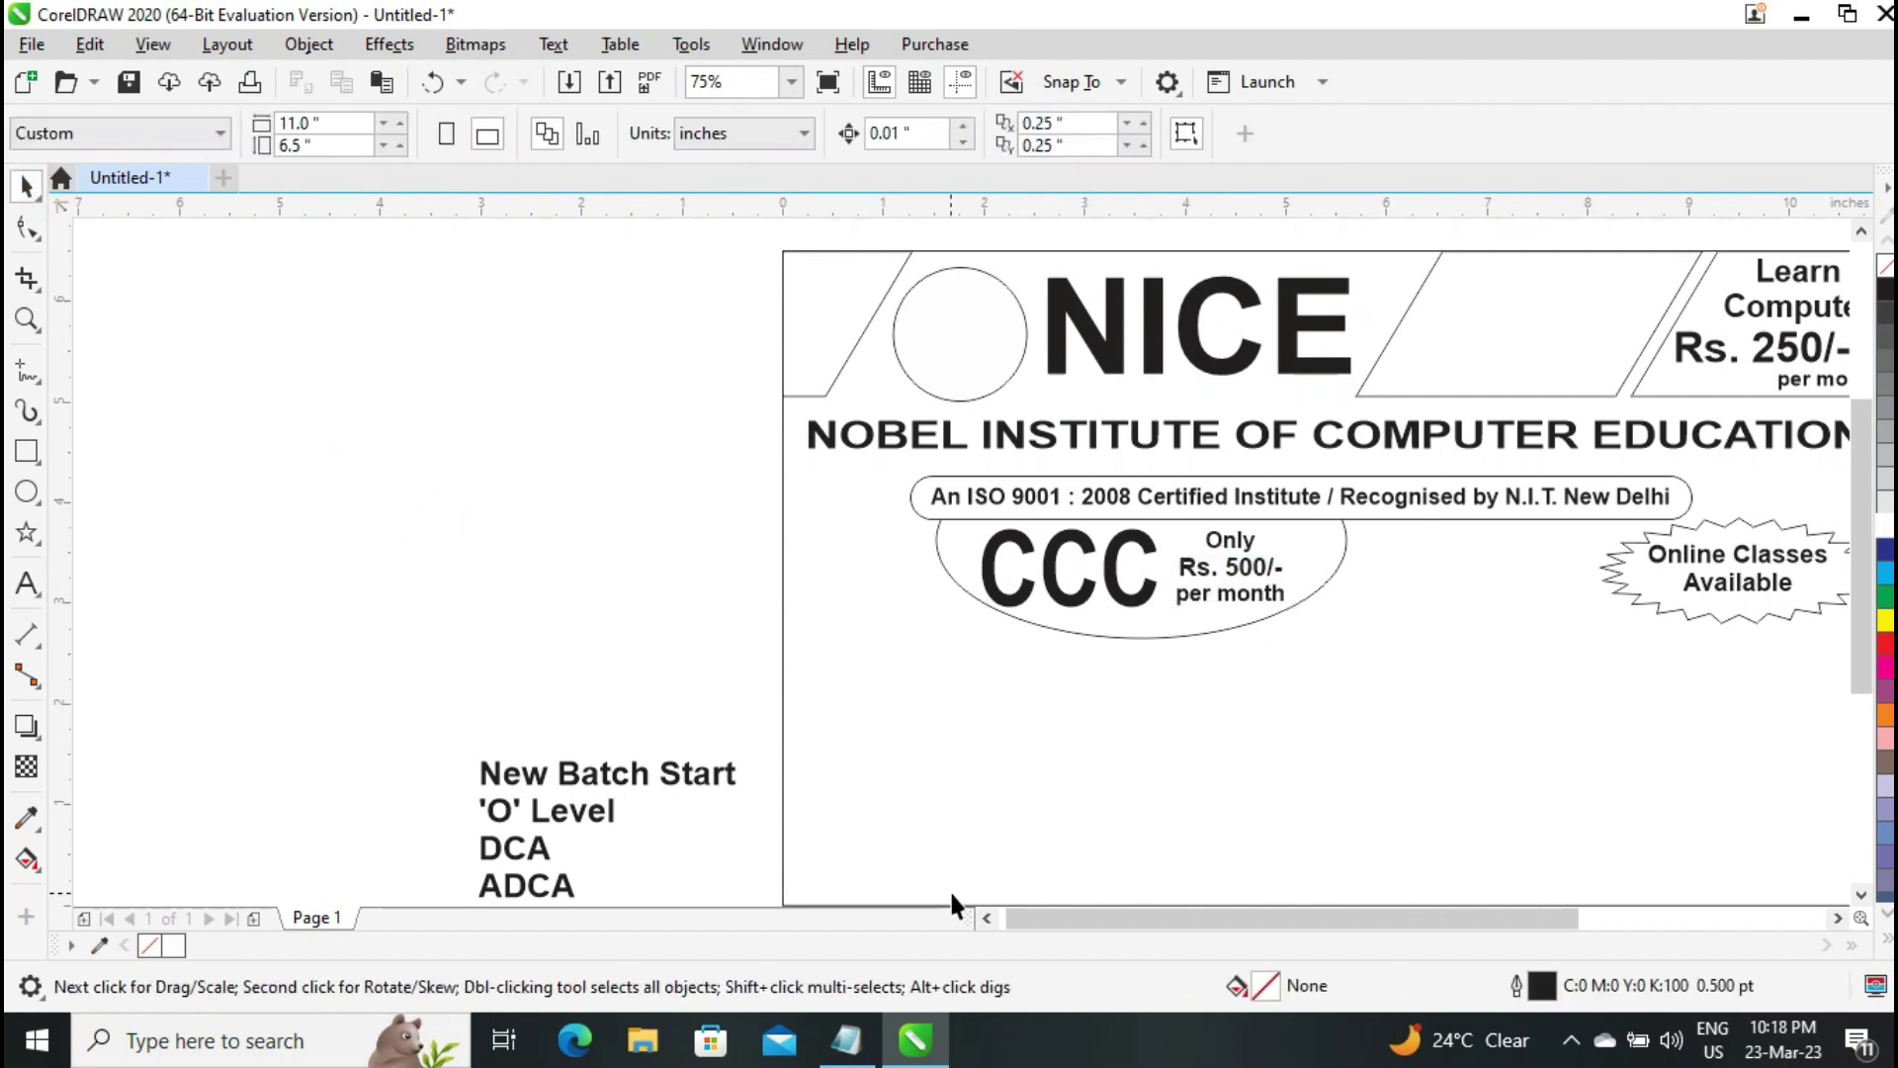
Draw a rectangle about 2.68 by 0.39 in on the page, below and between the CCC arc and the starburst
drag(1135, 935, 1297, 927)
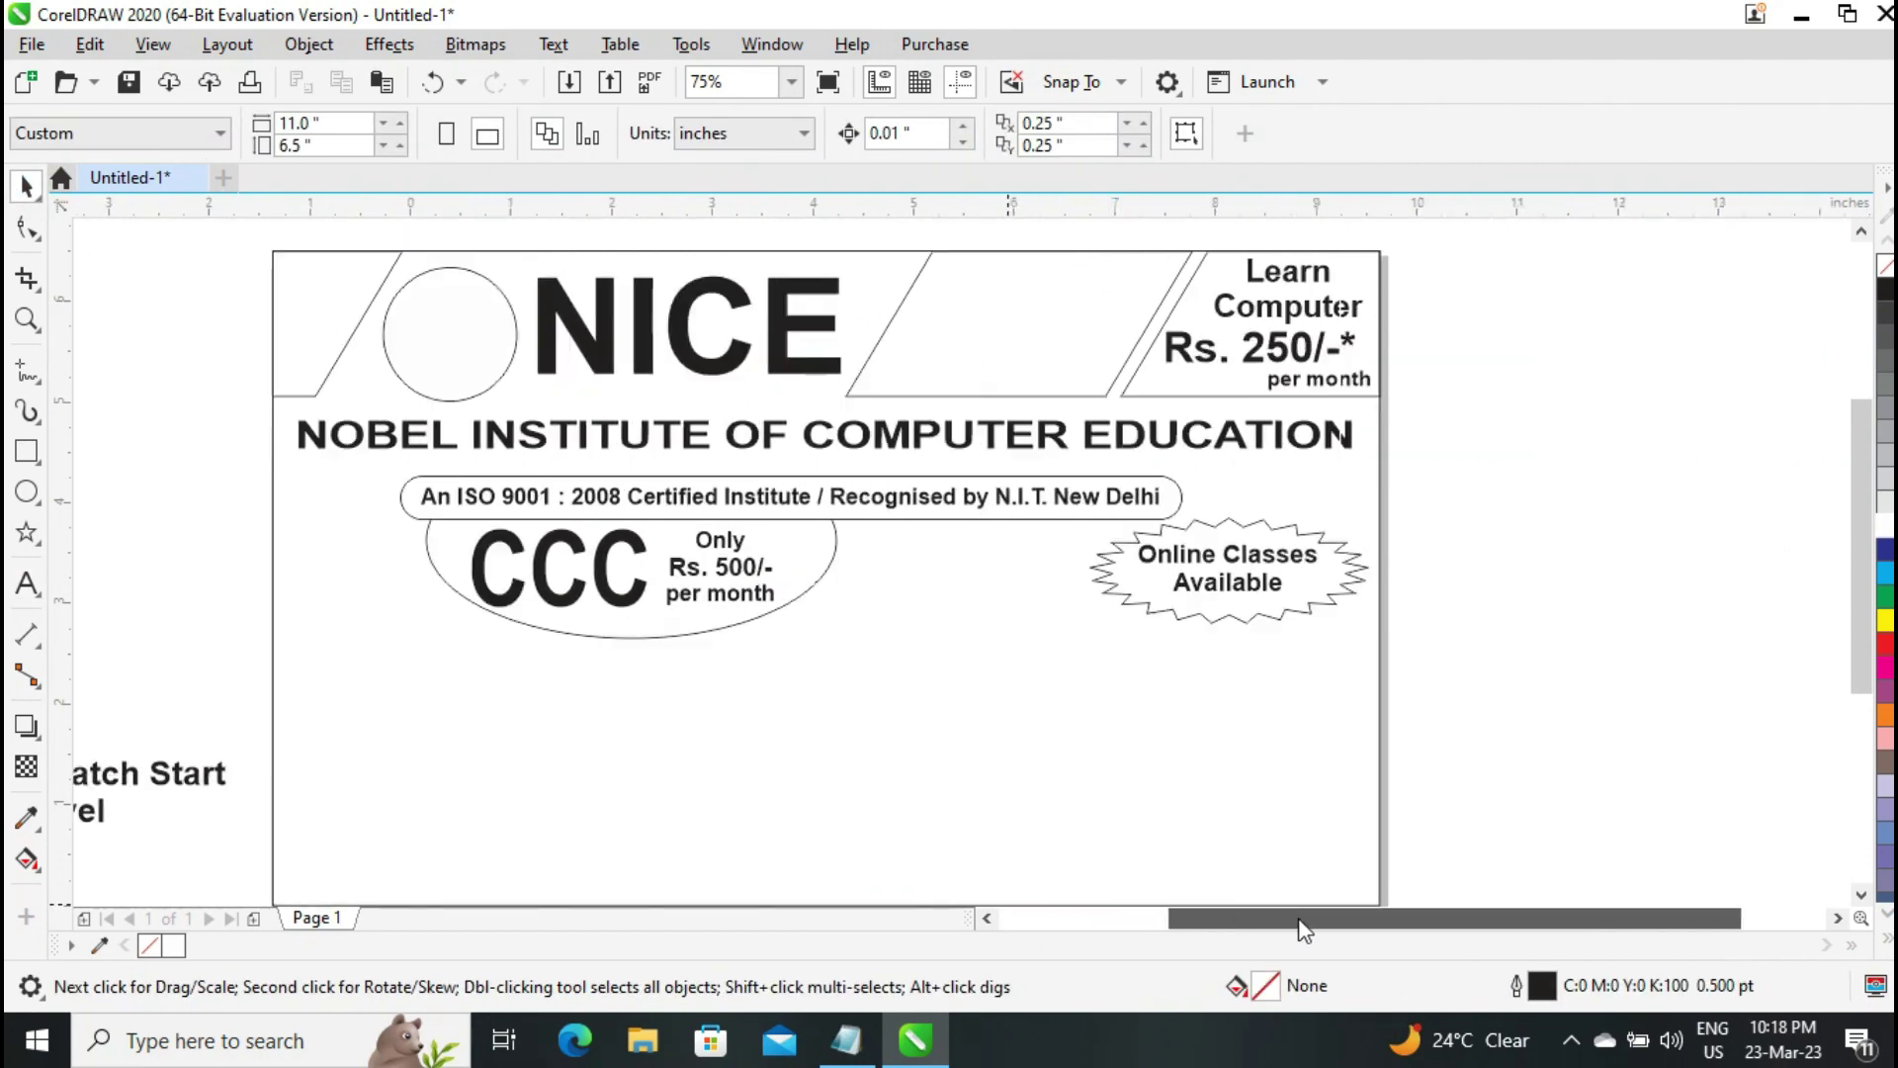
click(27, 451)
drag(806, 674, 1077, 714)
Convert the rectangle to curves and pull its two upper corner nodes inward to form a trapezoid
click(26, 227)
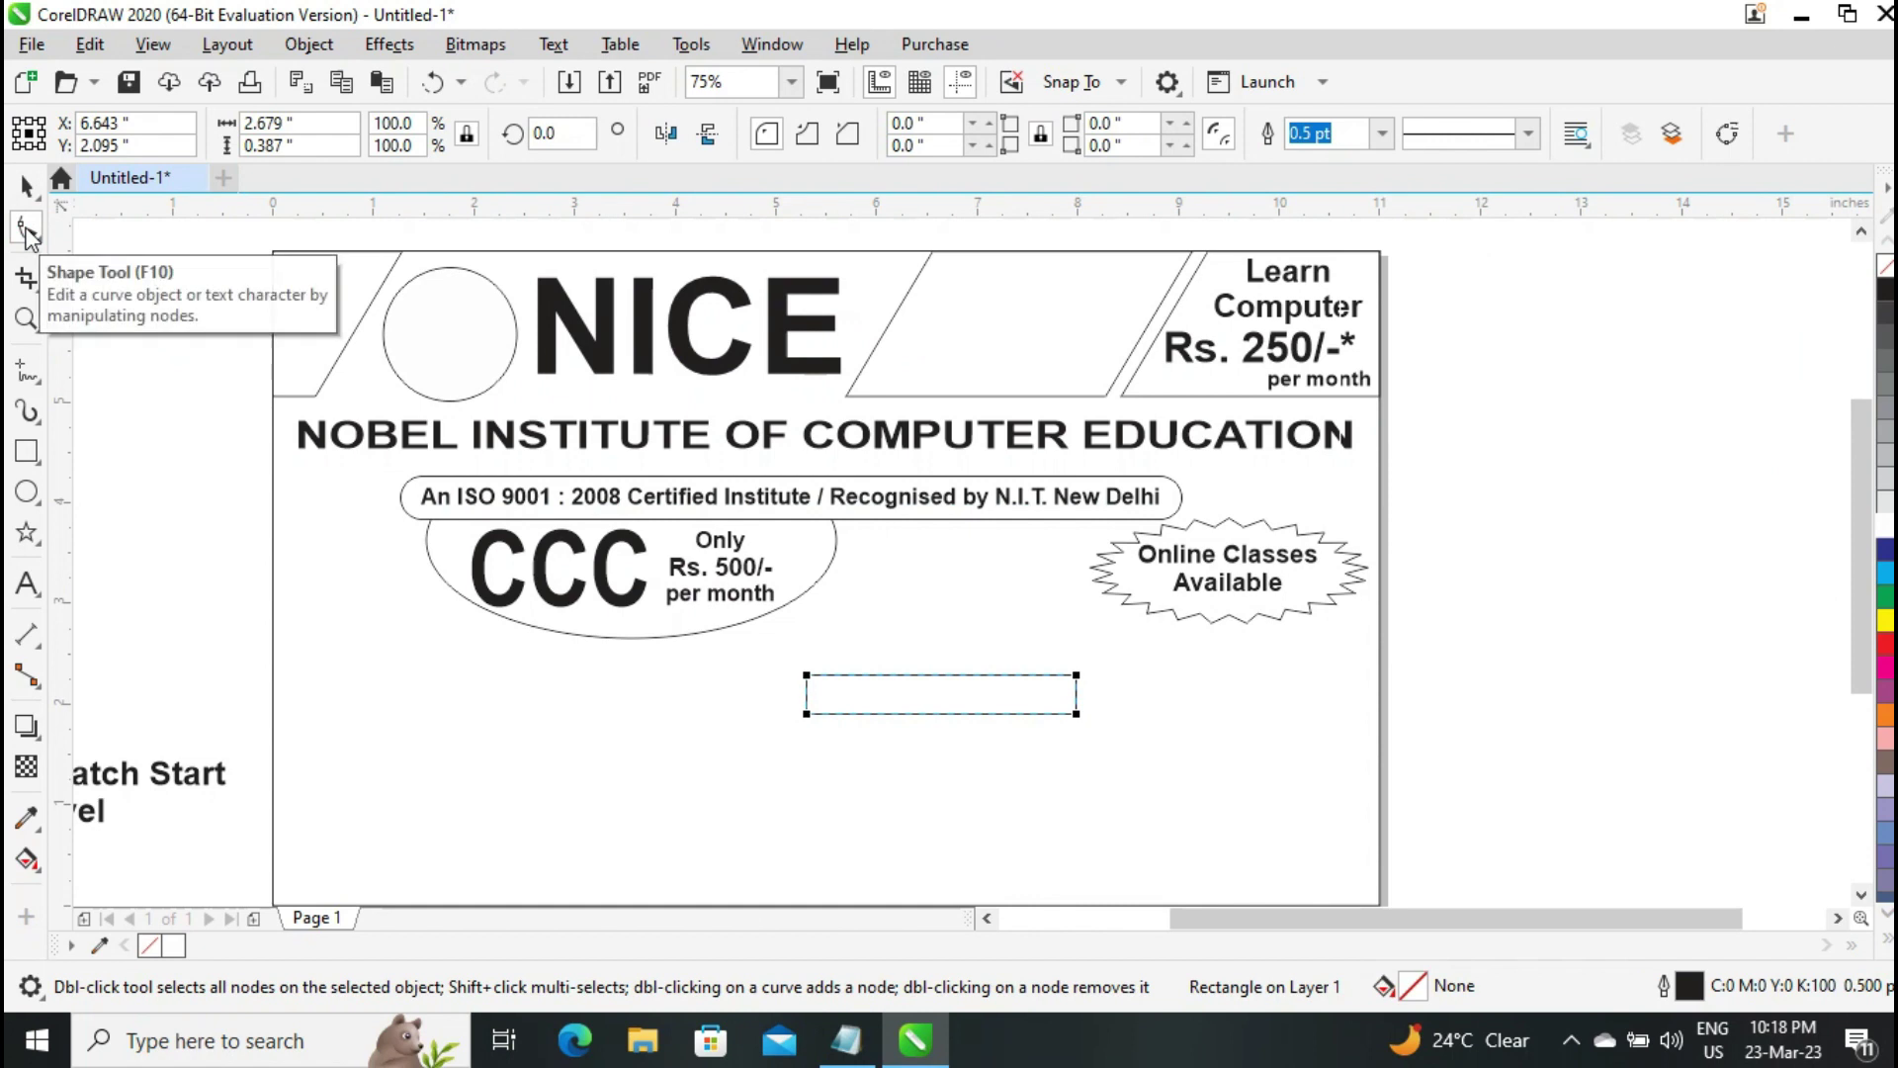
key(ctrl+q)
drag(806, 675, 828, 675)
drag(1078, 677, 1035, 674)
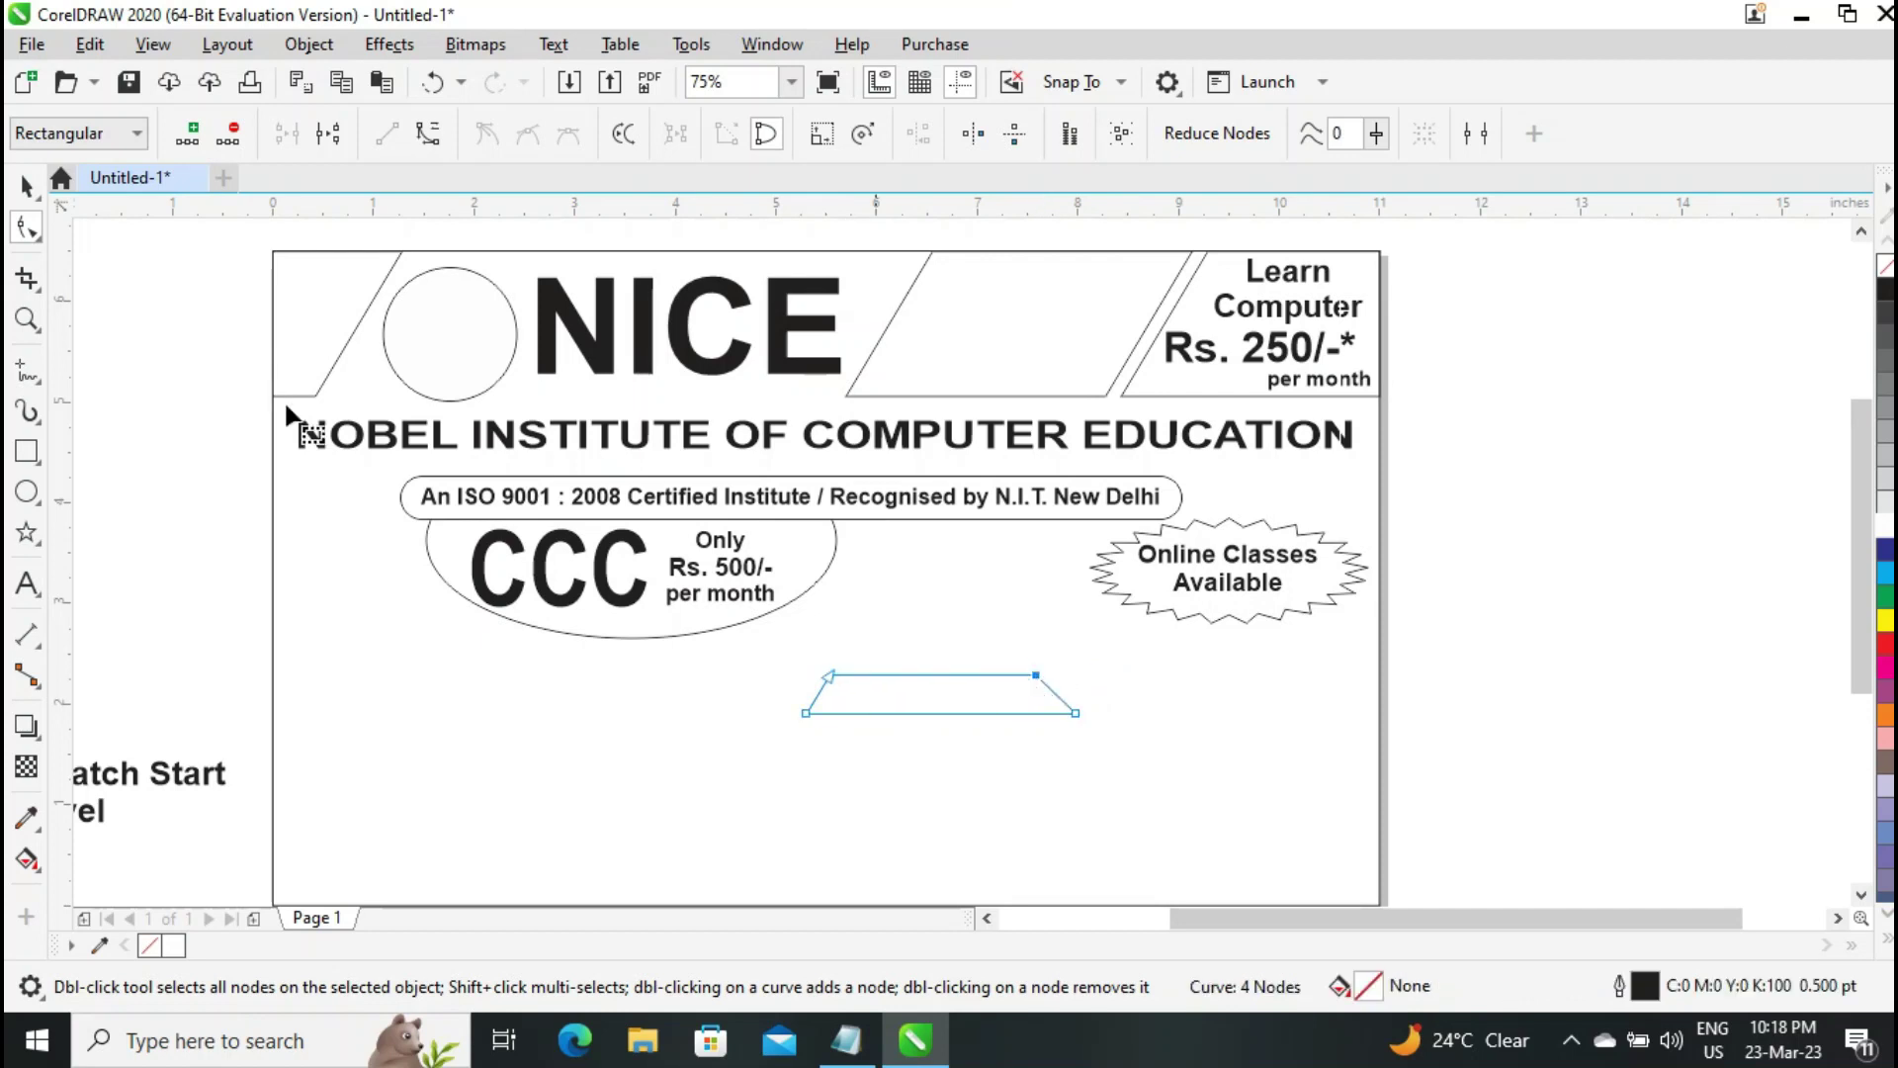
Mirror a copy of the trapezoid upward and delete the copy's lower-right node to leave a triangle
click(26, 319)
drag(762, 591, 1155, 748)
click(24, 185)
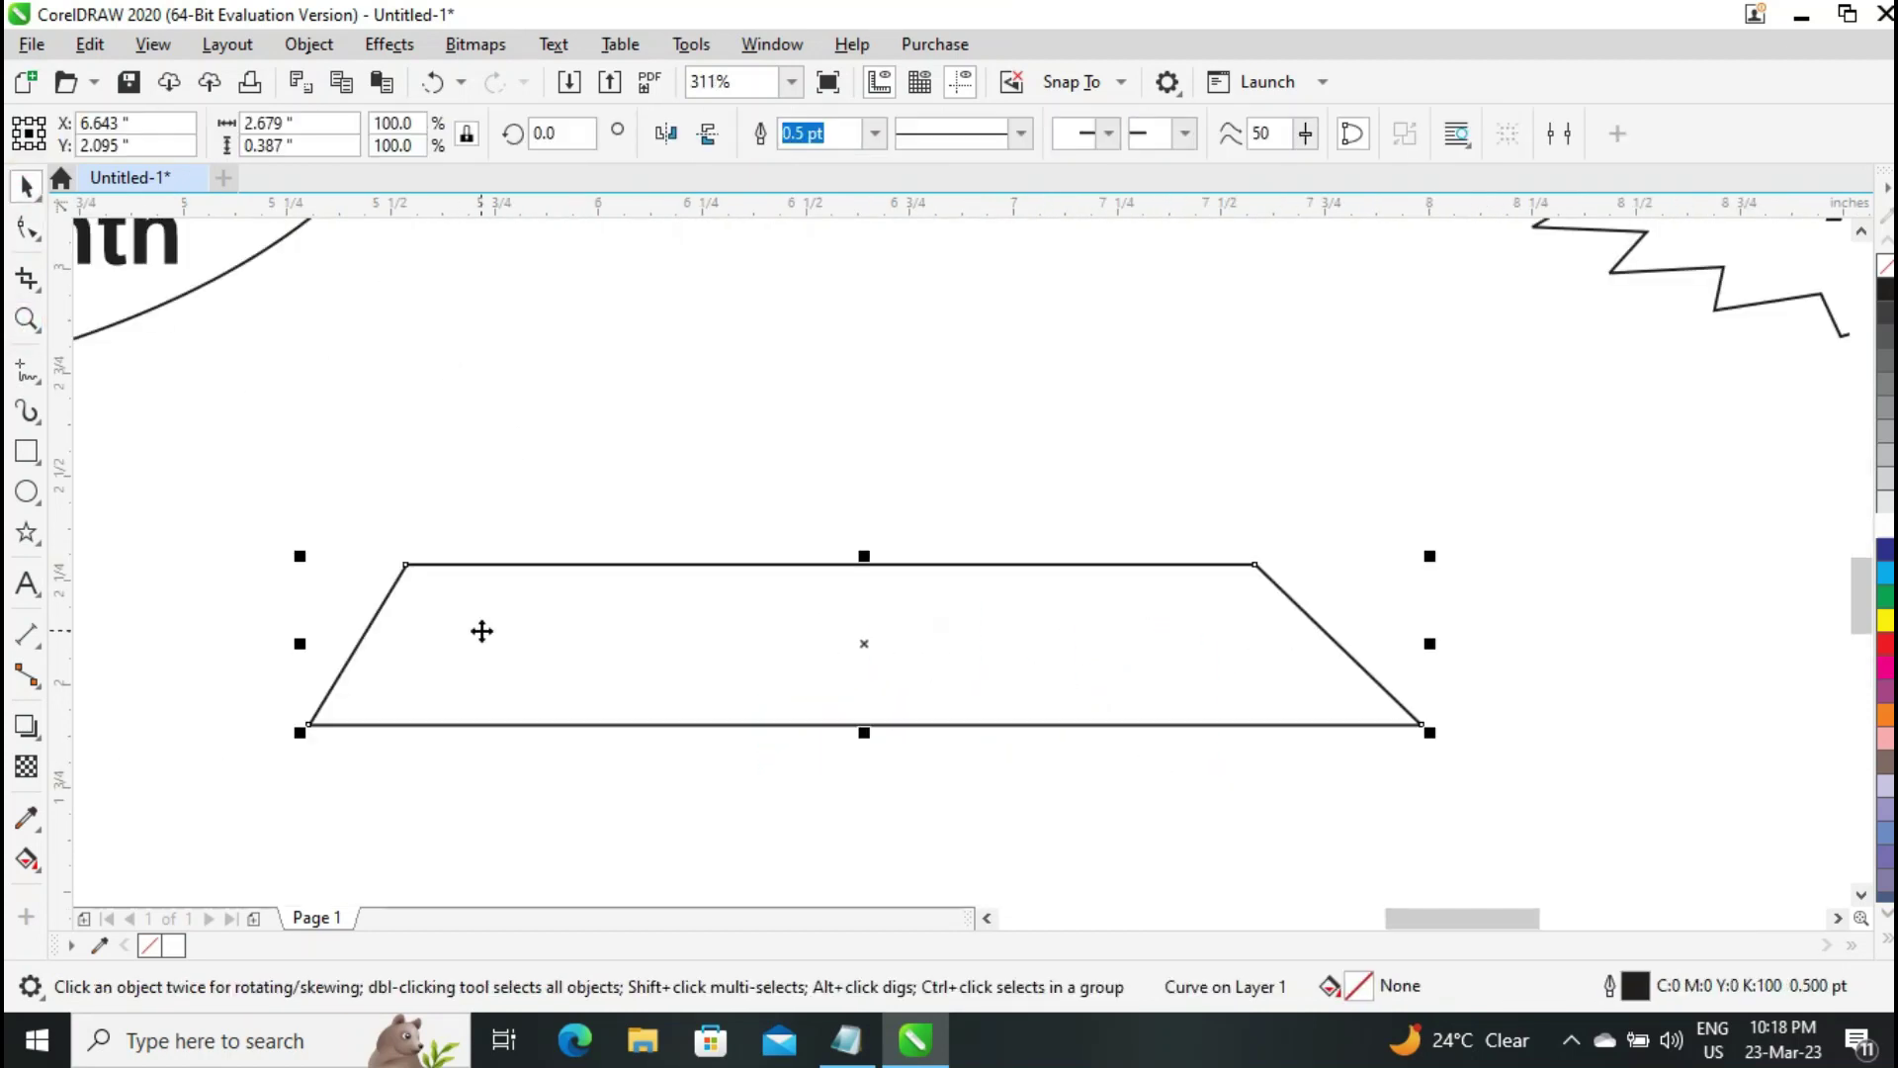
drag(864, 732, 864, 396)
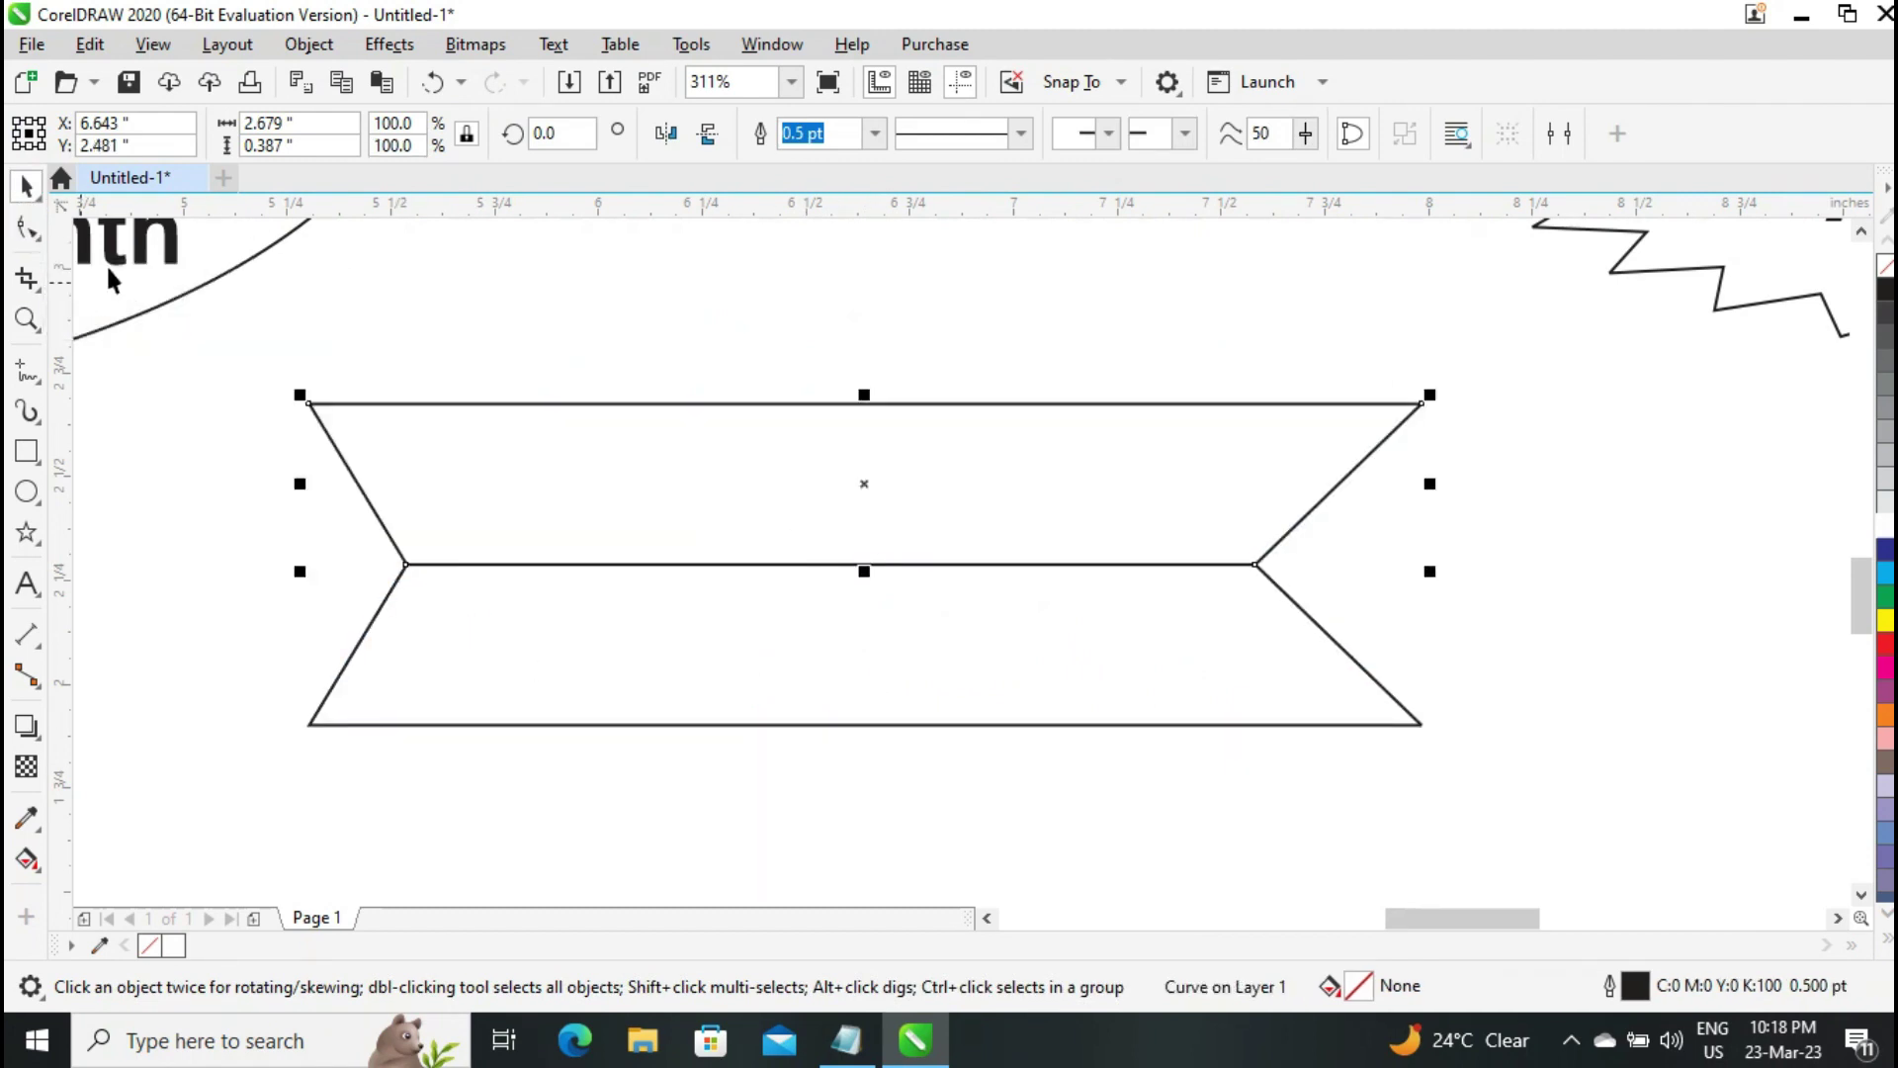
click(20, 240)
right_click(1253, 571)
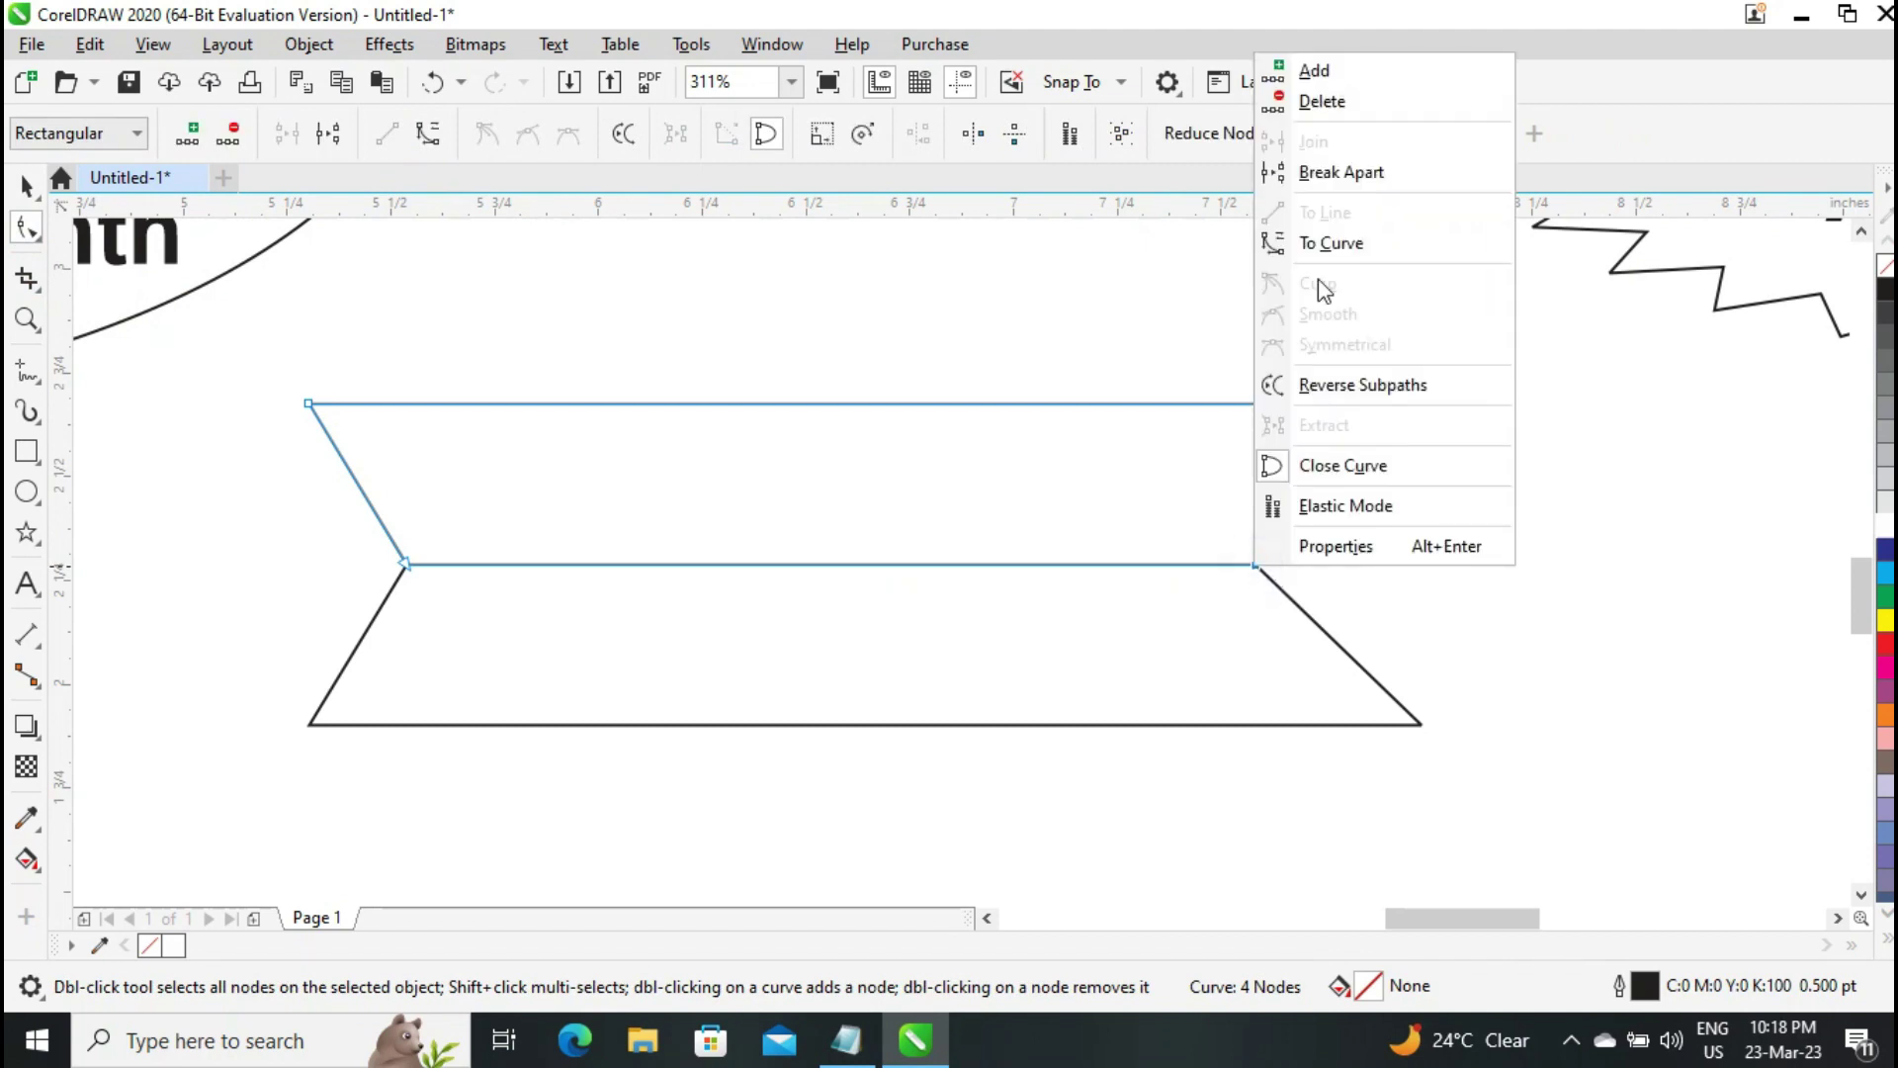
click(1316, 98)
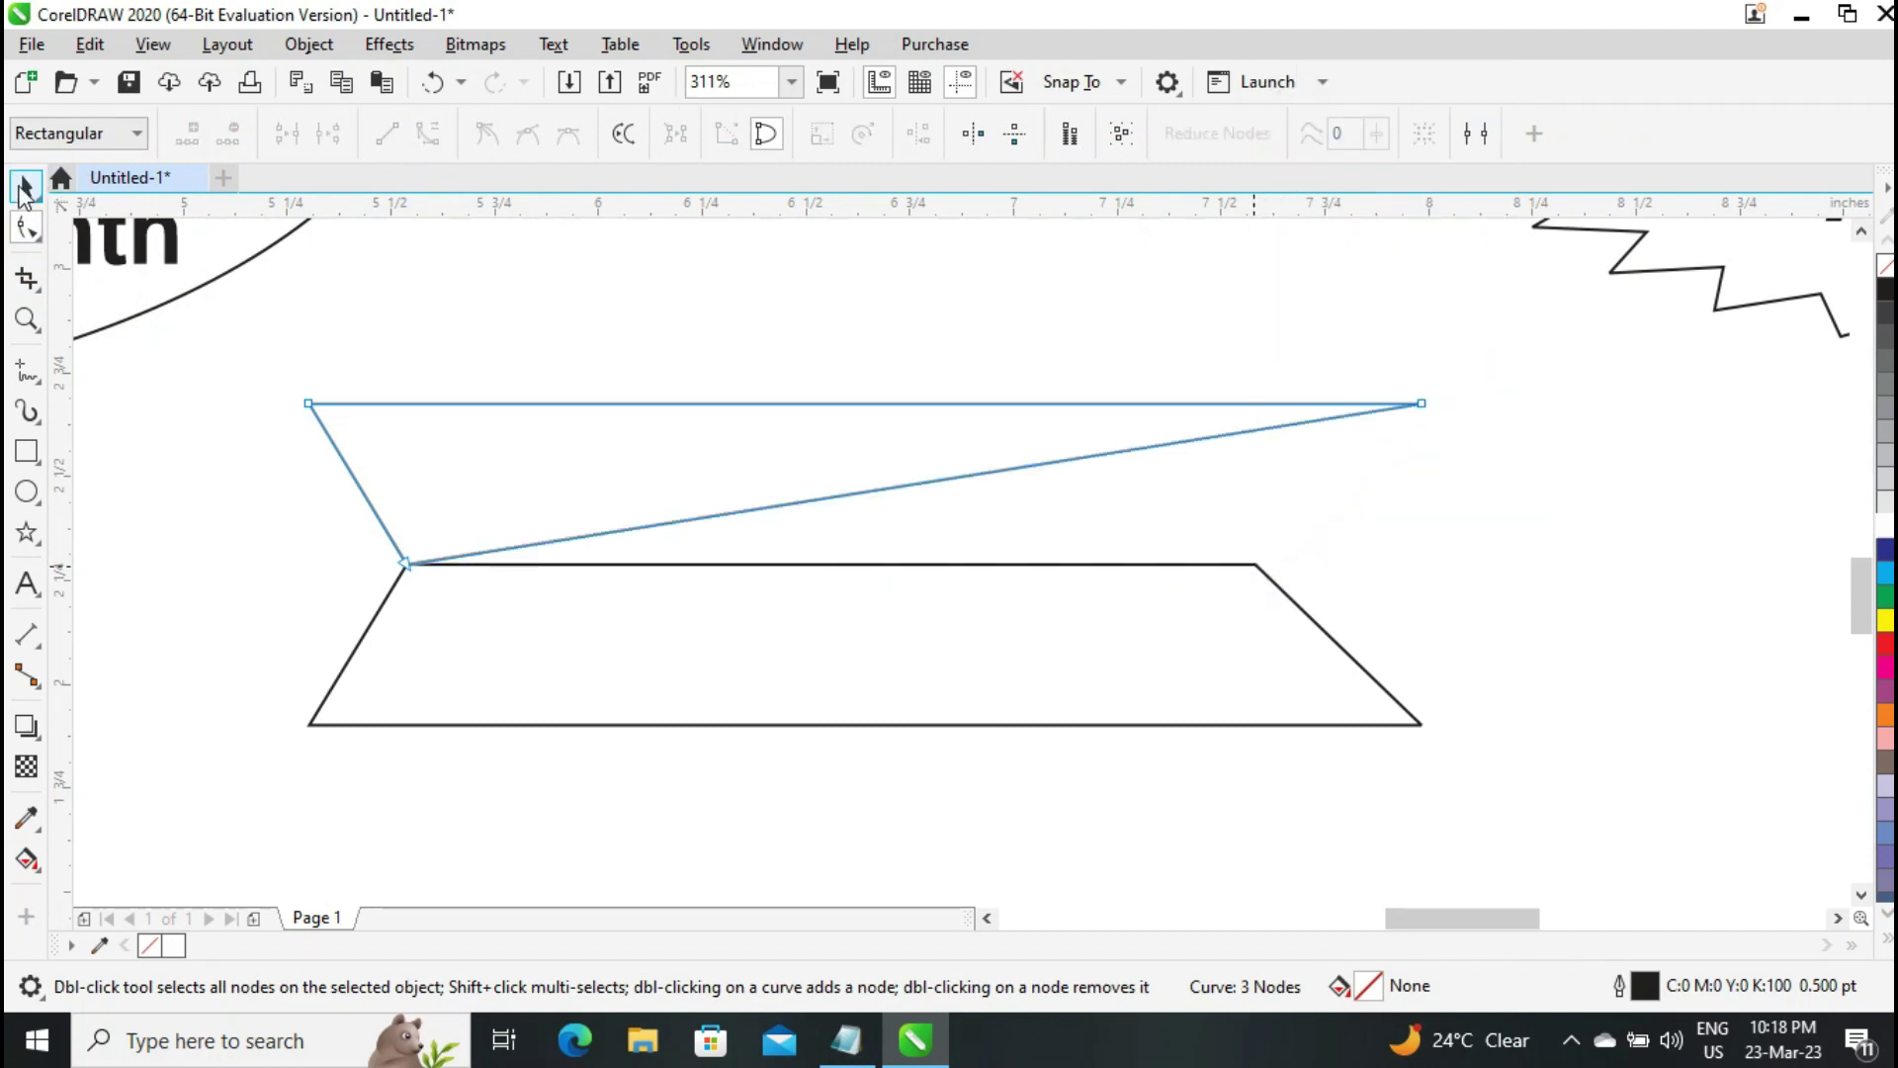
Flip the triangle horizontally and vertically, and narrow it to about 0.78 in above the trapezoid's upper-left corner
click(25, 188)
click(665, 132)
click(708, 134)
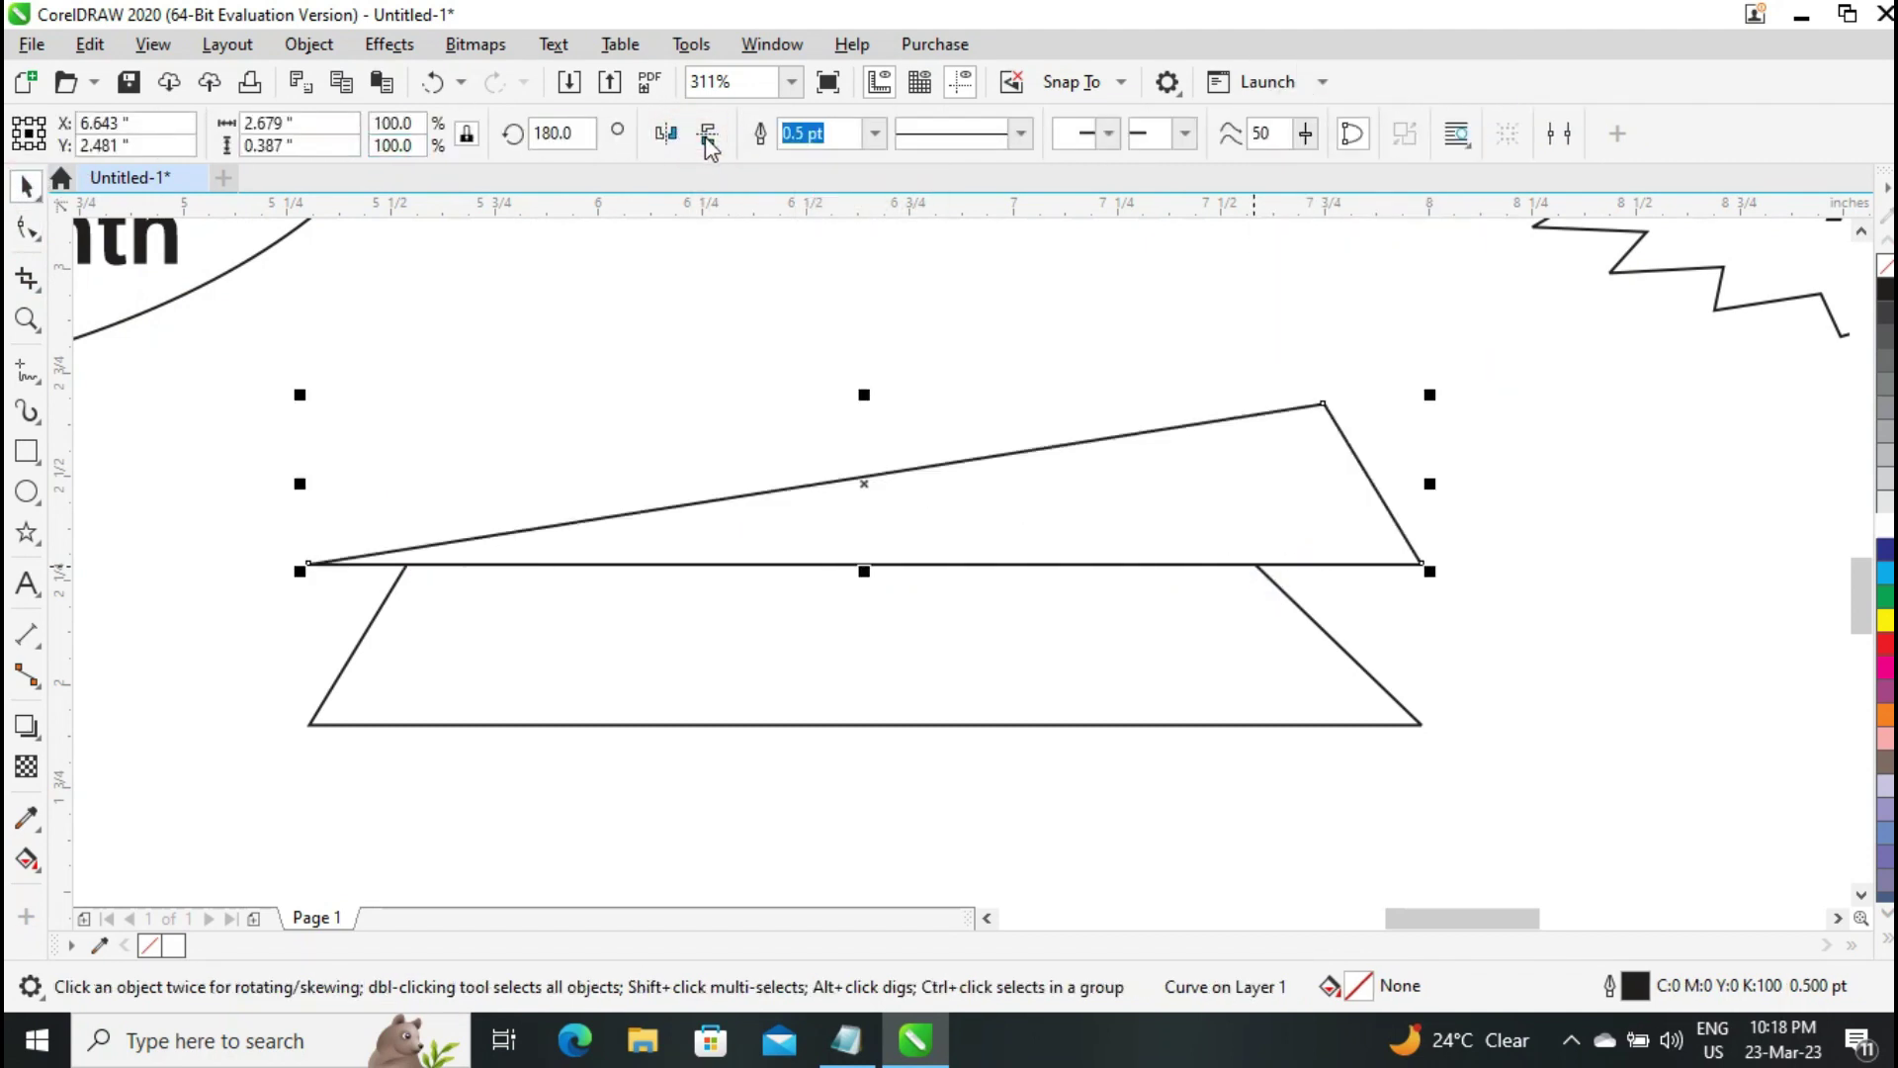
drag(300, 483, 396, 506)
drag(1429, 486, 726, 524)
Lower the triangle's apex node to reduce the triangle's height to about 0.19 in
click(27, 234)
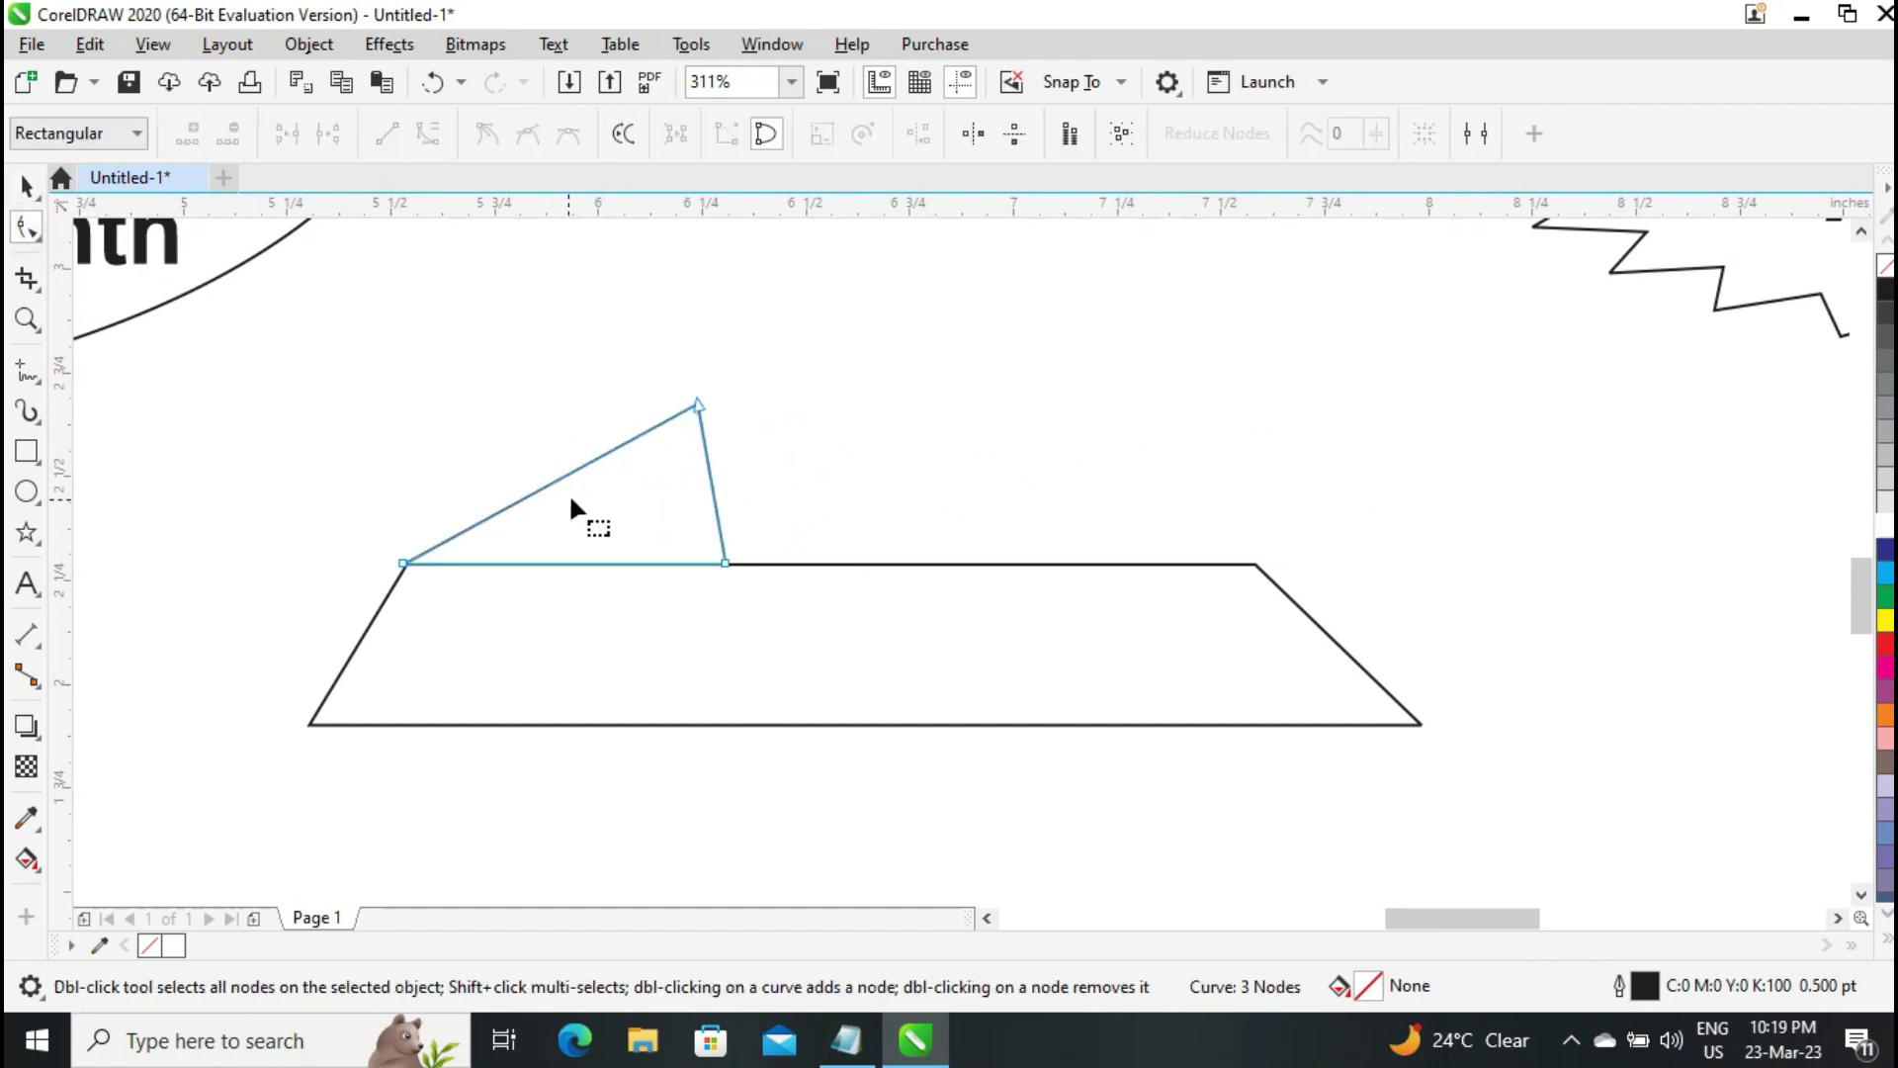
drag(697, 407, 712, 484)
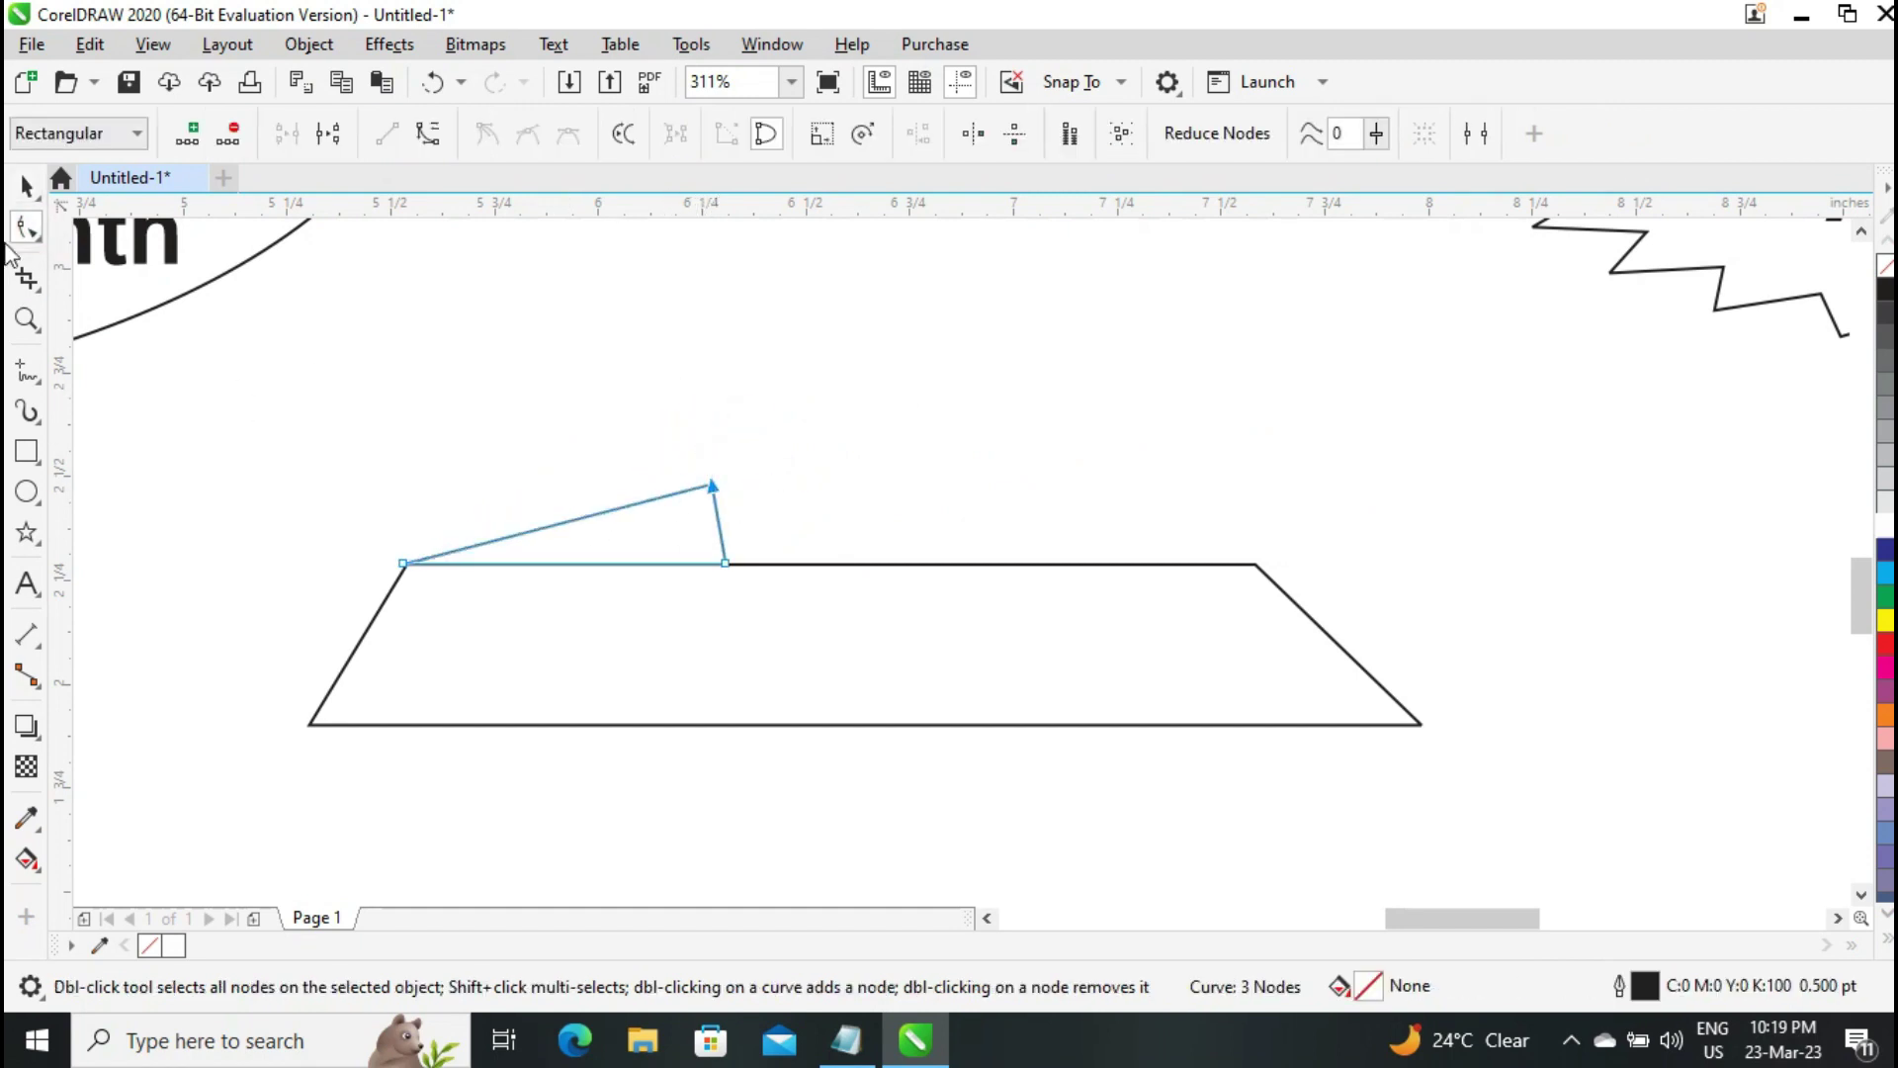
click(28, 188)
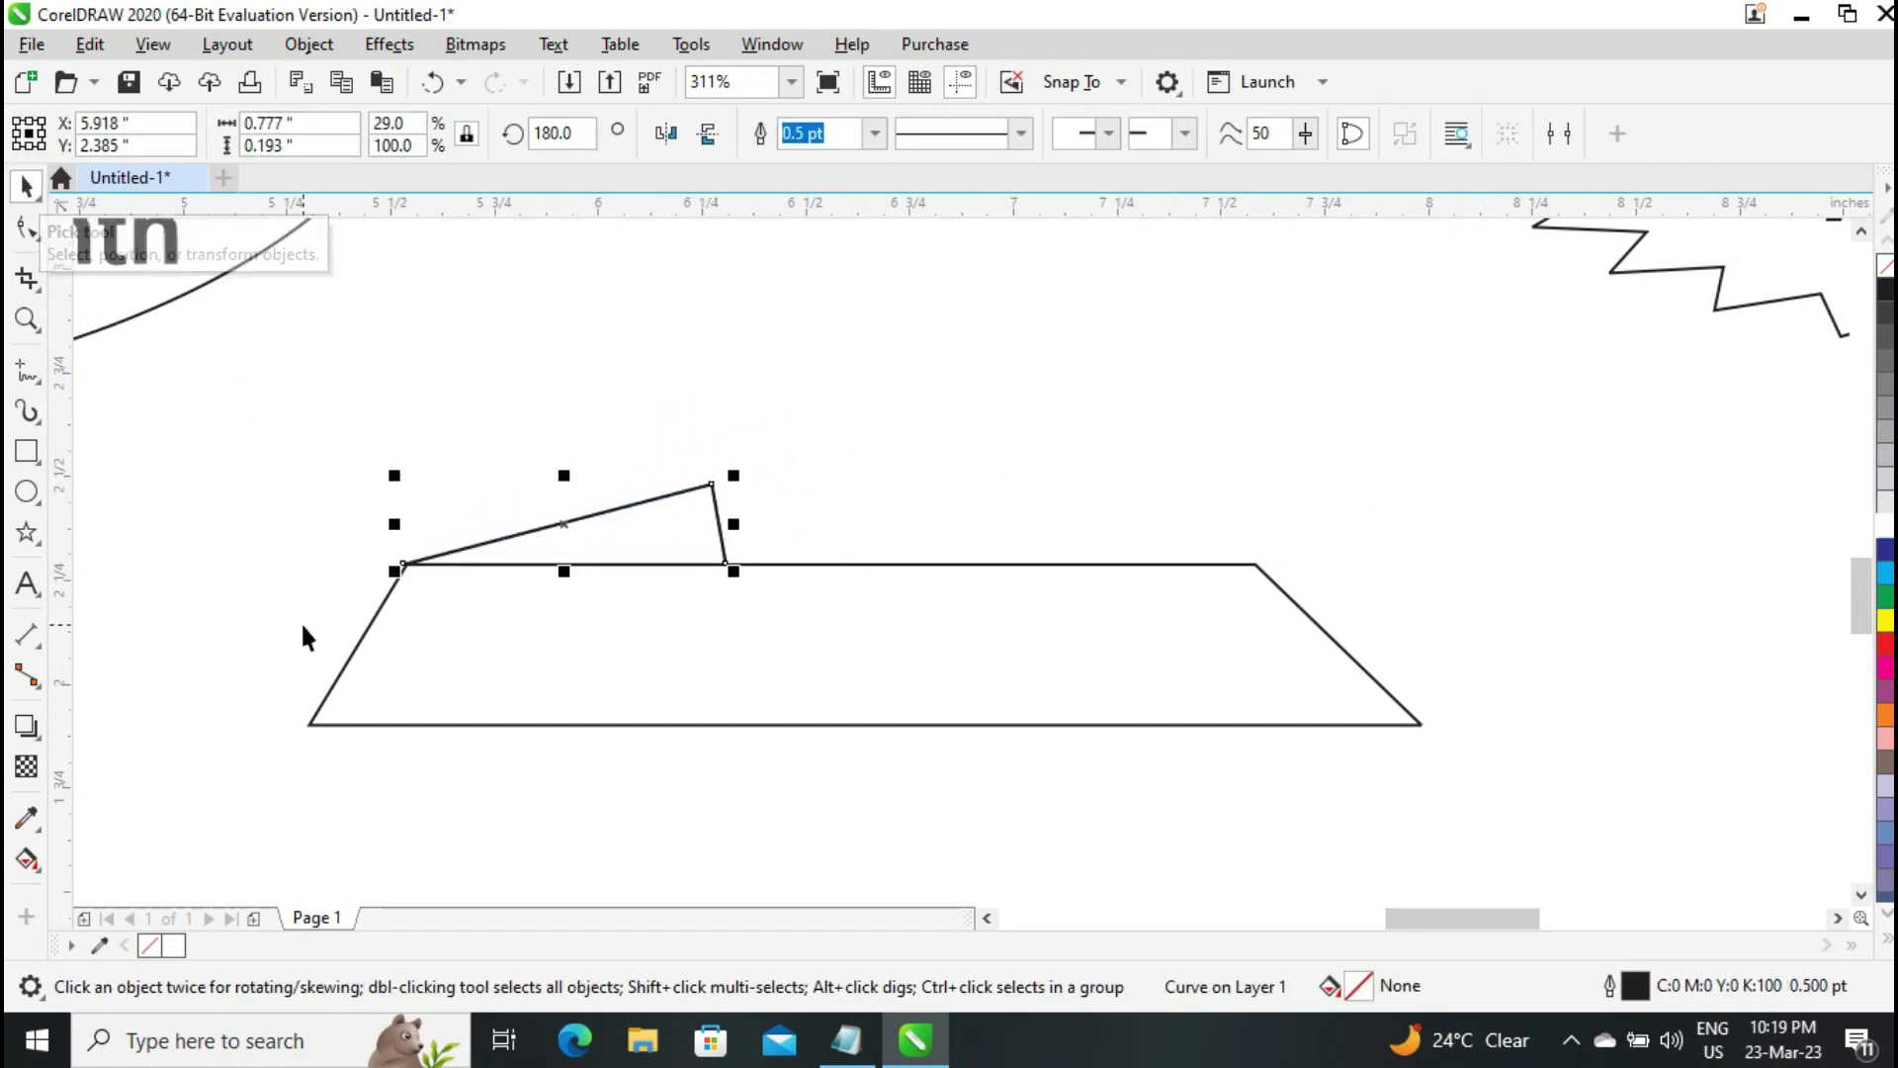
Mirror a copy of the small triangle upward and flip the copy horizontally
drag(564, 571, 568, 457)
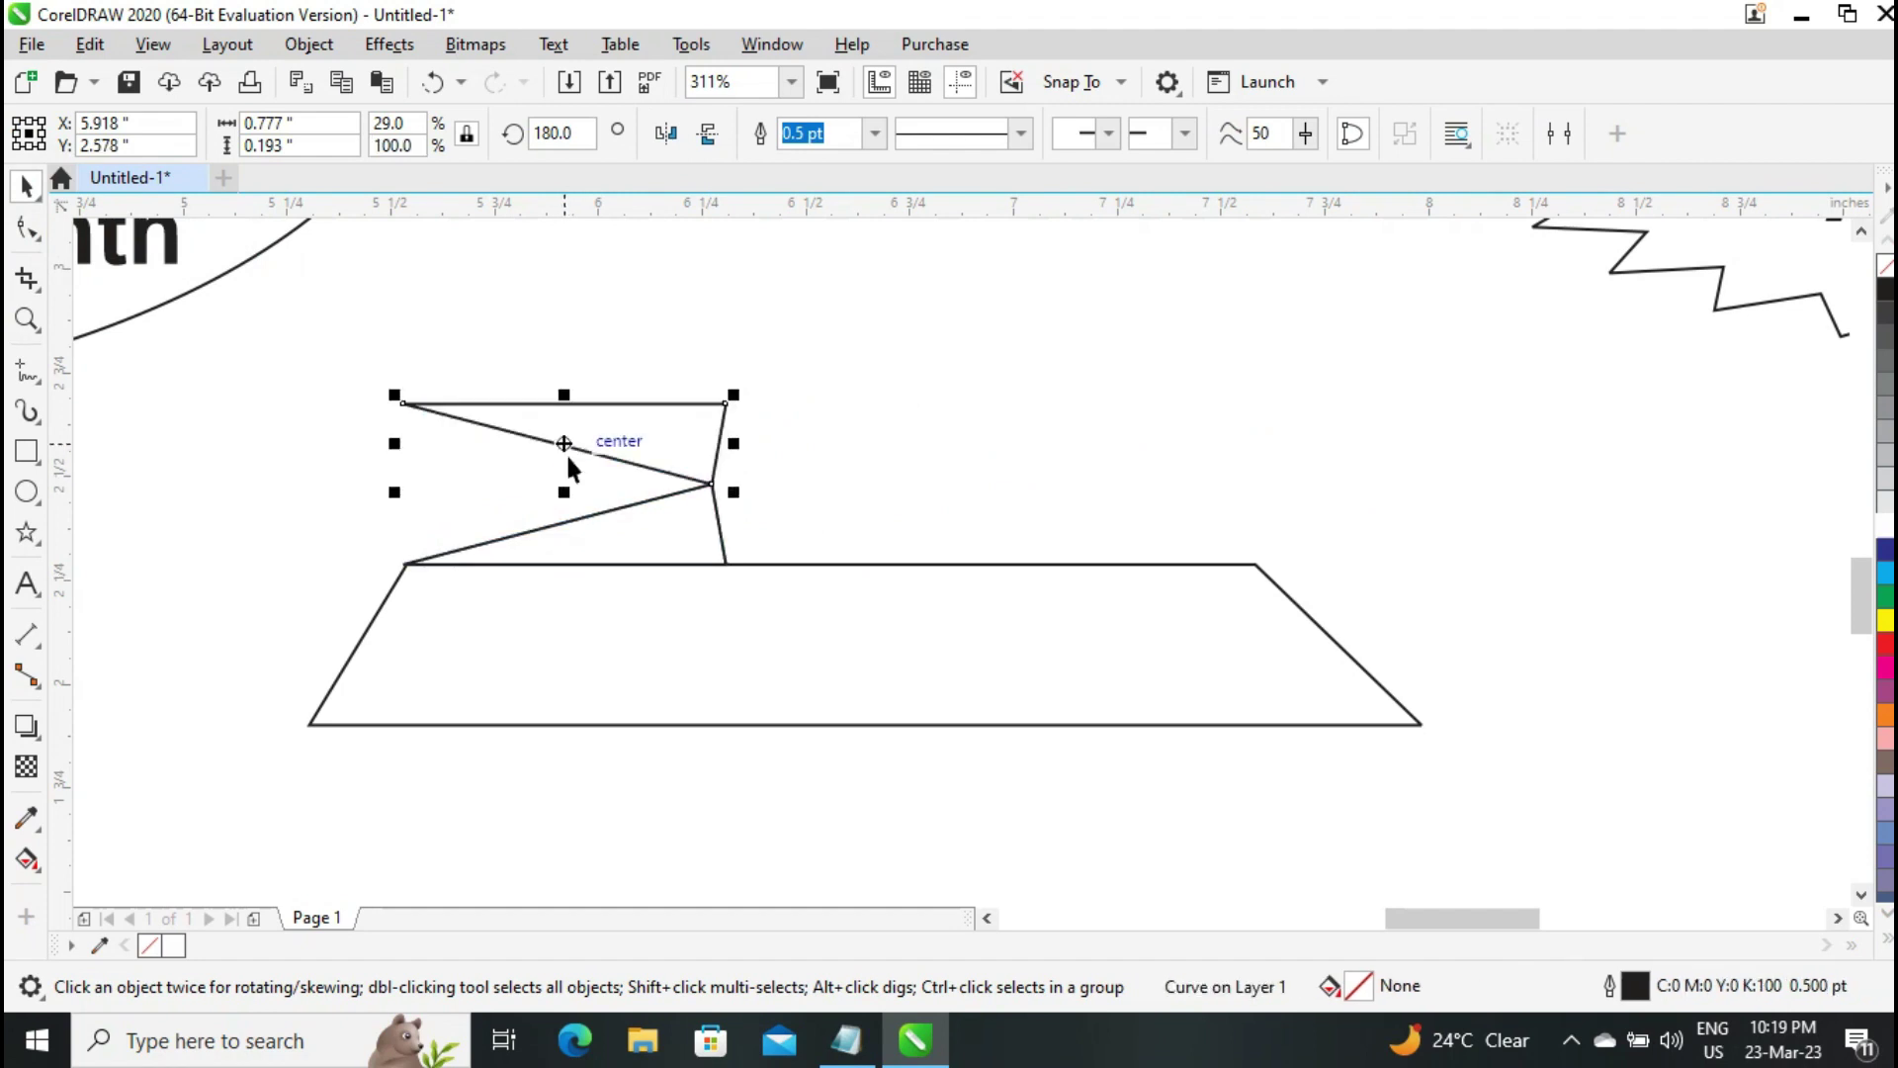
click(667, 133)
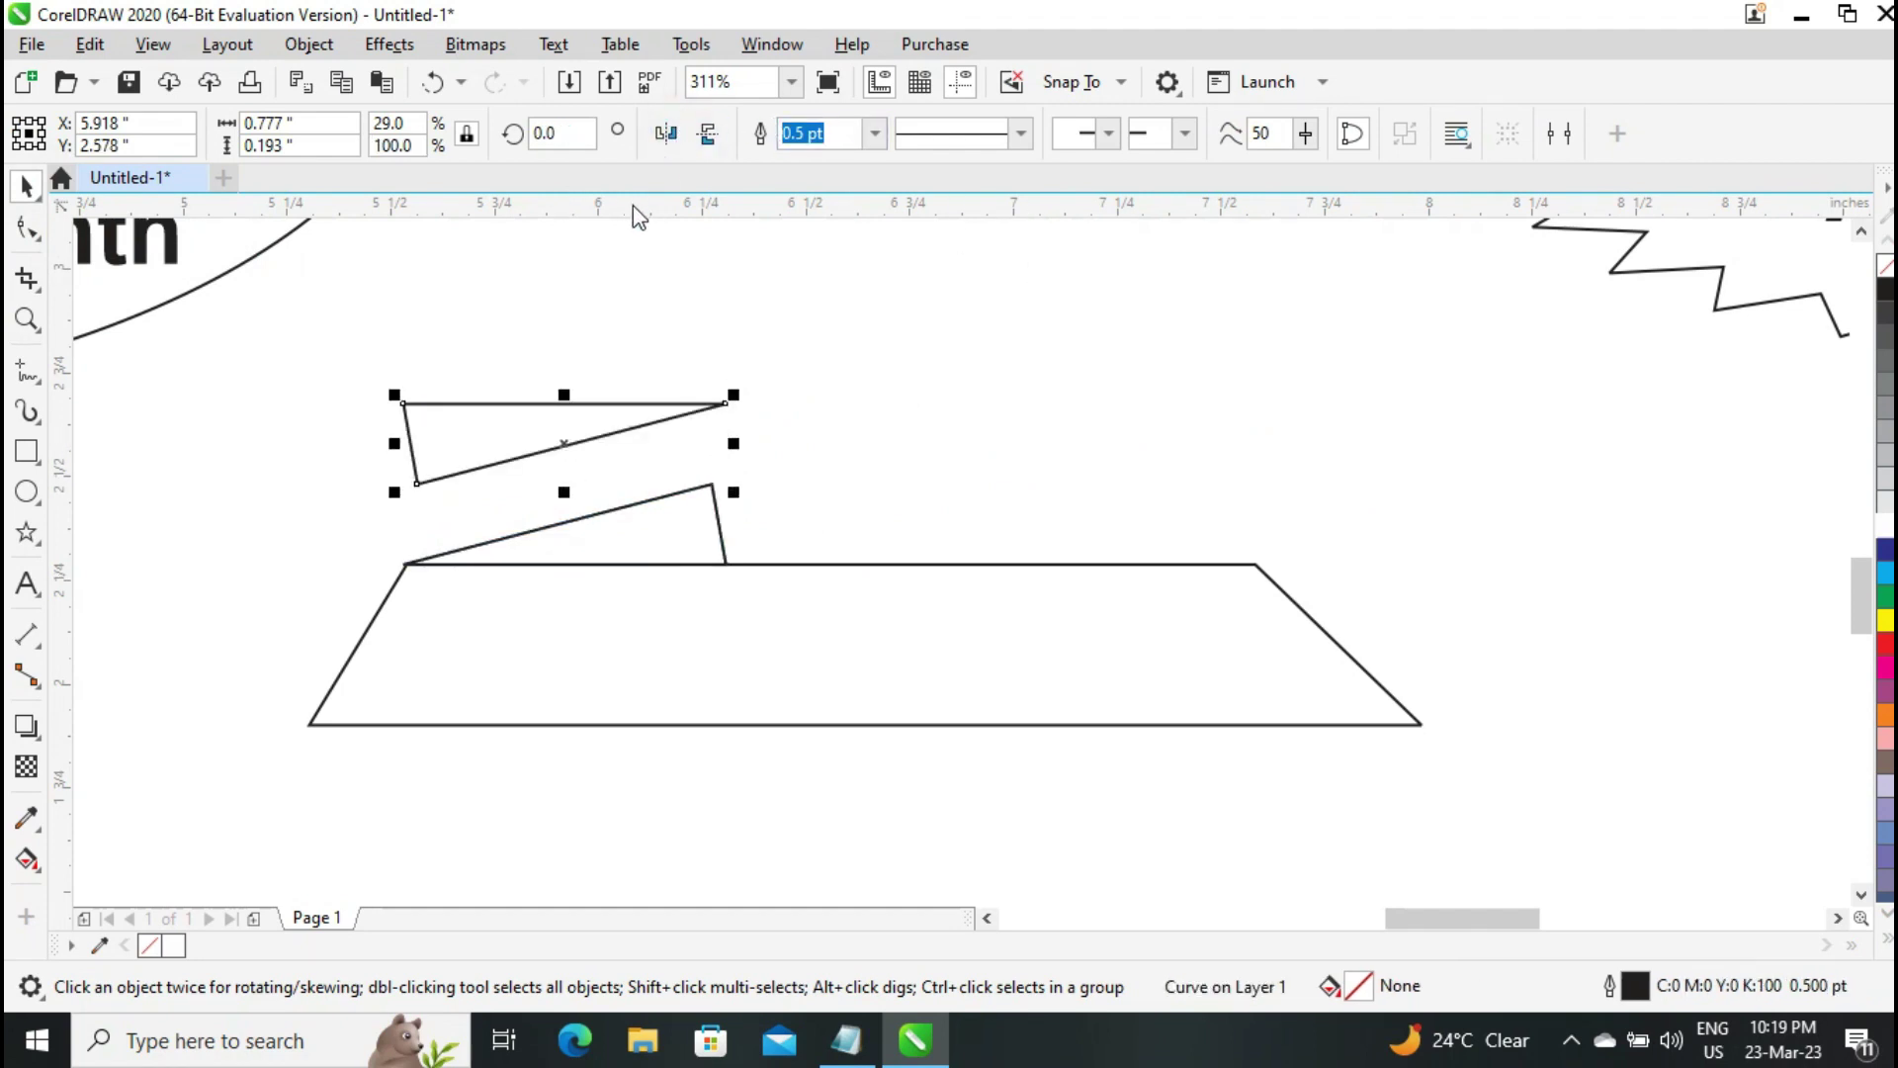
click(722, 136)
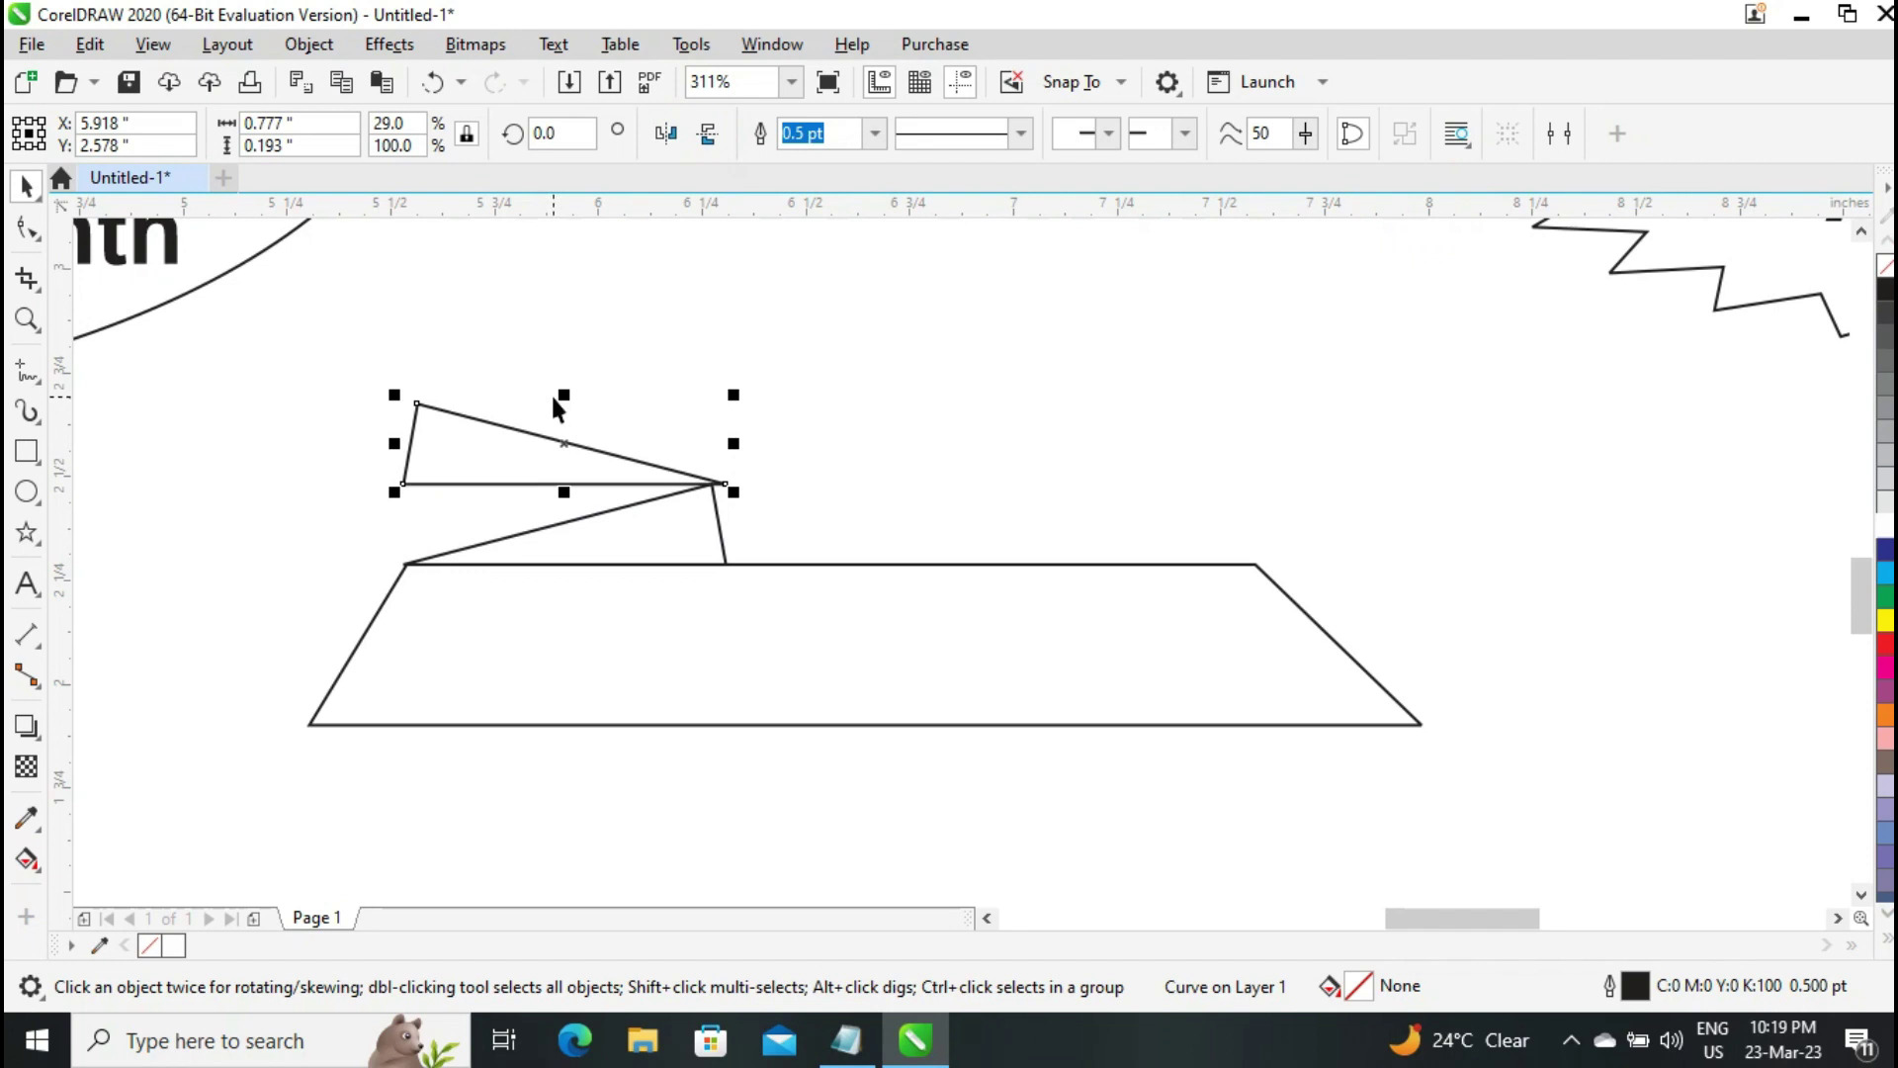
key(ctrl+z)
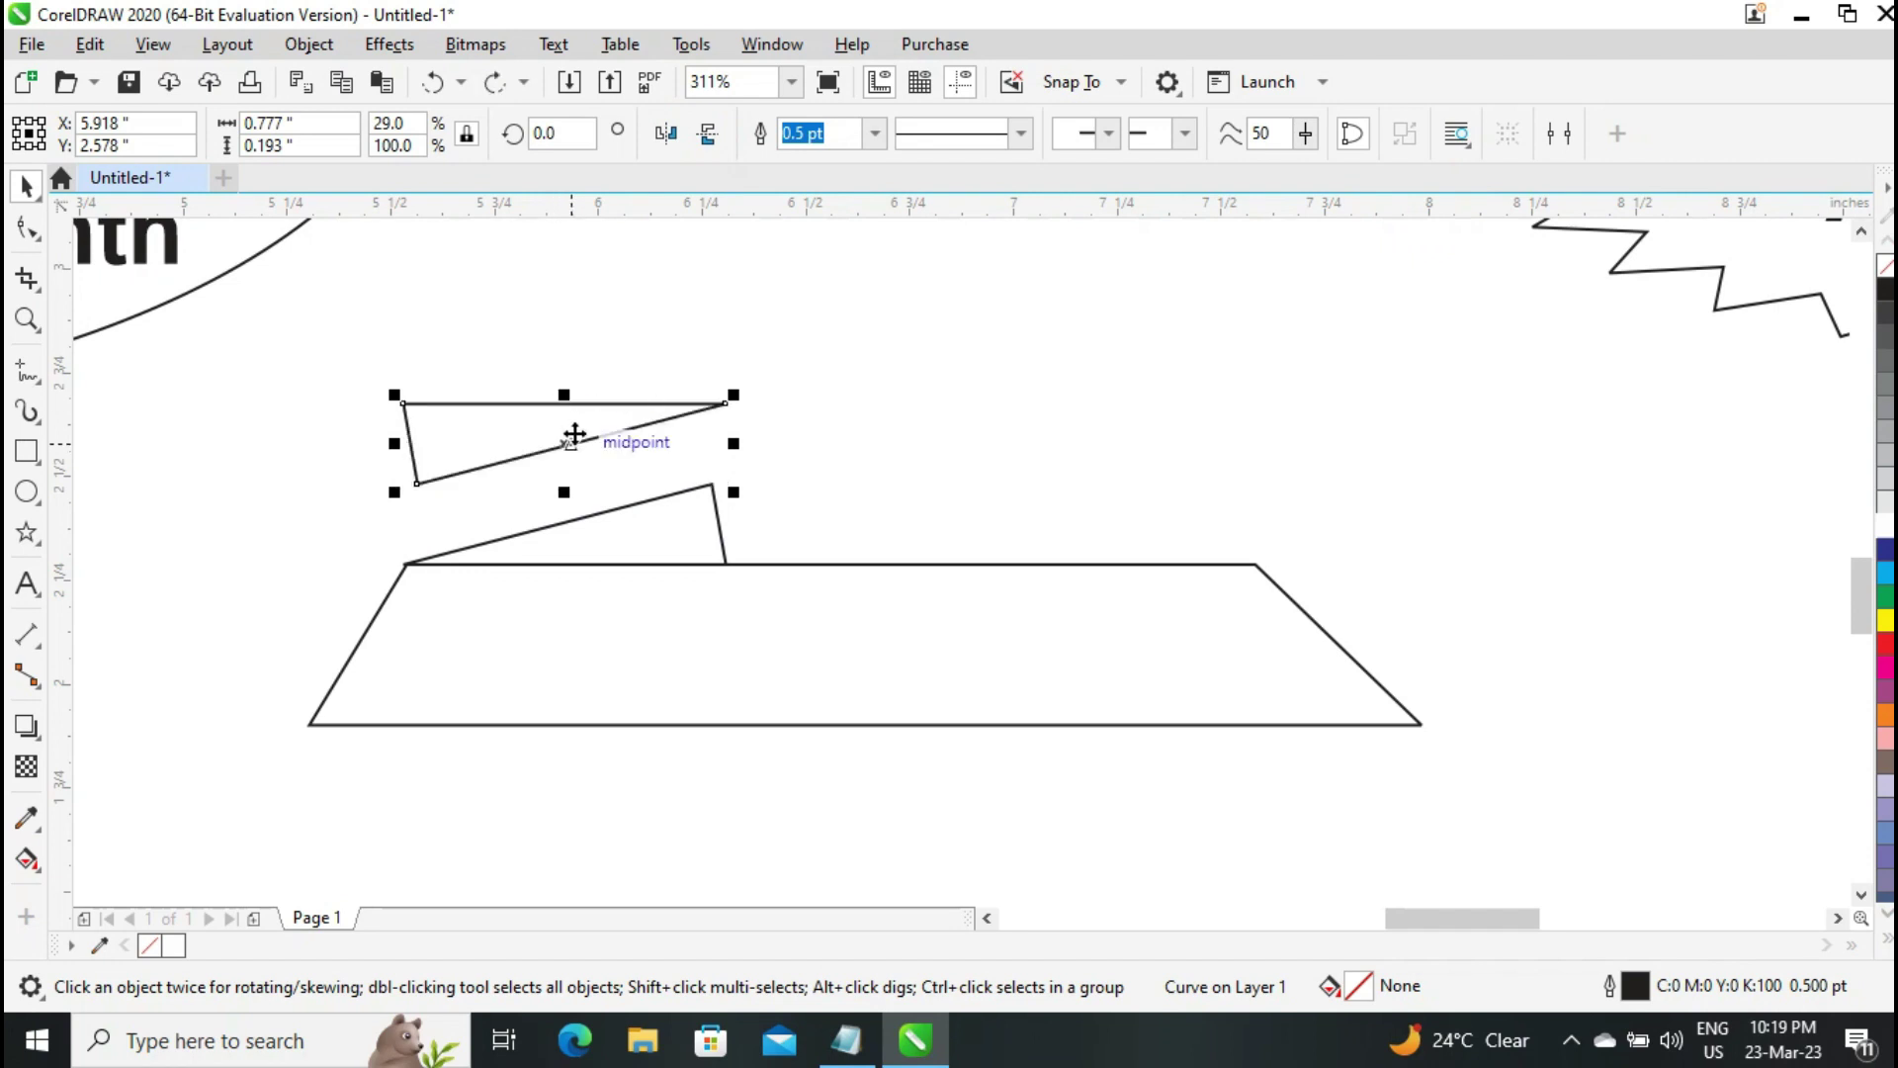
Add two nodes to the upper triangle's slanted edge and shape a V-shaped ribbon notch at its right end, touching the lower triangle's apex
key(F10)
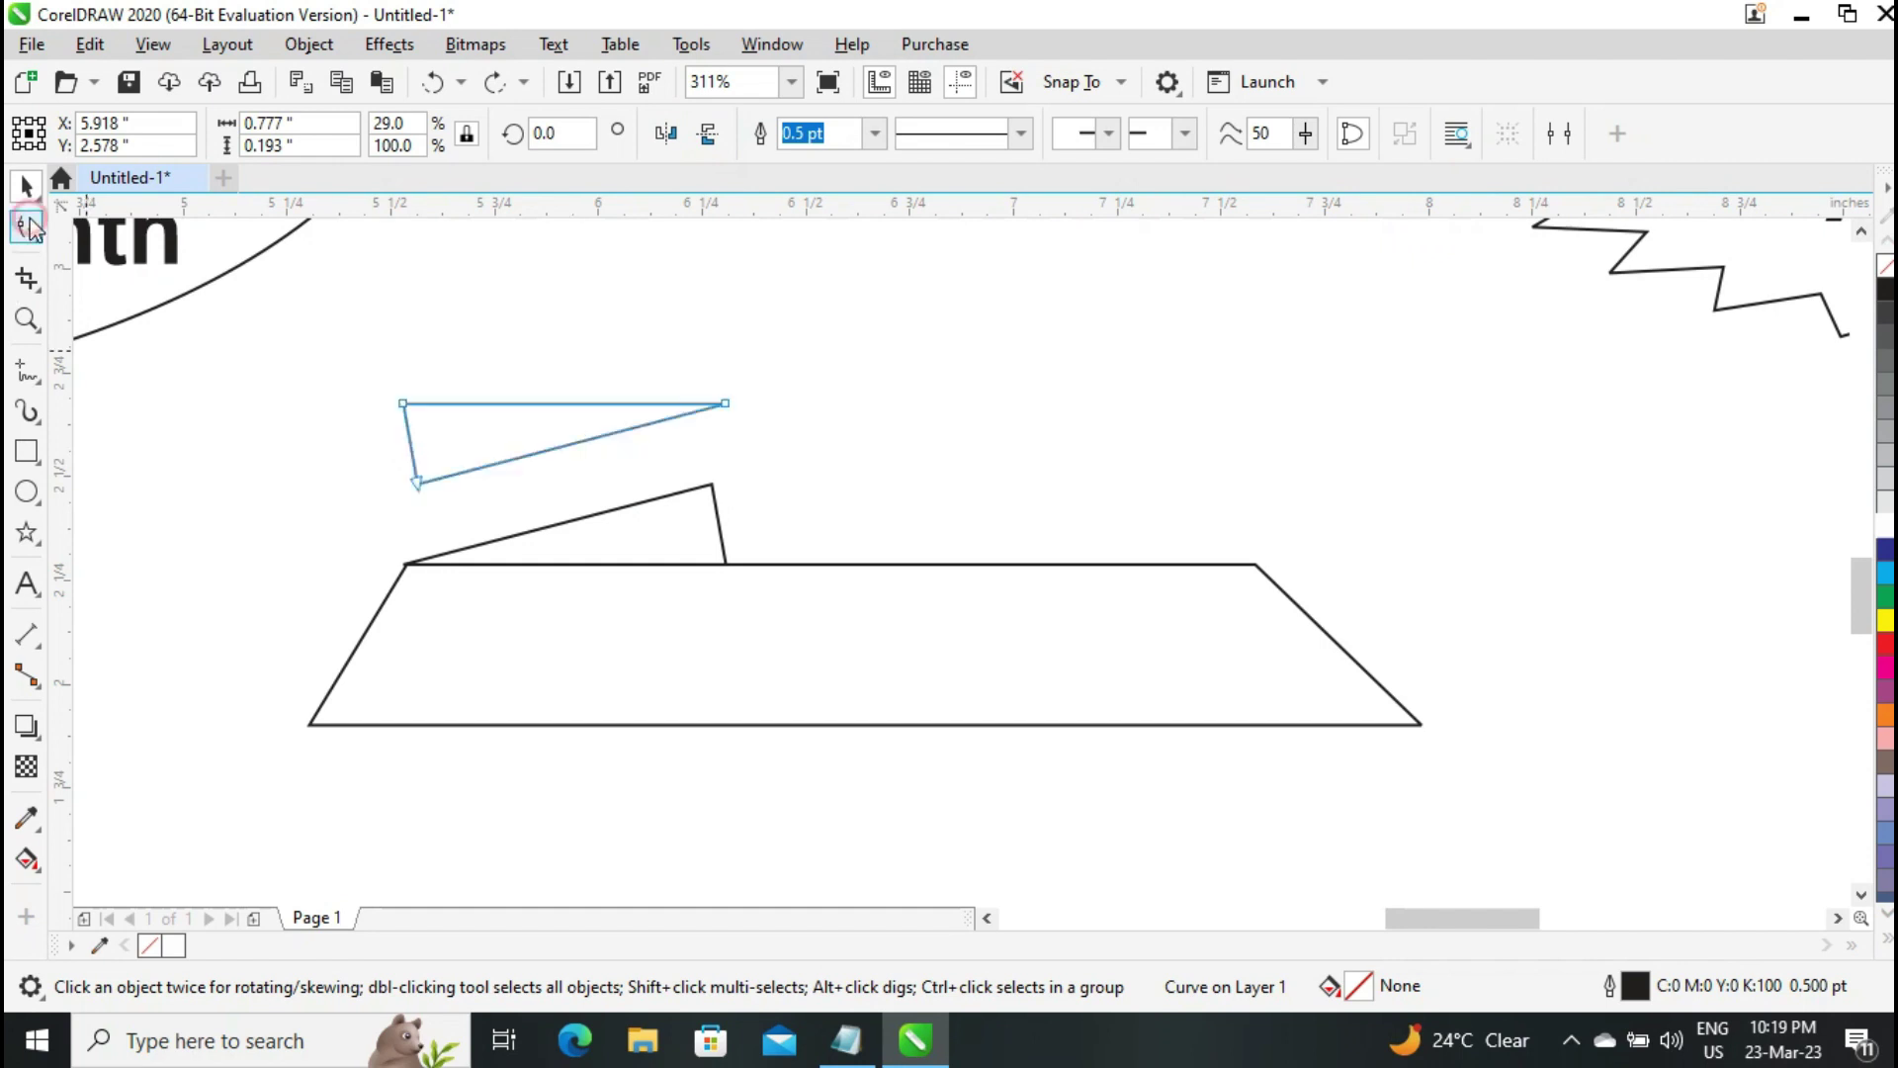
right_click(631, 428)
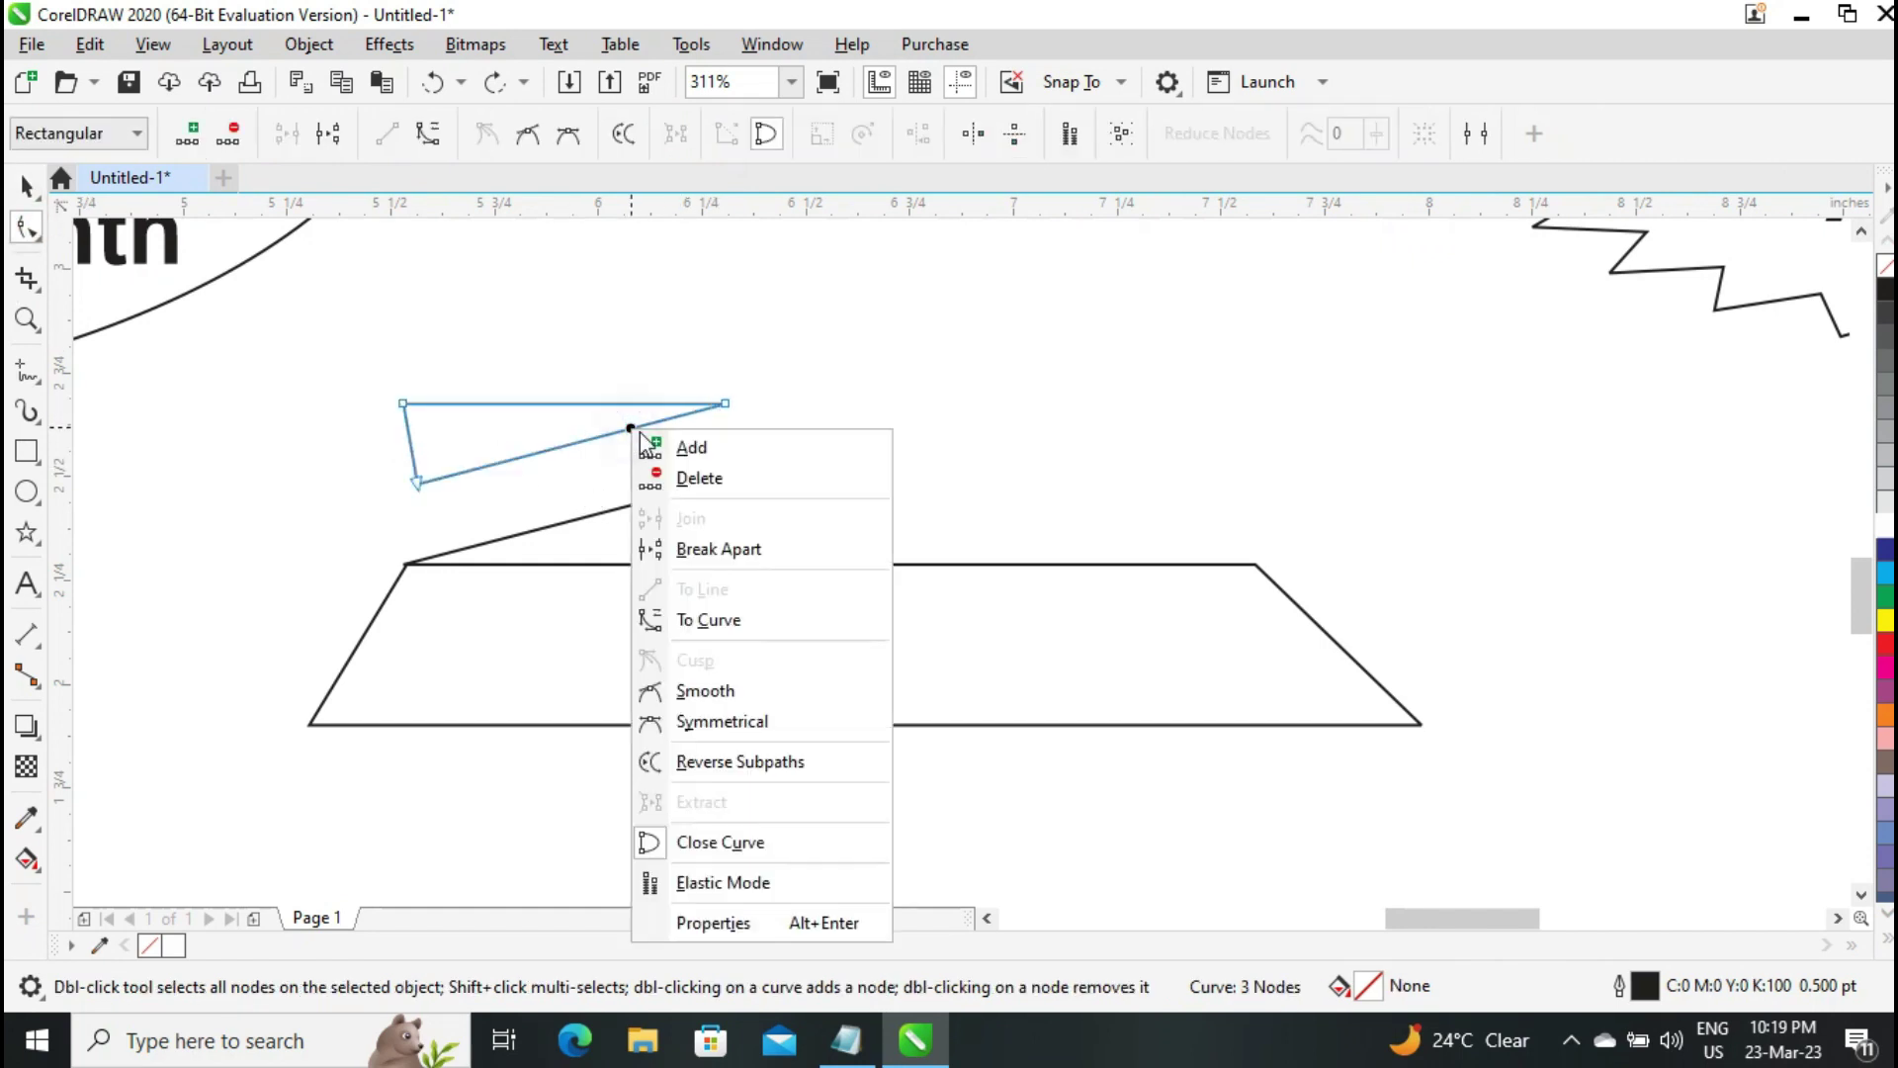
click(634, 439)
mouse_move(631, 428)
mouse_down()
mouse_move(712, 484)
mouse_move(668, 431)
mouse_move(649, 457)
mouse_up()
right_click(718, 439)
click(788, 464)
Move the ribbon tail's two left nodes inward, resting the lower one on the small triangle's slanted edge
drag(416, 483, 491, 540)
drag(405, 405, 424, 435)
click(25, 188)
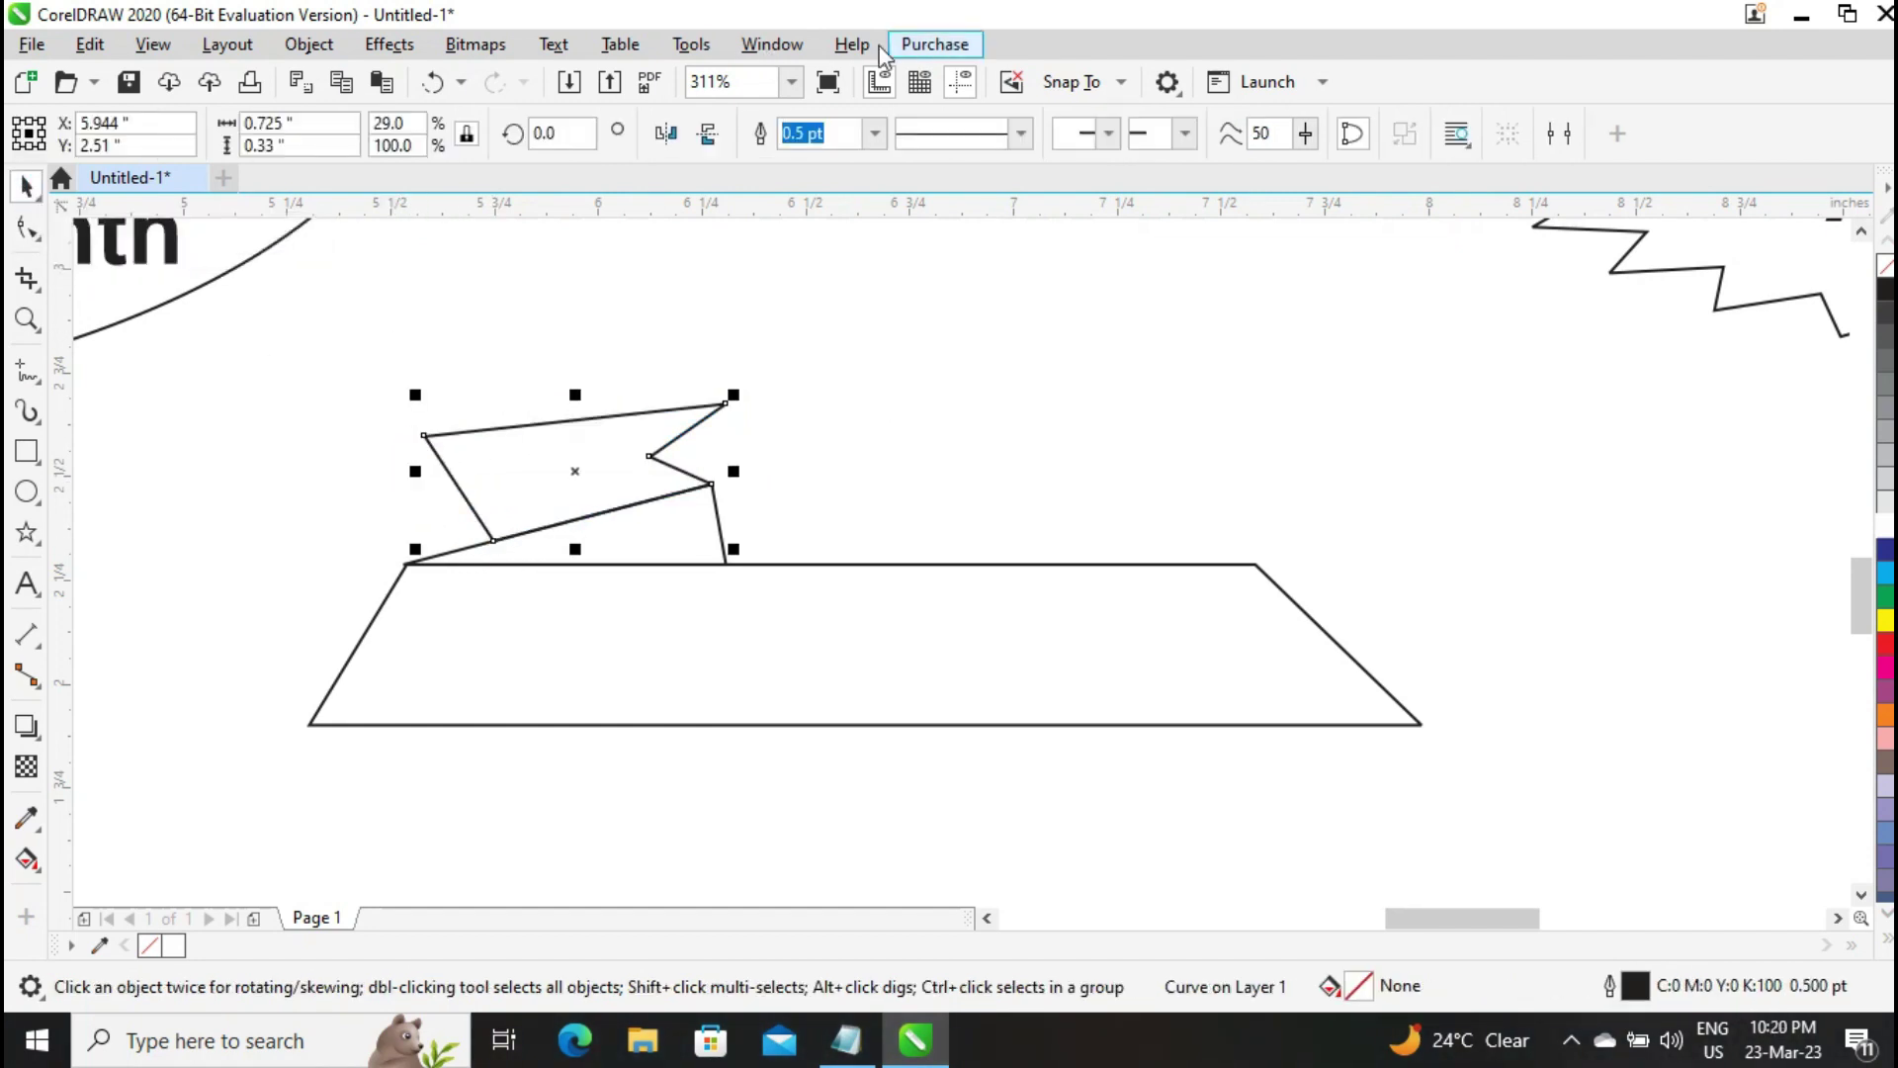
Cut "New Batch Start" out of the text list and place it as separate text over the trapezoid
click(792, 83)
click(748, 111)
click(465, 406)
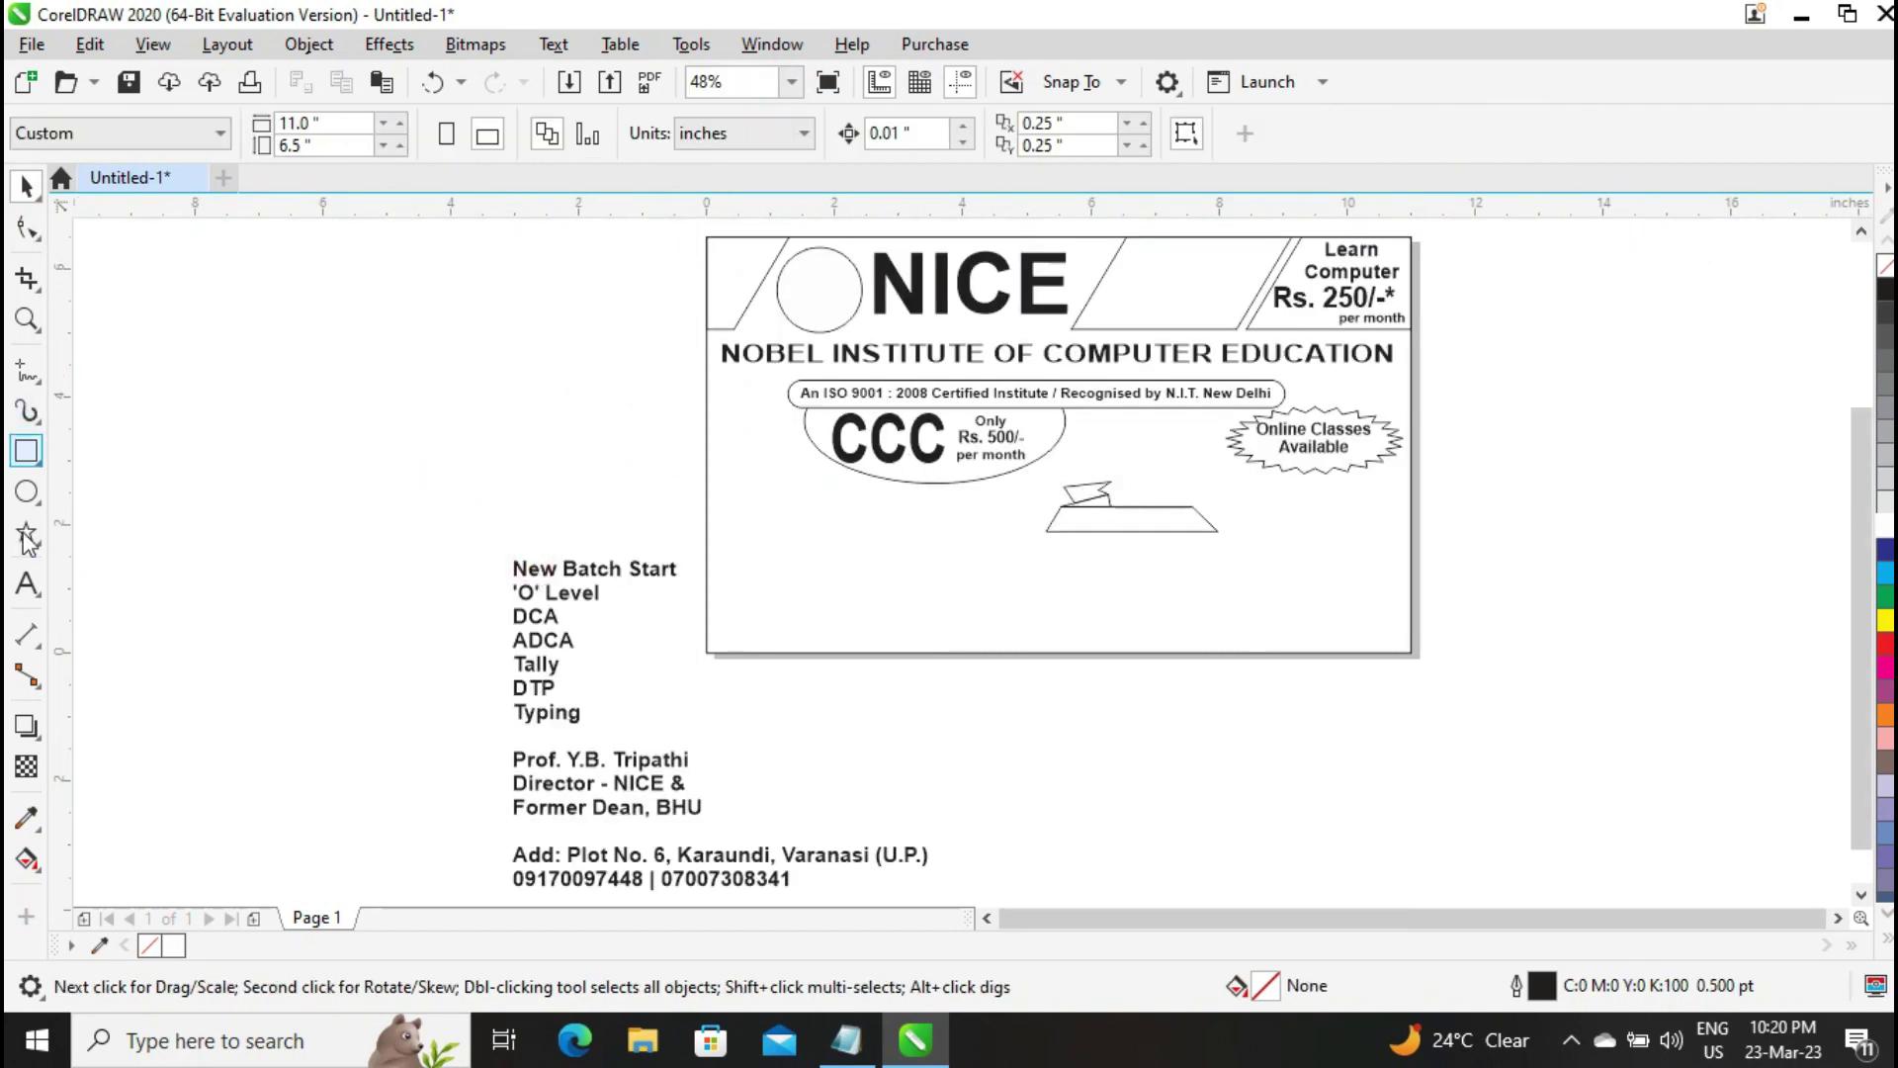
click(26, 583)
click(521, 572)
drag(521, 572, 679, 571)
key(ctrl+x)
click(1567, 585)
key(ctrl+v)
click(27, 185)
drag(1647, 585, 1144, 521)
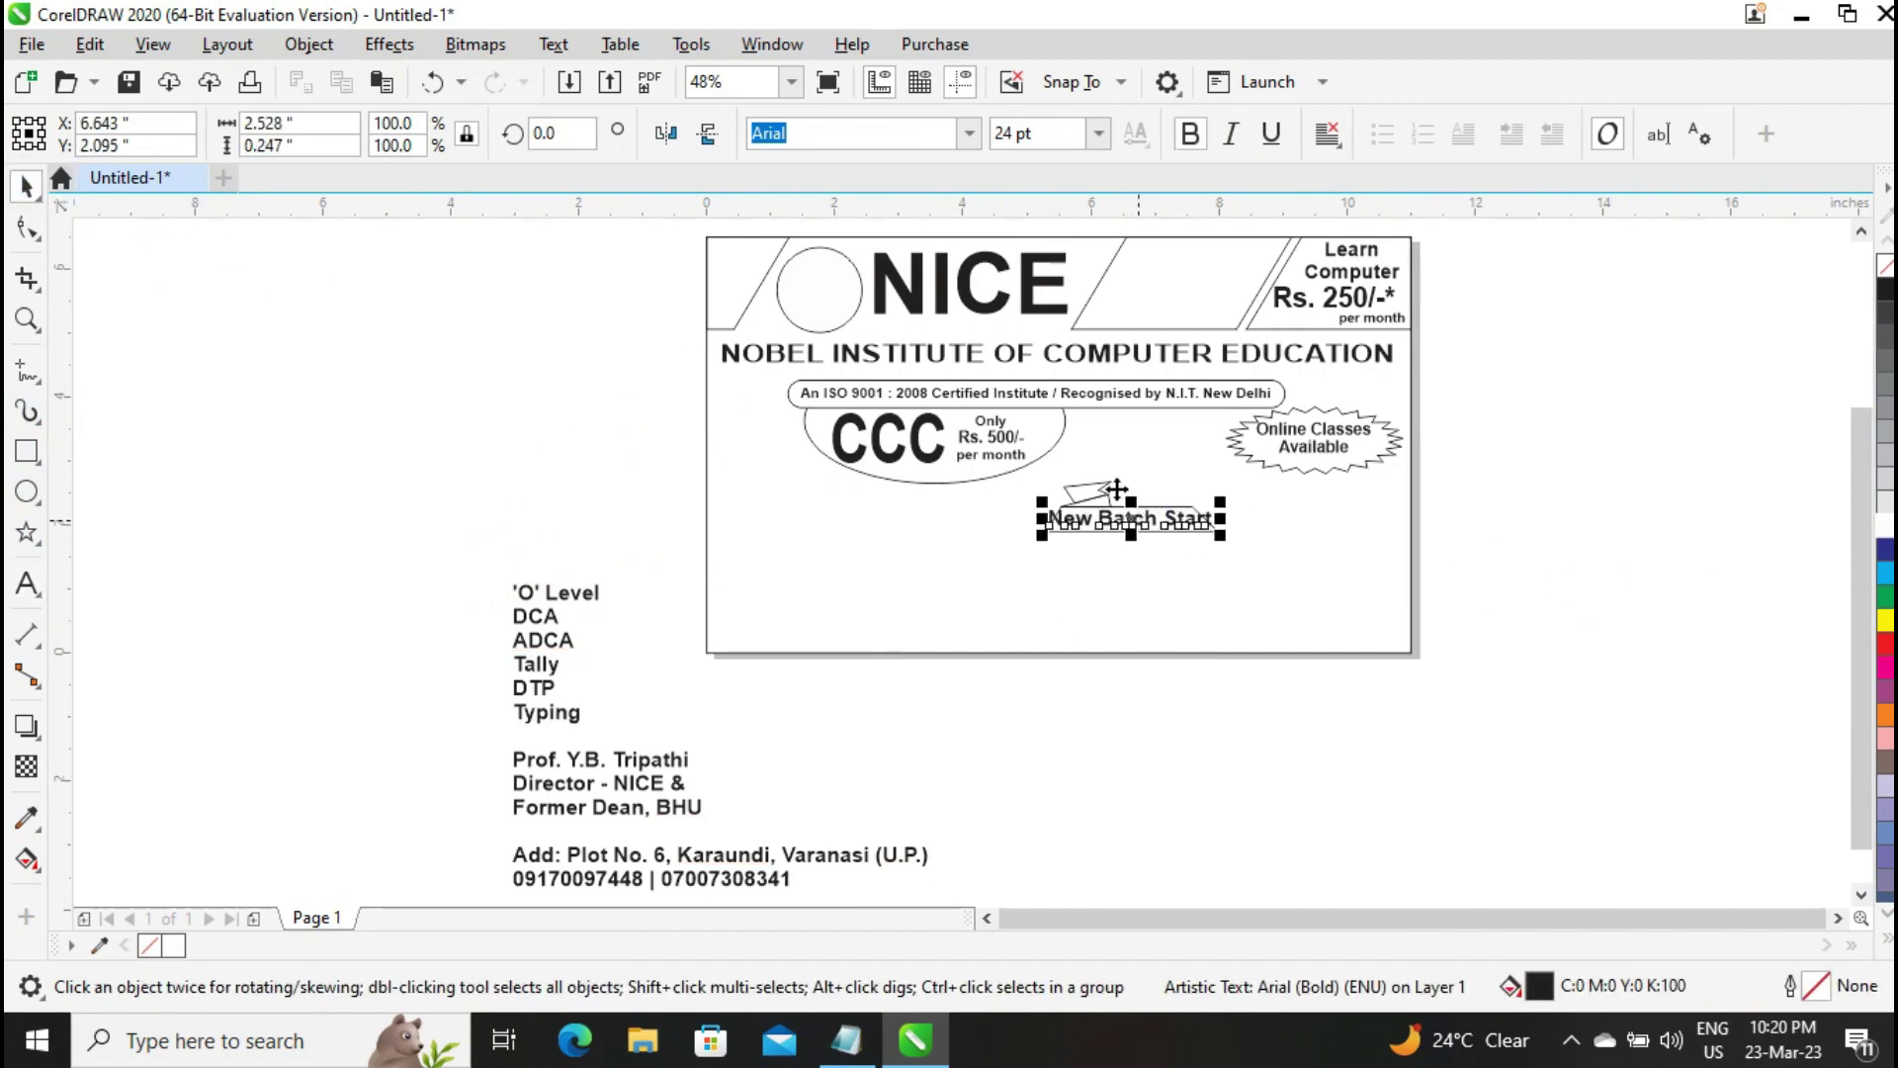
Set the "New Batch Start" text to 18 pt and move it inside the trapezoid
double_click(1045, 125)
text(18)
key(Return)
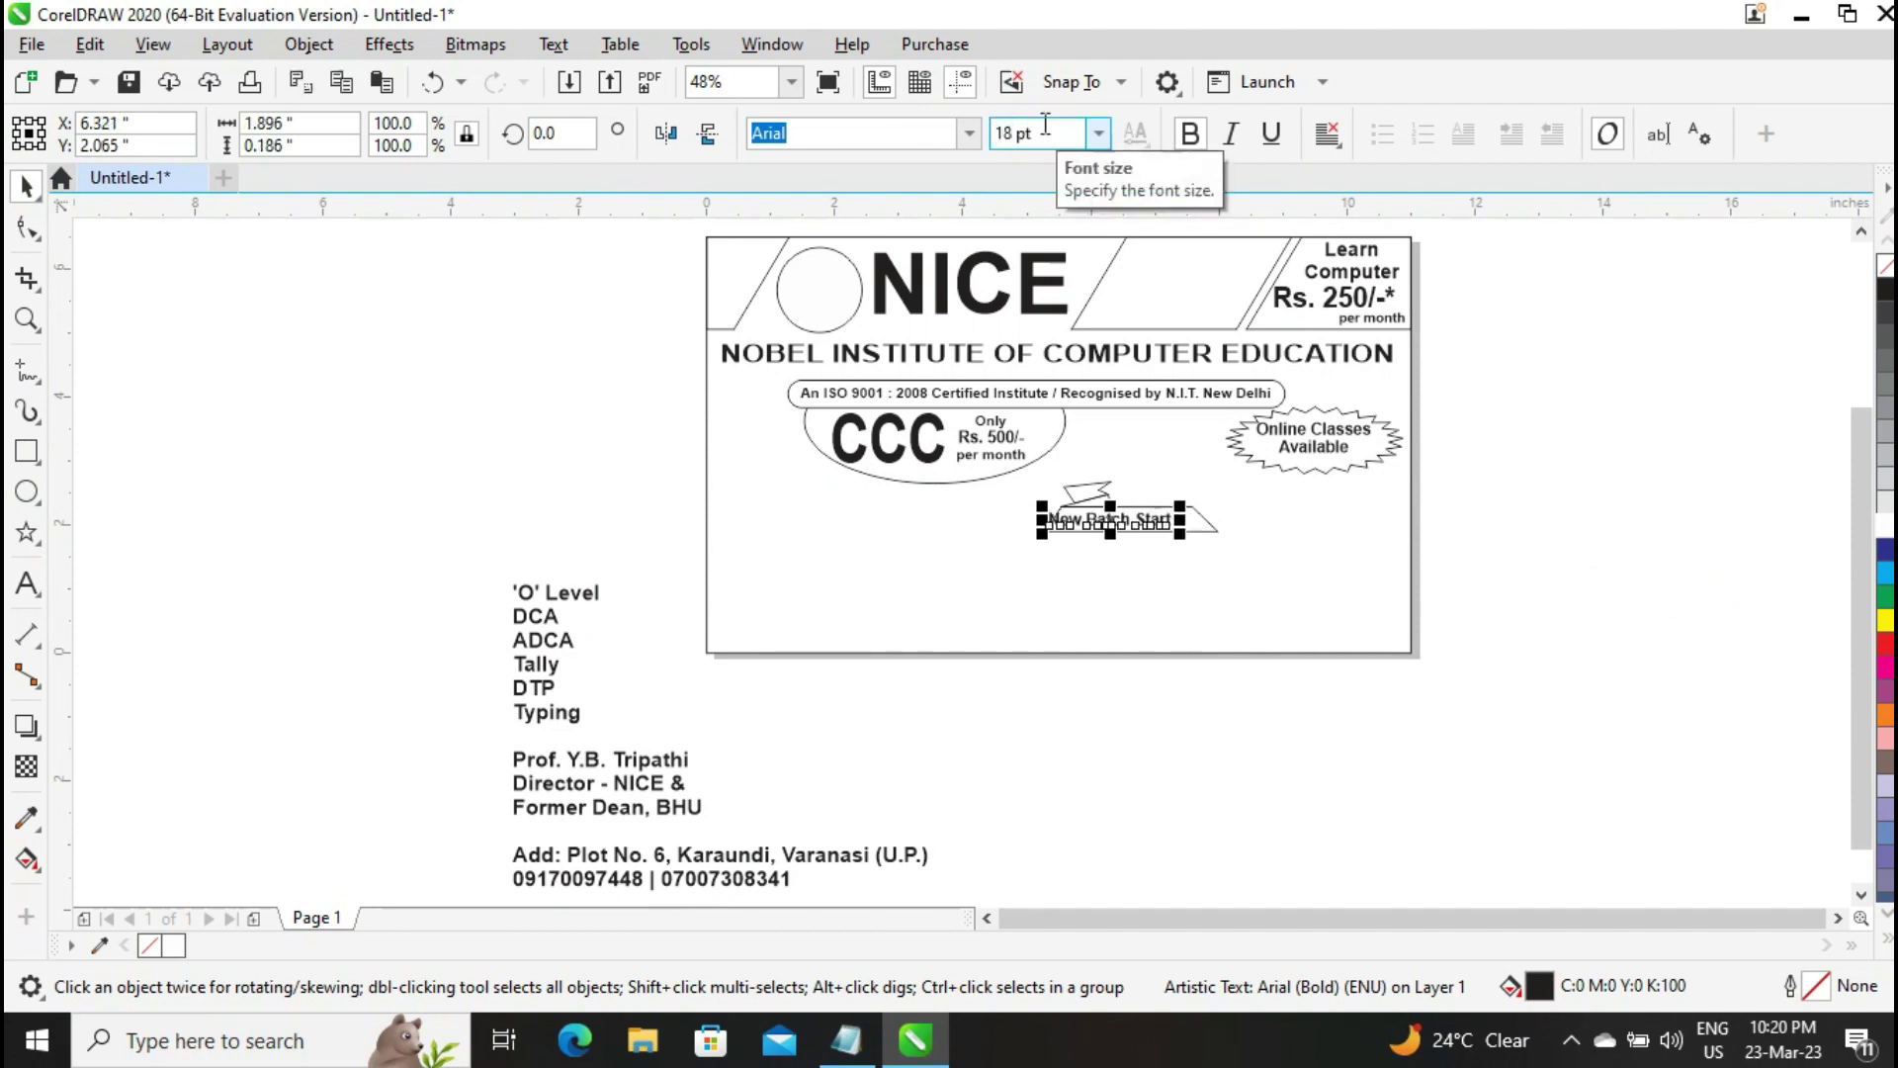
key(z)
drag(1231, 557, 1228, 555)
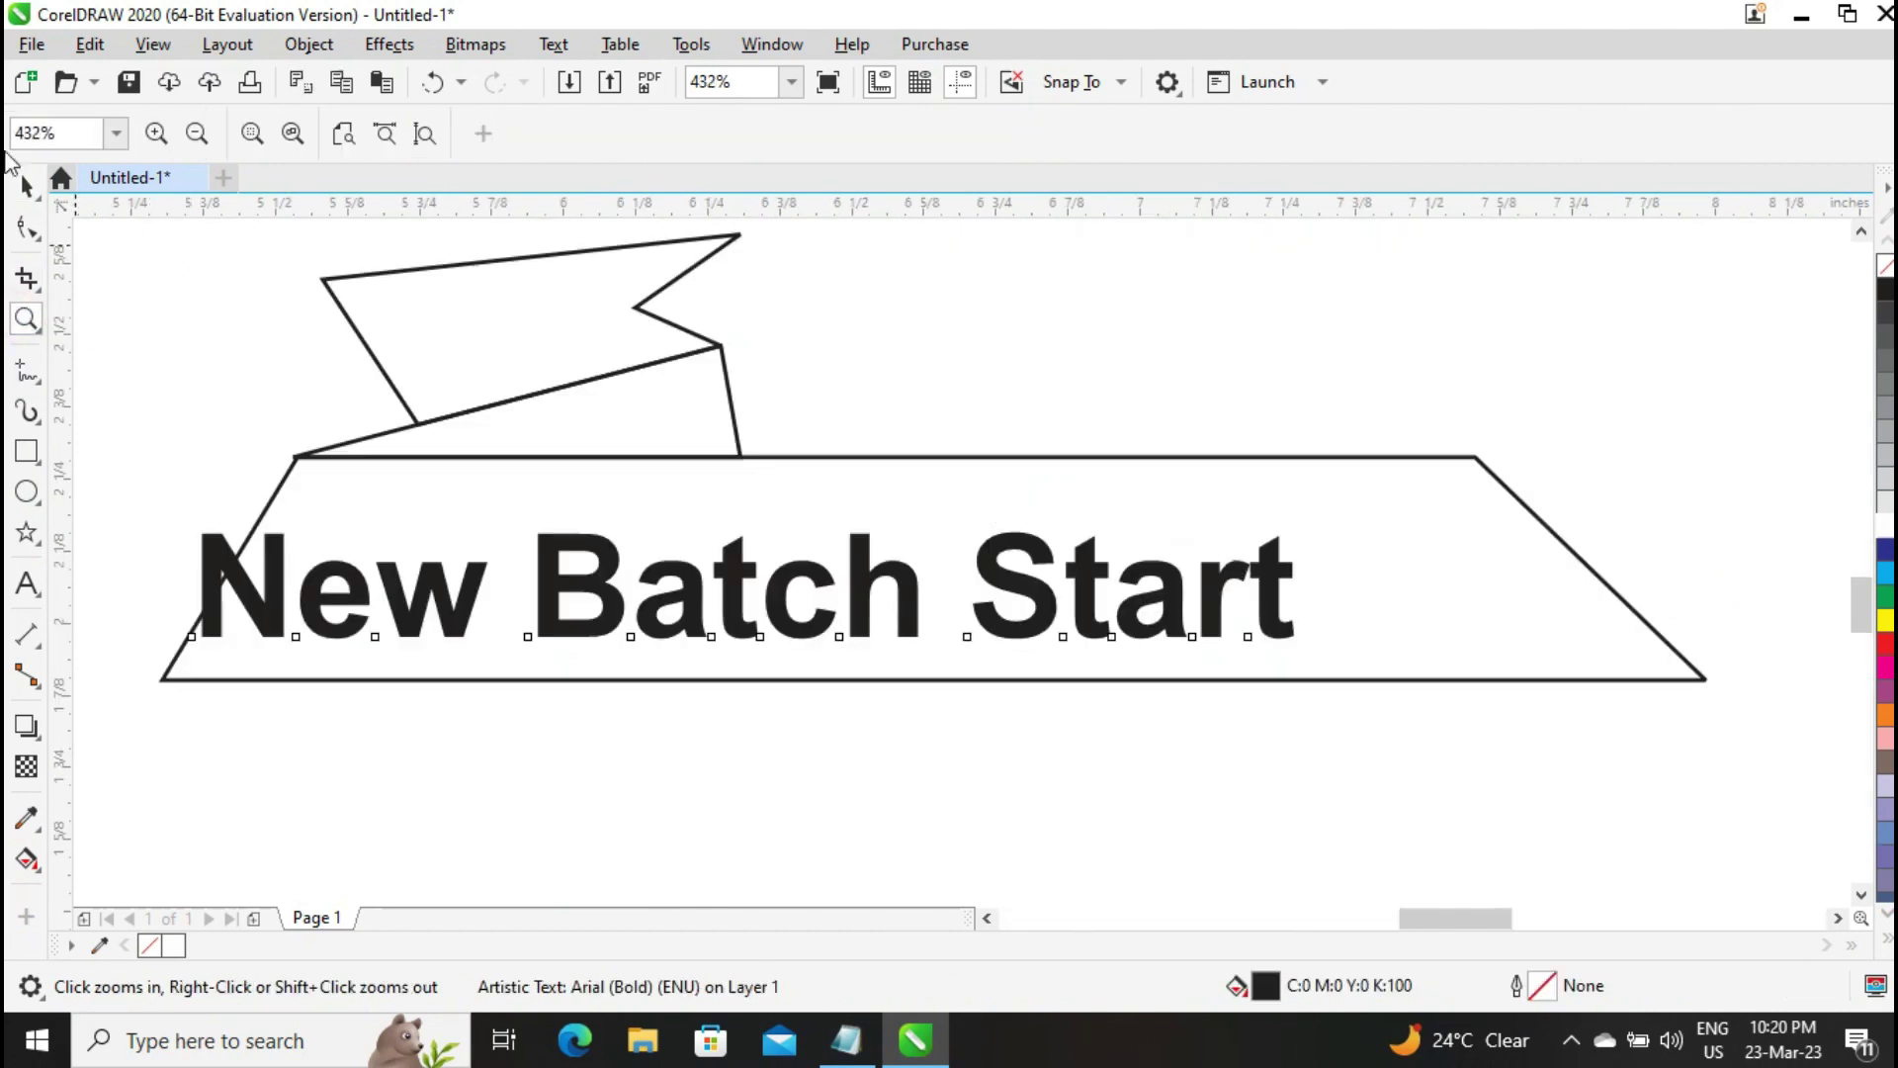
click(26, 185)
drag(722, 567, 908, 551)
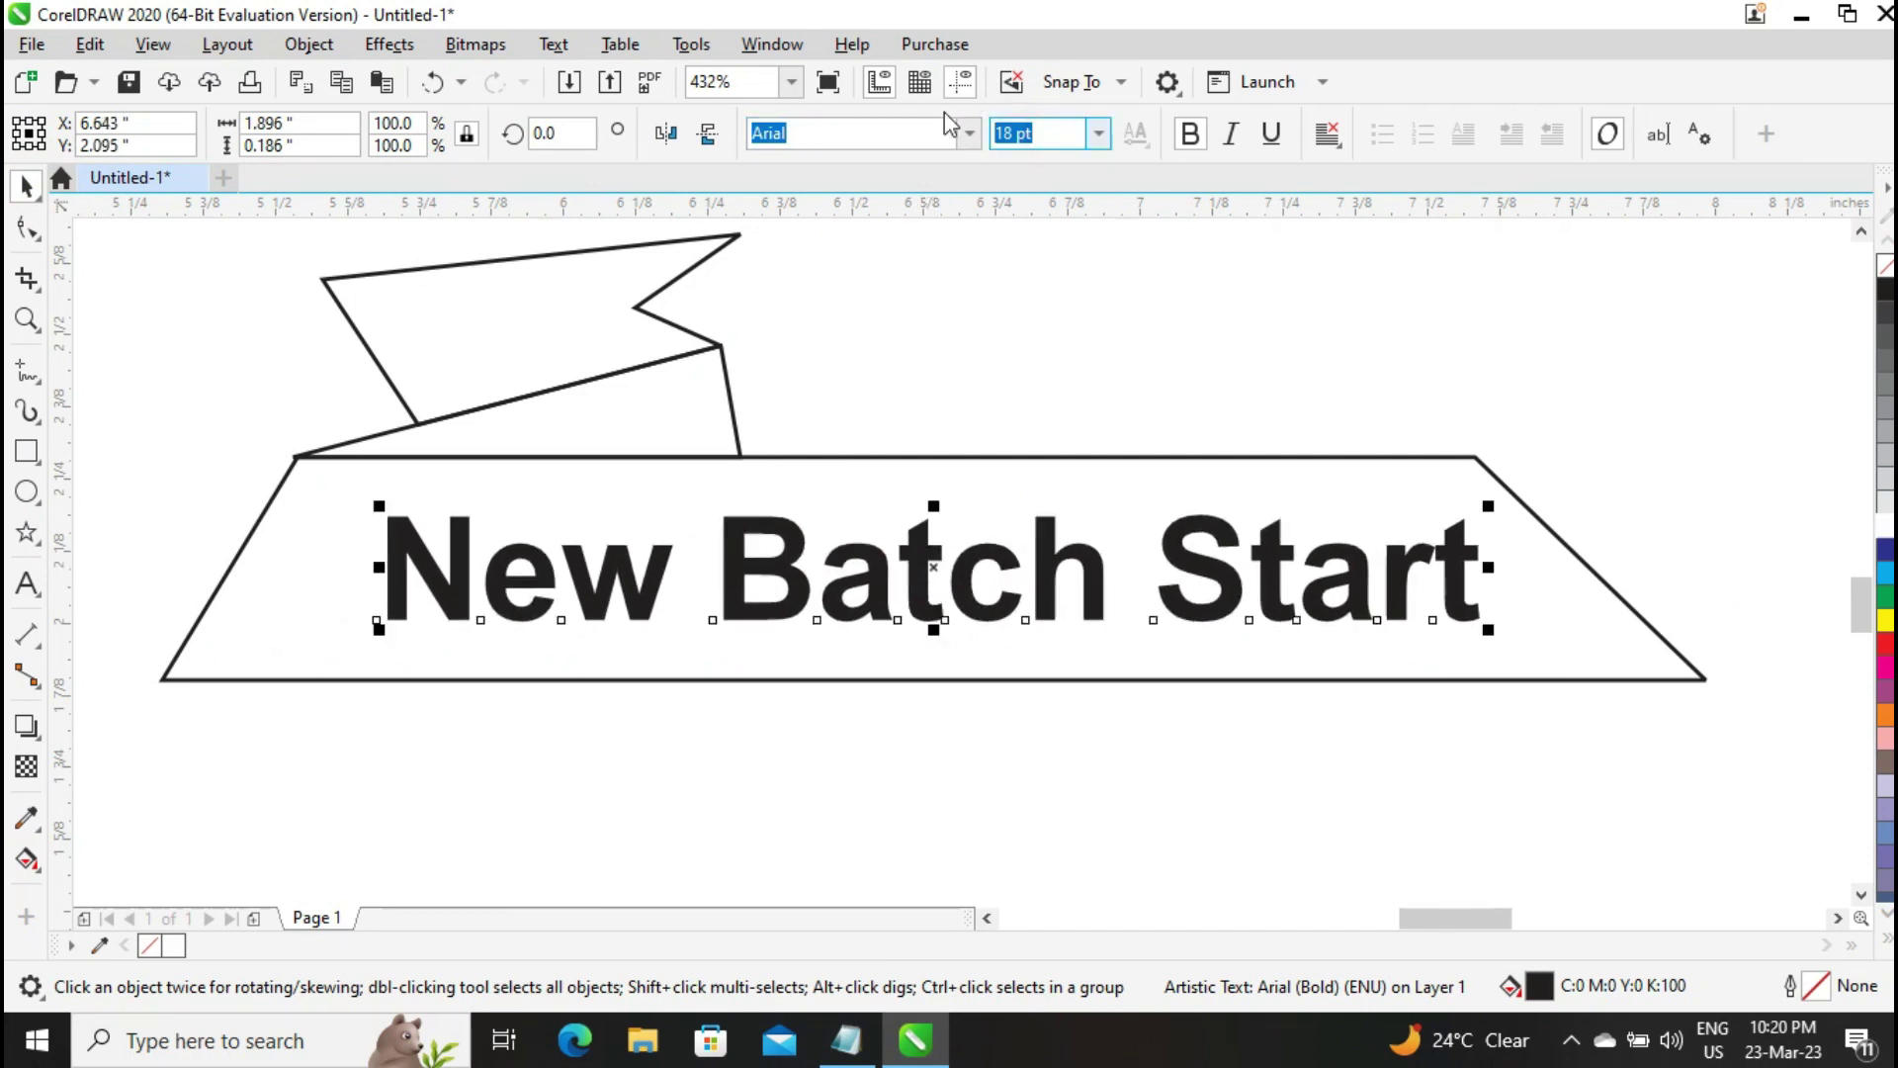
Set "New Batch Start" to 20 pt and recentre it in the trapezoid
text(20)
key(Return)
drag(992, 569, 930, 575)
Draw a rectangle about 11 by 0.55 in along the bottom edge of the page as a footer bar
click(791, 82)
click(752, 157)
click(397, 594)
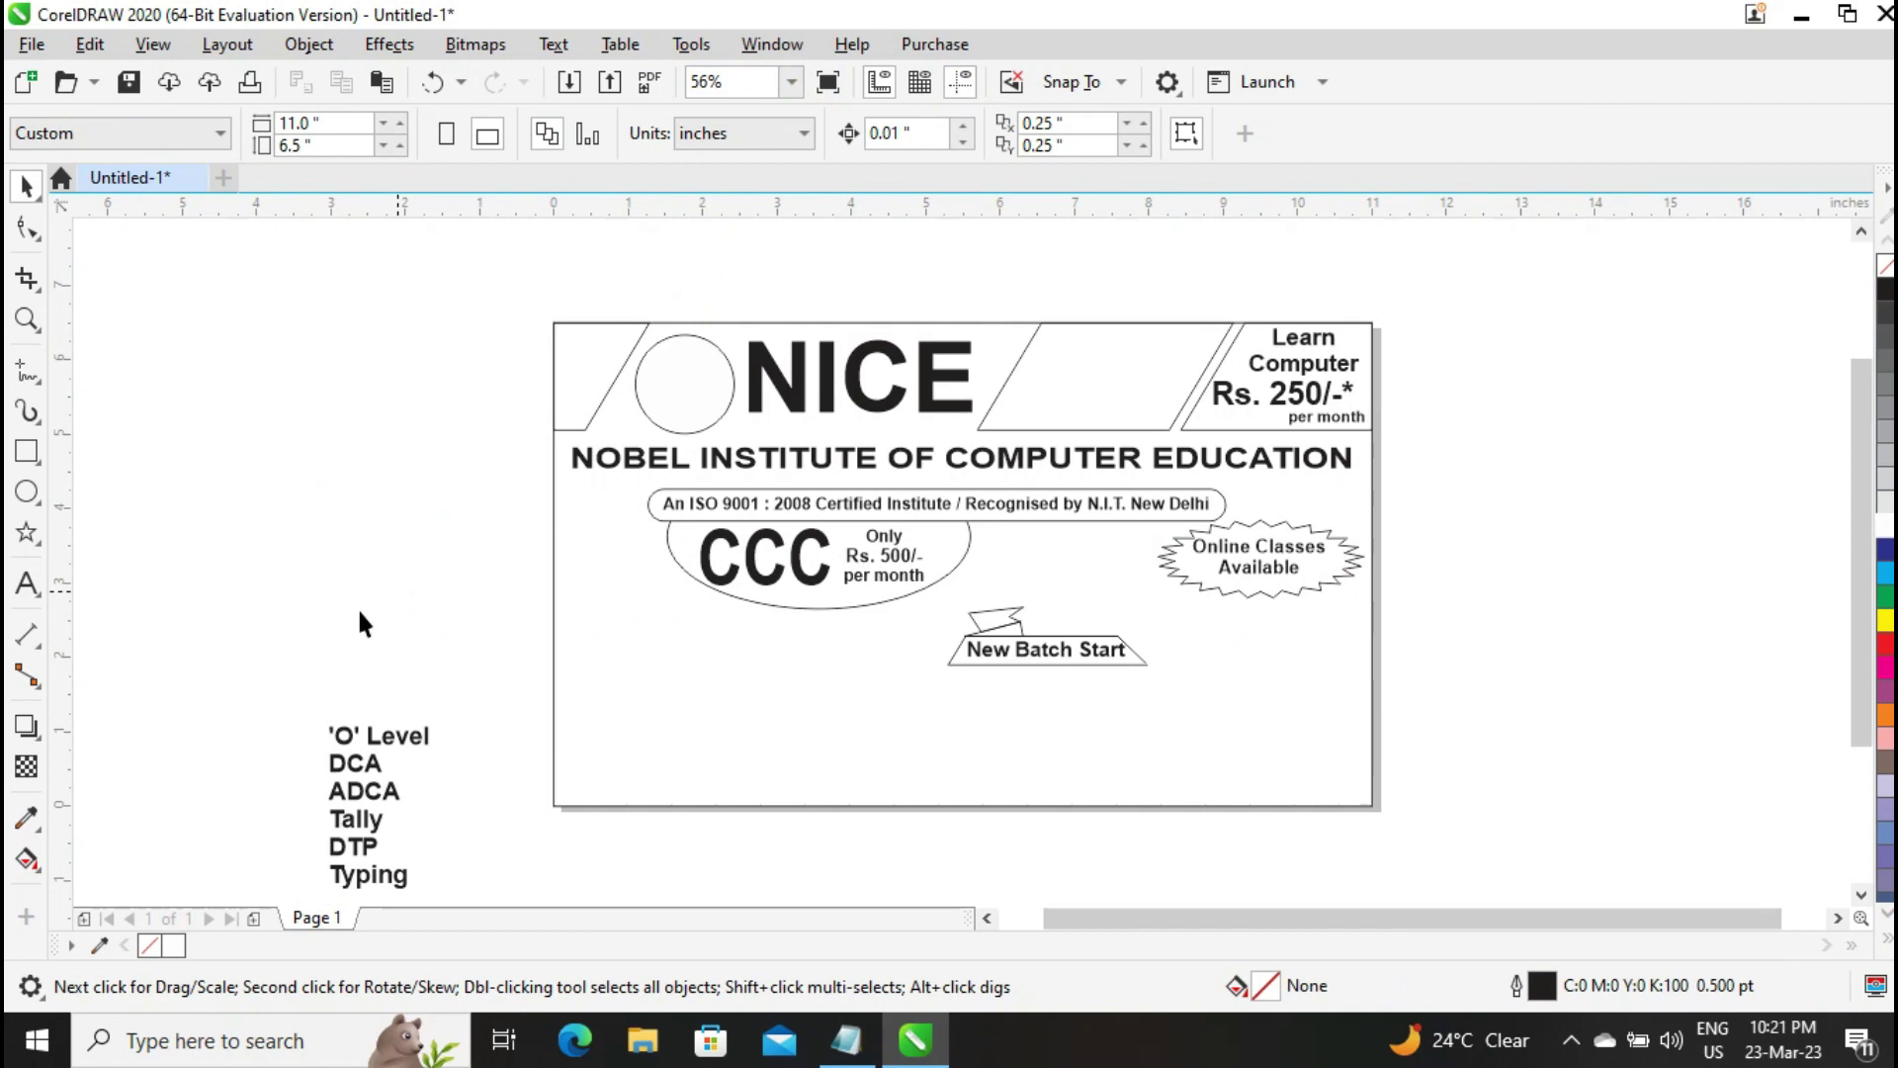
click(26, 451)
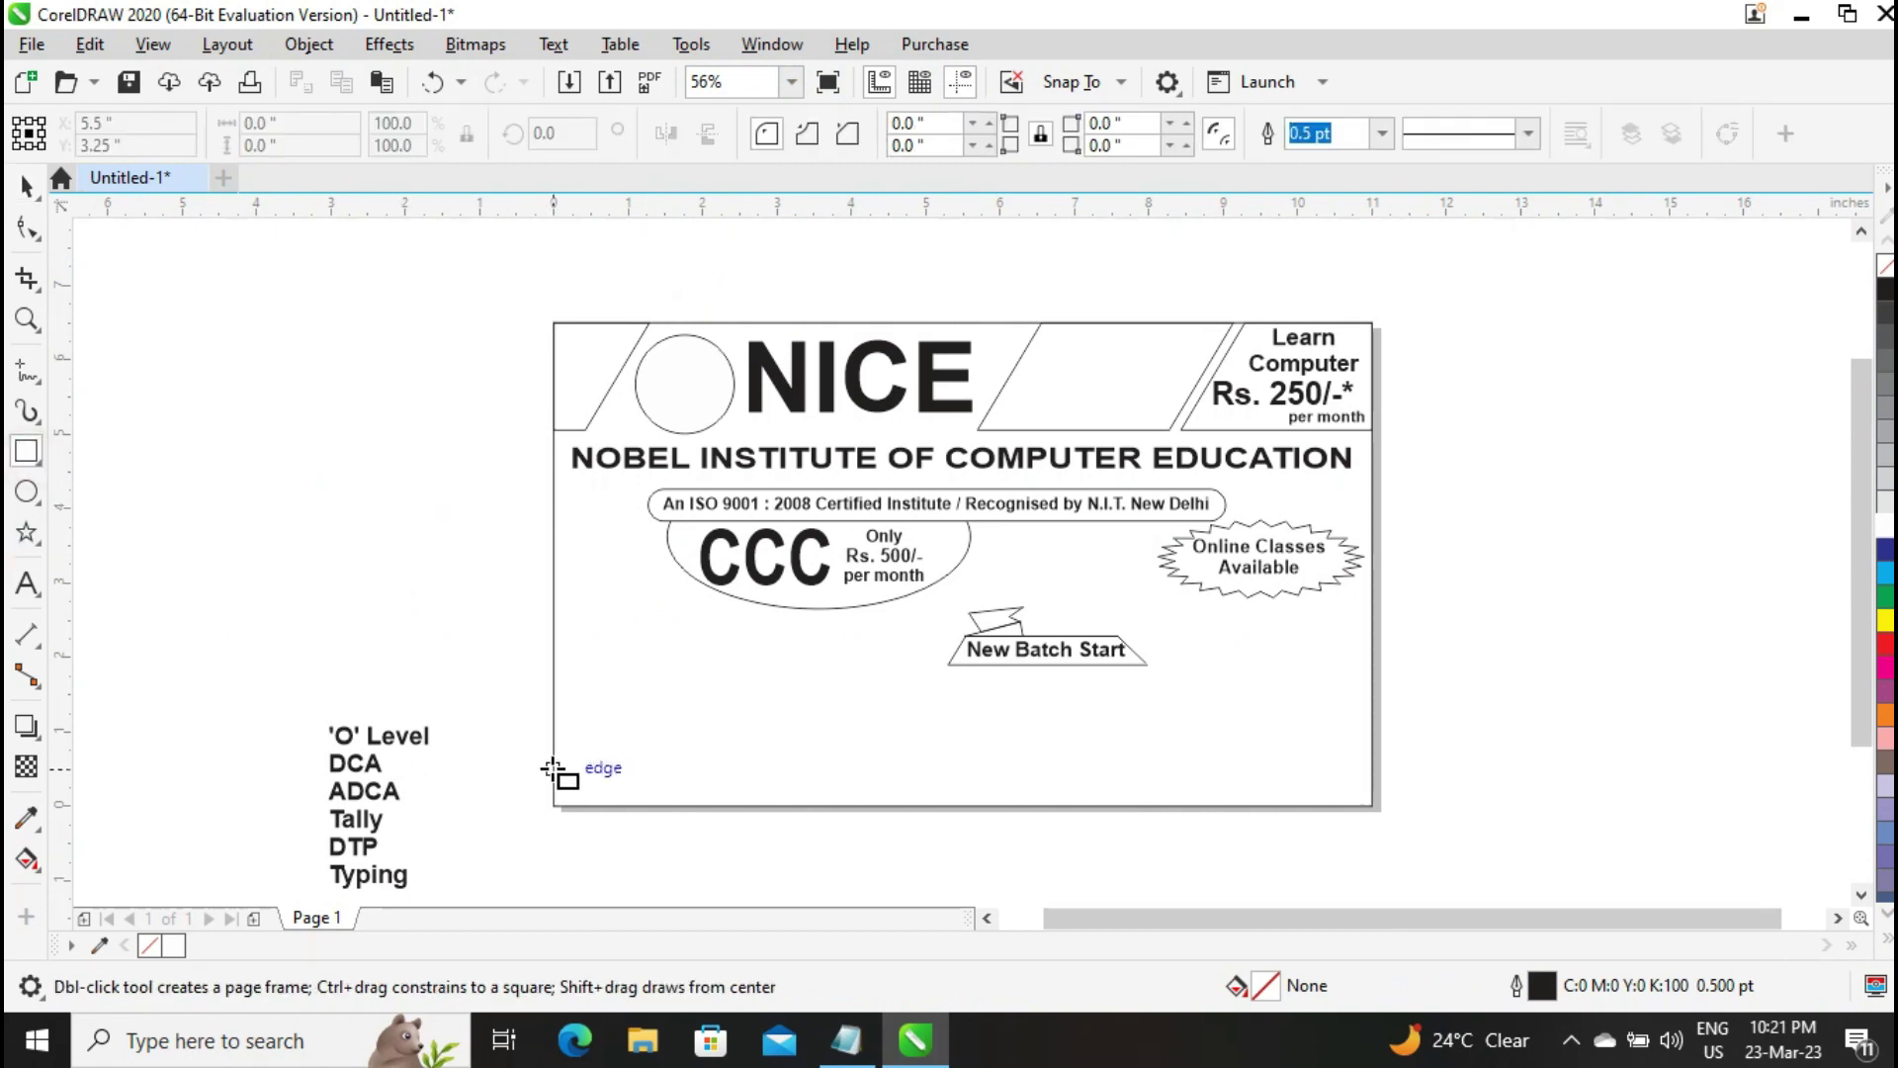
drag(552, 765, 1370, 806)
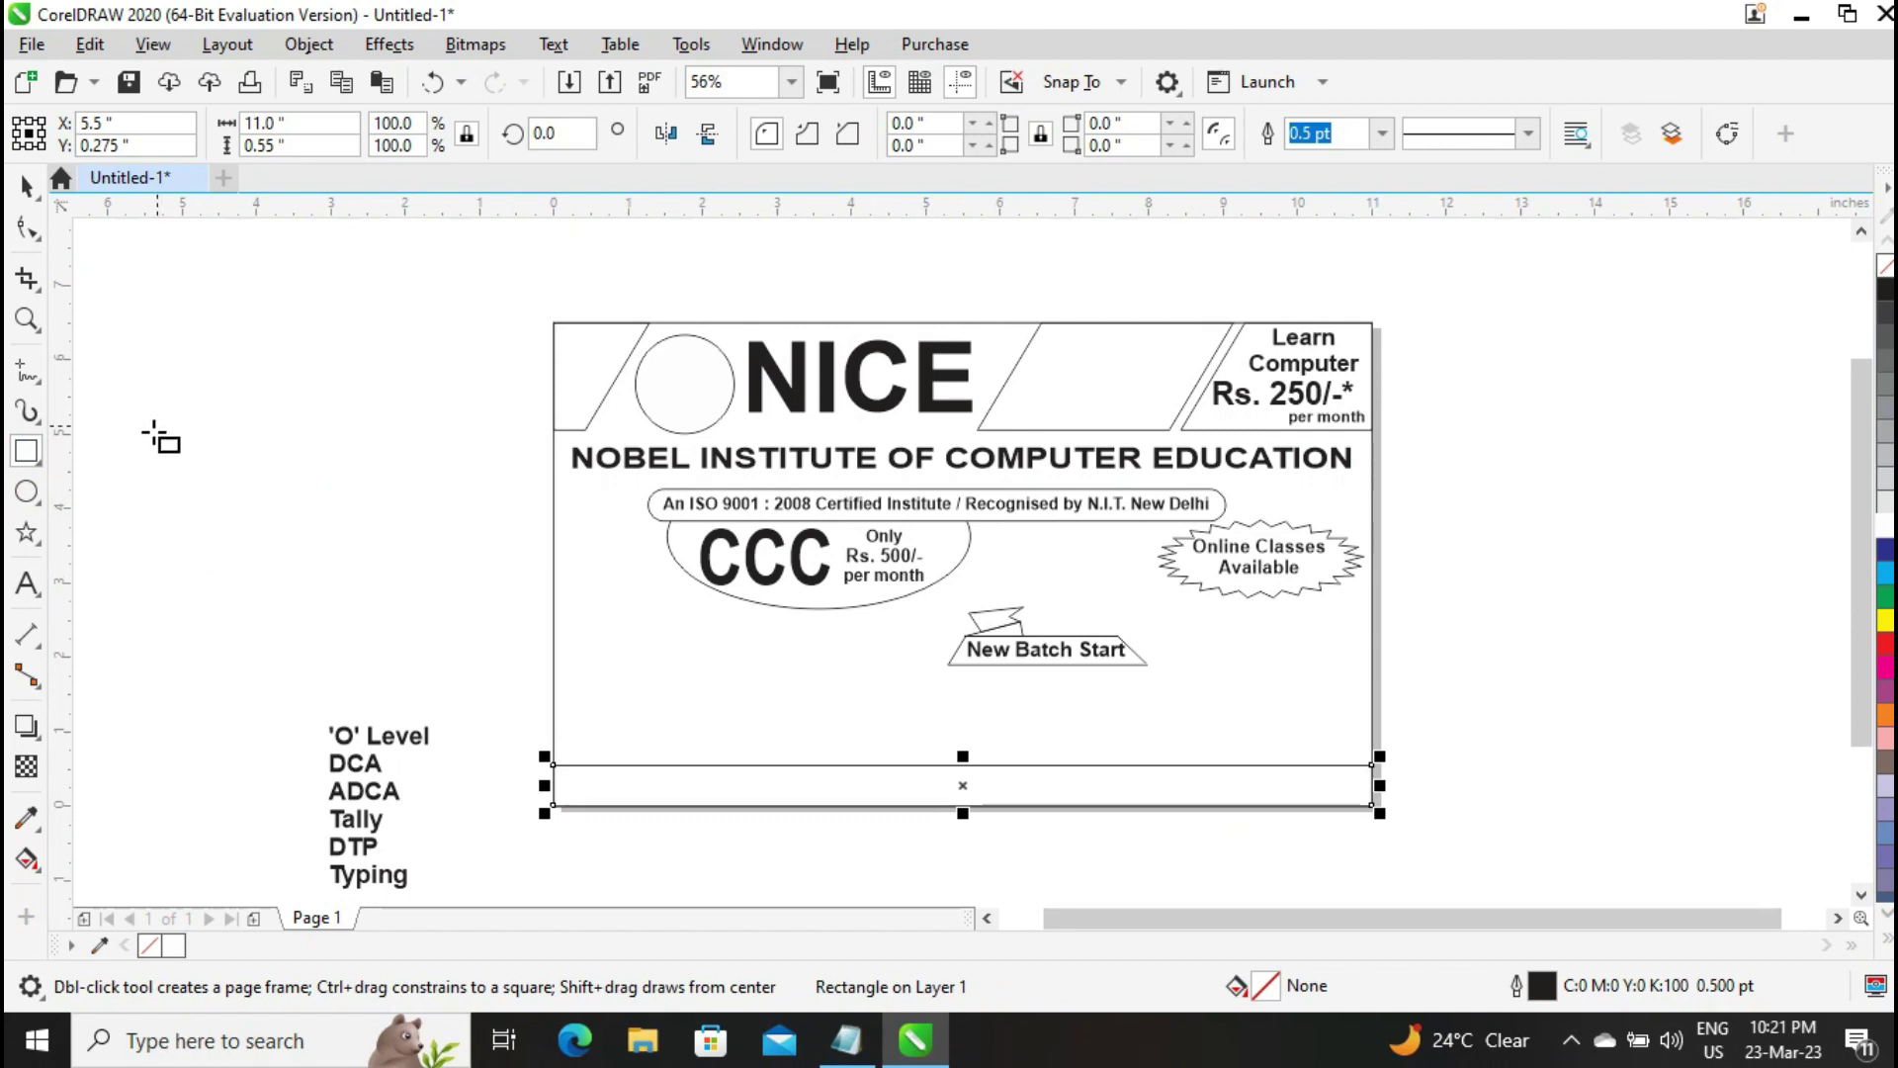
Draw a slanted two-point line across the footer bar, slightly right of its middle
click(43, 383)
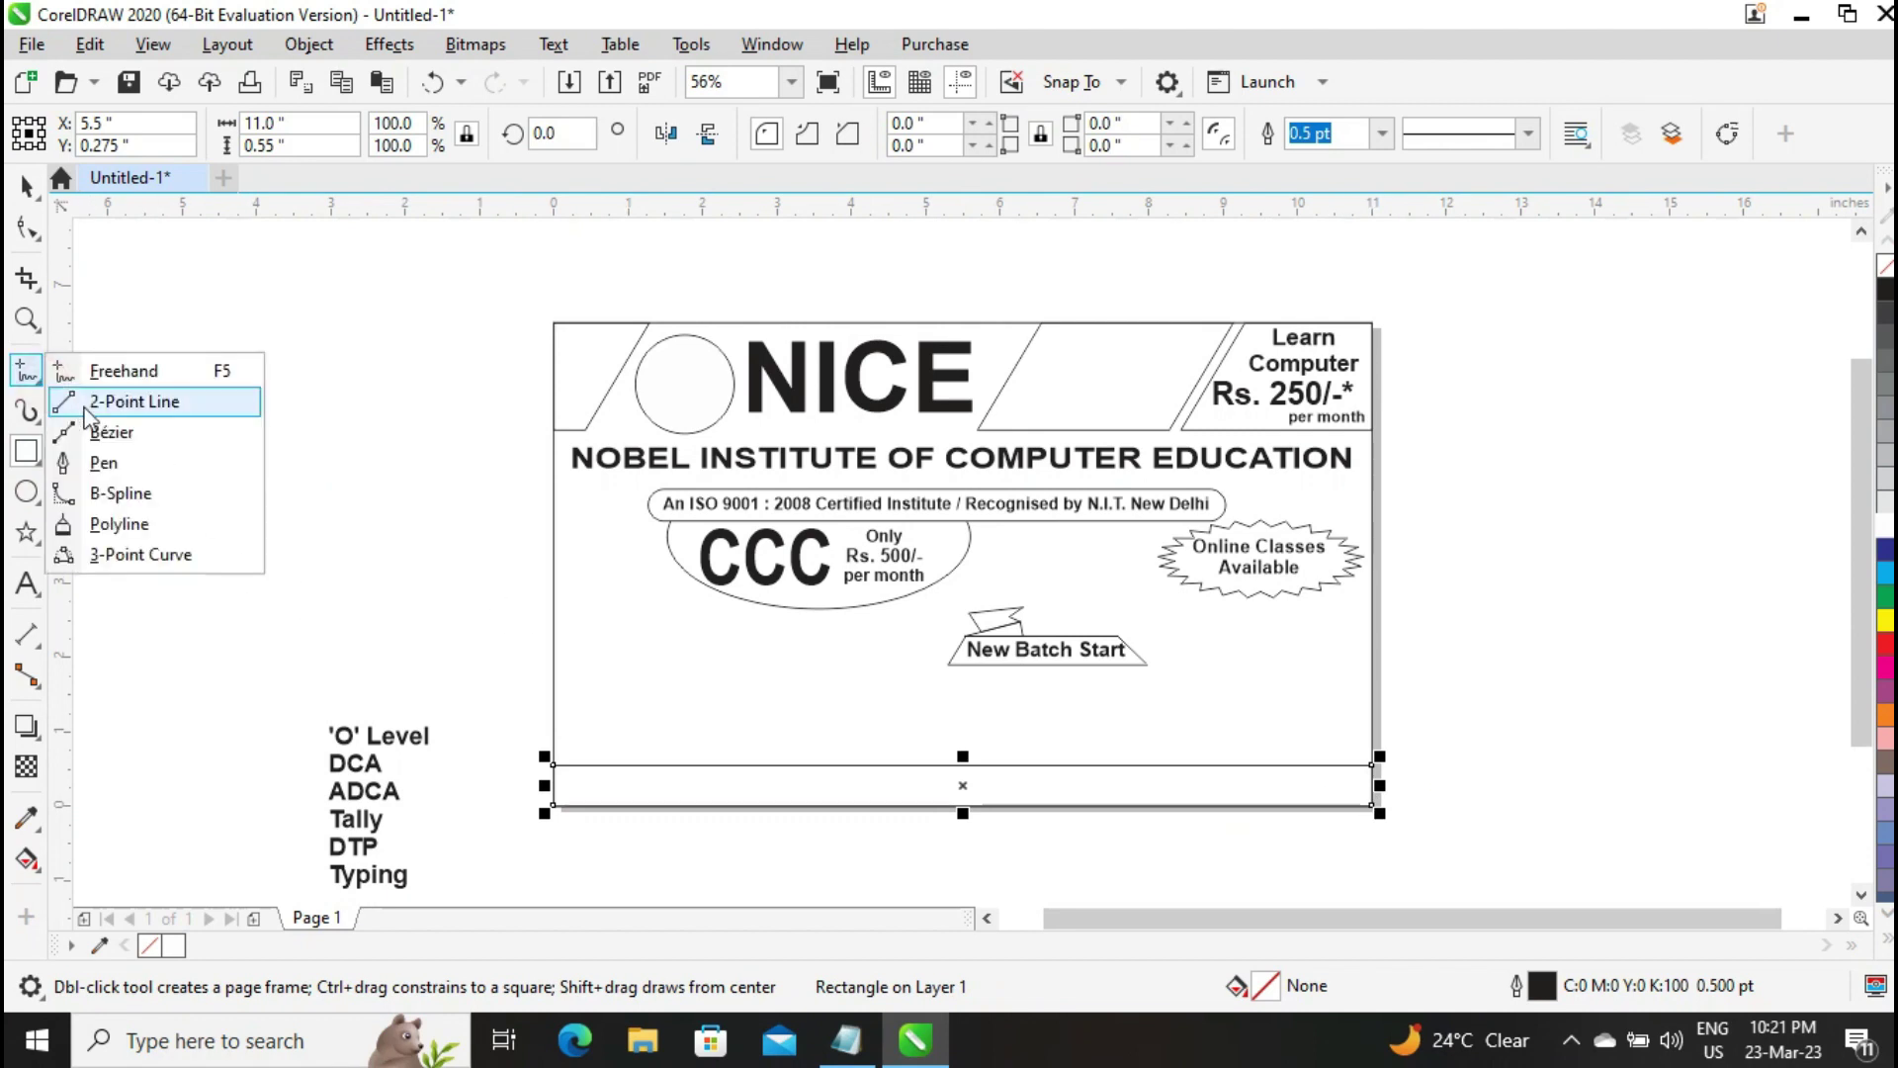
click(109, 400)
drag(1066, 764, 1036, 806)
key(ctrl+z)
Fill both sections of the footer bar with blue-grey (C40 M20 Y0 K40) using Smart Fill
click(30, 871)
click(118, 889)
click(687, 776)
click(1285, 775)
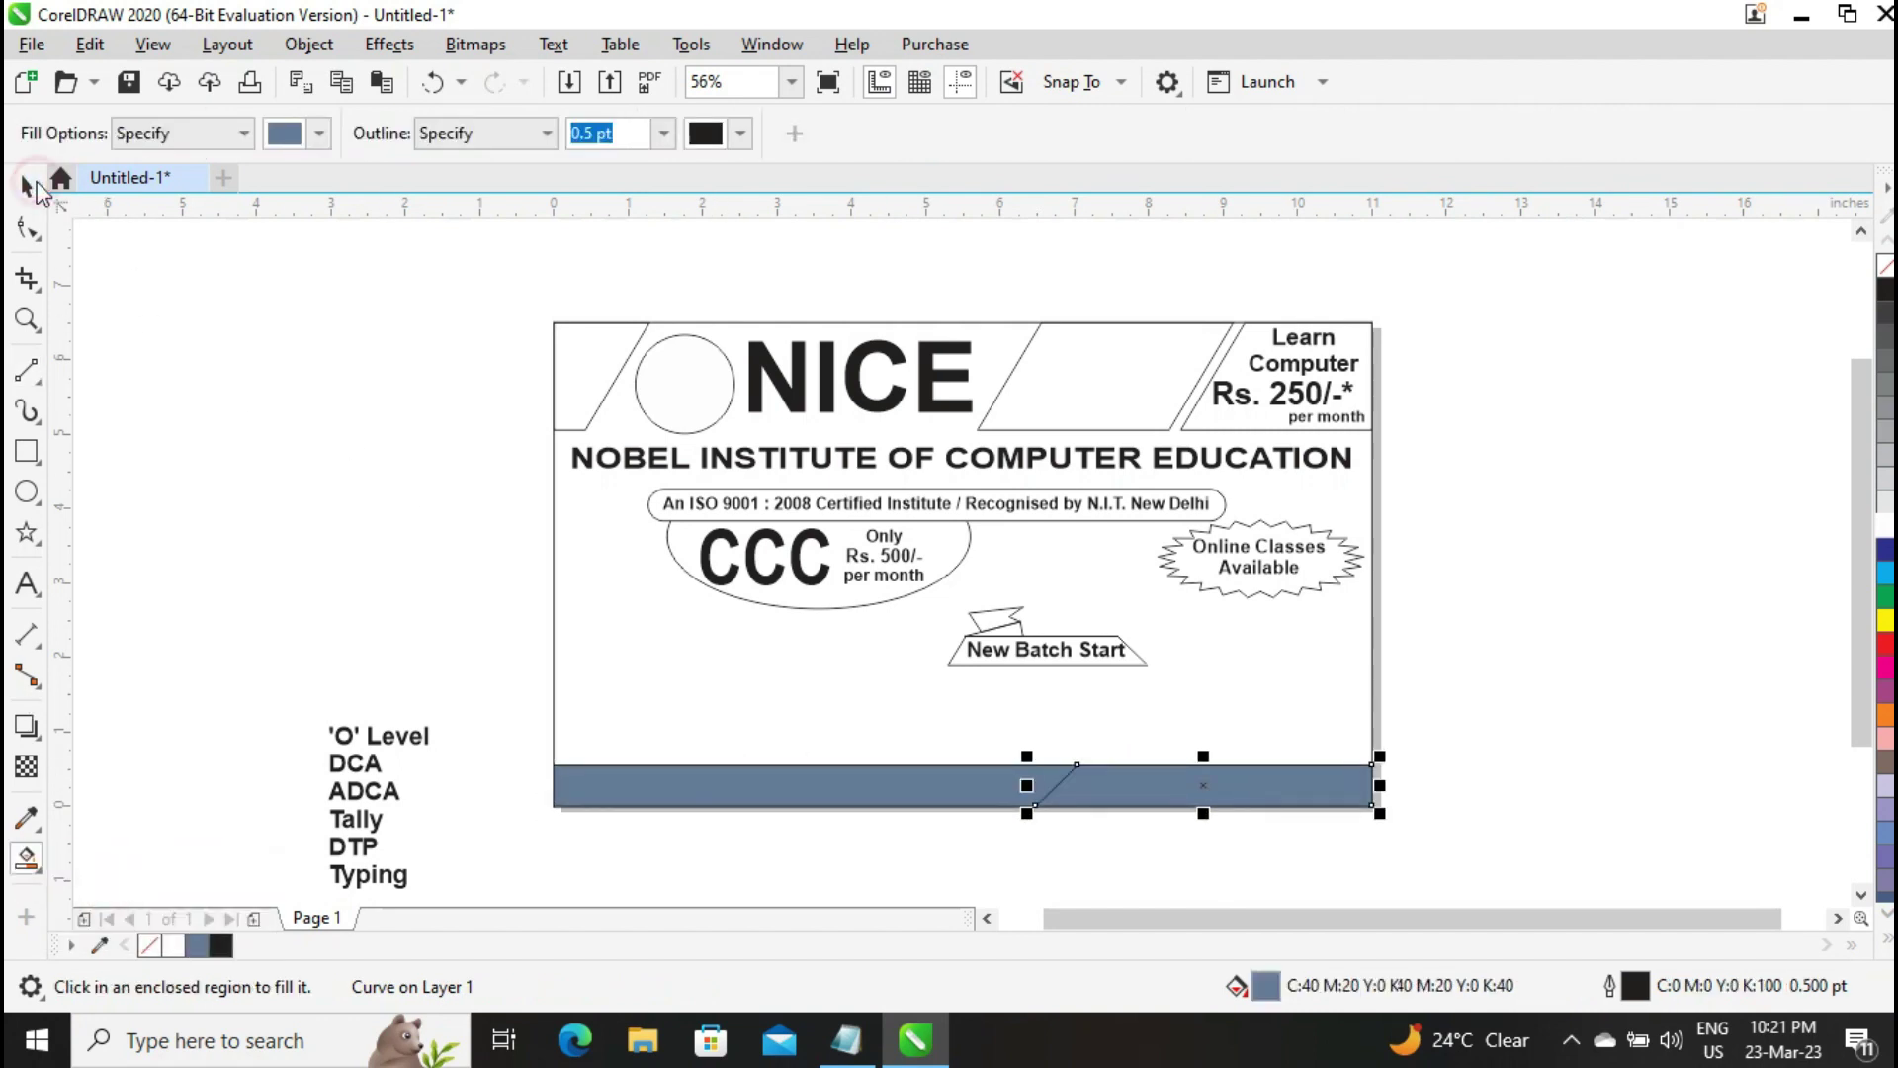
Move the two filled footer pieces below the page and delete the original rectangle and slanted line
click(27, 185)
shift+click(742, 788)
drag(742, 789, 749, 856)
click(800, 775)
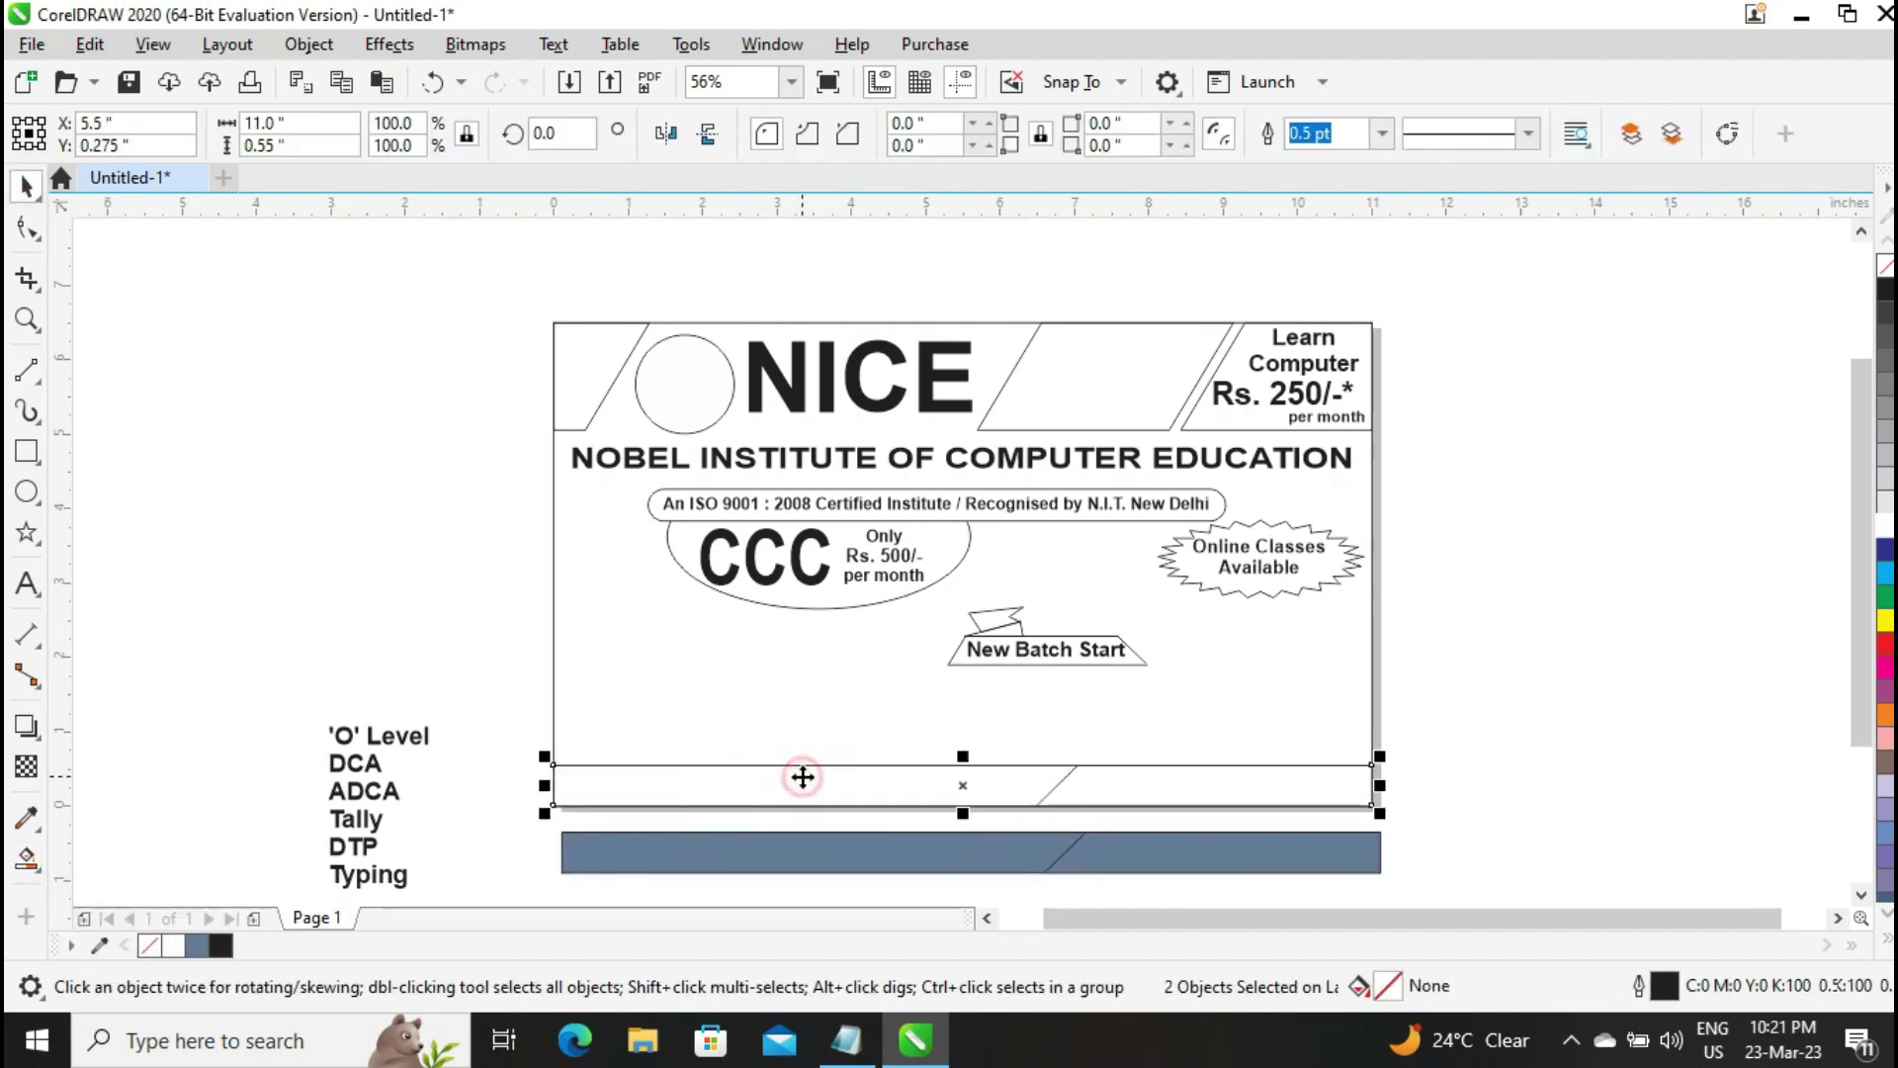
key(Delete)
click(1064, 778)
key(Delete)
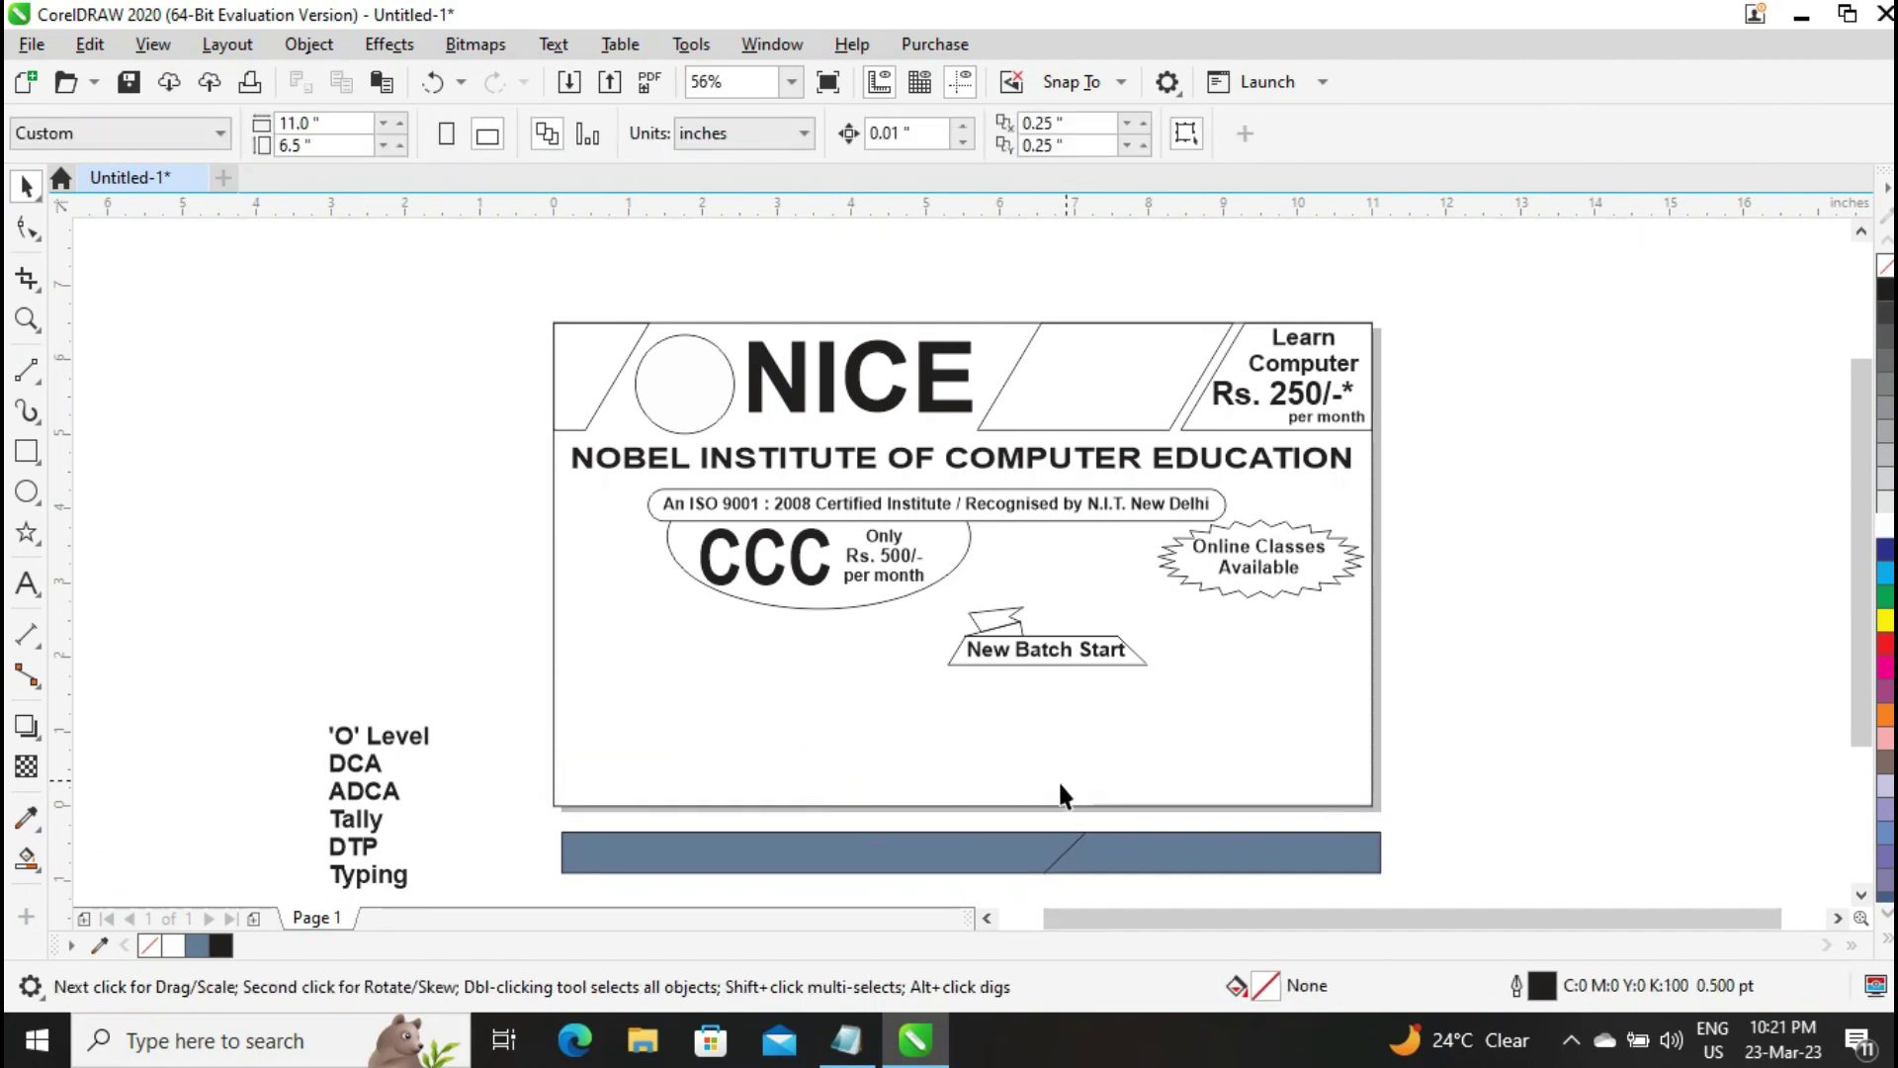
Move the two filled pieces back to the foot of the page and bottom-align them with the page frame
click(1022, 861)
shift+click(1156, 863)
drag(969, 852, 961, 786)
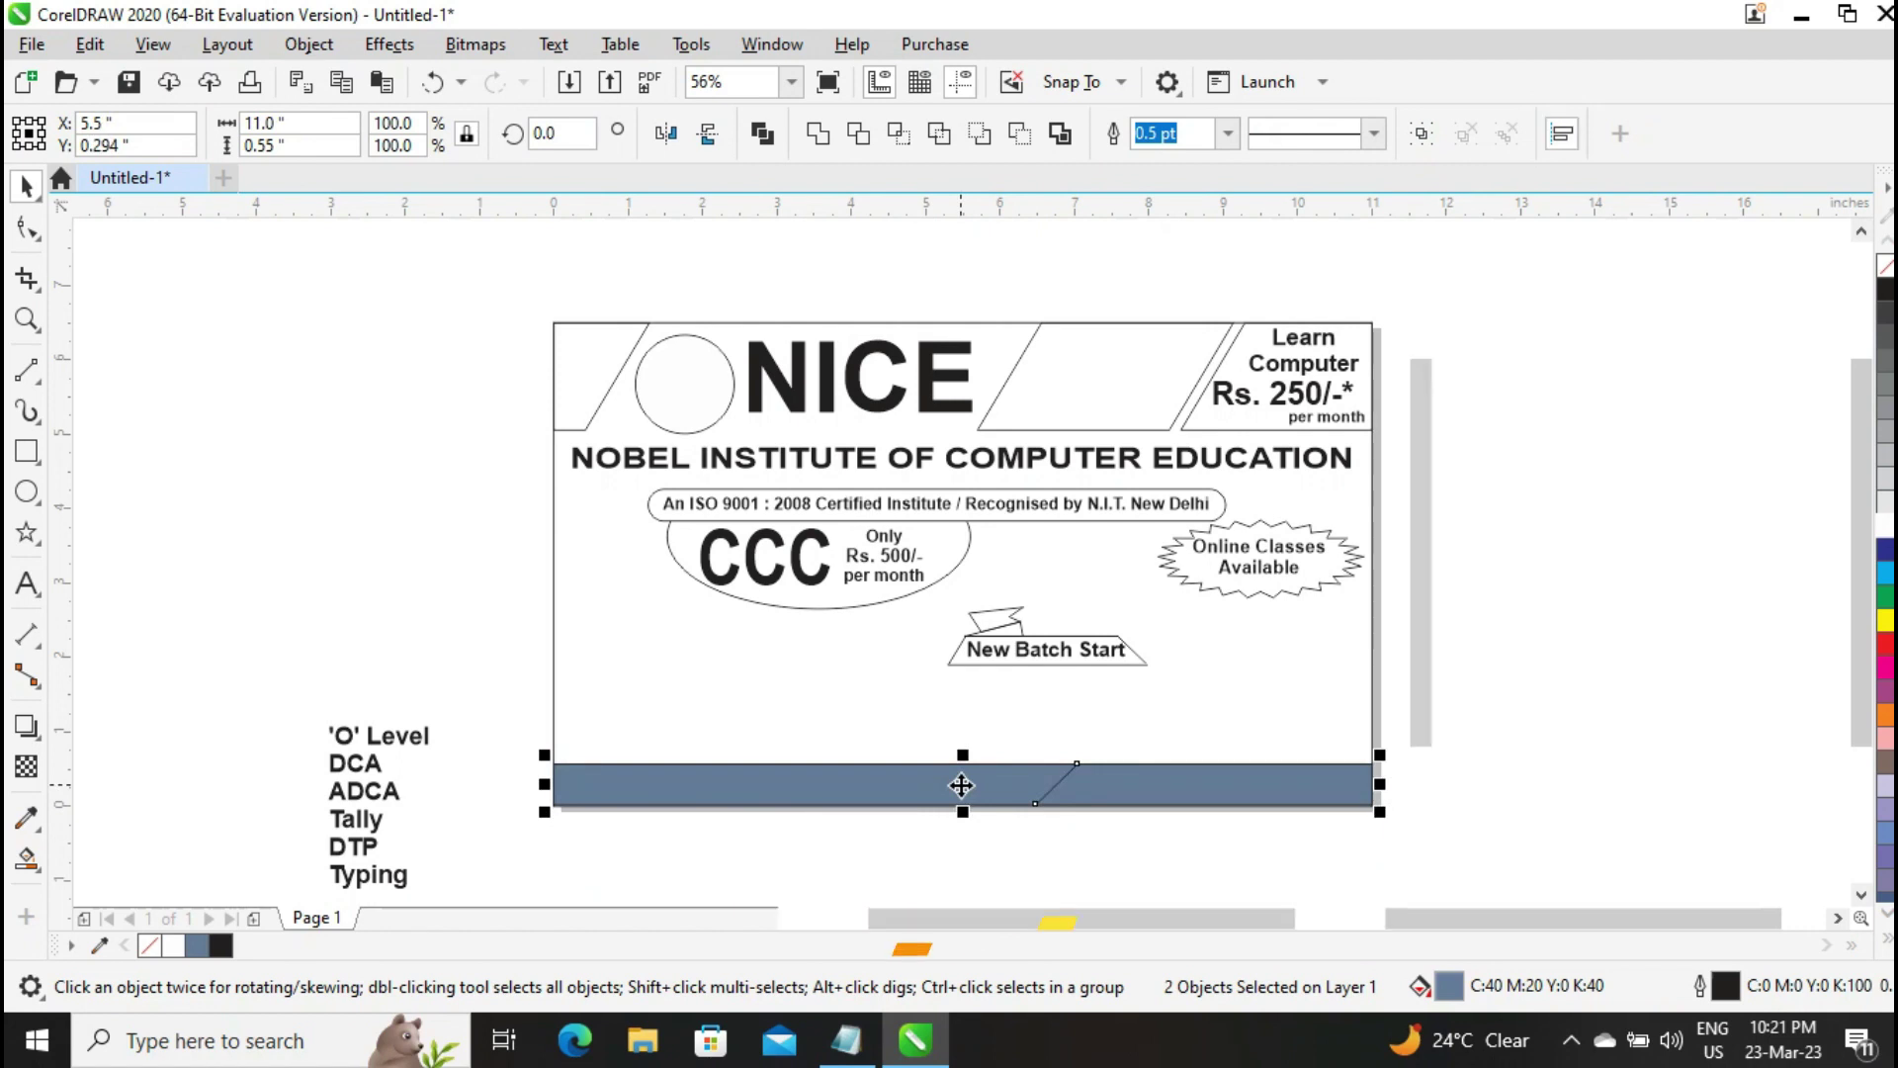
key(ctrl+shift+a)
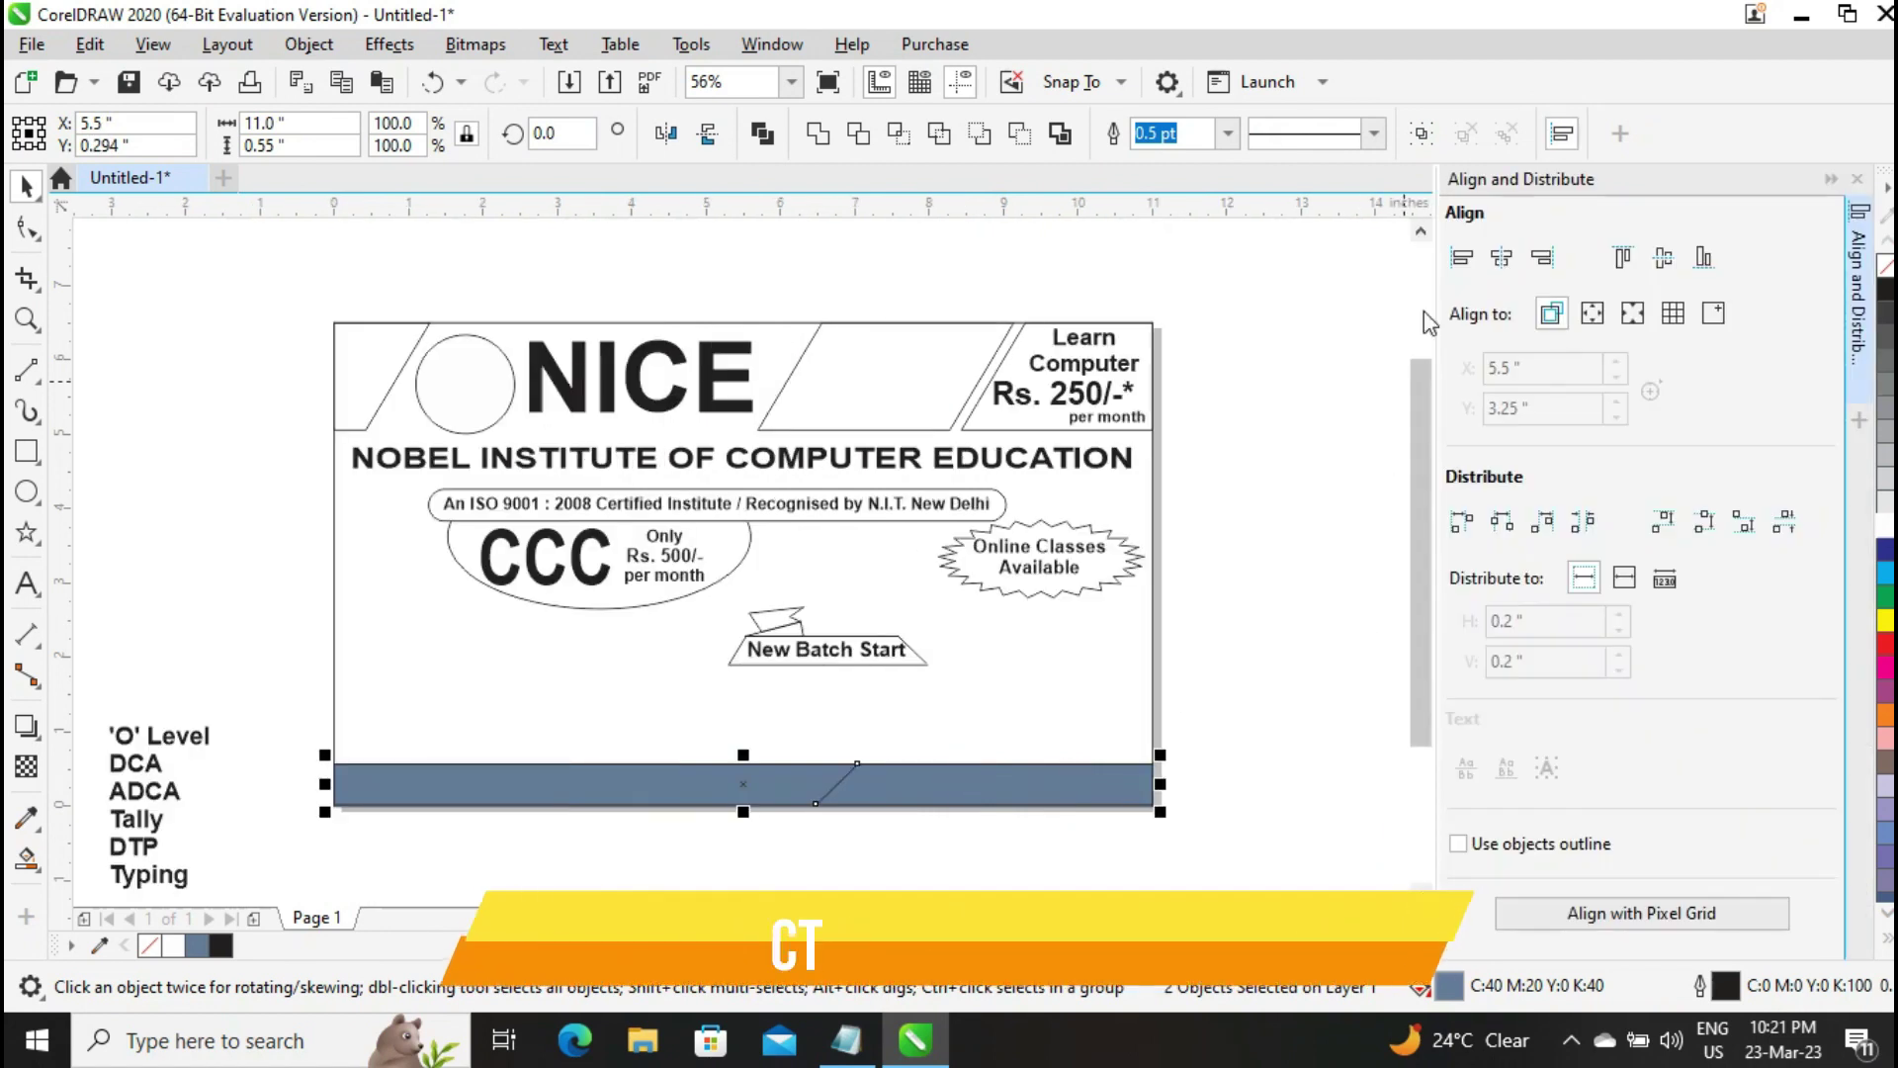
click(1703, 259)
shift+click(1042, 665)
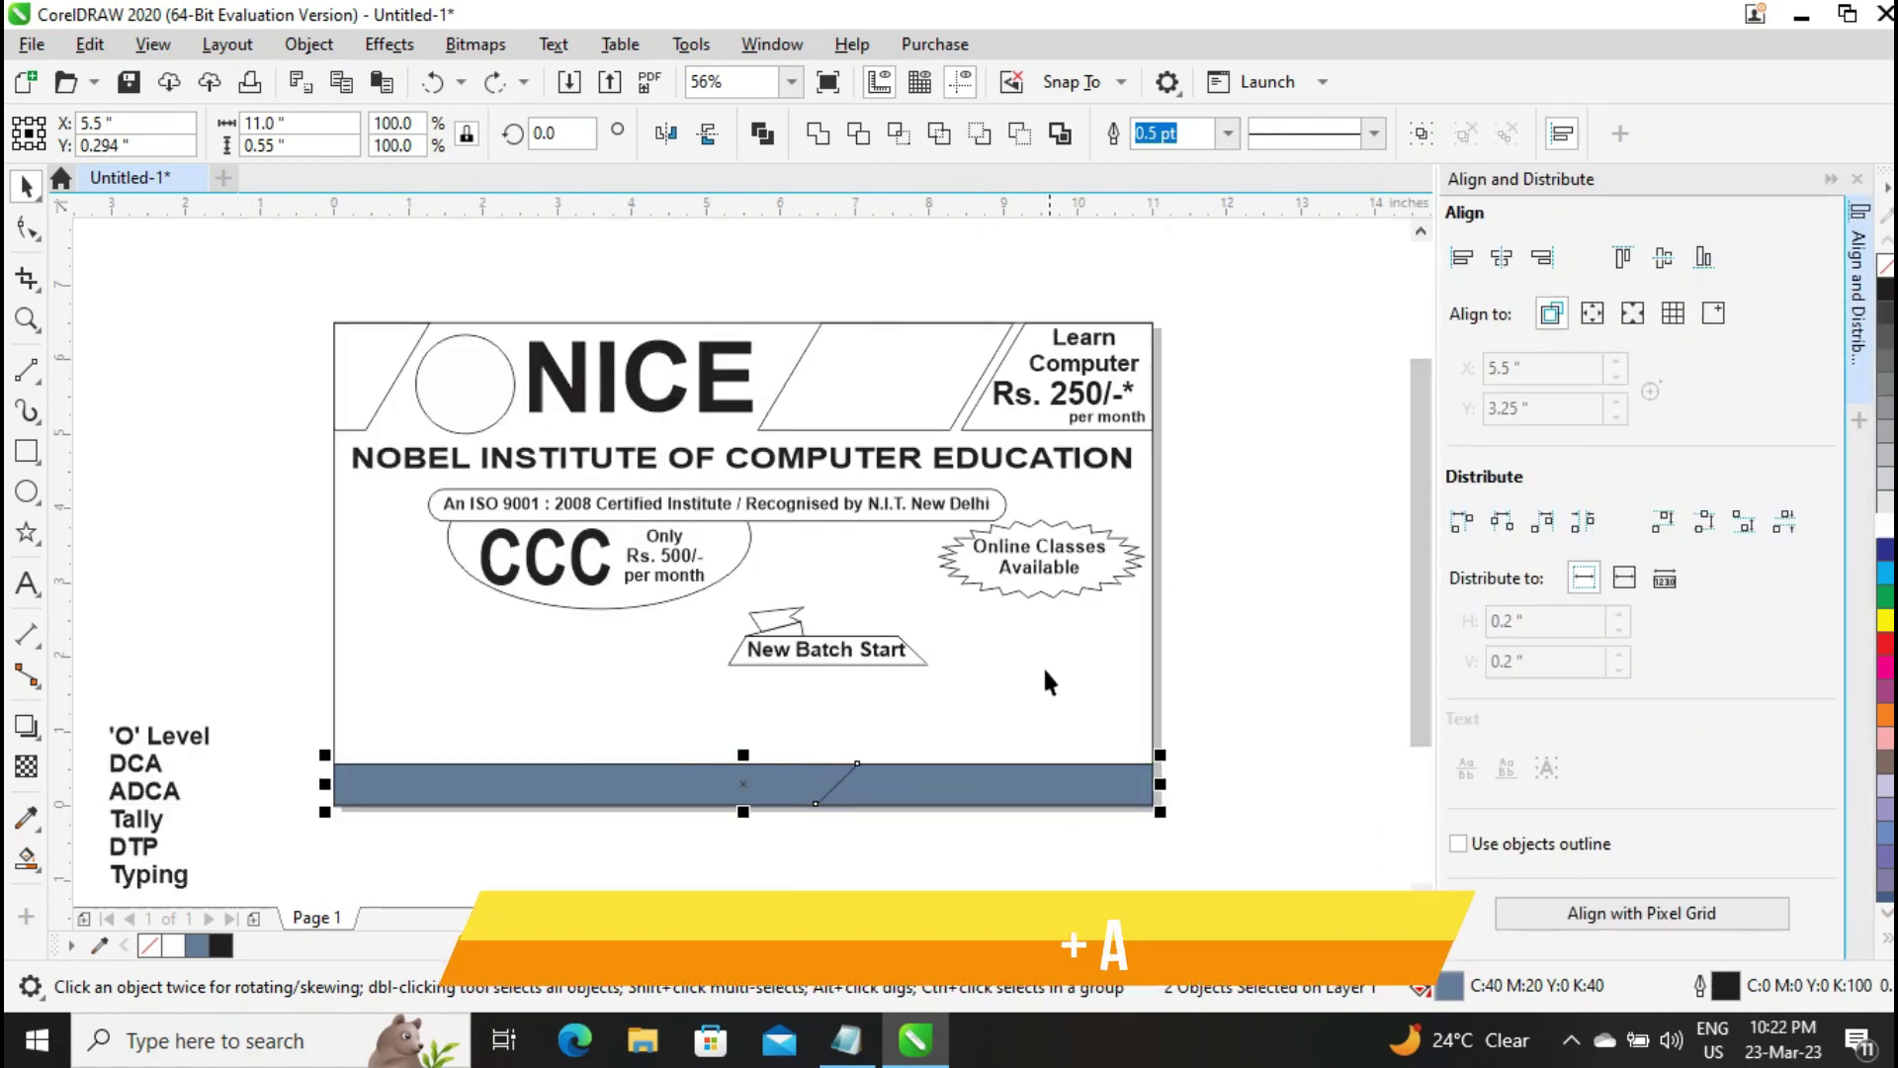
click(1857, 179)
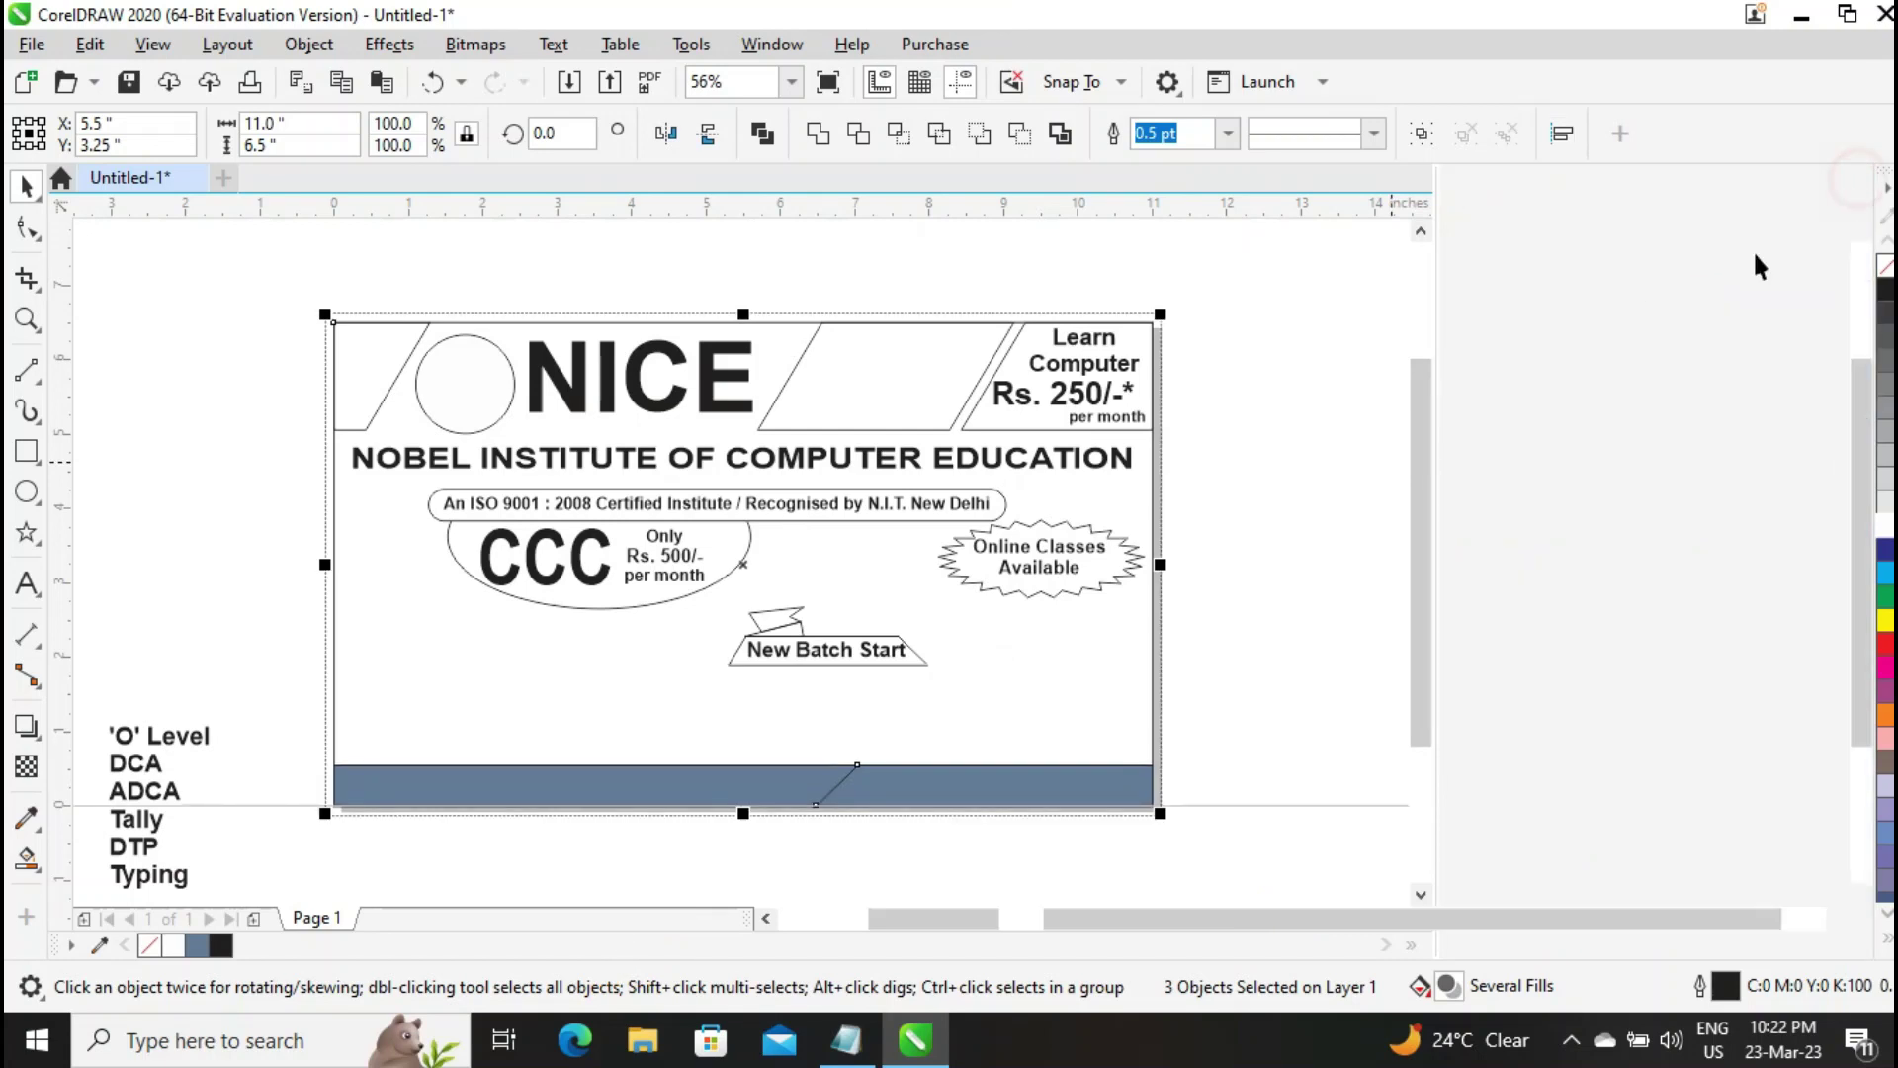
click(1462, 542)
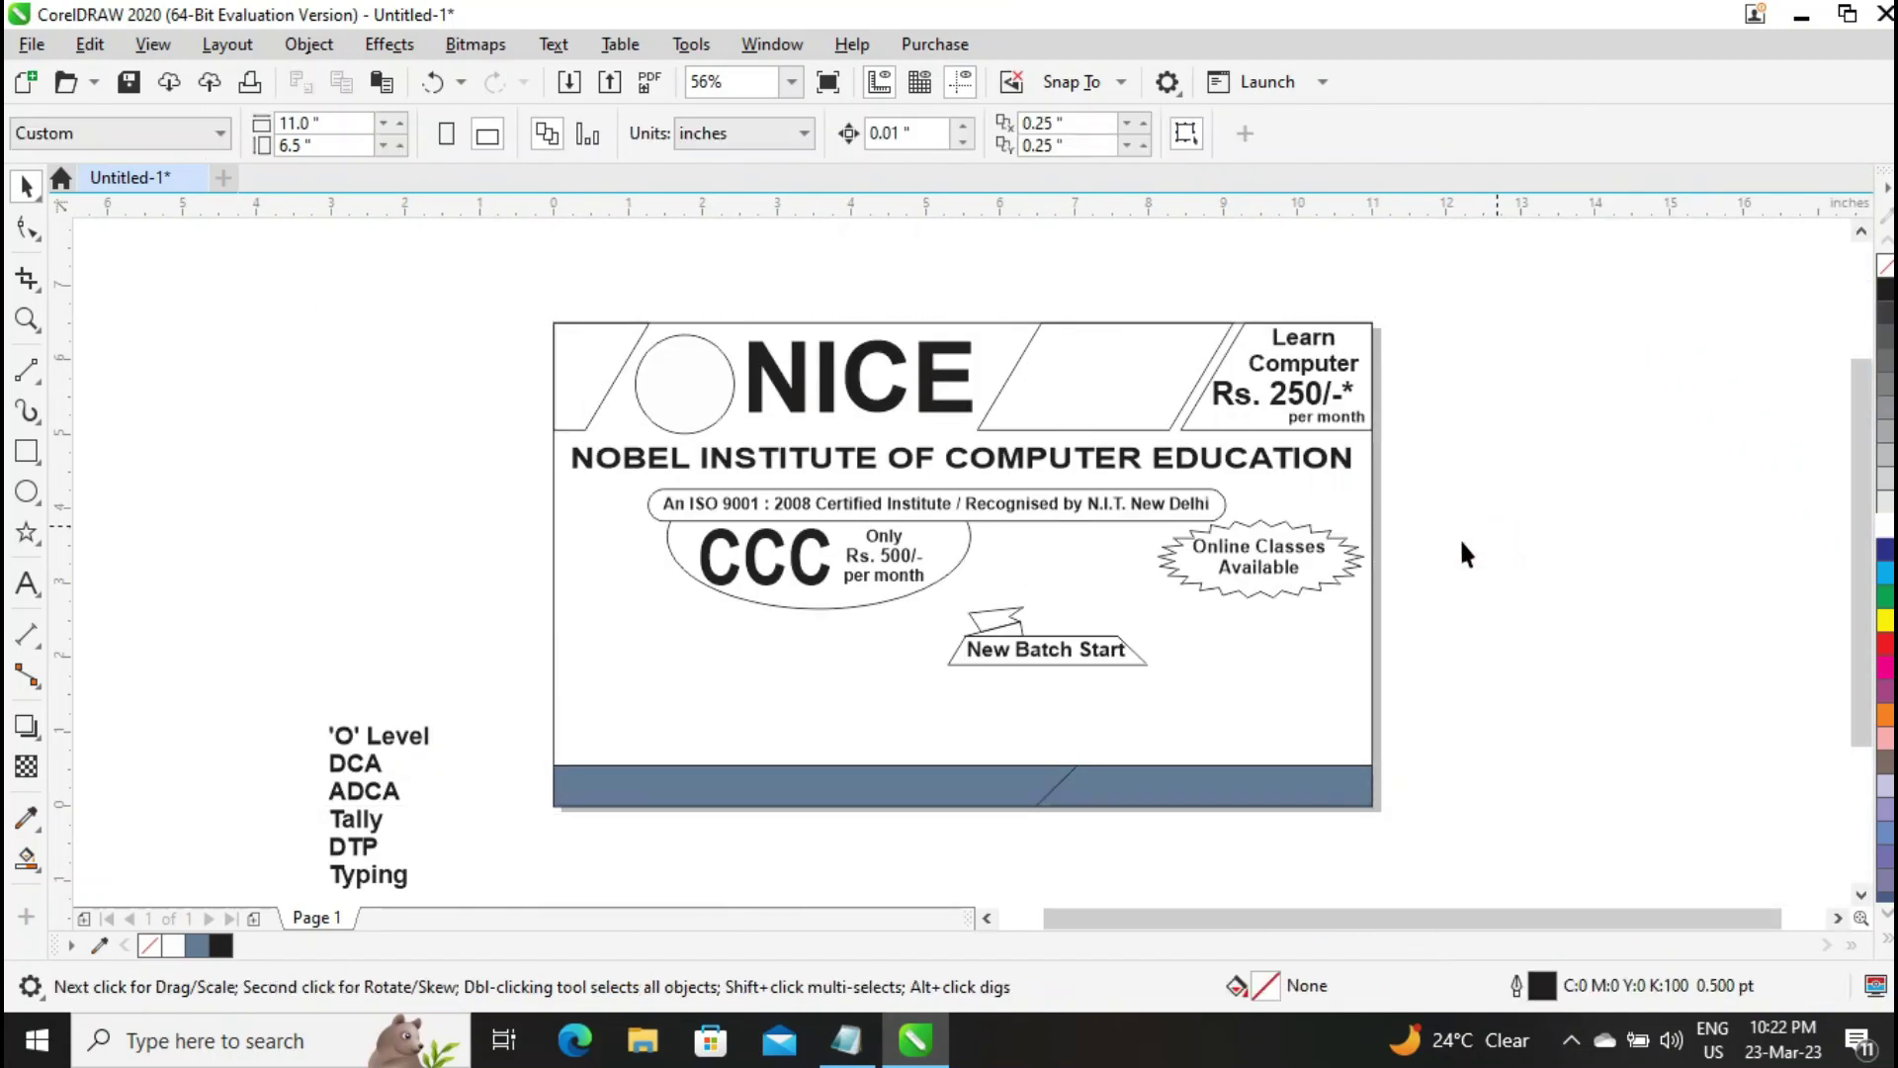
Draw a rectangle about 2.07 by 0.62 in on the empty area beside the page
click(409, 738)
click(235, 502)
click(26, 453)
drag(221, 487, 378, 535)
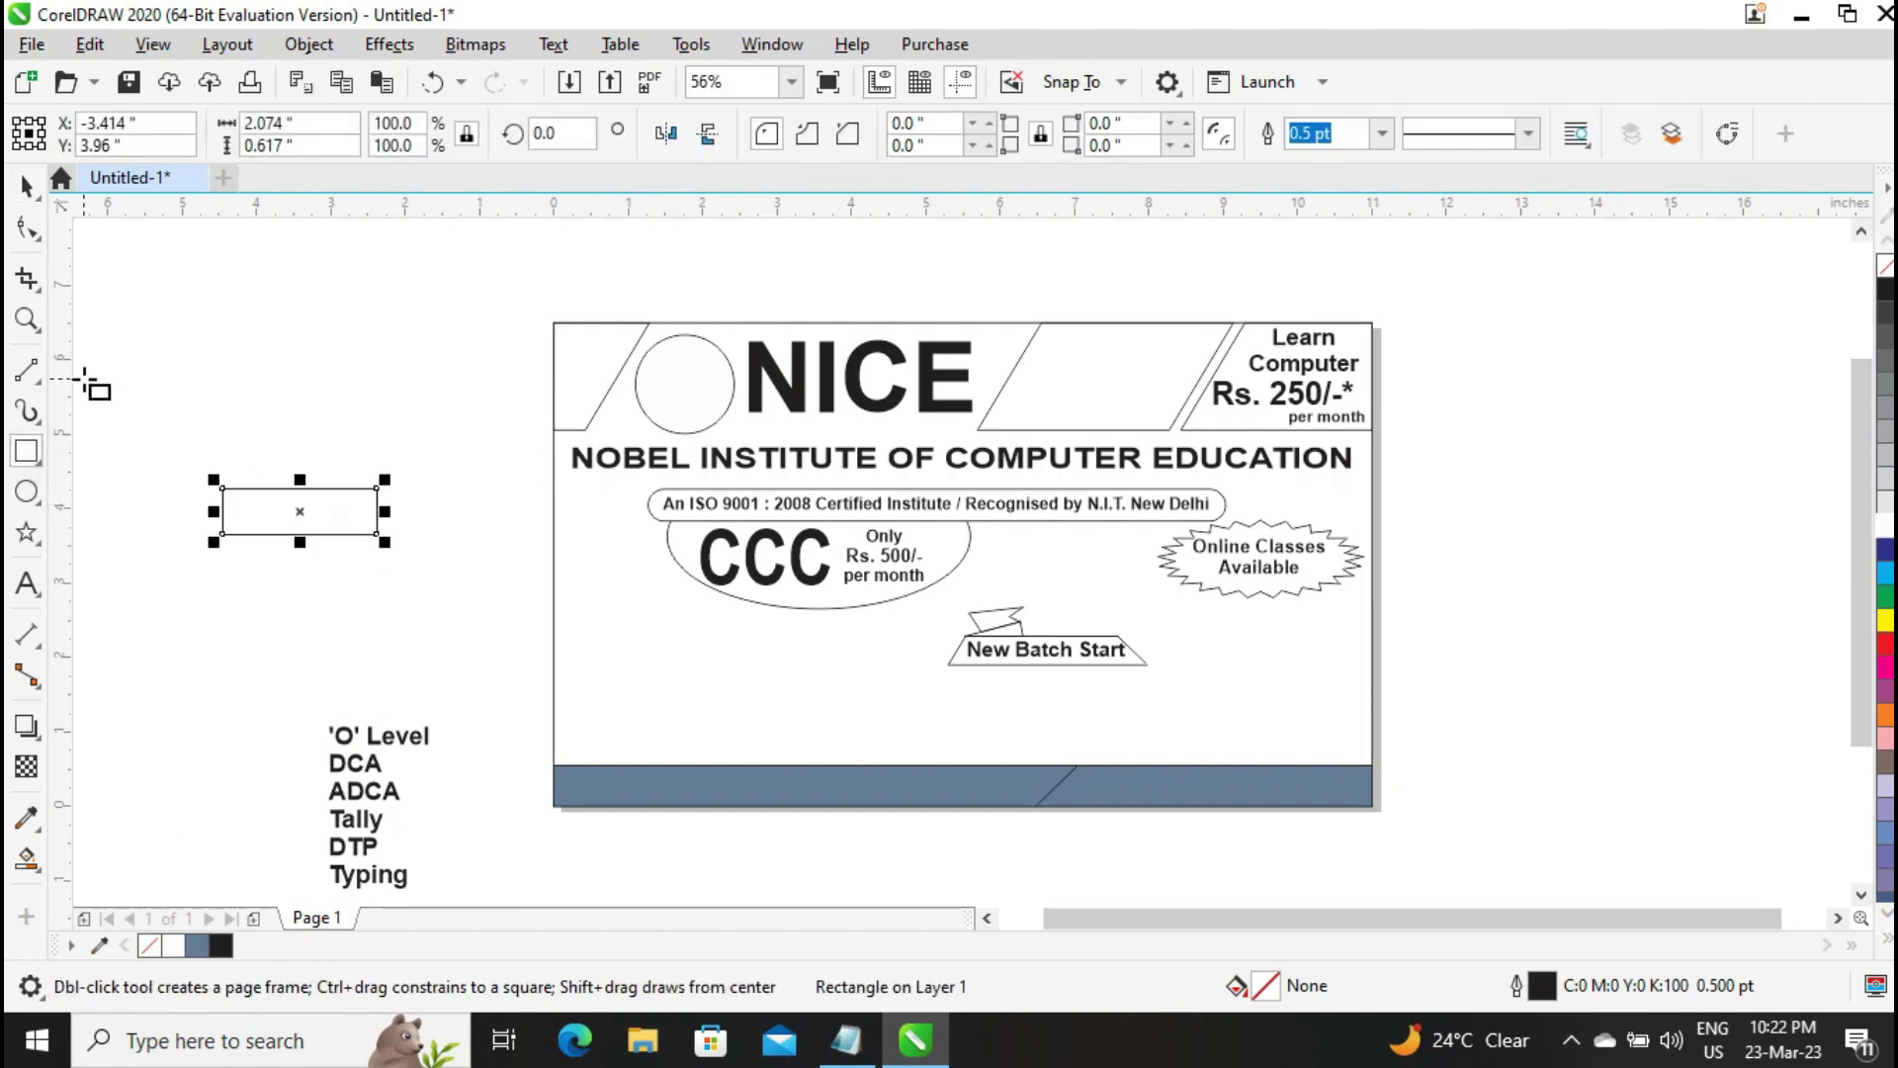
Round the rectangle's corners to about 0.13 in and place it below the "New Batch Start" trapezoid
click(27, 229)
drag(223, 500, 1052, 697)
click(27, 186)
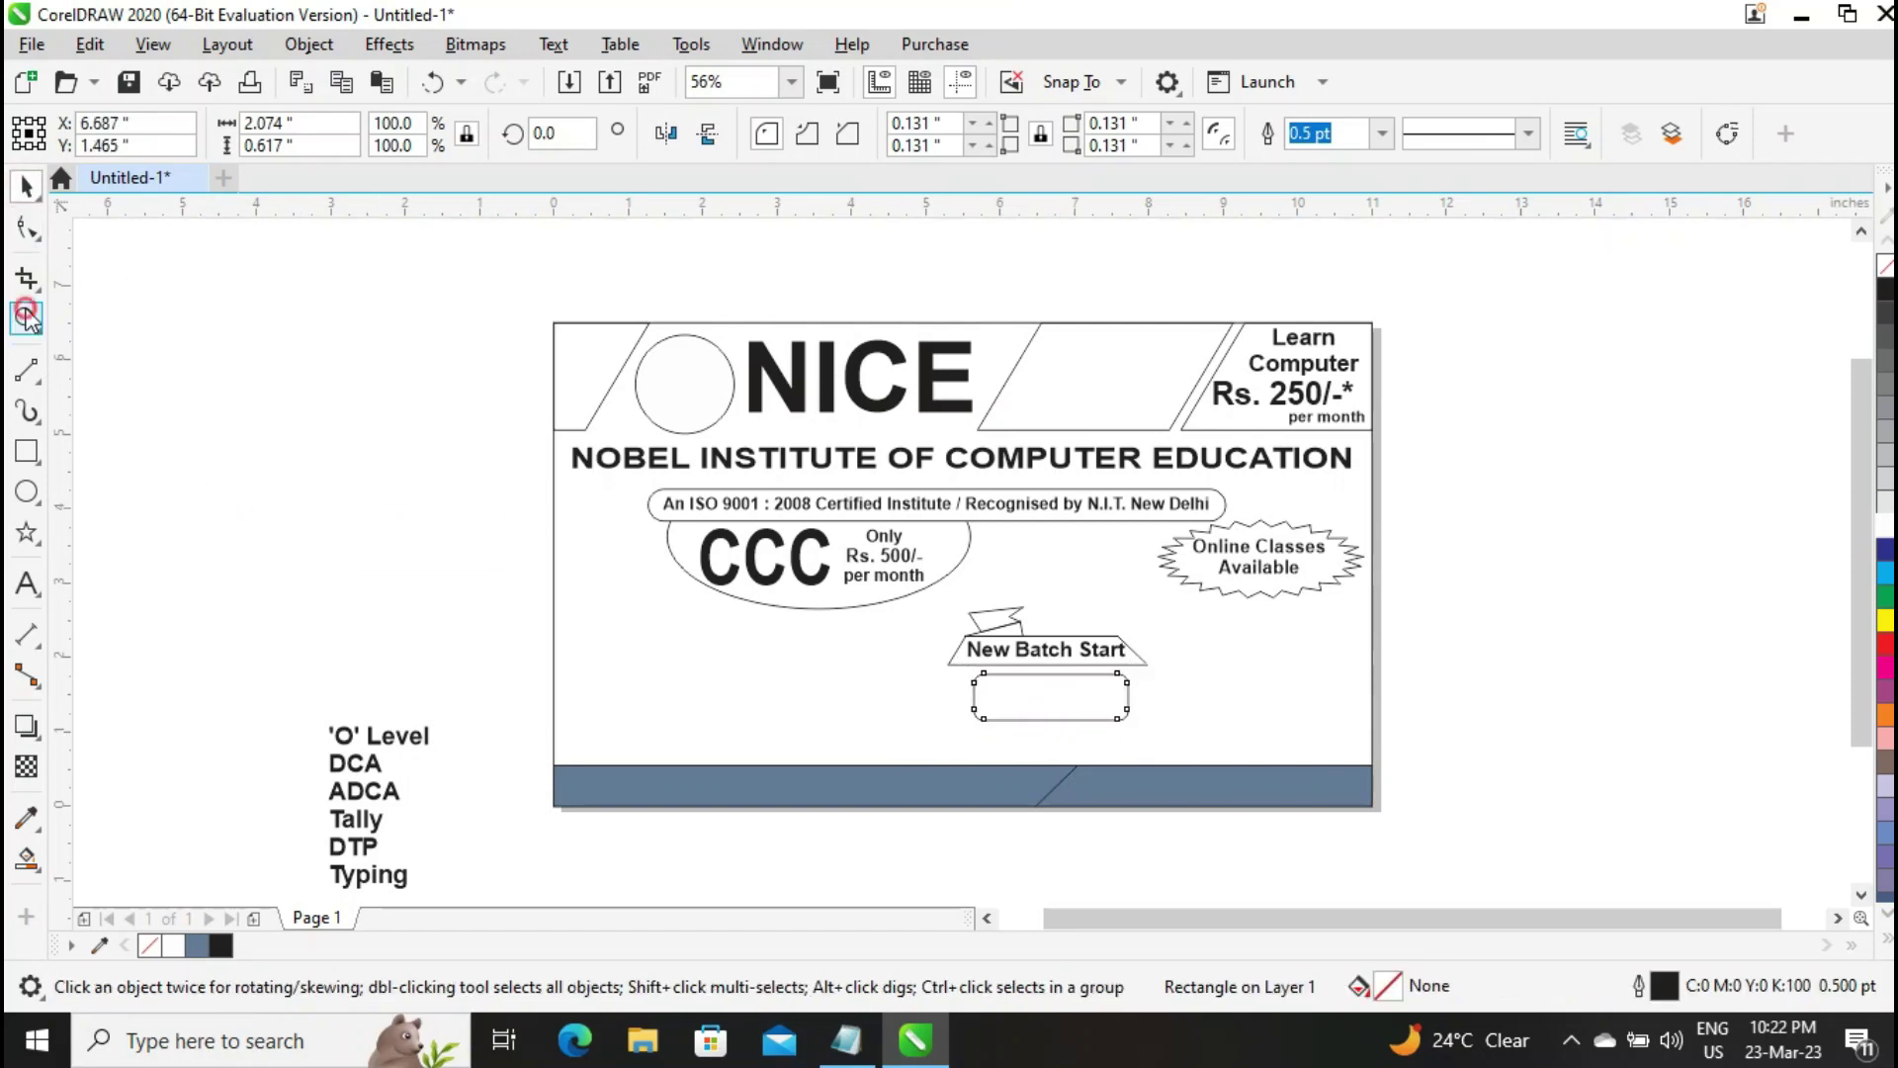
Narrow the rounded rectangle to about 1.7 in from its right side
click(26, 318)
drag(1411, 645, 947, 714)
drag(949, 780, 949, 780)
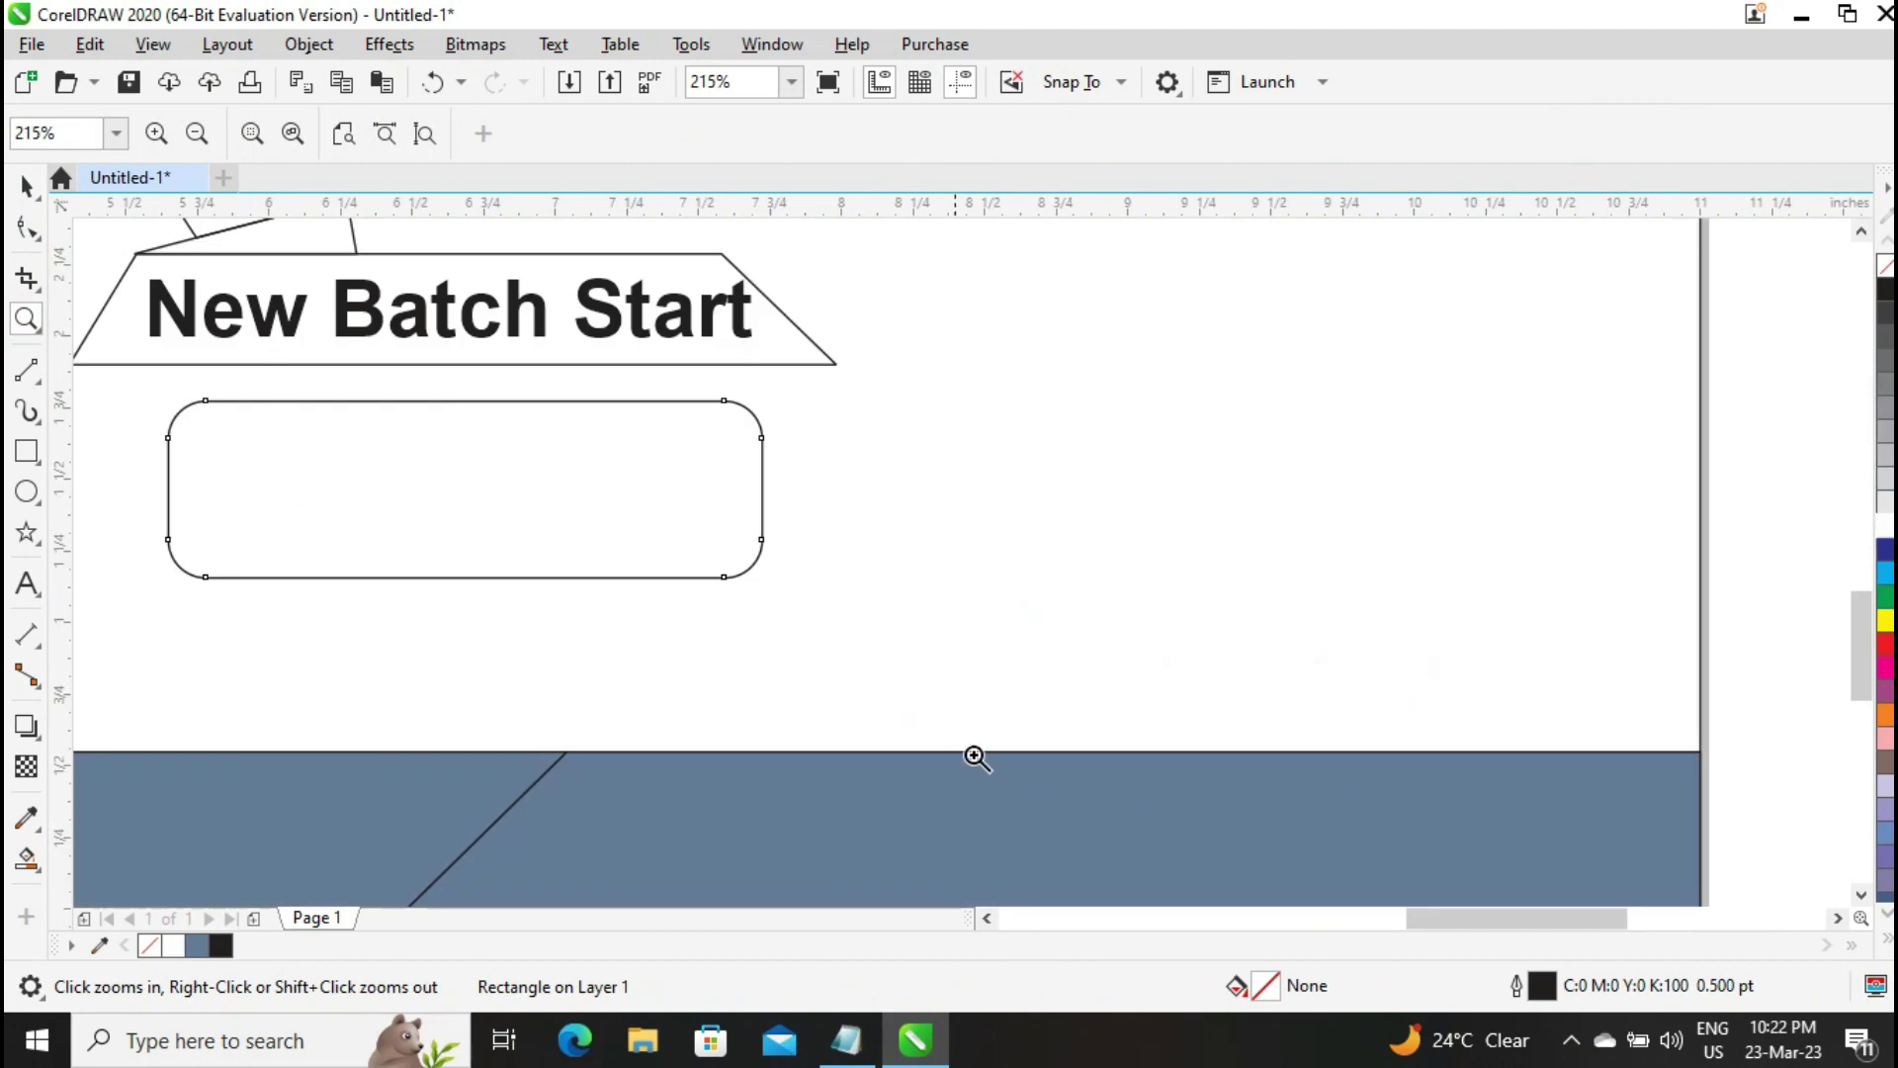
key(space)
drag(774, 490, 665, 487)
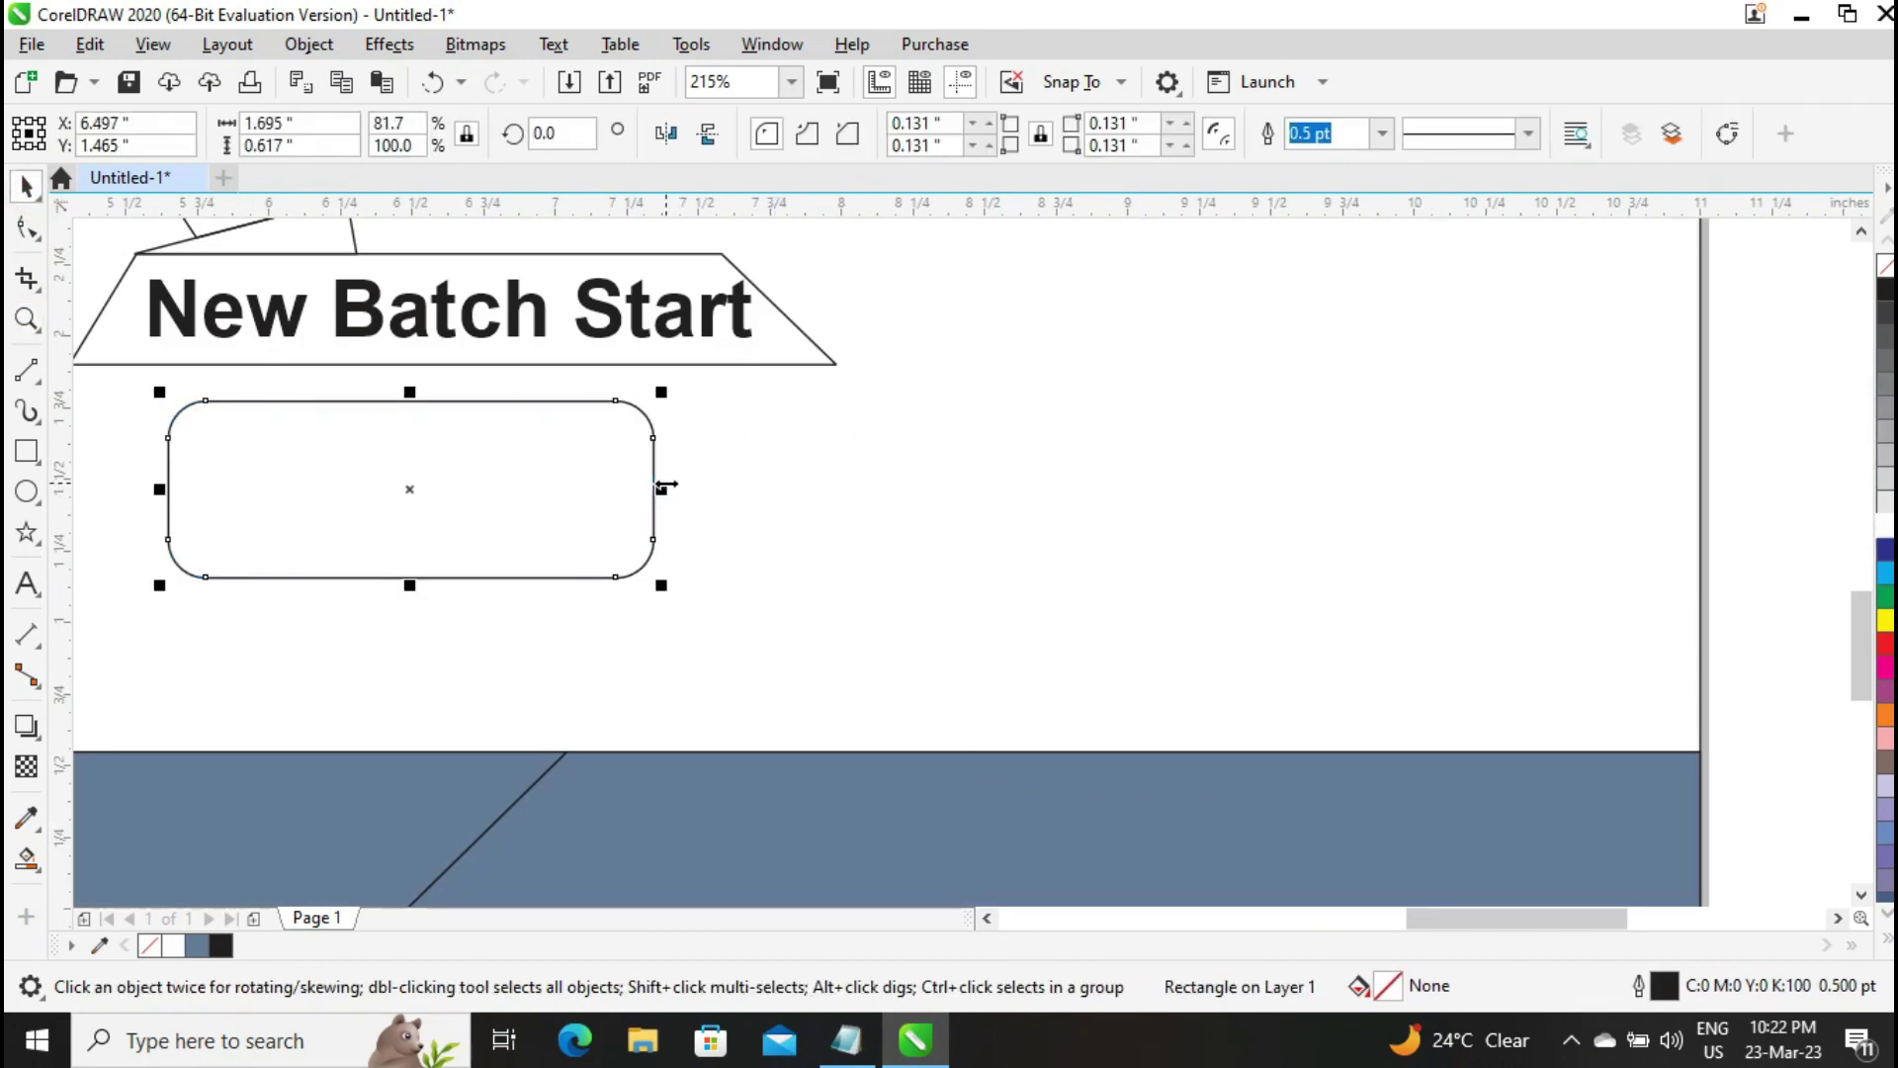
Shrink the rounded rectangle to a height of about 0.44 in and make it slightly narrower
click(791, 82)
click(767, 129)
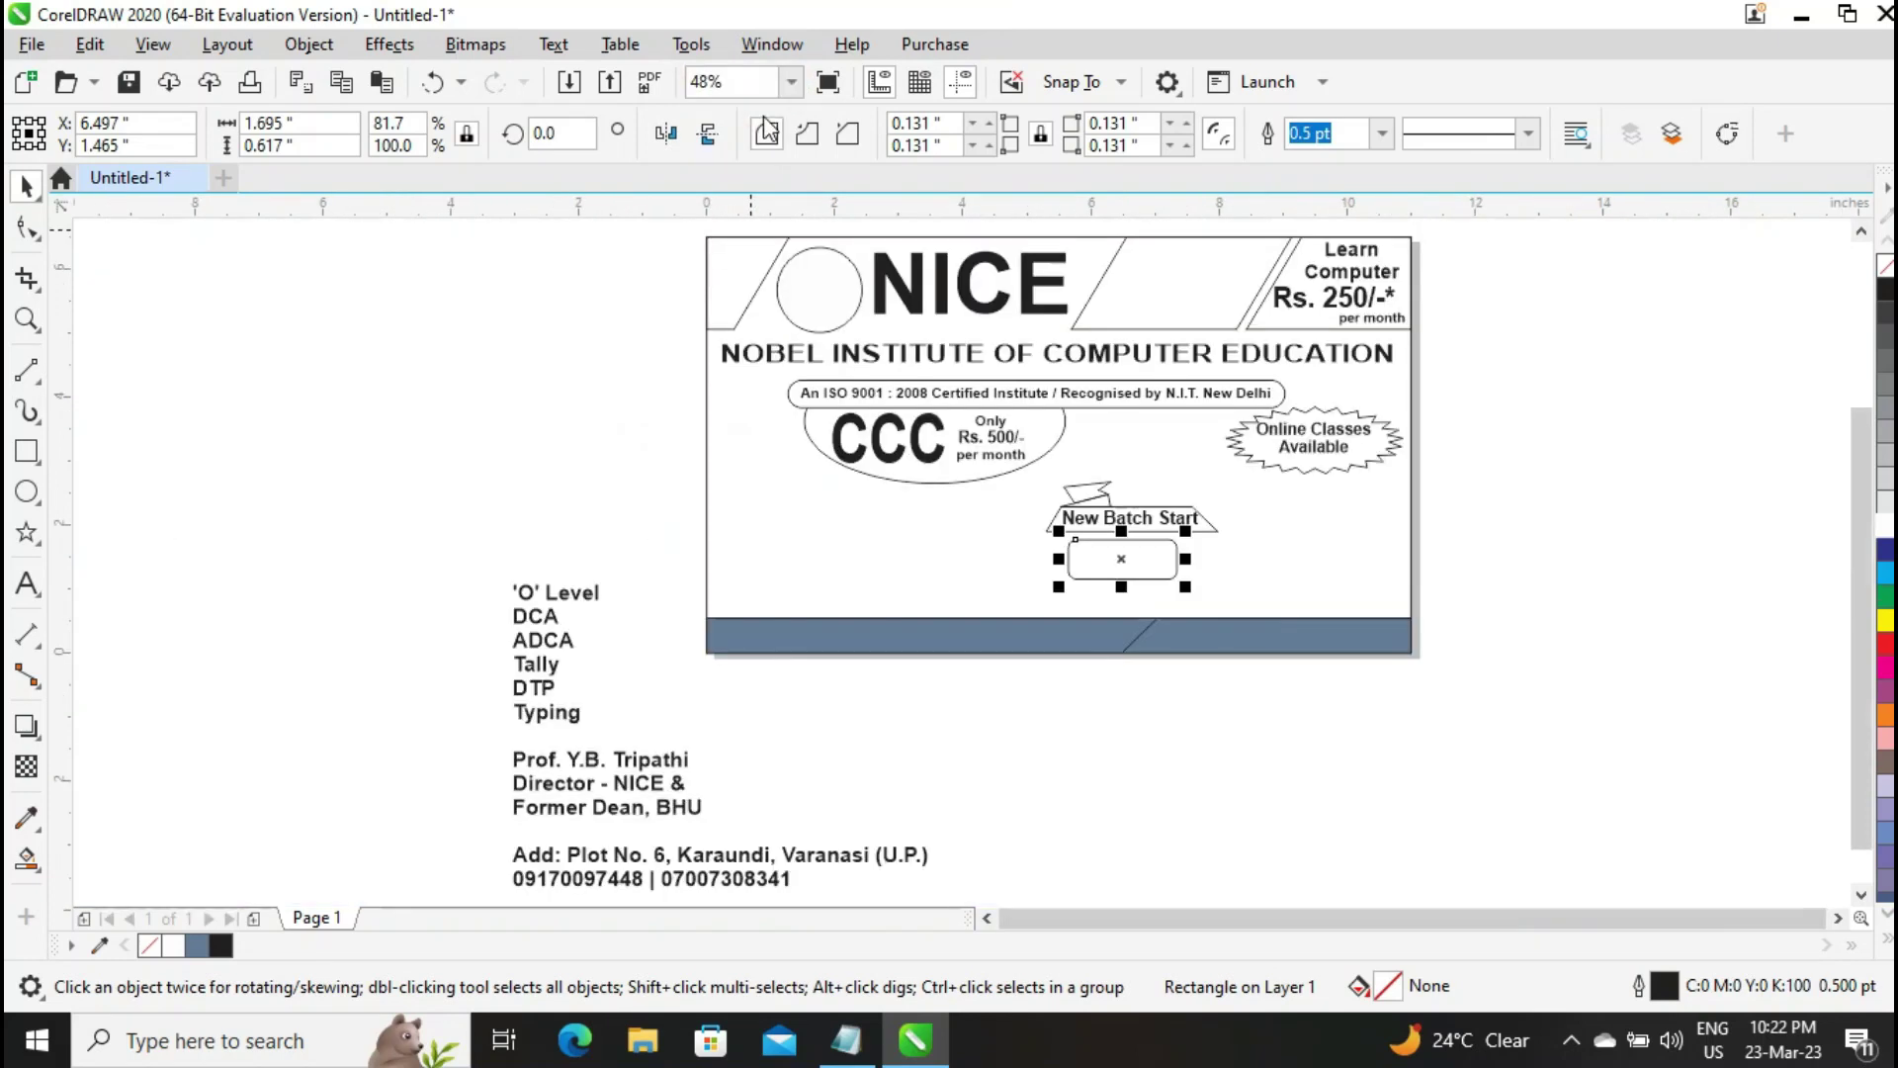
mouse_move(1122, 586)
mouse_down()
mouse_move(1121, 566)
mouse_move(1121, 584)
mouse_up()
click(26, 319)
drag(1508, 467, 1005, 621)
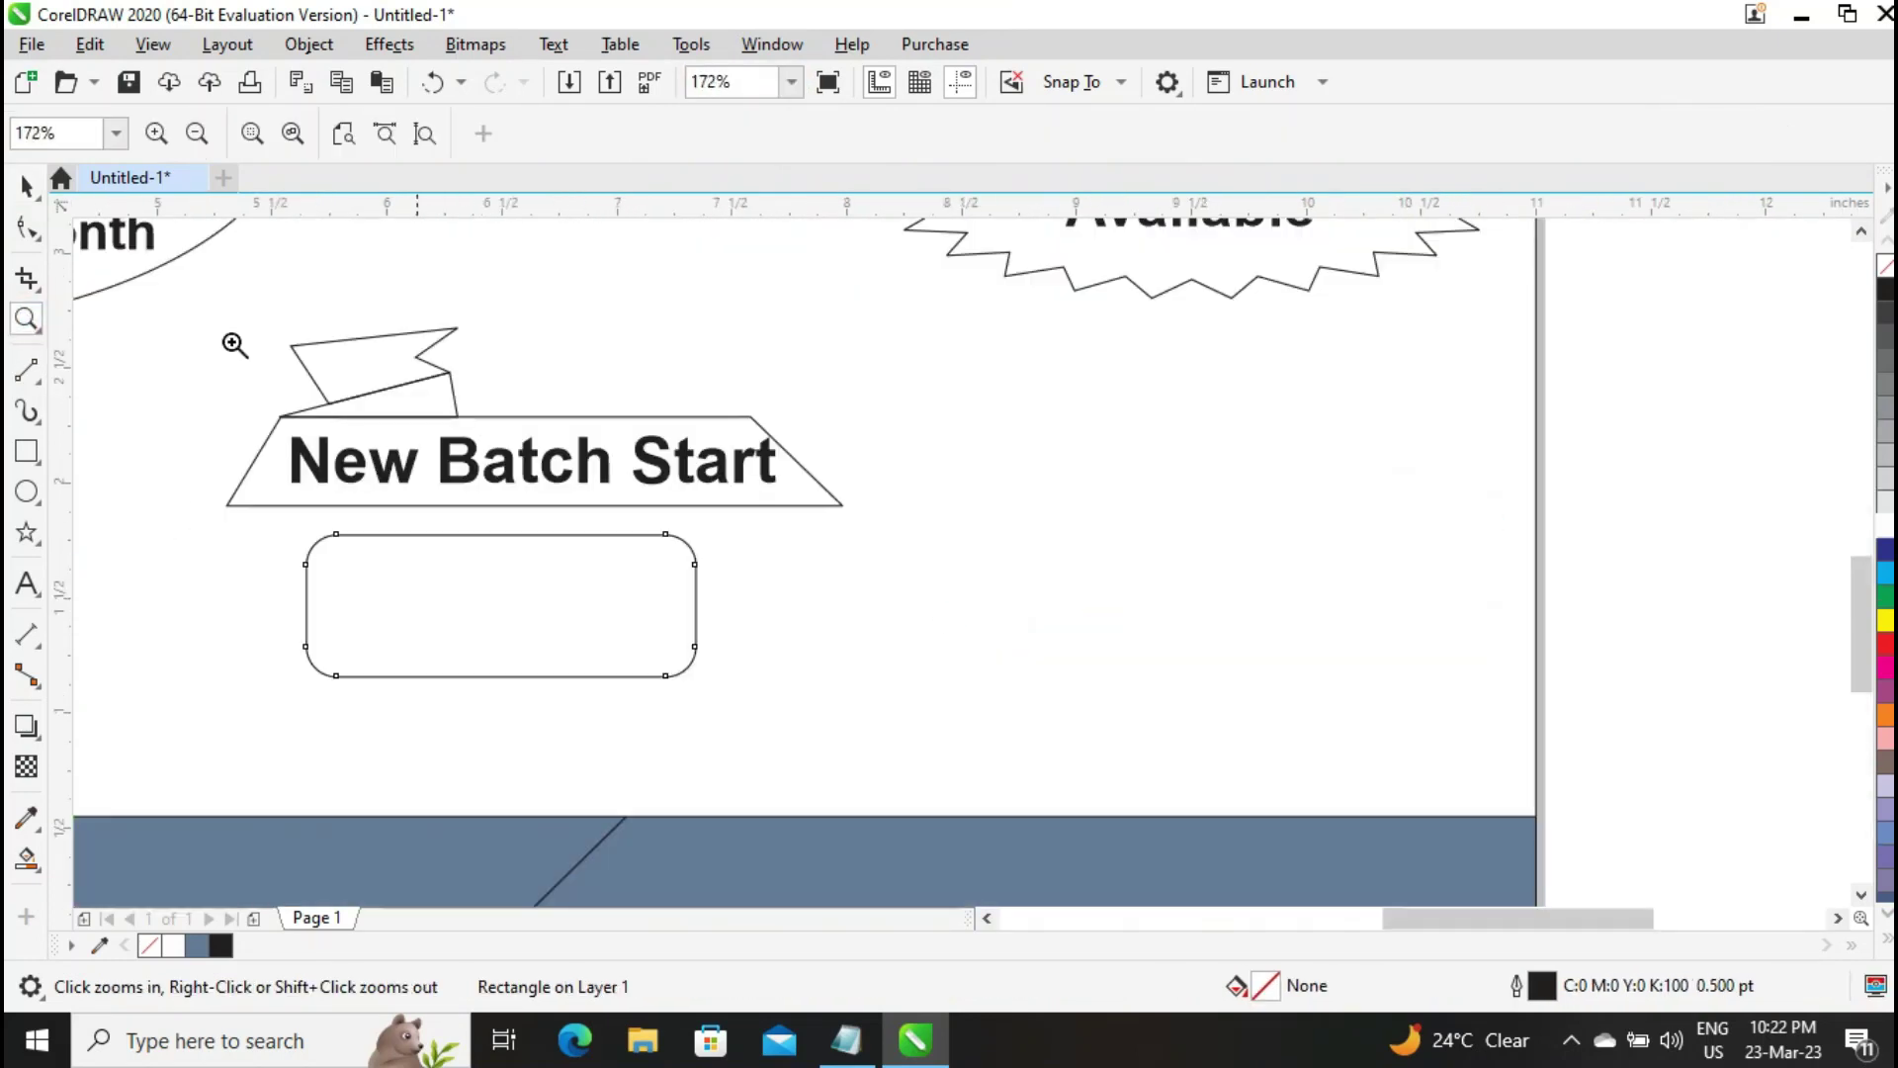
click(21, 183)
drag(691, 666, 653, 588)
Place two copies of the rounded rectangle in a row to its right
drag(521, 591, 1207, 595)
right_click(889, 622)
right_click(1206, 595)
Distribute the three rounded rectangles evenly by their horizontal centres
shift+click(850, 597)
shift+click(585, 588)
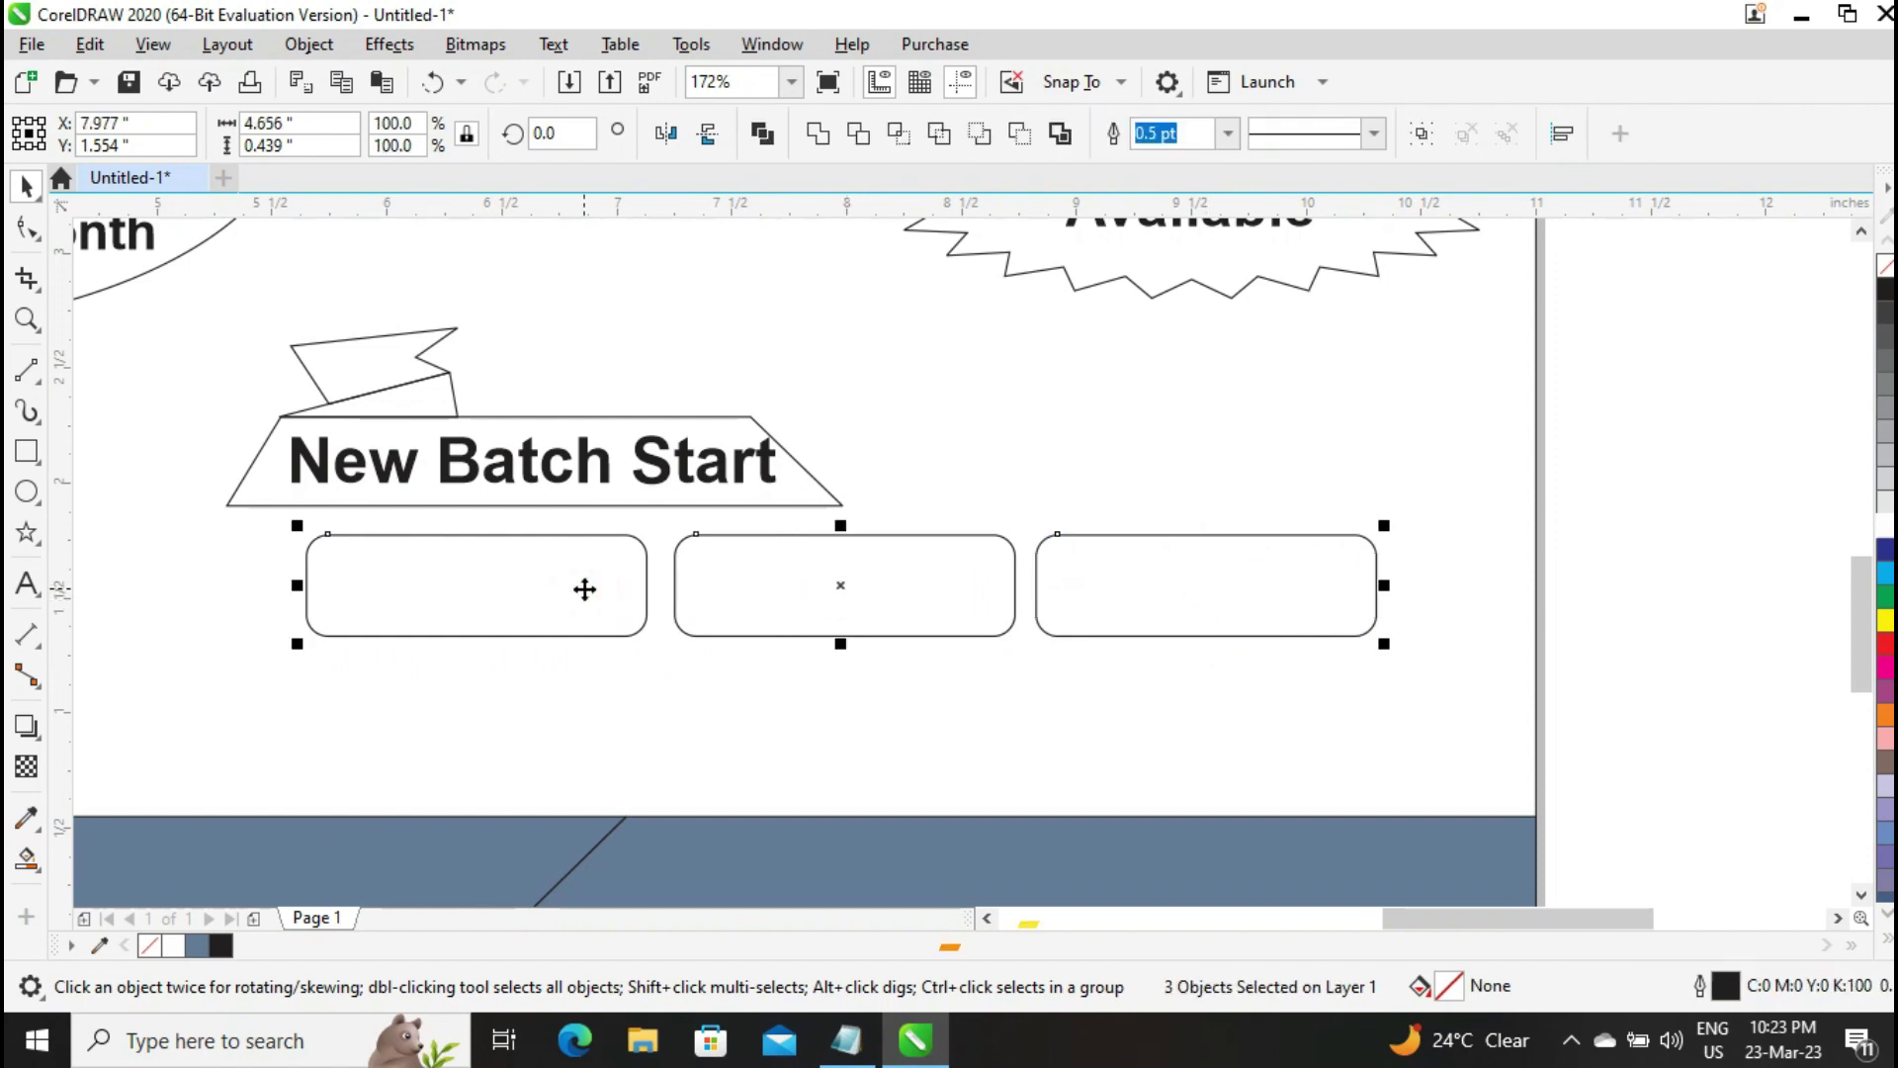
key(ctrl+shift+a)
click(1500, 521)
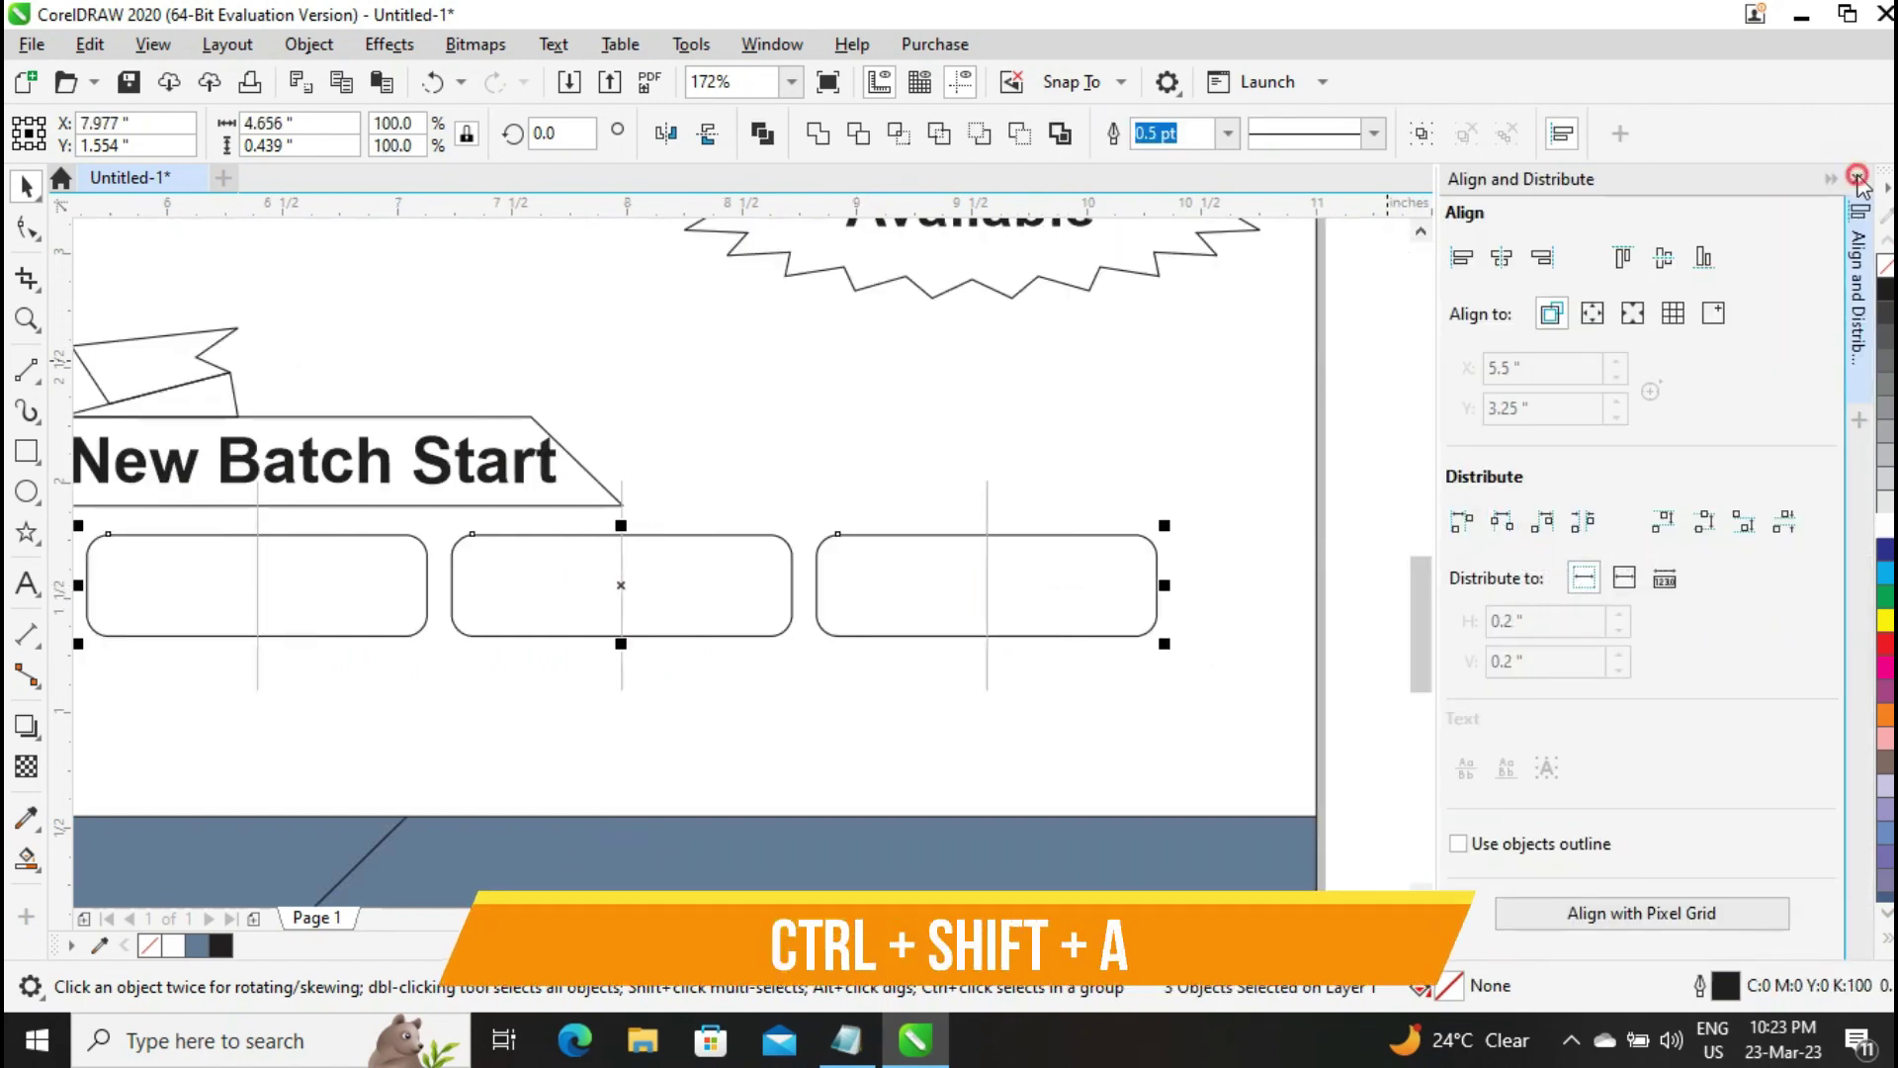
click(1858, 180)
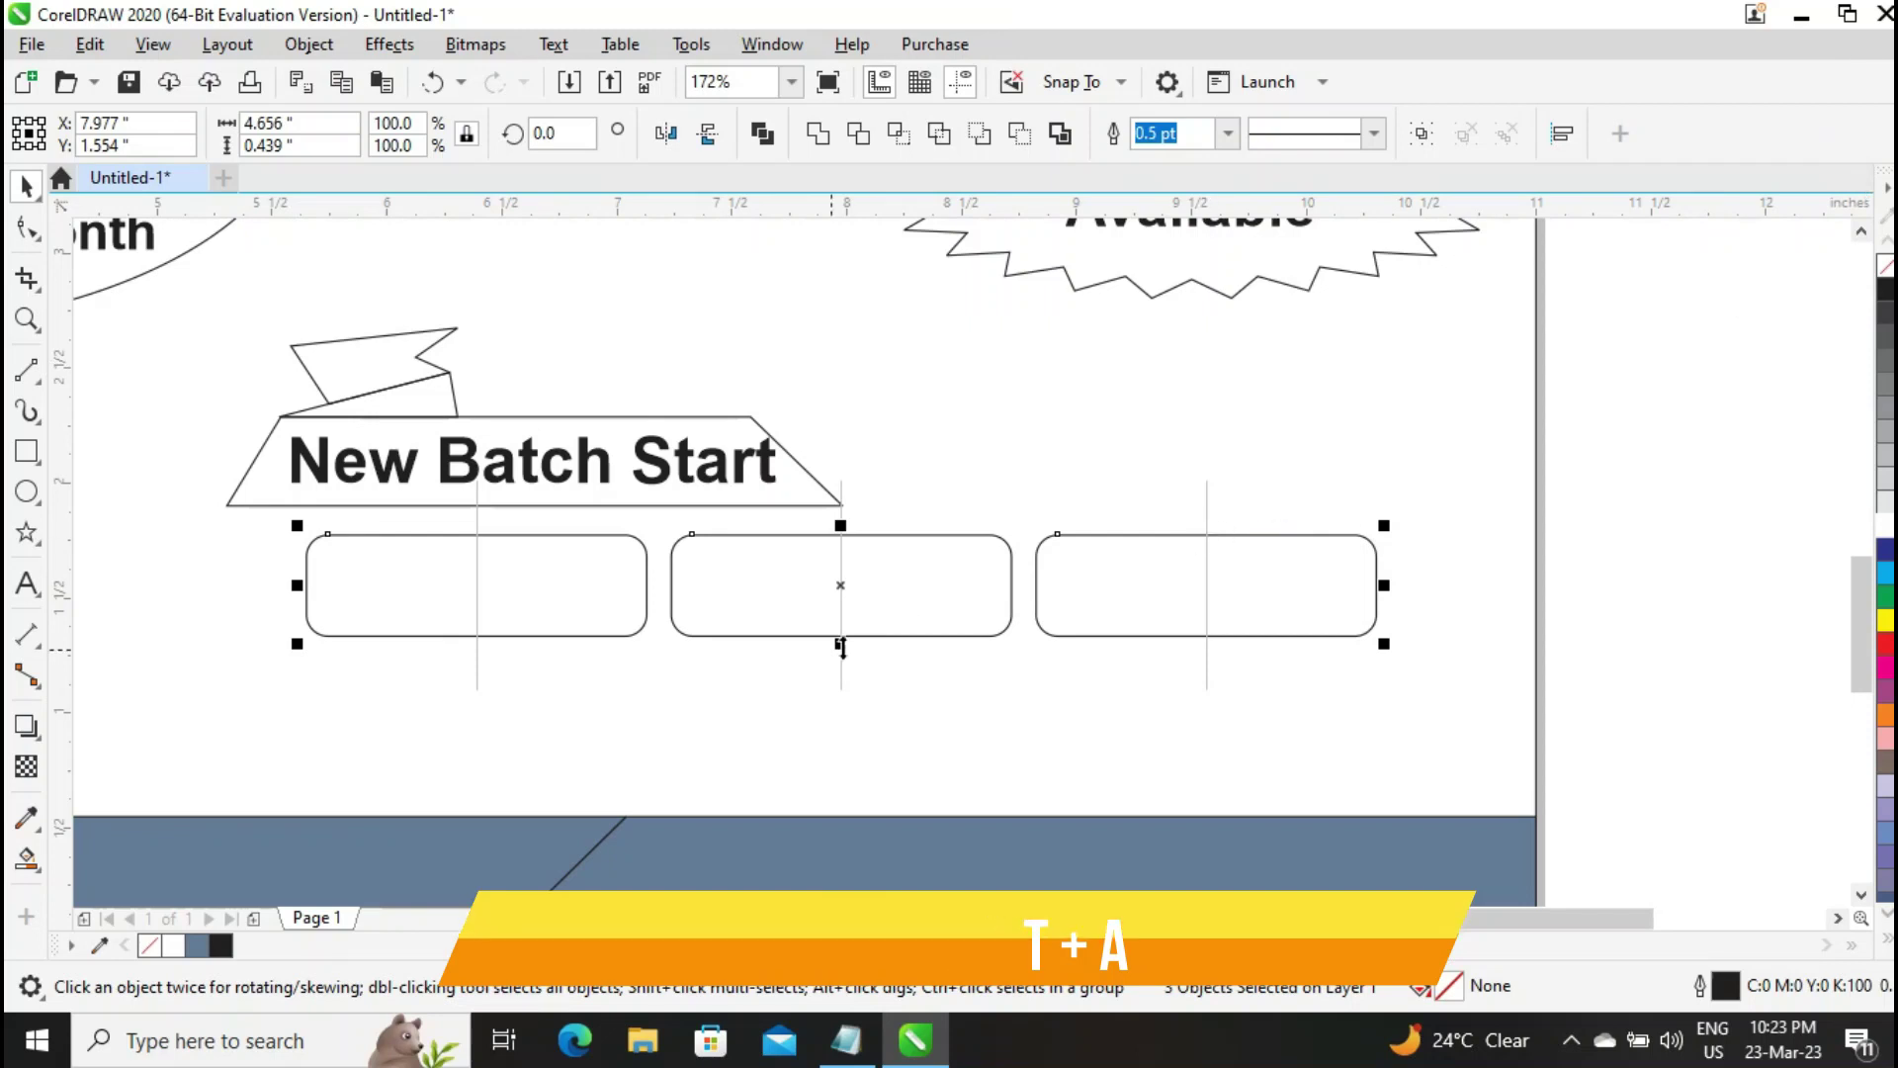
Place a copy of the three-rectangle row just below it, shifted about 0.55 in to the right
click(1829, 518)
drag(1288, 564, 1285, 639)
key(ctrl+z)
shift+click(875, 577)
shift+click(521, 555)
click(533, 580)
click(530, 573)
drag(530, 576, 648, 679)
key(ctrl+z)
click(1741, 410)
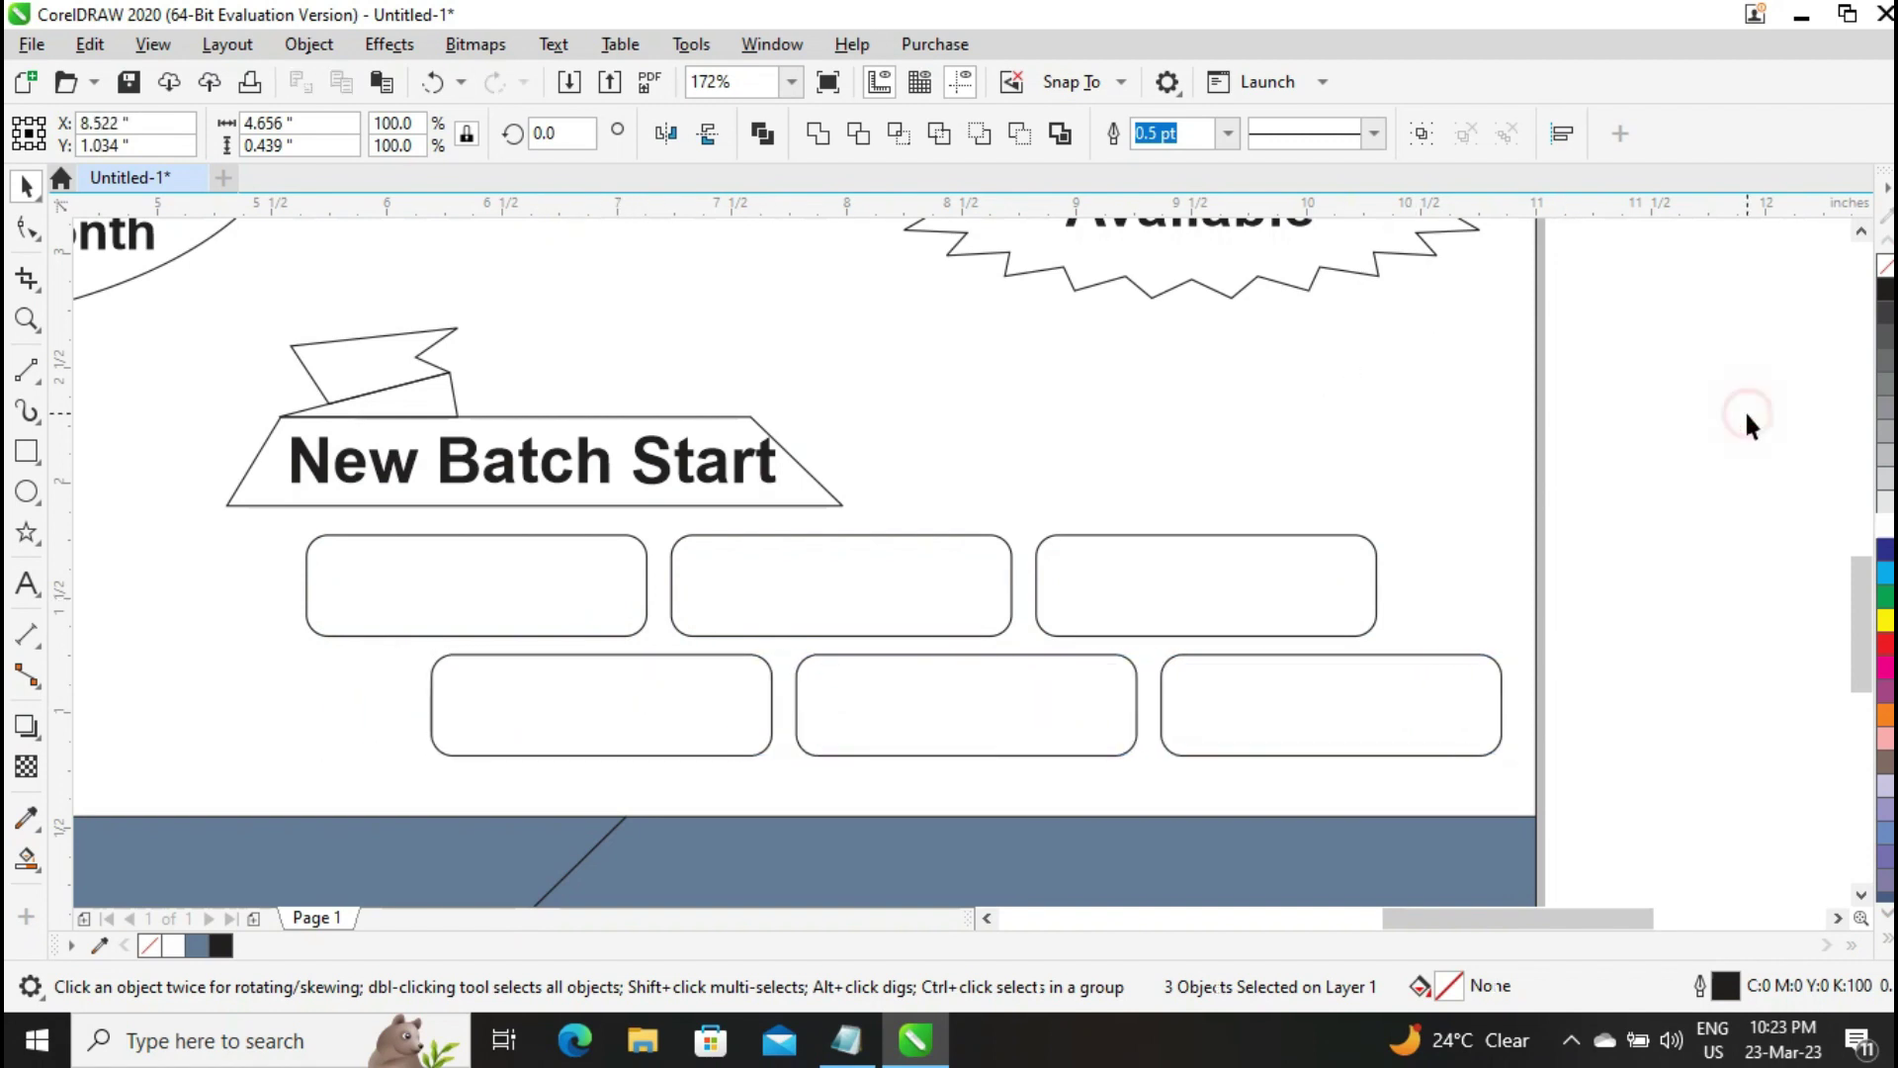
Remove the empty lines above "'O' Level" in the remaining text list
click(791, 81)
click(746, 106)
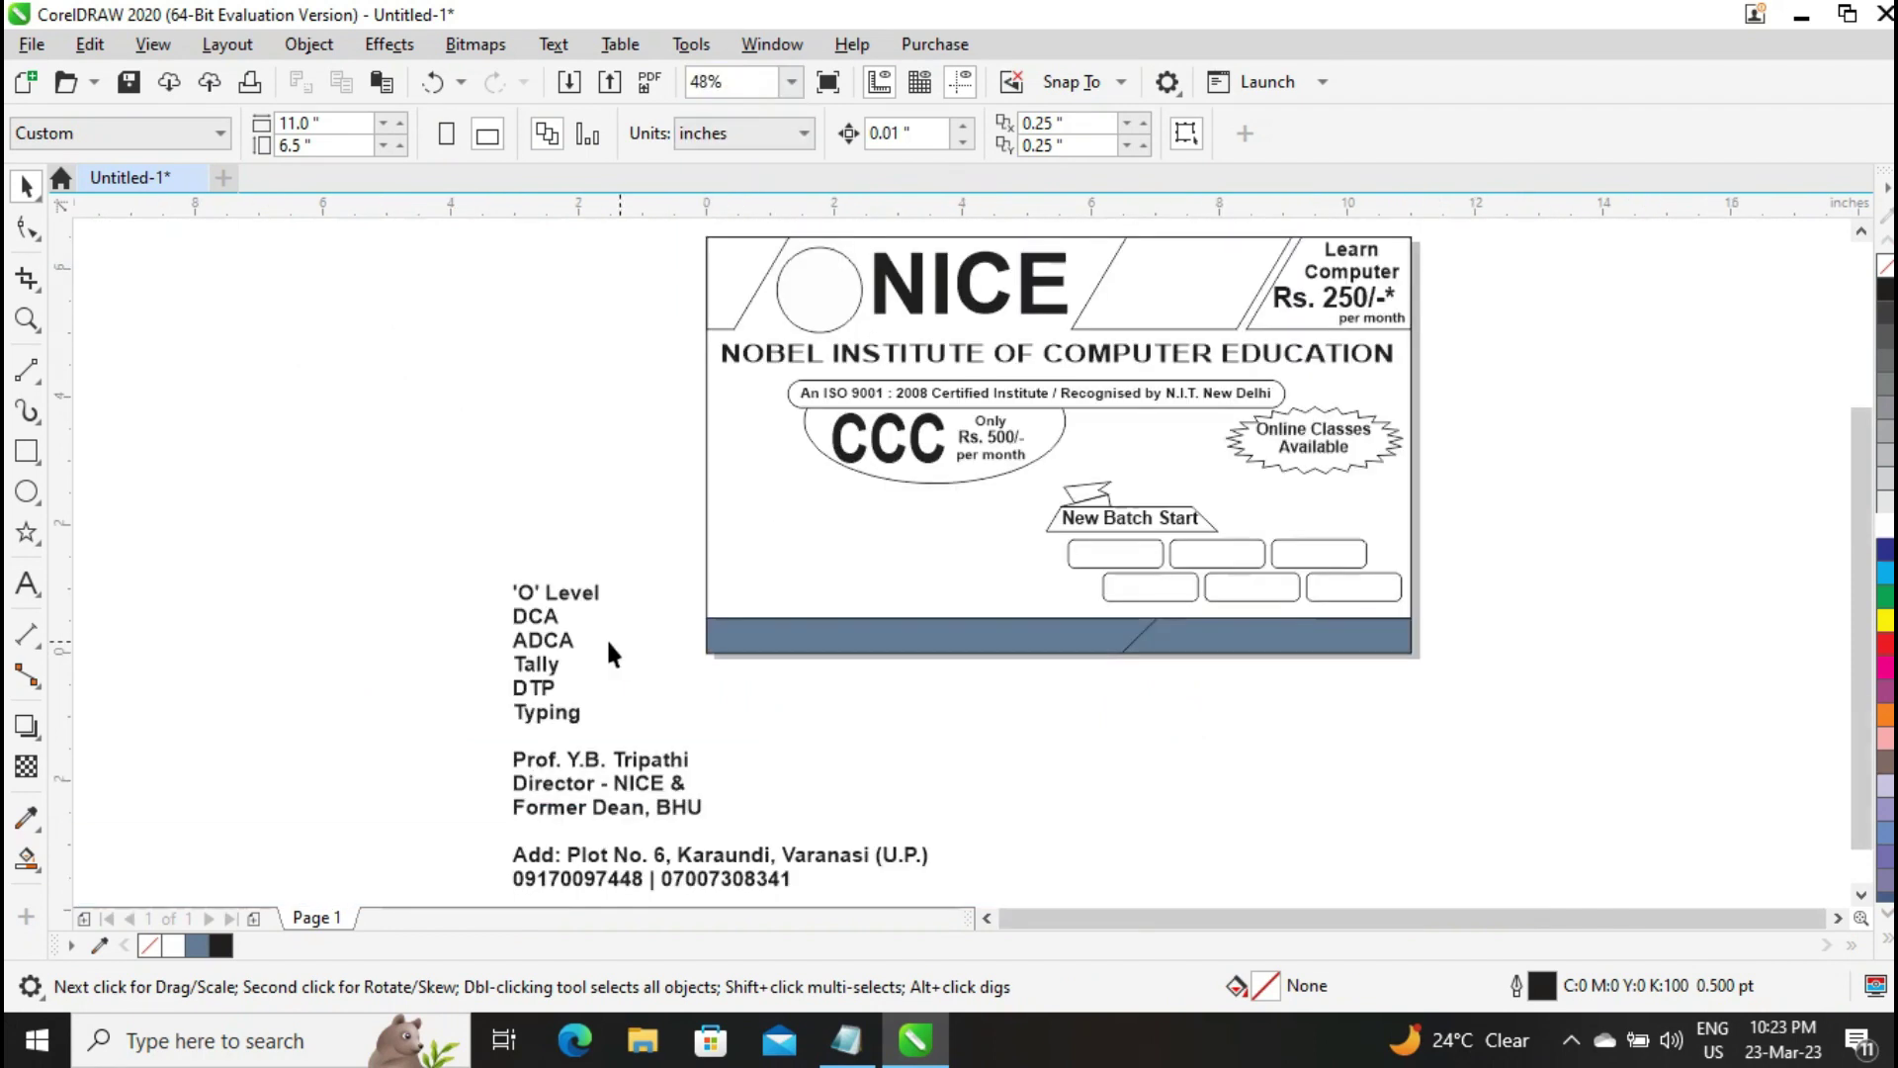
click(513, 594)
click(26, 583)
click(525, 593)
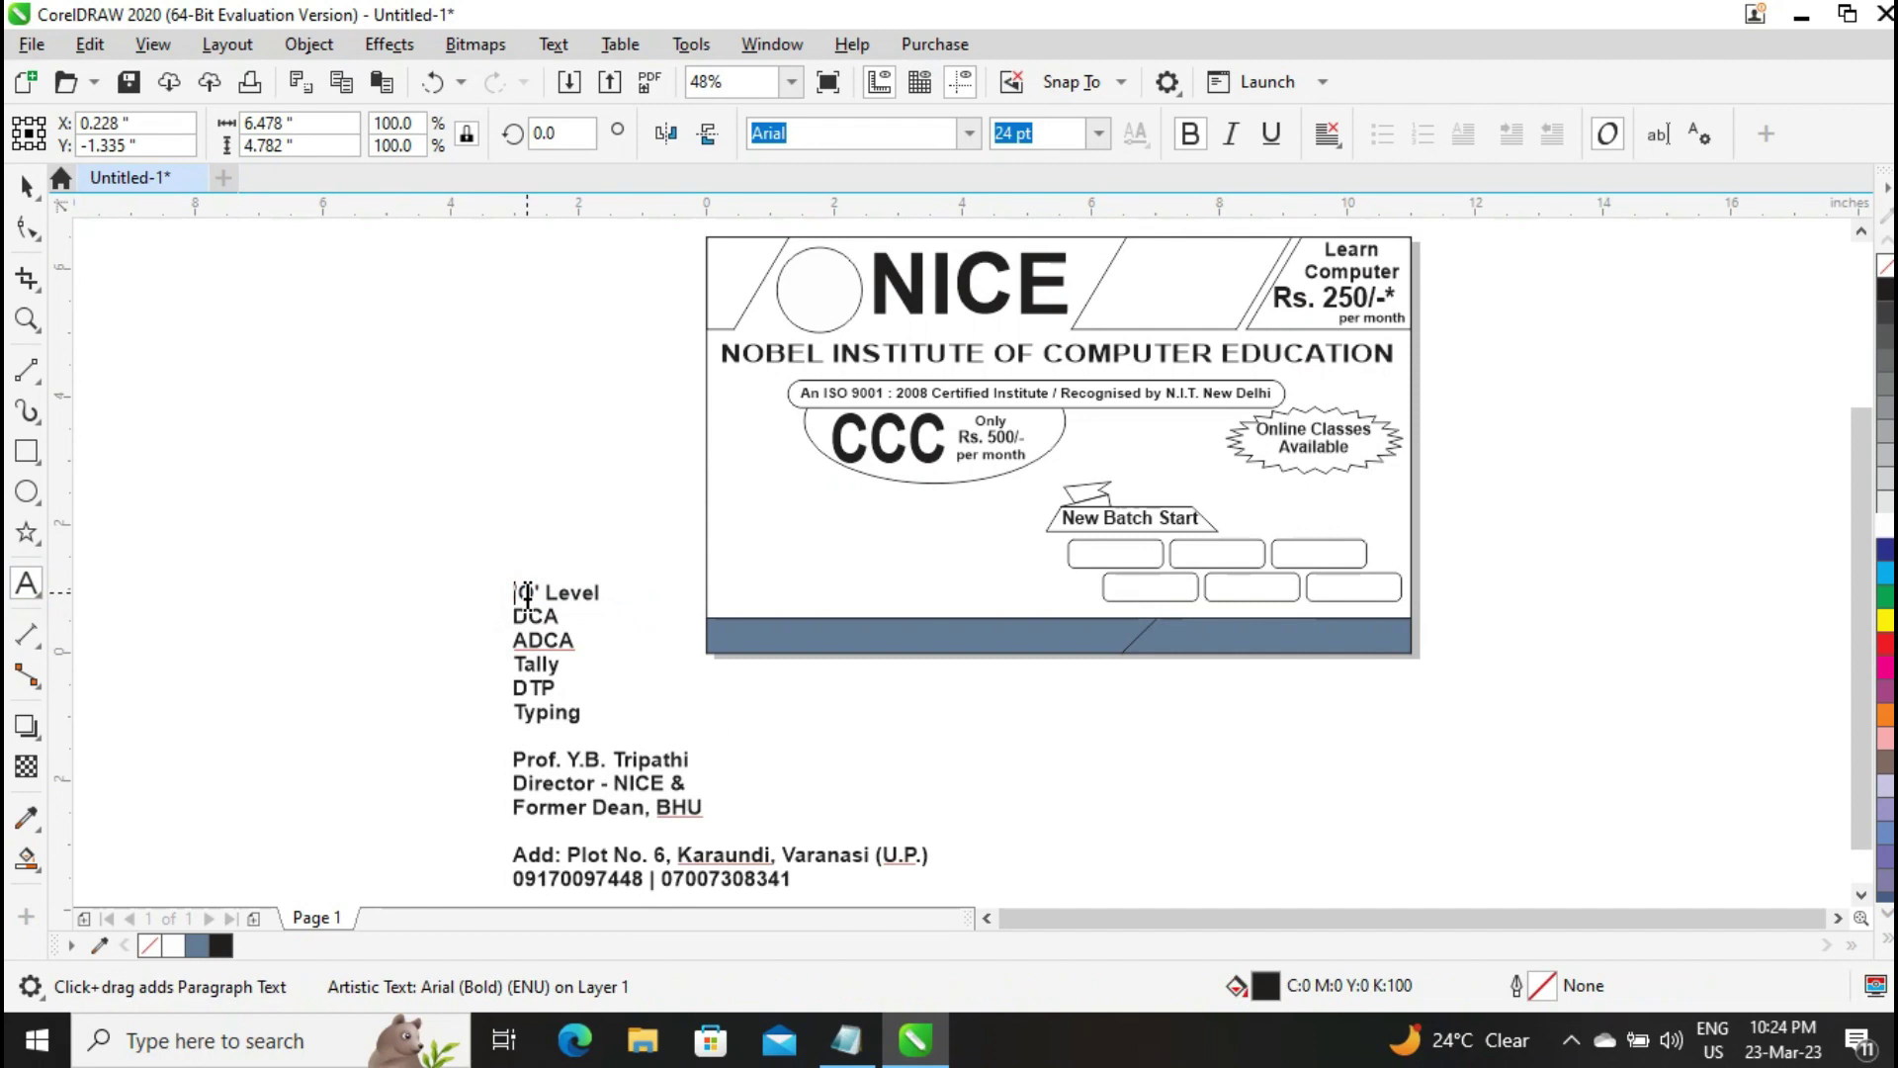
key(BackSpace)
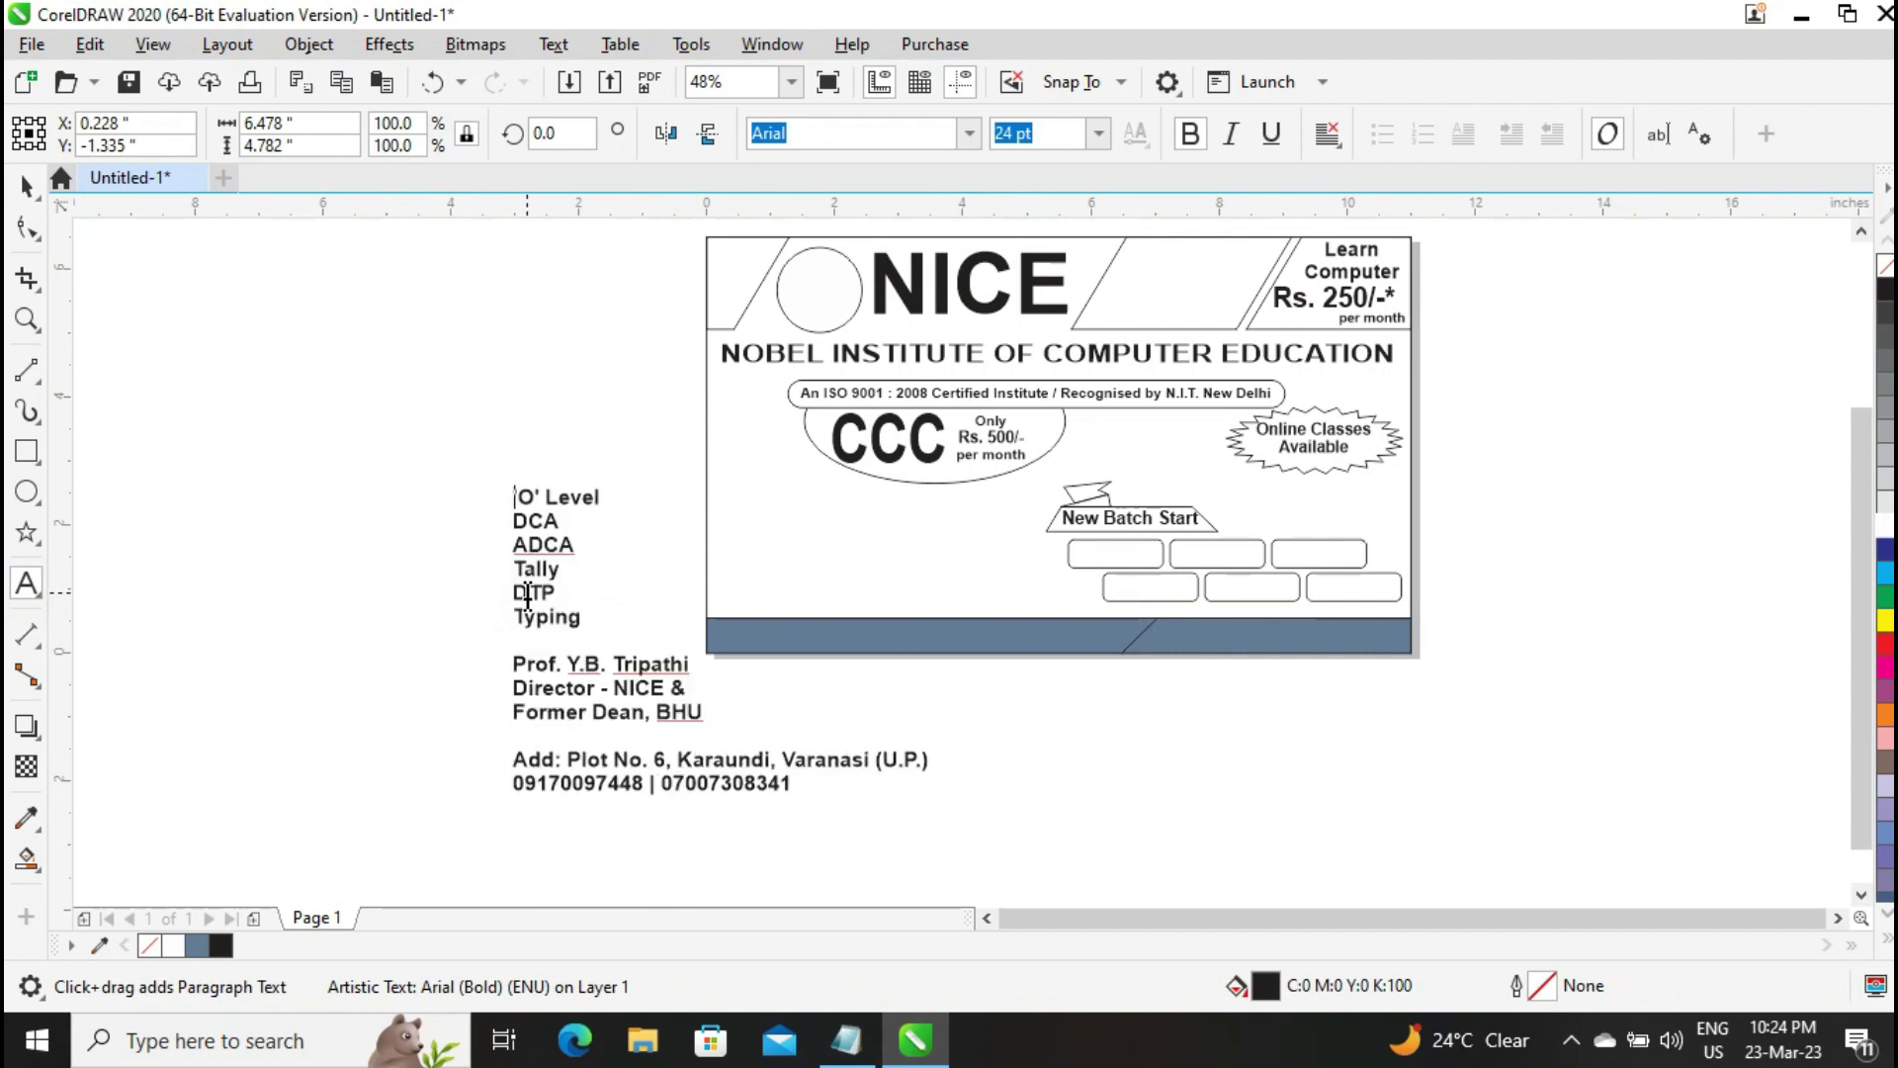
Set the six course lines from "'O' Level" to "Typing" in the text list to 20 pt
key(ctrl+shift+End)
key(shift+Up)
key(shift+Up)
key(shift+Up)
key(shift+Up)
key(shift+Up)
key(shift+Up)
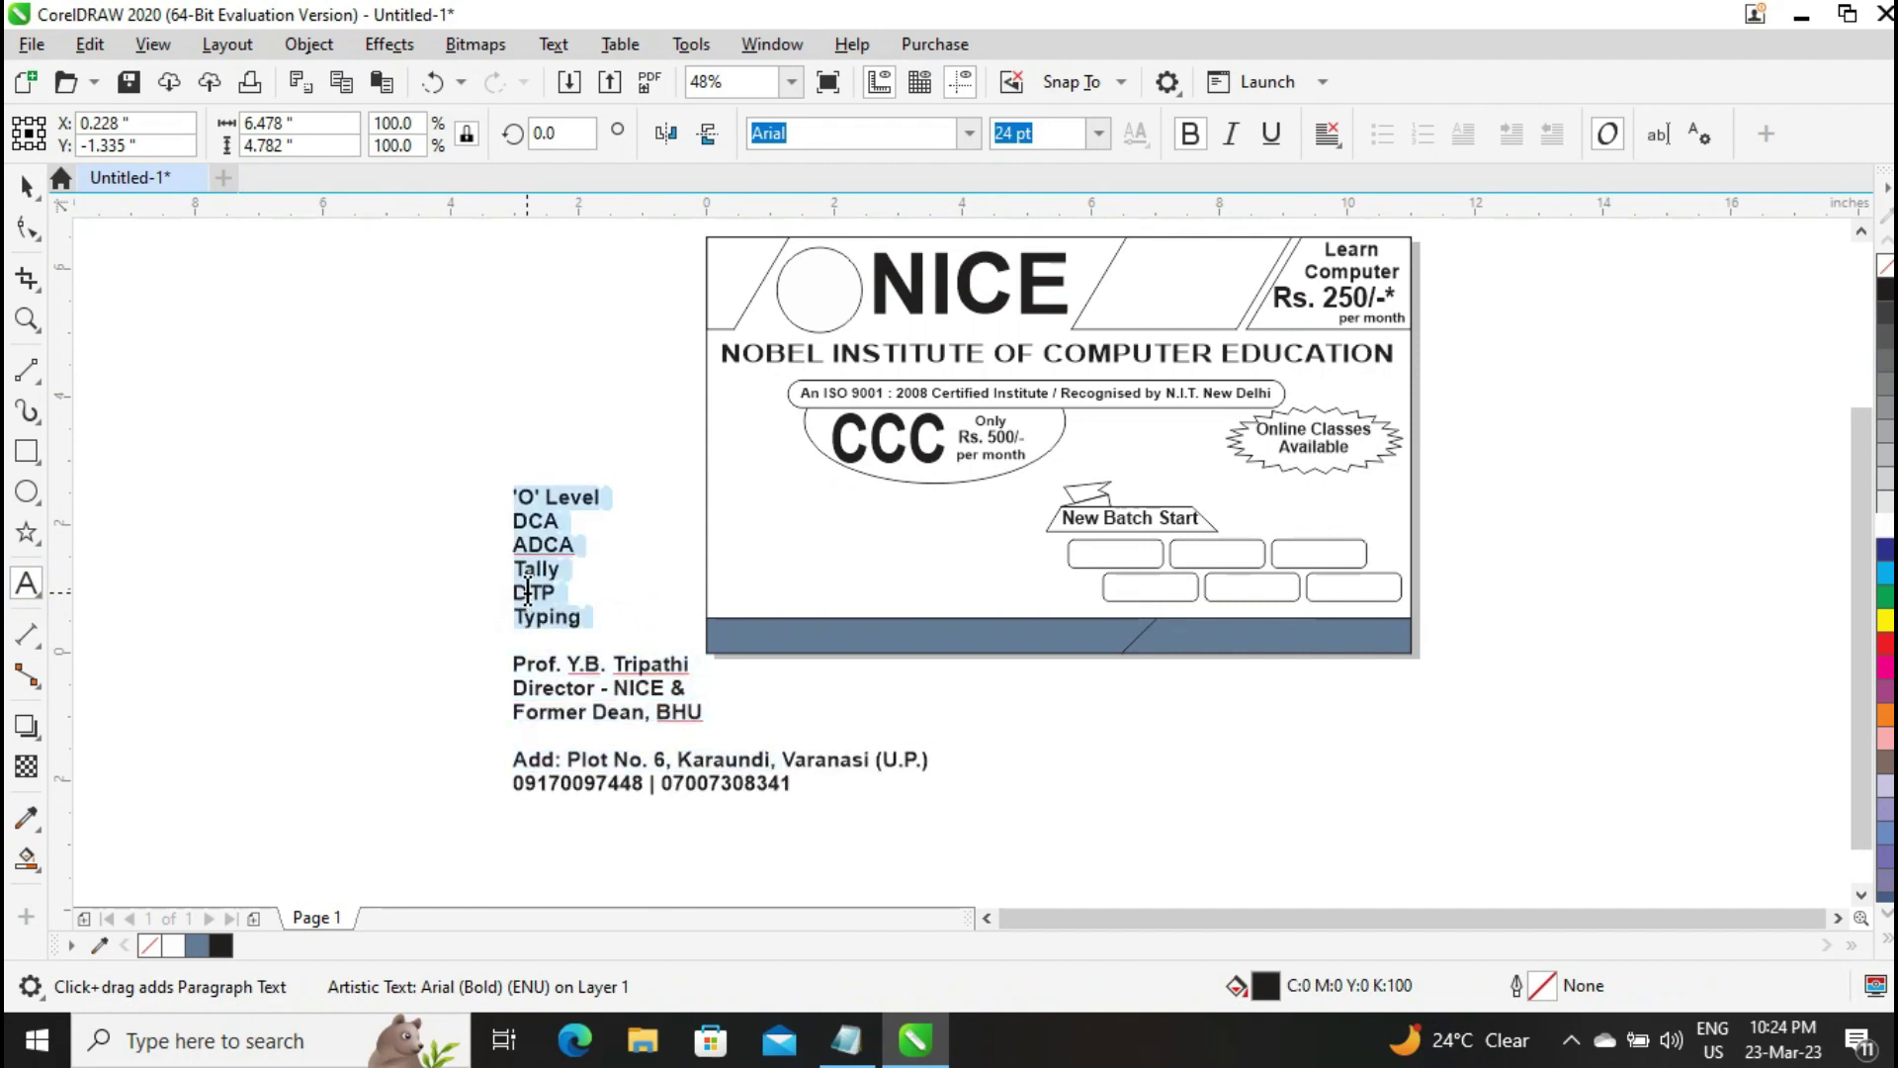
text(20)
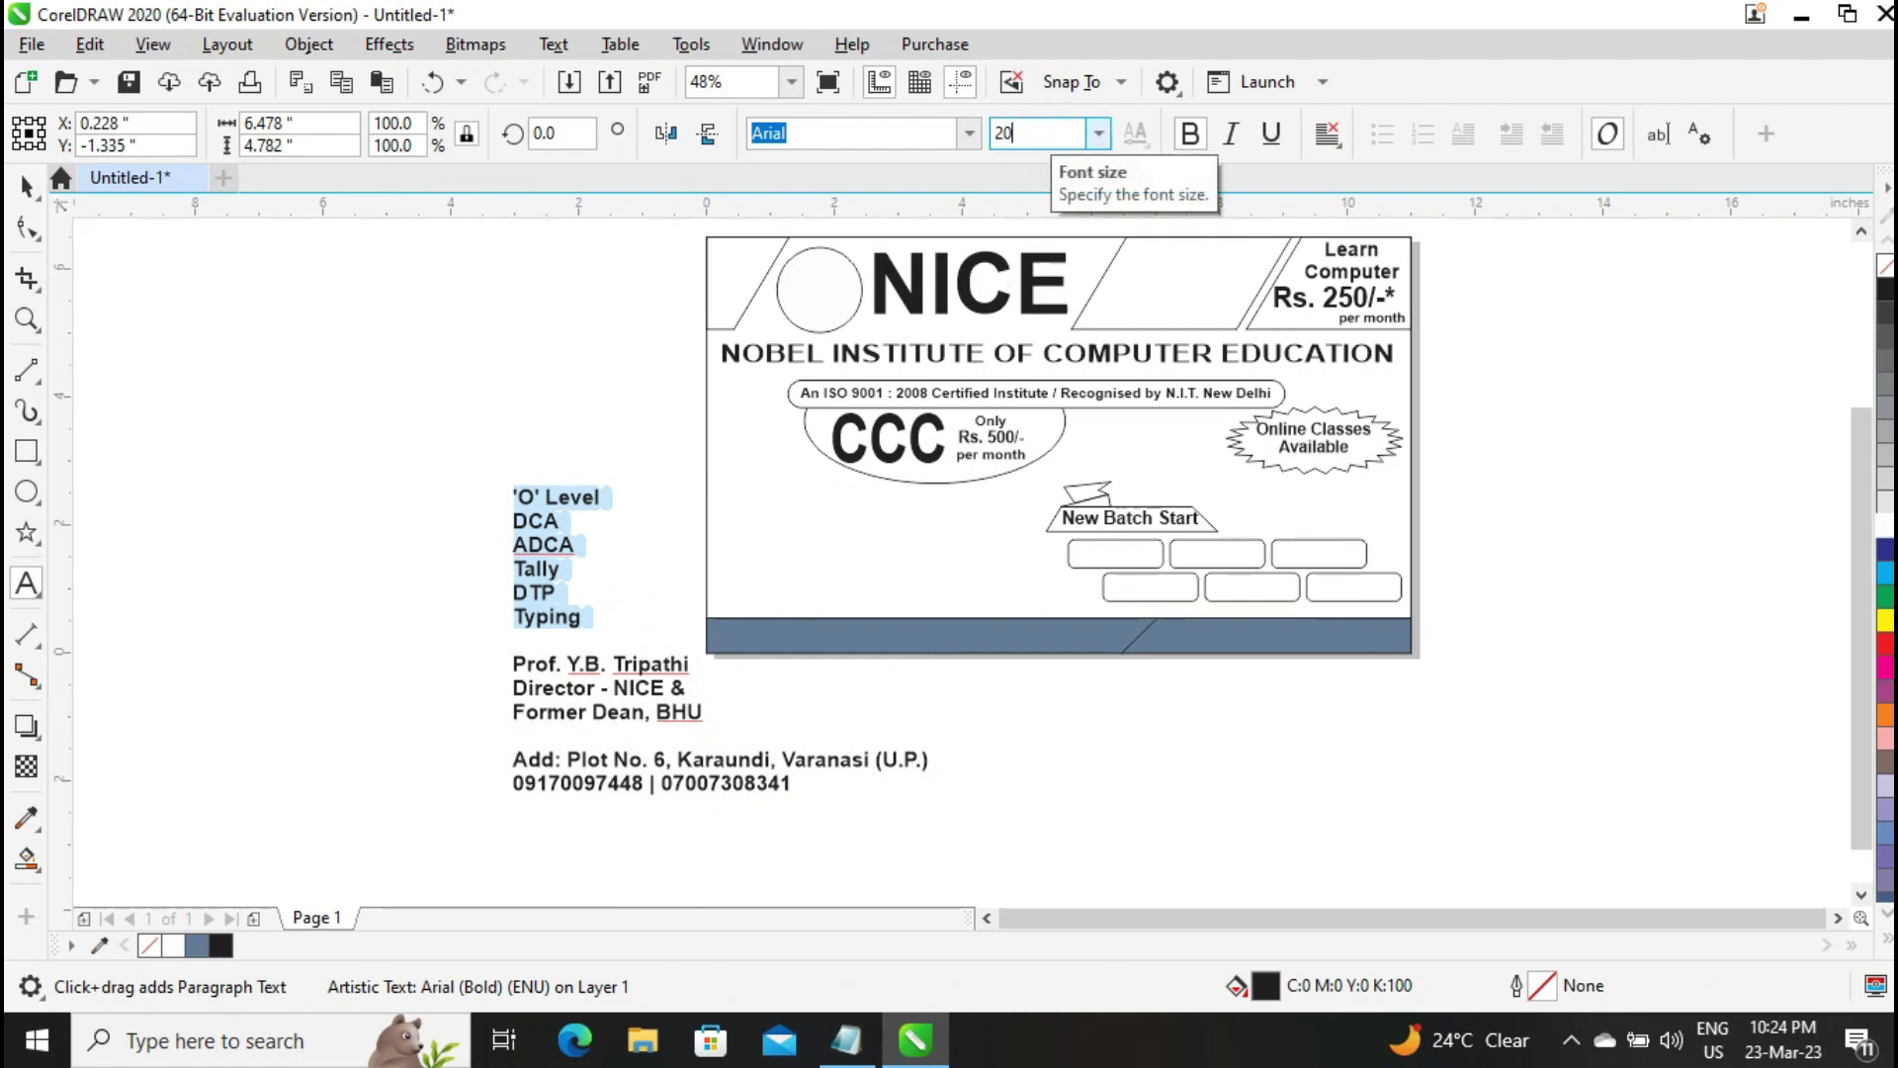
key(Return)
Cut the six course lines from the list and paste them as a separate text object beside the page
key(ctrl+x)
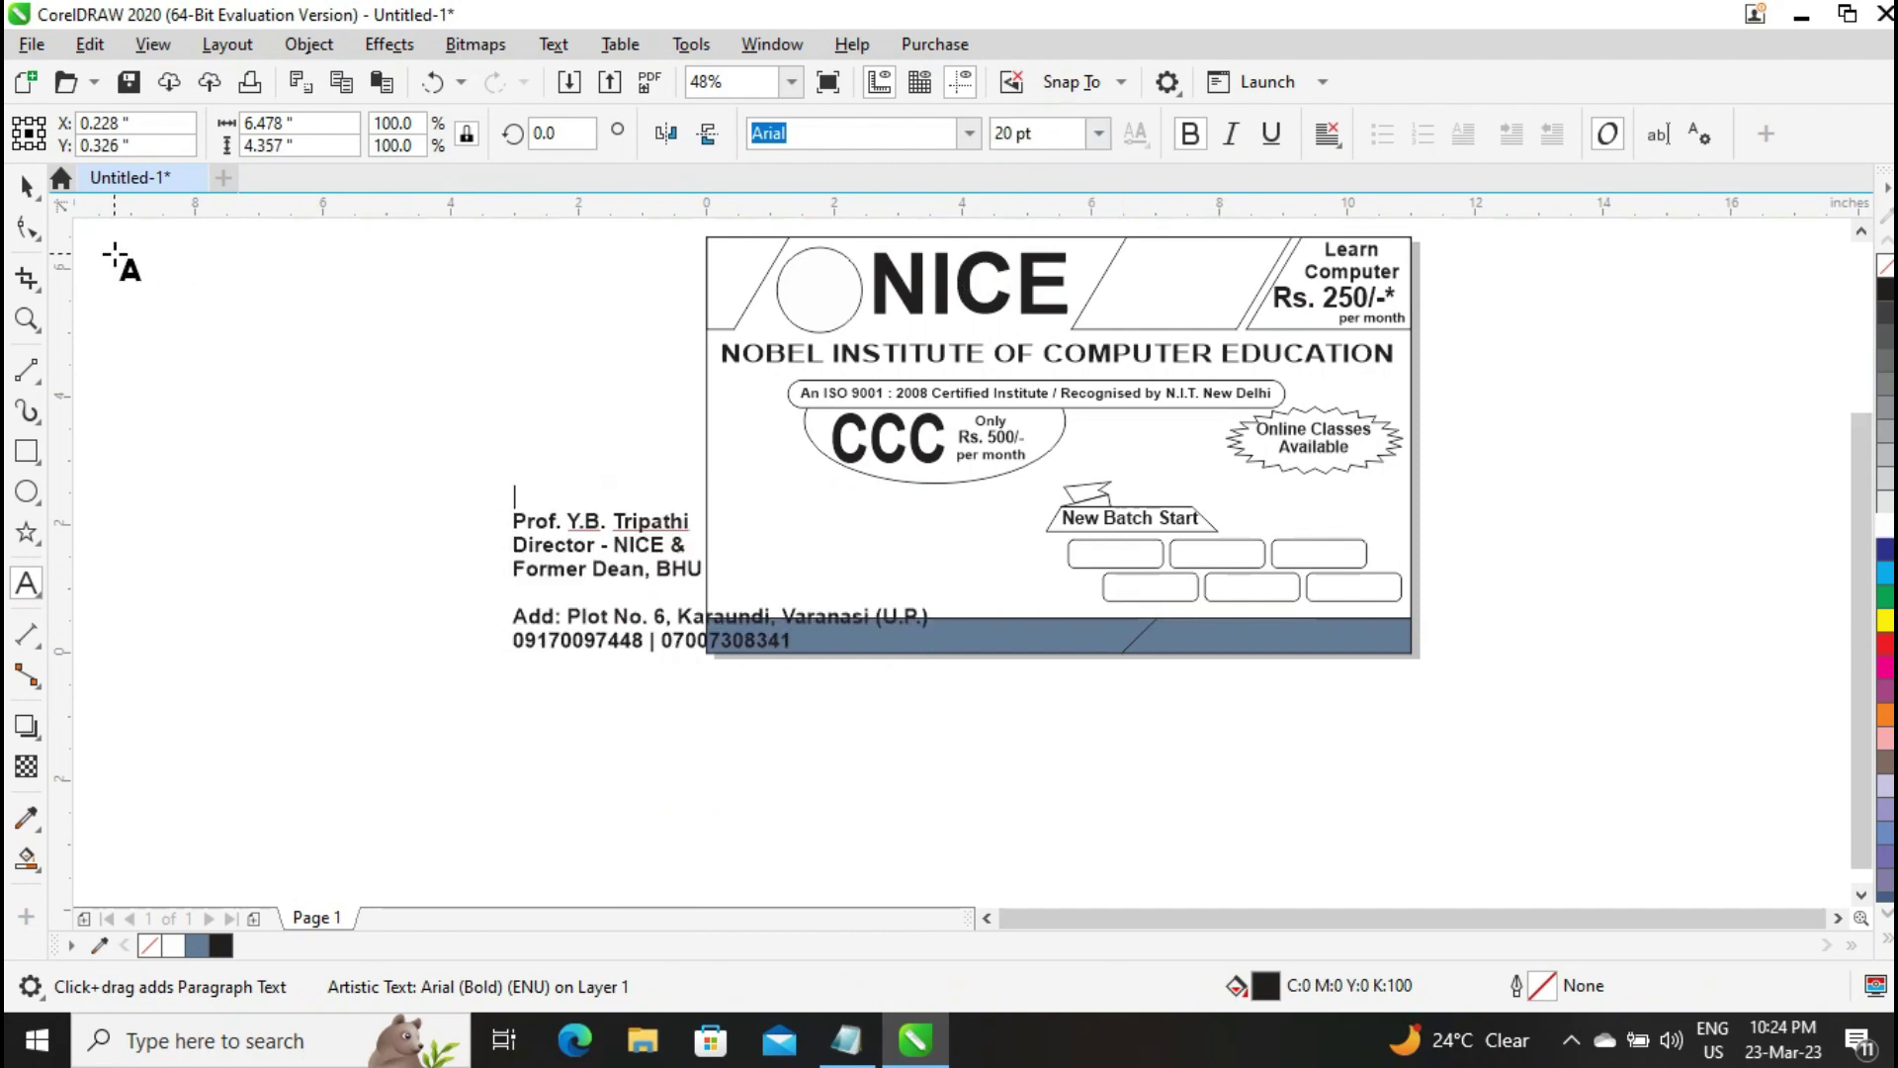
click(1483, 551)
key(ctrl+v)
key(BackSpace)
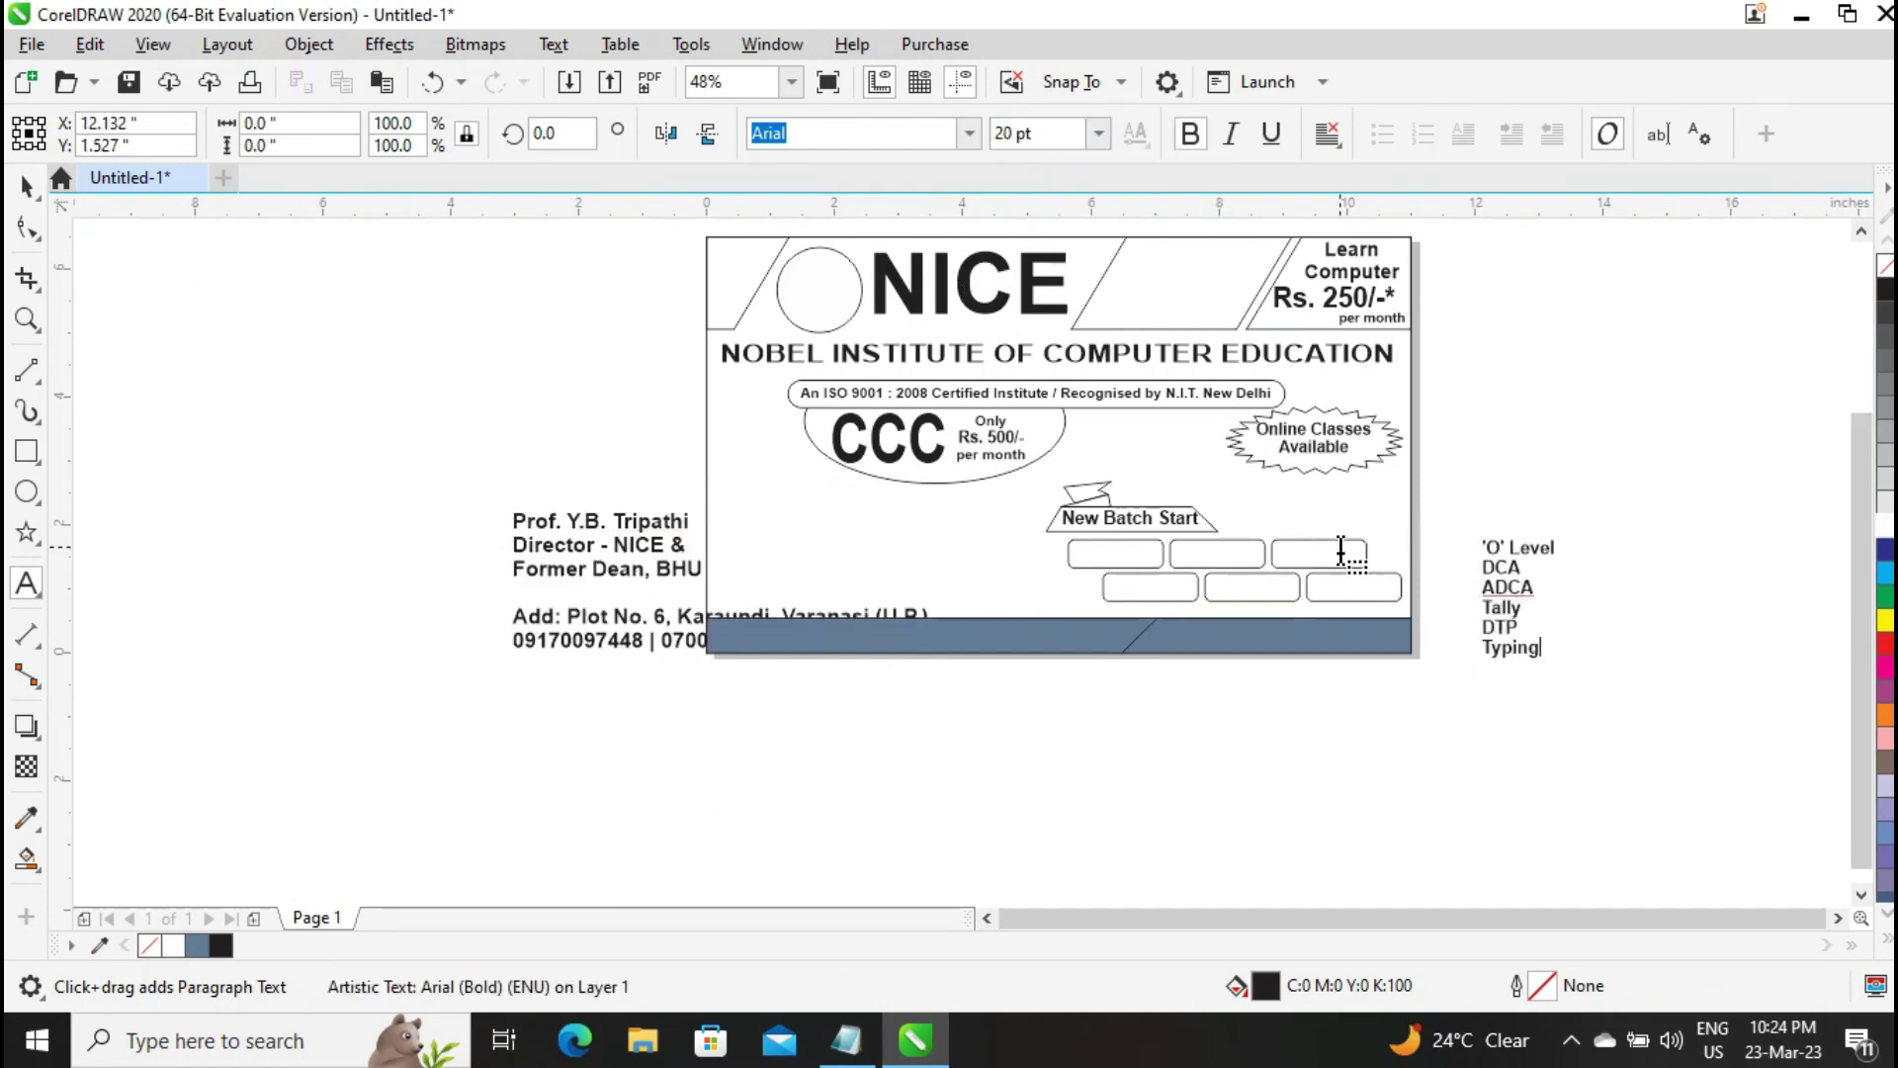
Split "'O' Level" off the course list as its own text and place it in the upper row's first rounded box
key(Escape)
key(Delete)
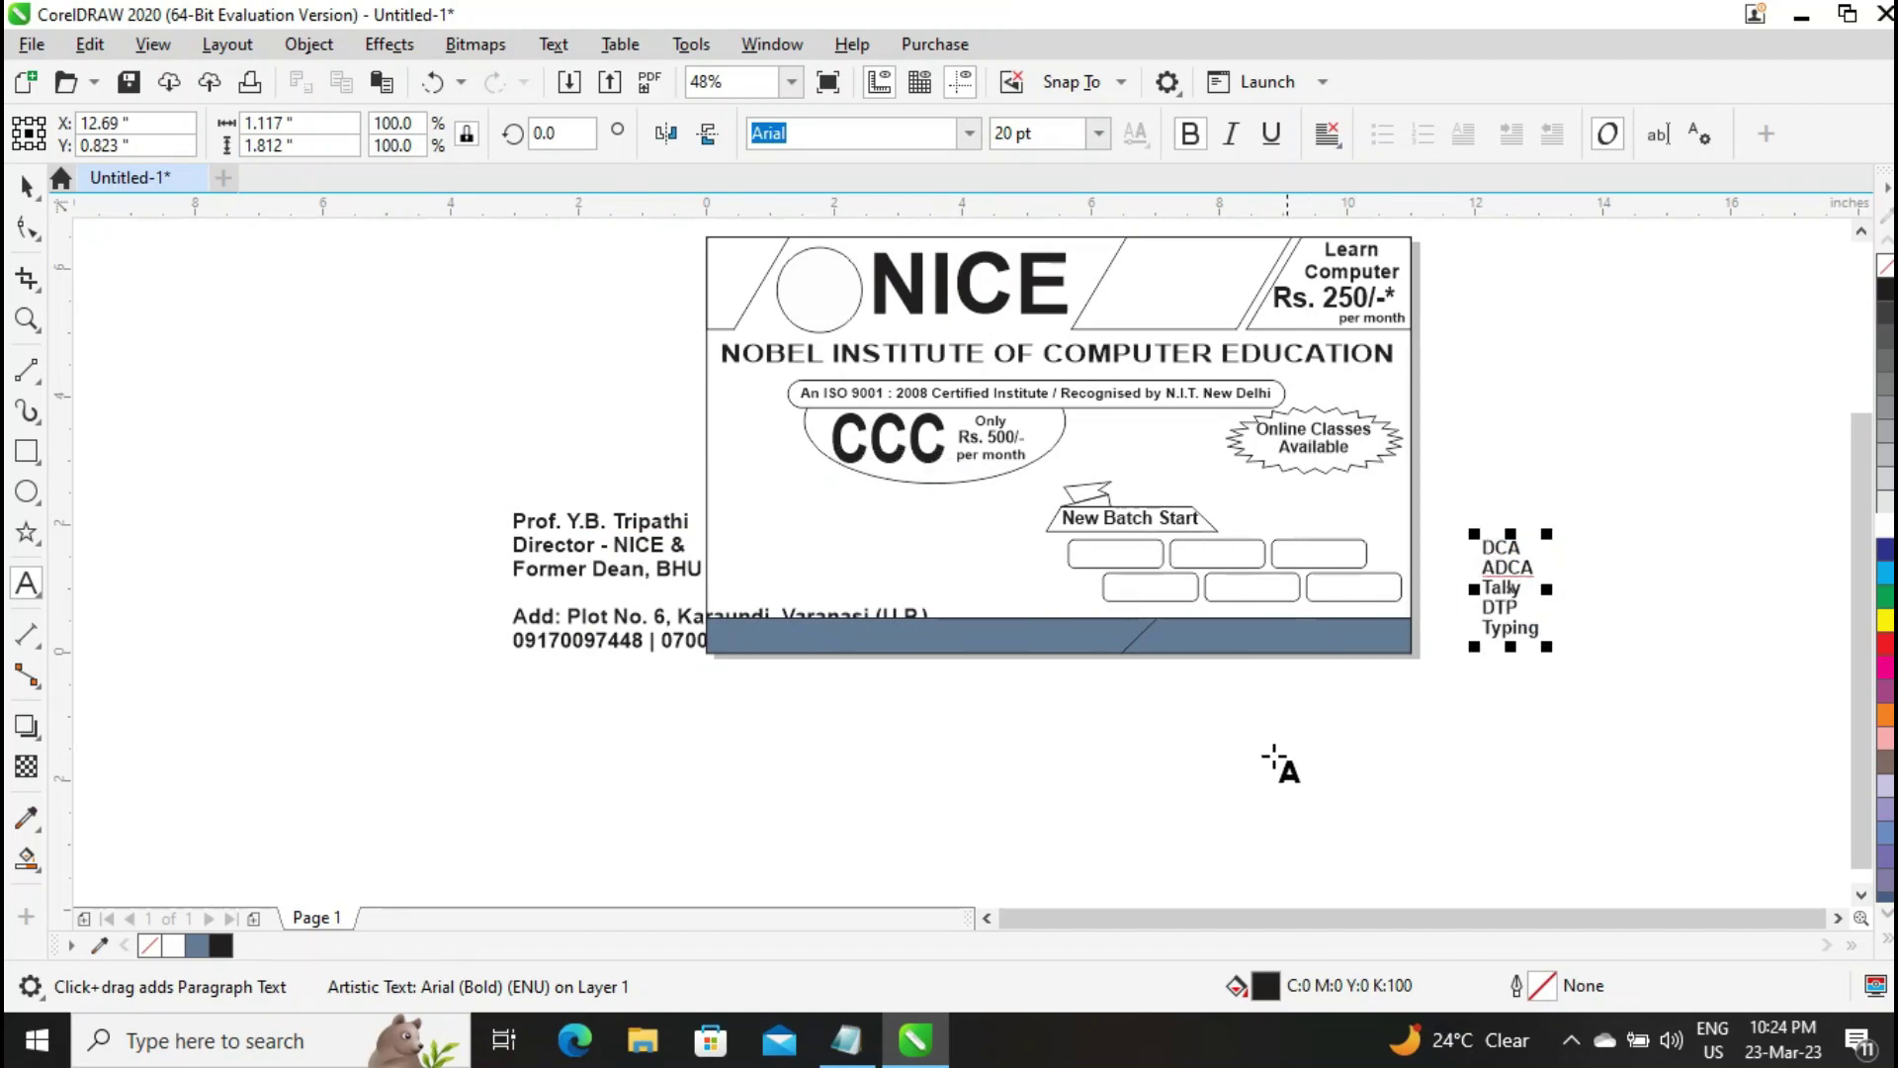
click(1231, 751)
key(ctrl+v)
click(1494, 546)
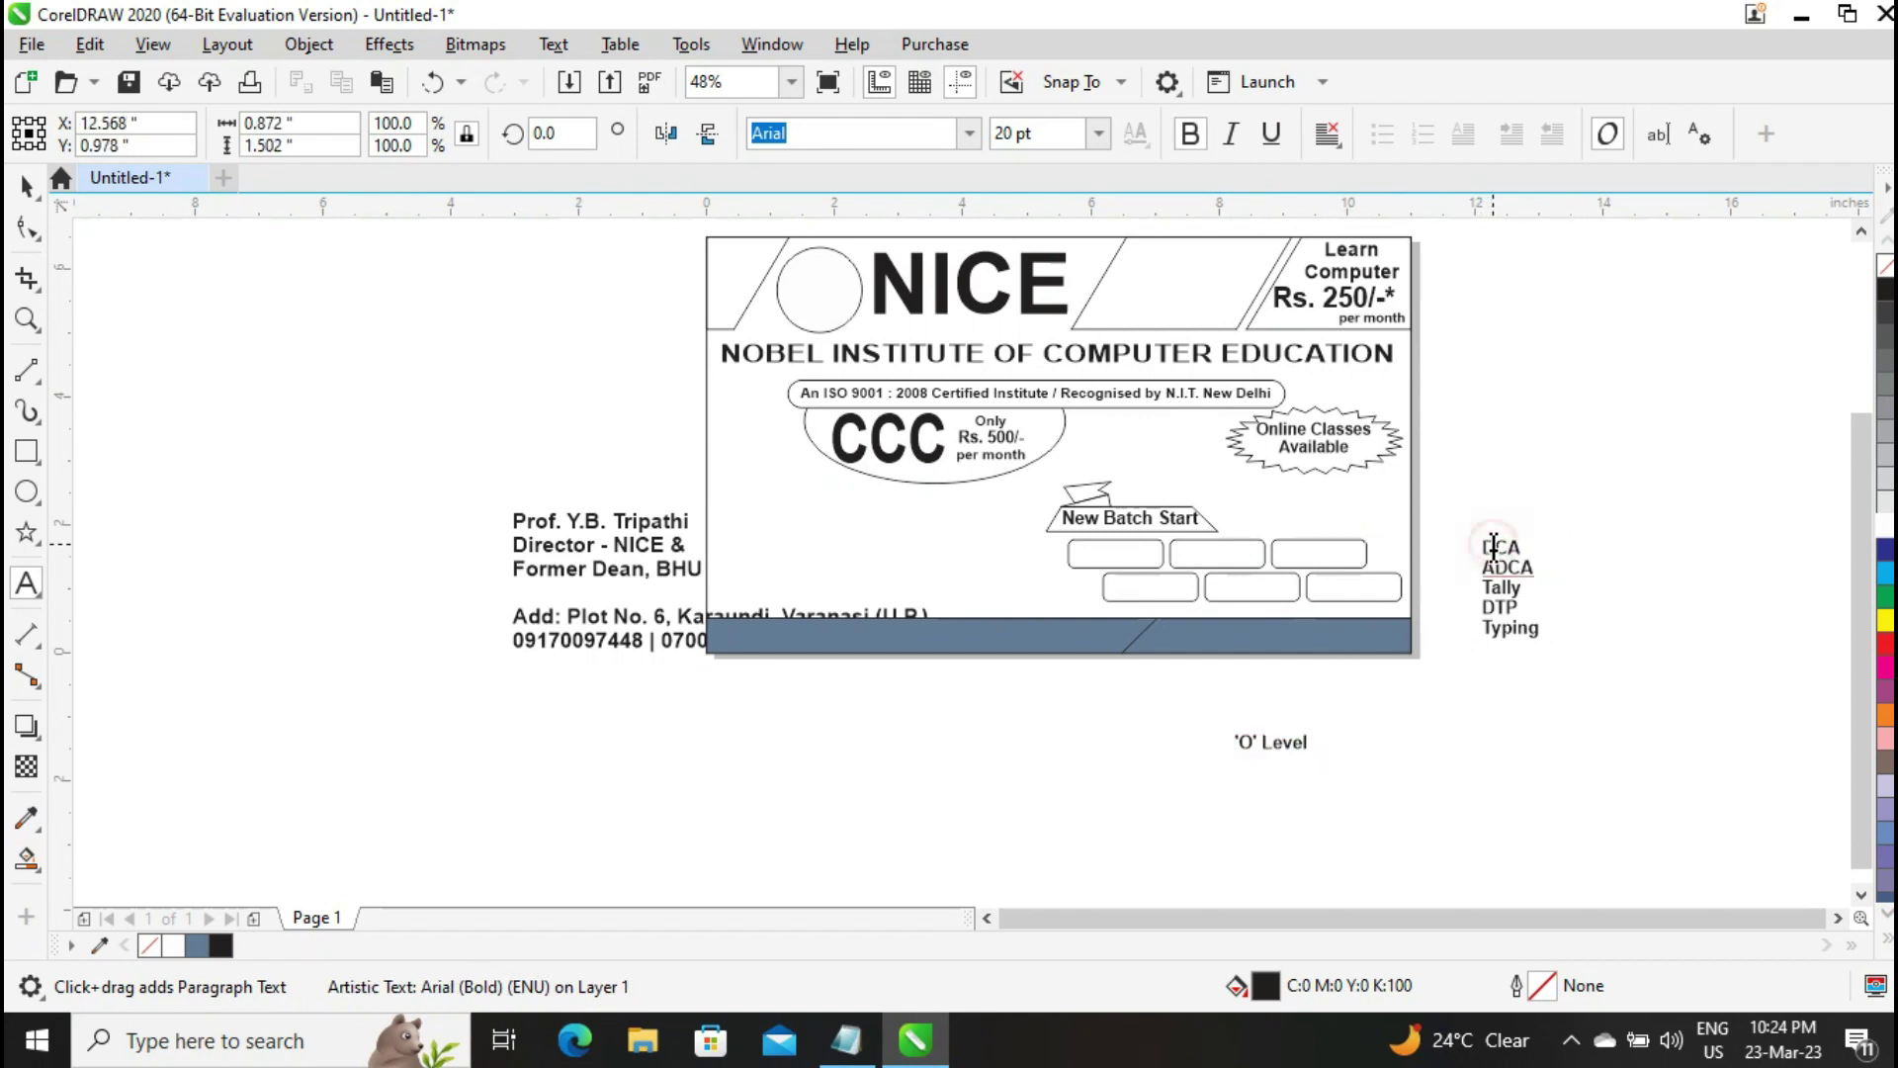
click(25, 185)
drag(1291, 744, 1137, 553)
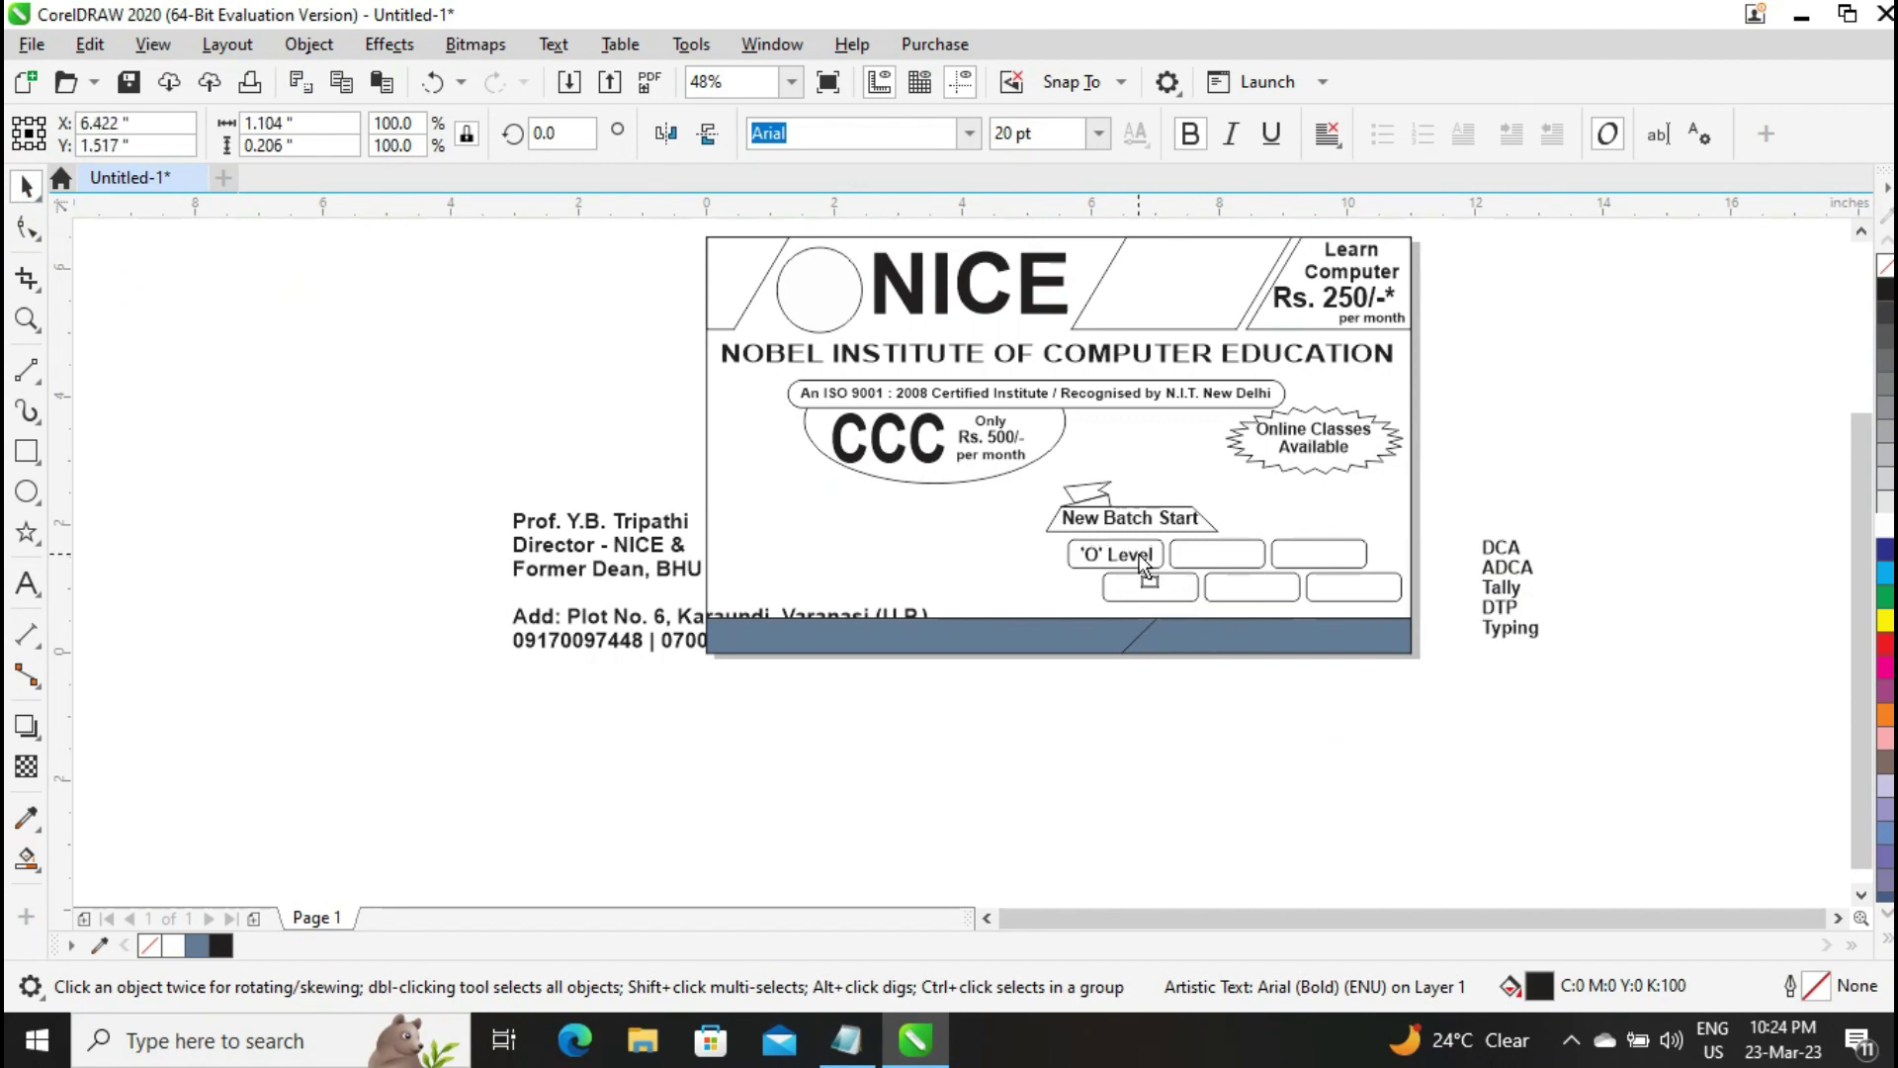
Split "DCA" off the course list as its own text and place it in the upper row's middle rounded box
click(1504, 541)
click(21, 588)
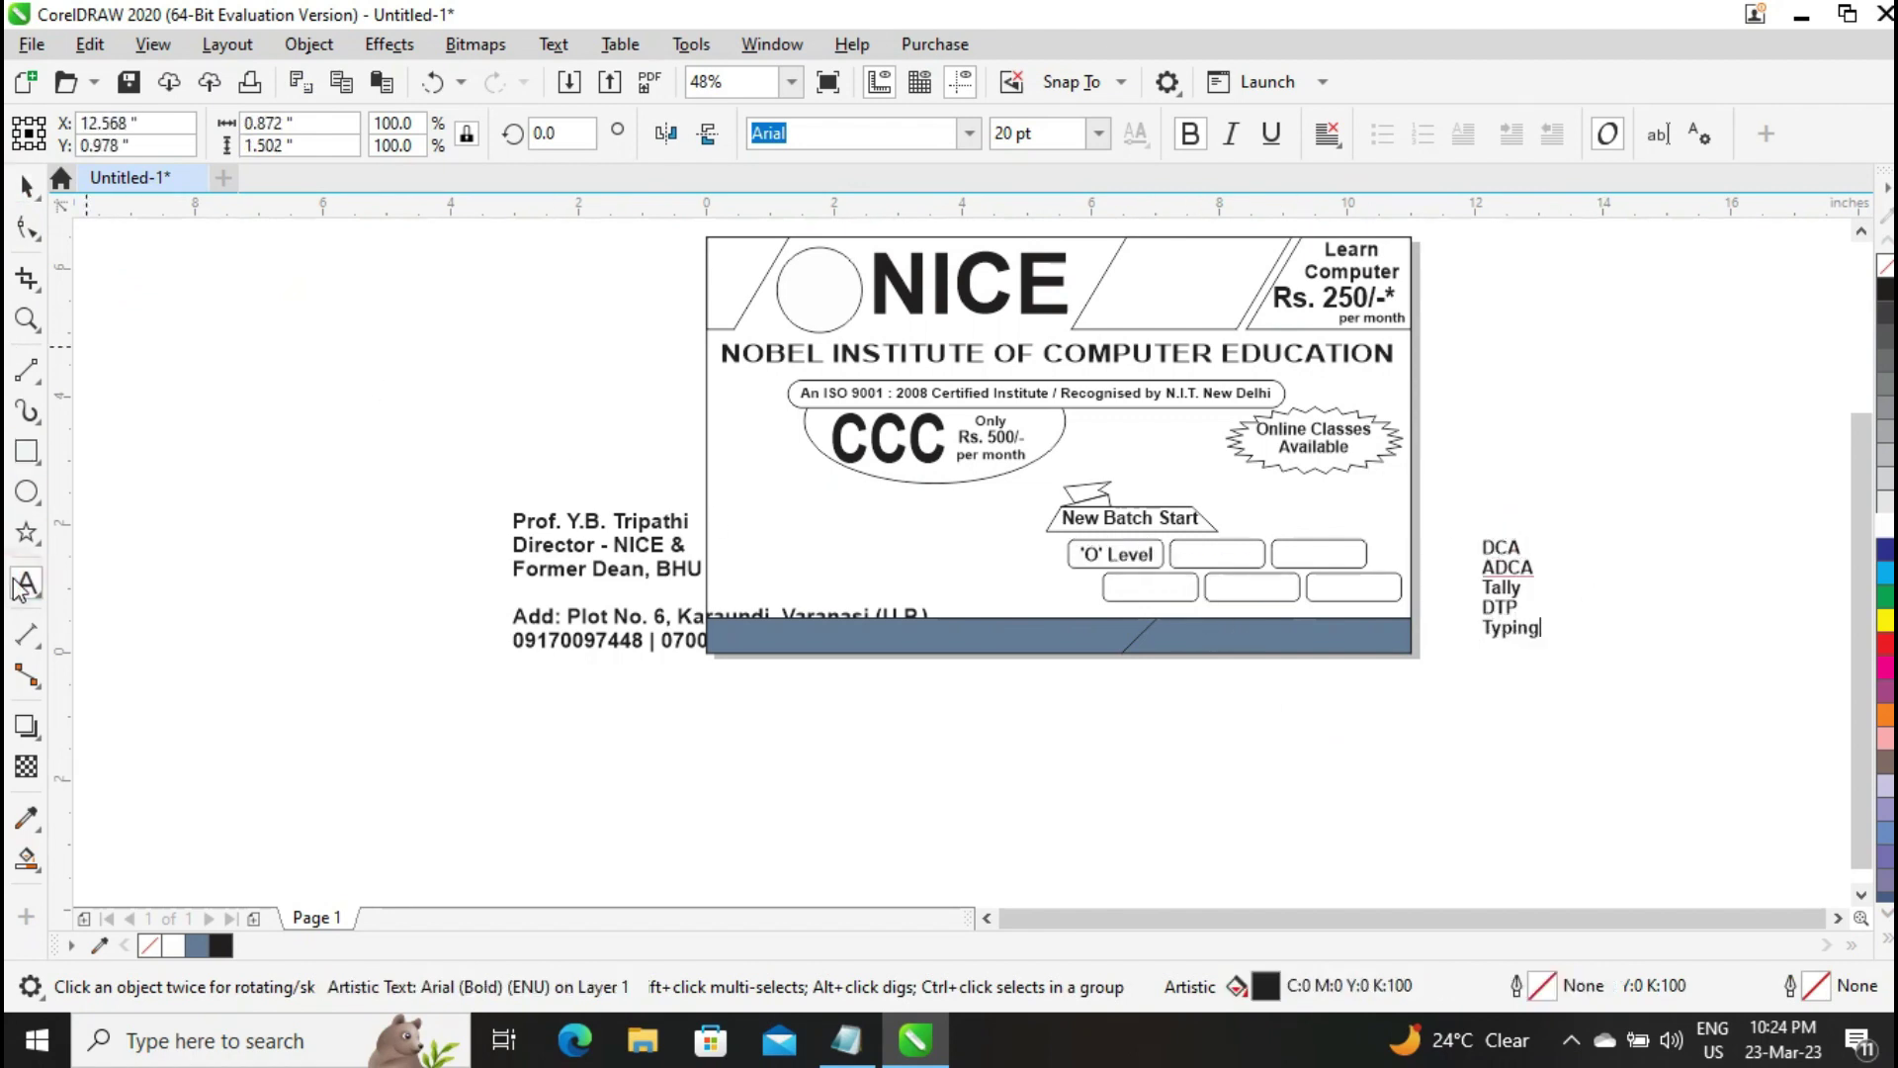
key(ctrl+x)
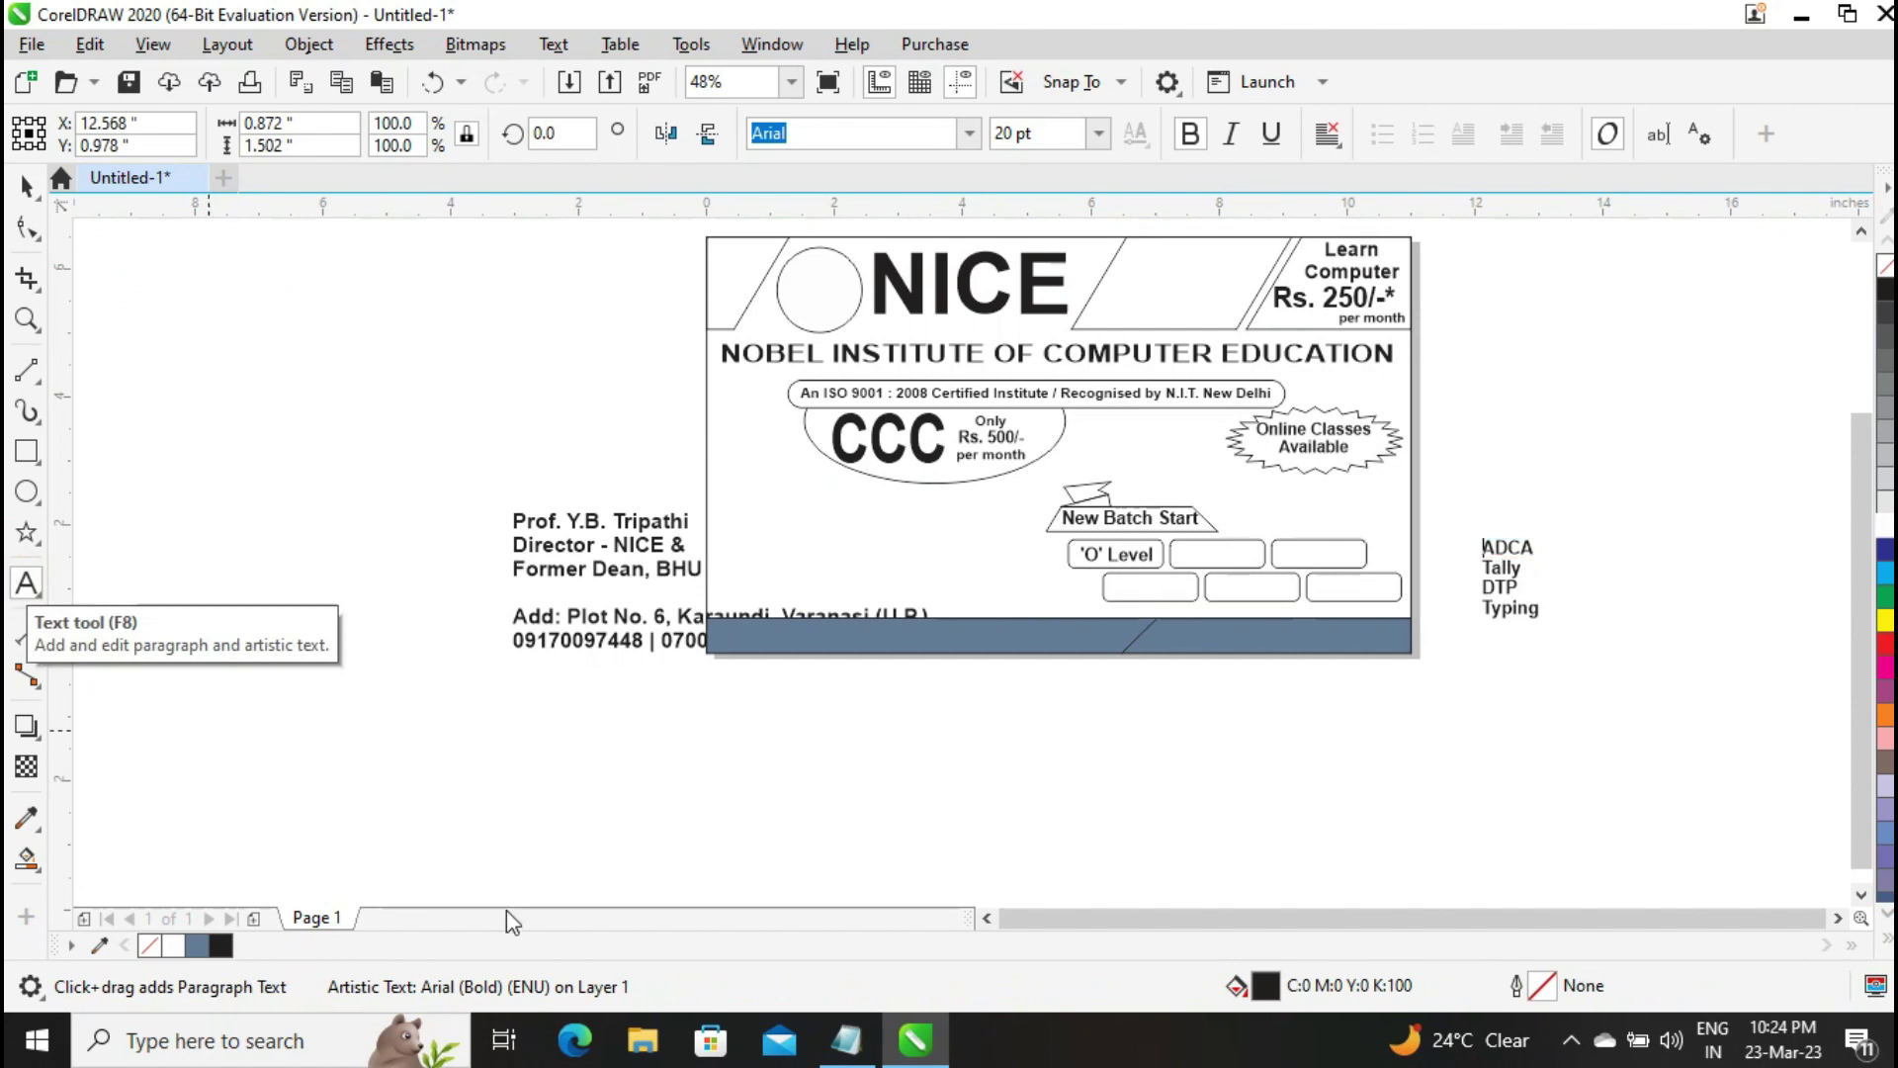
click(1400, 833)
key(ctrl+v)
click(33, 187)
drag(1419, 825, 1219, 553)
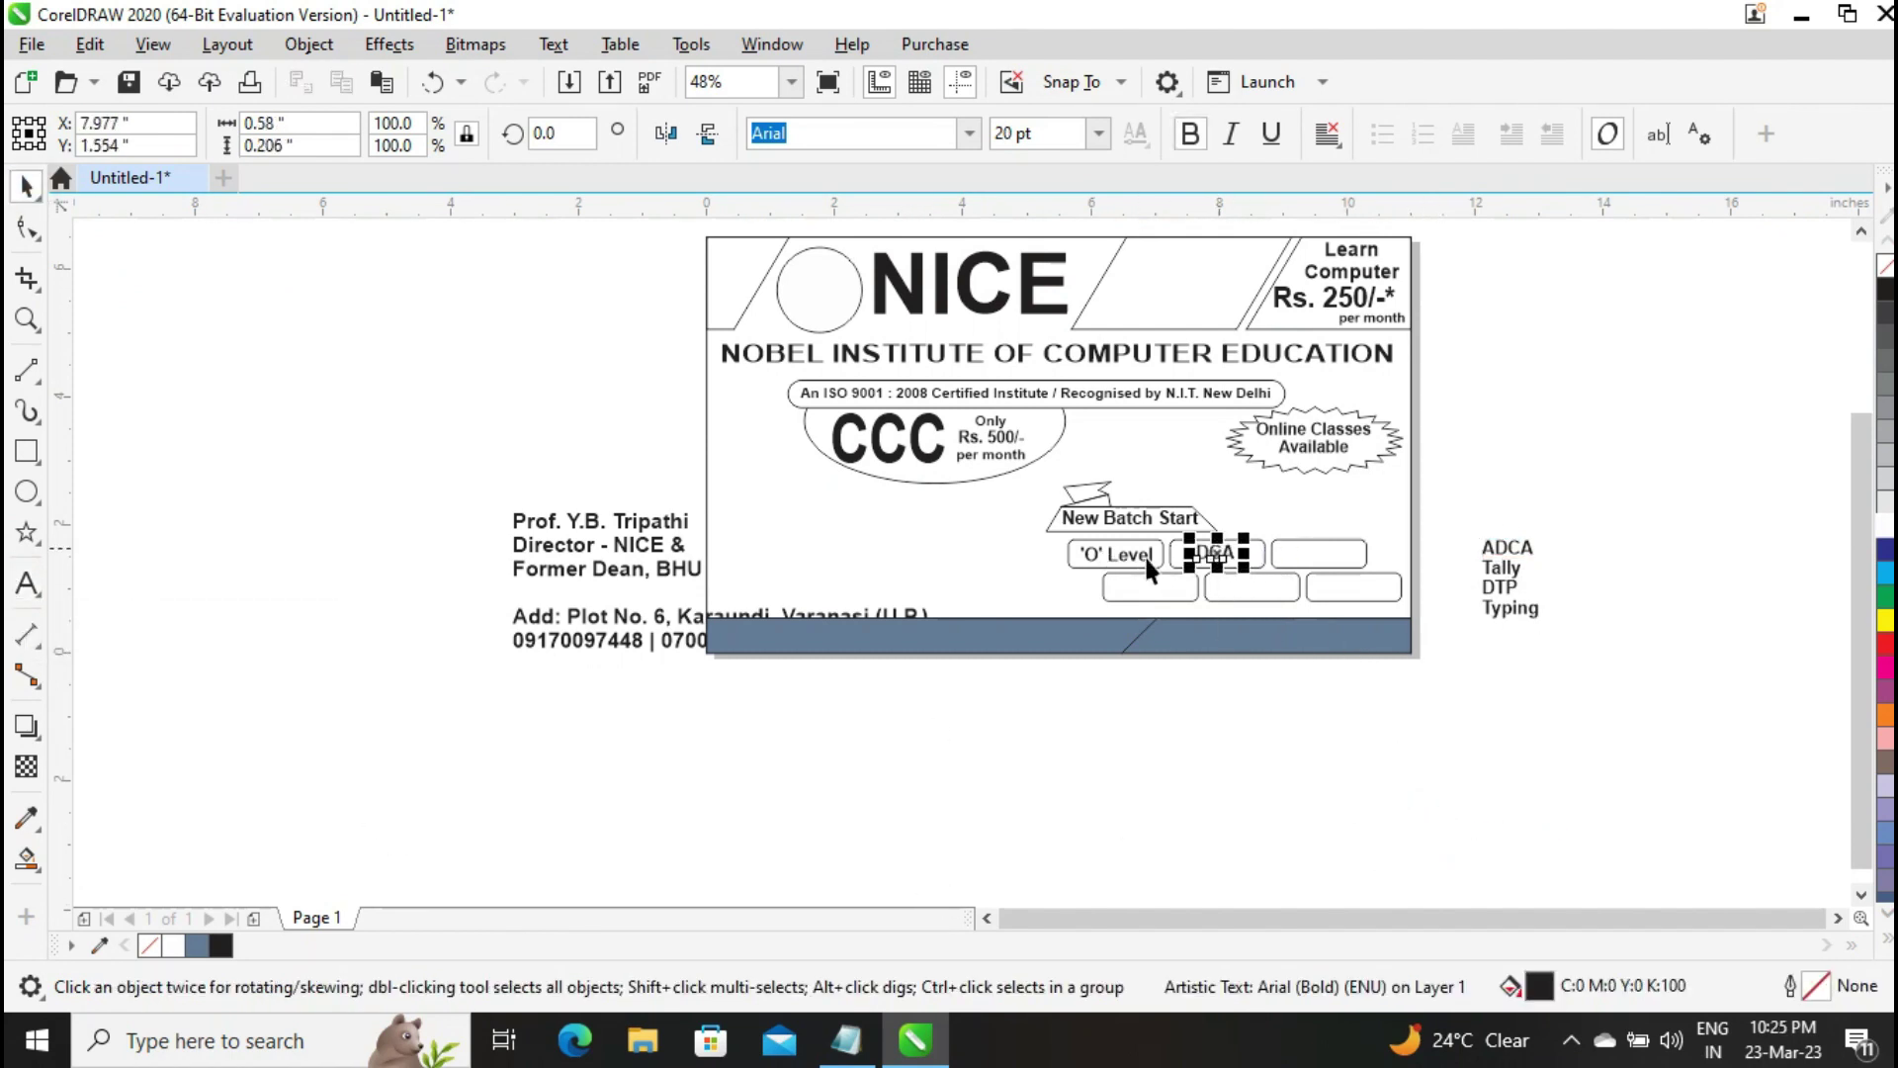
Split "ADCA" off the course list as its own text and place it in the upper row's last rounded box
click(1502, 550)
click(22, 587)
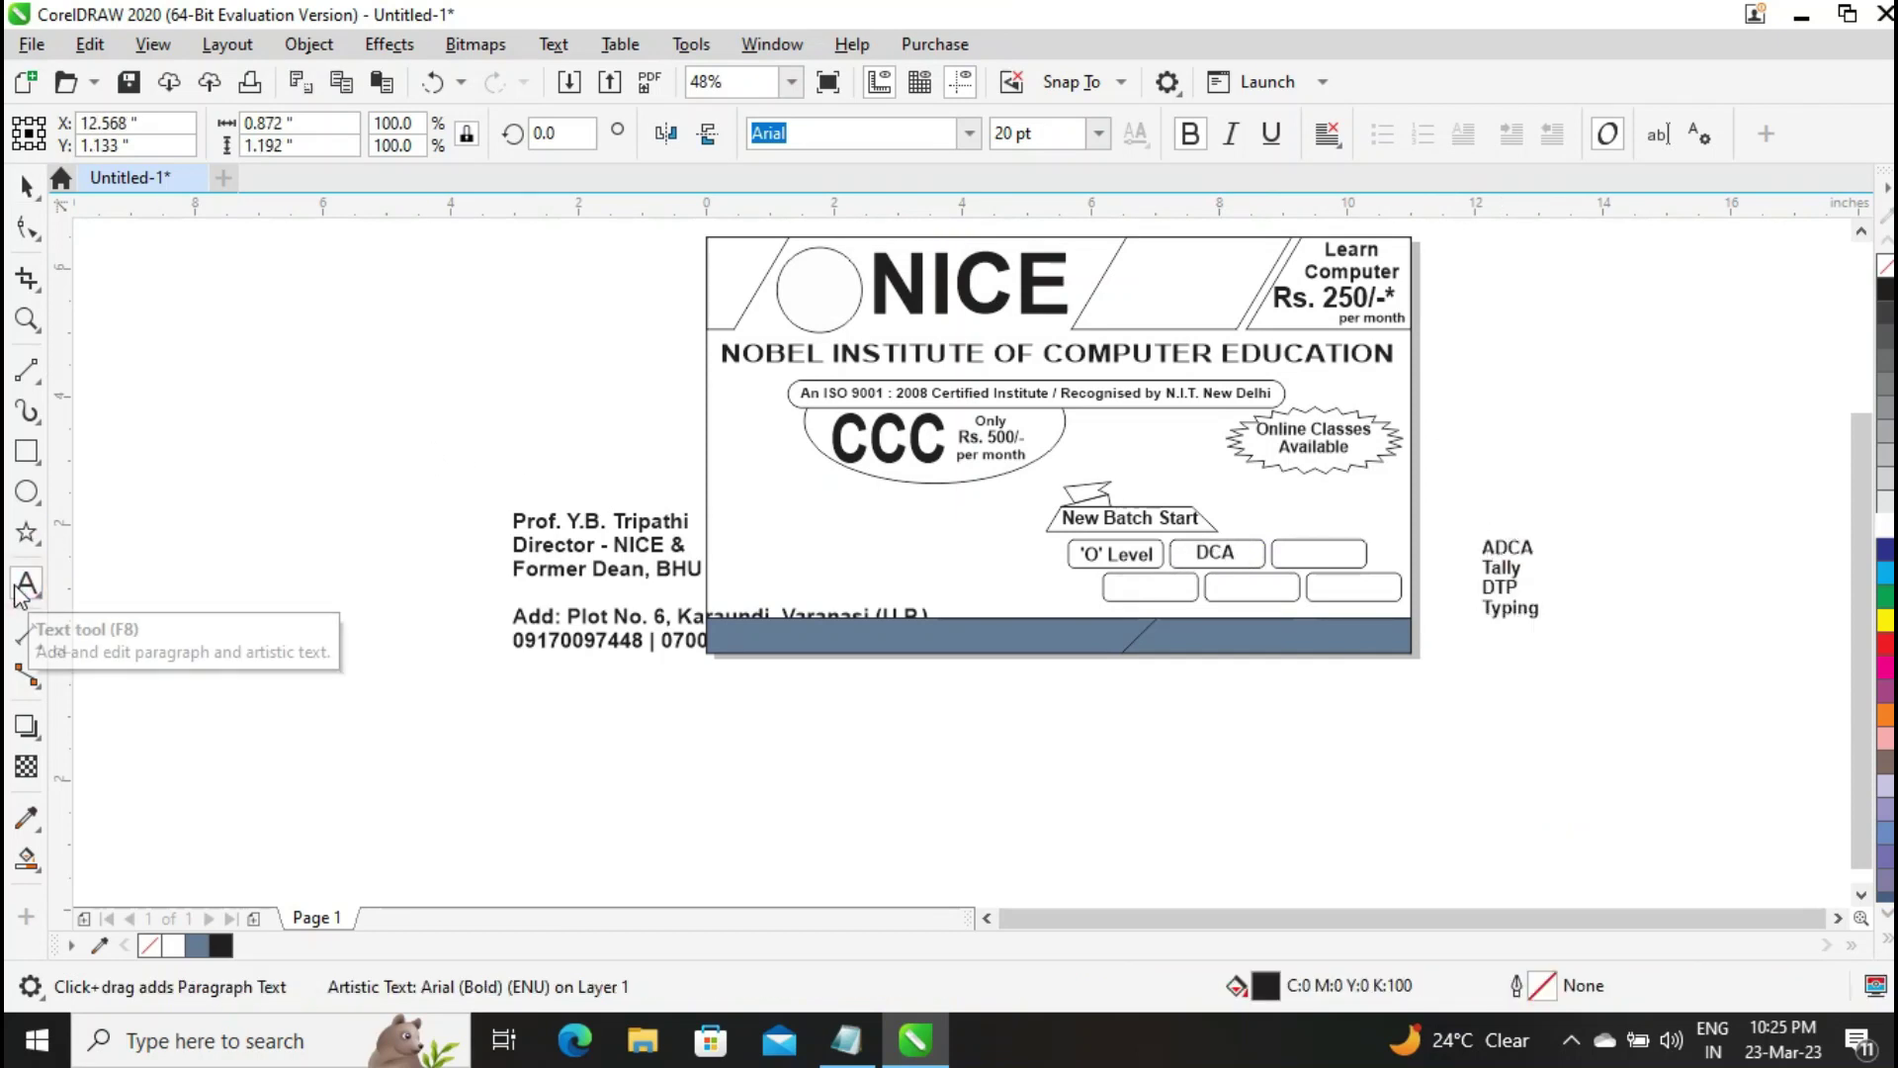
key(ctrl+x)
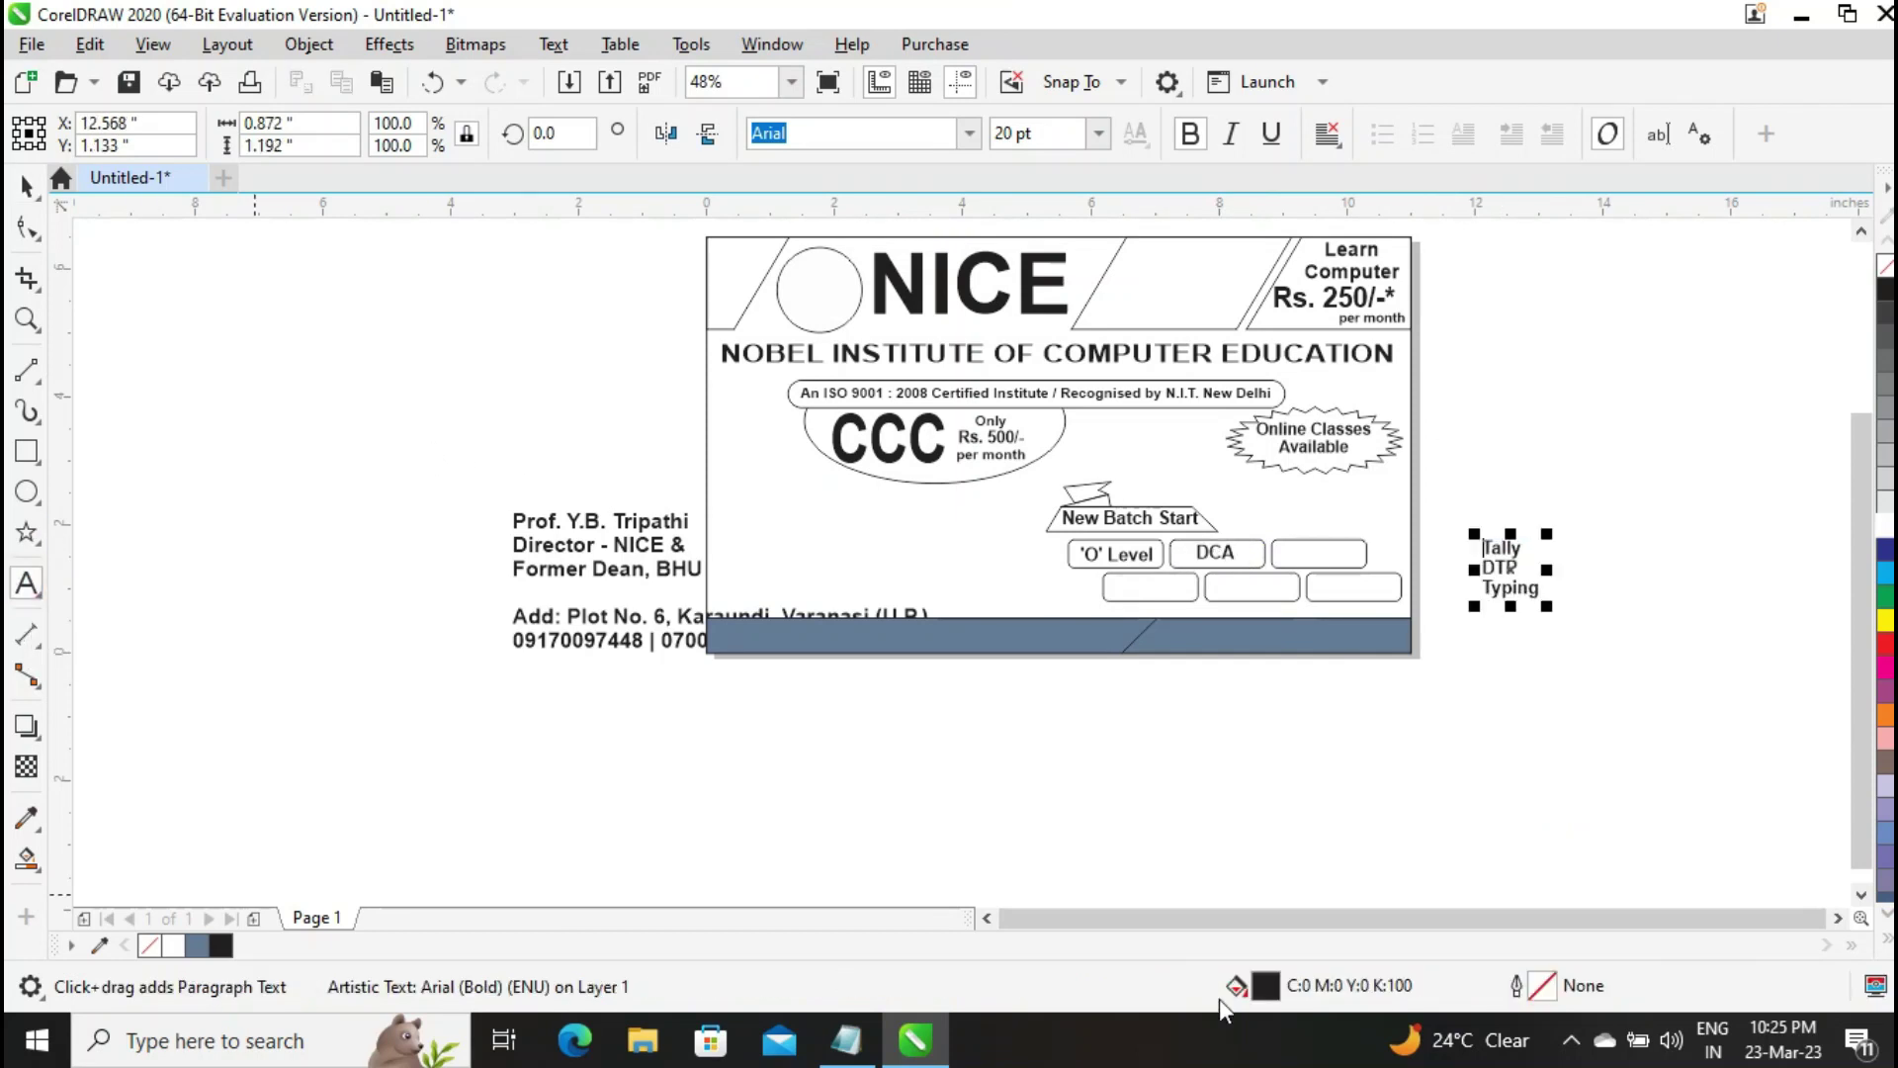
click(1427, 744)
key(ctrl+v)
click(28, 187)
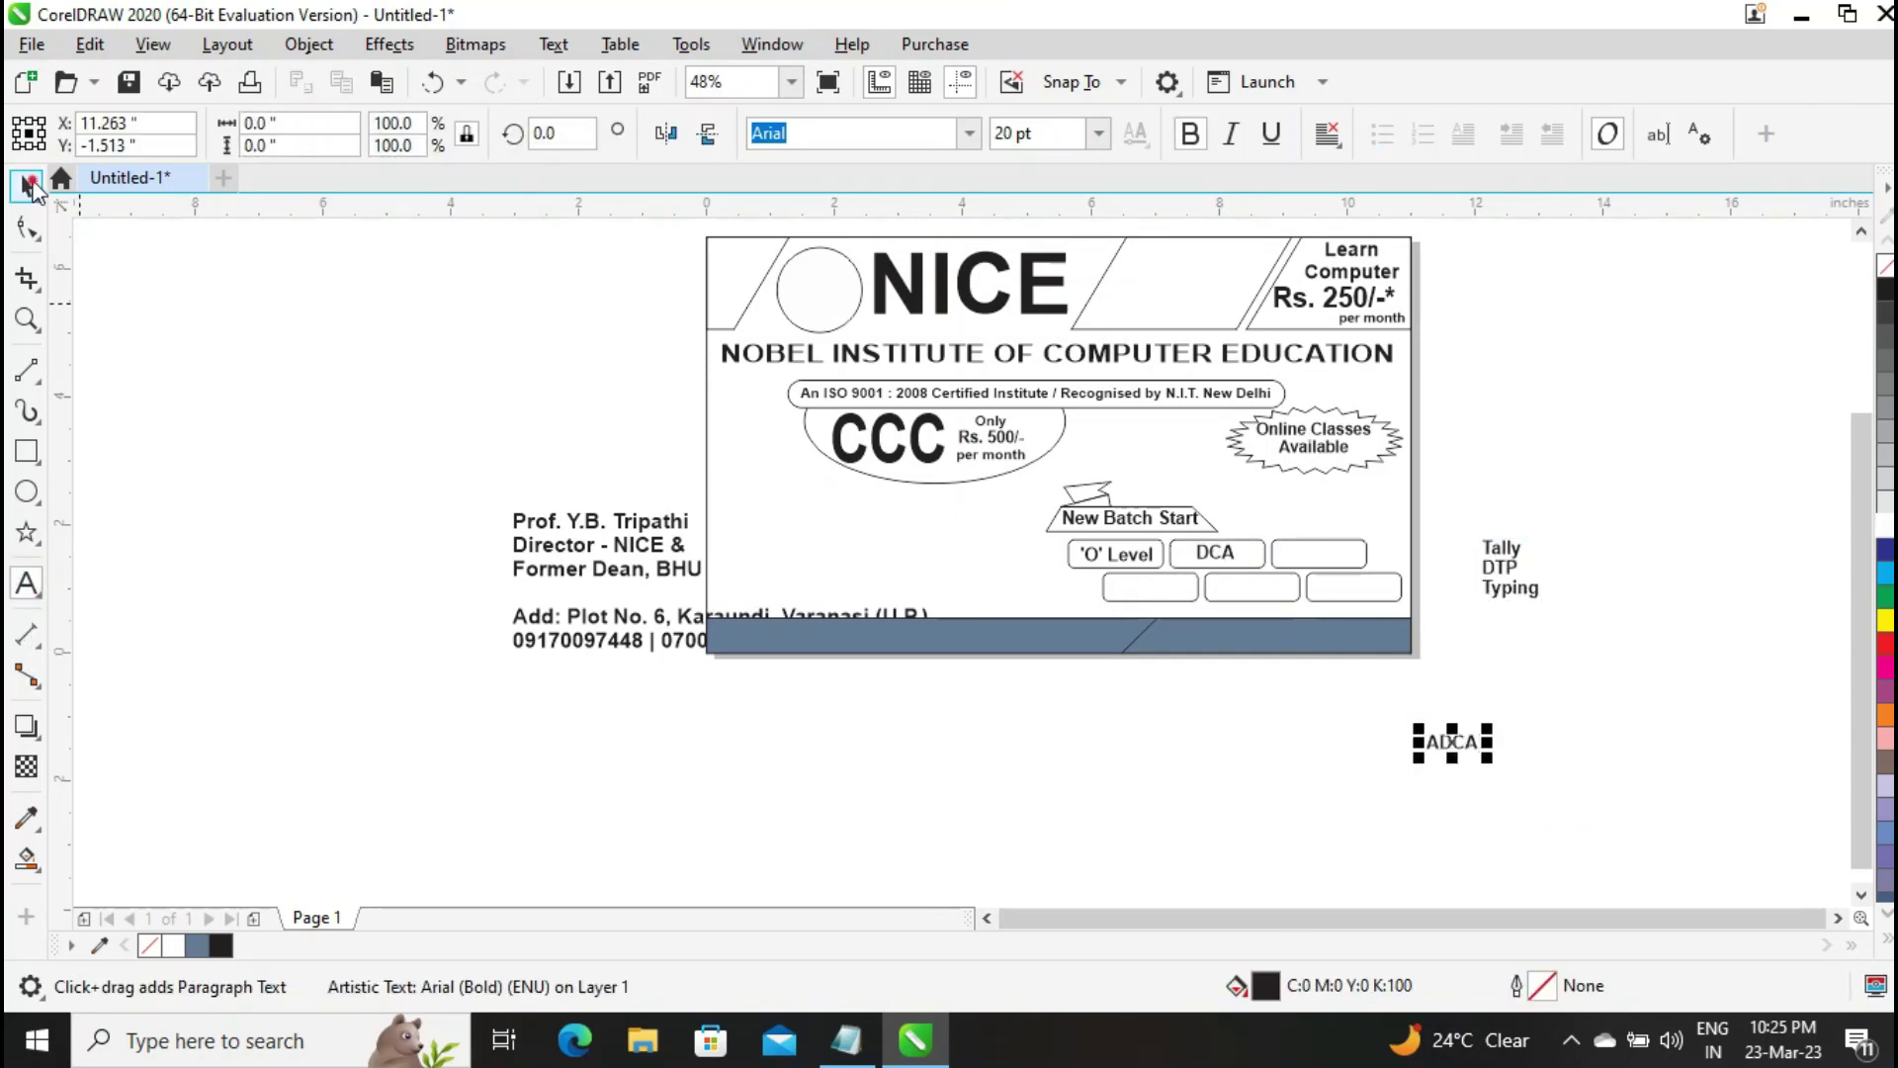
click(1450, 743)
click(1450, 743)
drag(1451, 743, 1315, 552)
Split "Tally" off the course list as its own text and place it in the lower row's first rounded box
click(1501, 550)
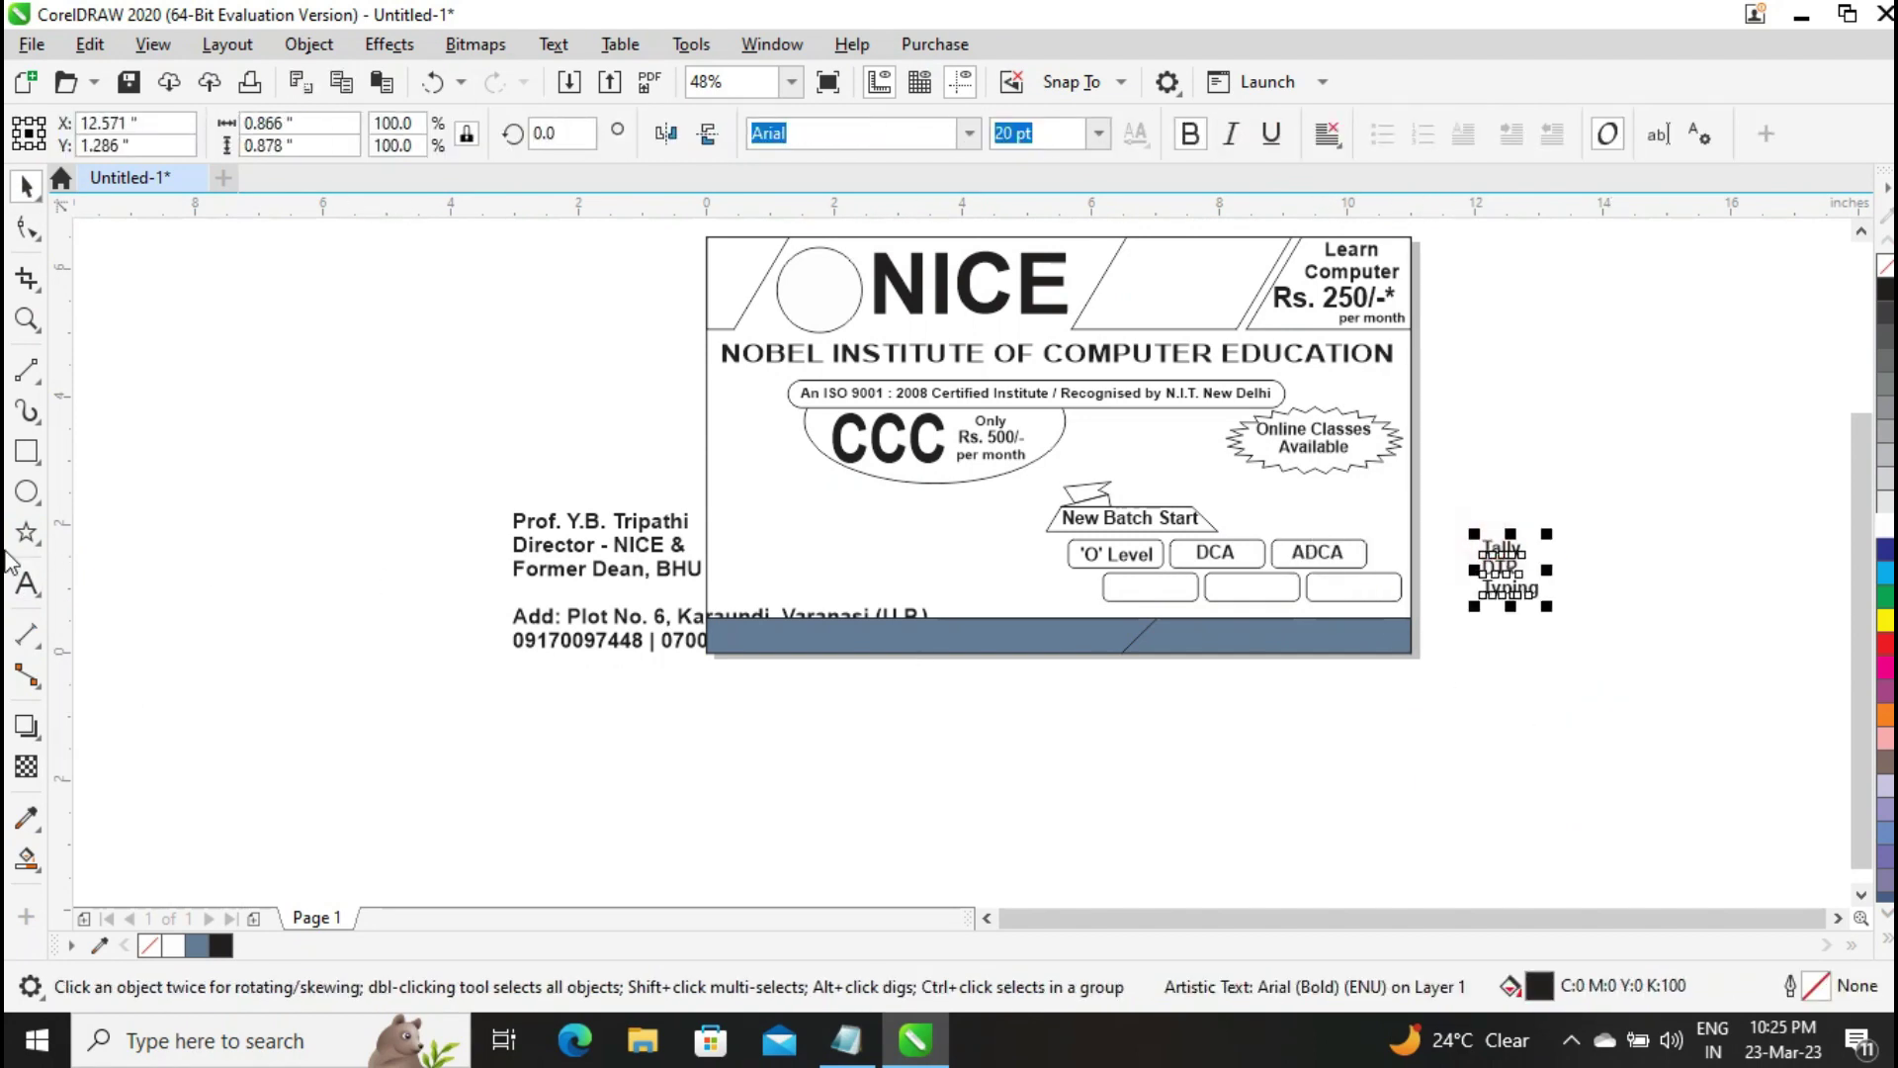
click(27, 584)
key(ctrl+x)
click(1318, 797)
key(ctrl+v)
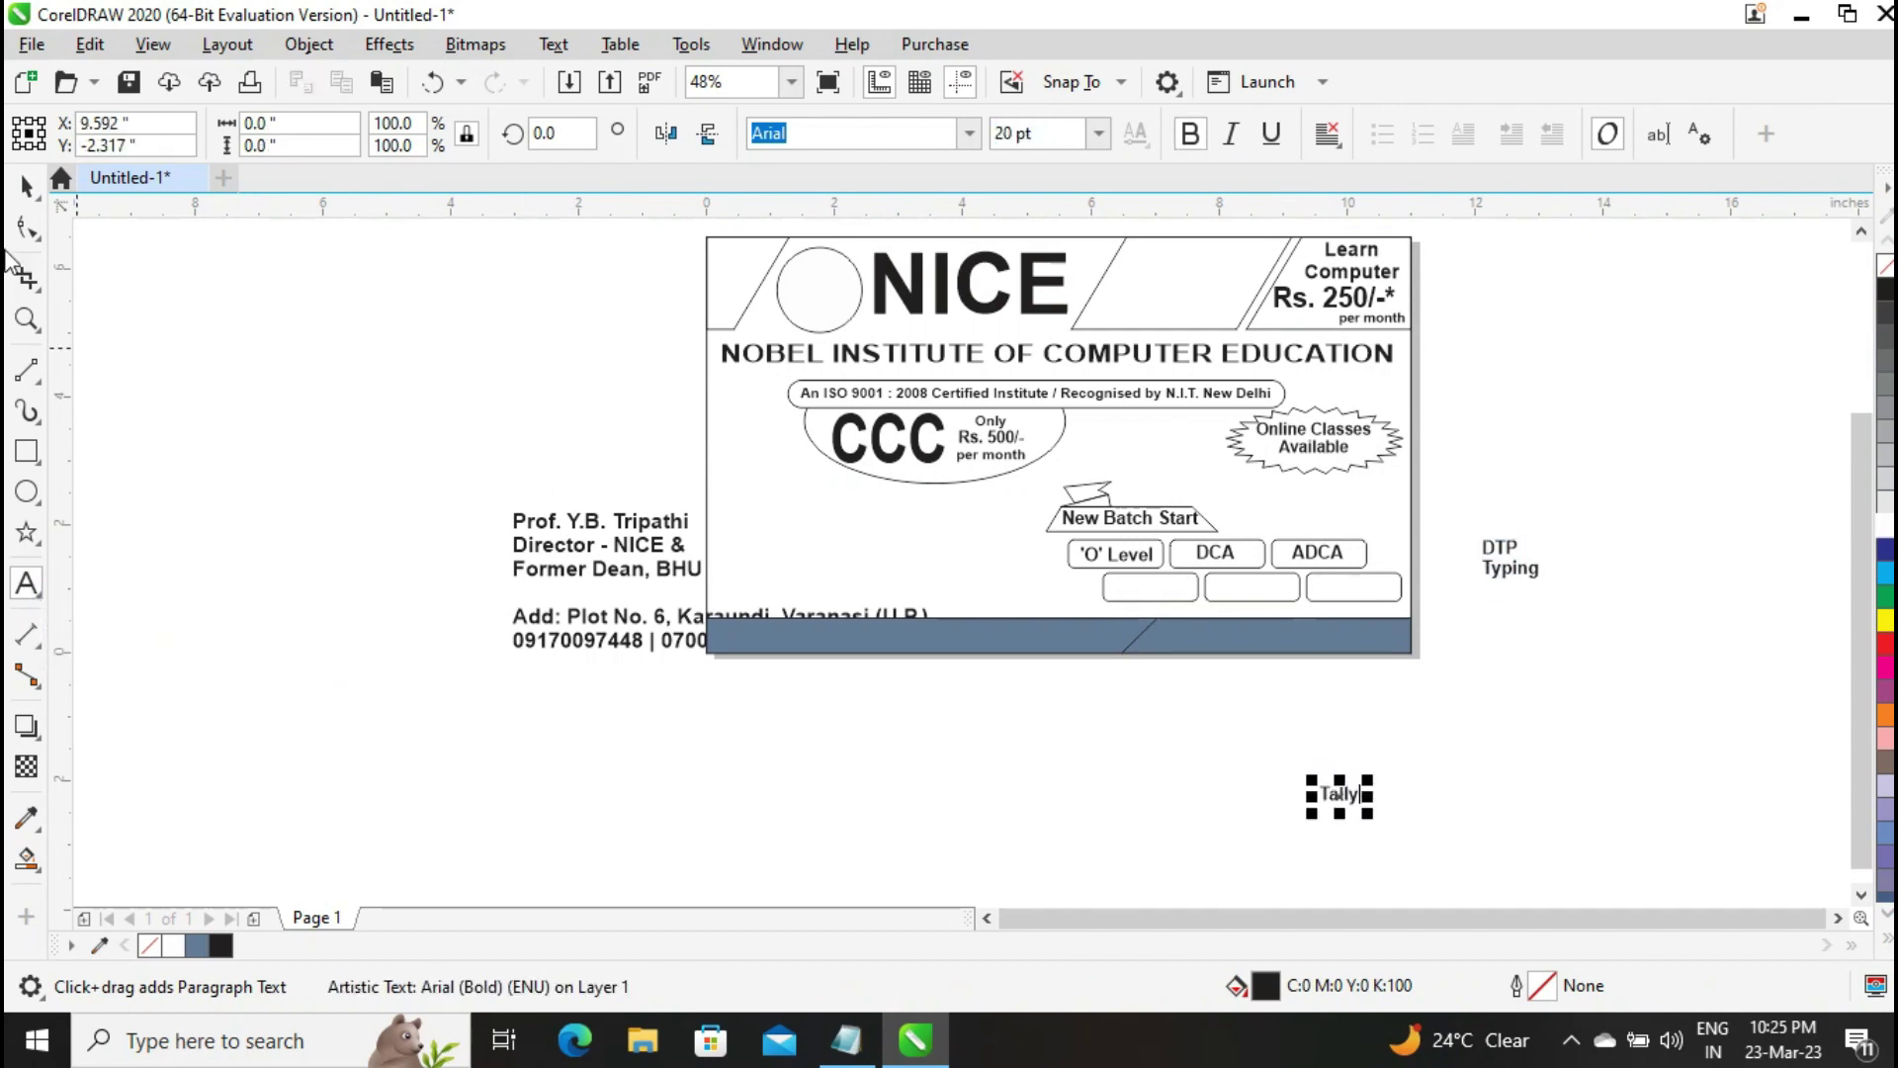
key(space)
drag(1339, 795, 1143, 583)
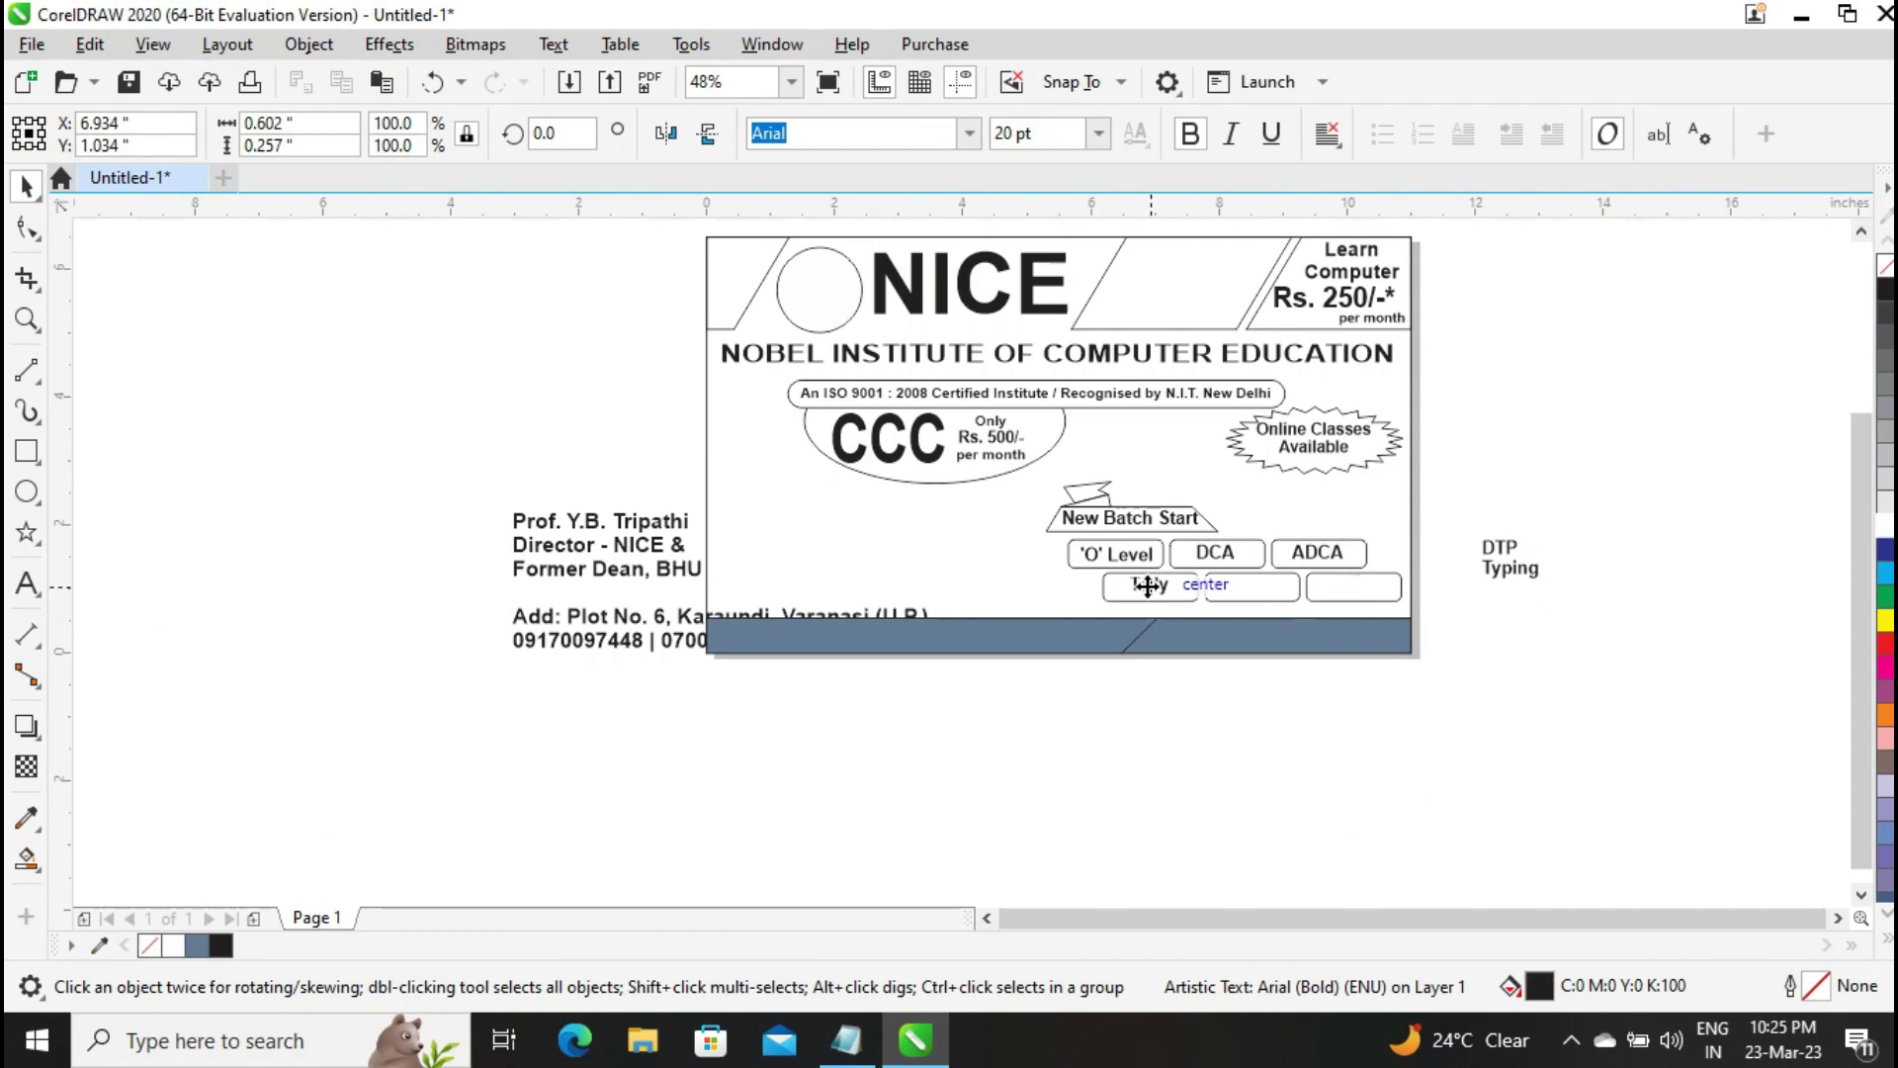
Split off "DTP" into the lower row's middle box and move the remaining "Typing" into its last box
click(1500, 557)
click(27, 584)
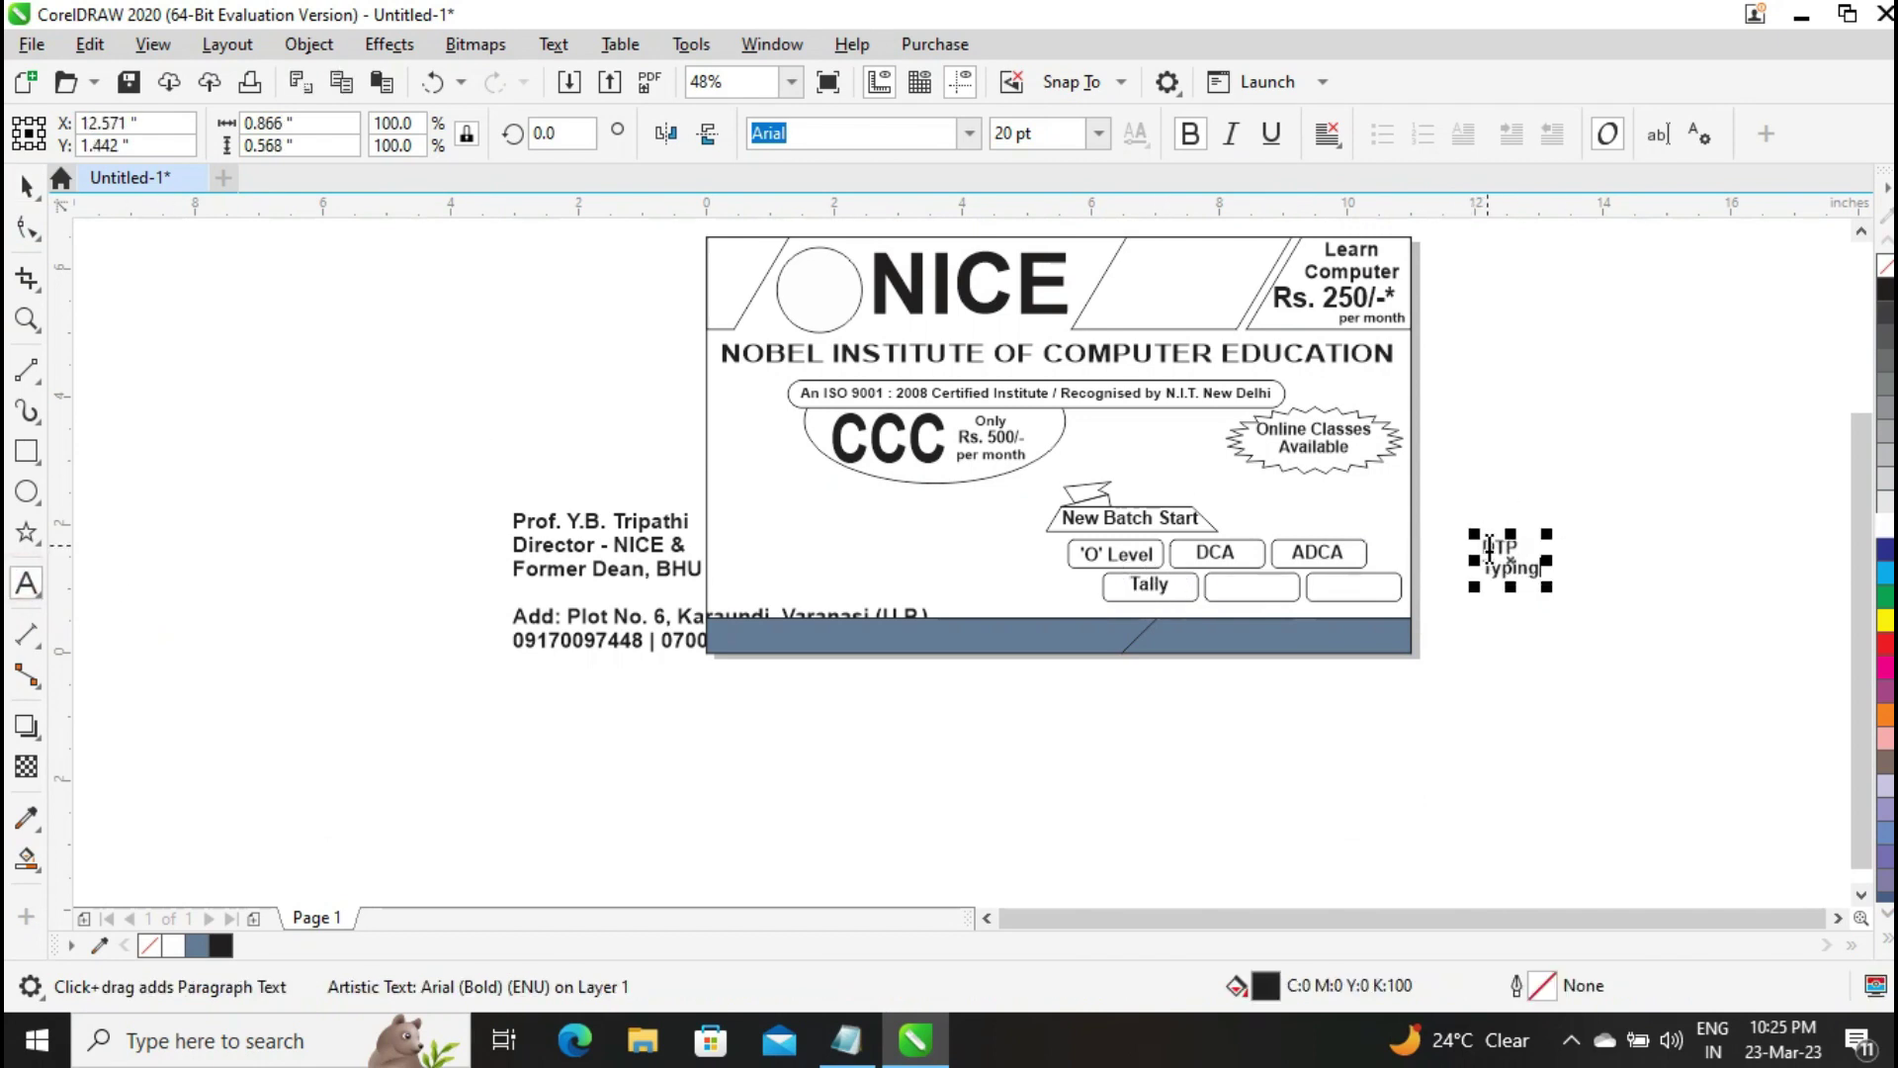
key(ctrl+x)
click(1501, 716)
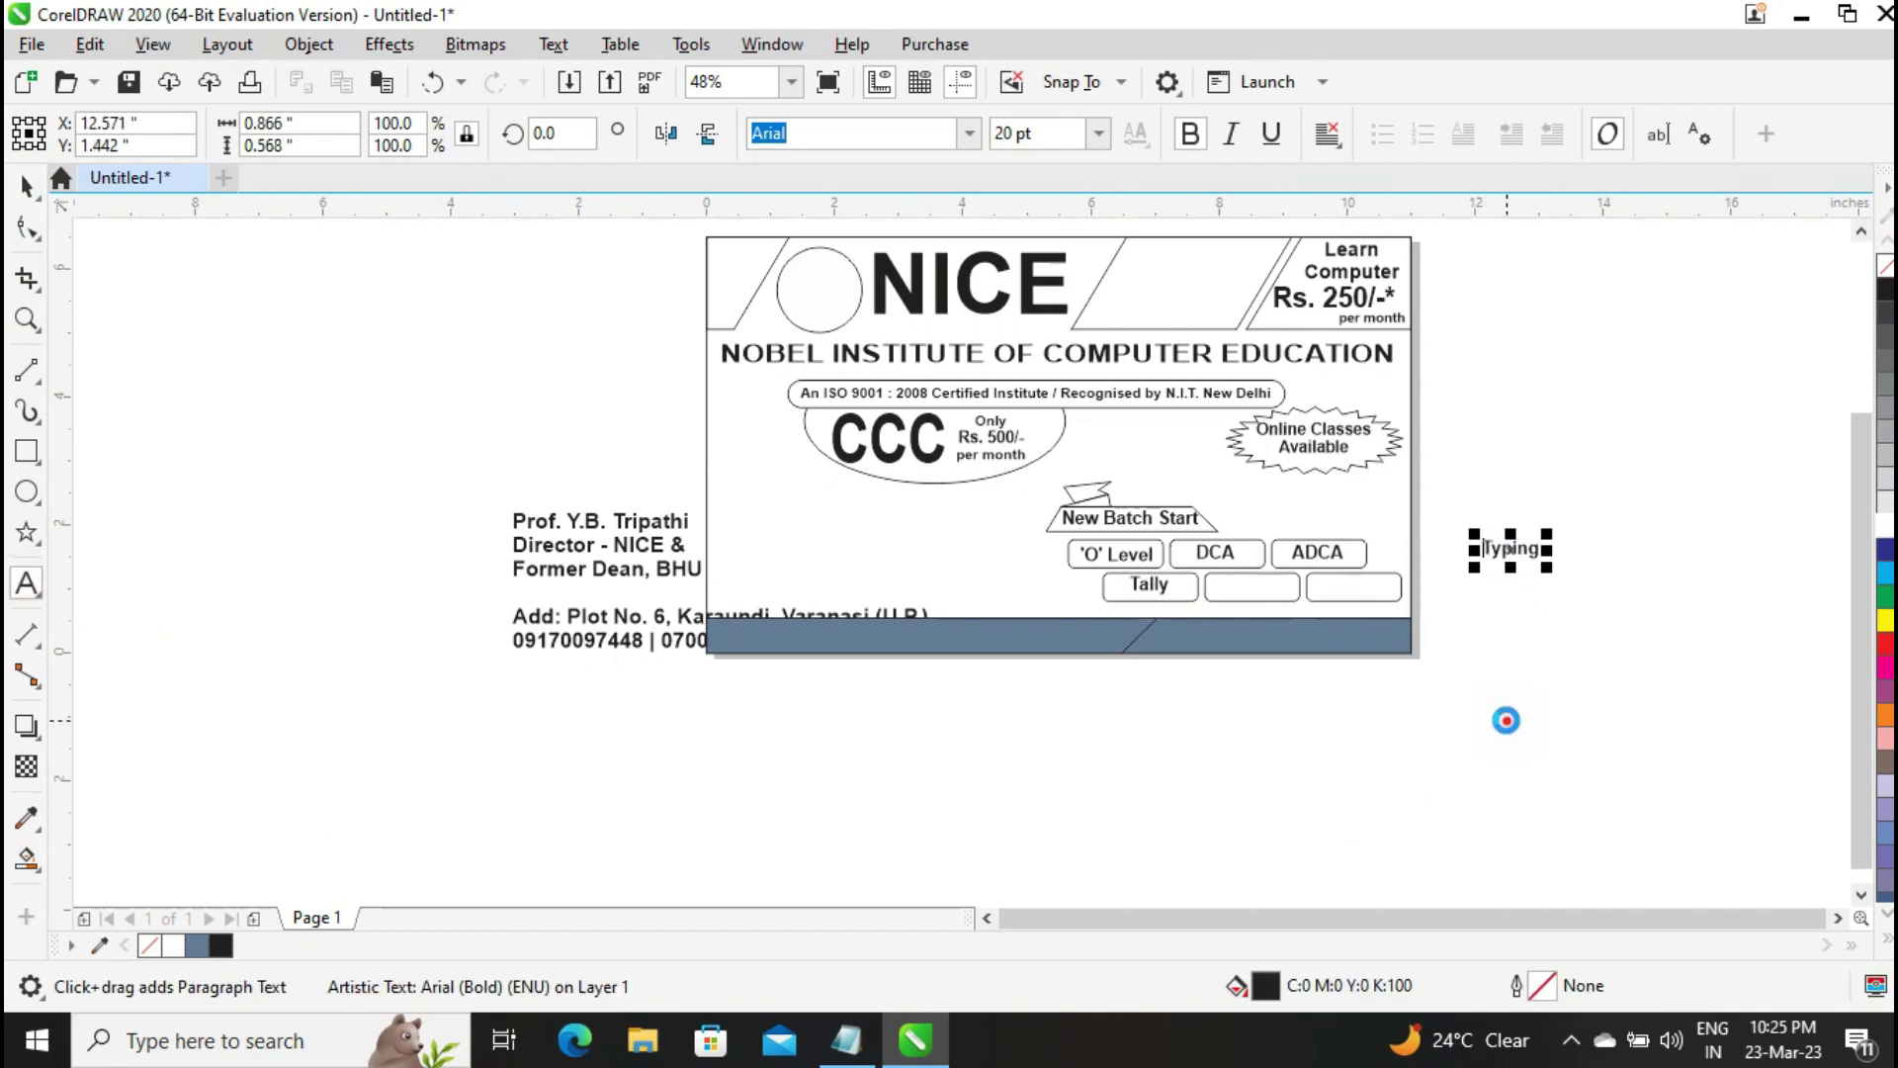
key(ctrl+v)
key(space)
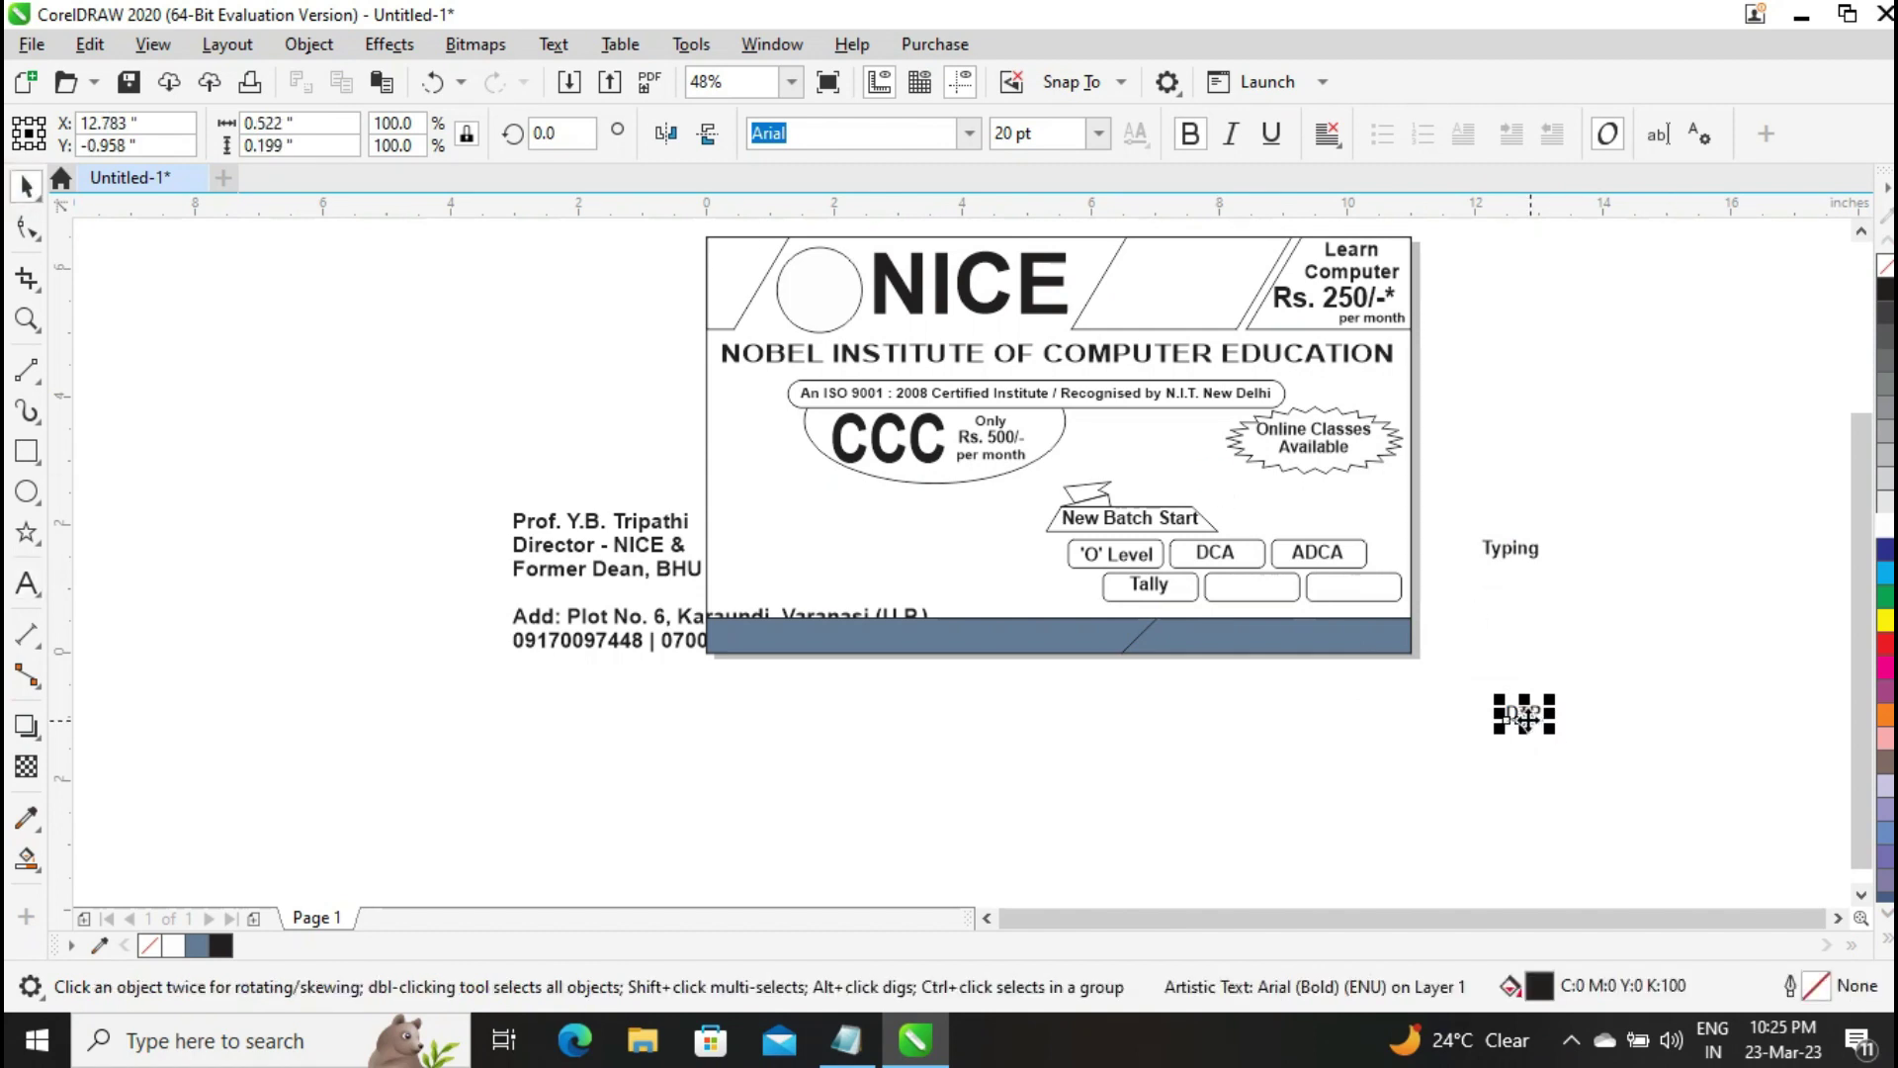
drag(1529, 718, 1233, 590)
drag(1517, 546, 1359, 582)
click(1634, 553)
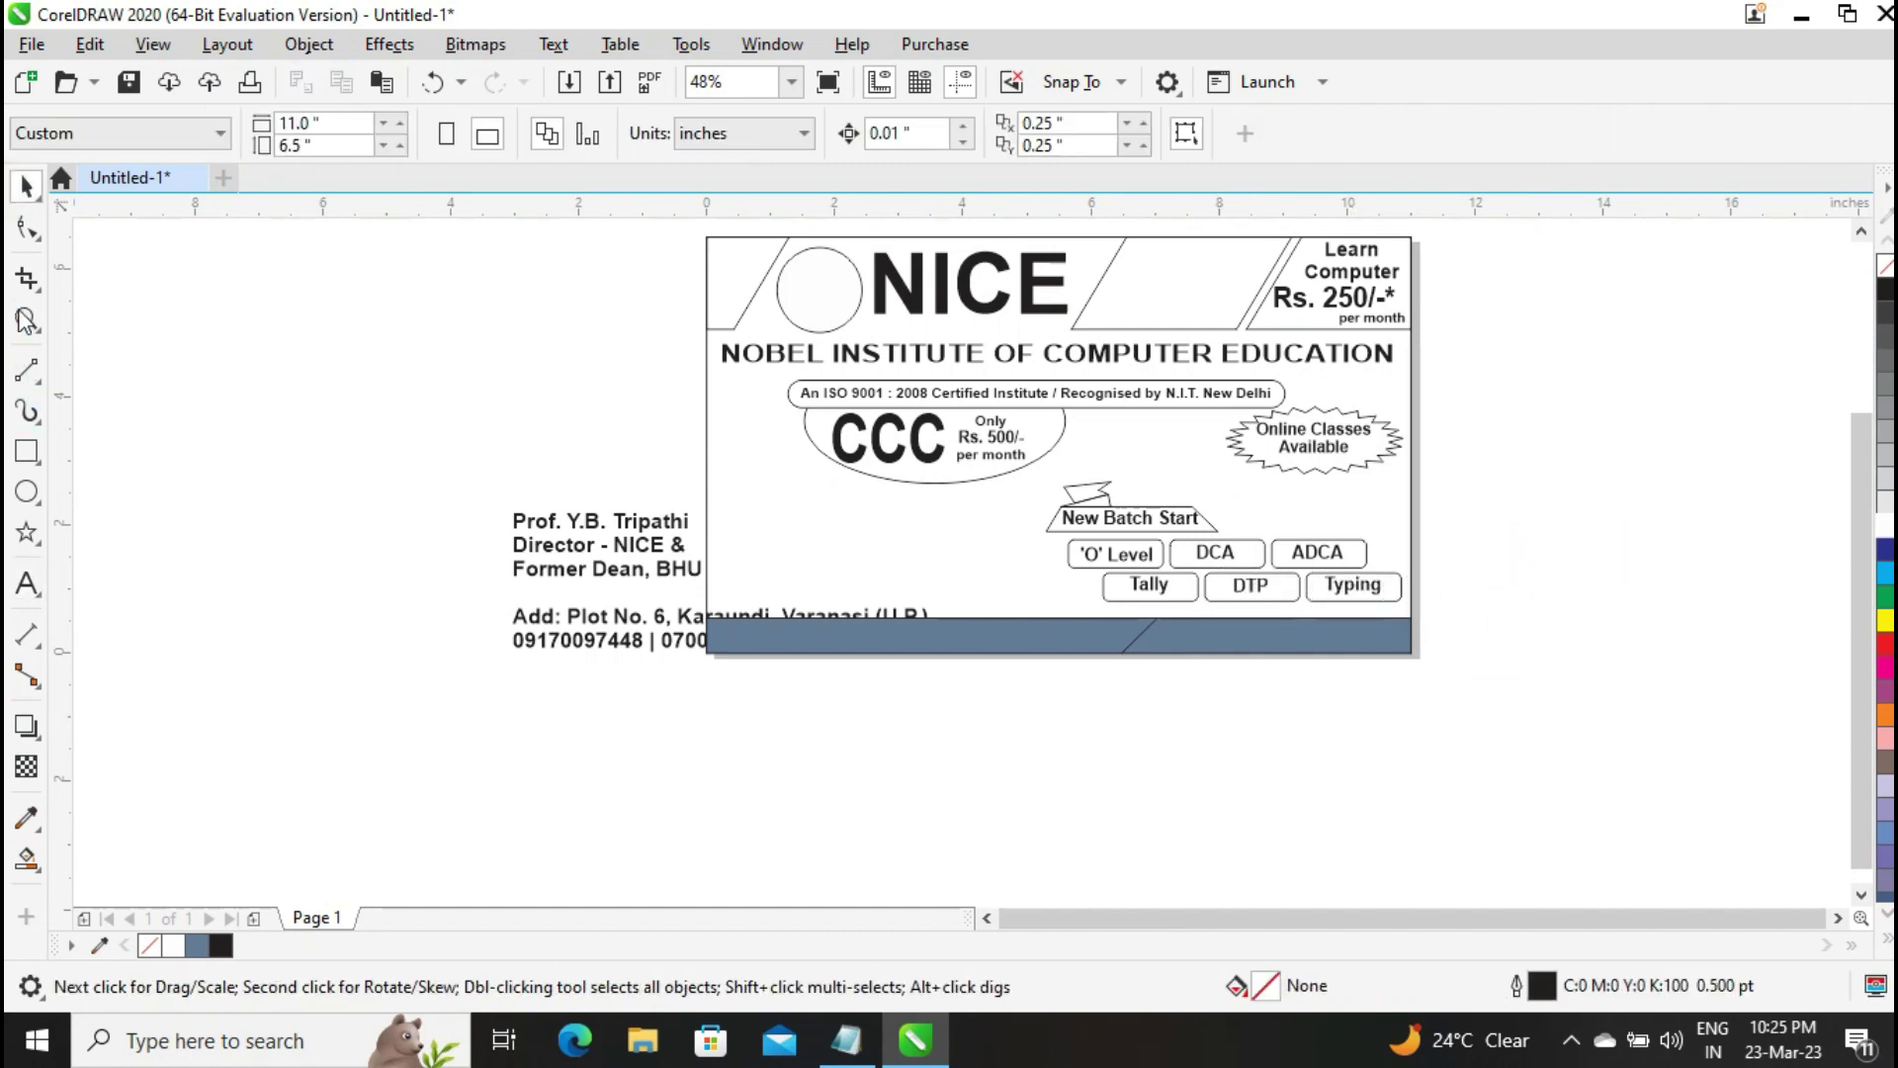
Centre the "'O' Level" text within its rounded box
key(z)
drag(1054, 620, 1054, 620)
click(28, 186)
click(390, 561)
mouse_move(428, 568)
mouse_down()
mouse_move(407, 555)
mouse_move(428, 549)
mouse_move(405, 552)
mouse_up()
shift+click(525, 532)
key(ctrl+shift+a)
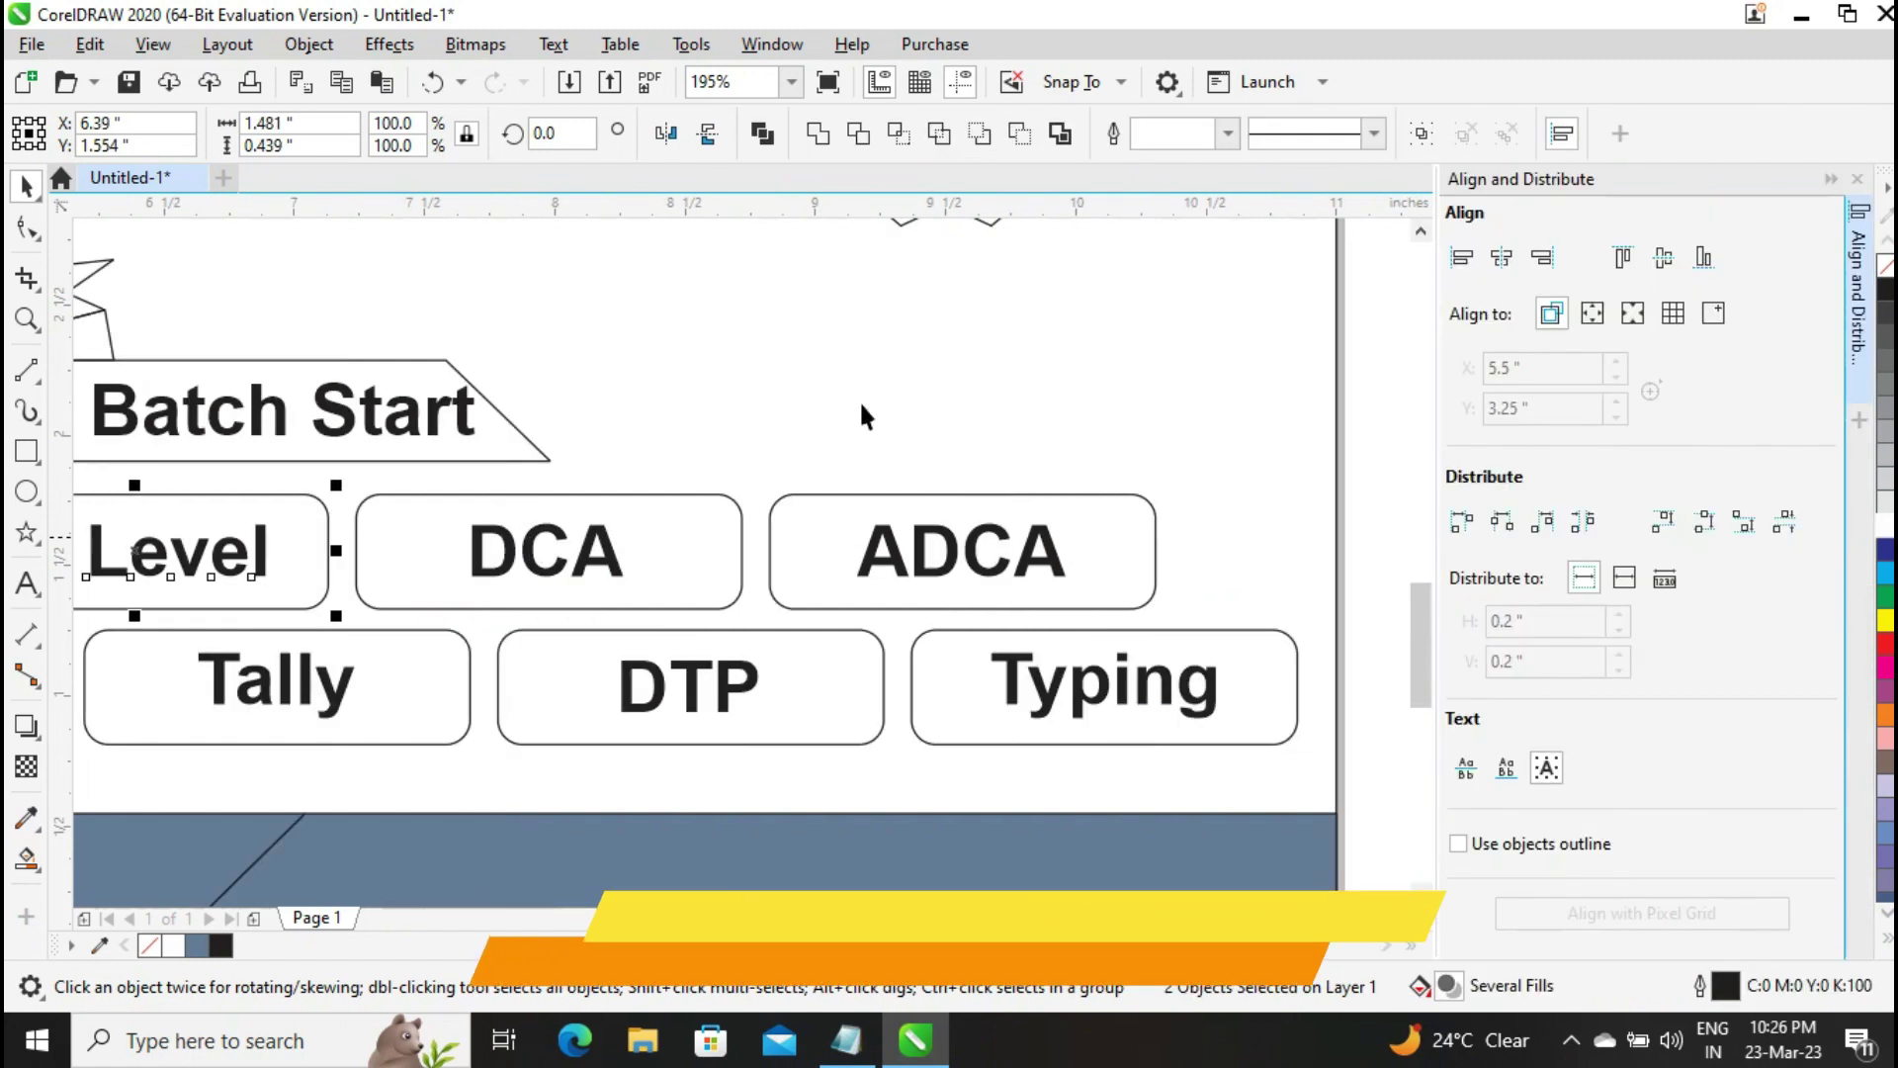
click(1661, 265)
click(1857, 180)
click(1525, 373)
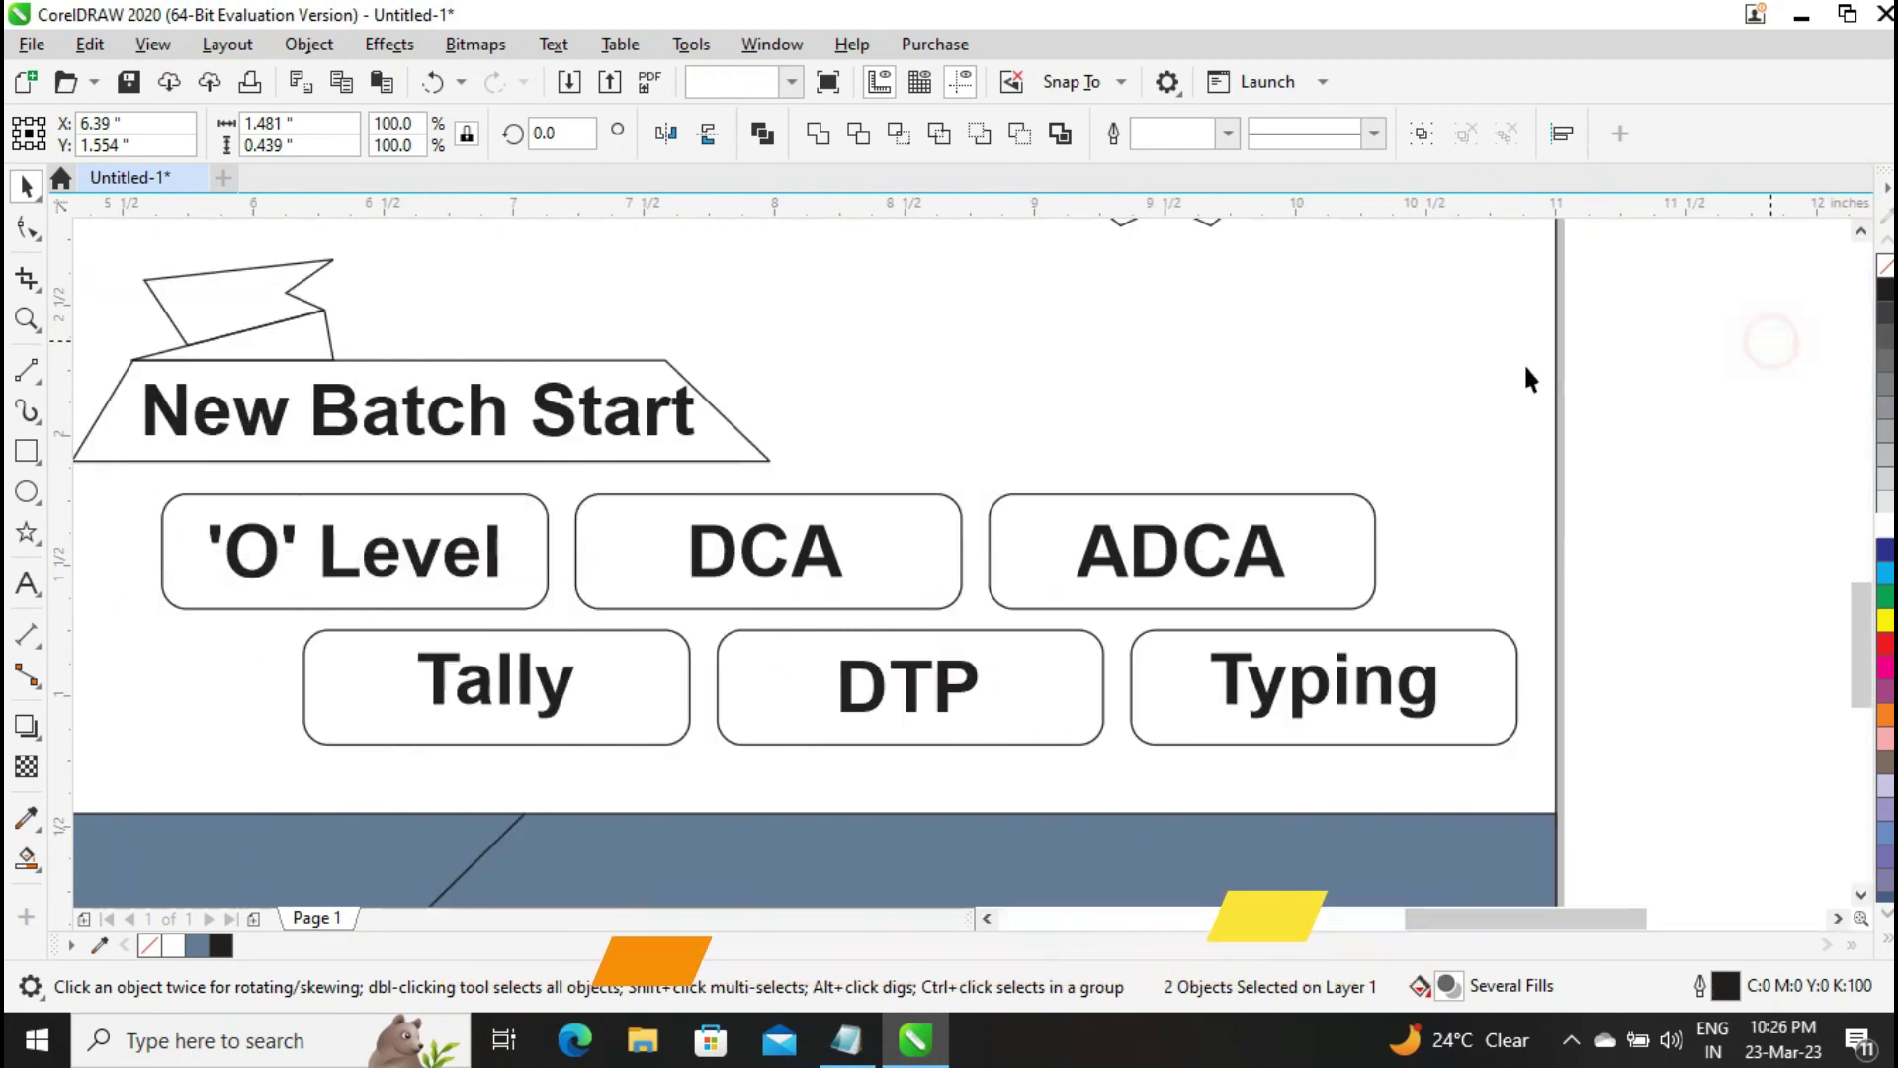
Centre the "Tally" text within its rounded box
click(527, 662)
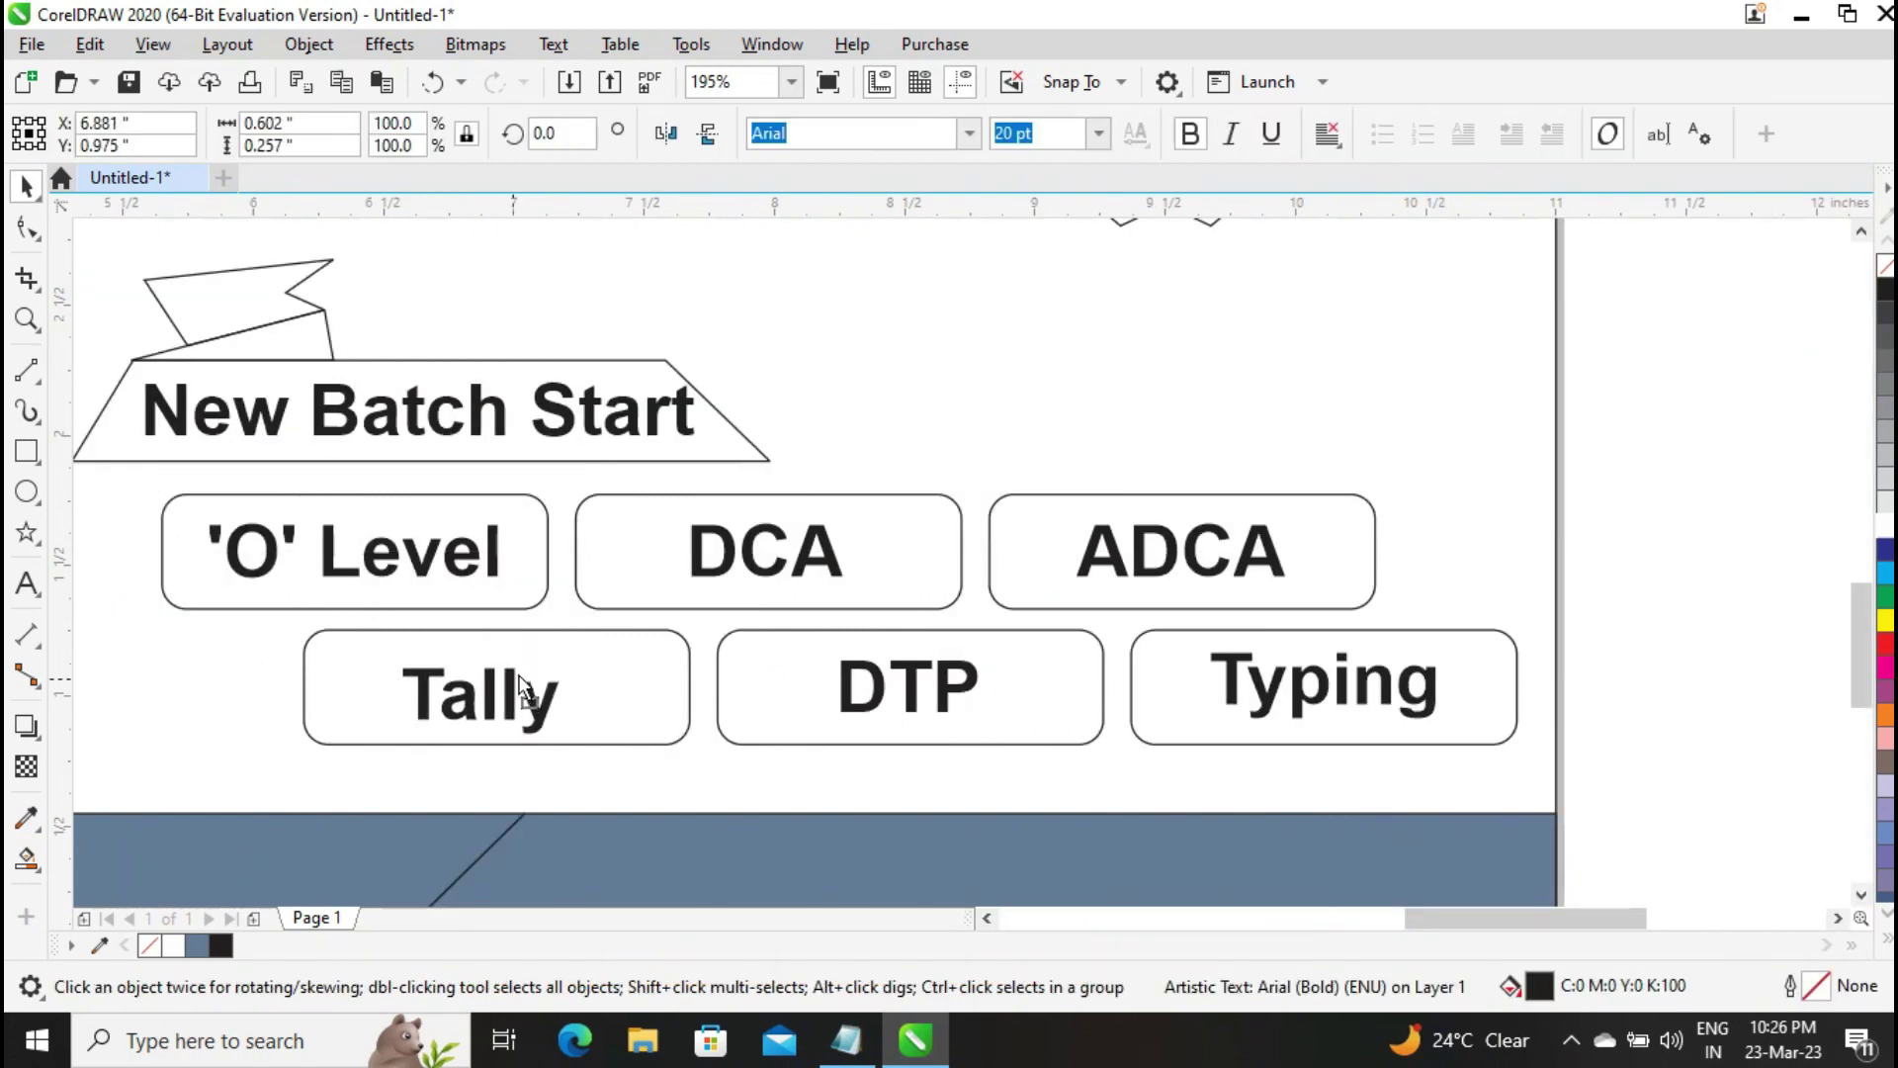
shift+click(656, 678)
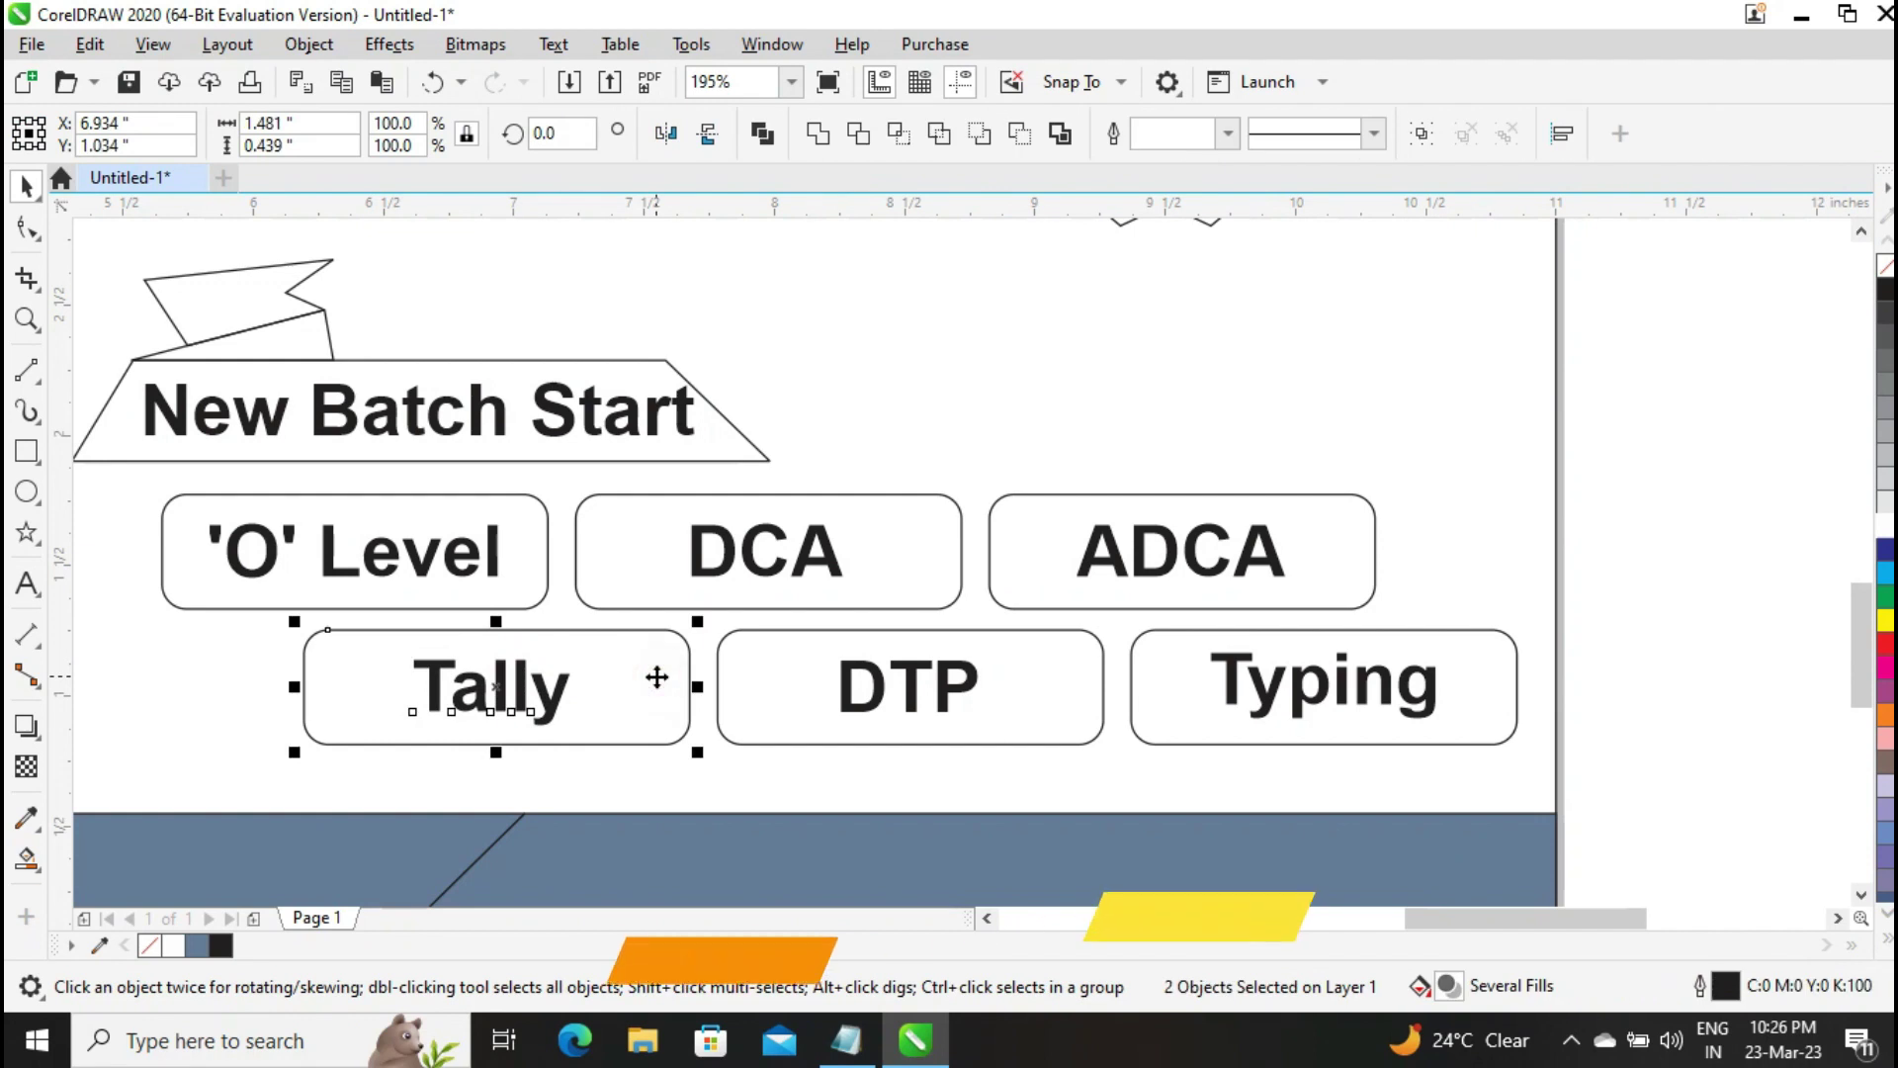
key(ctrl+shift+a)
click(1663, 257)
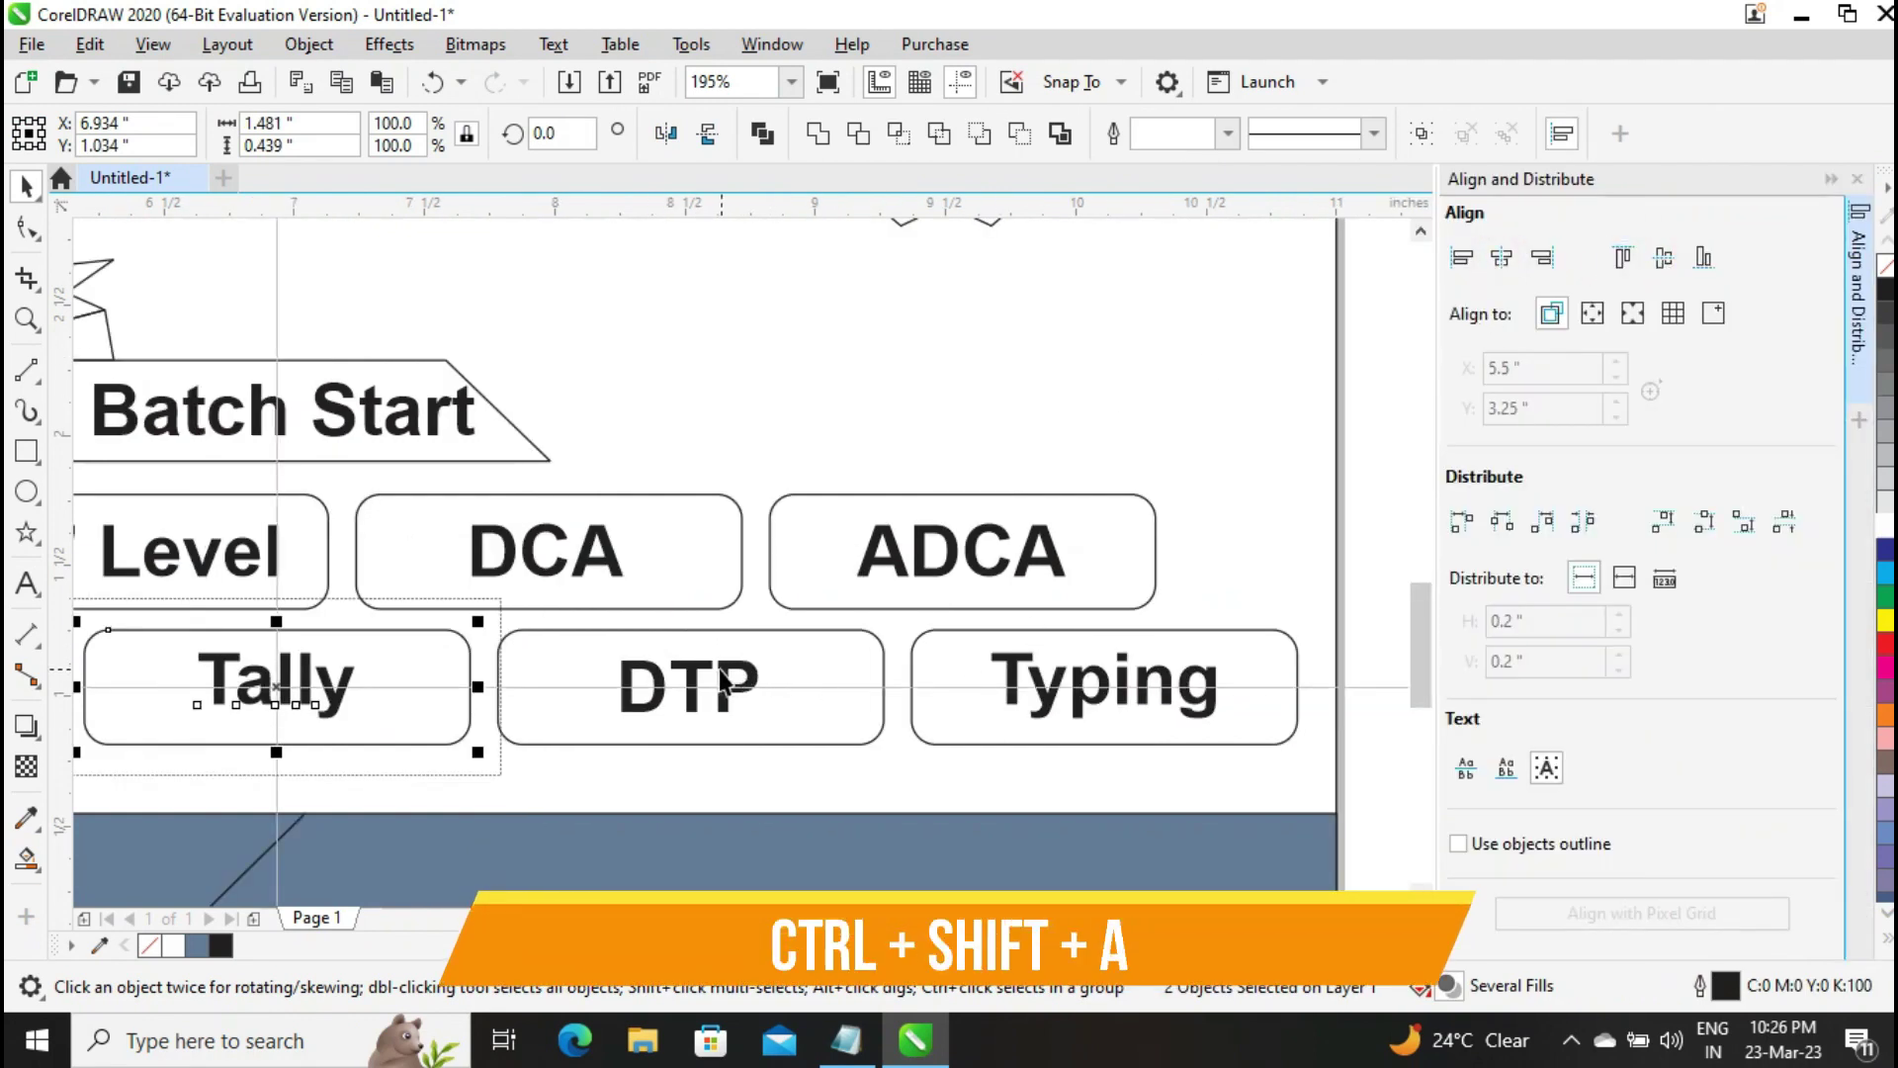
Centre the "DCA" and "ADCA" texts within their rounded boxes in the upper row
click(539, 571)
shift+click(670, 551)
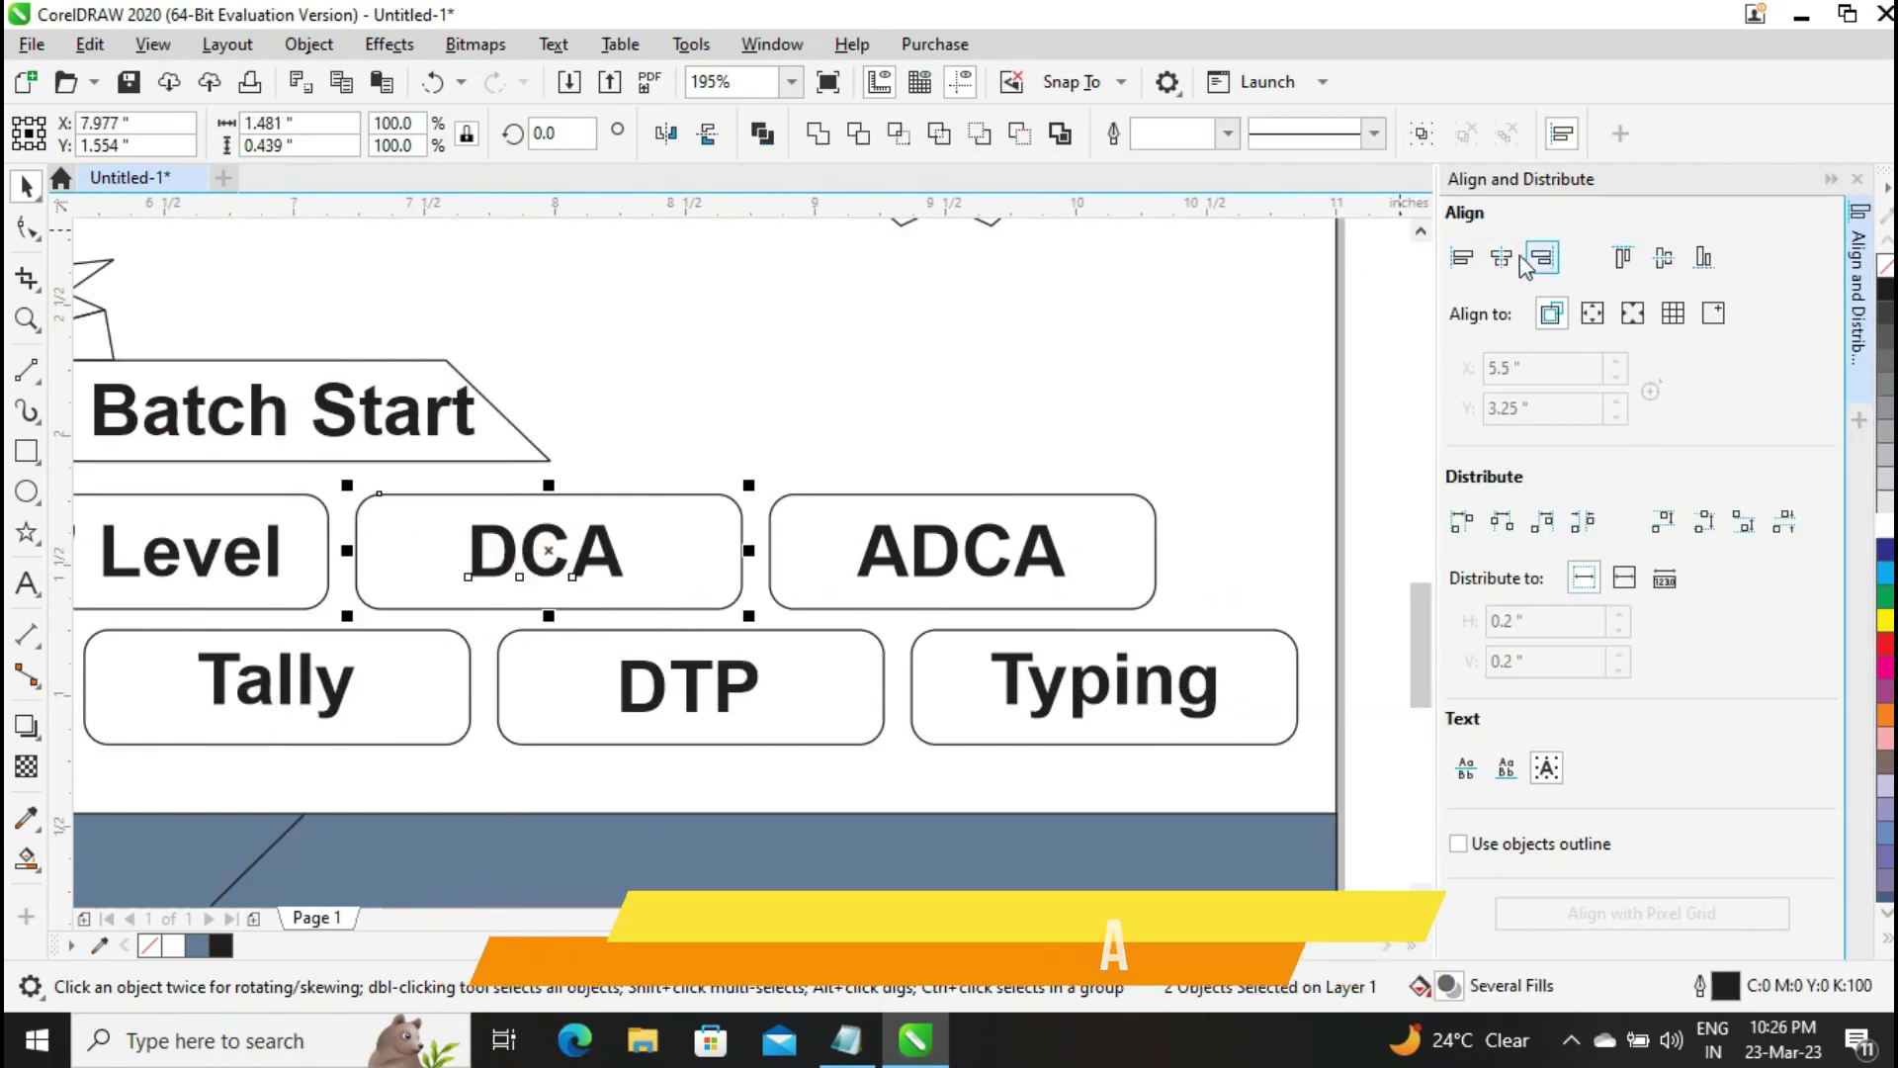
click(1665, 257)
click(984, 554)
shift+click(1109, 542)
click(1498, 255)
Centre the "Typing" and "DTP" texts within their rounded boxes in the lower row
click(1046, 691)
shift+click(1266, 692)
click(1503, 259)
click(692, 682)
shift+click(848, 661)
click(1501, 259)
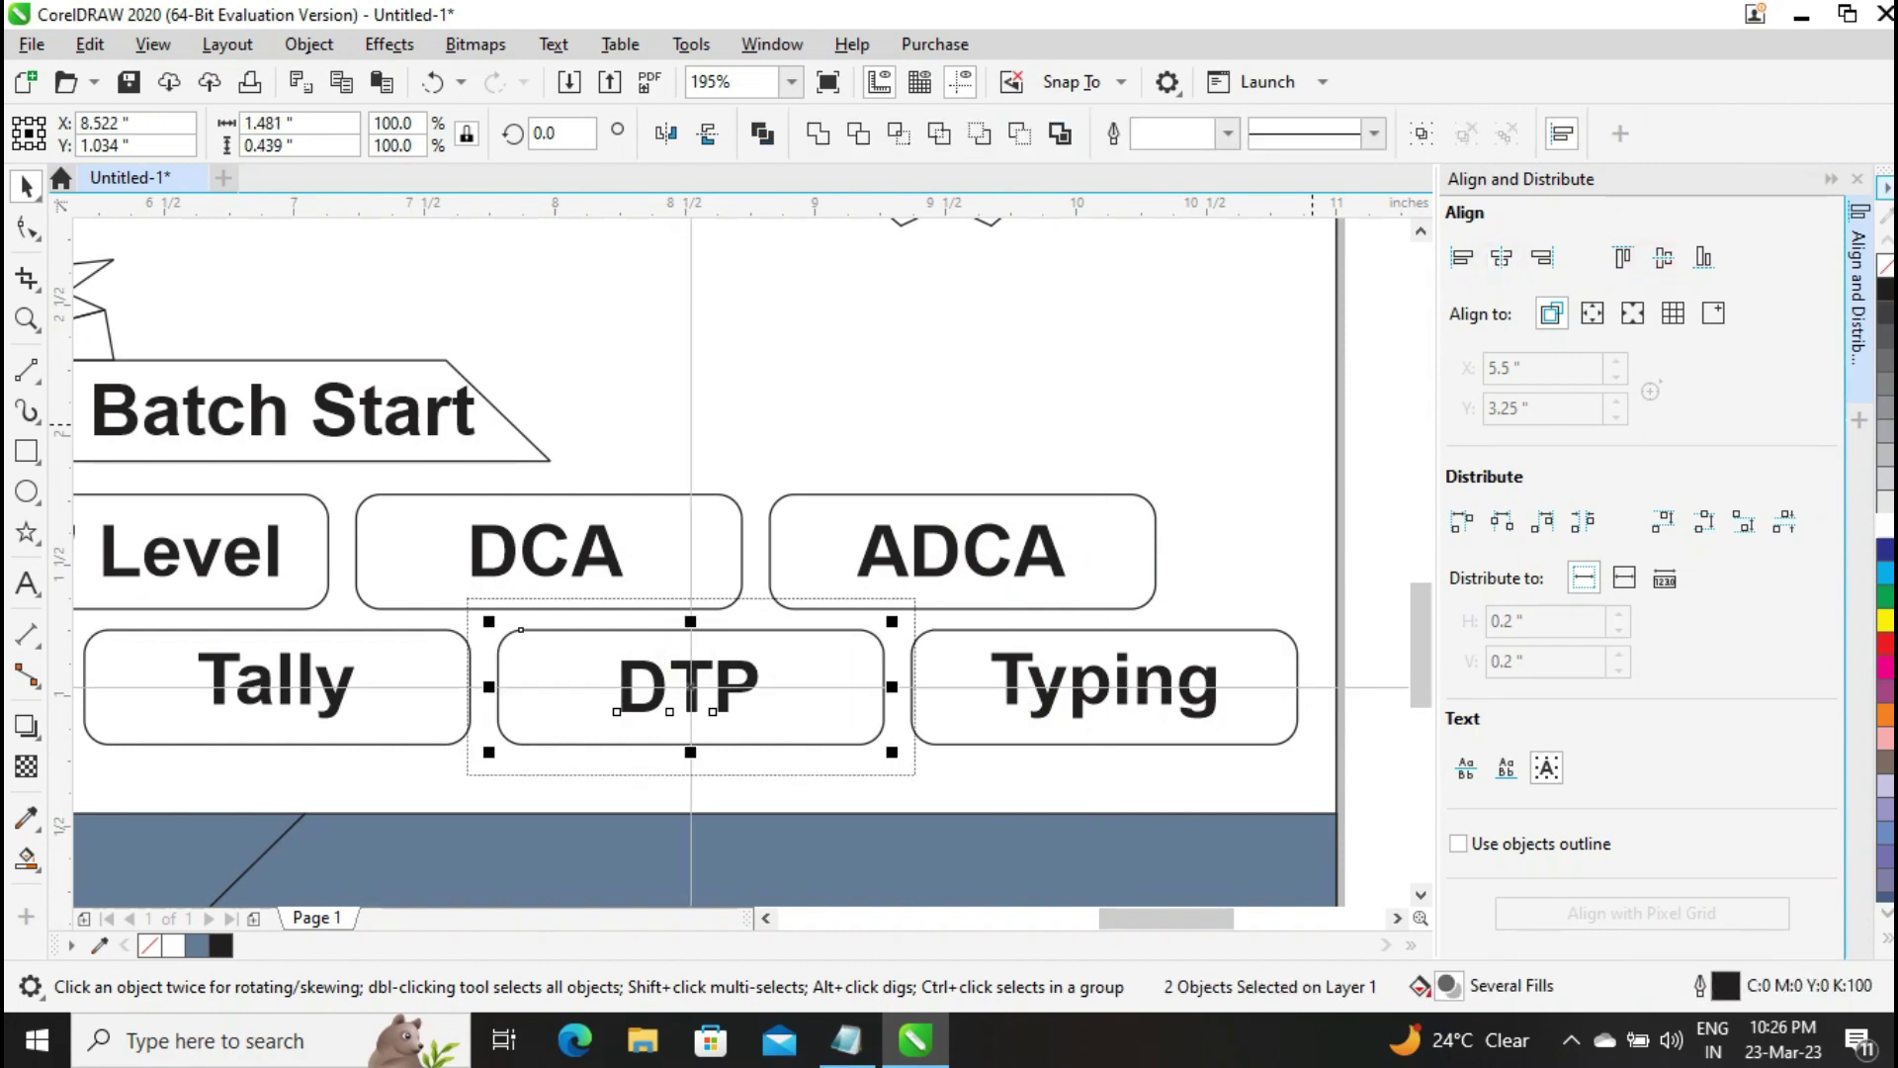
click(1857, 178)
click(1550, 610)
Split the address line off the remaining text and place it on the blue bar along the page's lower edge
click(791, 81)
click(714, 130)
click(450, 644)
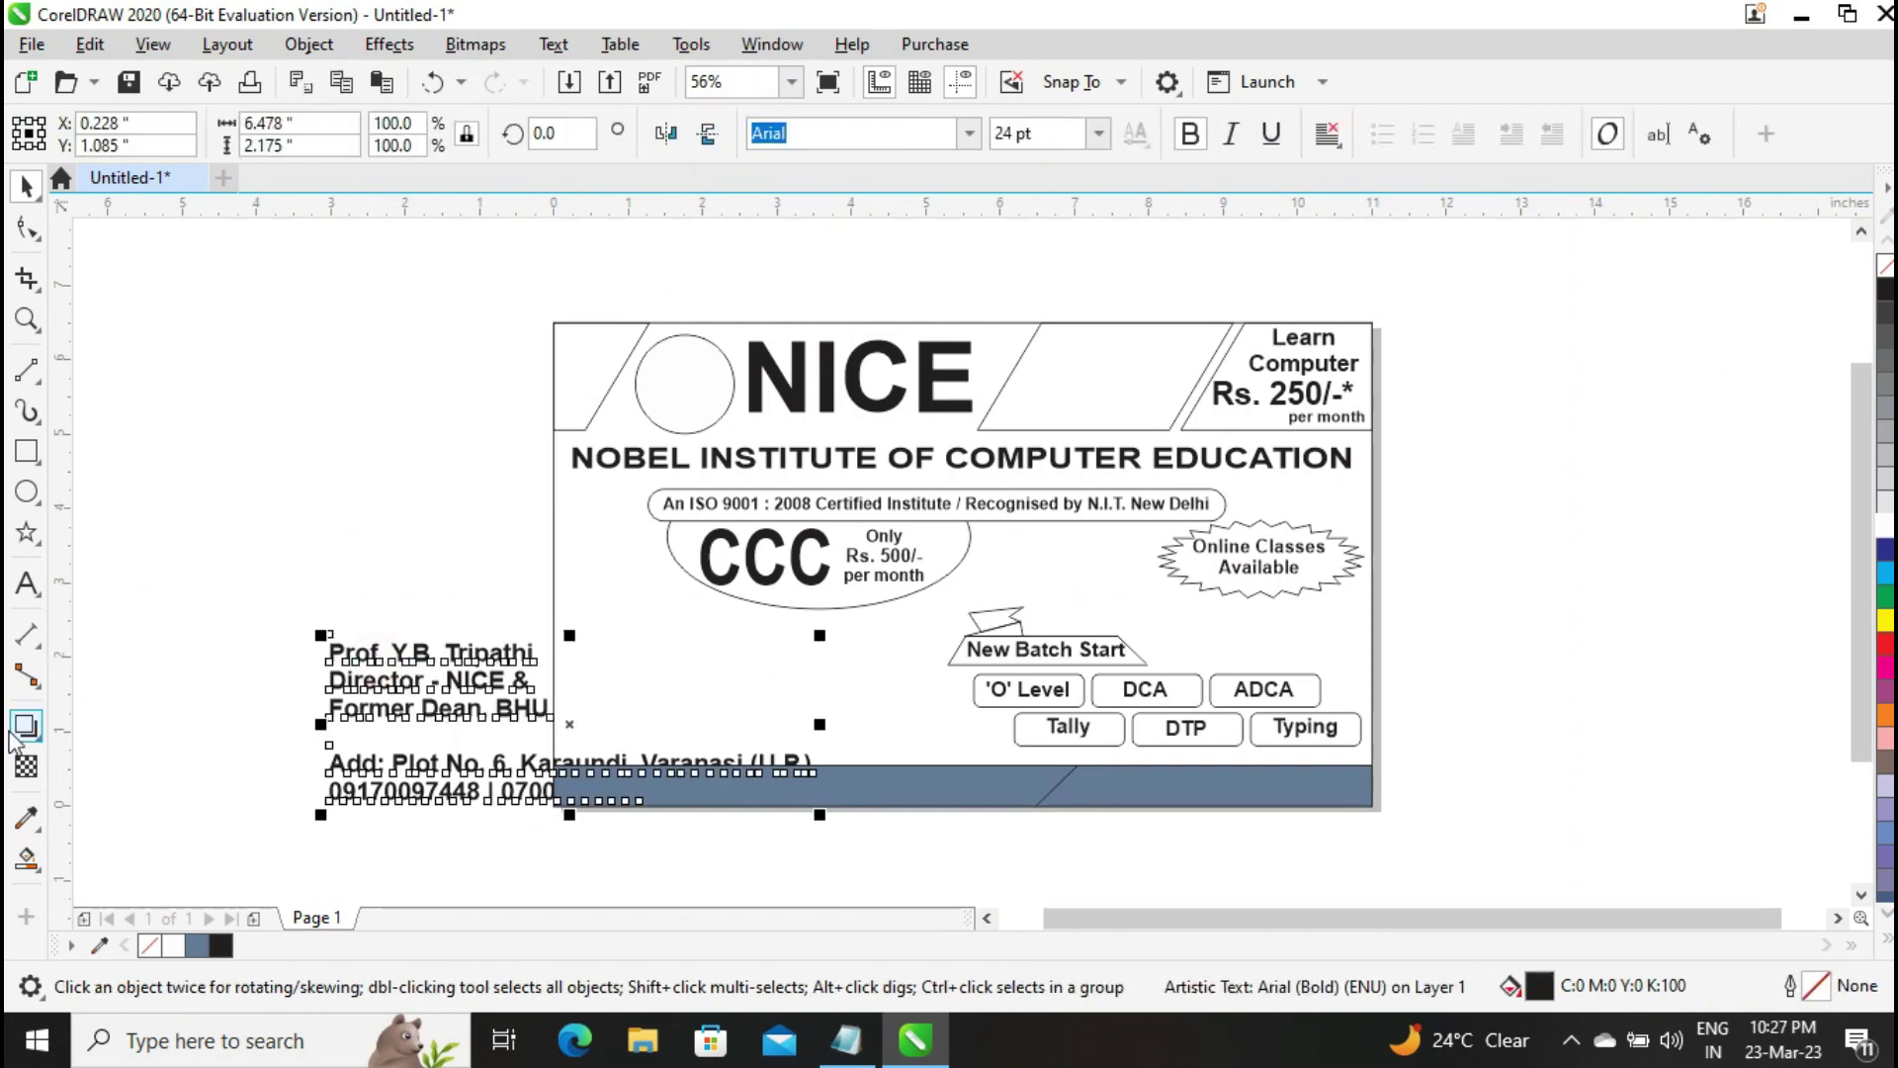
click(27, 583)
click(339, 759)
key(shift+Down)
key(ctrl+x)
click(520, 839)
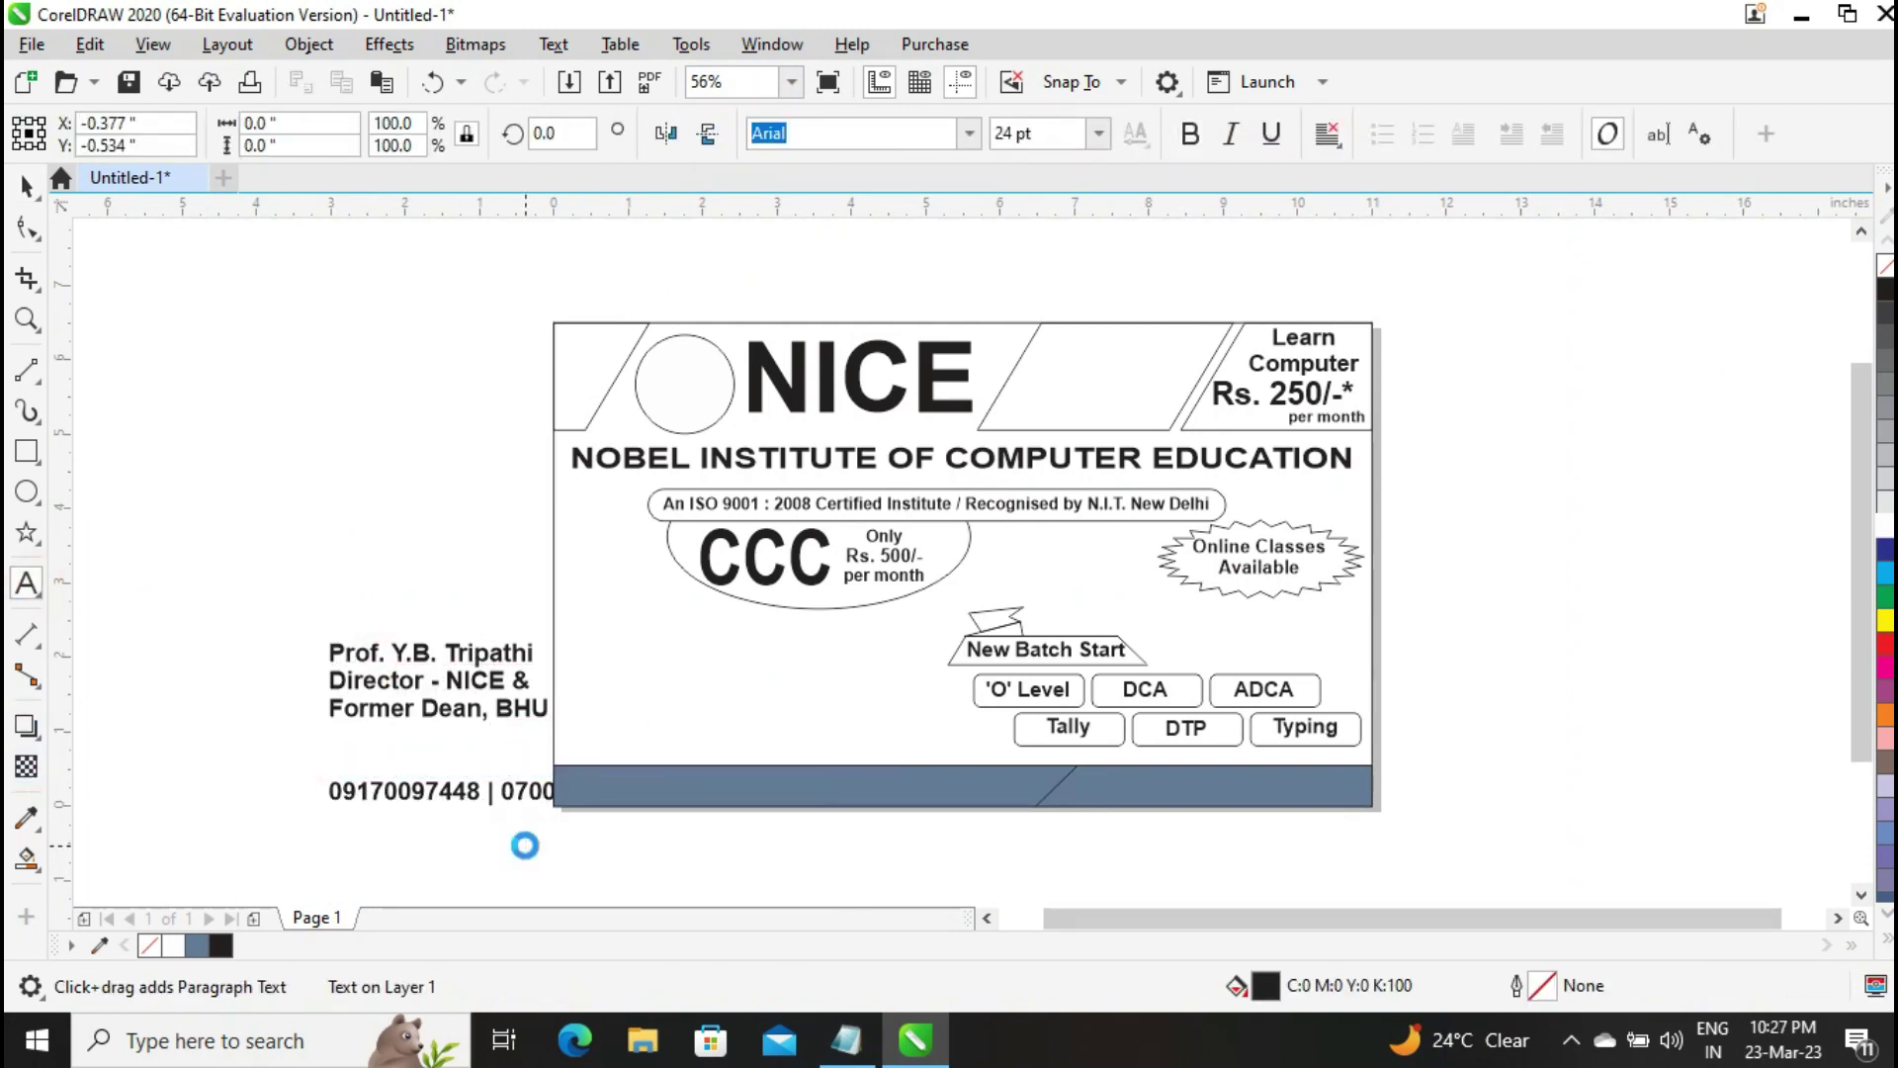
key(ctrl+v)
click(27, 186)
drag(766, 841, 815, 788)
Scale the address text down to about 20.2 pt and centre it vertically in the bar section before the diagonal line
drag(1064, 765, 988, 769)
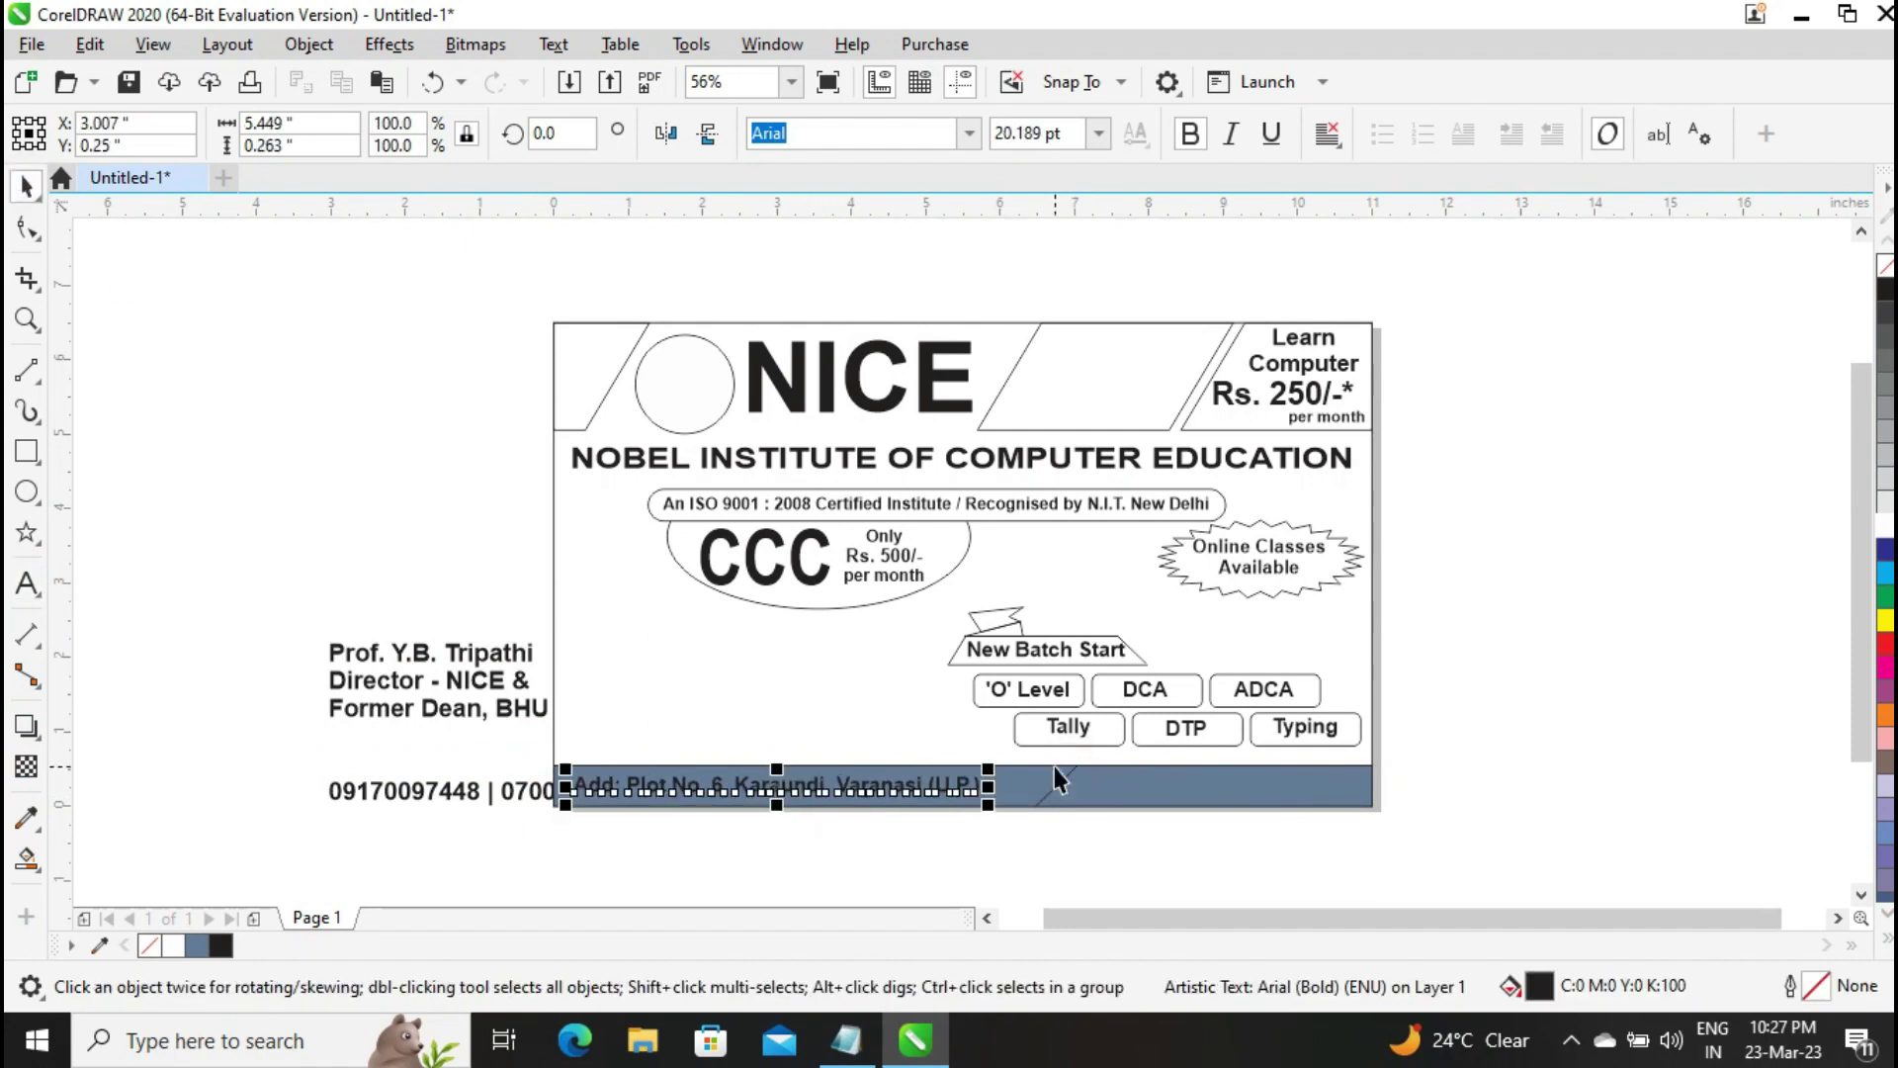
mouse_move(781, 786)
mouse_down()
mouse_move(810, 791)
mouse_move(789, 791)
mouse_up()
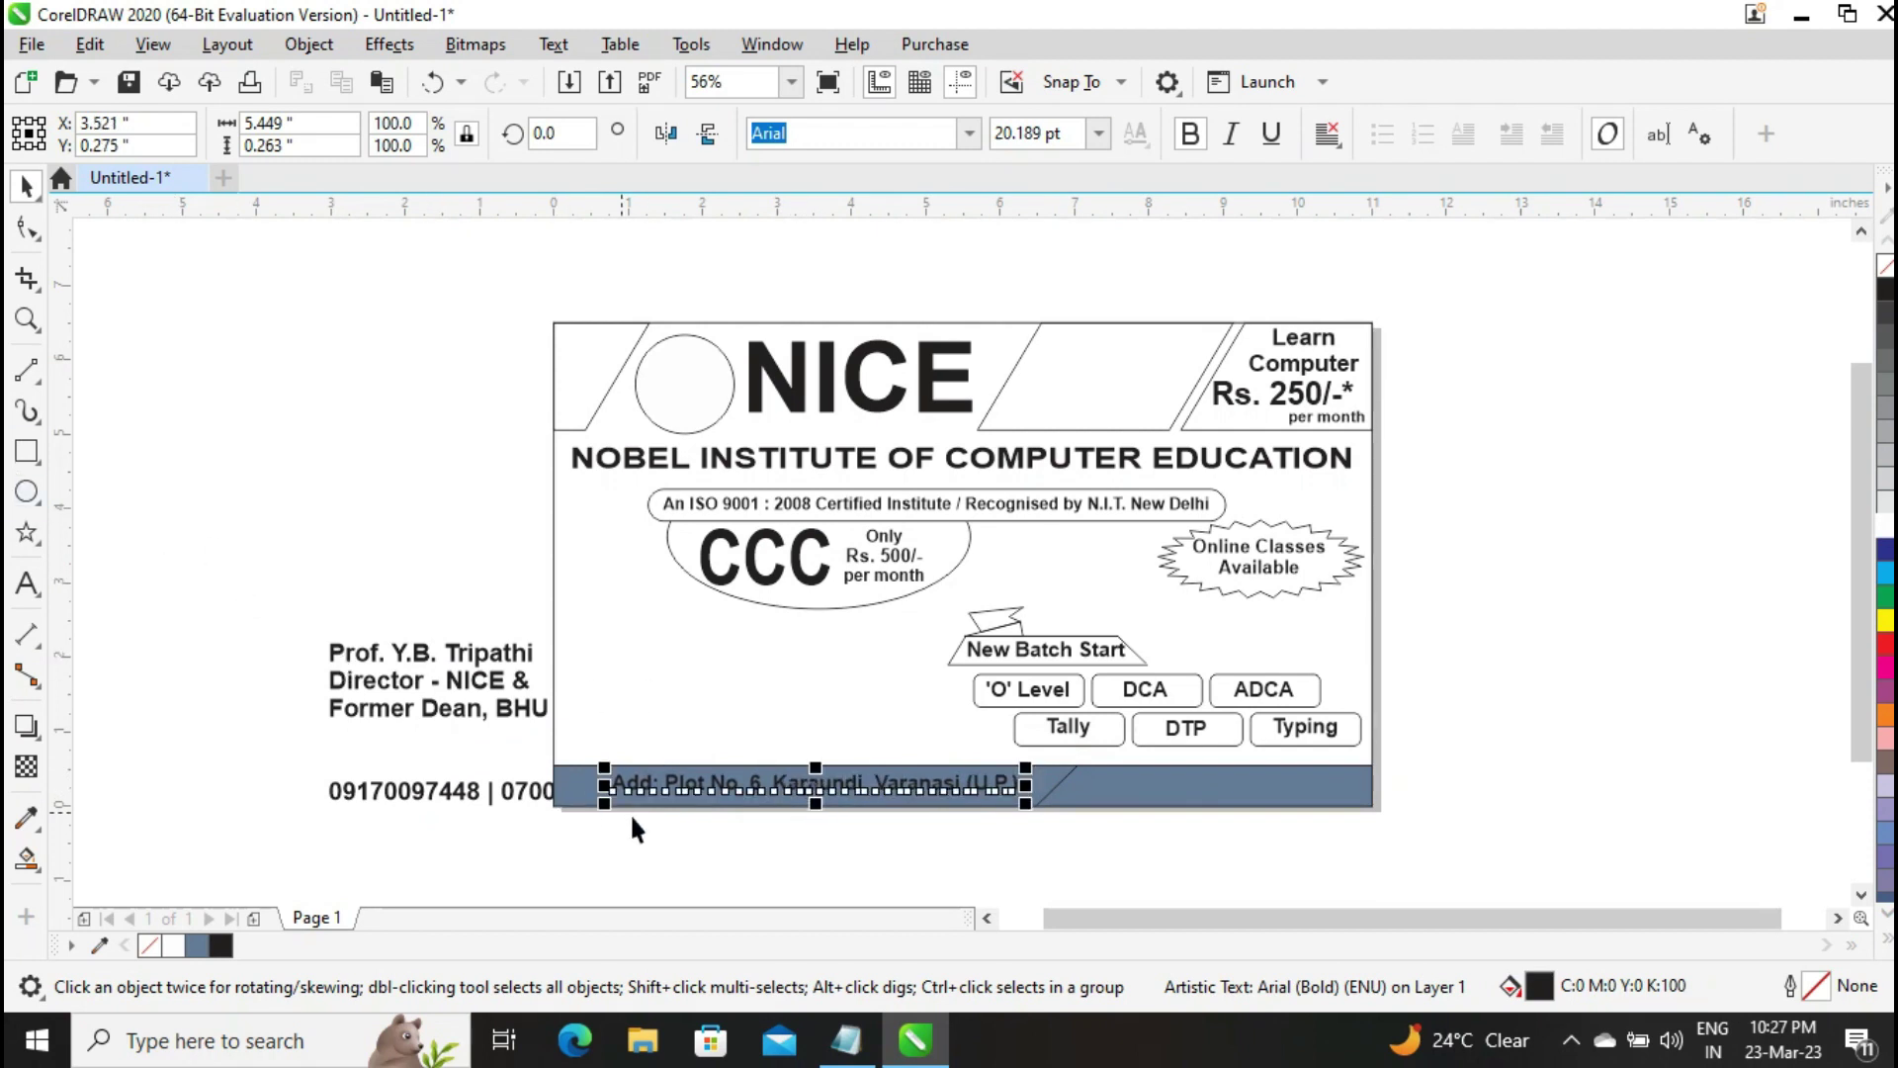
shift+click(578, 786)
key(ctrl+shift+a)
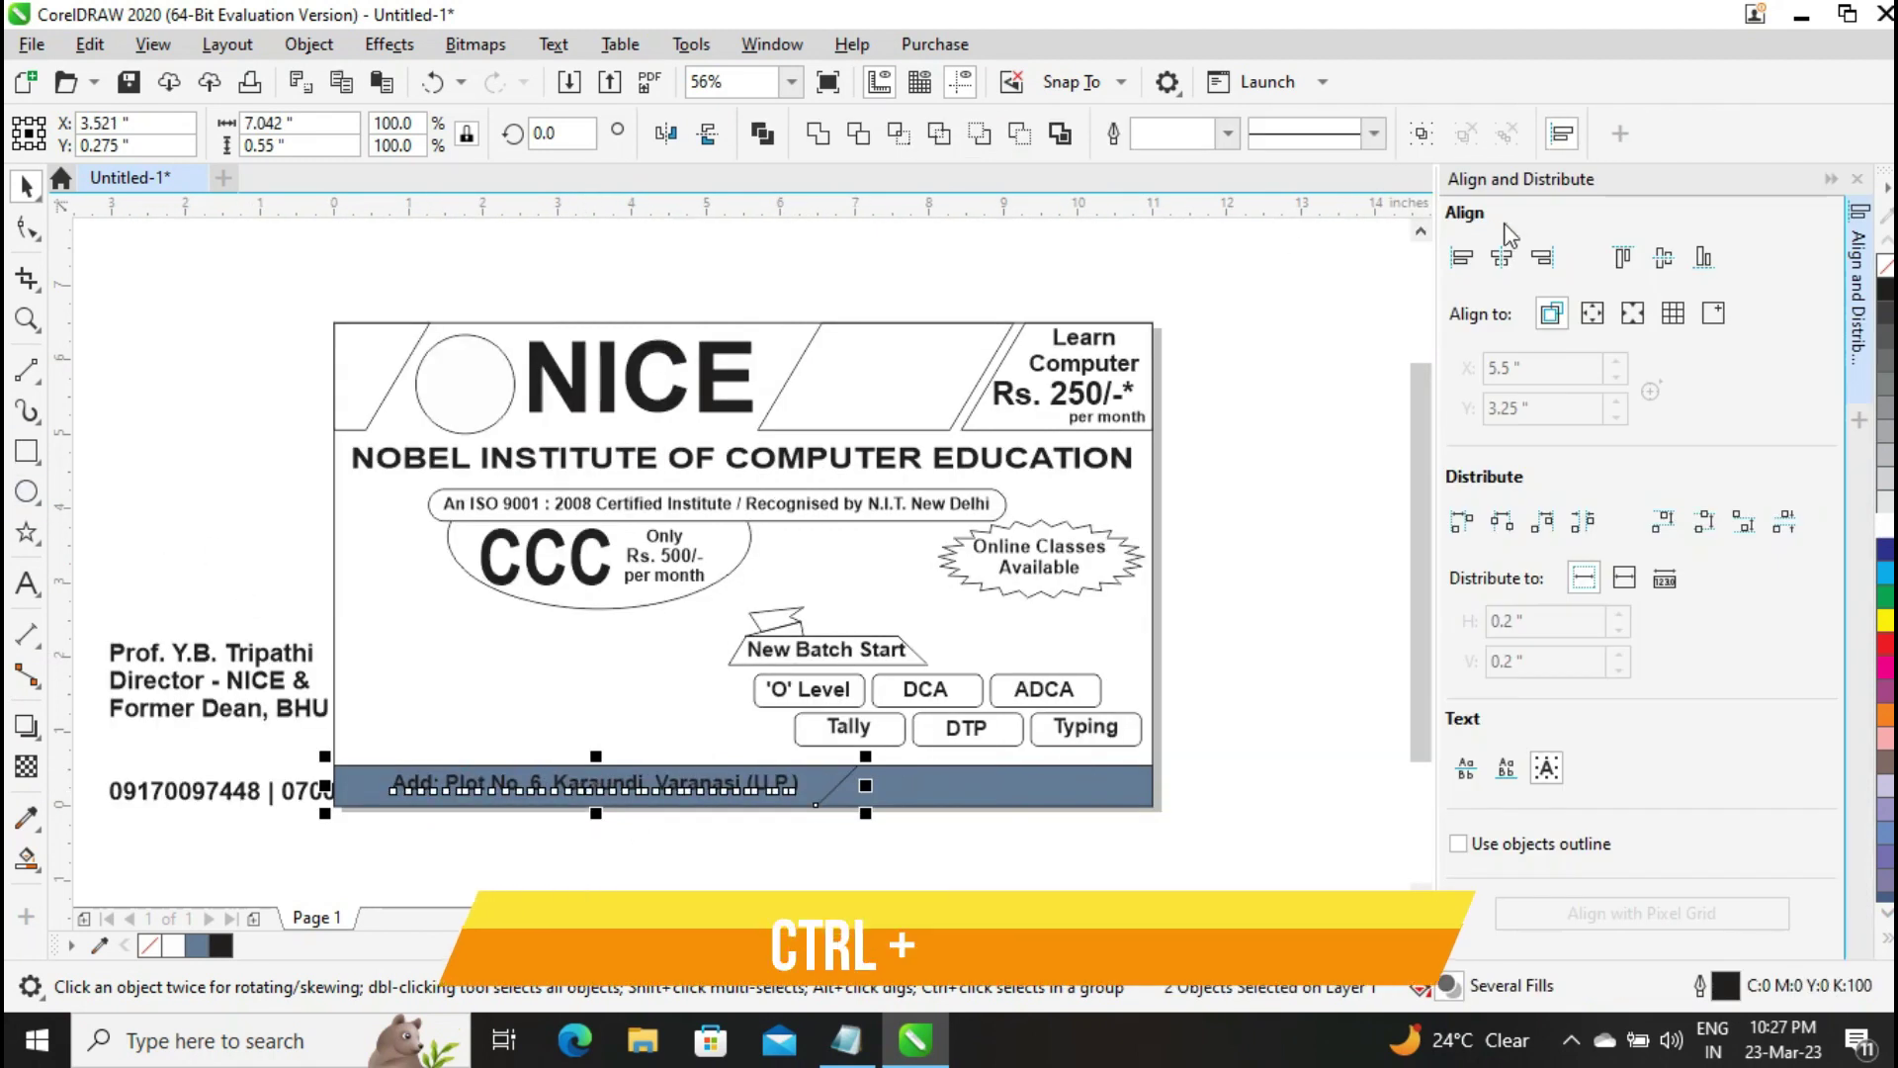
click(1661, 275)
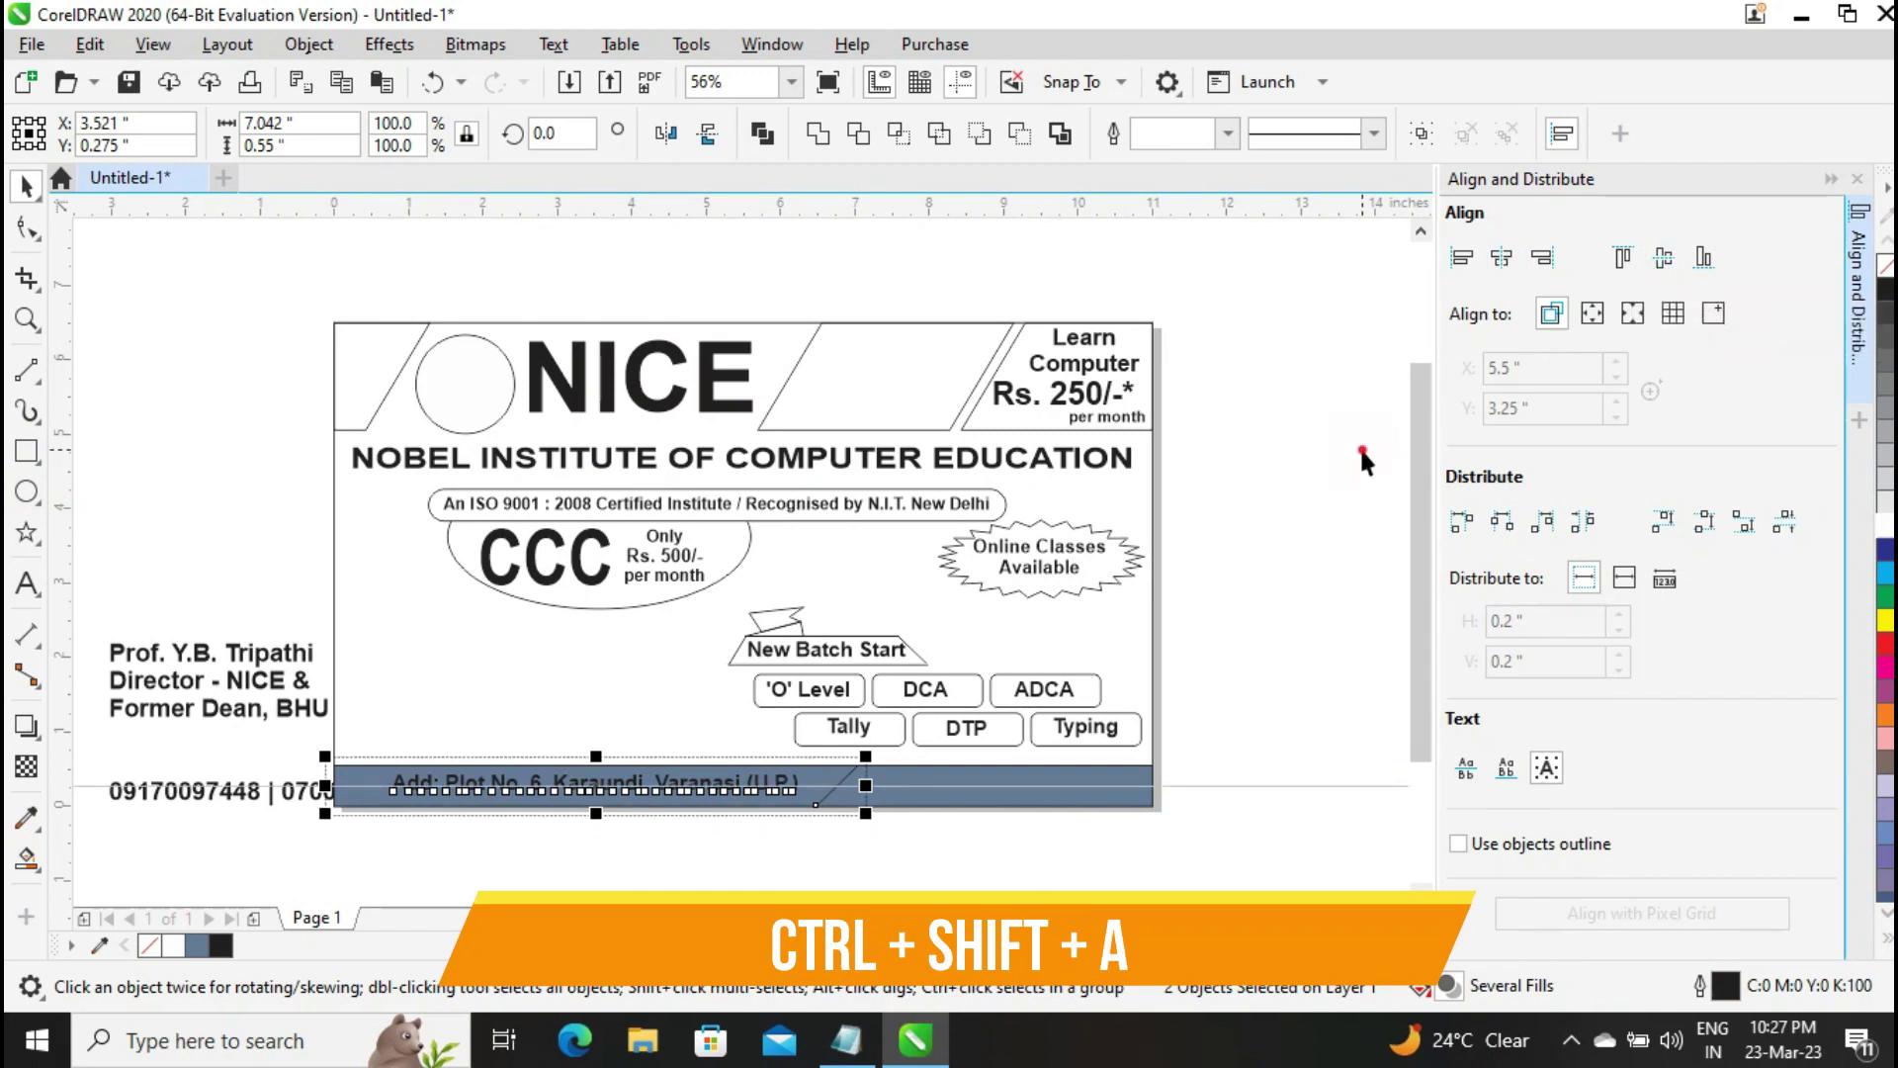
Remove the phone number line and the blank lines above it from the director's text block
click(219, 857)
click(182, 788)
click(27, 585)
click(115, 788)
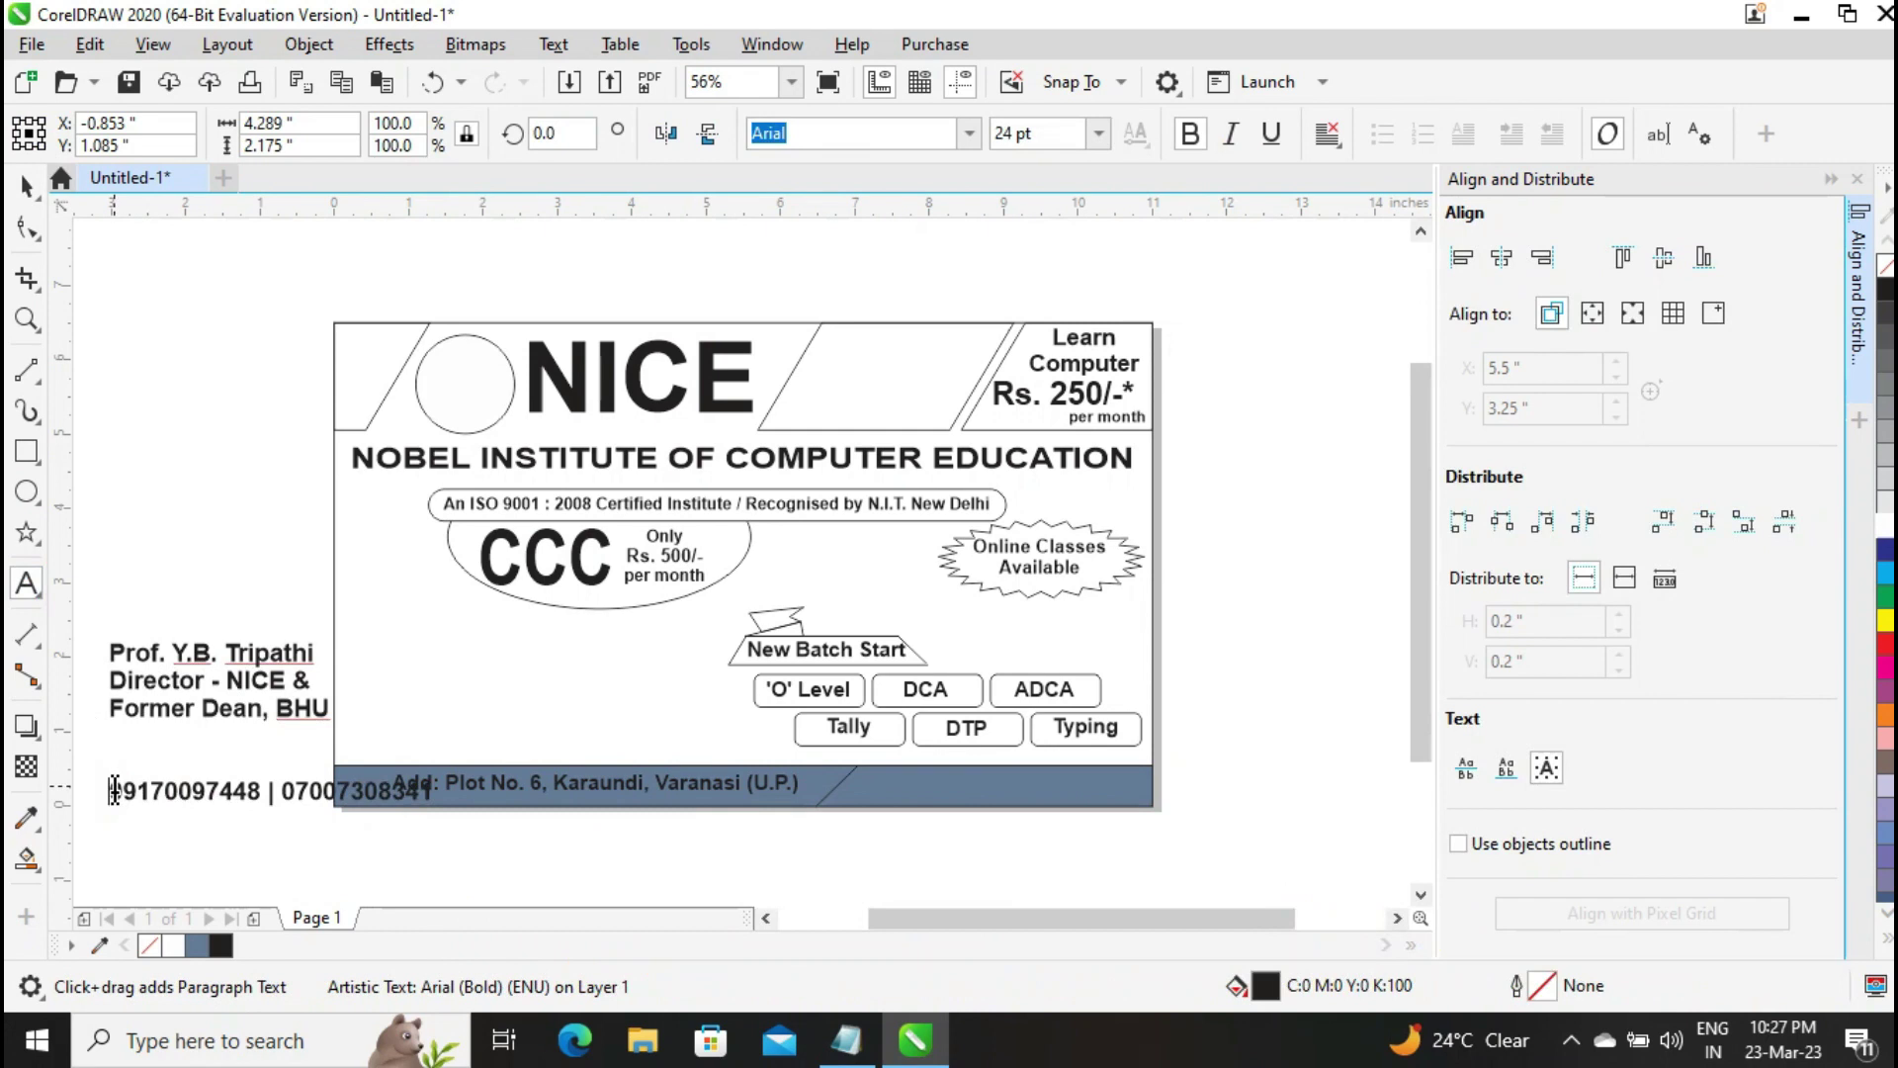
key(shift+End)
key(Delete)
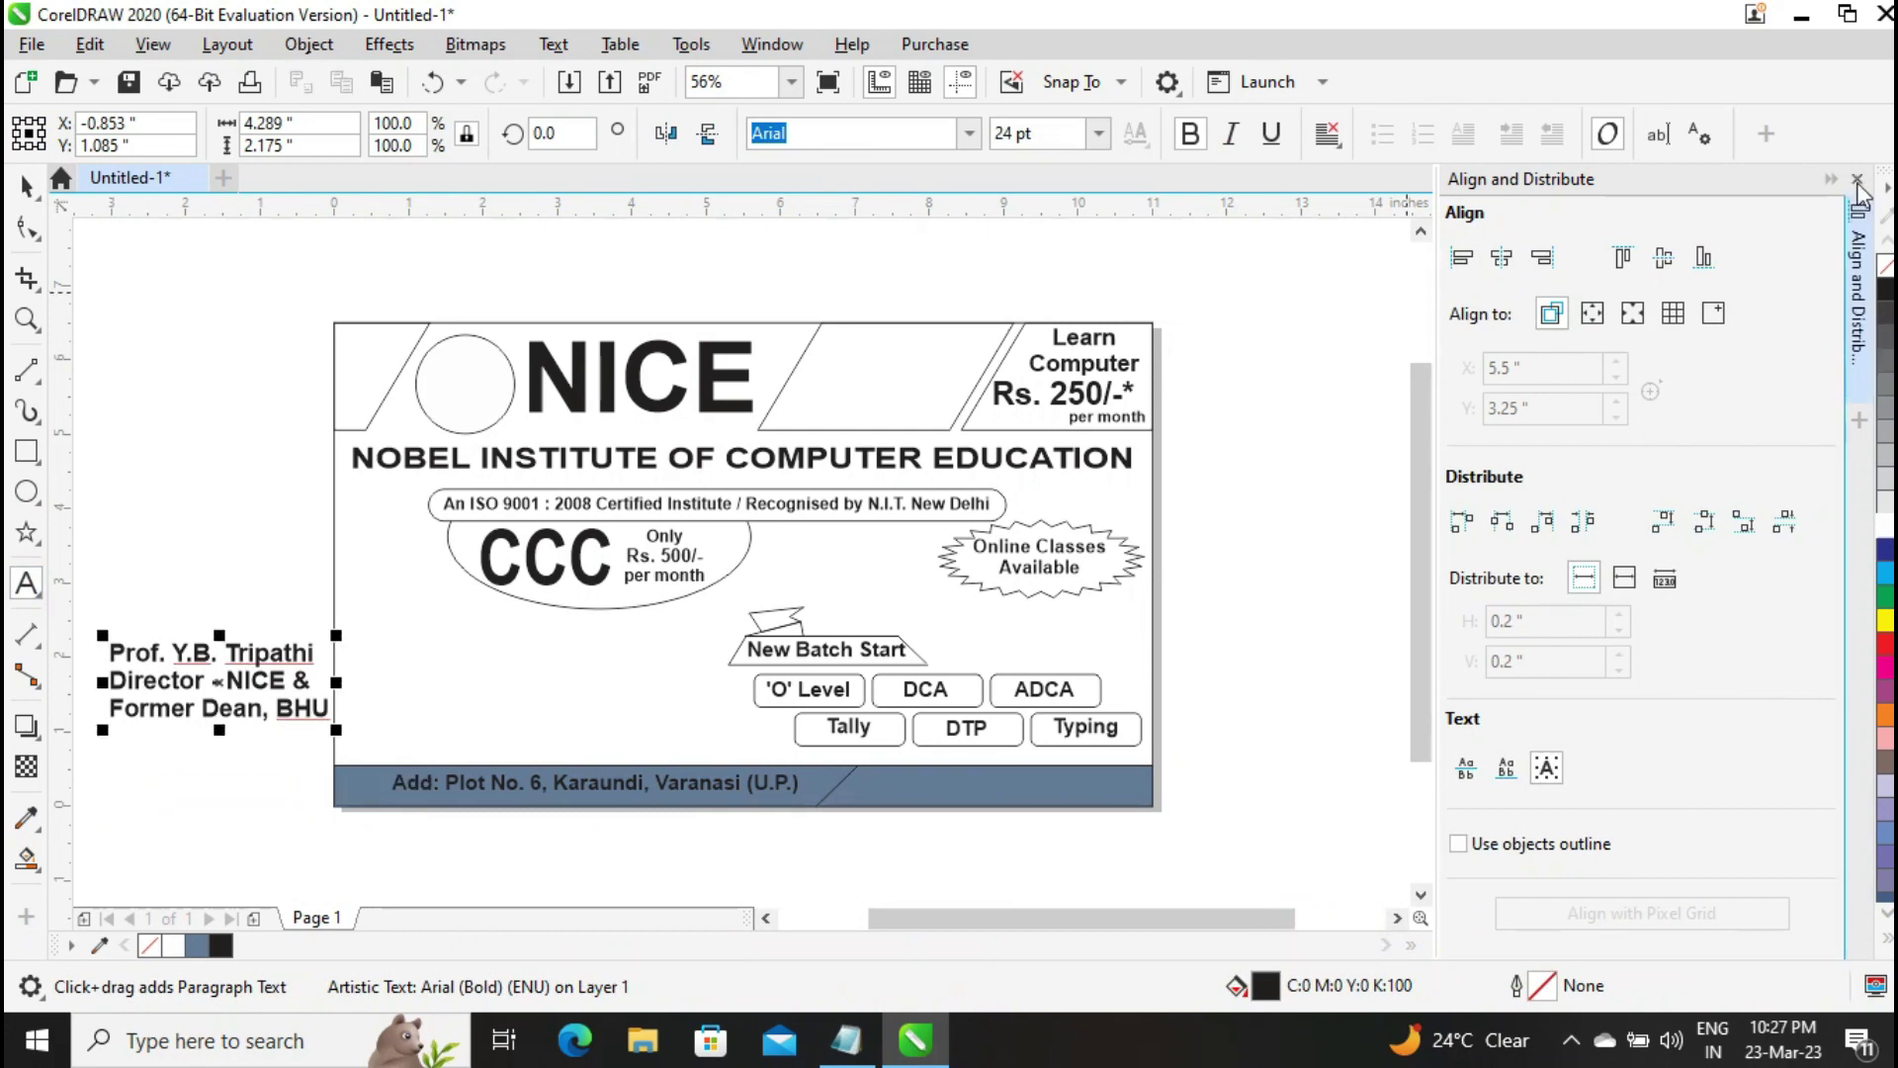
Paste the phone numbers as new text, scale them to about 20.4 pt and place them in the bar section after the diagonal line
click(1857, 179)
click(1337, 631)
click(1550, 625)
key(ctrl+v)
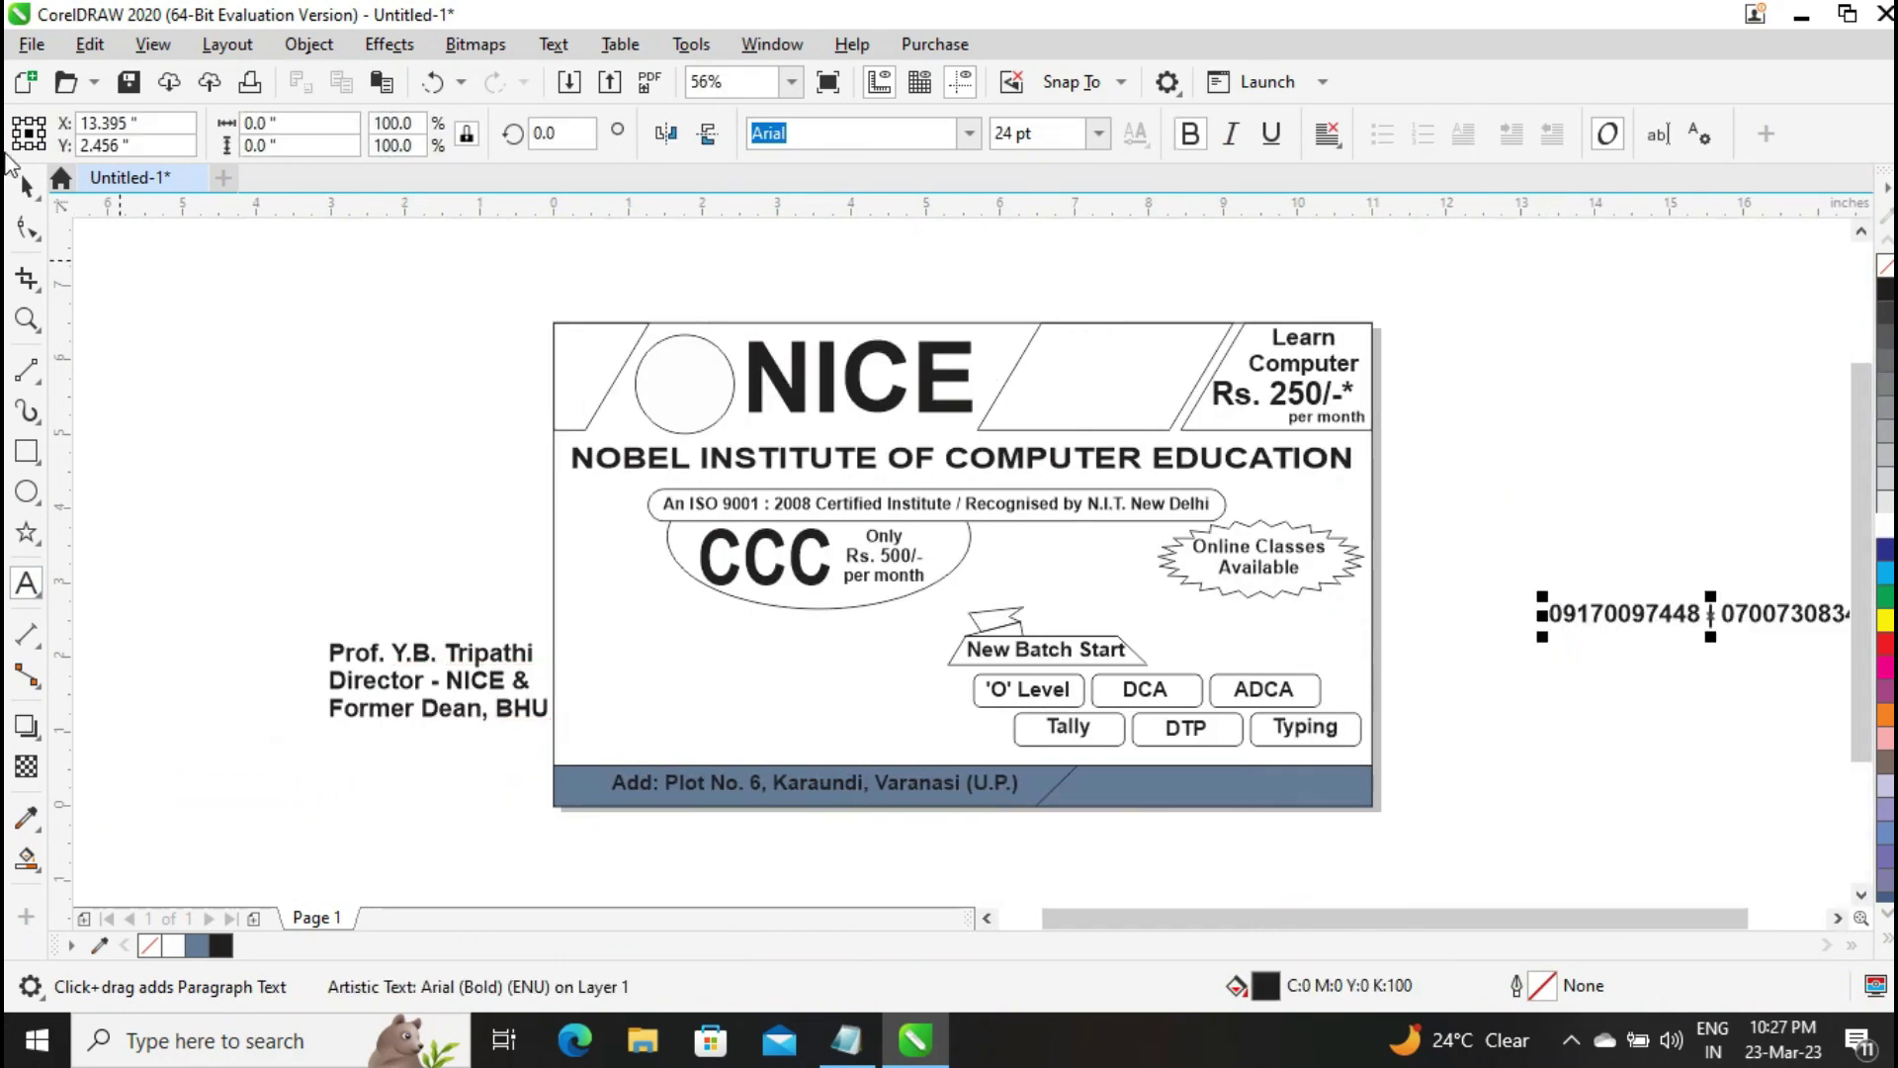
click(37, 195)
click(98, 187)
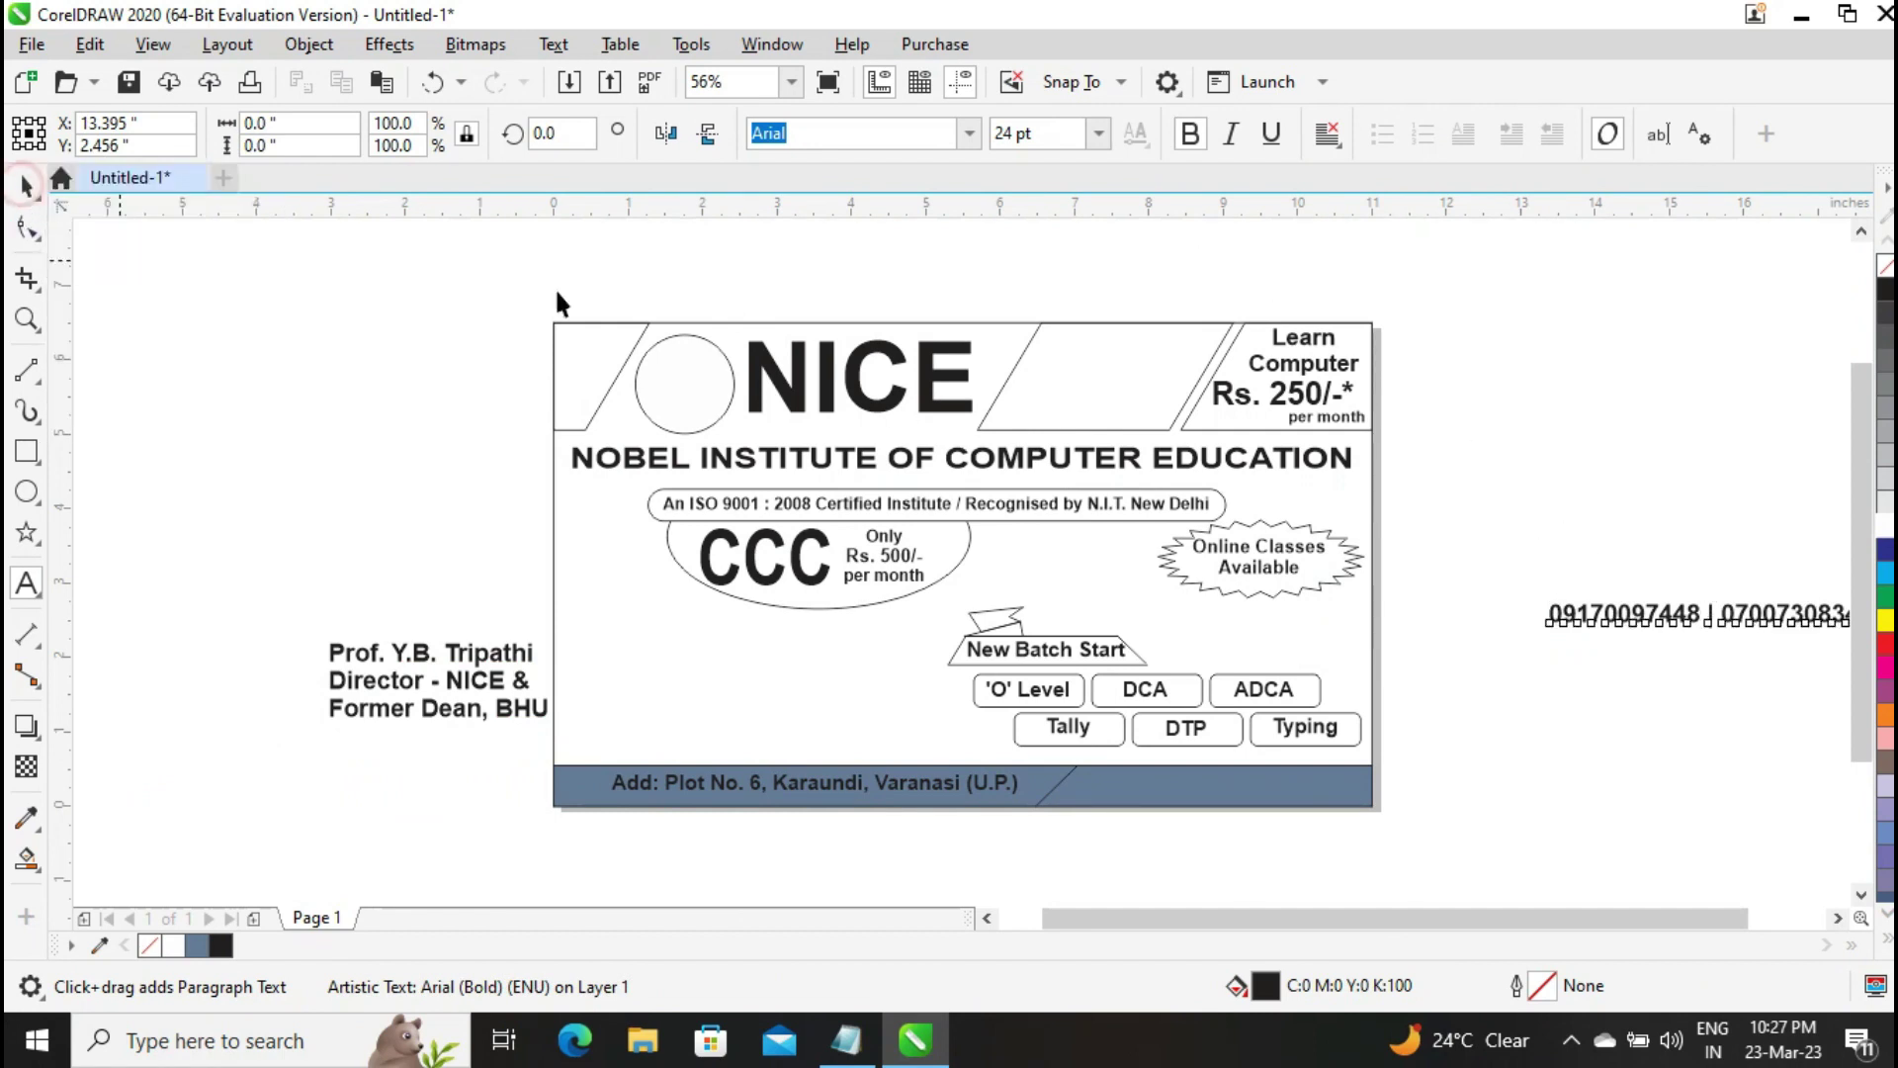
drag(1630, 623, 1083, 809)
click(1670, 579)
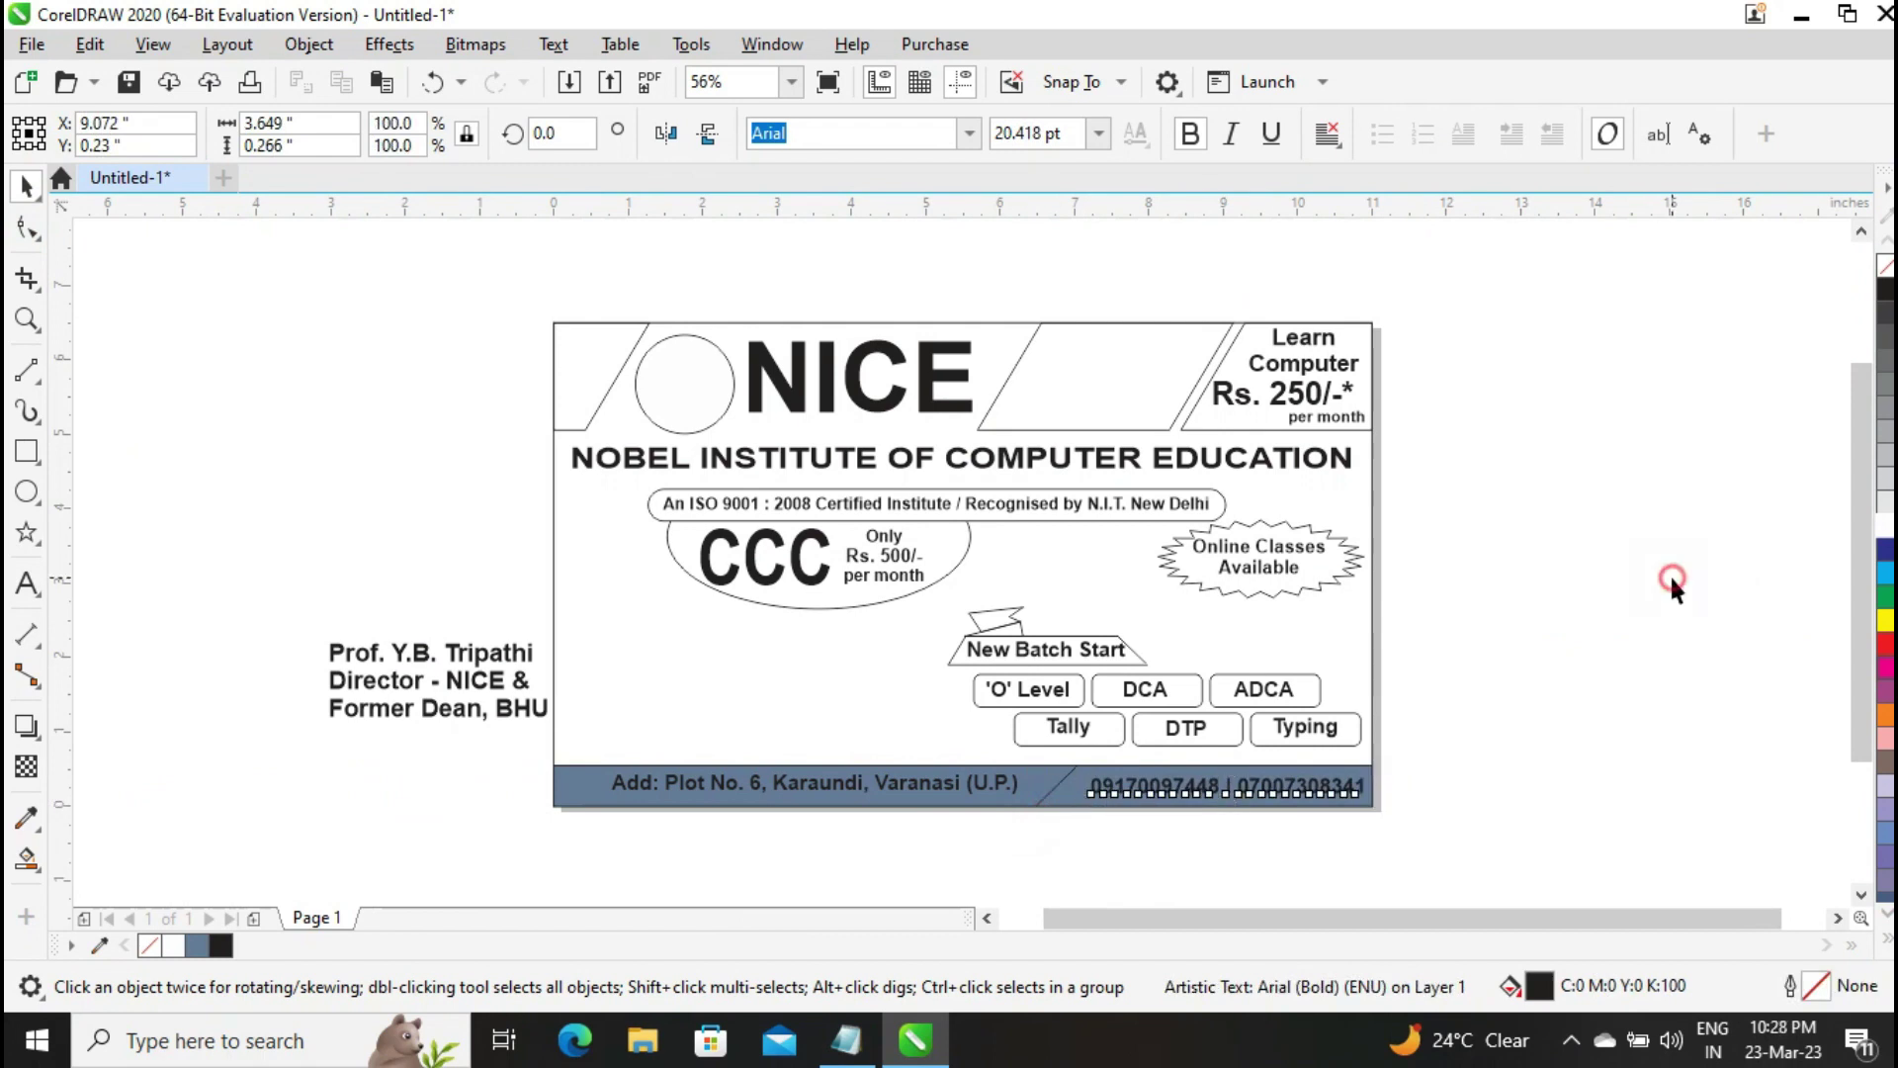
Shift the phone number text slightly so it sits centred in its section of the lower bar
click(26, 319)
drag(577, 776, 1413, 832)
click(26, 186)
click(858, 579)
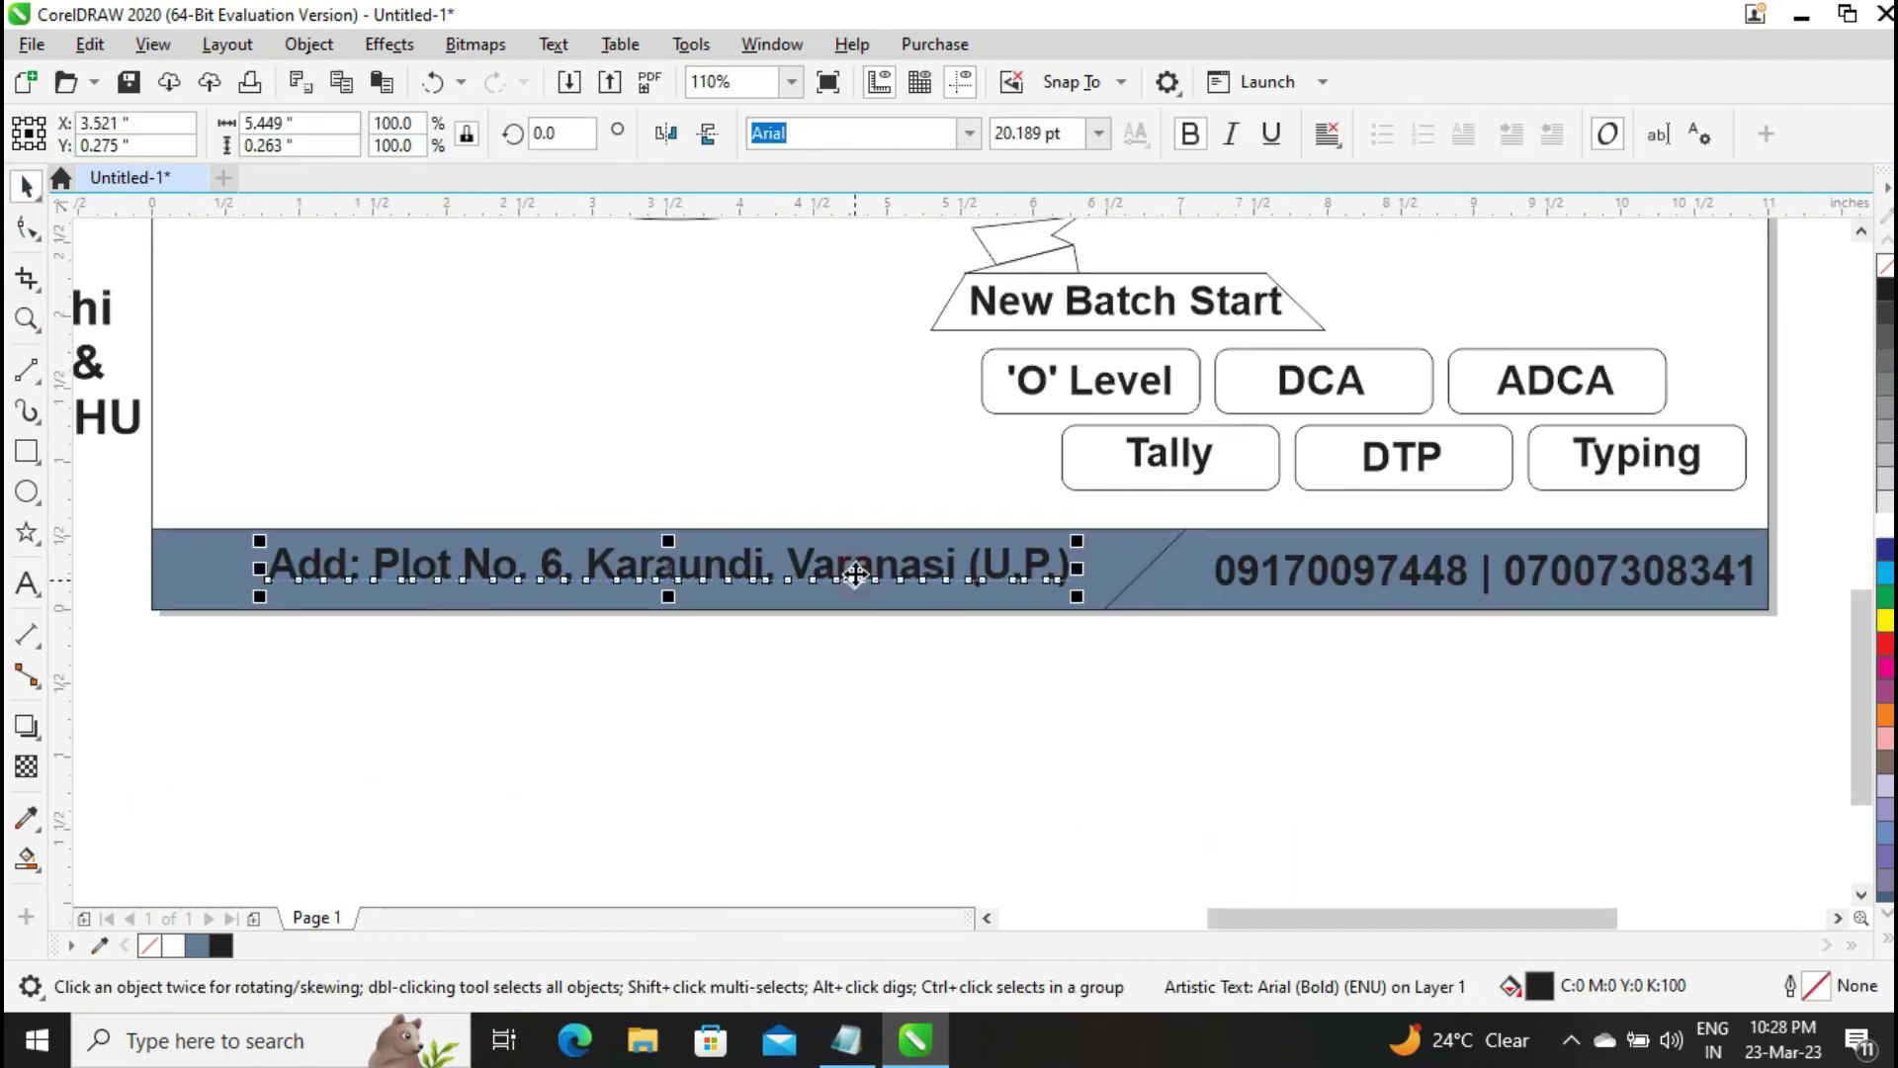
click(1462, 578)
mouse_move(1462, 579)
mouse_down()
mouse_move(1489, 586)
mouse_move(1460, 577)
mouse_move(1479, 574)
mouse_up()
click(1248, 763)
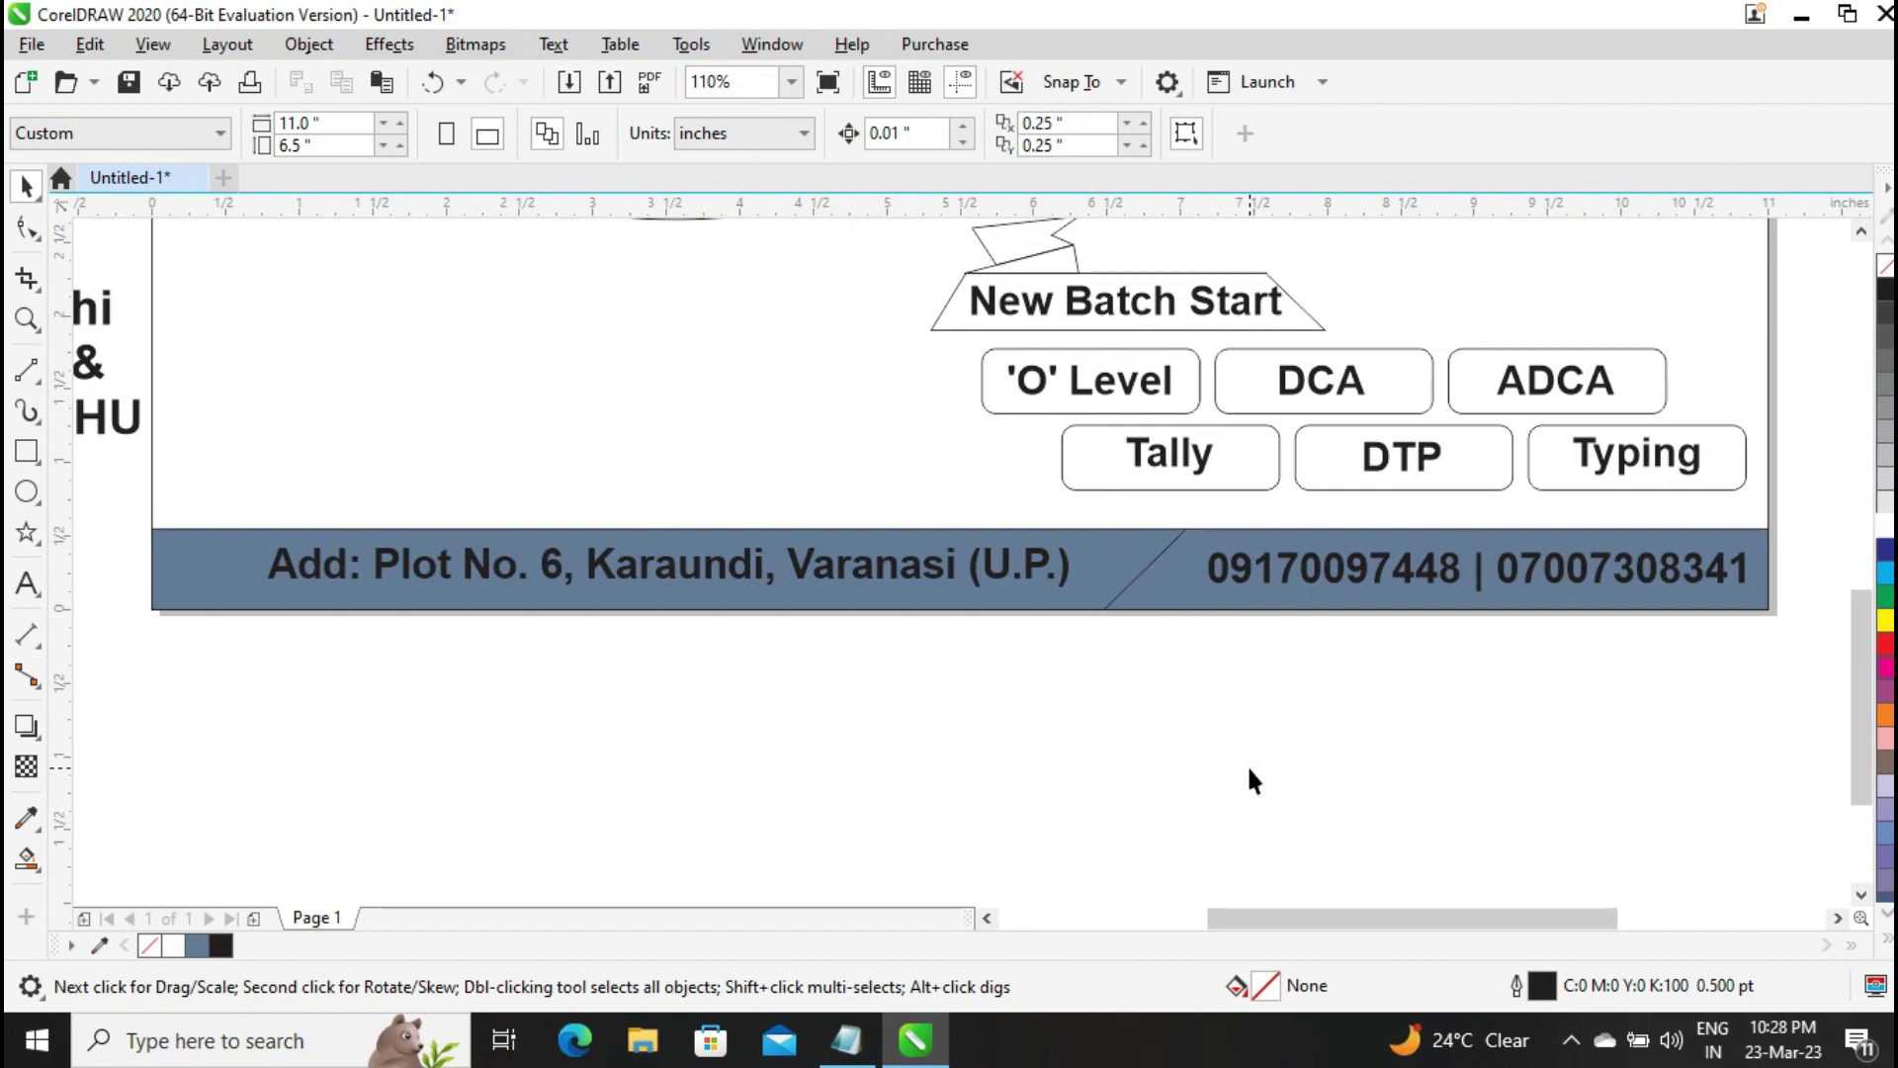
Remove the leftover blank lines from the director's text block beside the page
click(791, 84)
click(712, 259)
click(346, 704)
click(26, 582)
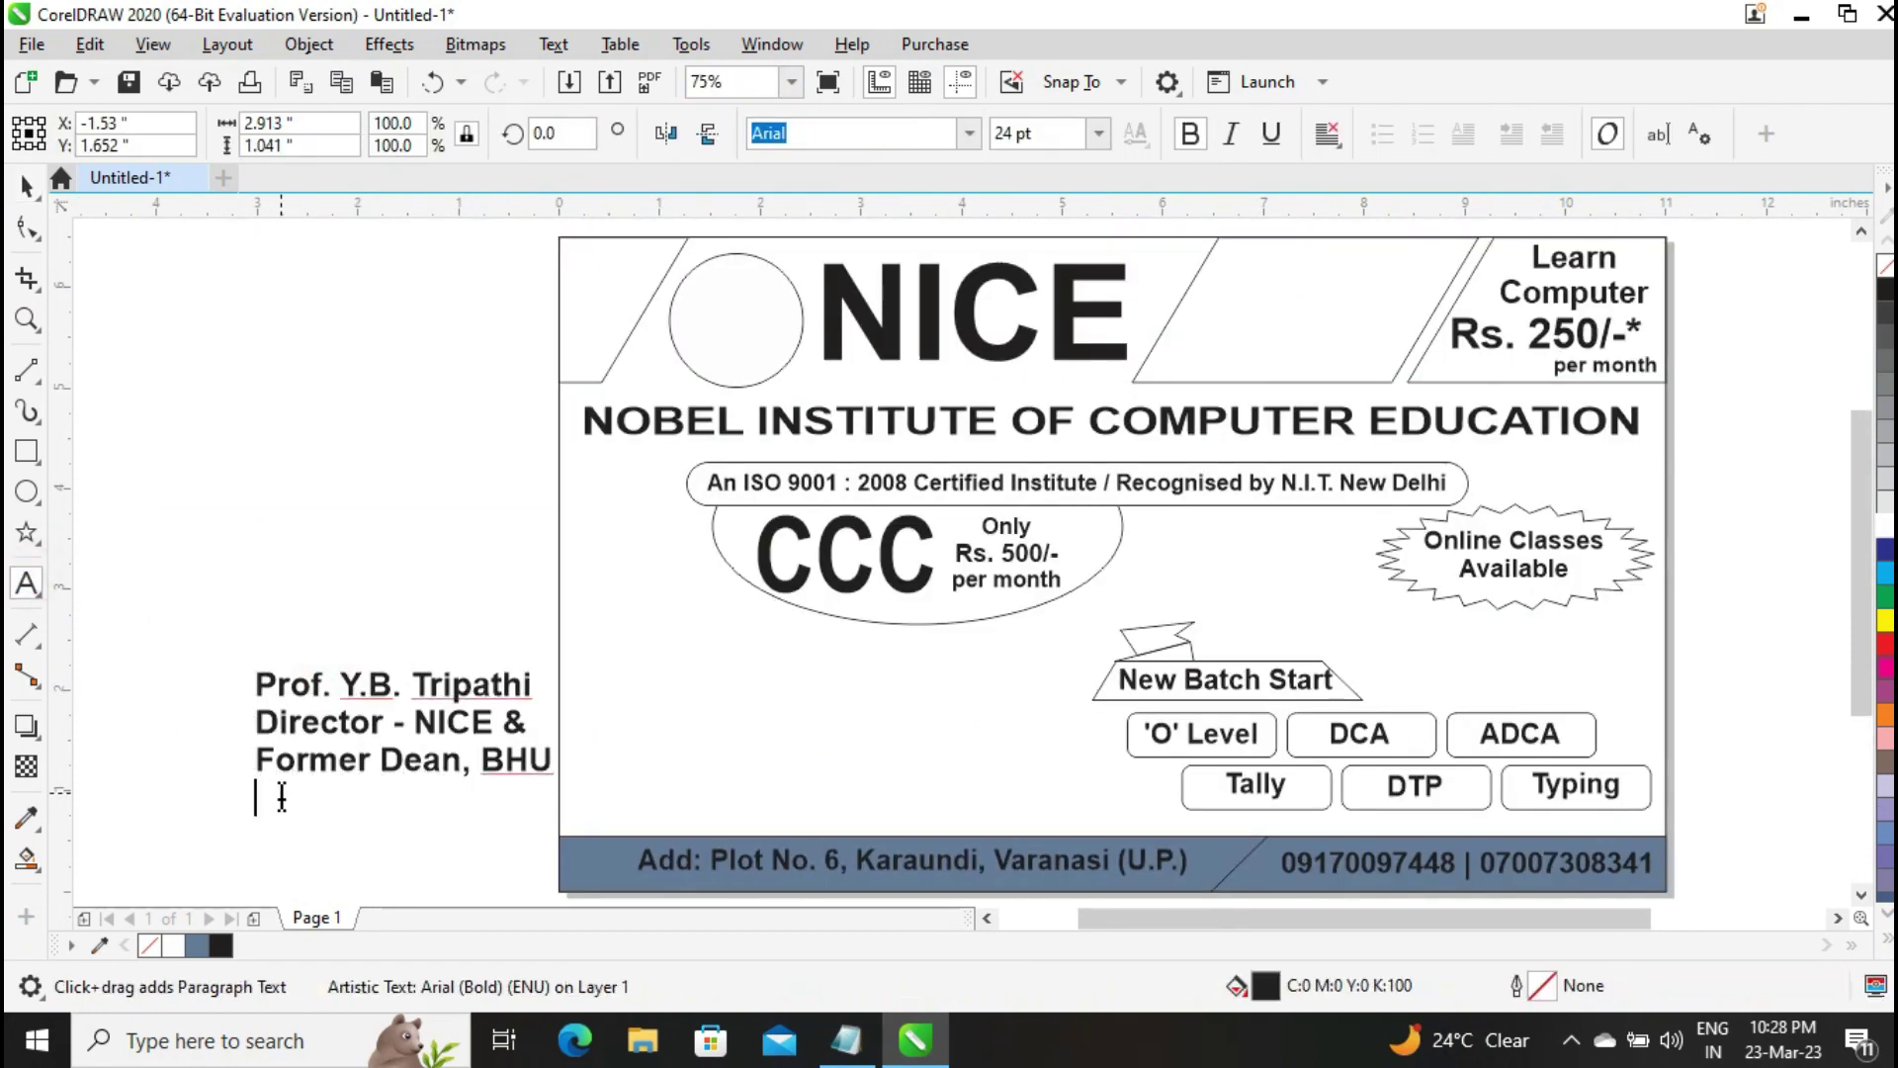
key(Return)
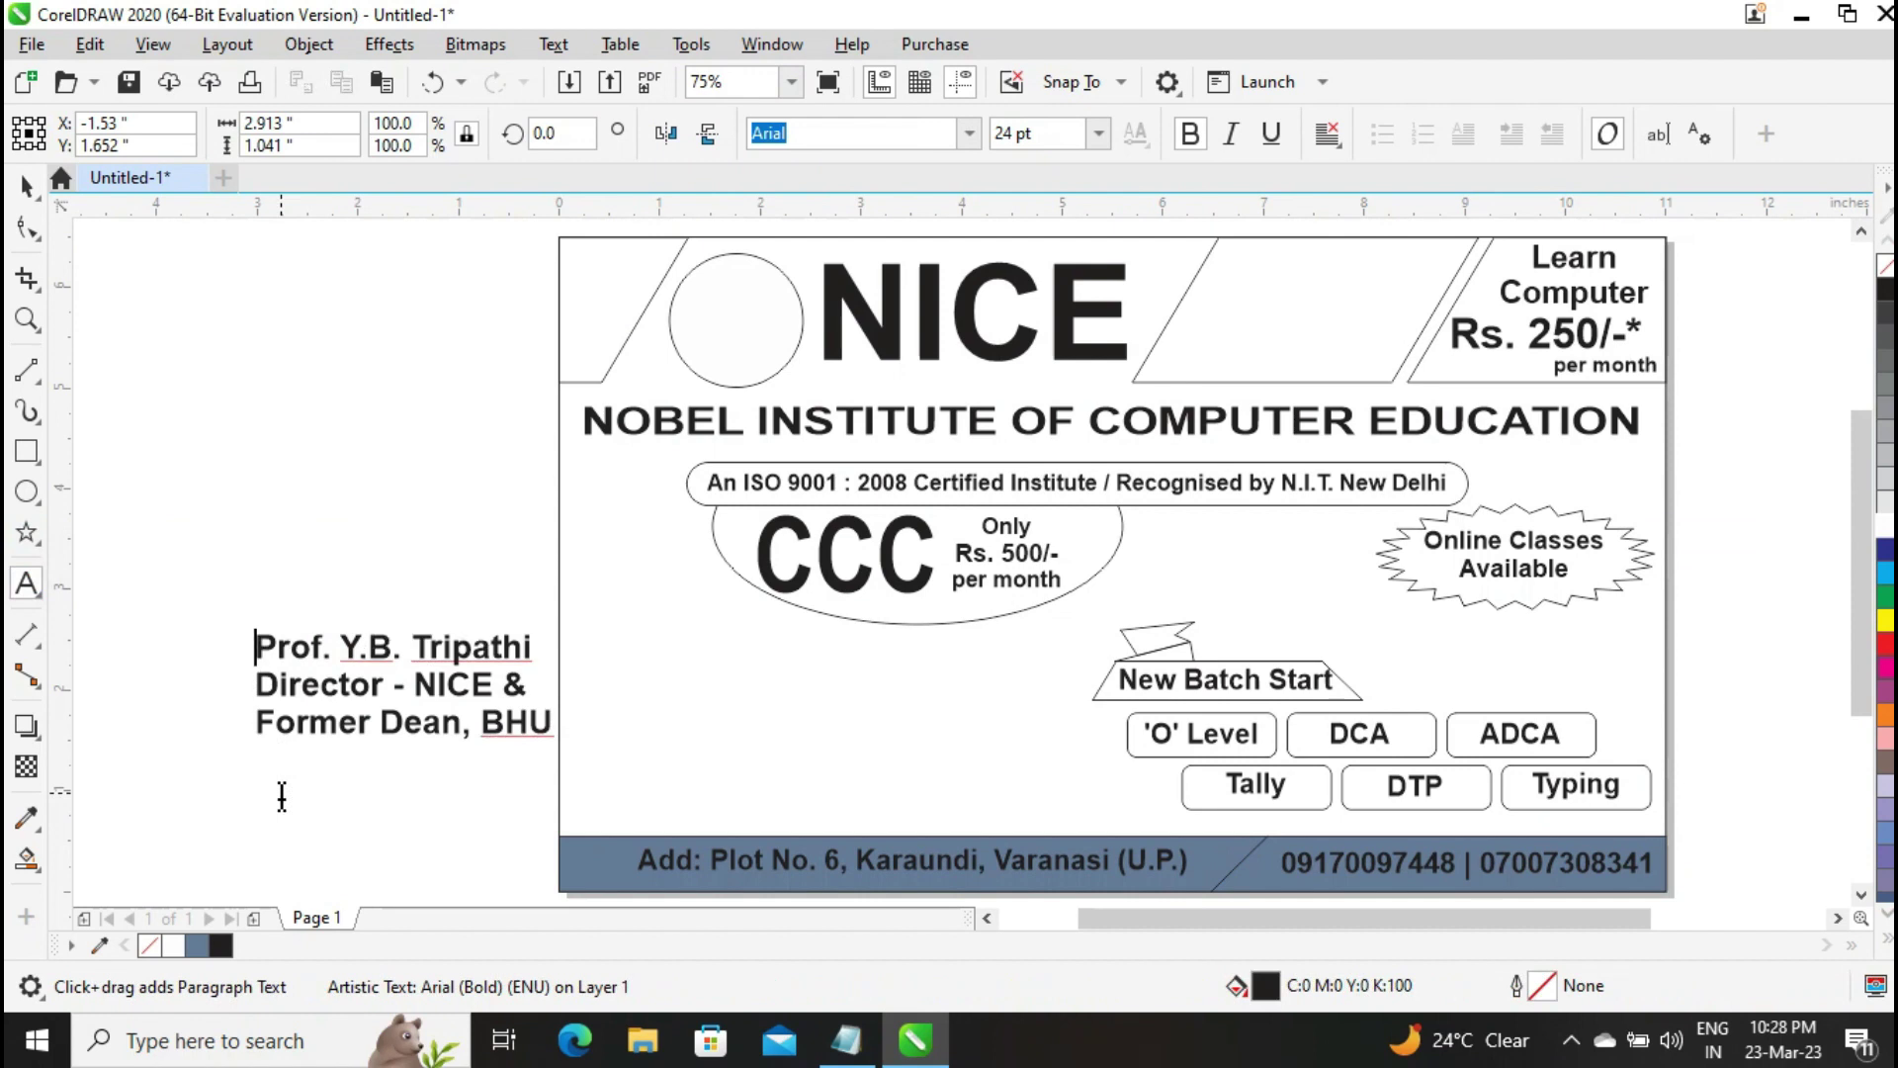
Centre-align the director's text block and place it on the page above the address bar, beside the course boxes
click(1327, 134)
click(1385, 231)
click(27, 185)
drag(413, 687, 907, 766)
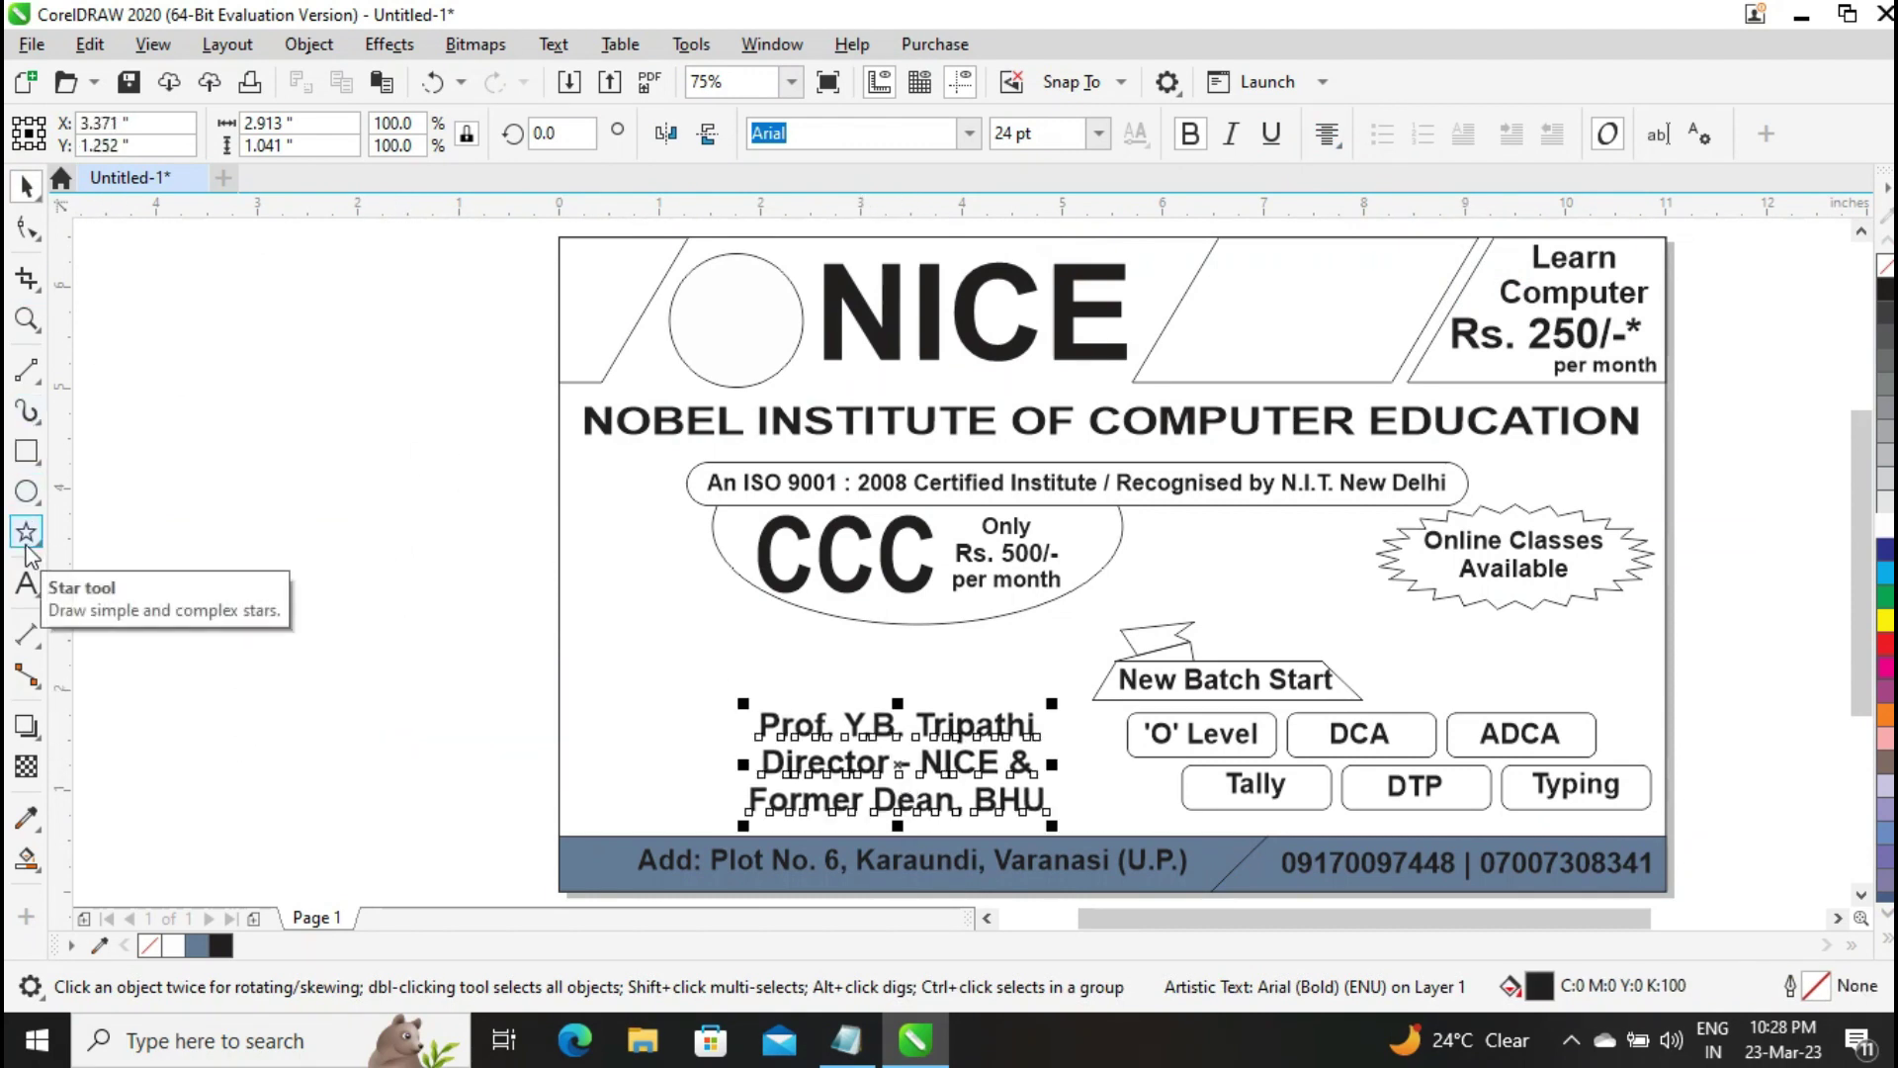
Set the name line of the director's text to the Script MT Bold font
click(27, 584)
click(777, 725)
key(shift+End)
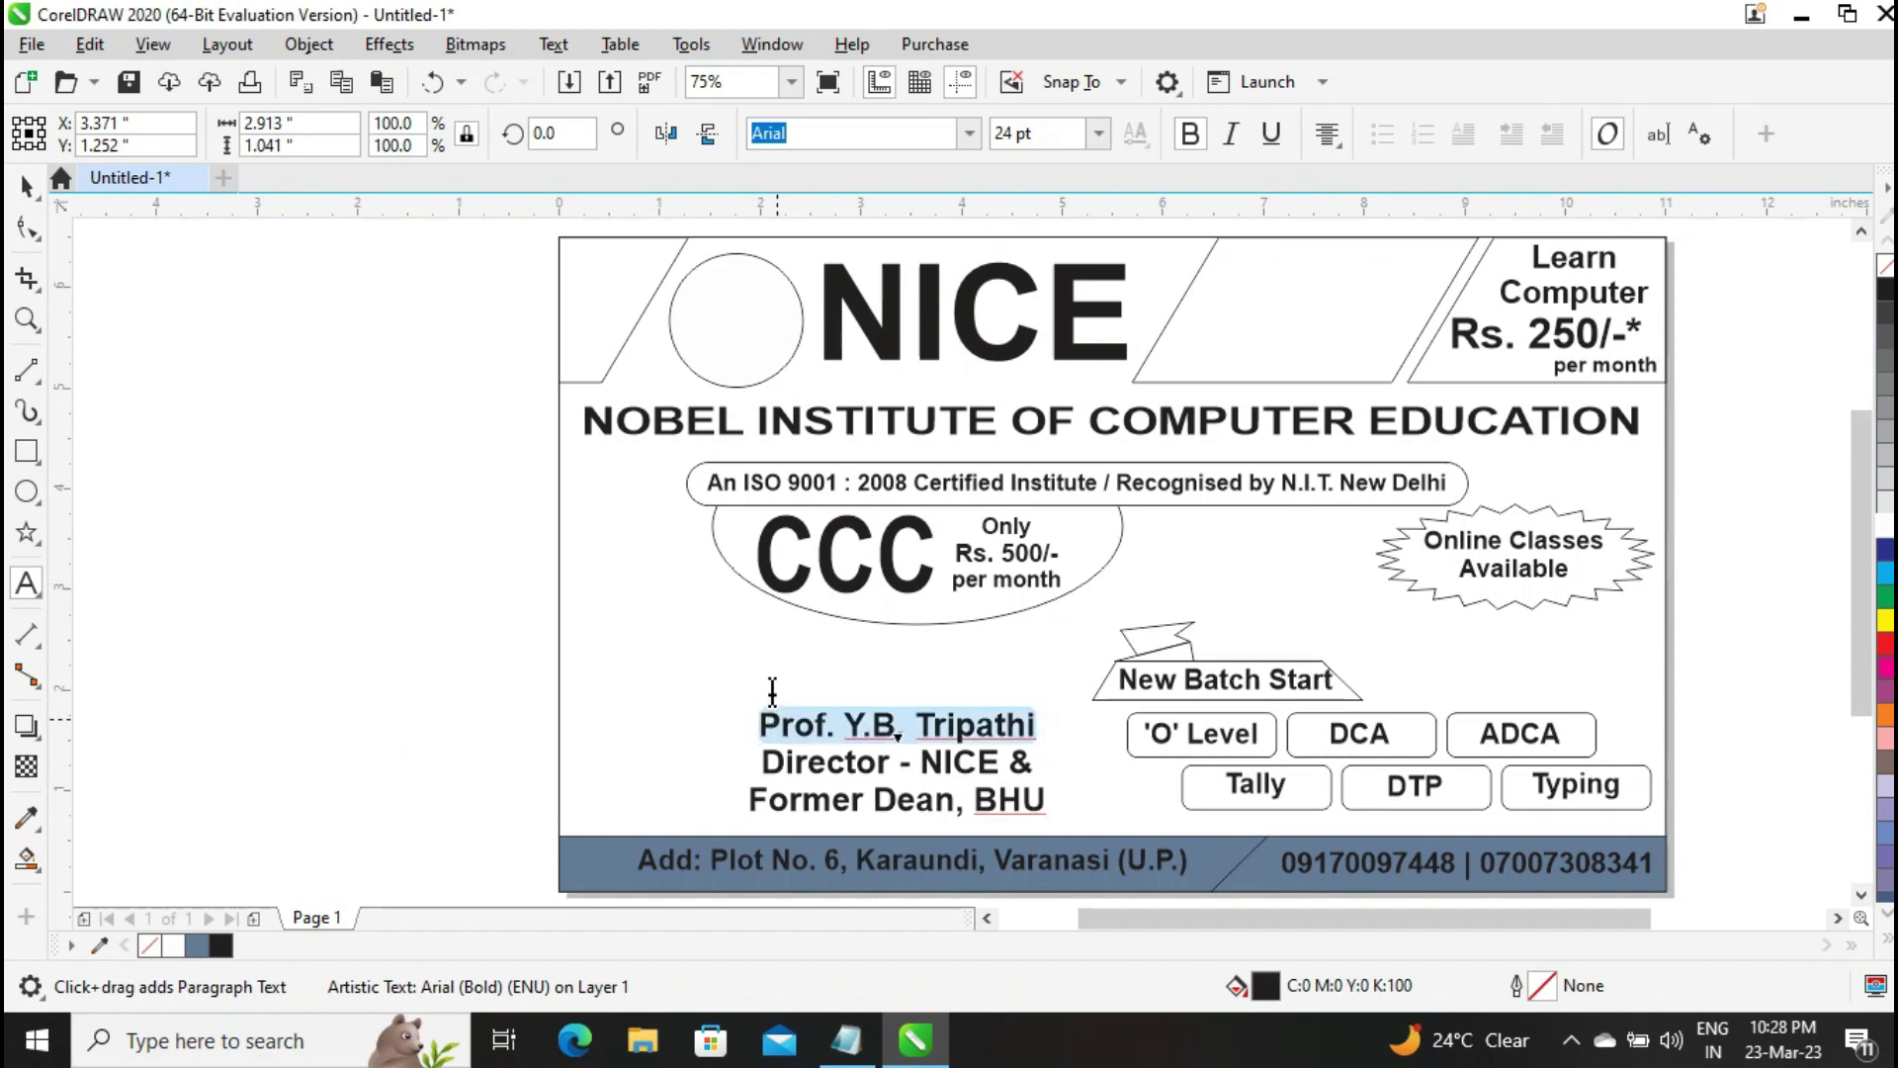
click(970, 132)
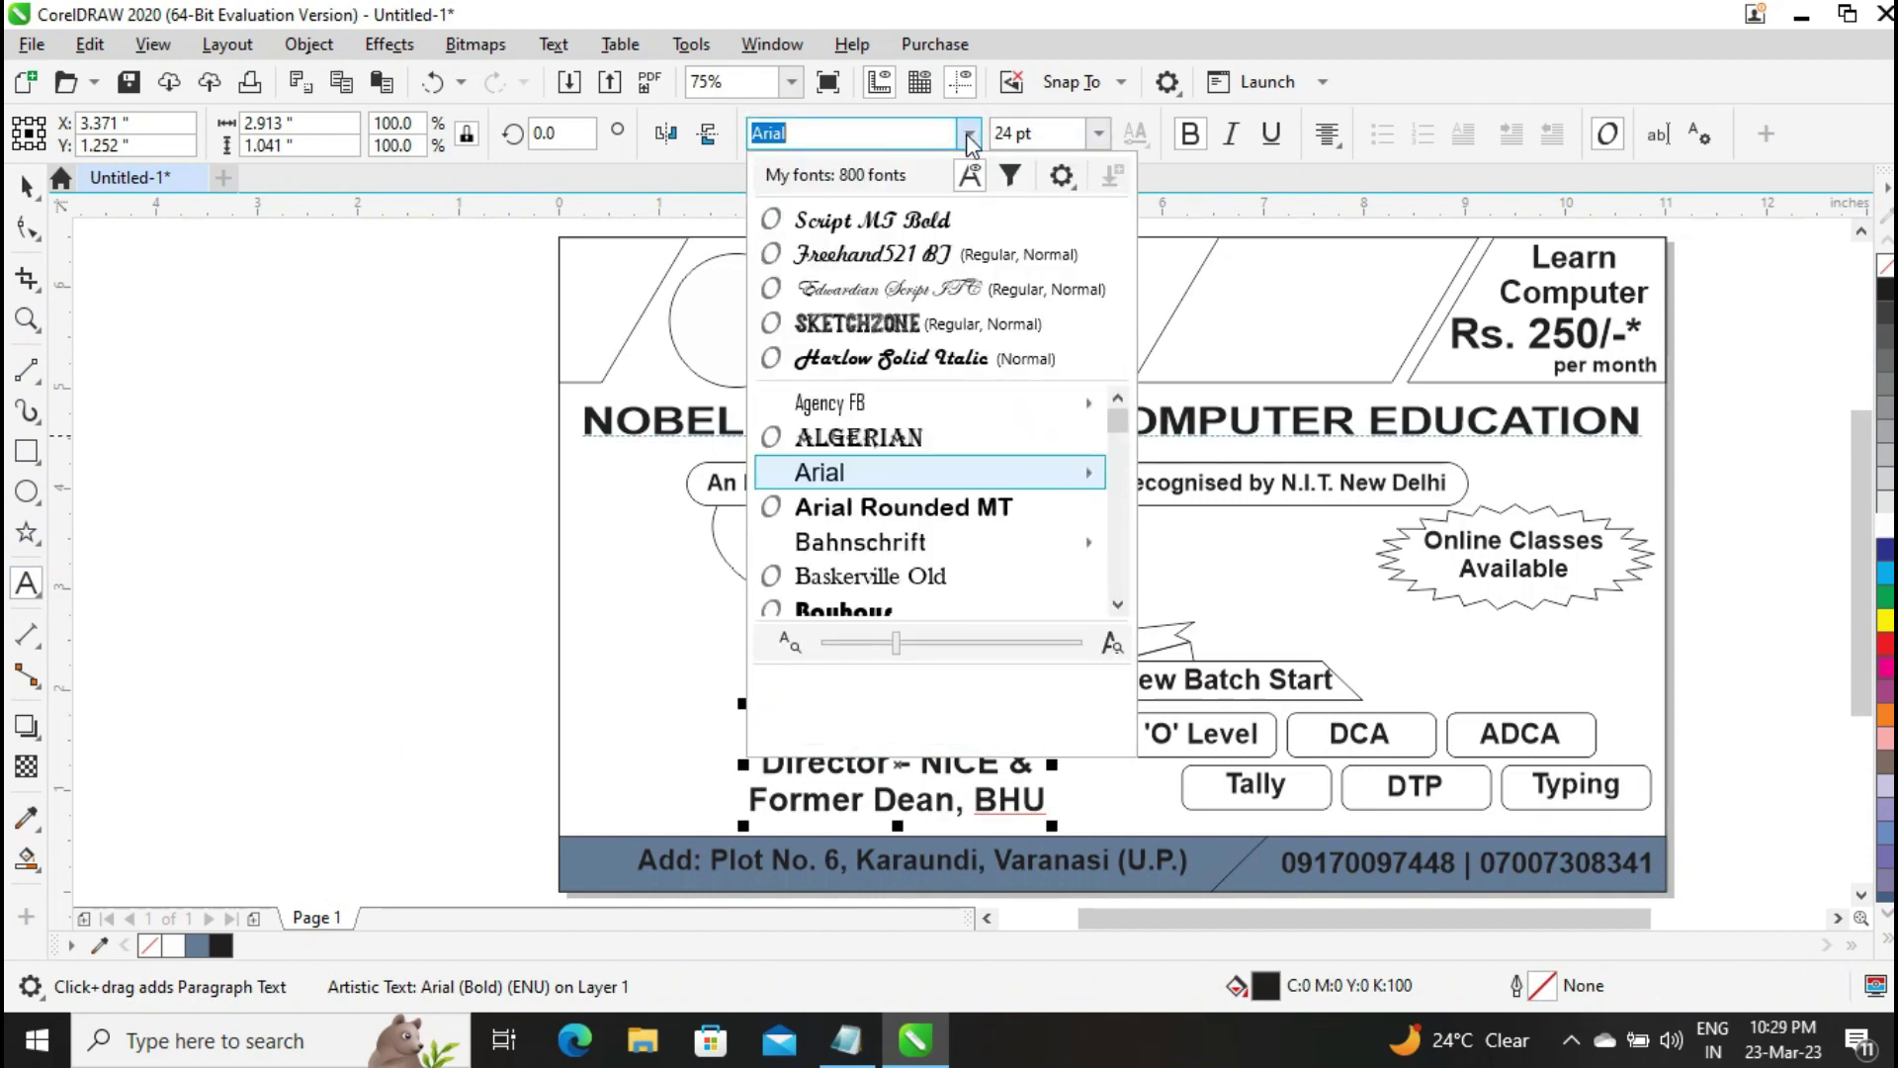
click(905, 208)
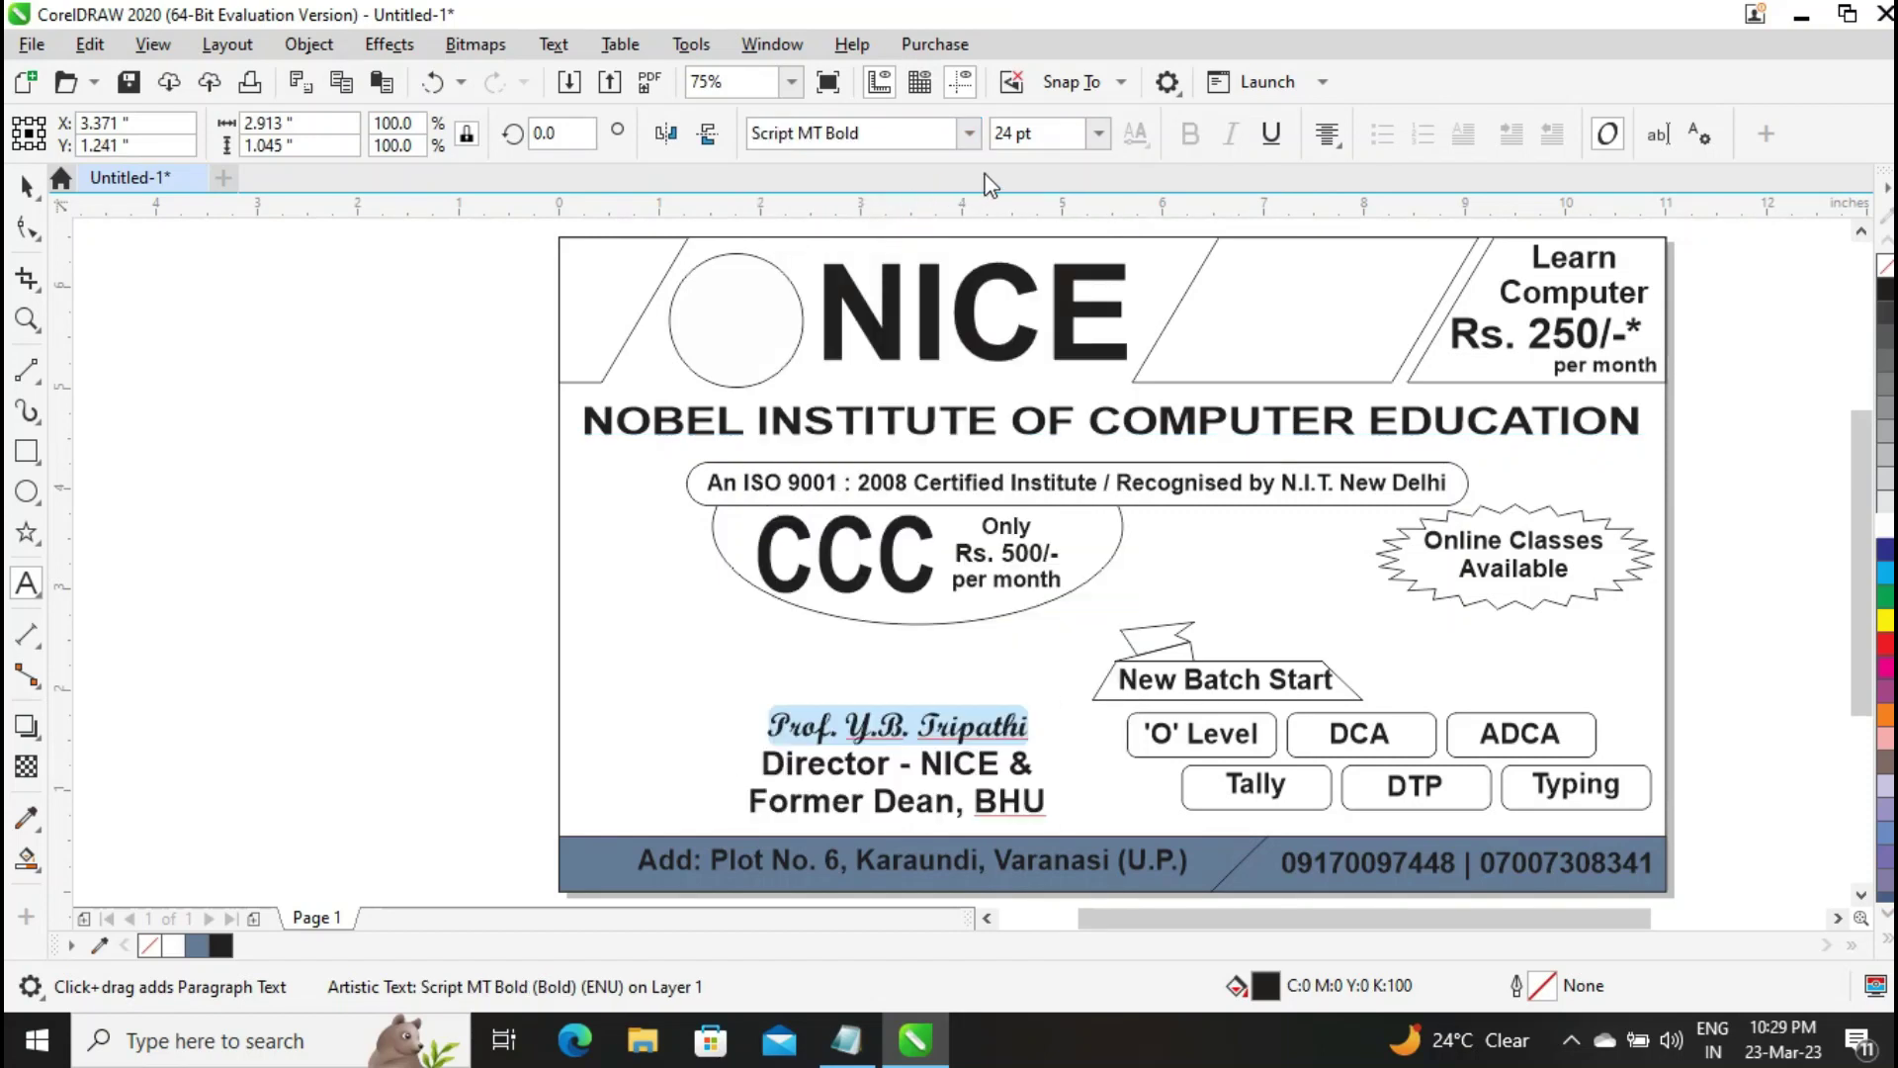
Set the two lines below the director's name to 18 pt and shift the whole text block slightly down
click(771, 779)
key(ctrl+shift+End)
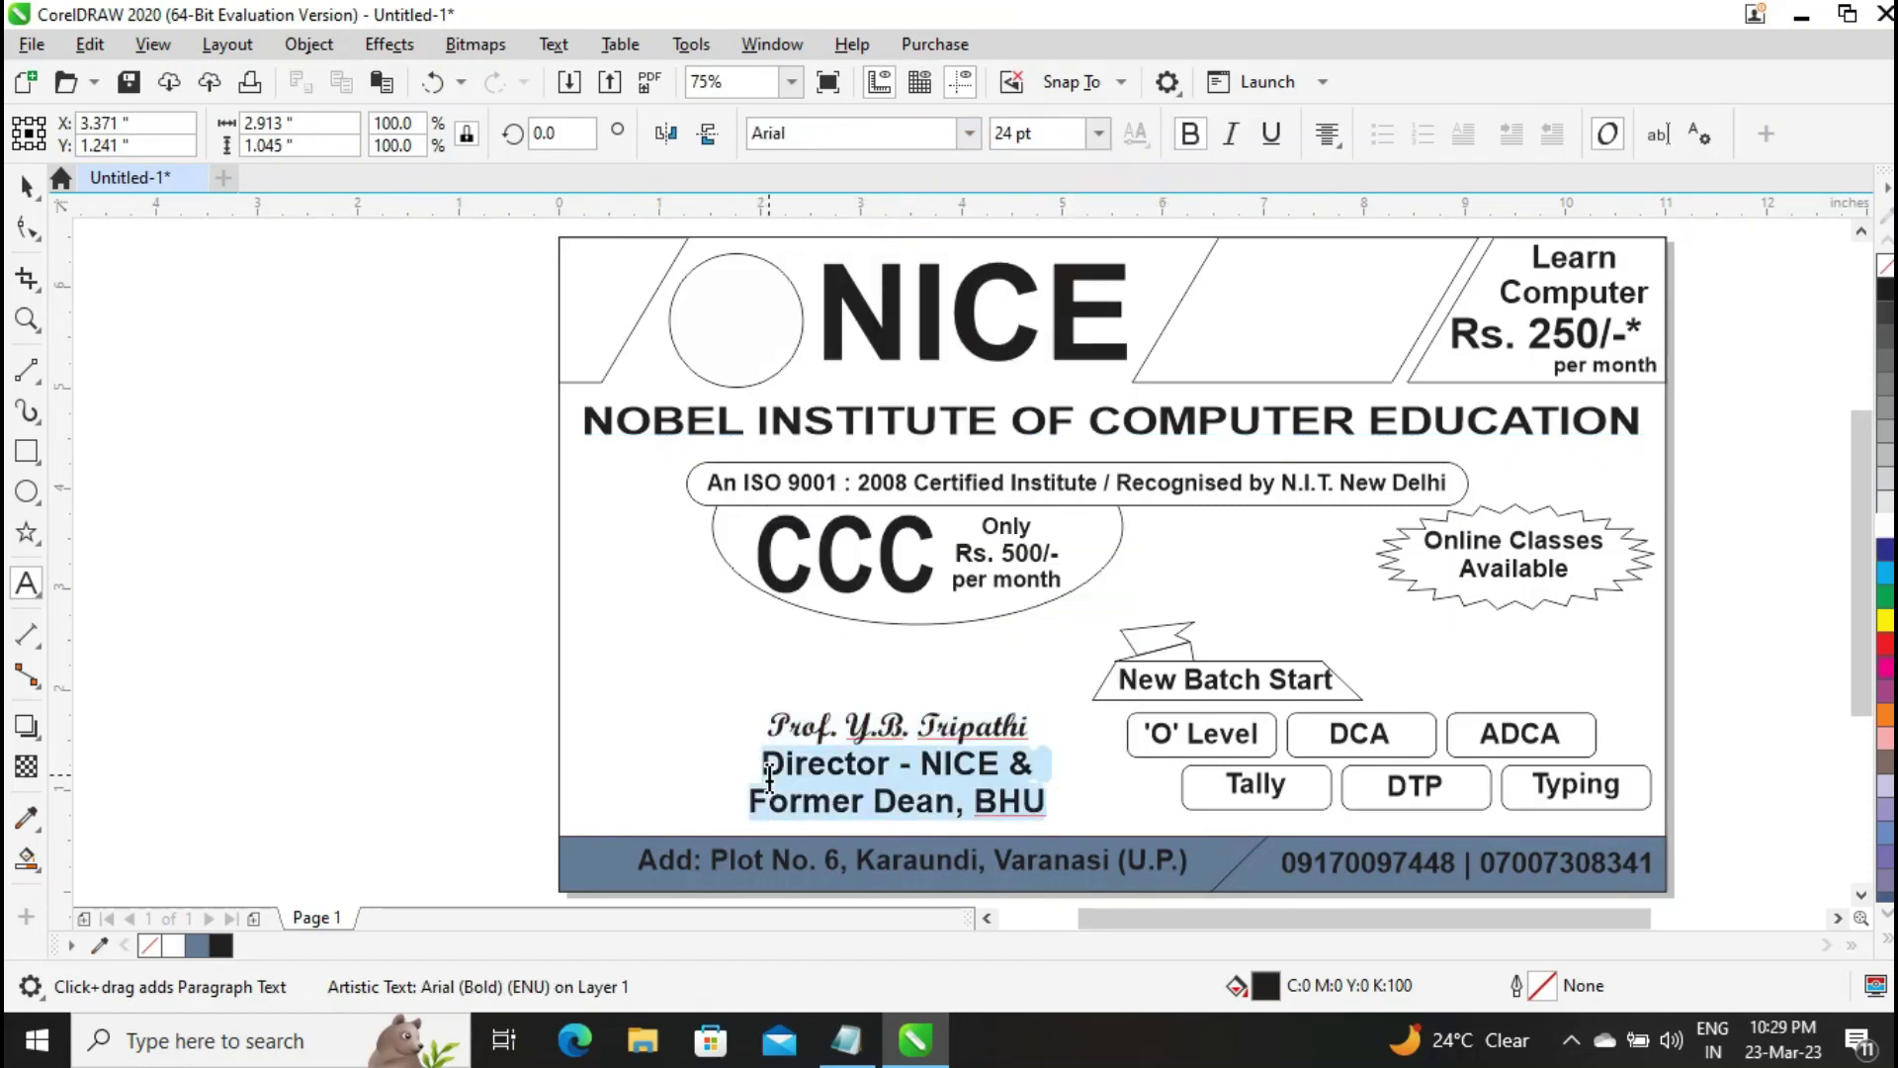
click(1028, 132)
text(18)
key(Return)
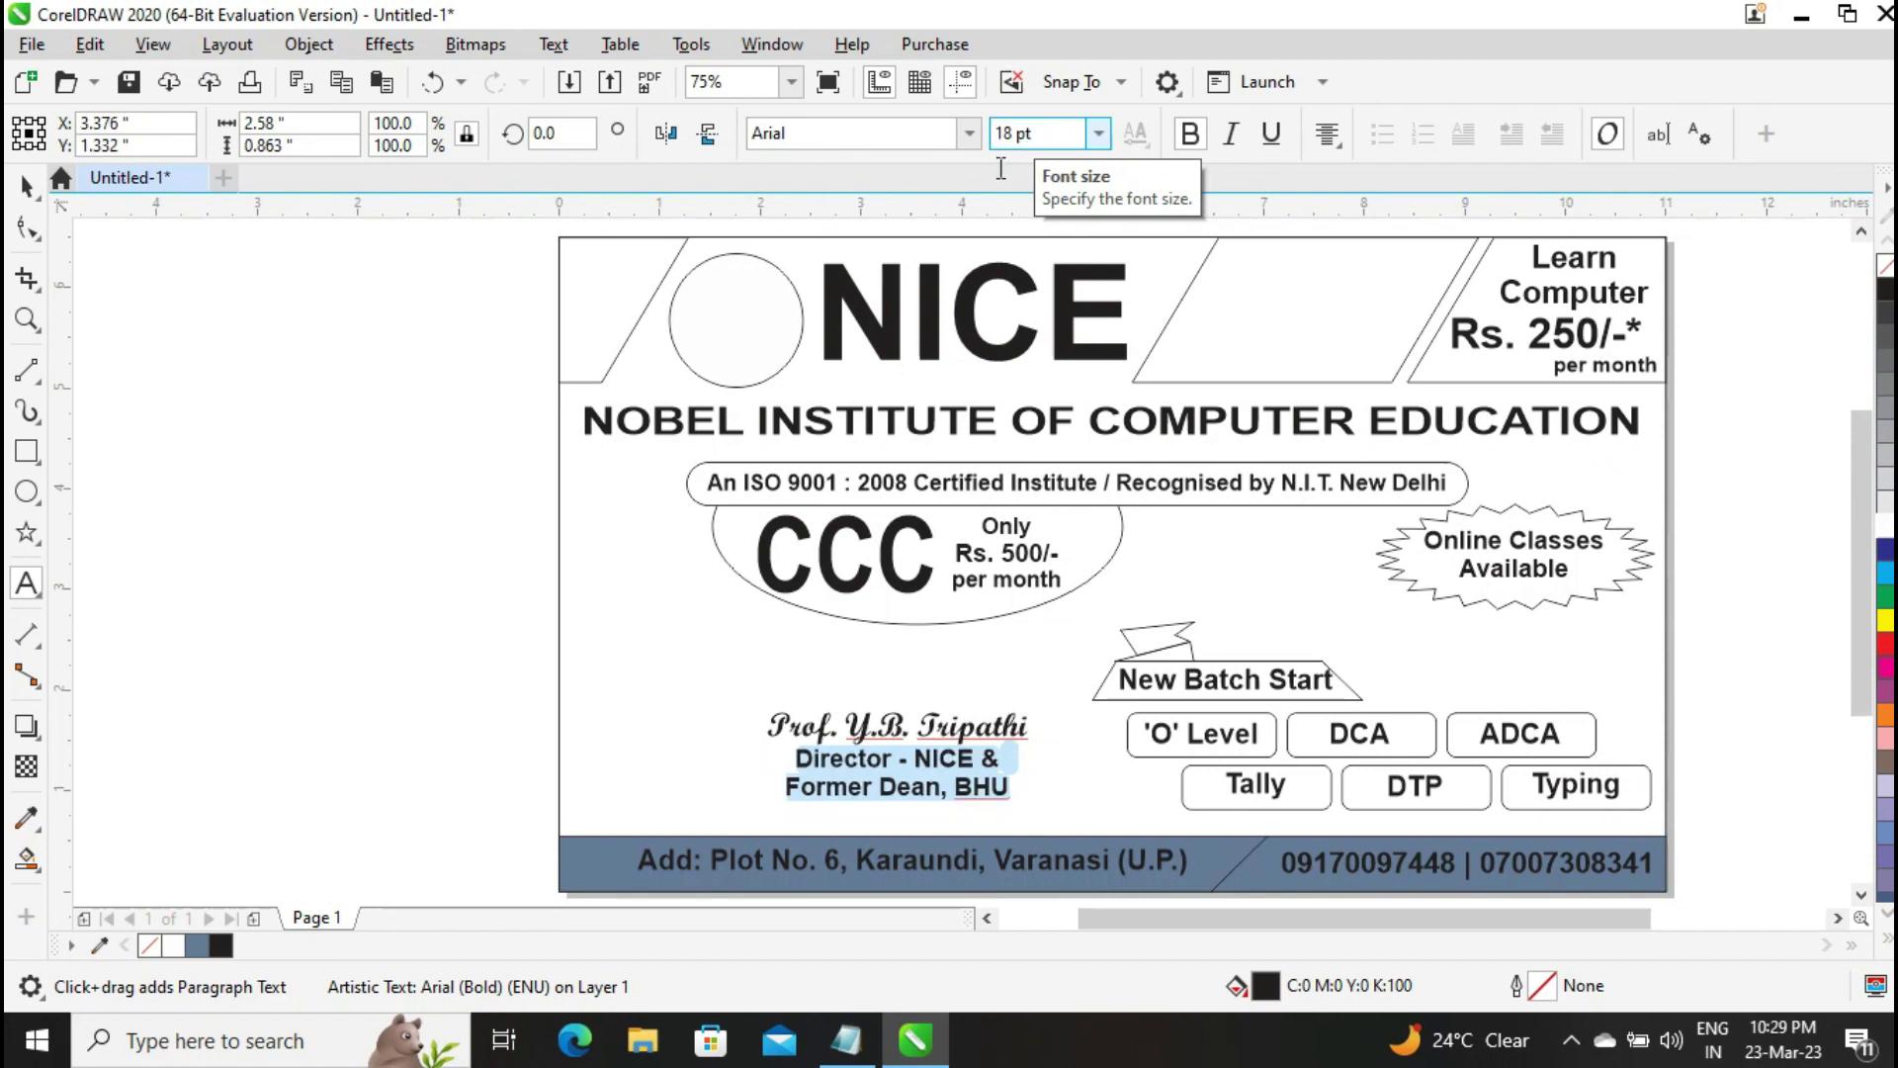
click(21, 188)
drag(904, 770, 908, 777)
click(304, 702)
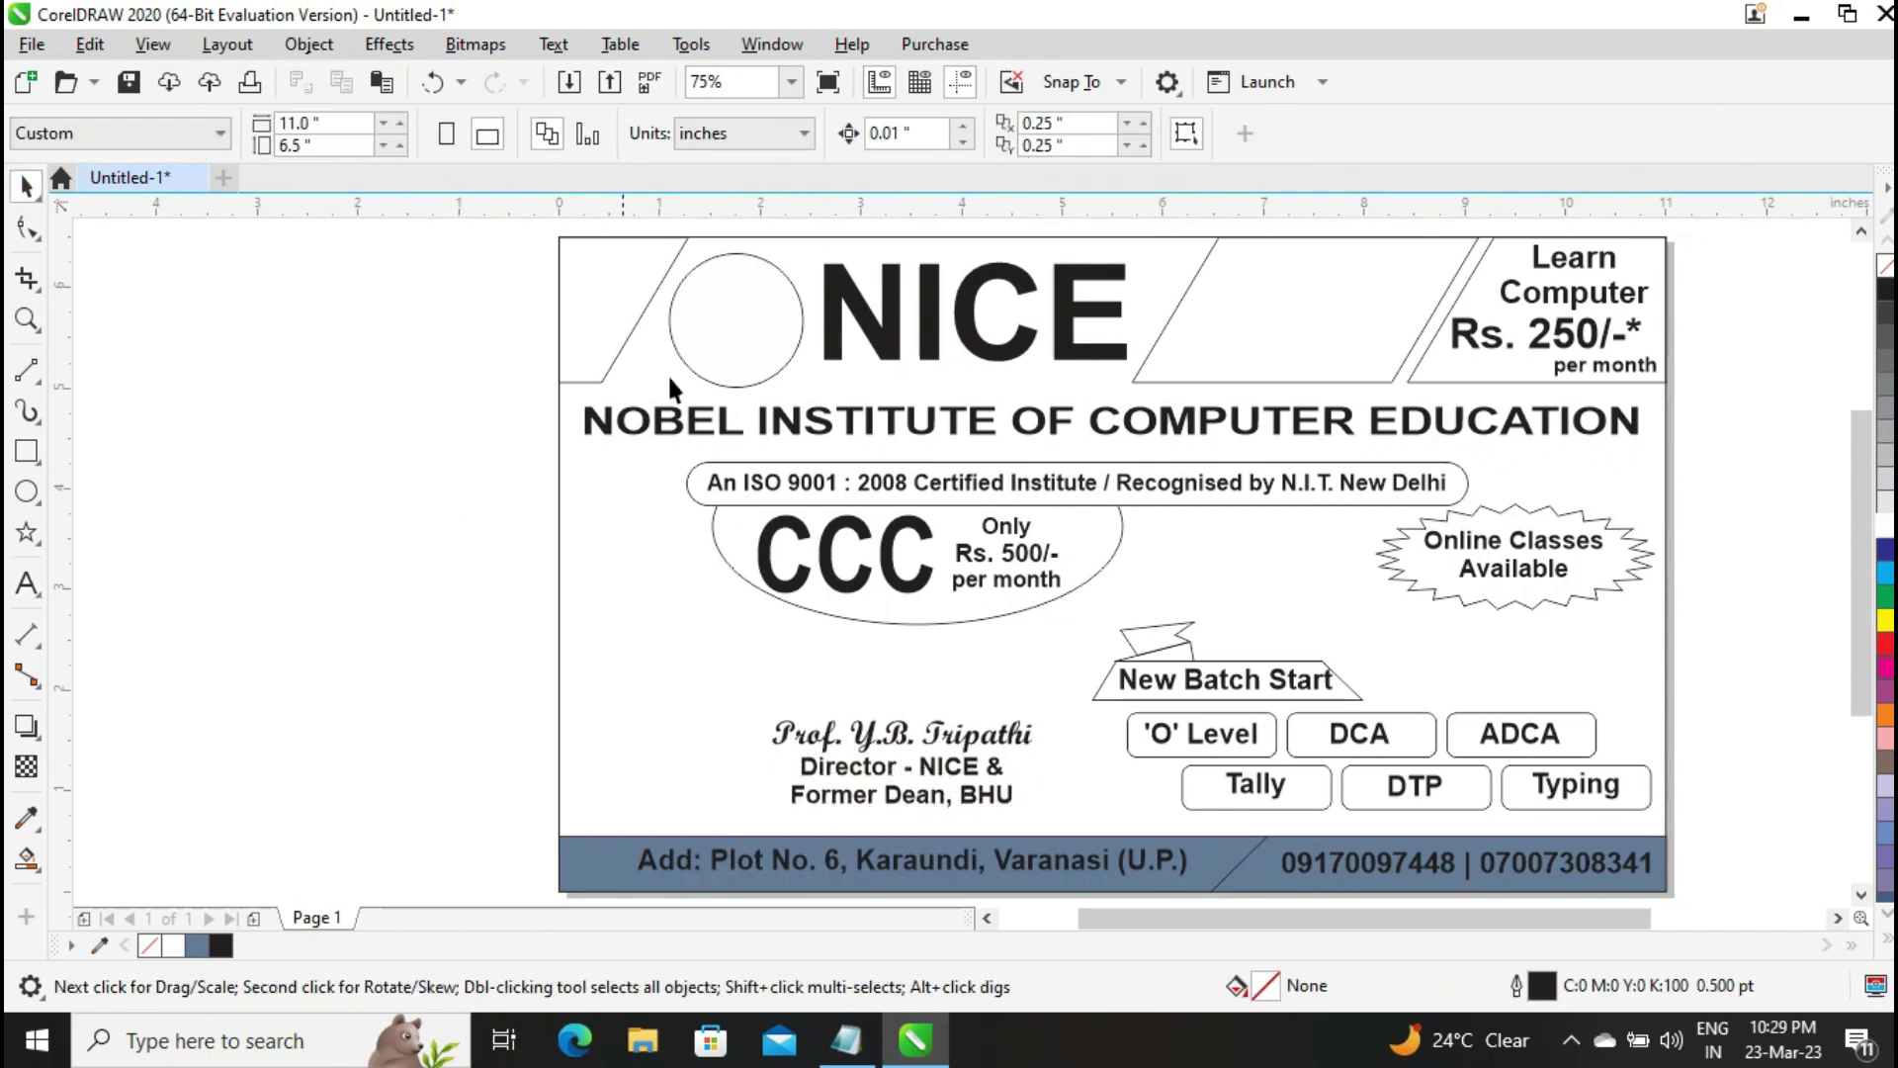
Fill both upper corner shapes, the "New Batch Start" banner and the address bar section with dark blue (C100 M100 Y0 K0)
click(792, 83)
click(758, 113)
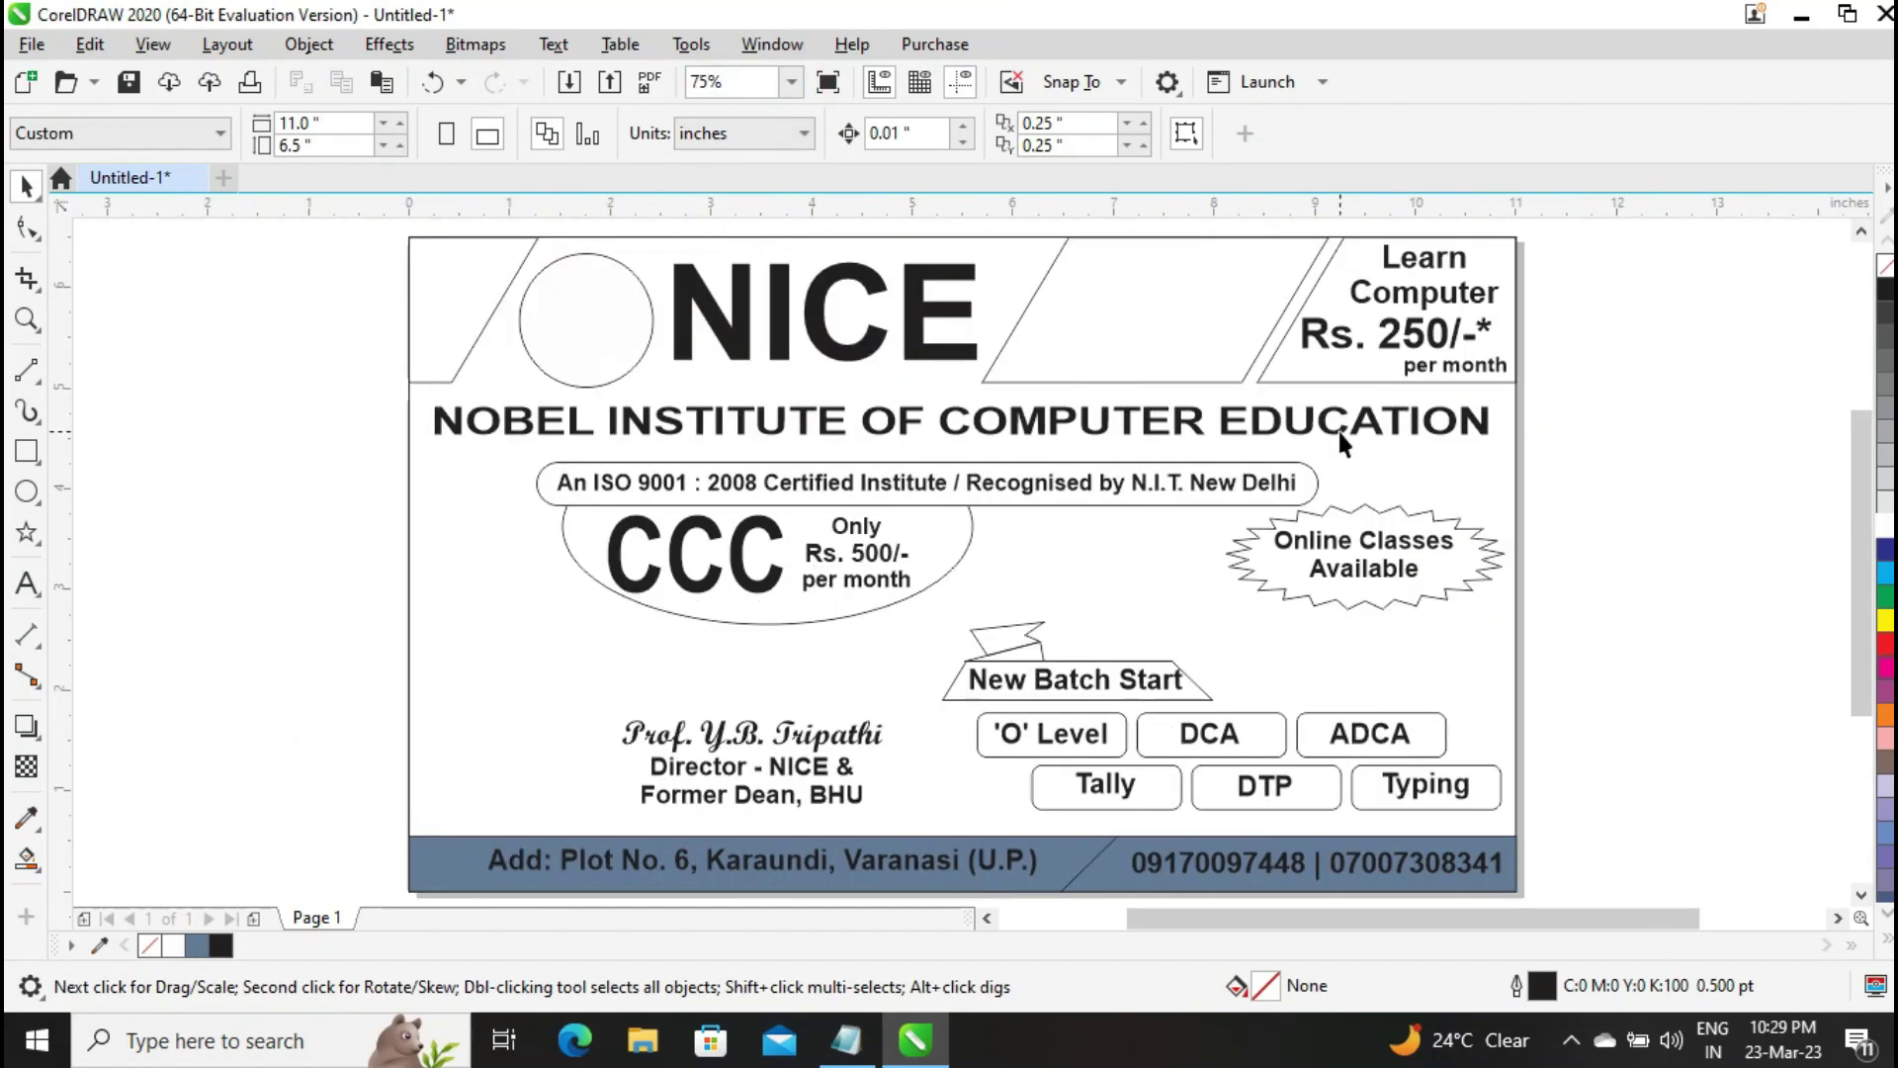
click(450, 309)
shift+click(1335, 296)
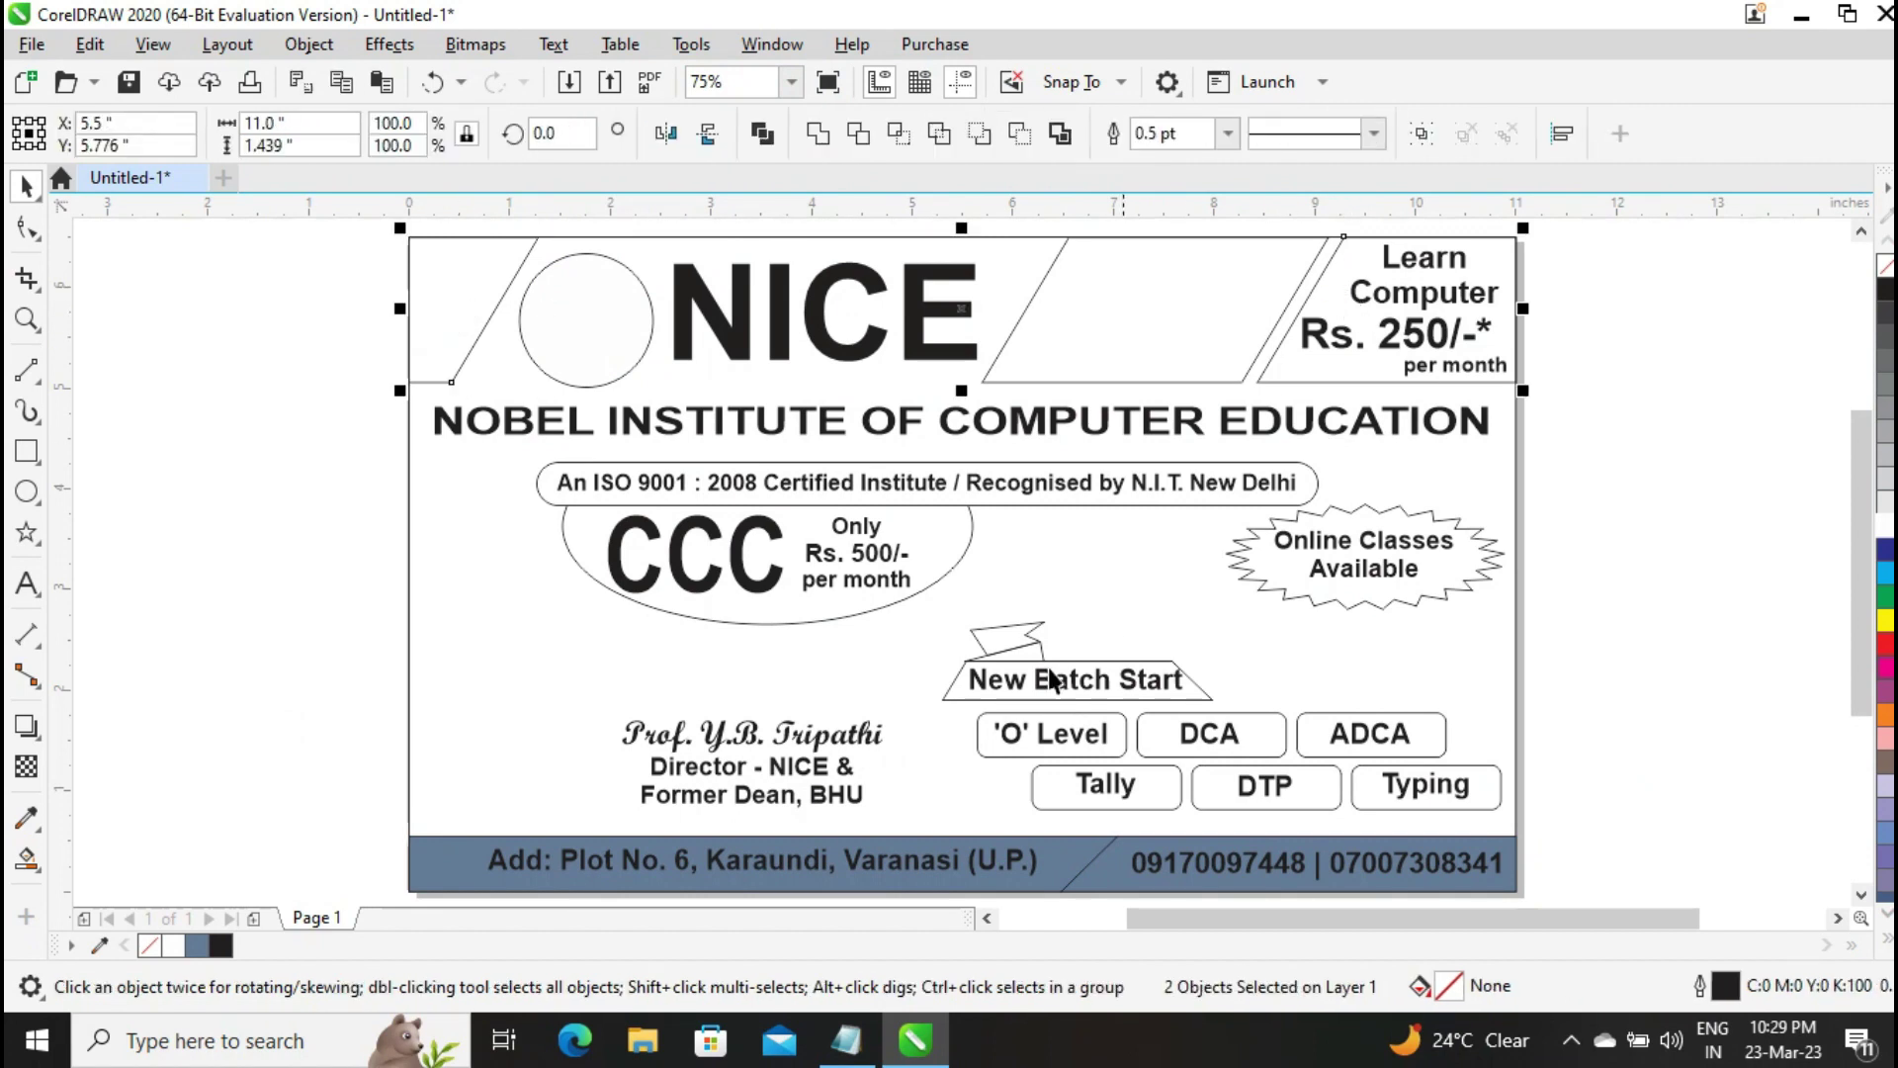
shift+click(964, 690)
shift+click(988, 876)
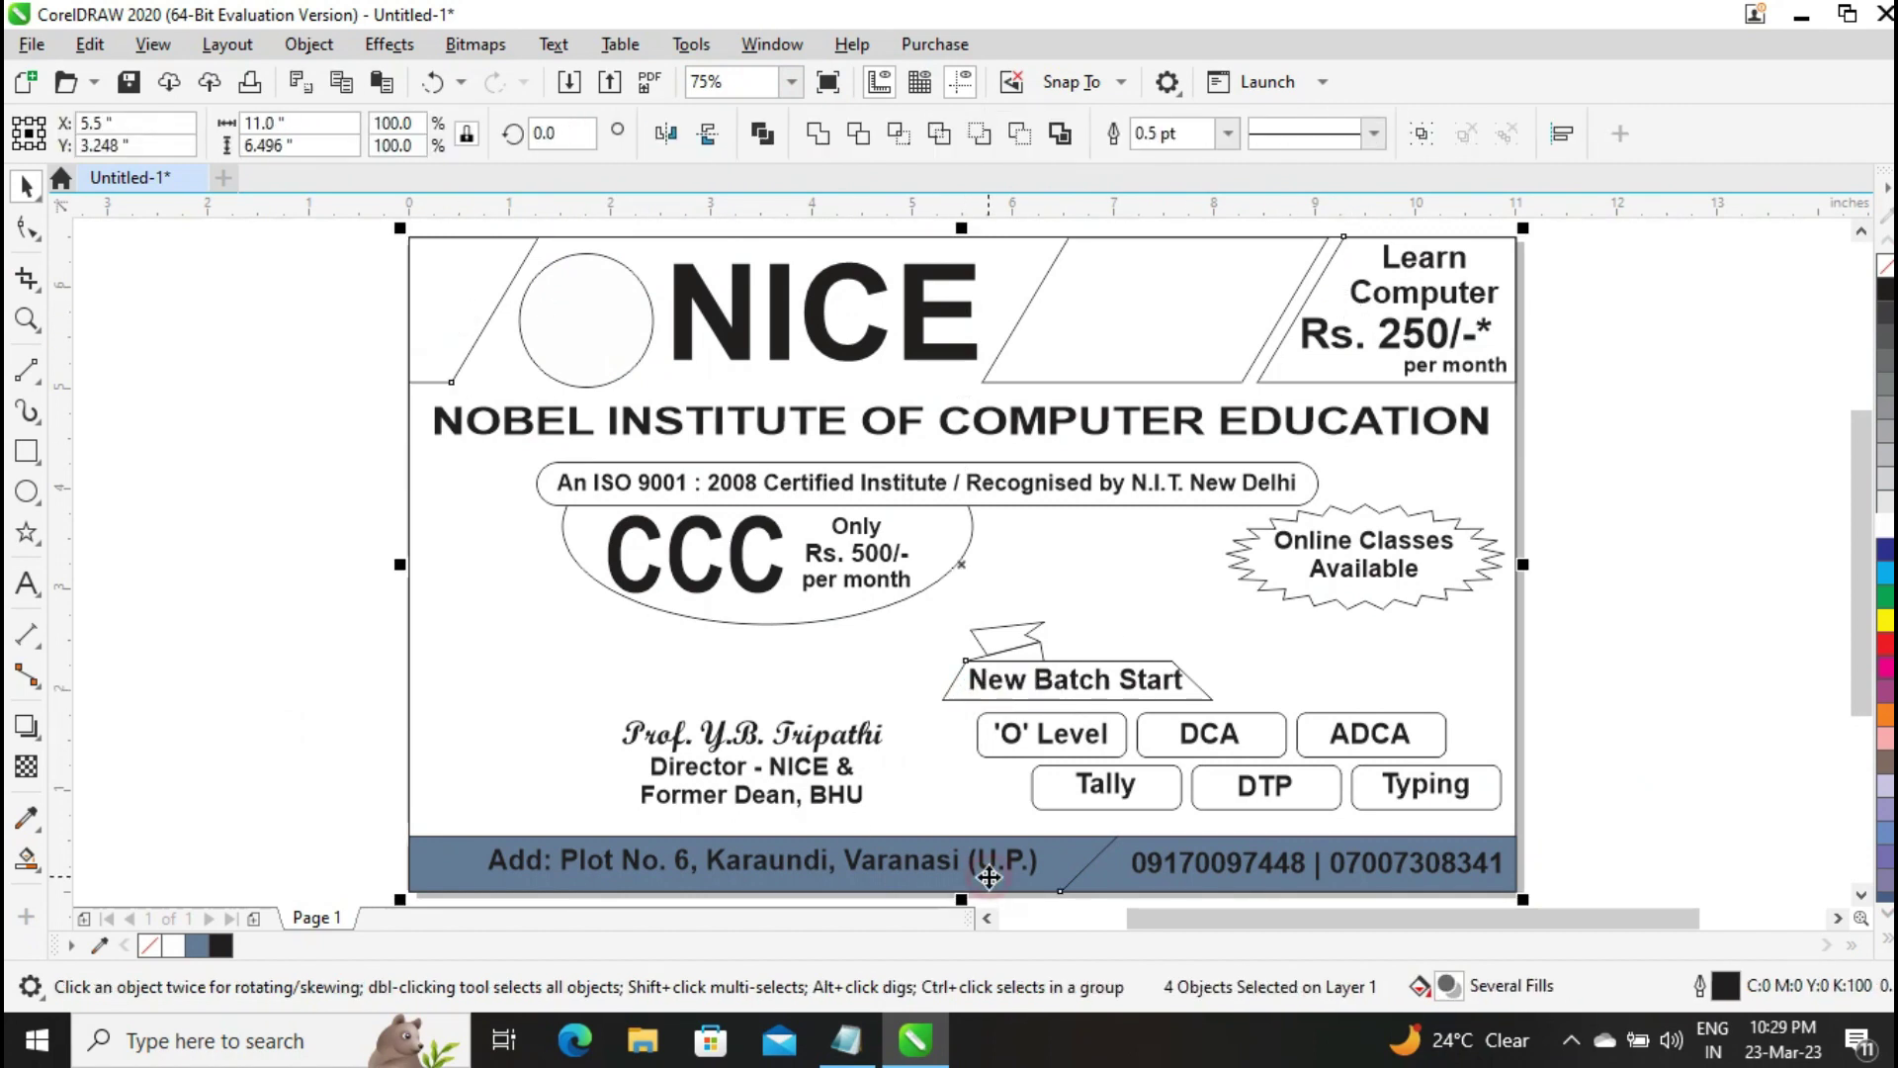
click(1886, 549)
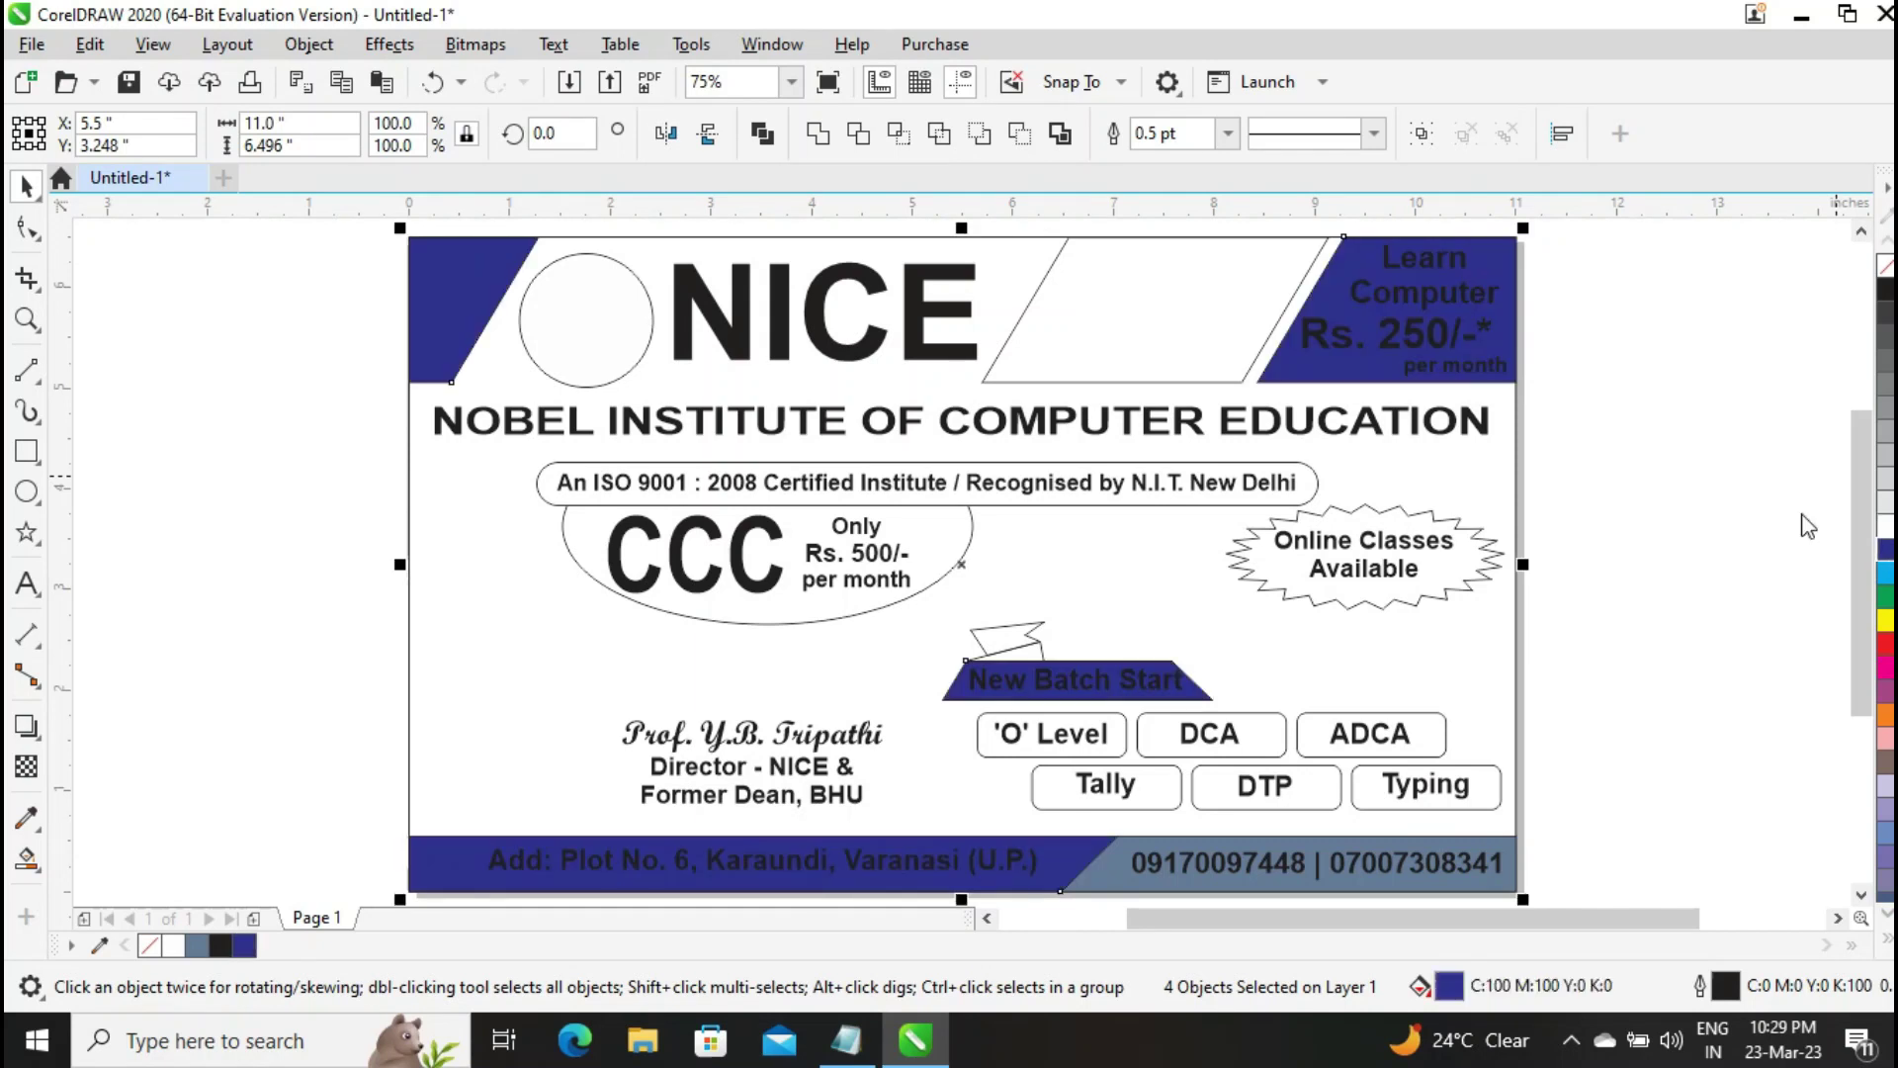
click(1750, 440)
Fill the bar section behind the phone numbers with light yellow (C0 M0 Y60 K0)
click(1178, 852)
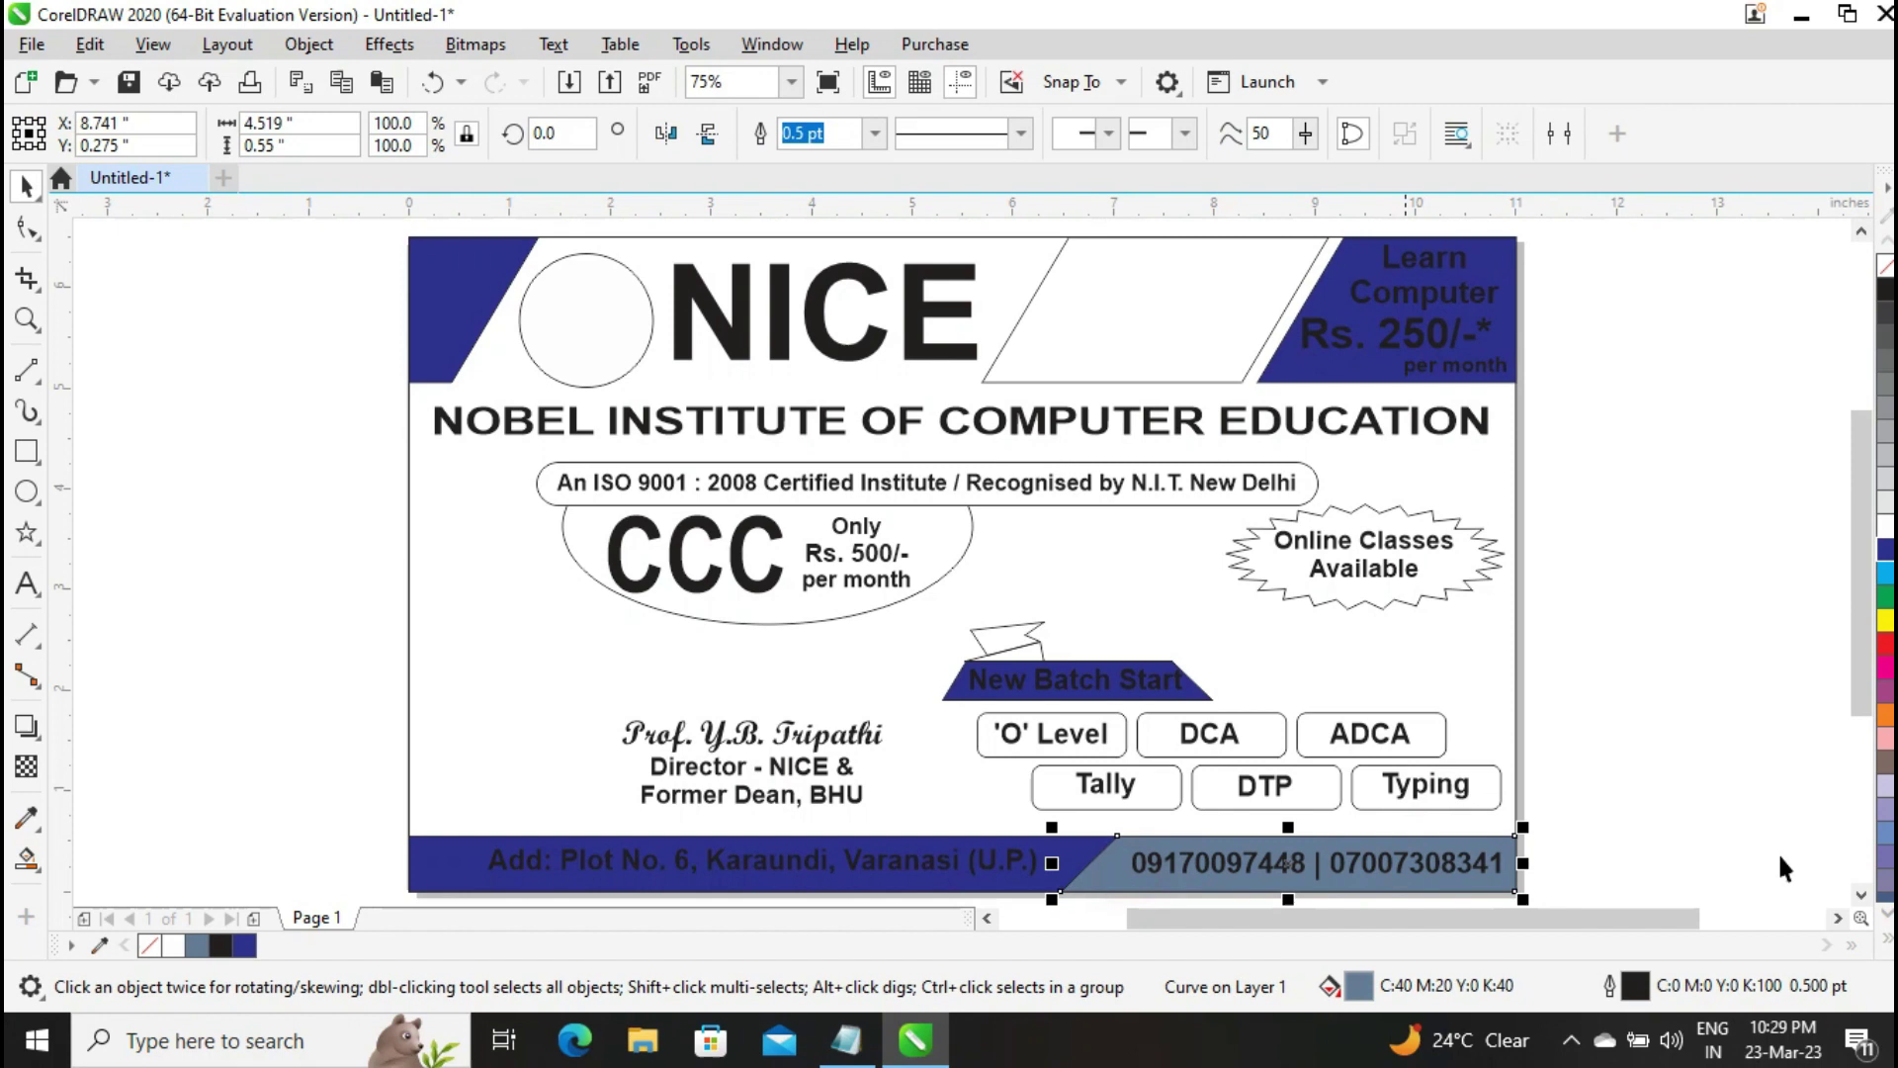
click(1886, 938)
click(1820, 878)
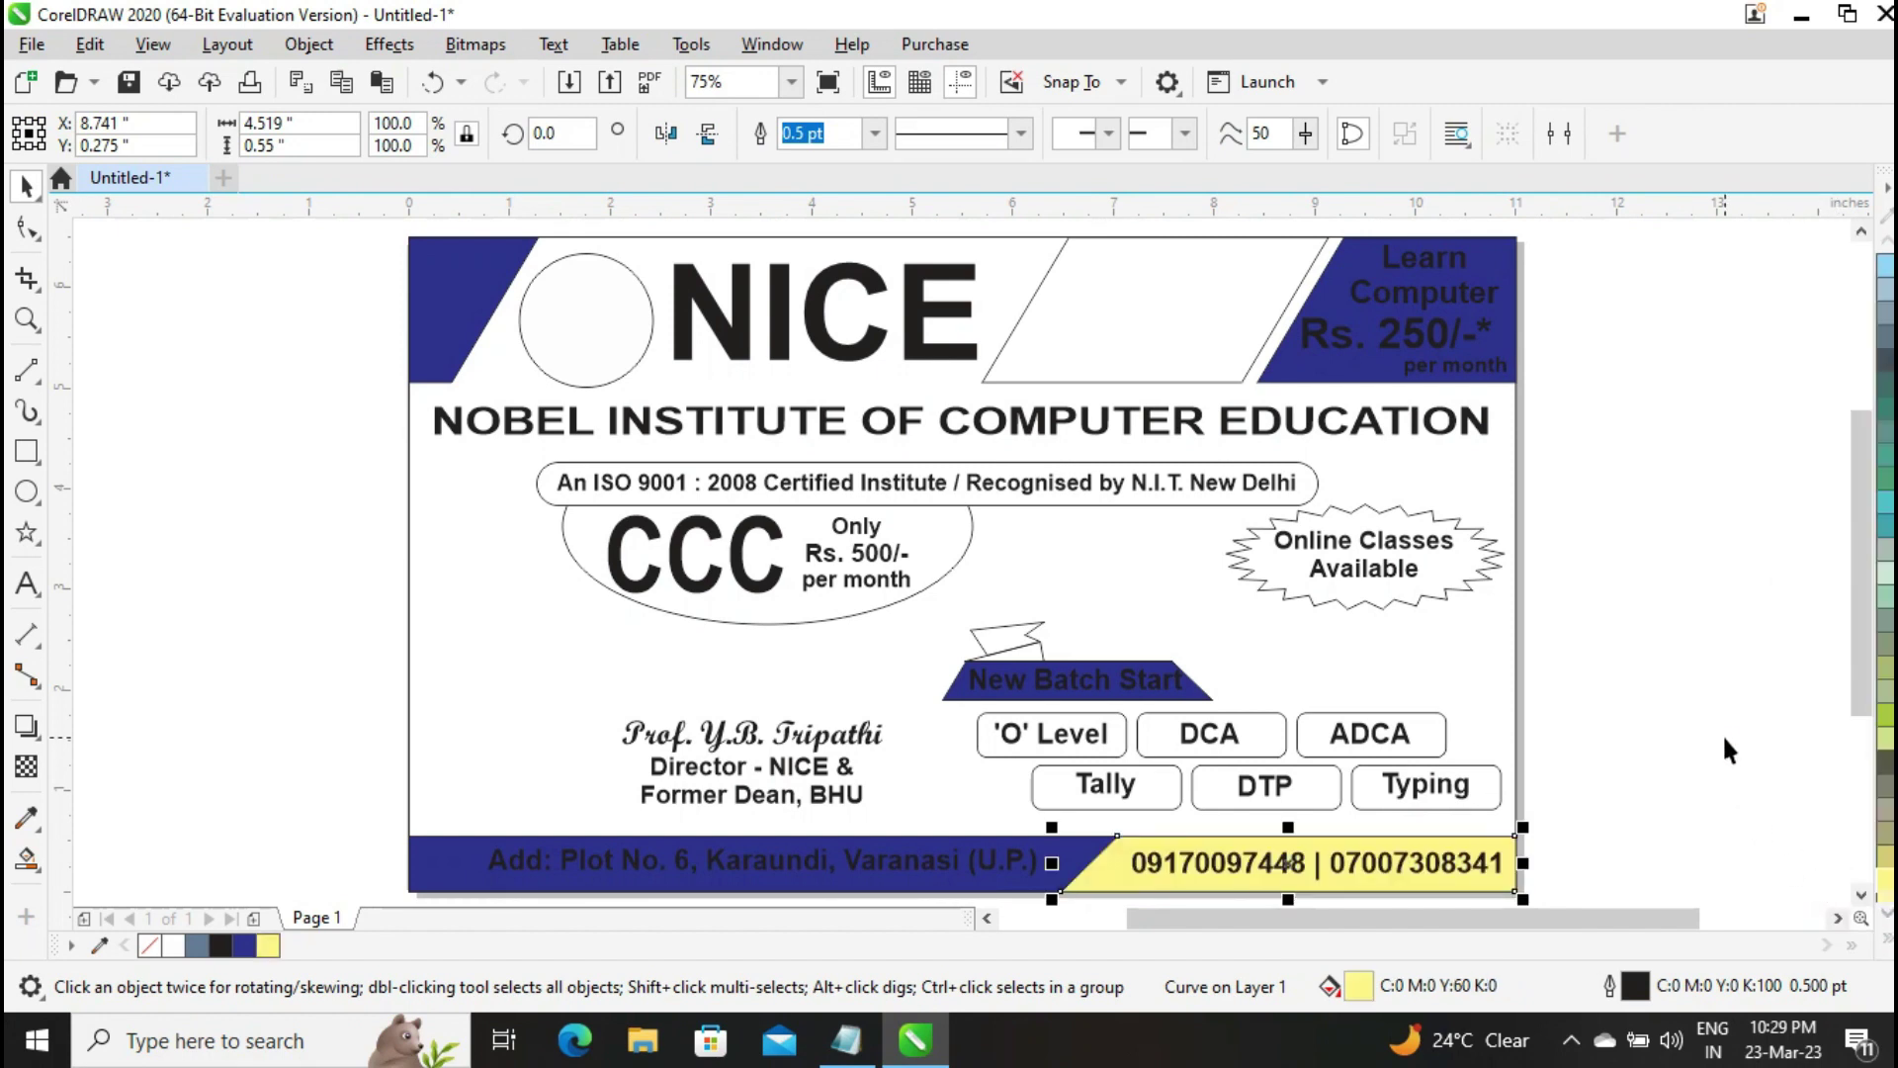
click(1722, 733)
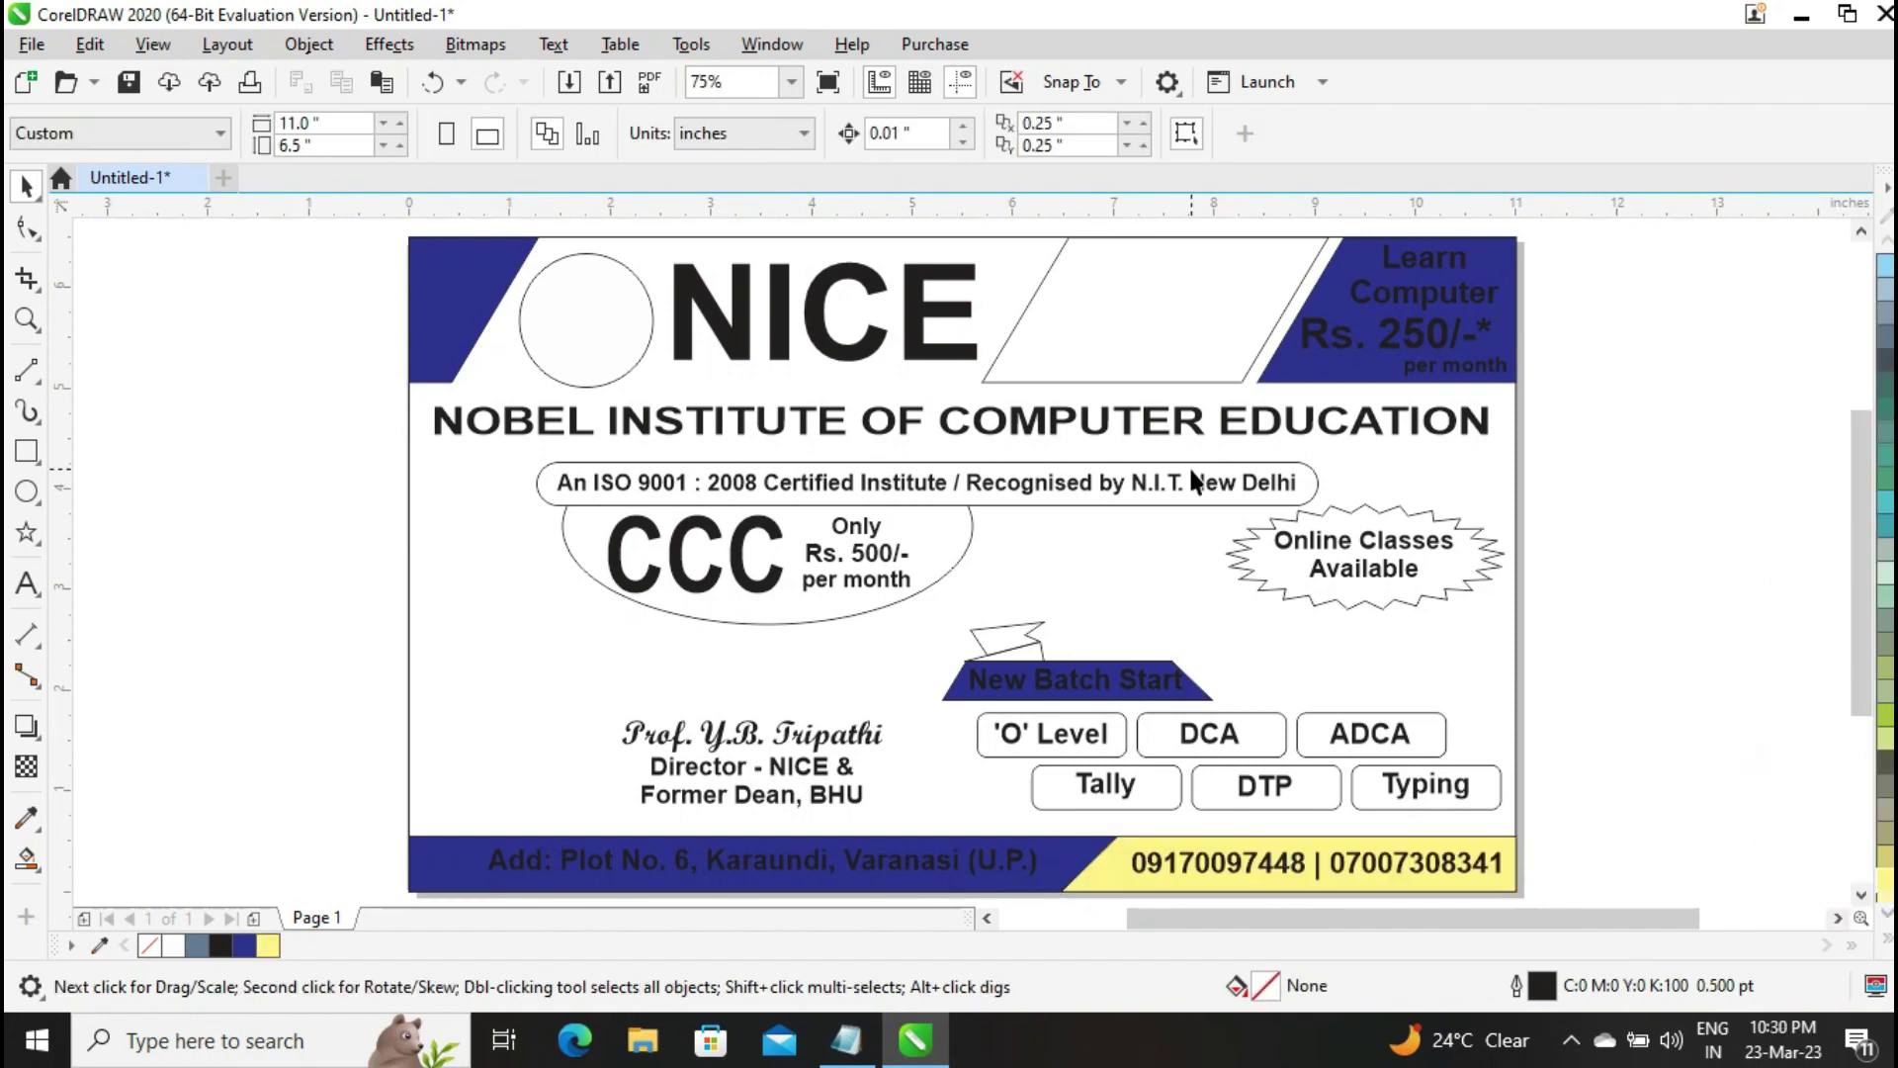
Colour the "CCC" text with the document's dark blue
click(634, 538)
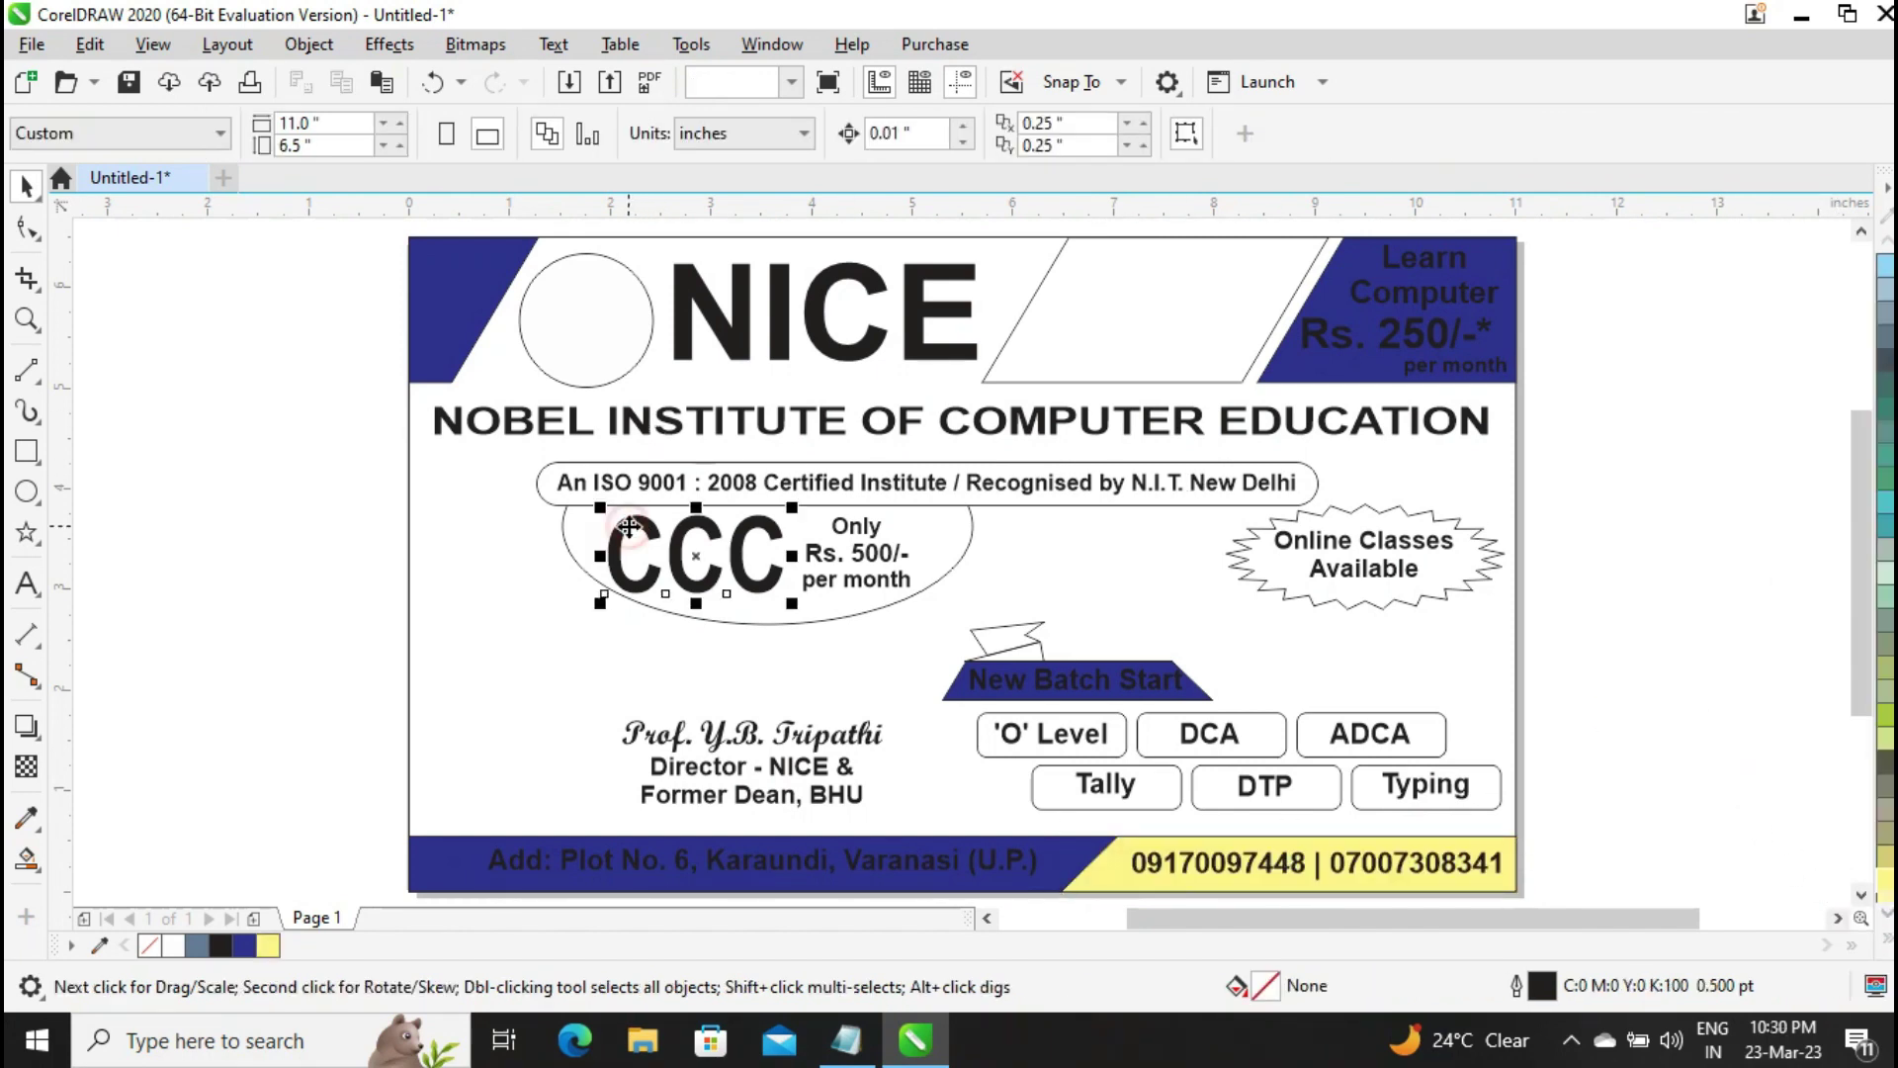
click(247, 948)
click(216, 647)
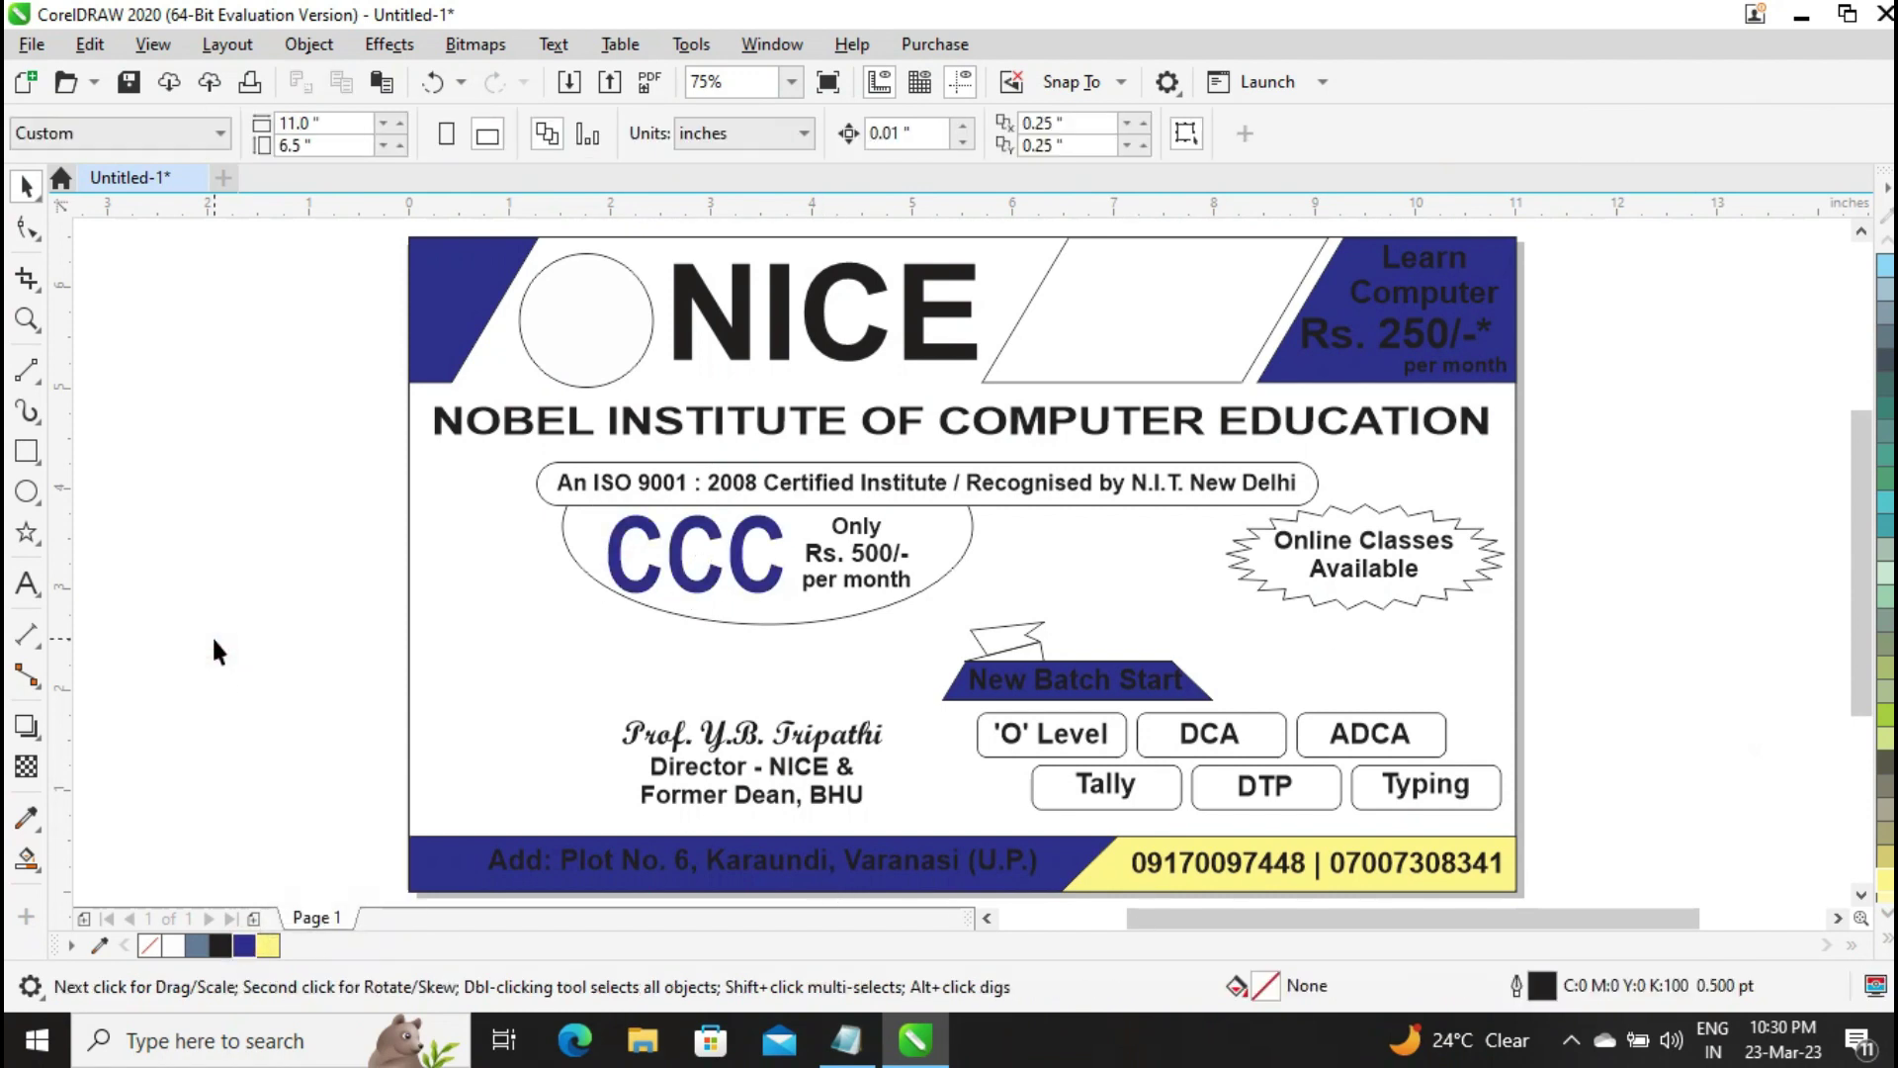
Bring the Downloads images Untitled-2, 1 and the classroom photo into the flyer from File Explorer
key(super+e)
click(105, 229)
click(348, 295)
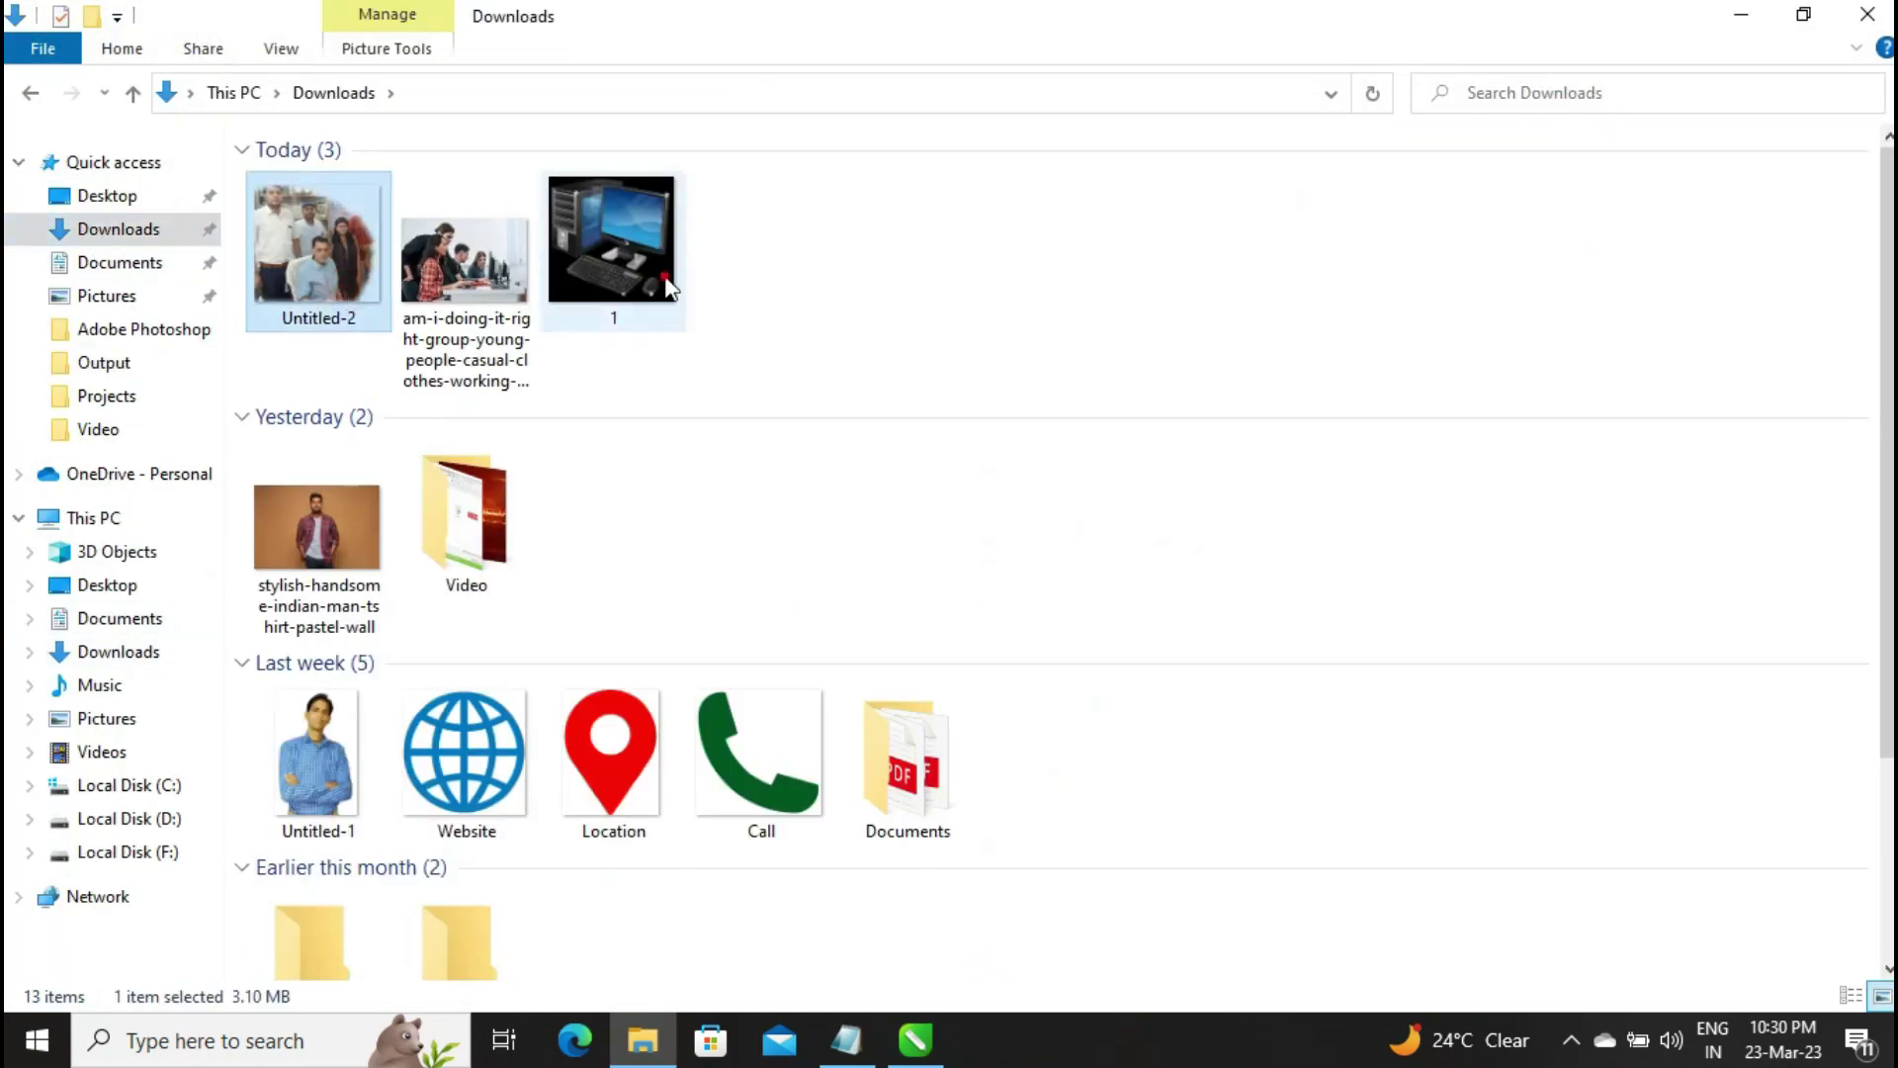
shift+click(665, 286)
key(alt+Tab)
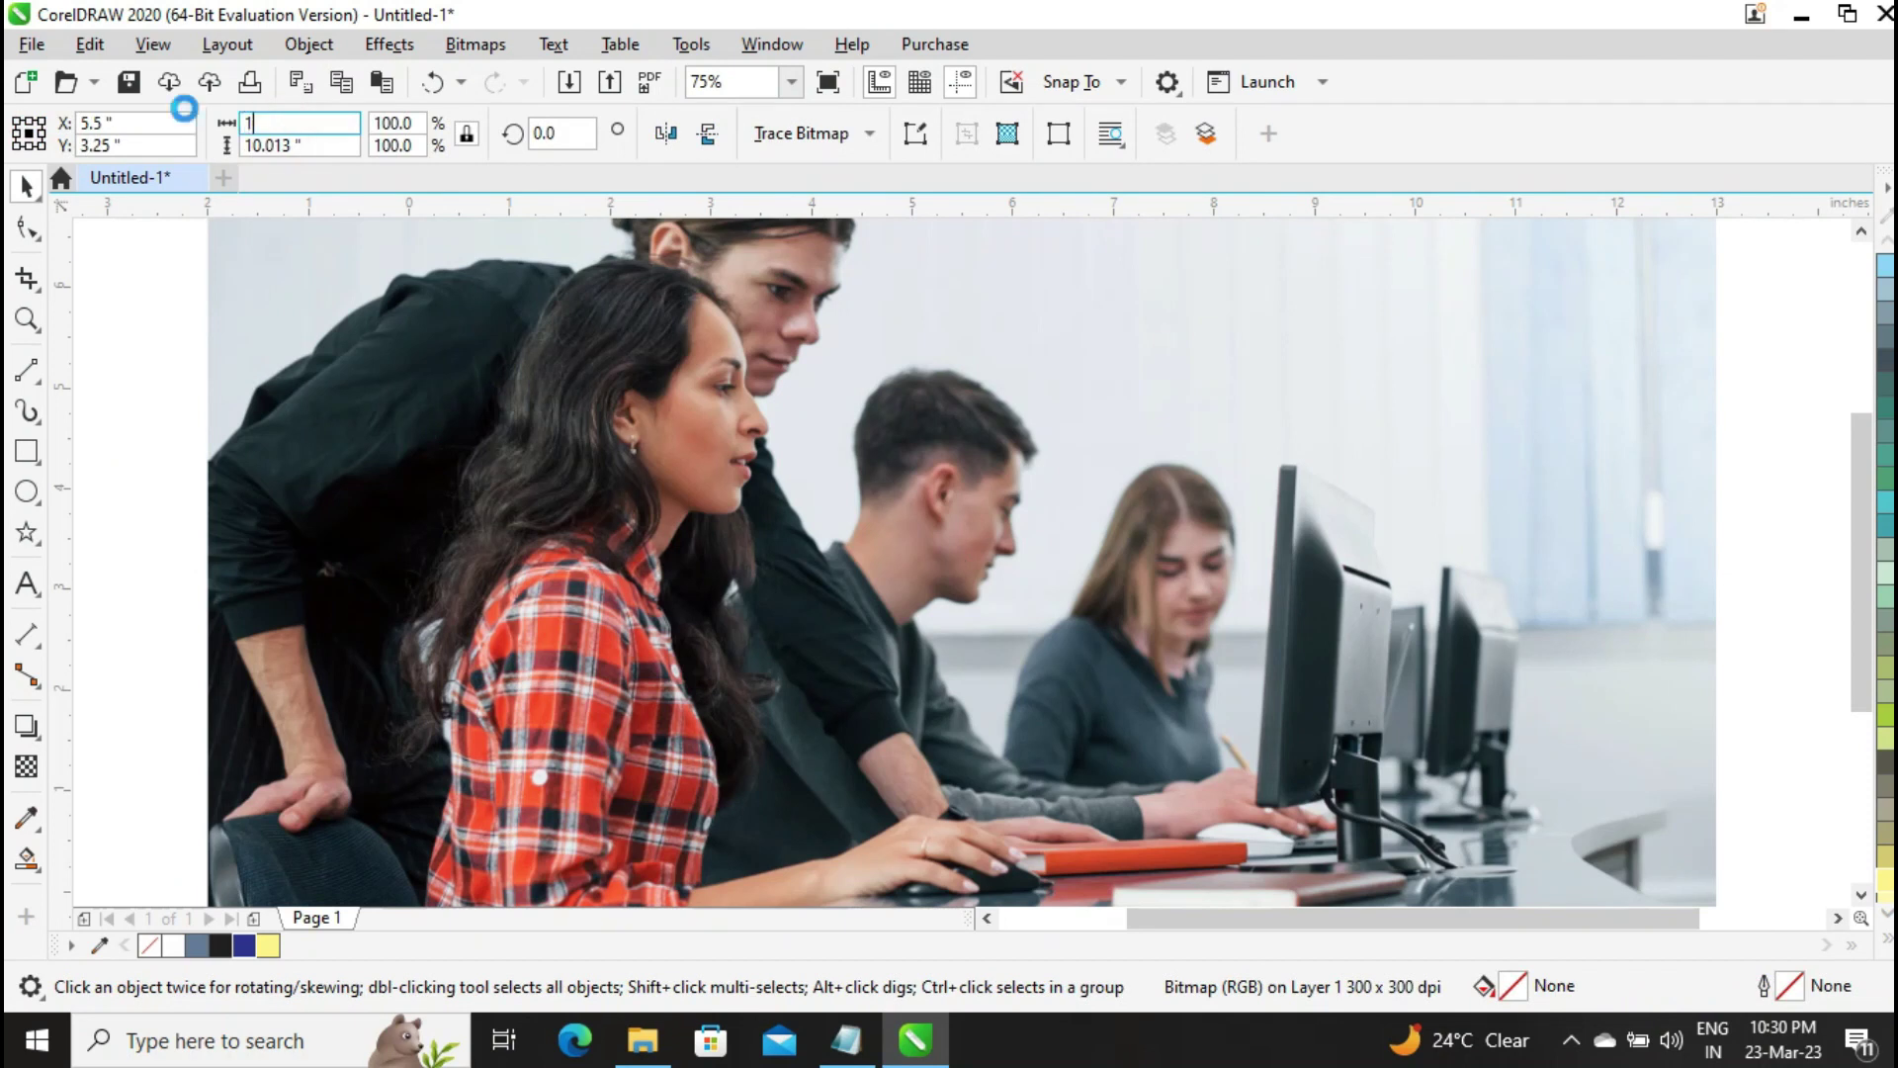
Scale the classroom photo and the computer image to 1 in wide and move the computer image beside the page
key(Return)
click(506, 315)
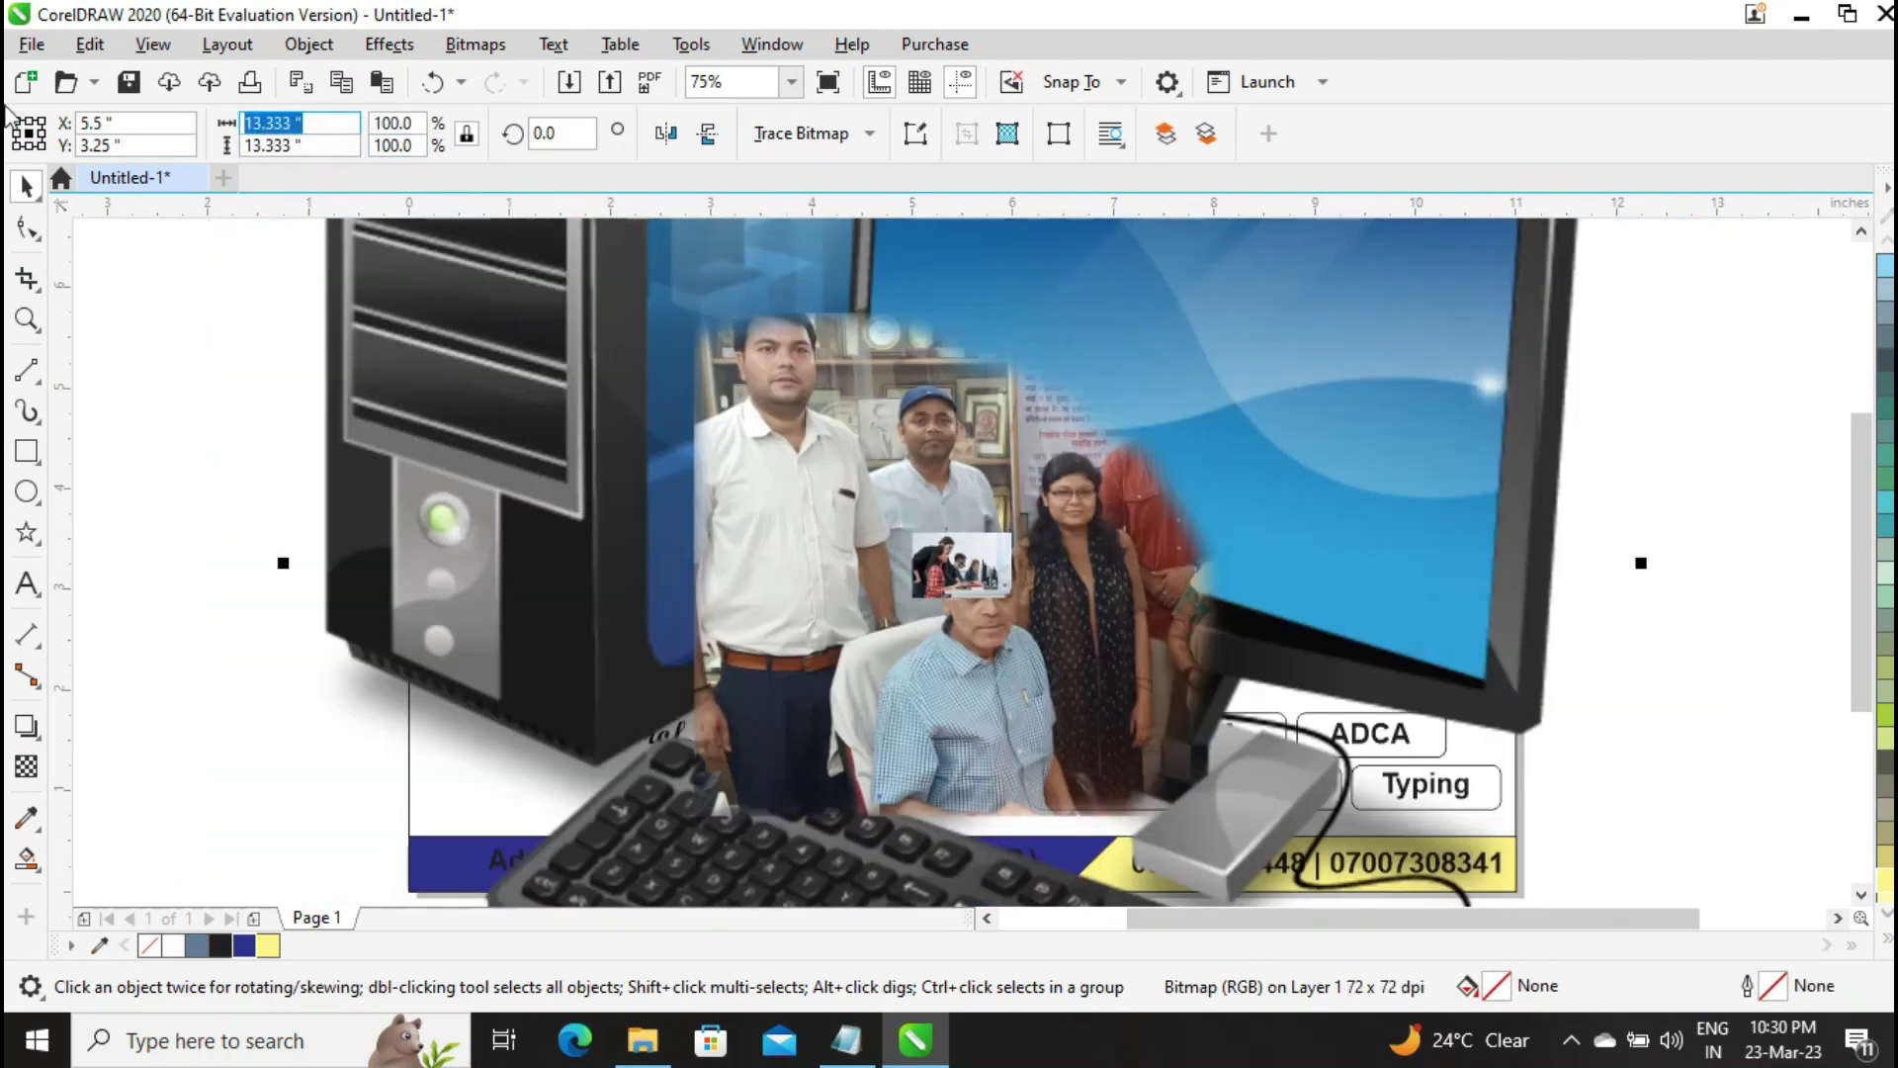
key(Delete)
drag(967, 560, 273, 457)
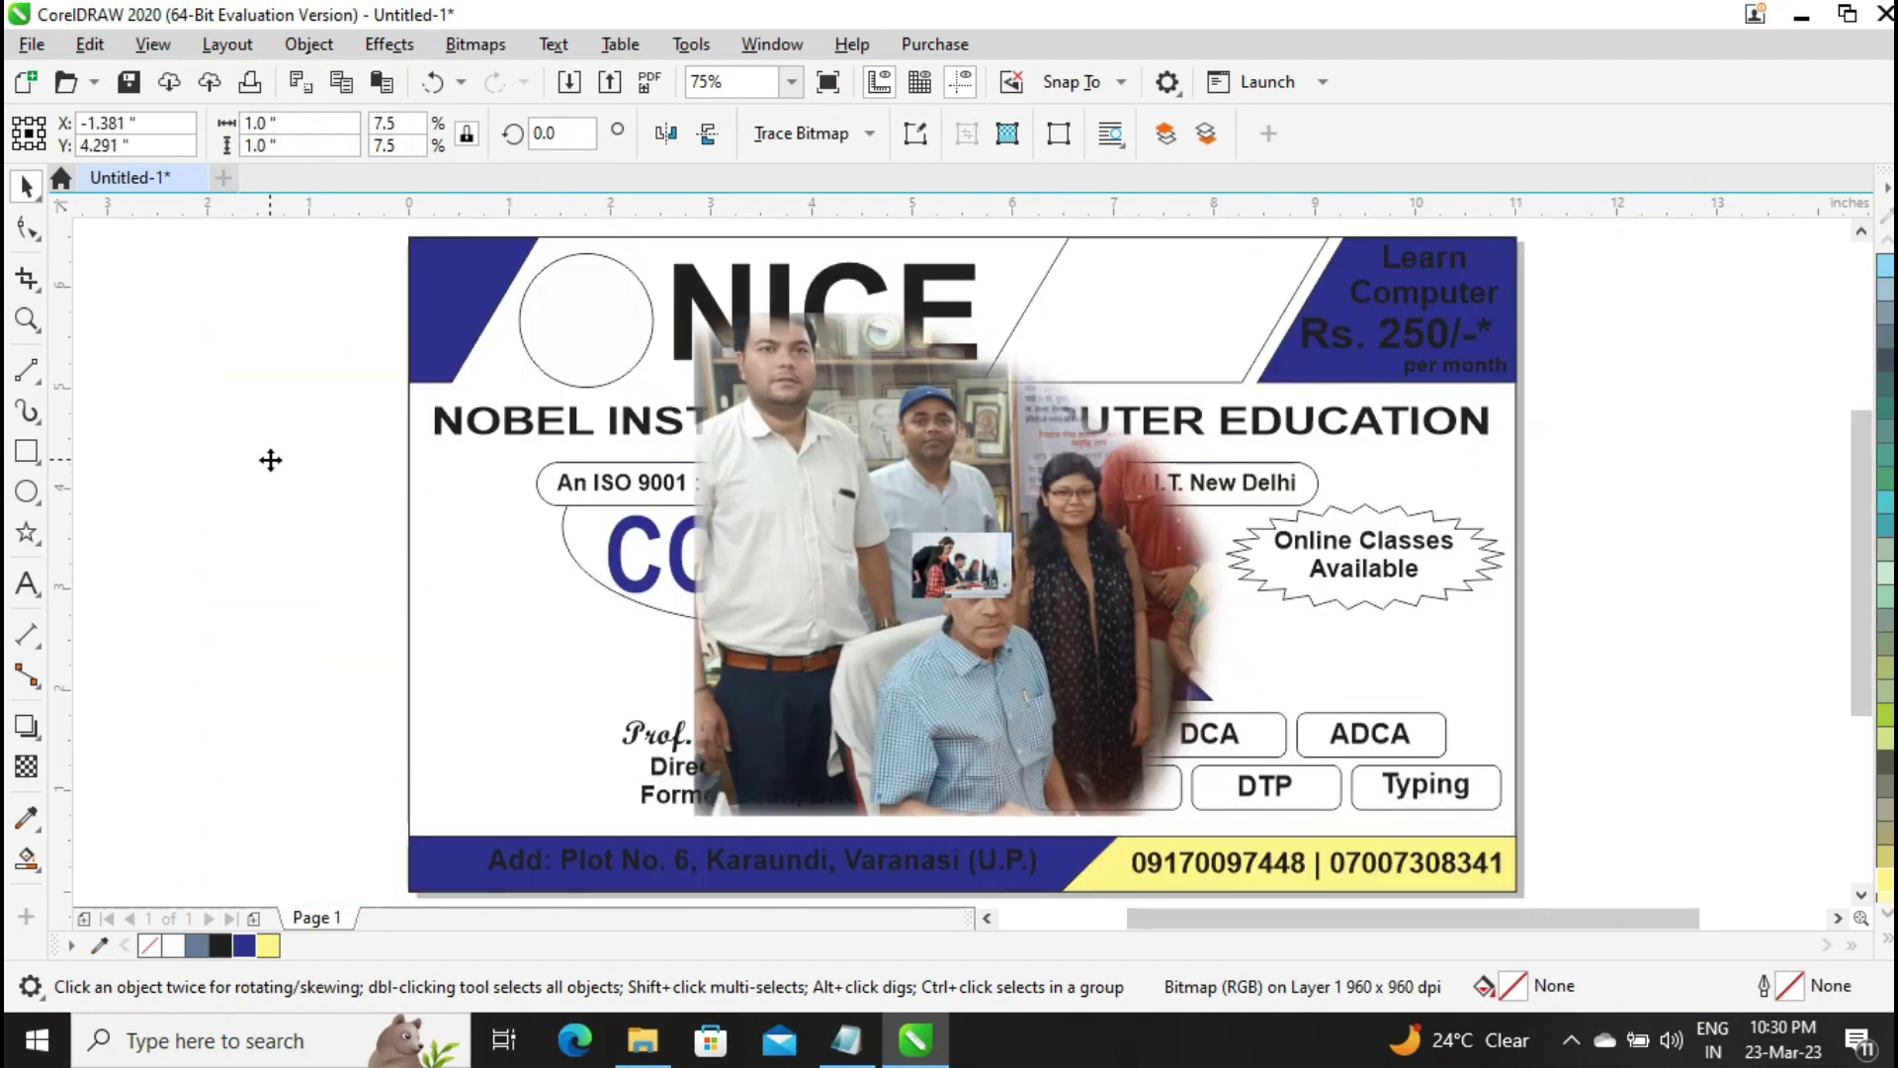
PowerClip the computer image inside the circle beside the "NICE" heading
click(309, 44)
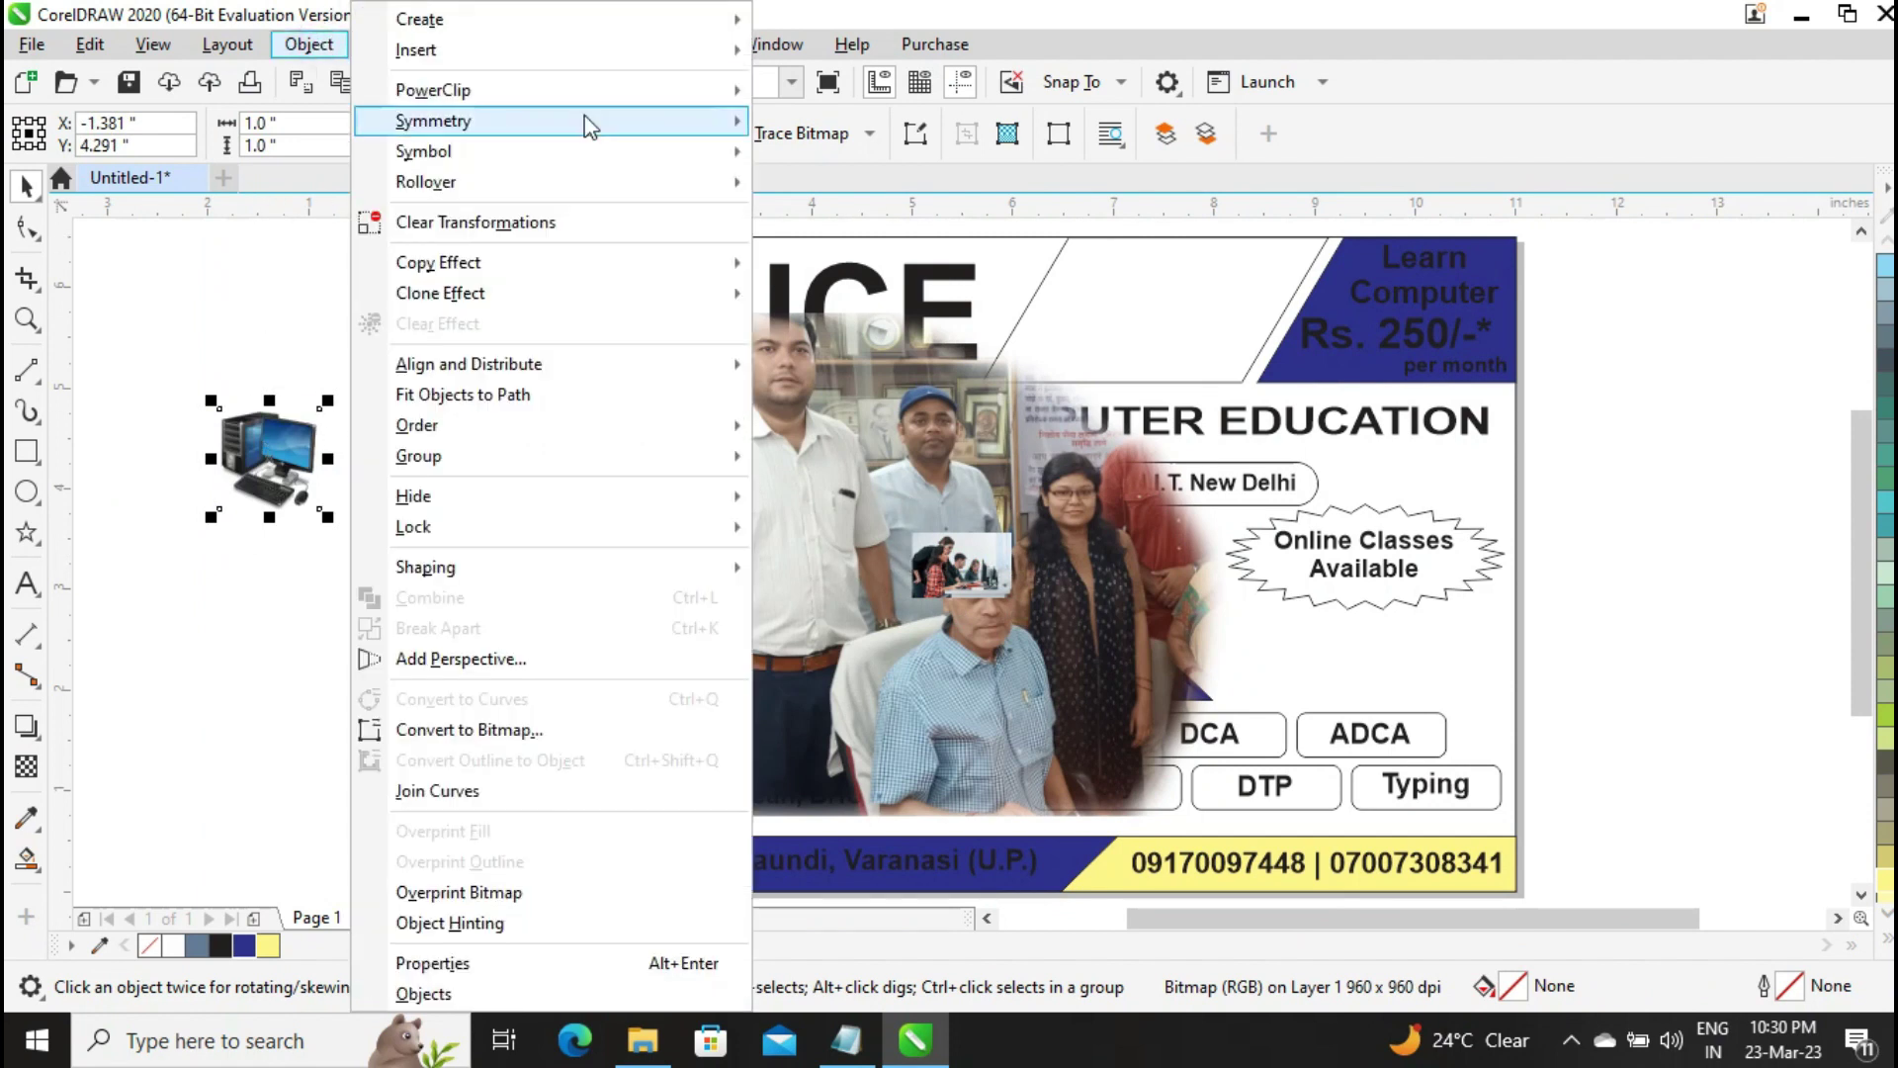
mouse_move(554, 90)
click(868, 94)
click(562, 343)
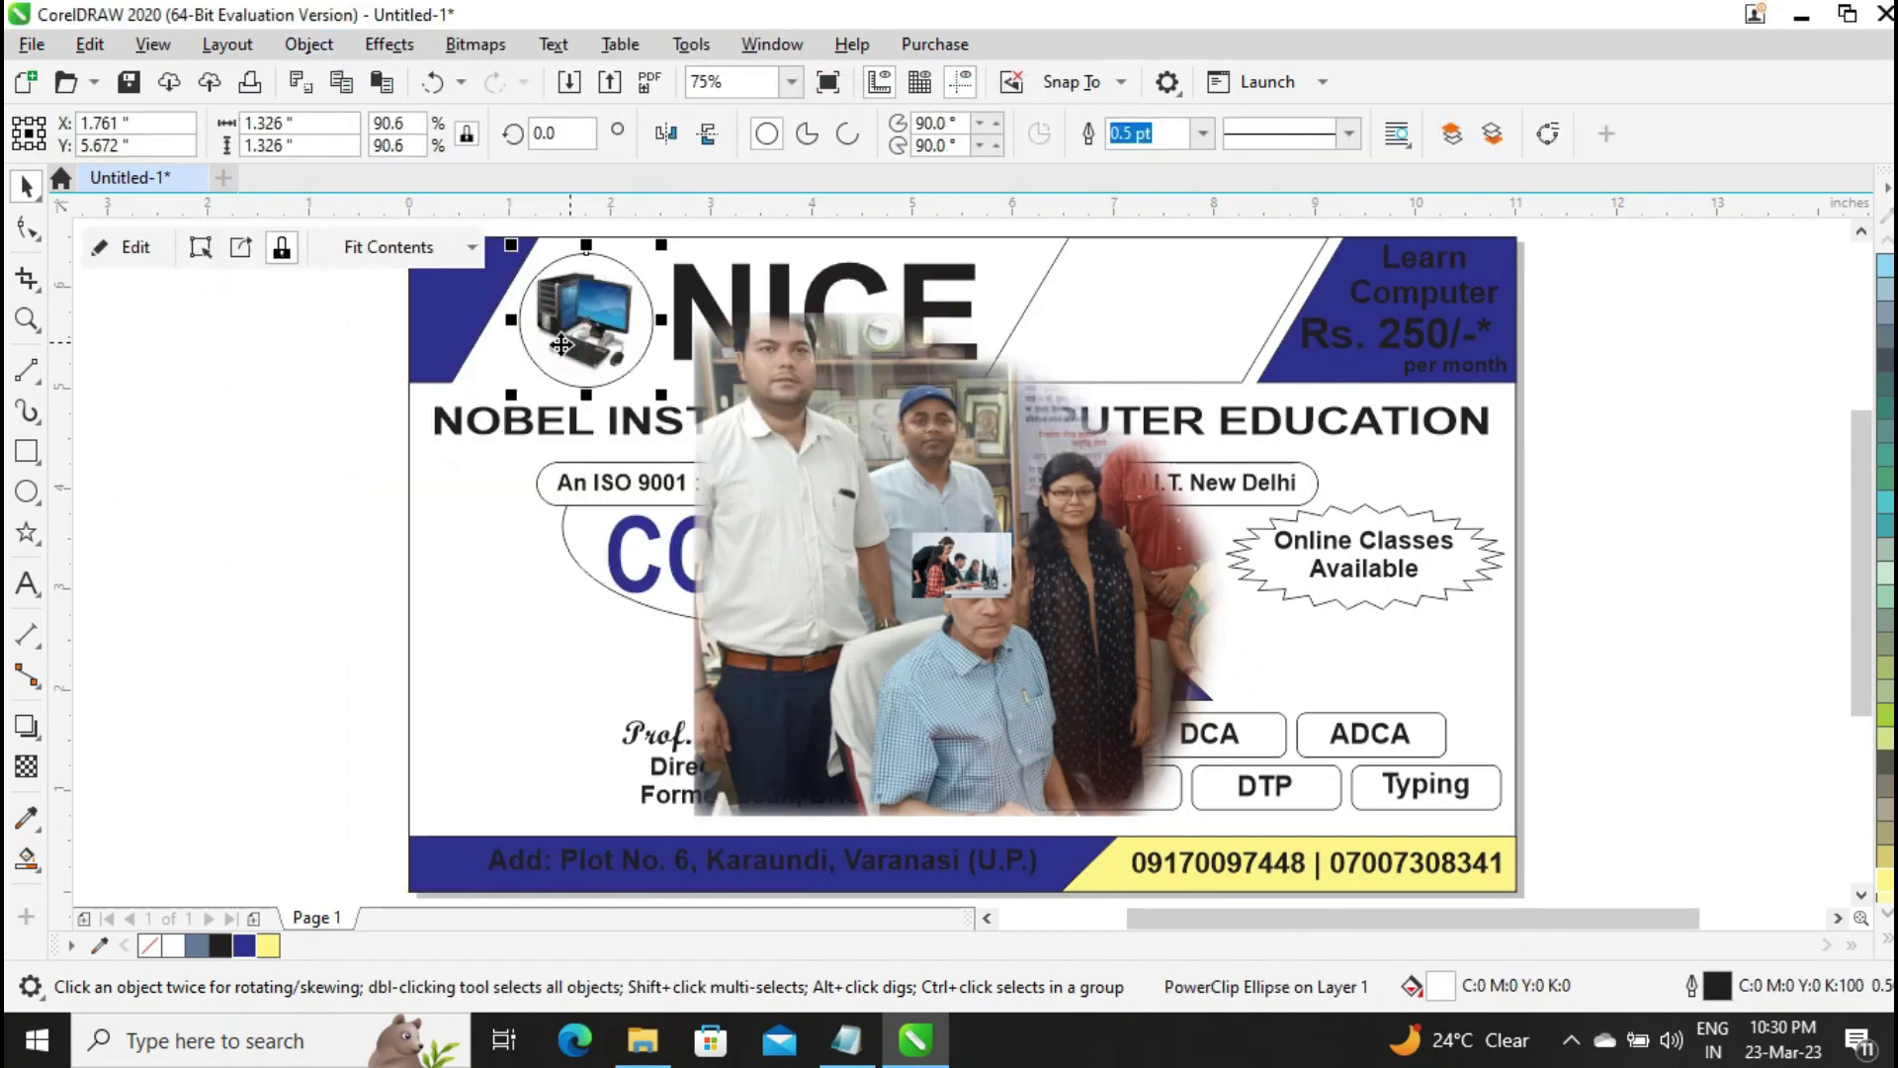
click(264, 358)
Mirror the classroom photo horizontally and PowerClip it into the header parallelogram, fitting it to the frame
click(986, 545)
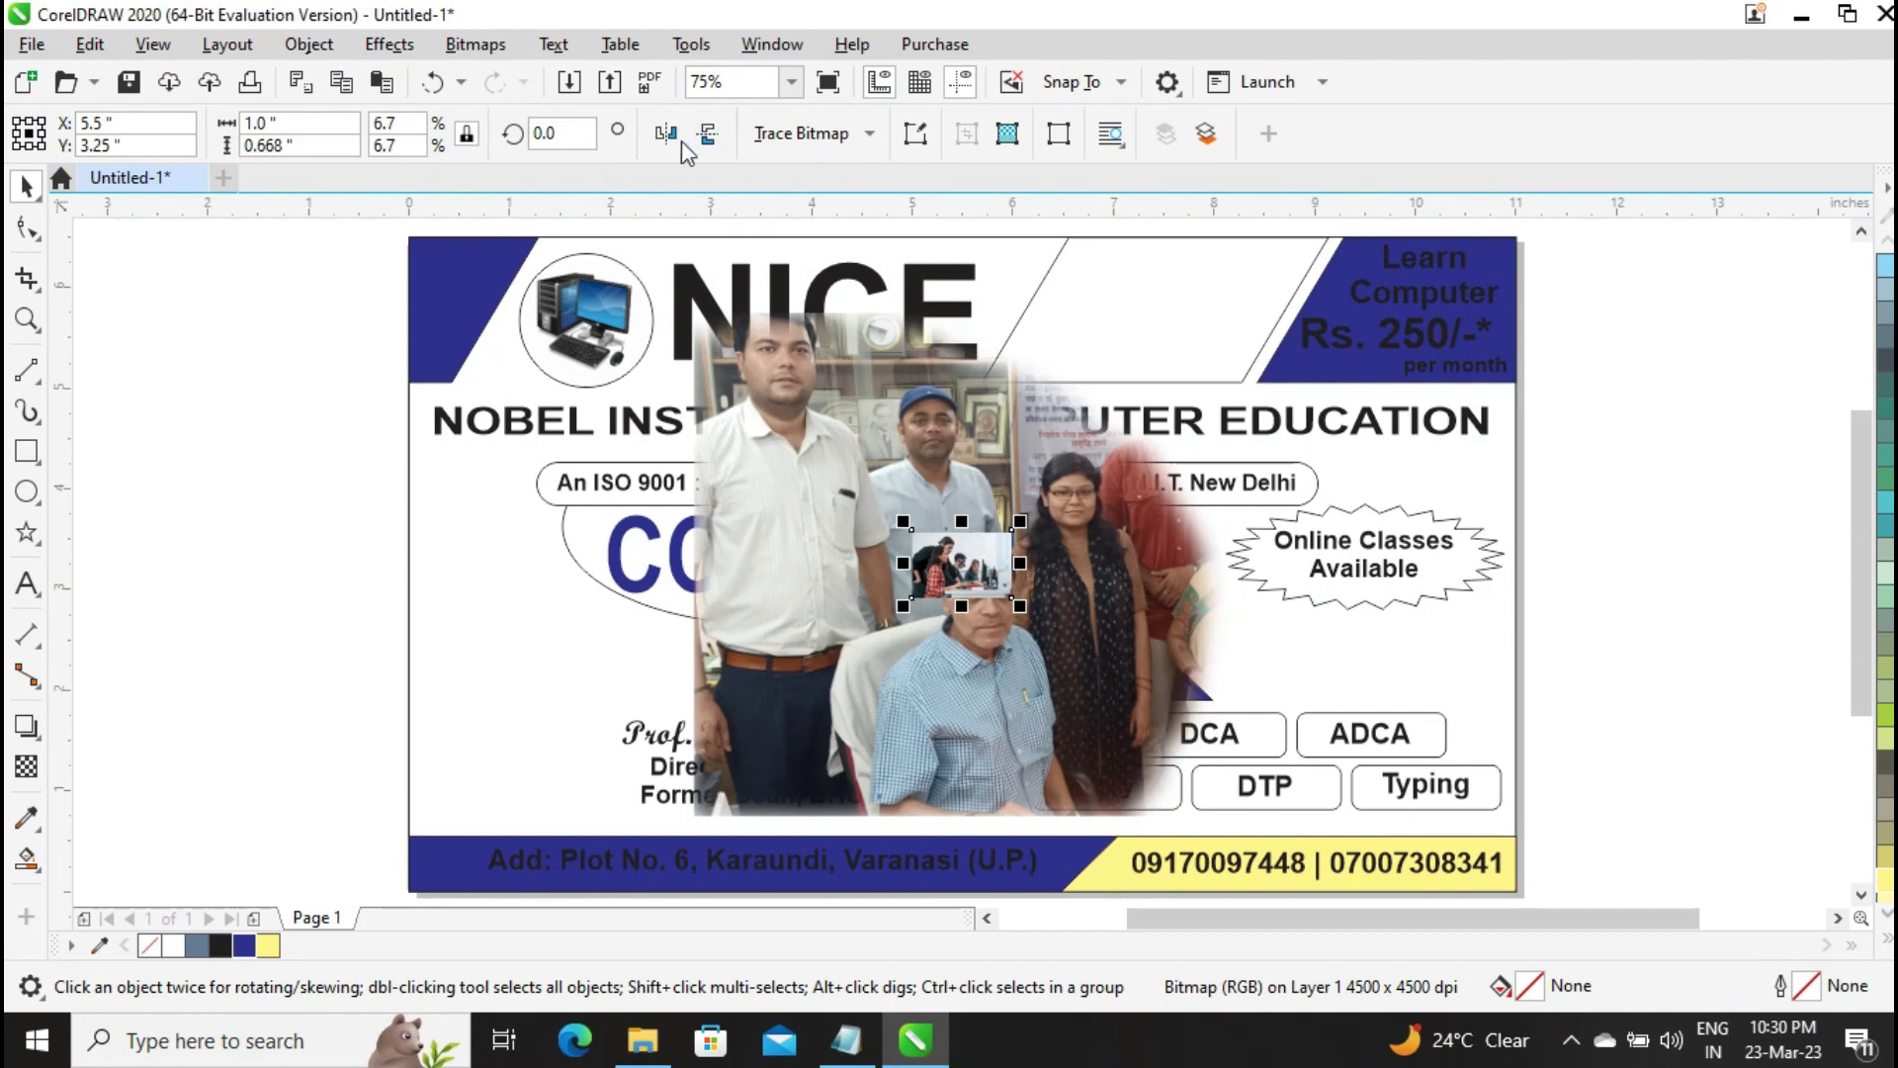
click(669, 134)
click(310, 43)
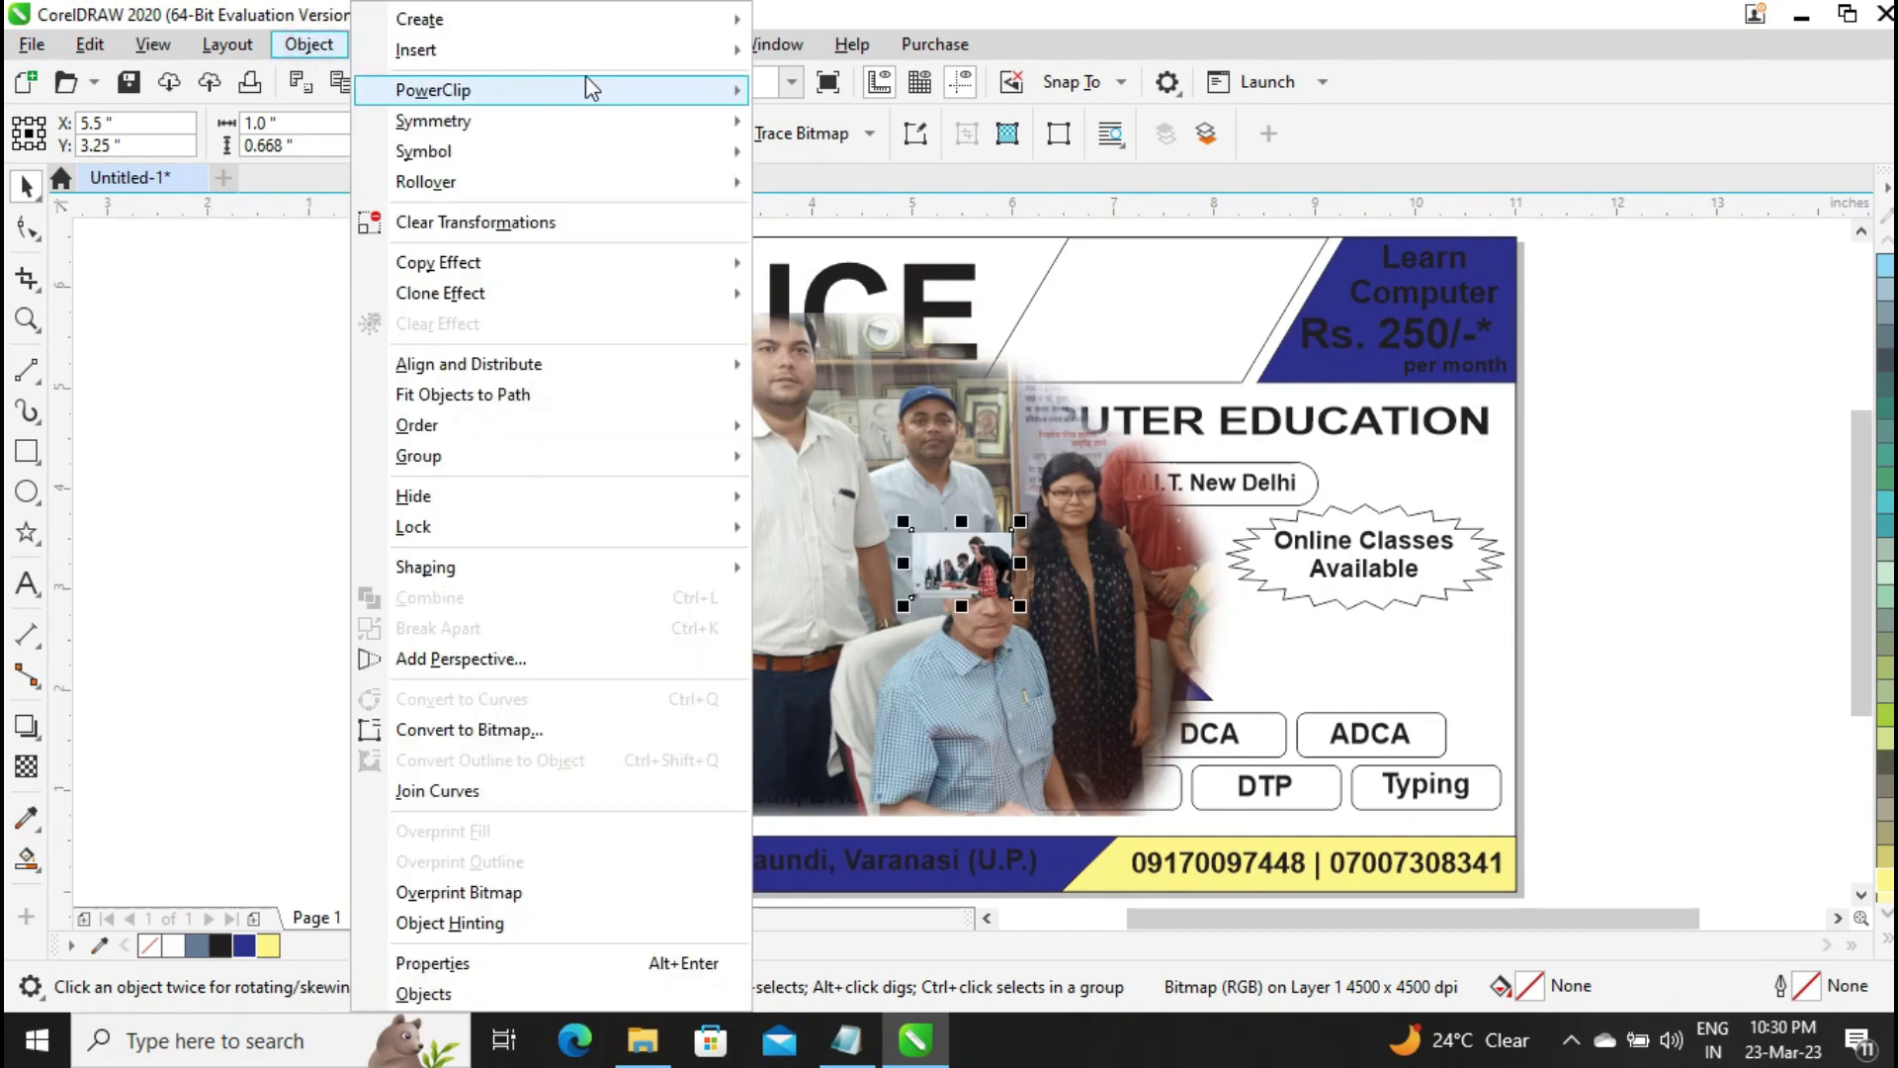
mouse_move(584, 81)
click(850, 83)
click(1117, 306)
click(472, 248)
click(400, 343)
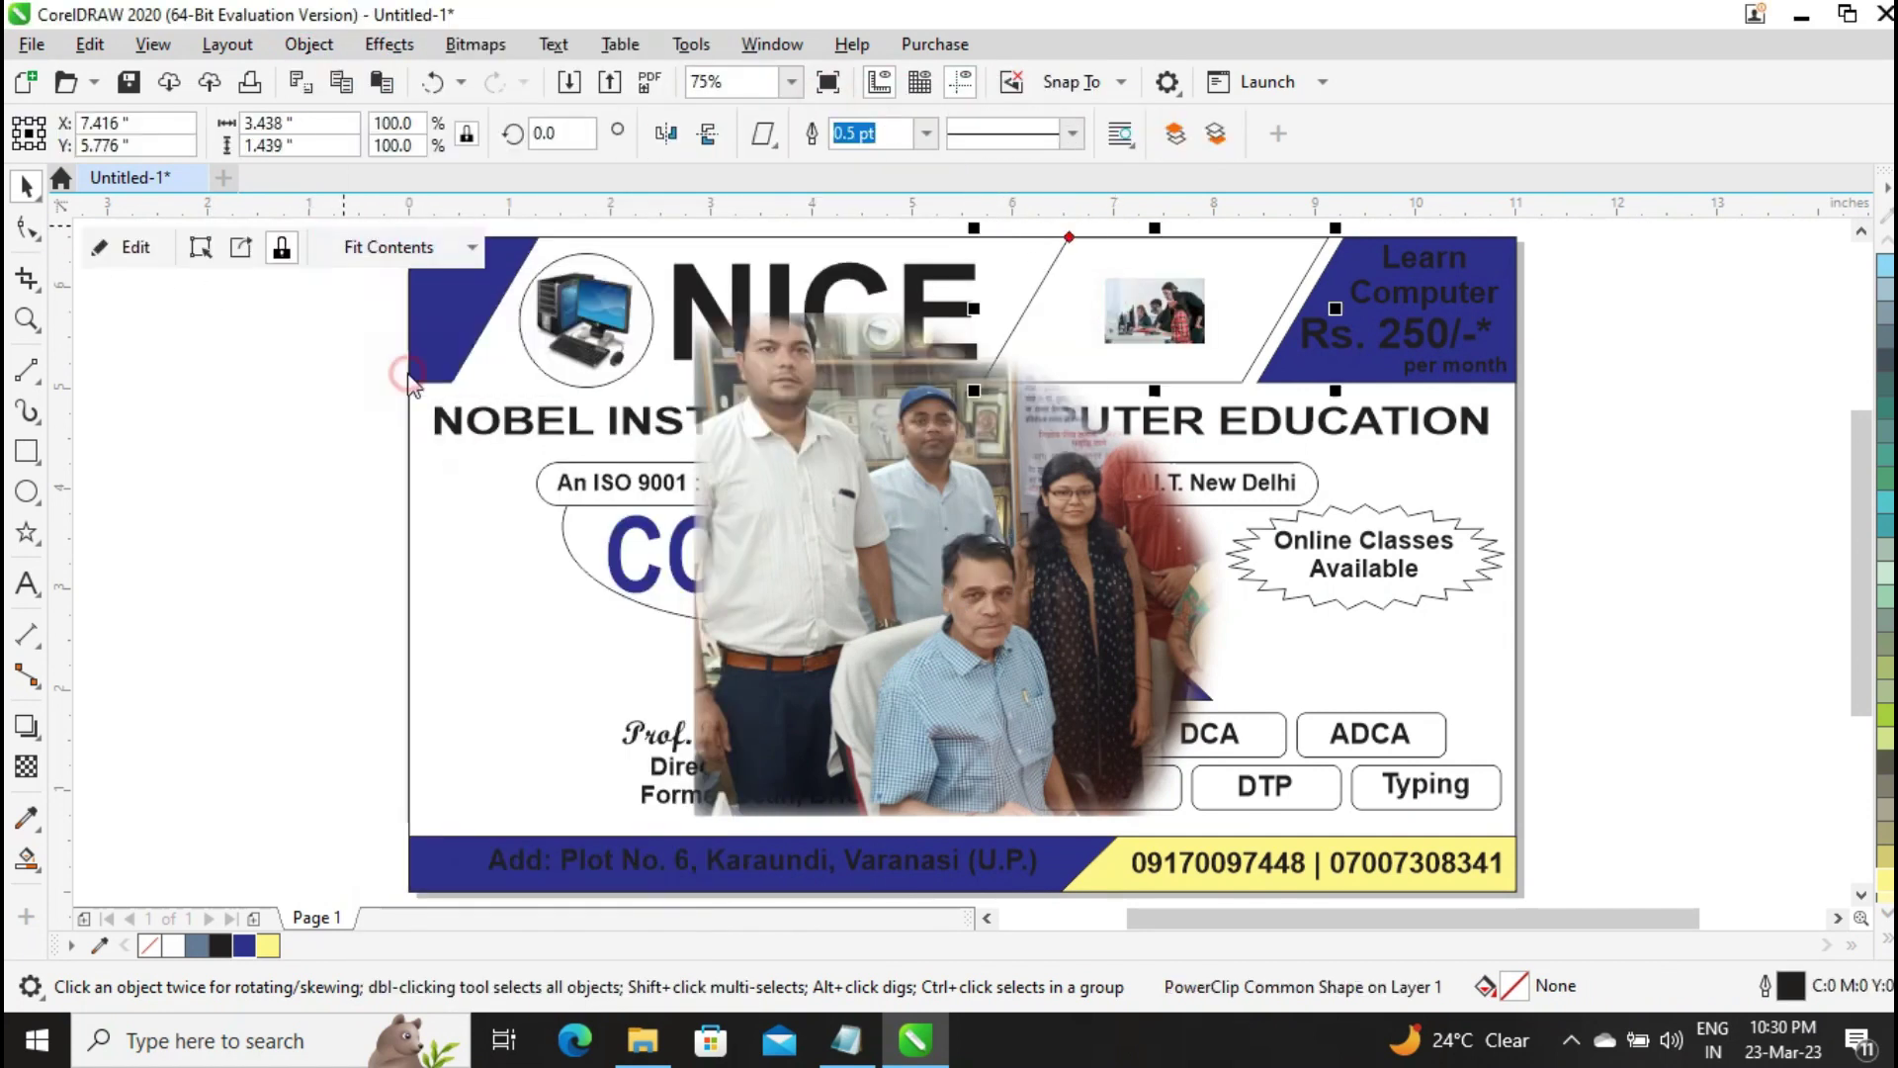
Move the group photo off the header and enlarge the clipped classroom photo to about 3.44 by 1.76 in within its frame
click(781, 443)
drag(907, 491, 346, 464)
click(128, 247)
click(1165, 406)
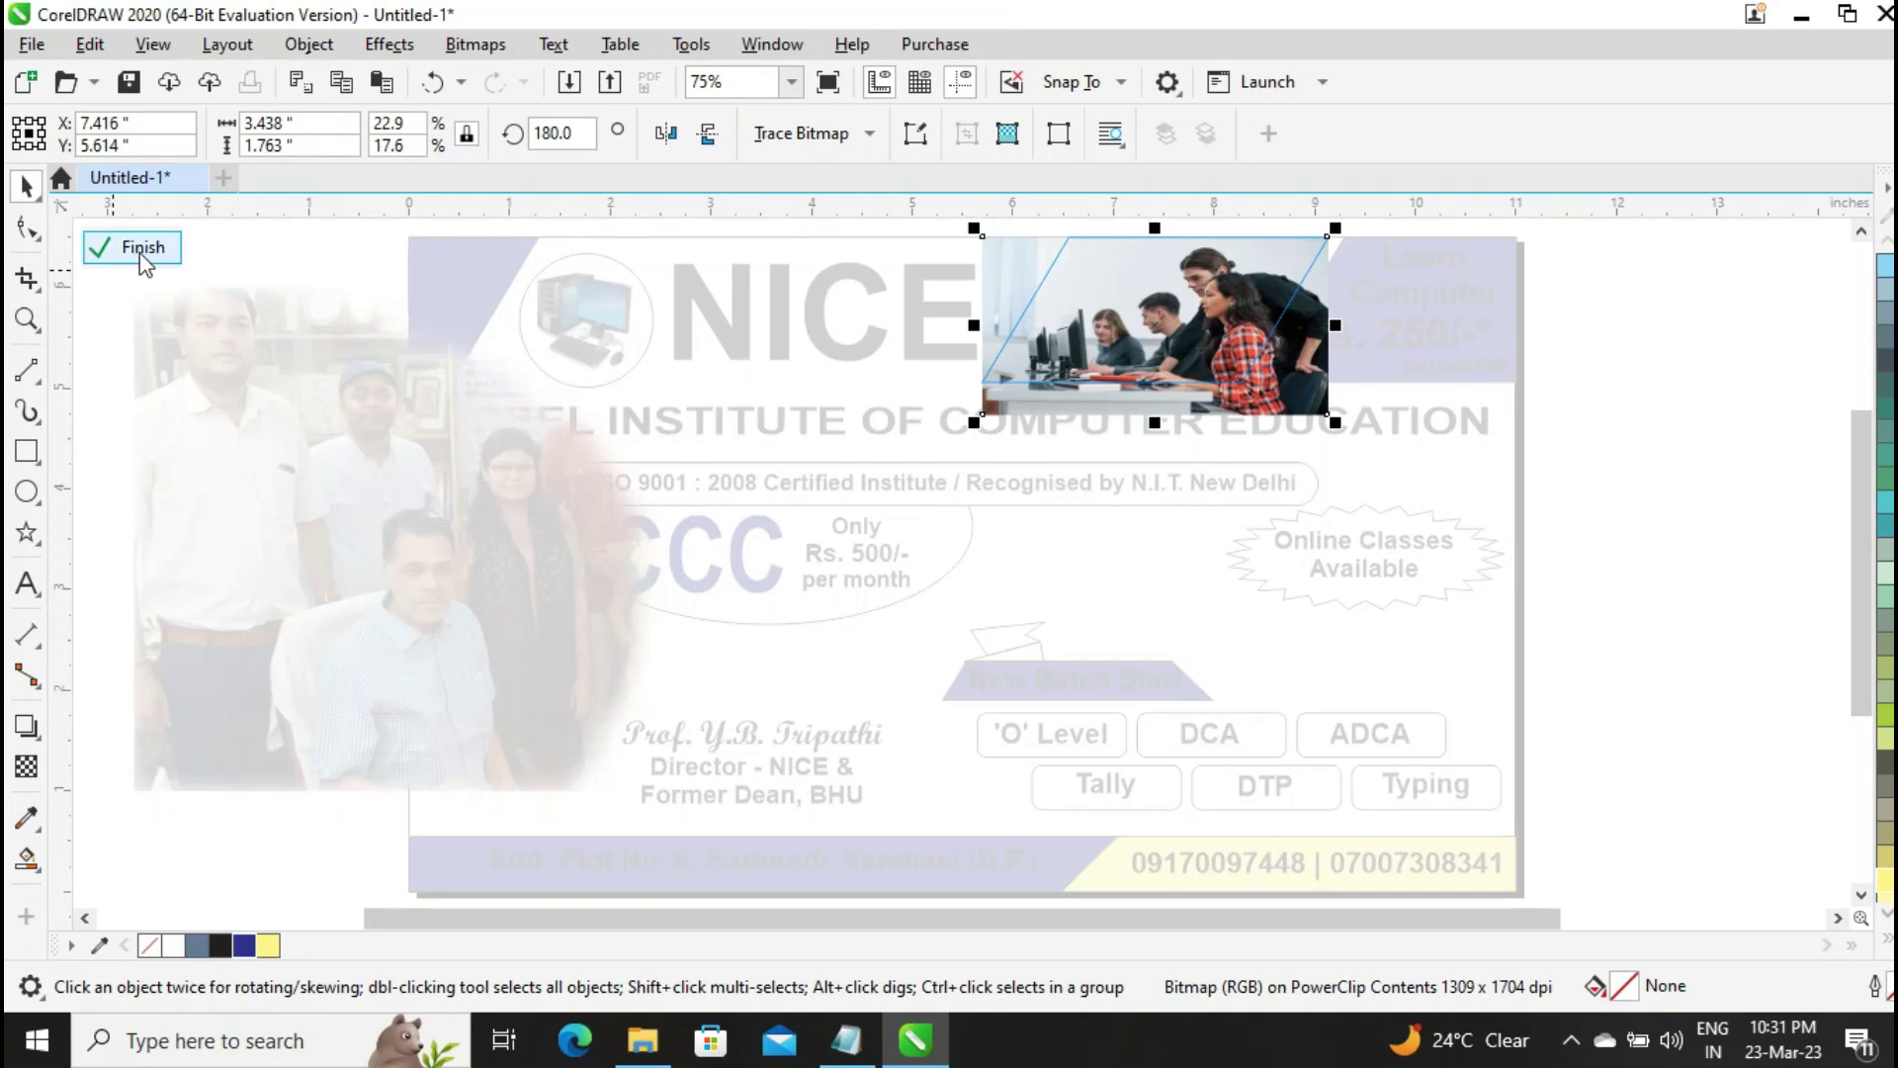
click(144, 249)
Place the group photo in the page's lower-left area above the address bar, scaled down and behind the texts
click(312, 488)
drag(312, 488, 596, 521)
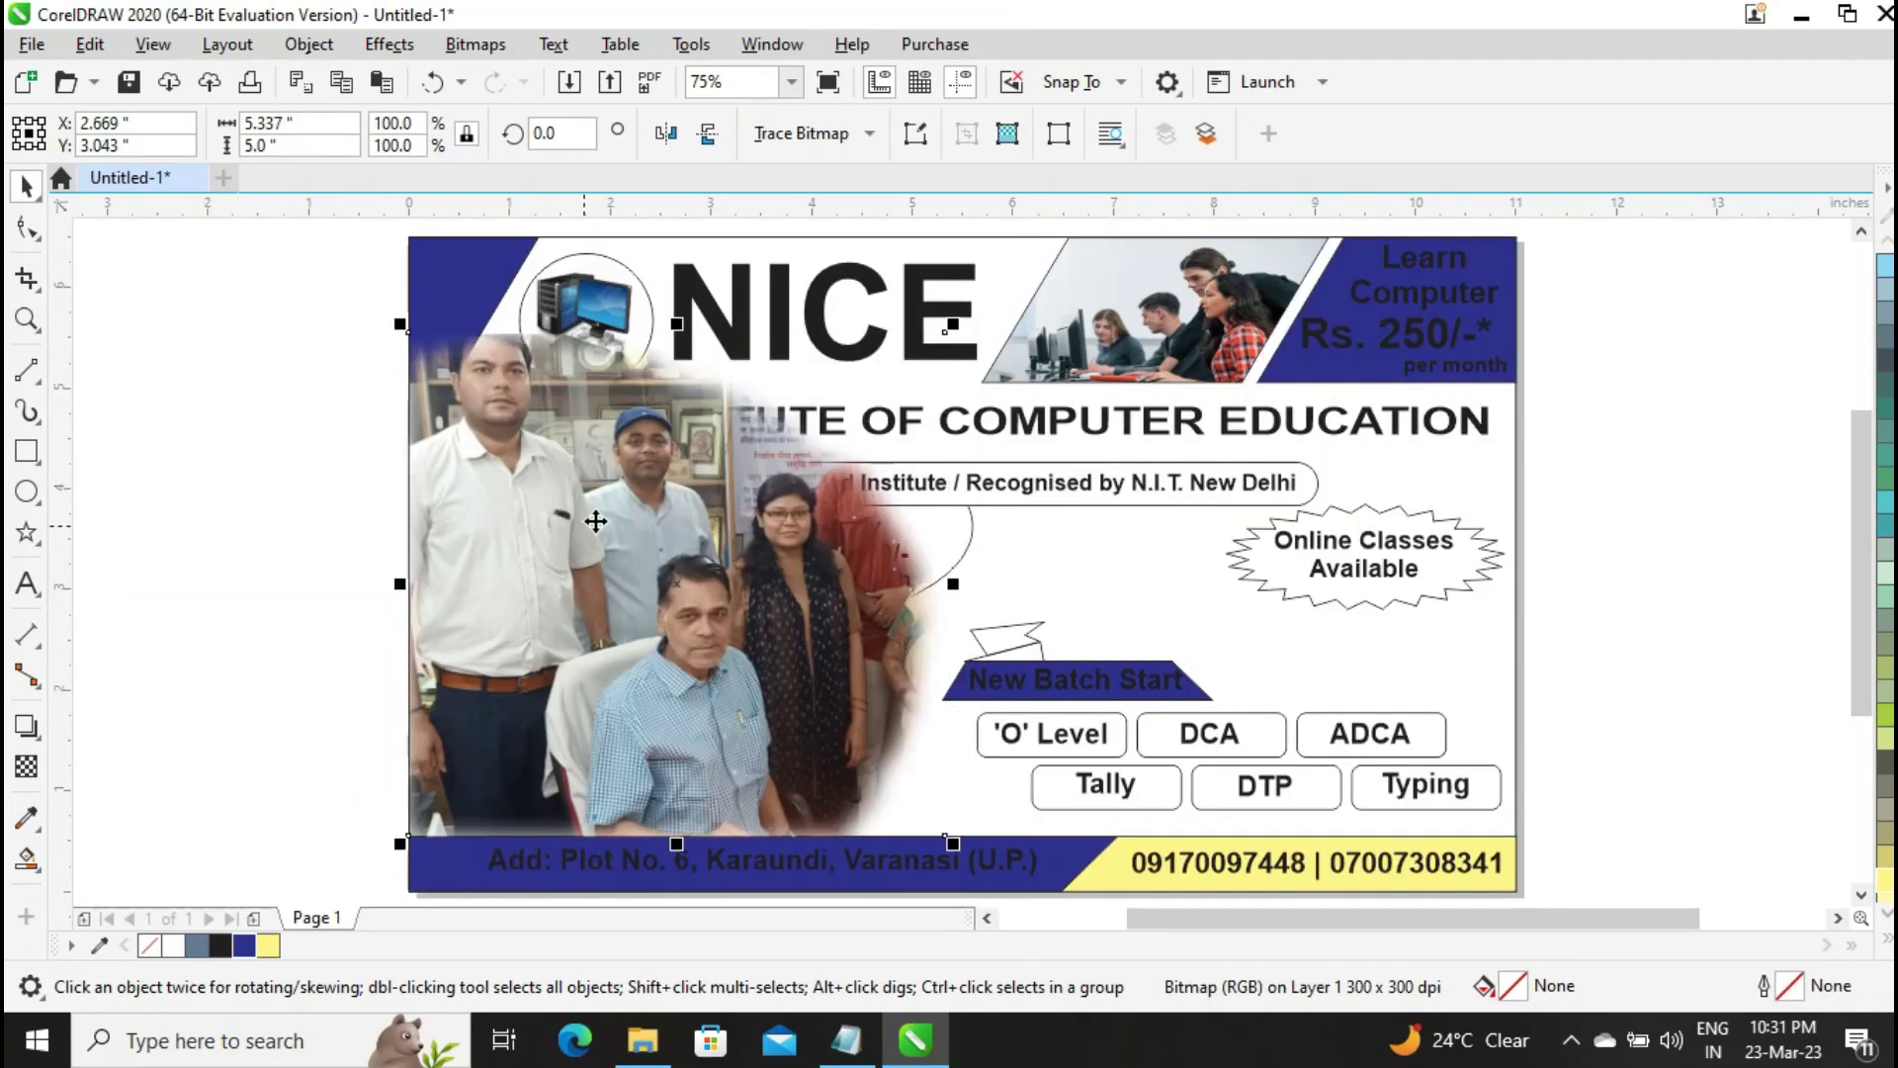
click(1726, 368)
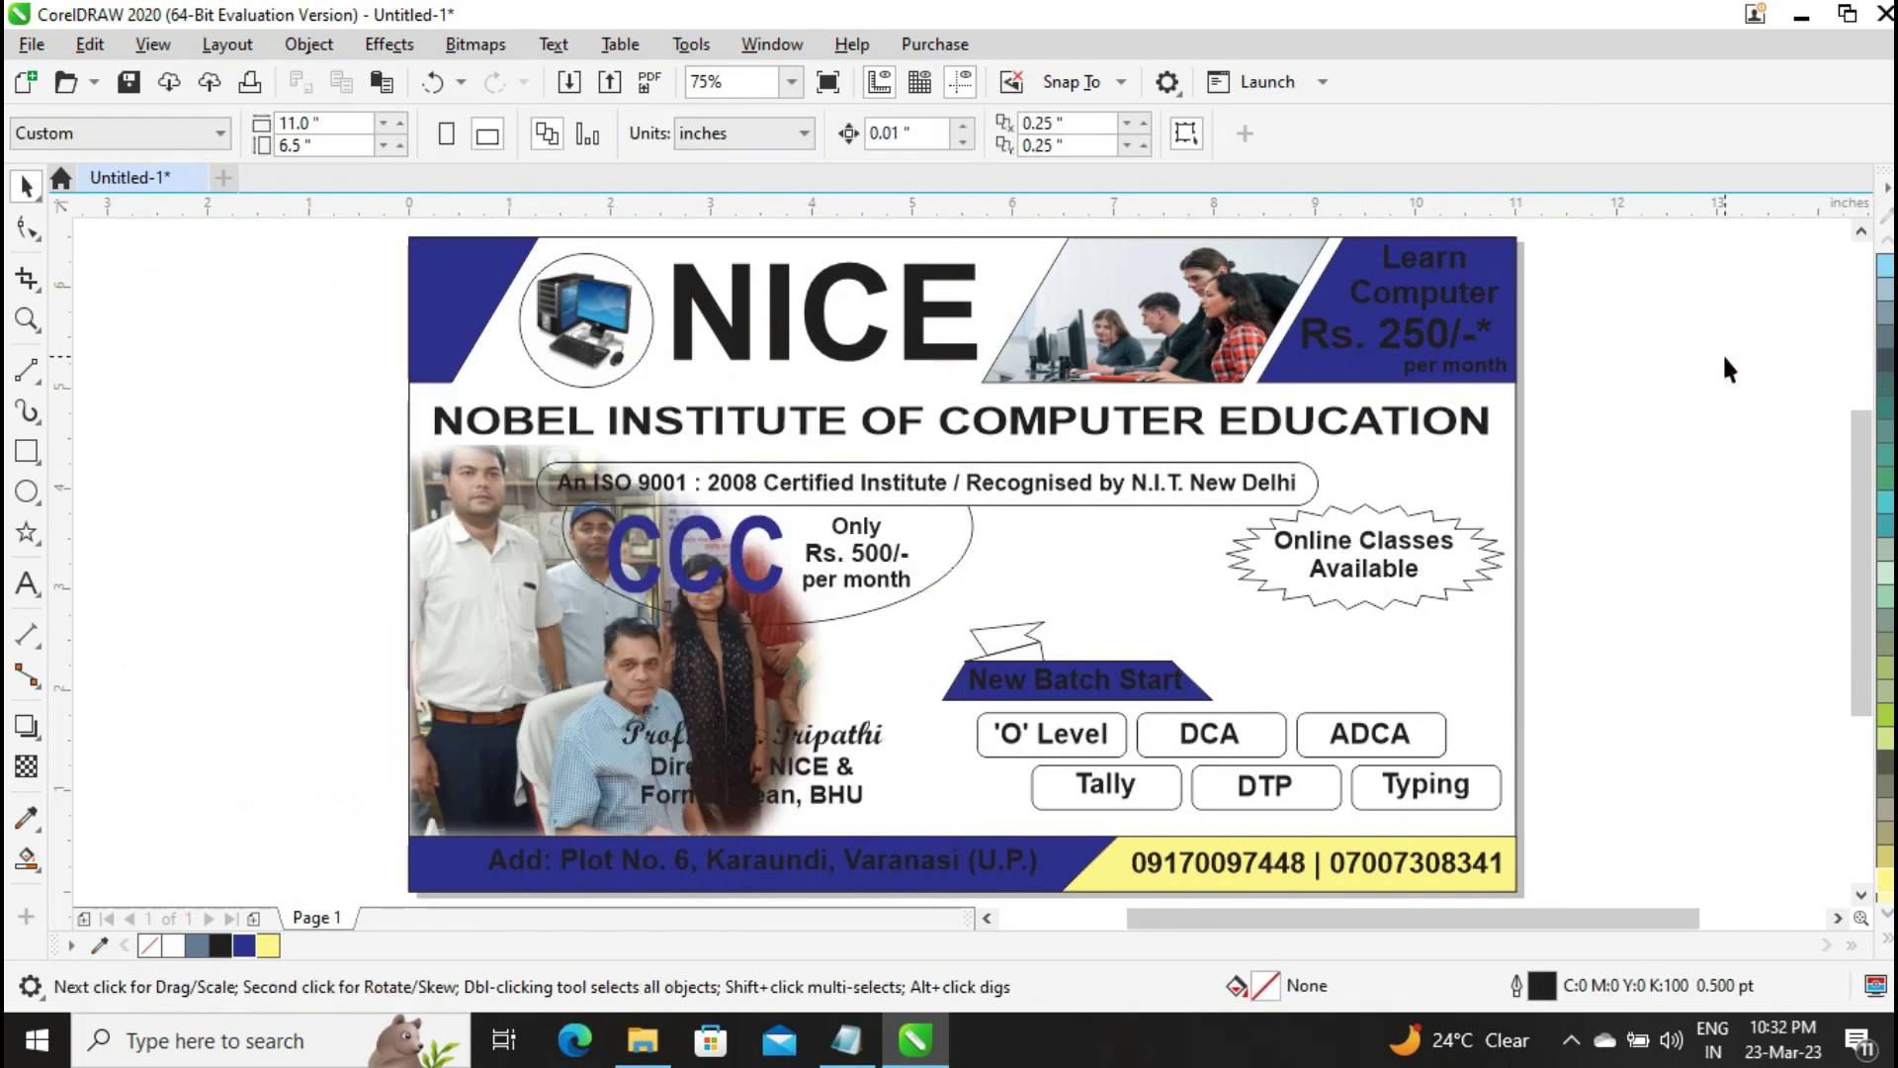
Fill the "NICE" heading with red (C0 M100 Y100 K0)
click(744, 351)
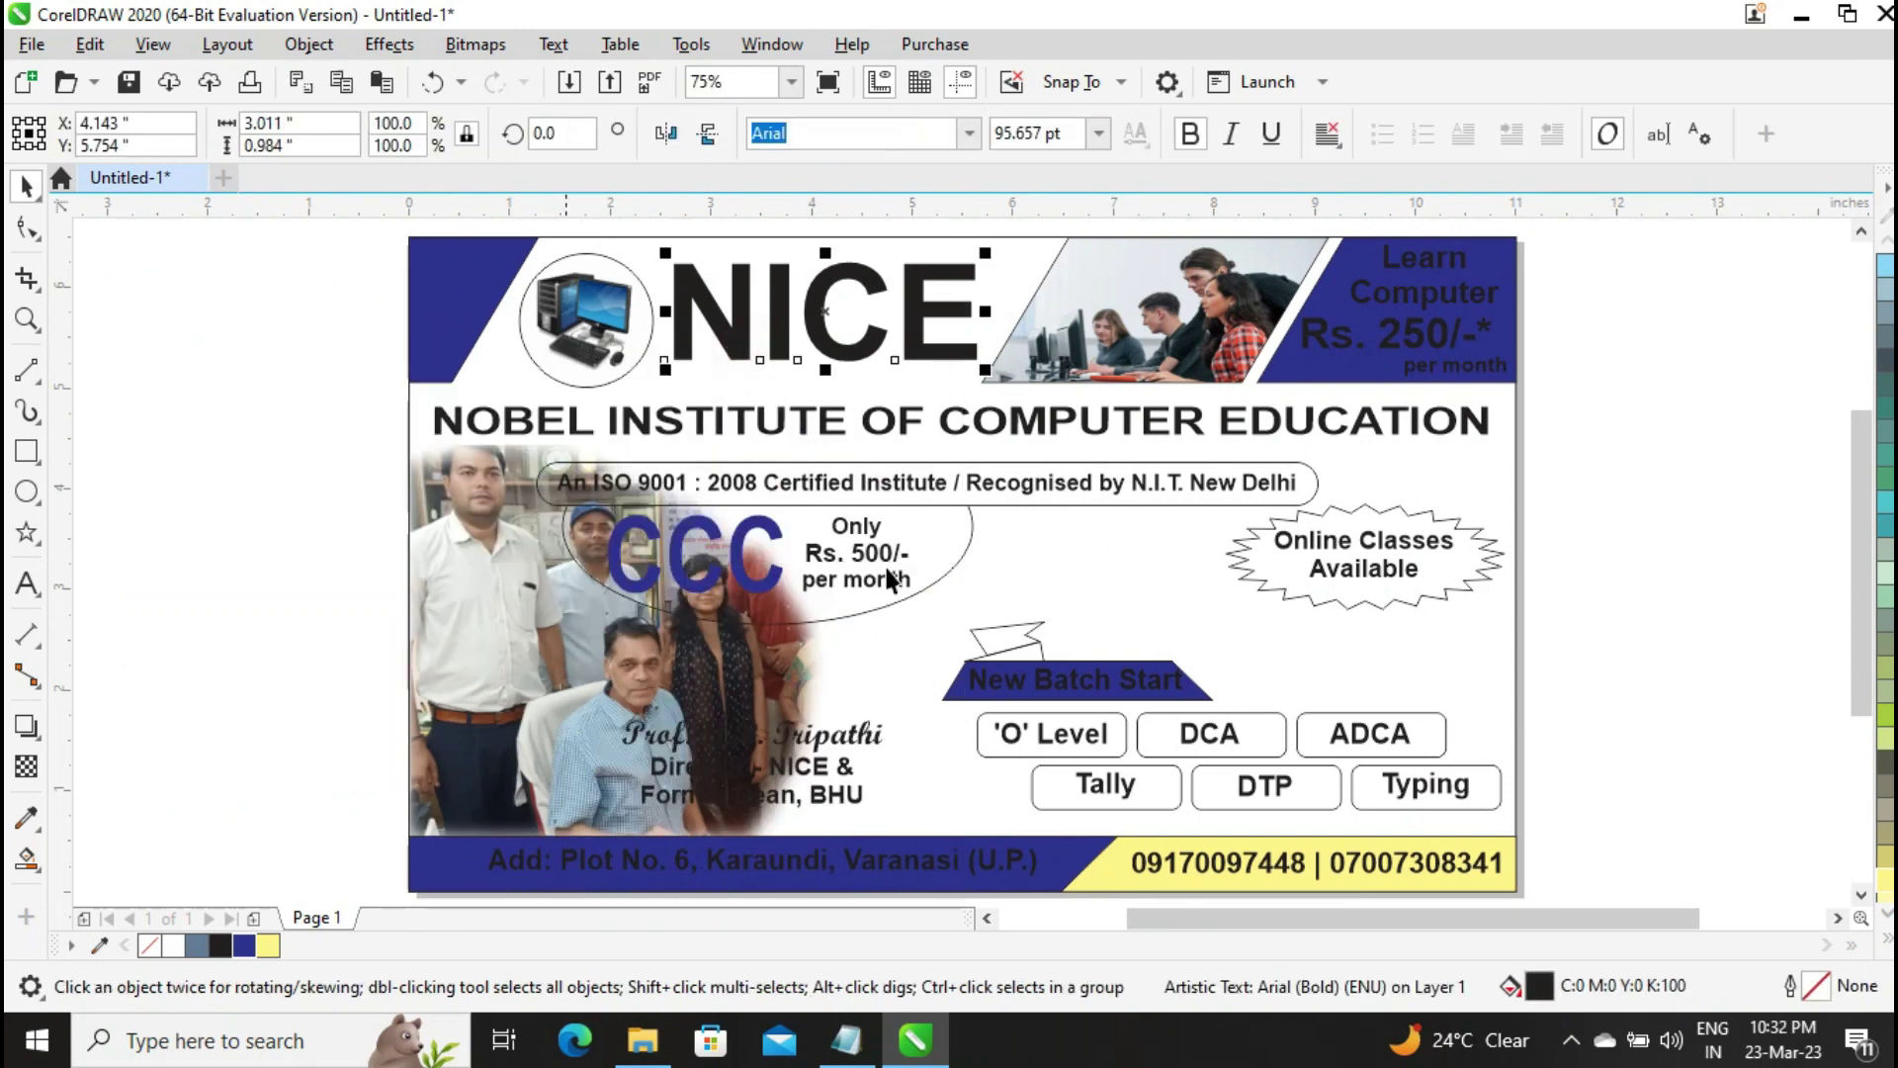
click(1887, 947)
click(1791, 622)
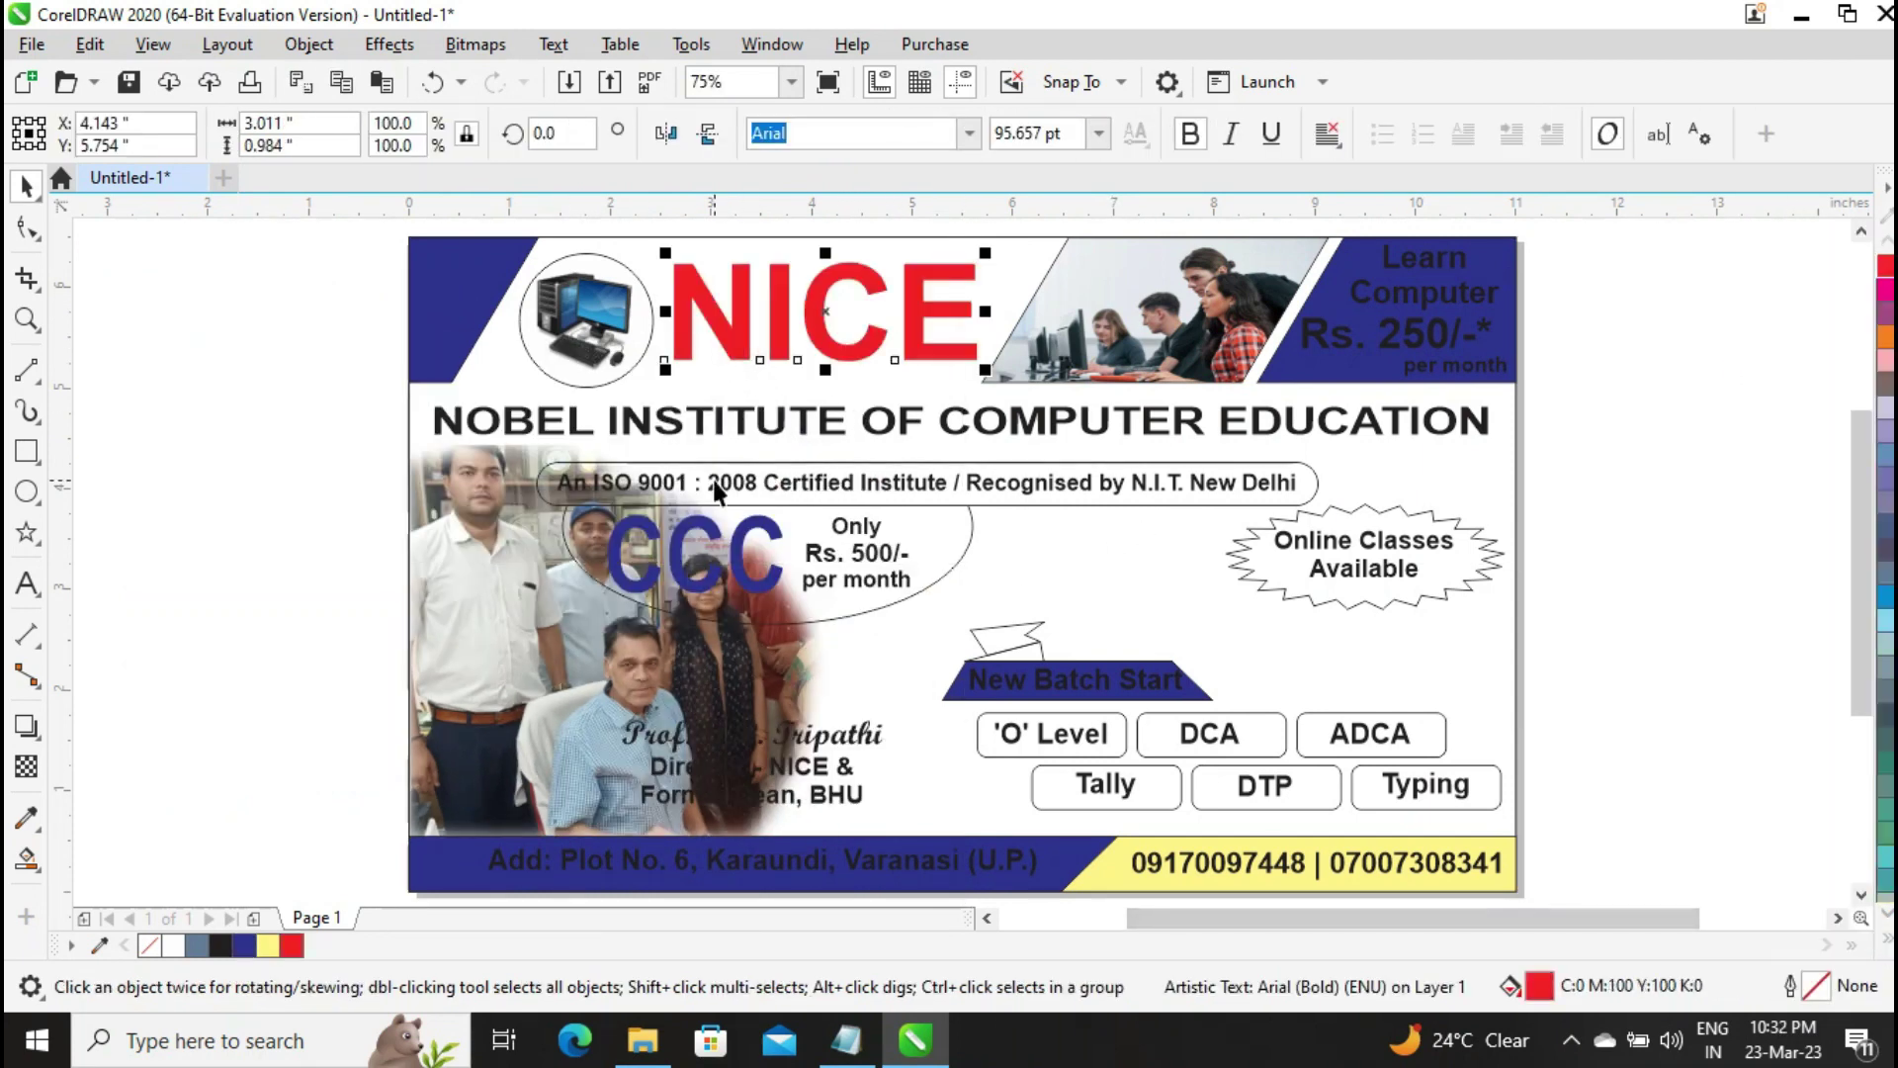
click(204, 399)
Fill the page-sized background rectangle with pale yellow (C0 M0 Y40 K0) and turn it into a vertical fountain fill
click(1000, 258)
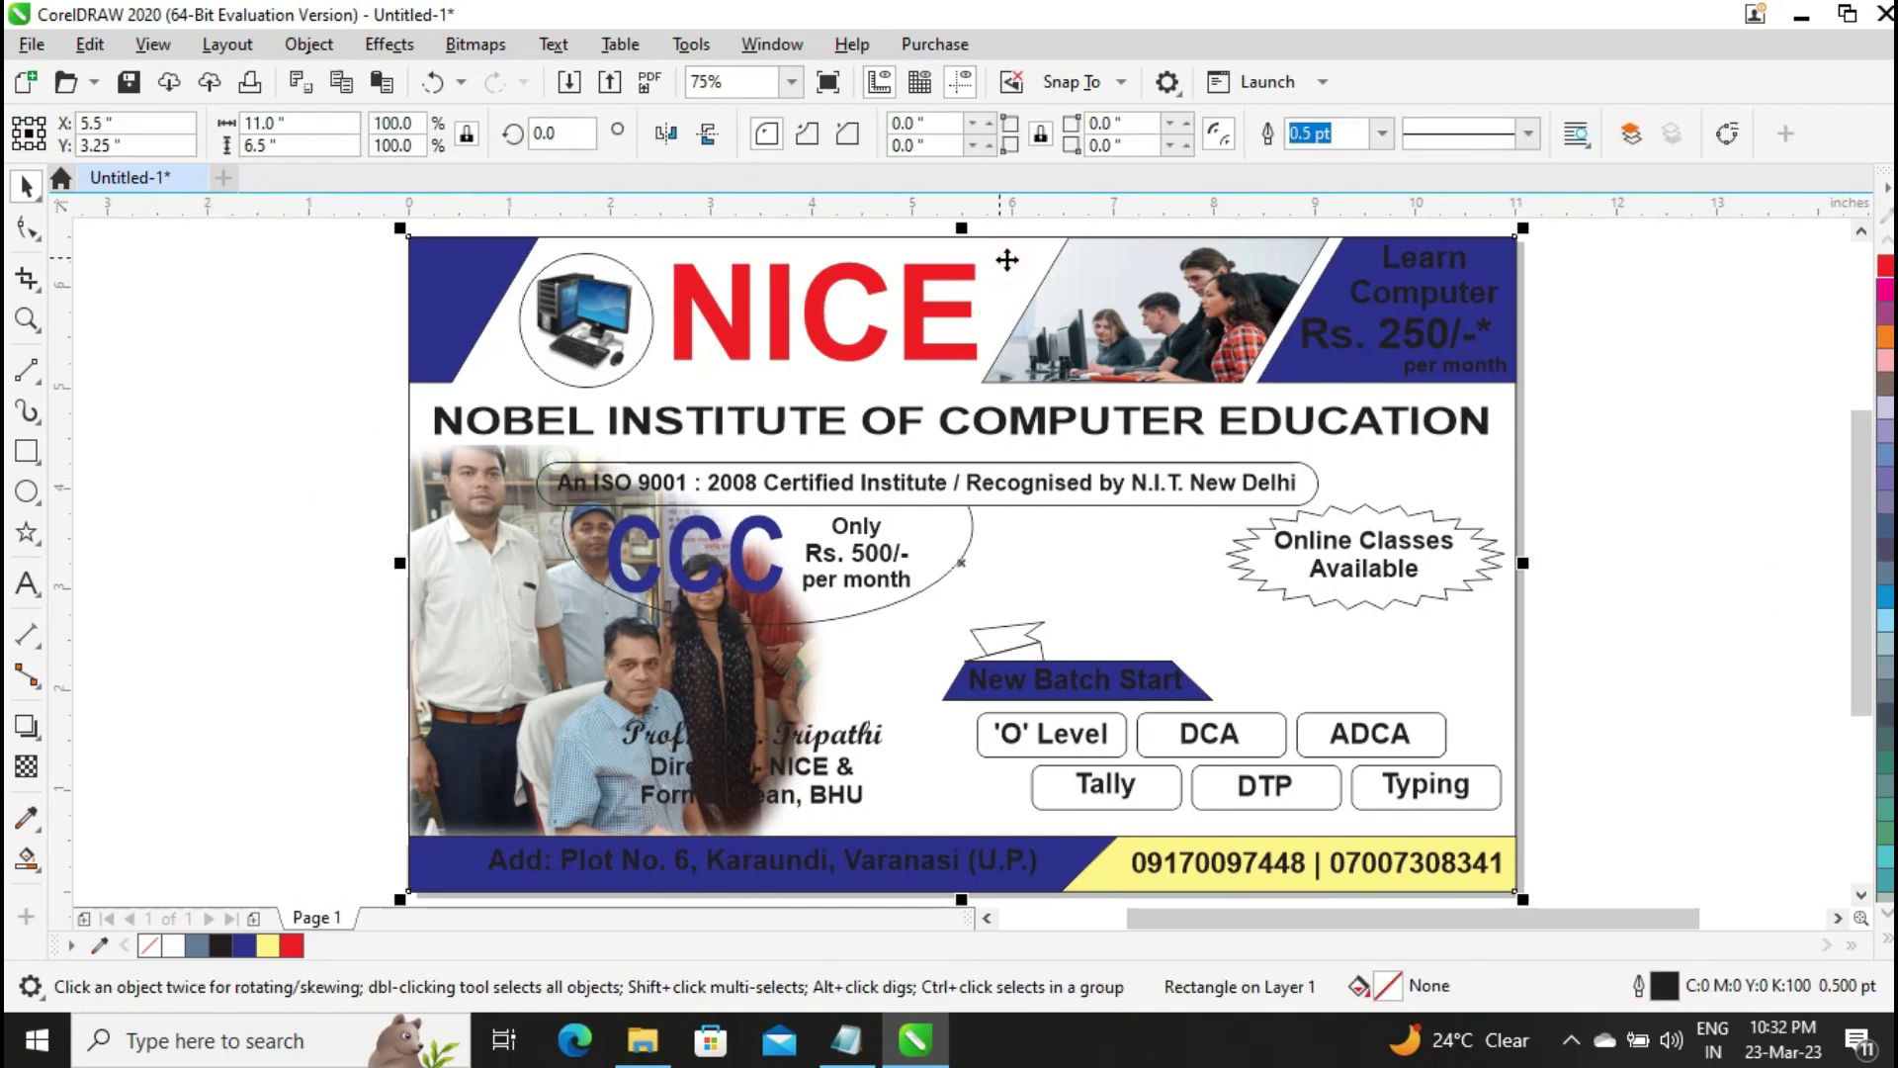
click(1886, 947)
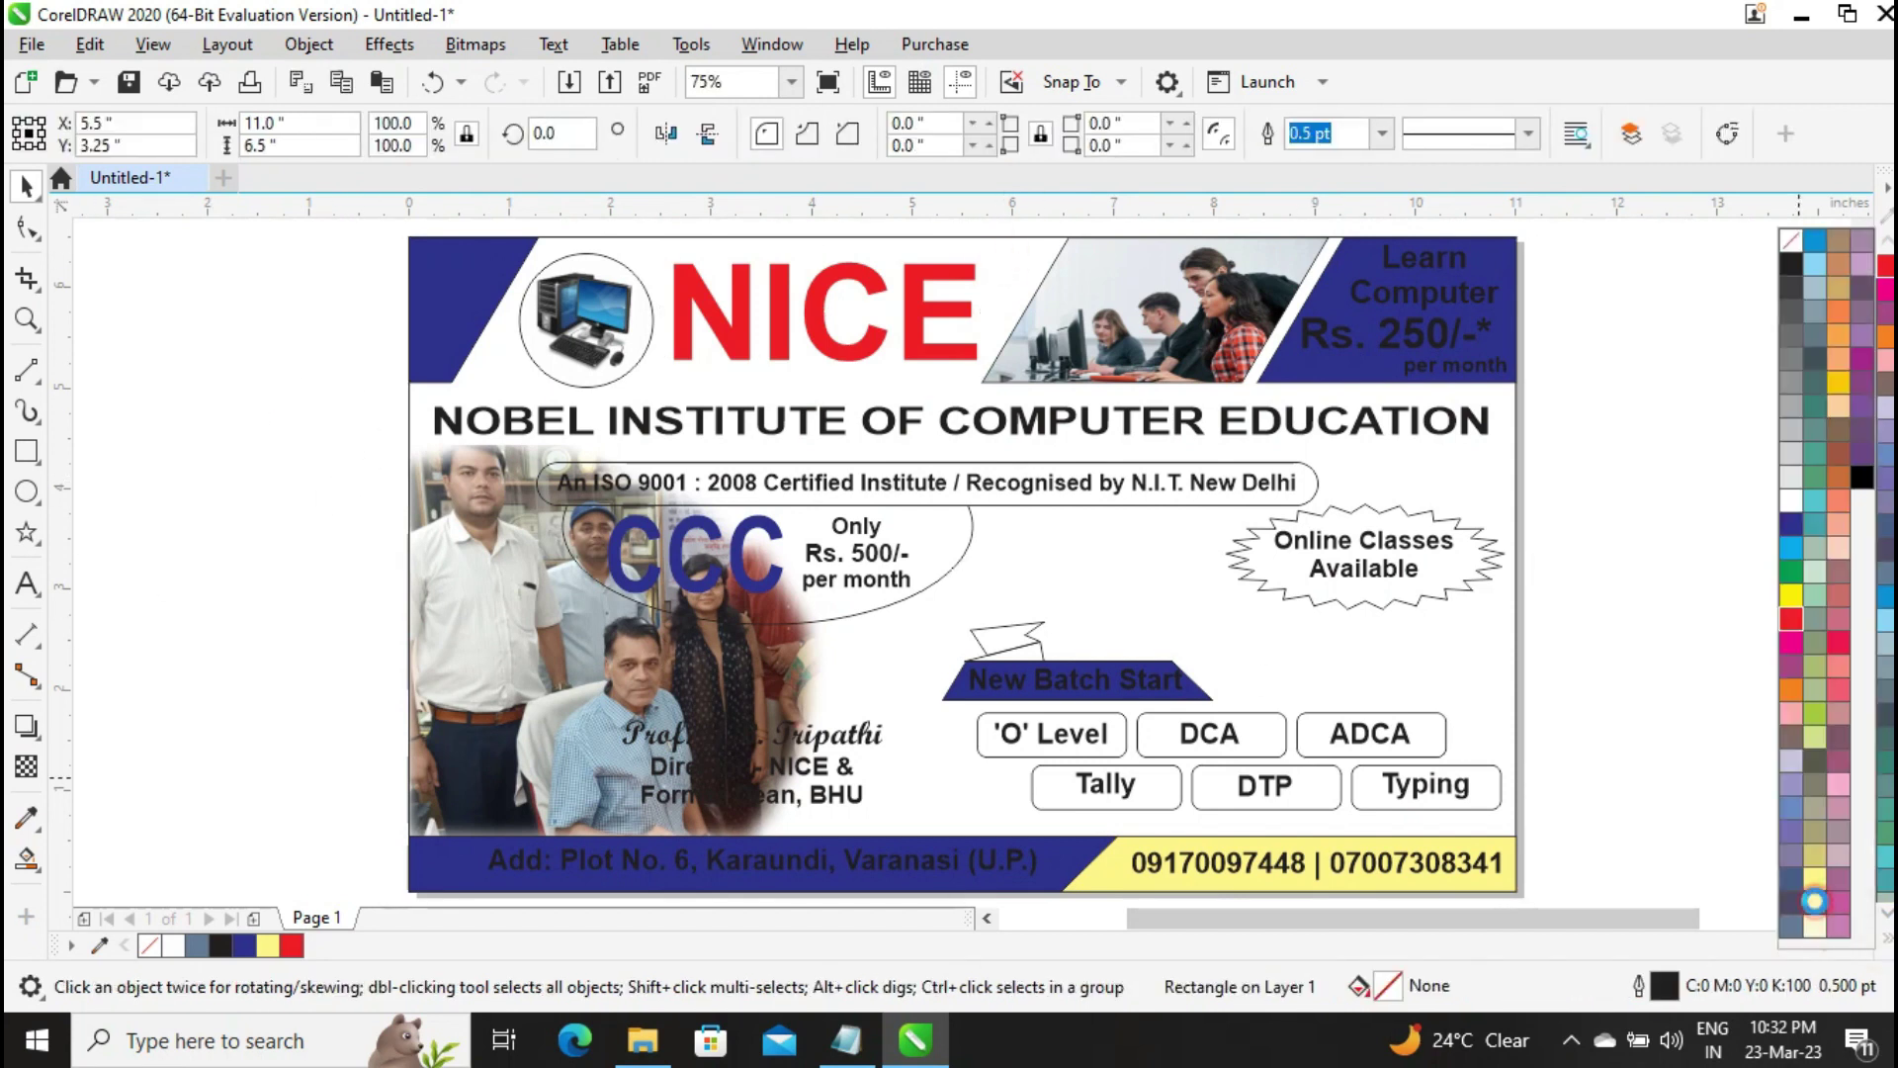
click(1816, 904)
click(27, 859)
click(59, 851)
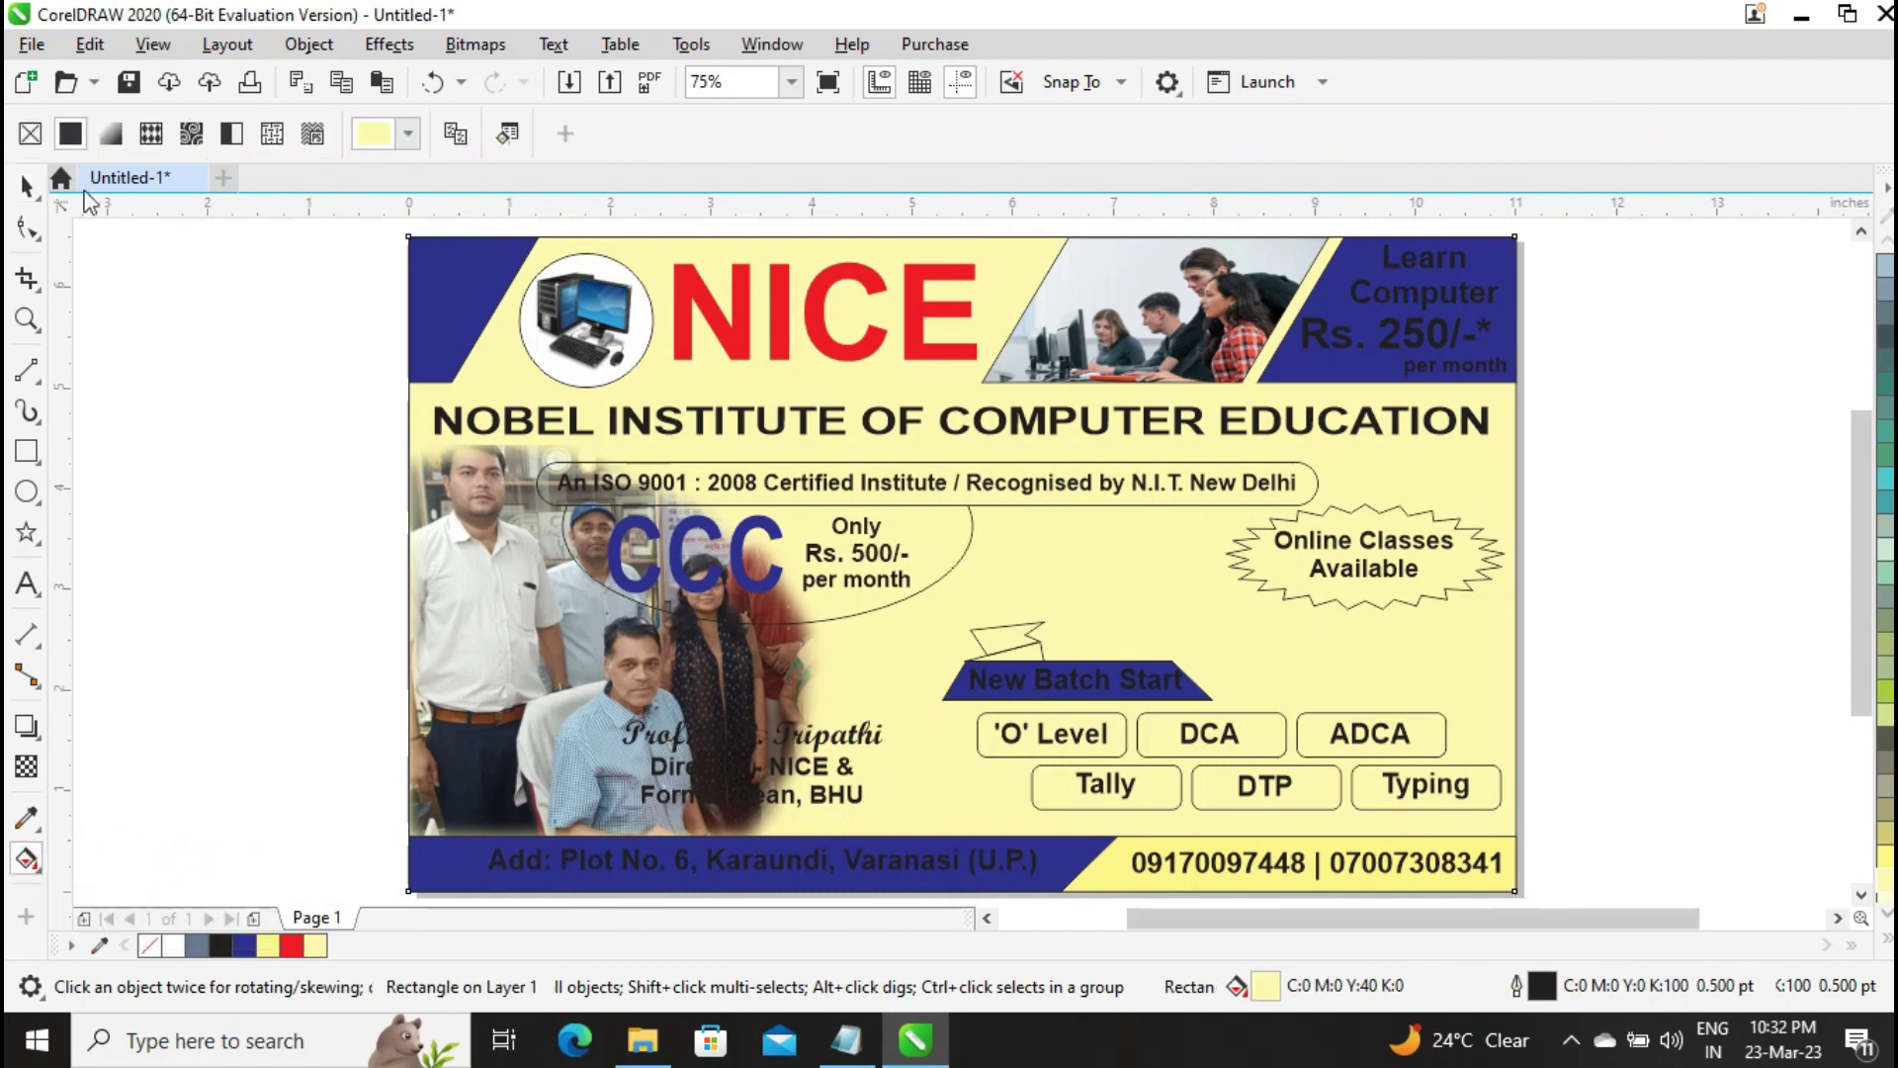
click(113, 134)
drag(894, 236, 895, 881)
click(27, 185)
Try to fill the open arc around the "CCC" text with Light Yellow
click(860, 608)
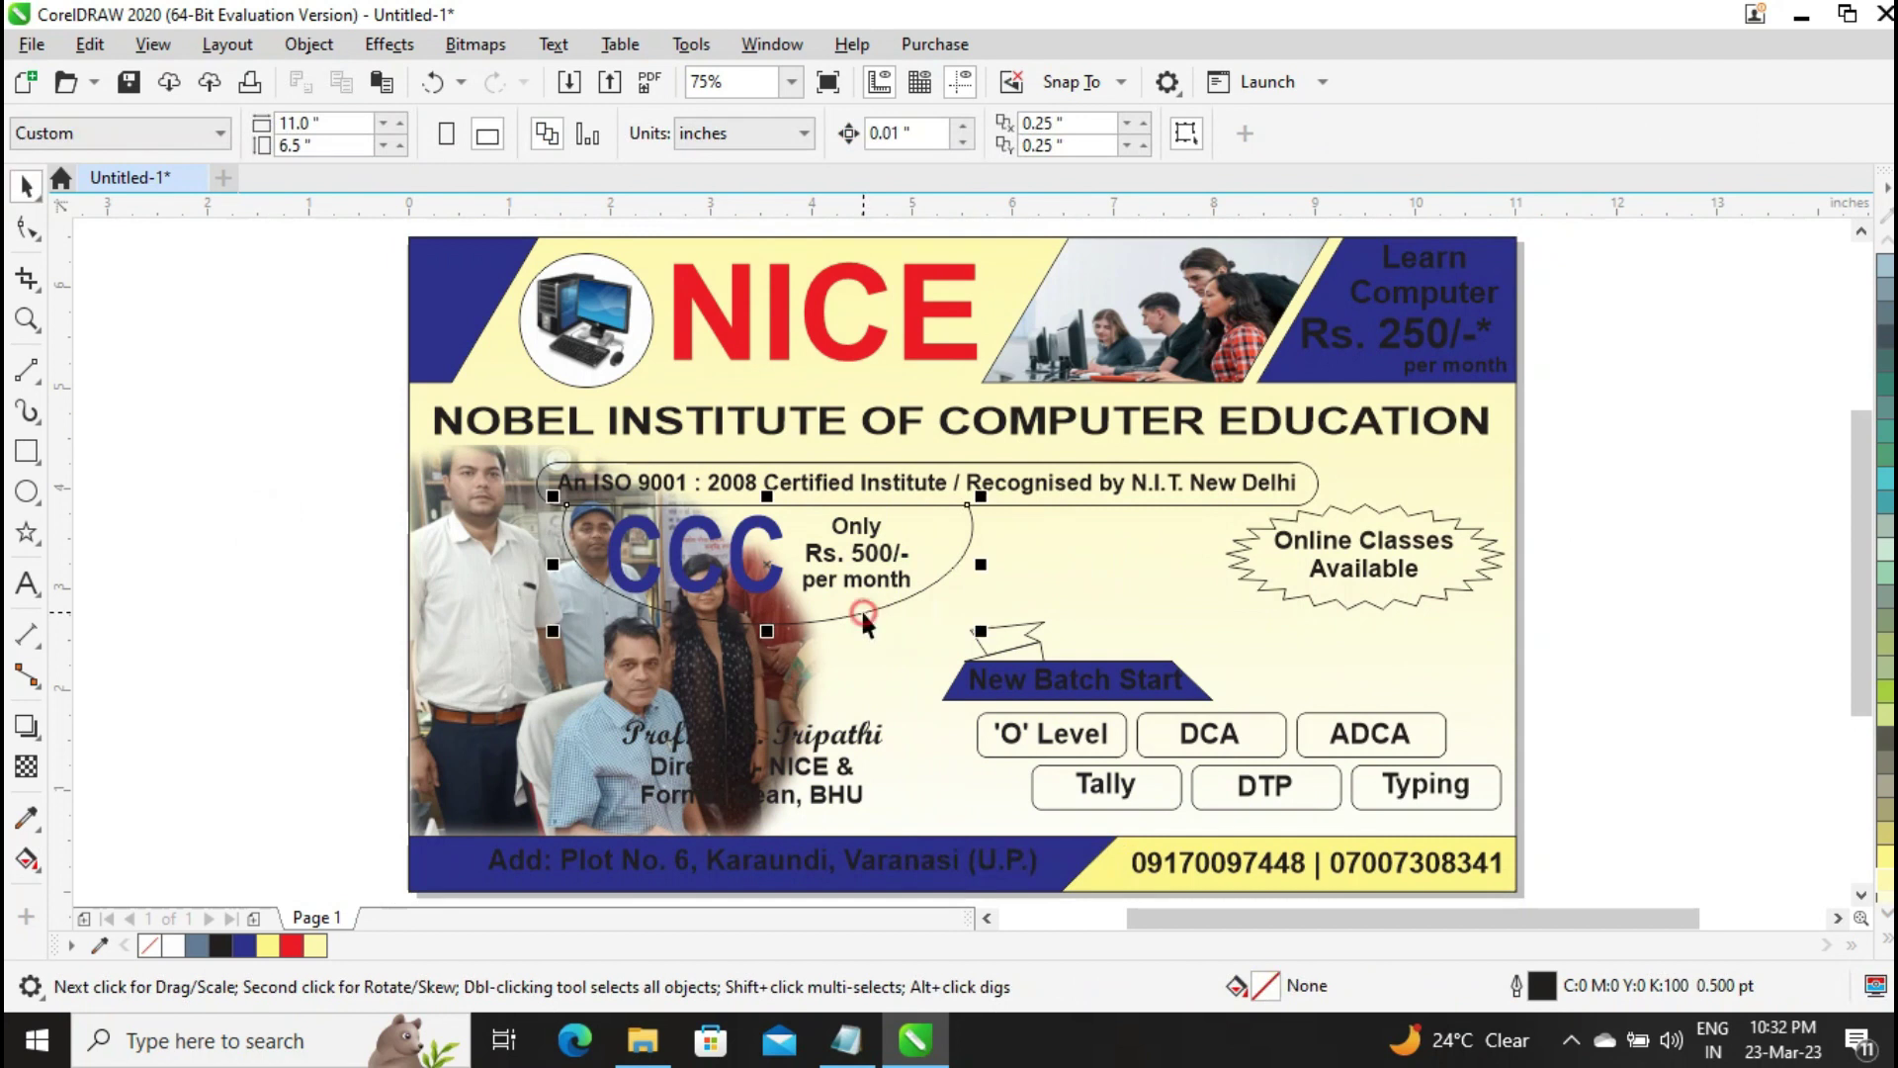
click(1886, 856)
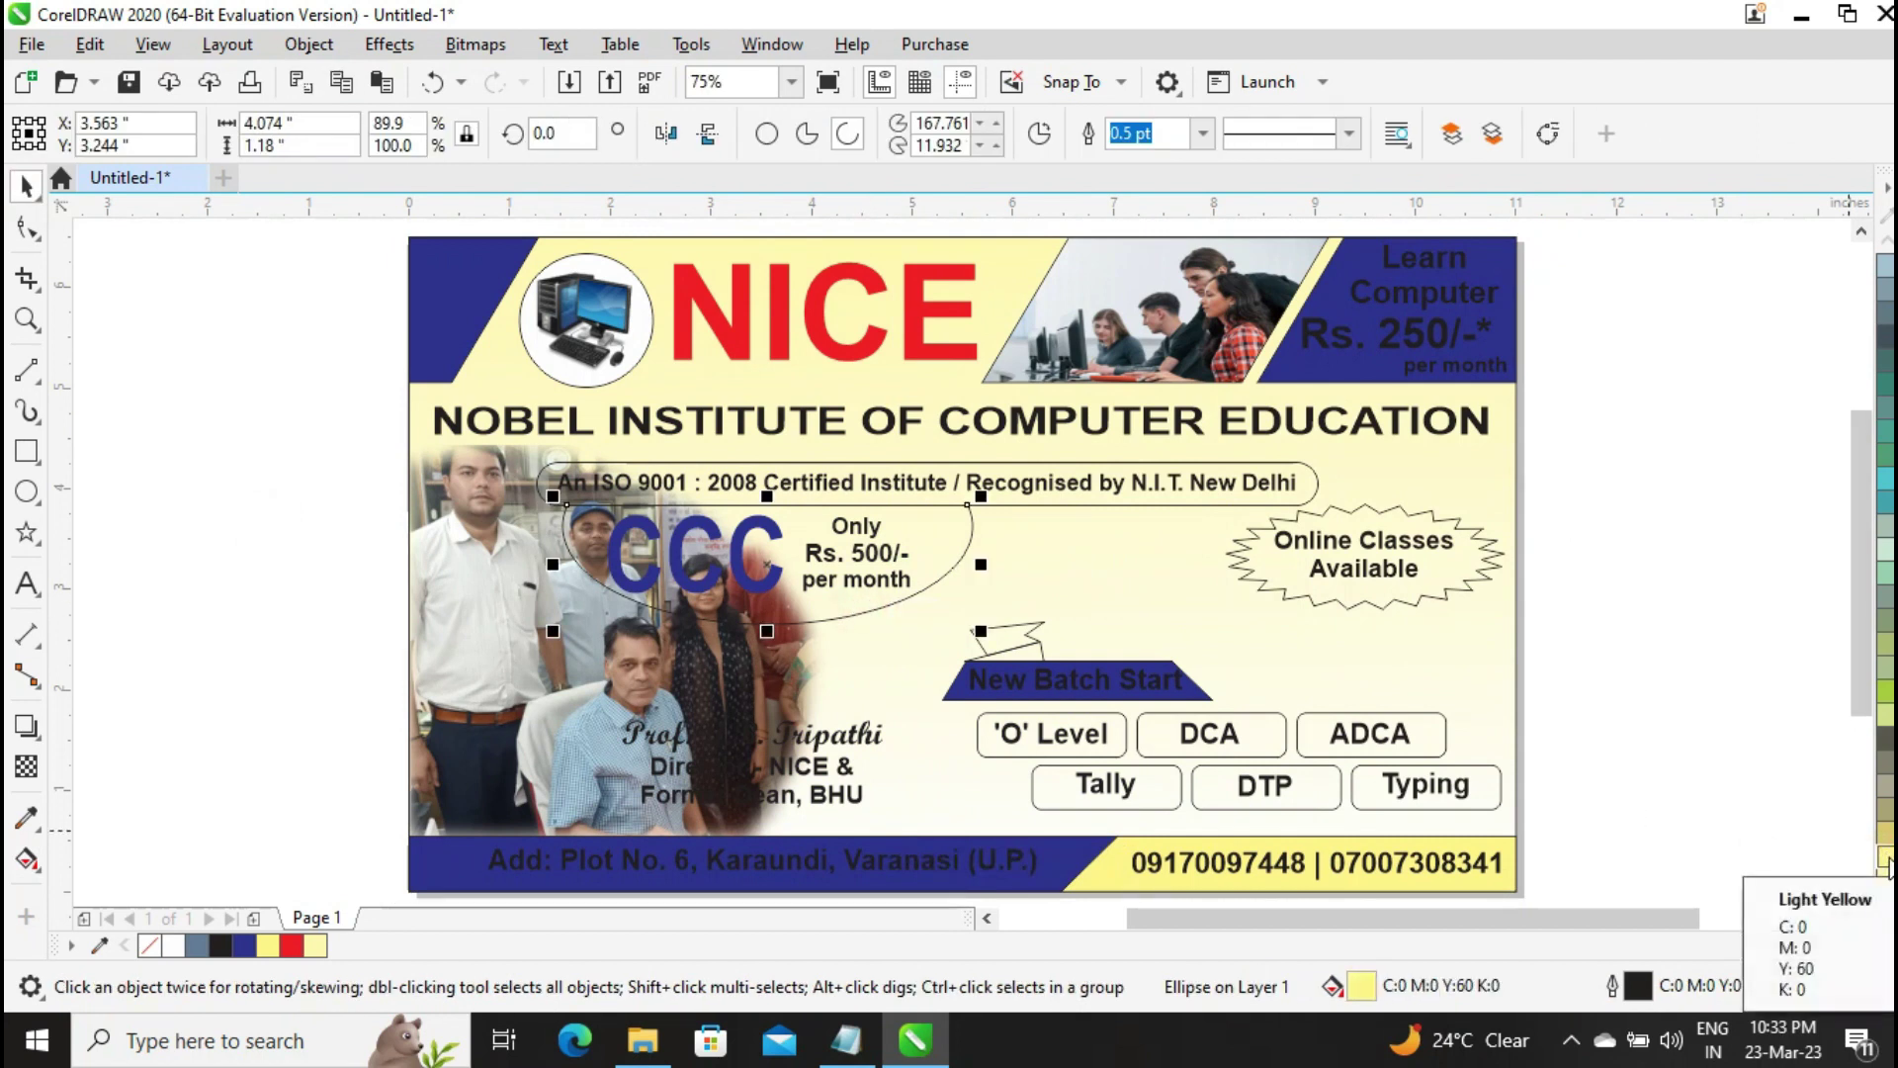
click(1668, 552)
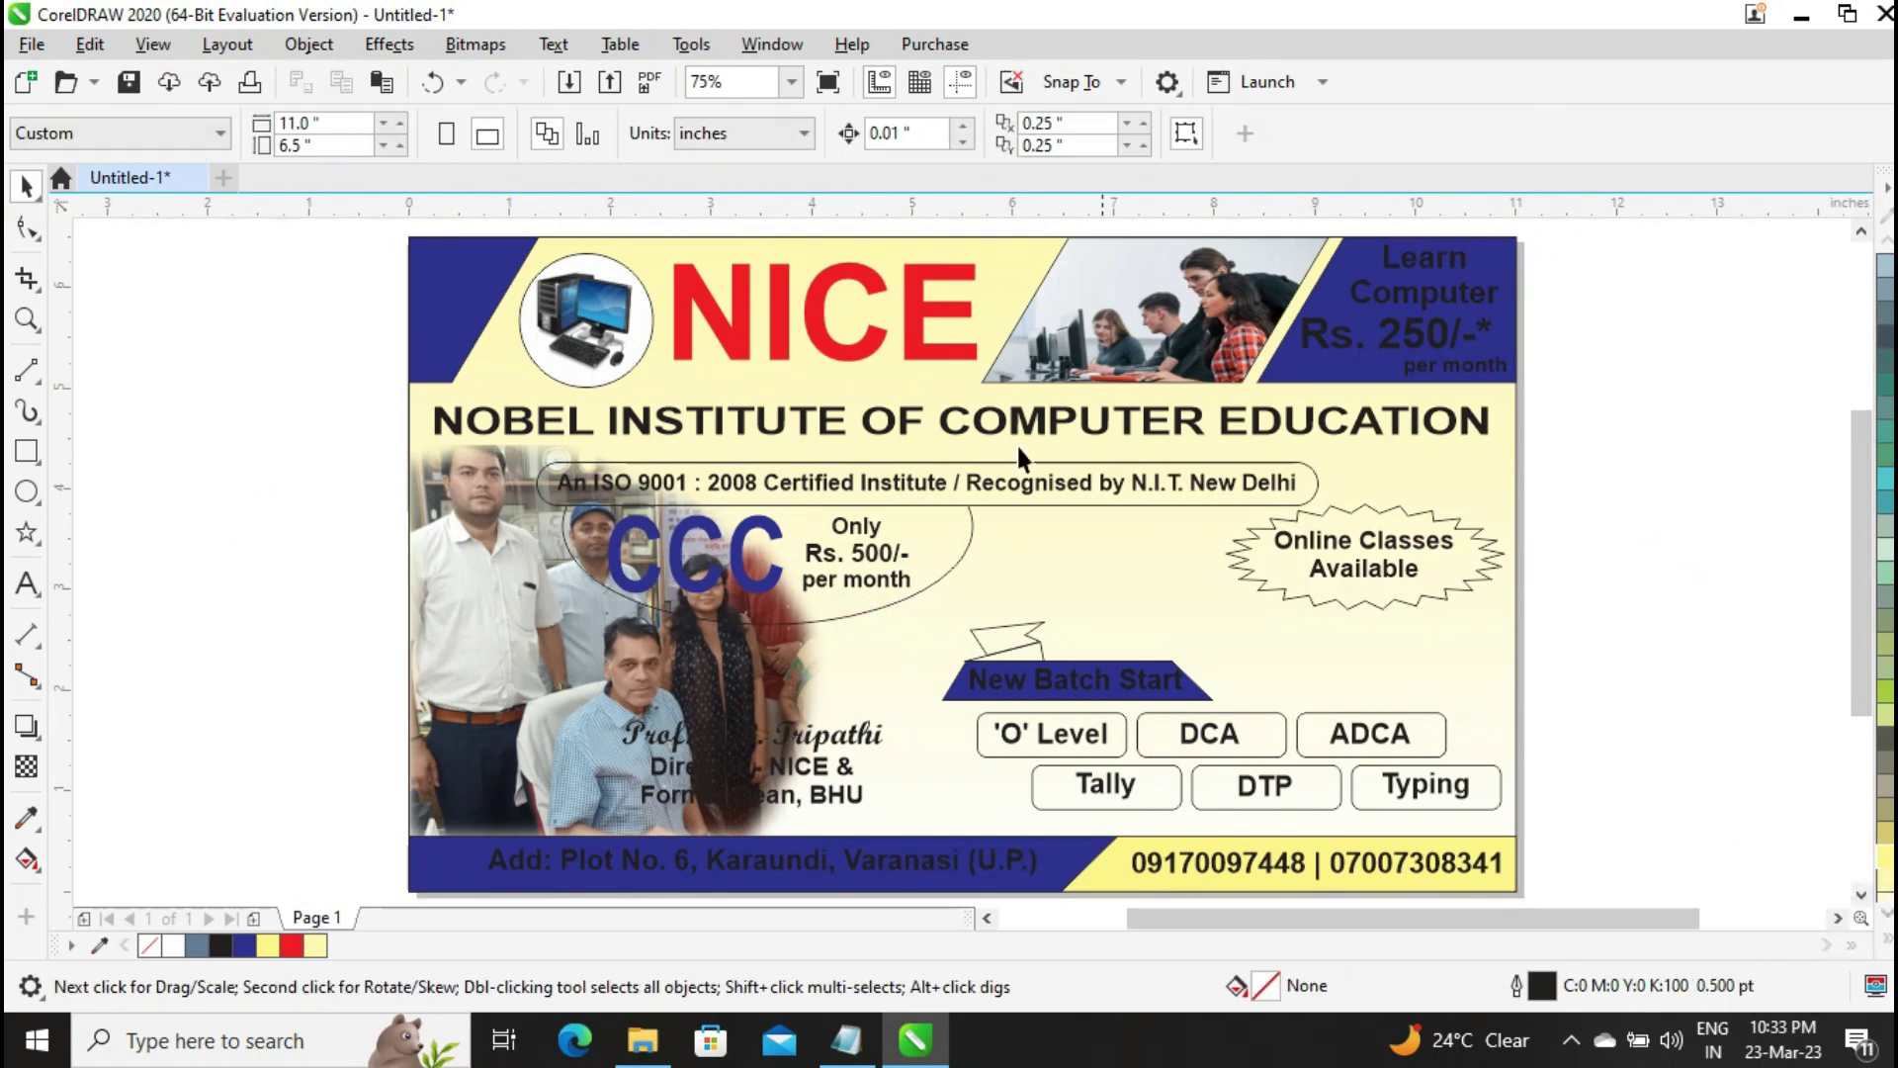
Fill the rounded bar behind the ISO certification line with C40 M0 Y100 K0 green and colour its text white
click(603, 479)
click(1888, 942)
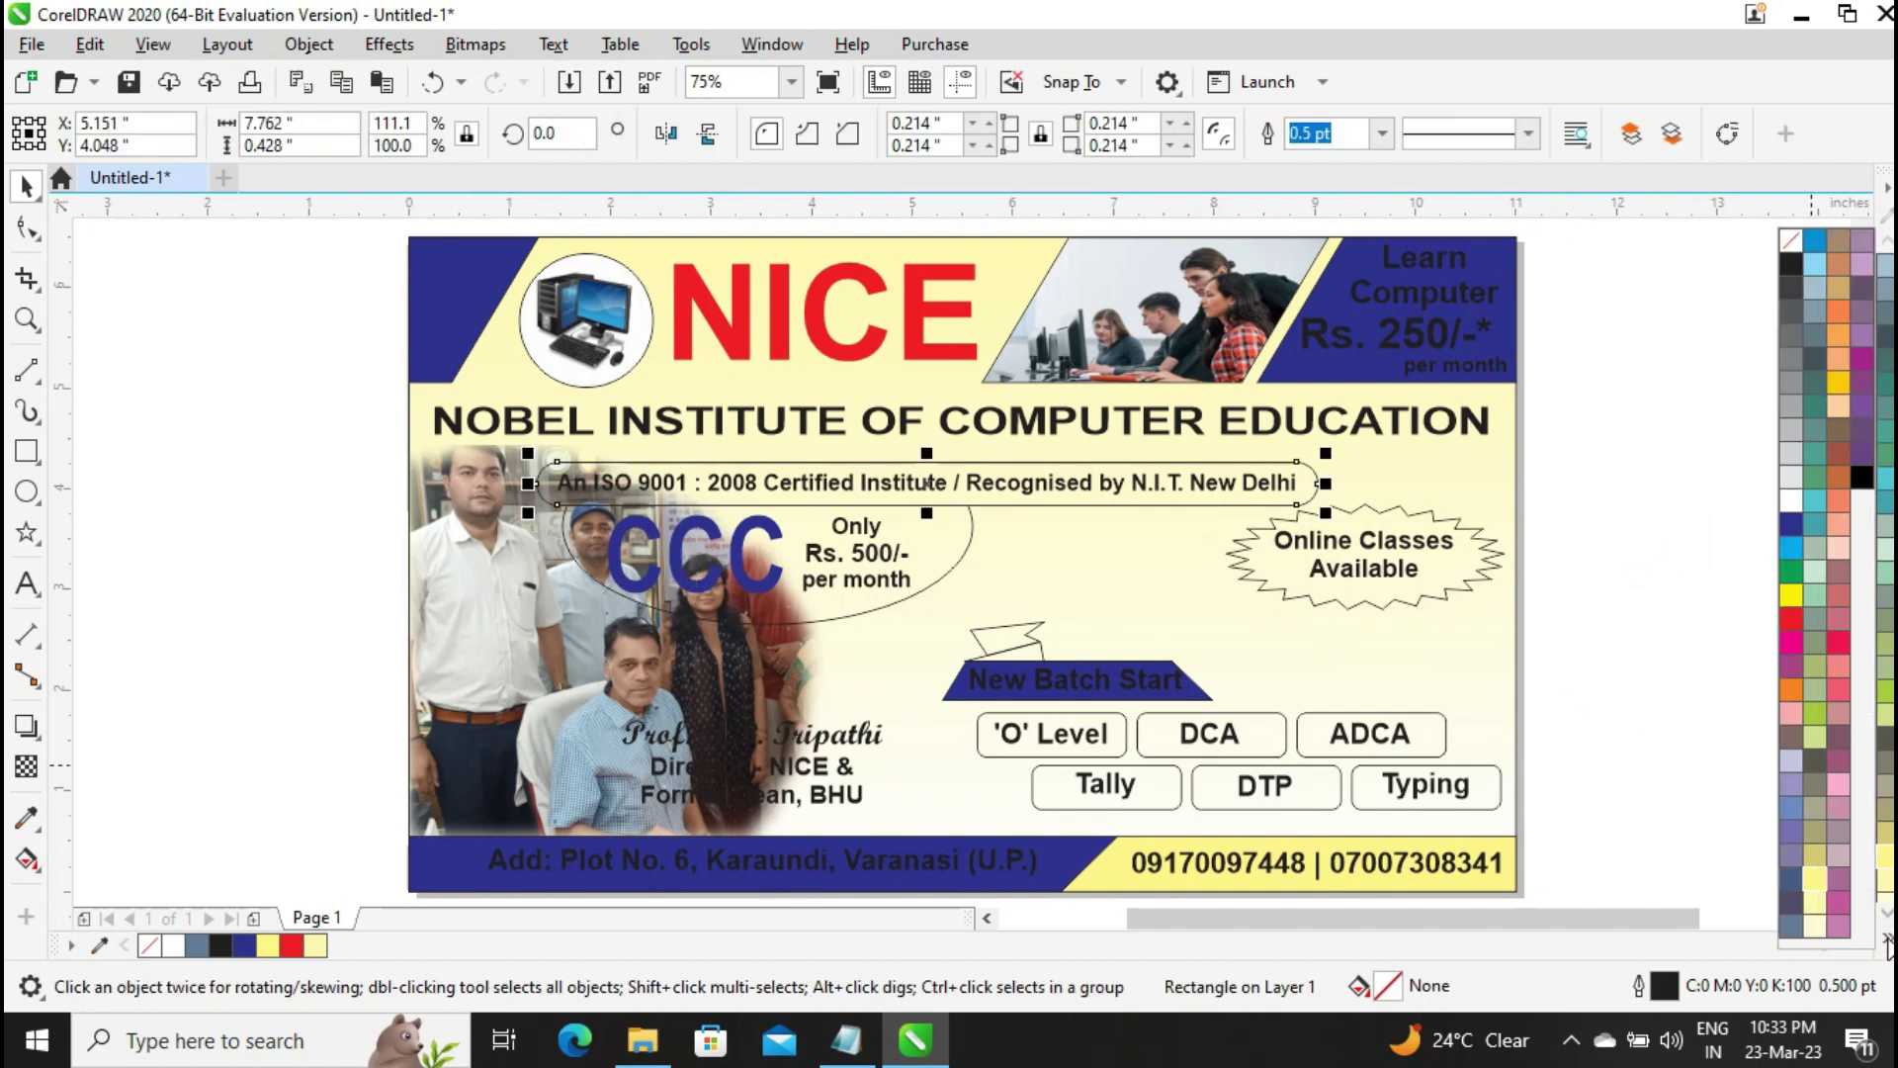
click(1815, 712)
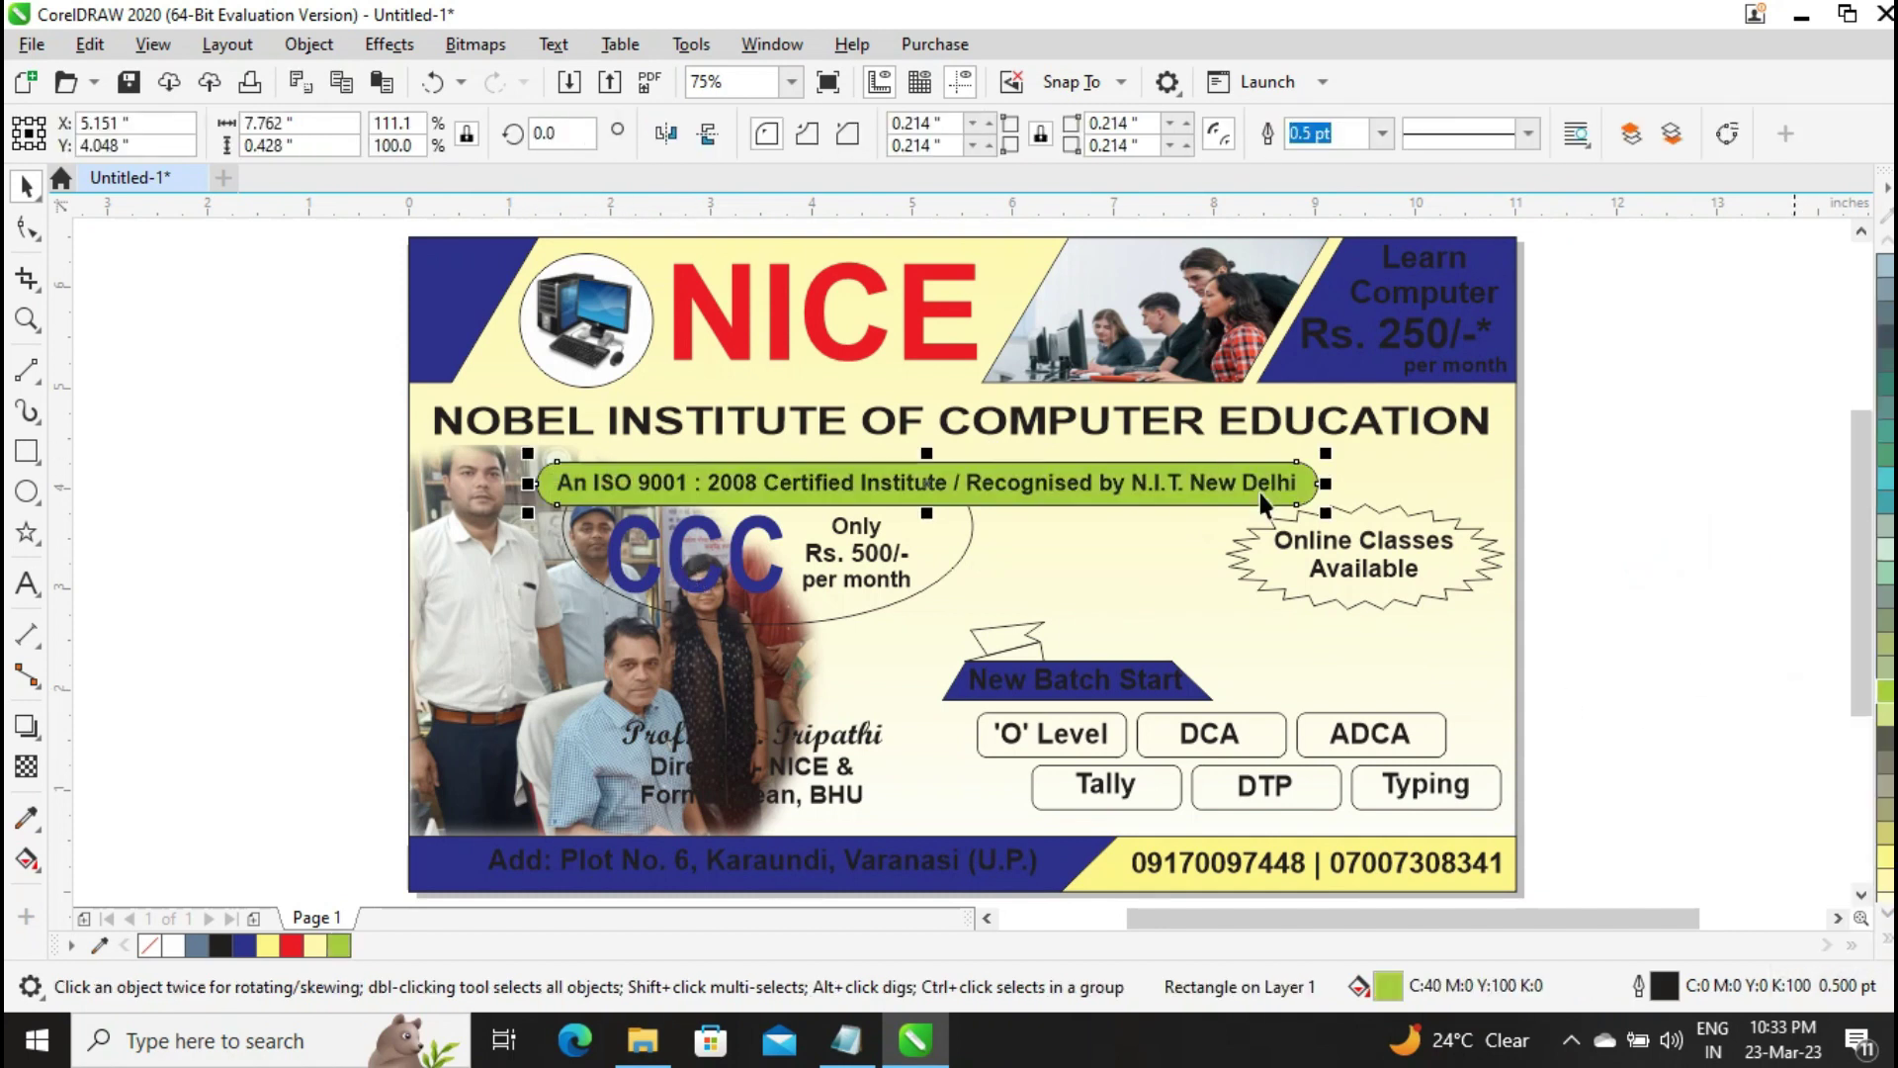
click(1050, 483)
click(173, 946)
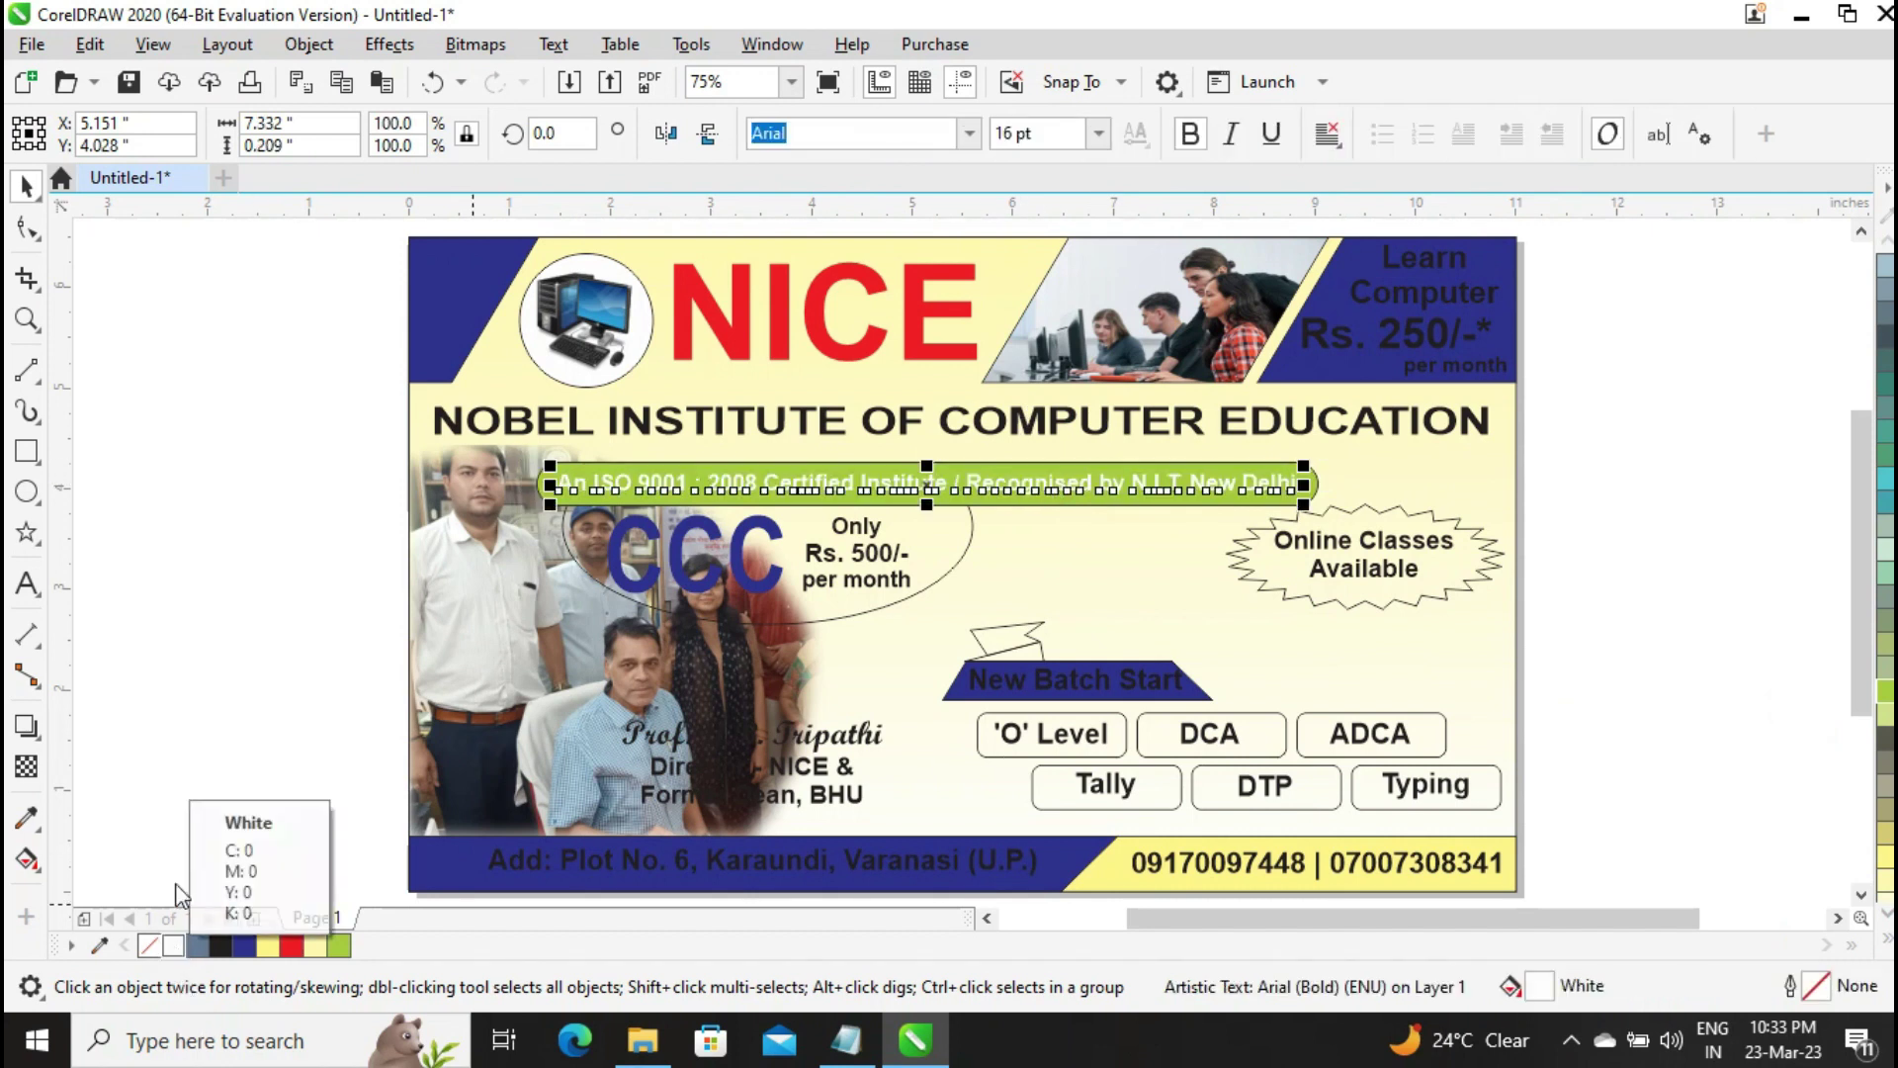
Try Smart Fill on the area inside the "CCC" arc and undo the resulting fill
click(805, 583)
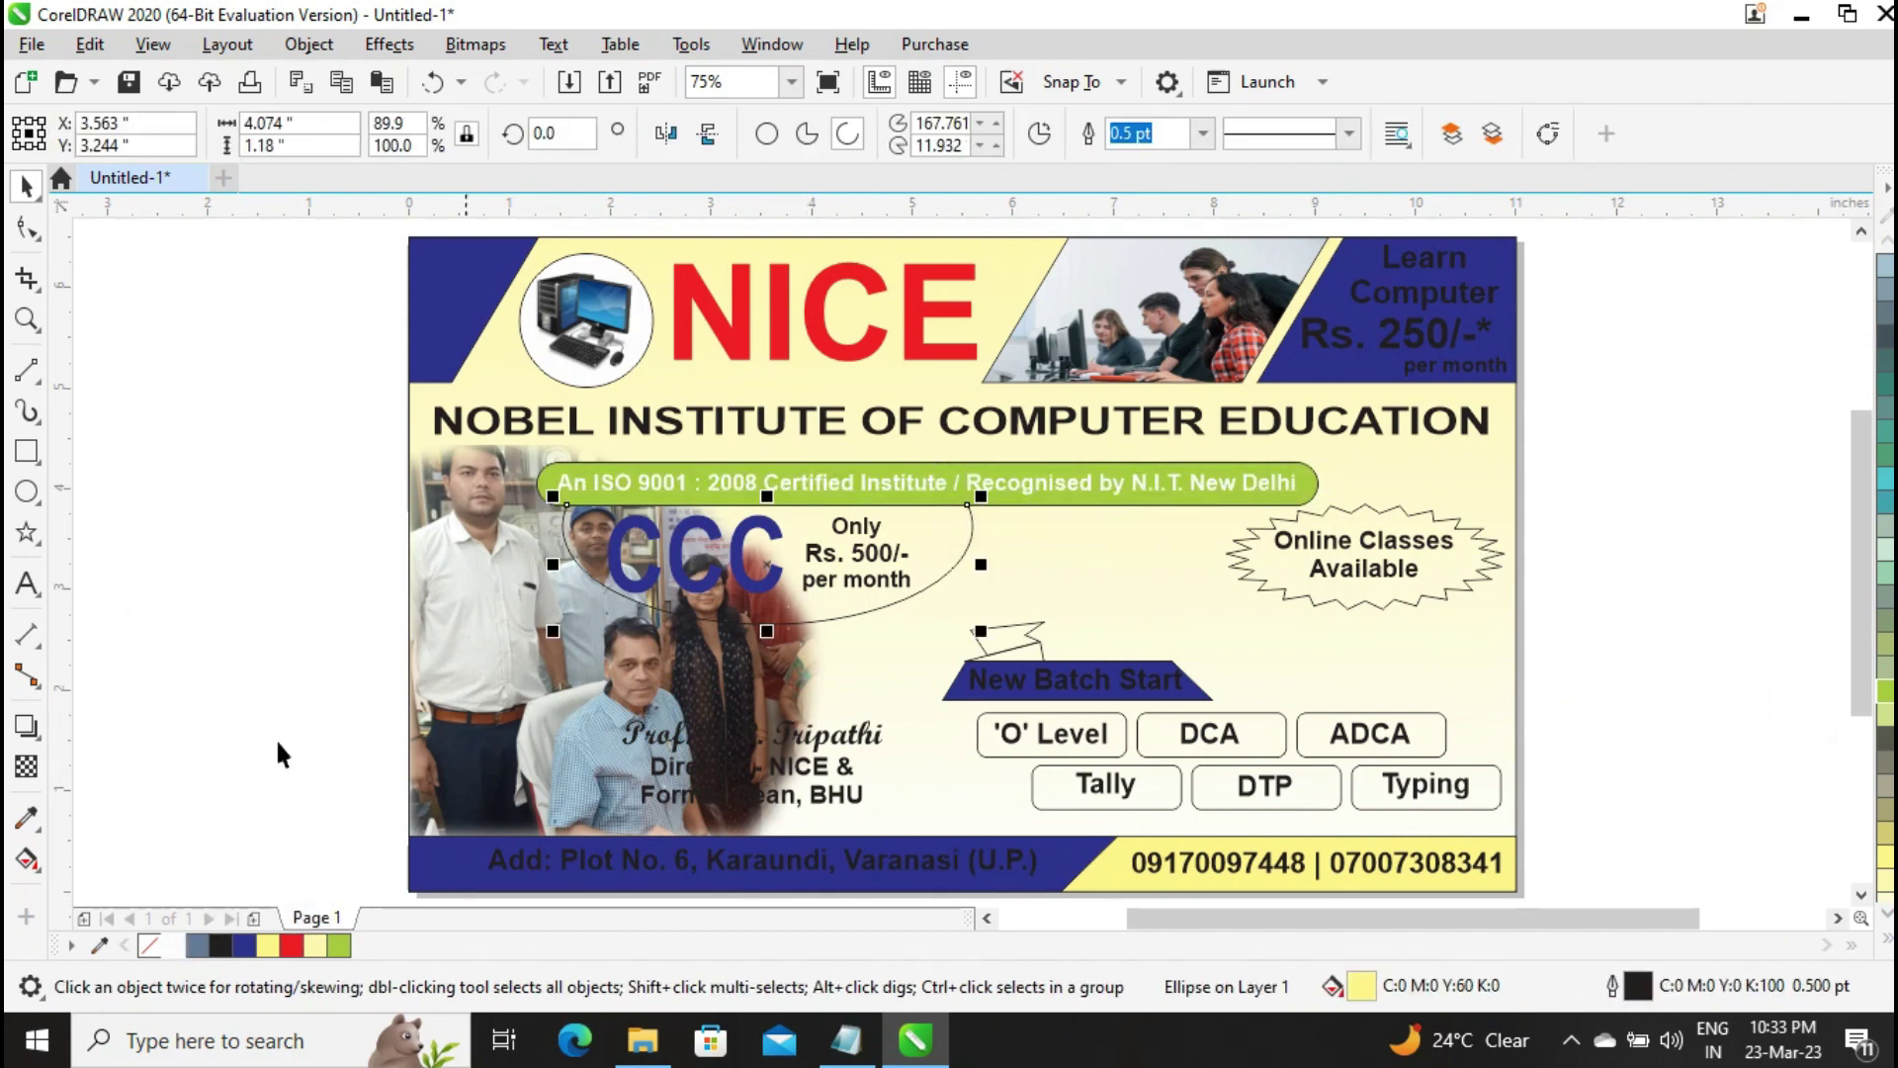
click(26, 858)
click(109, 892)
click(930, 546)
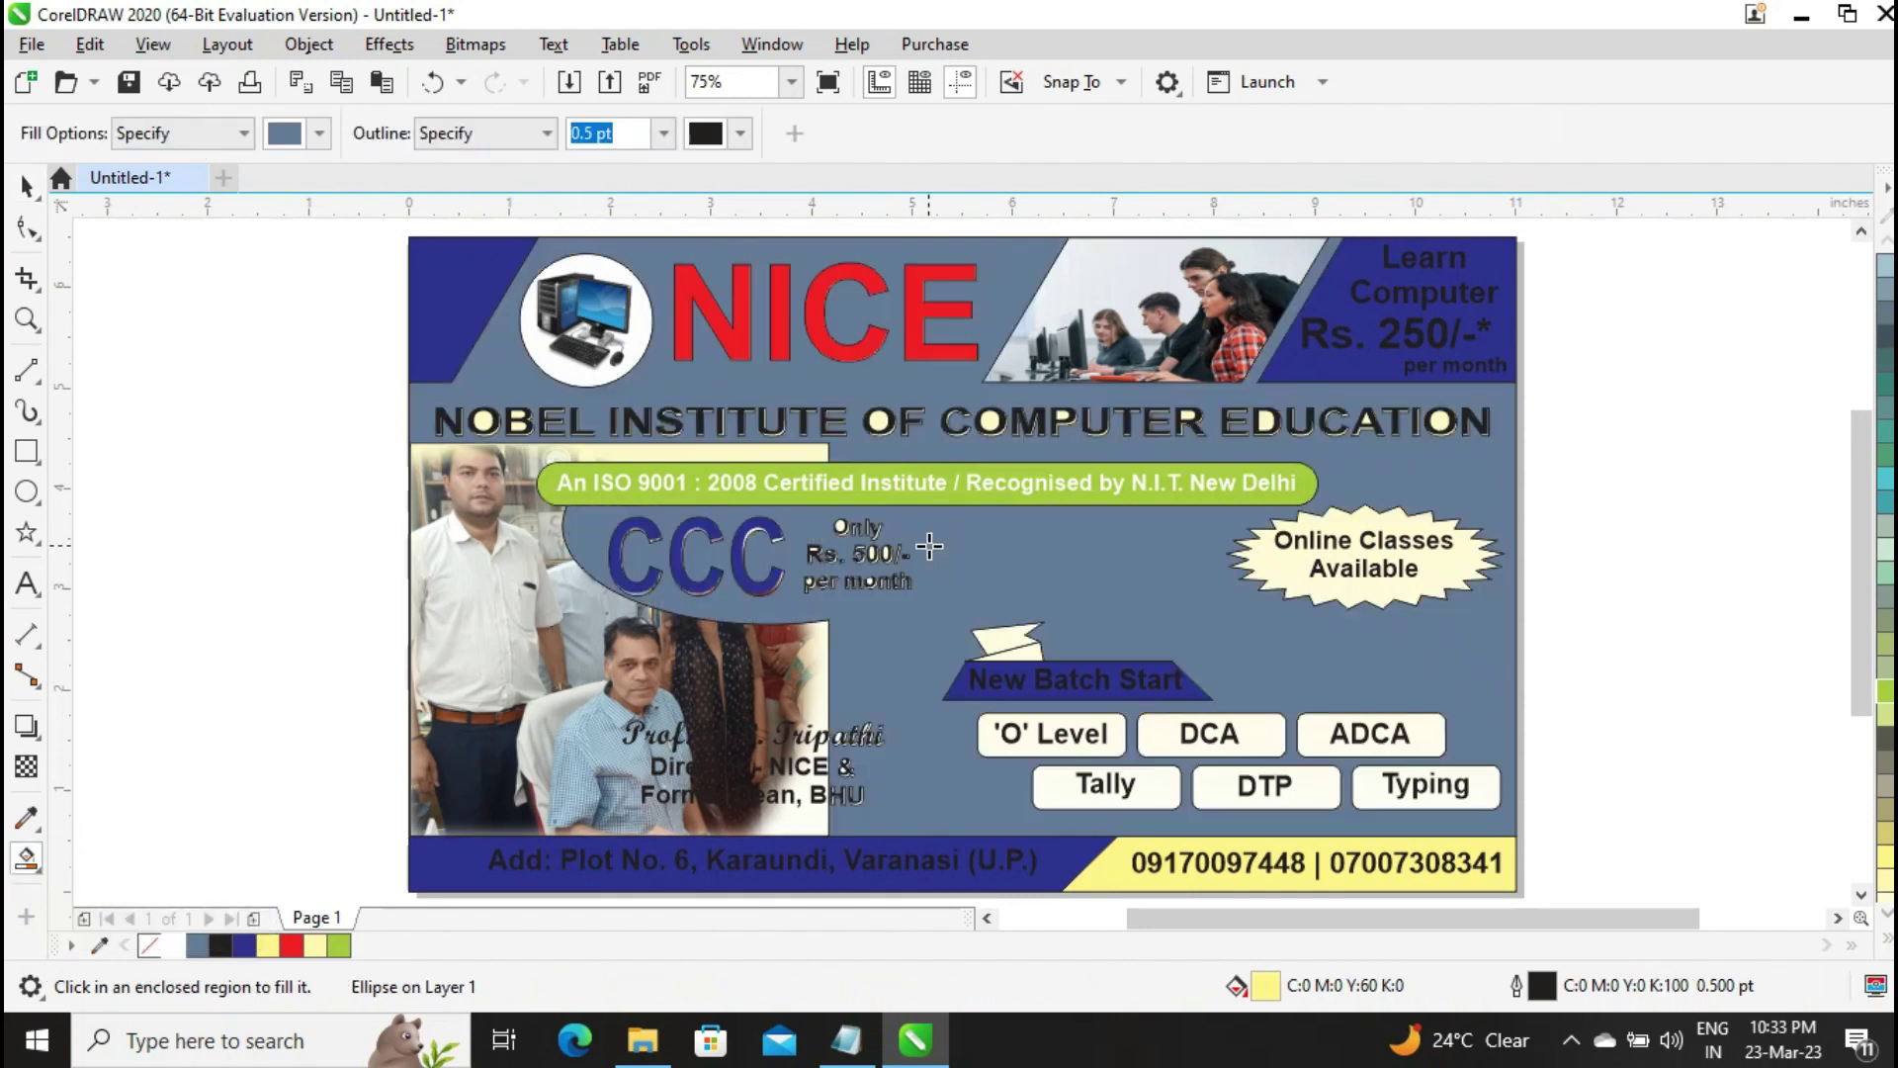
key(ctrl+z)
click(273, 472)
key(ctrl+z)
click(28, 186)
click(221, 443)
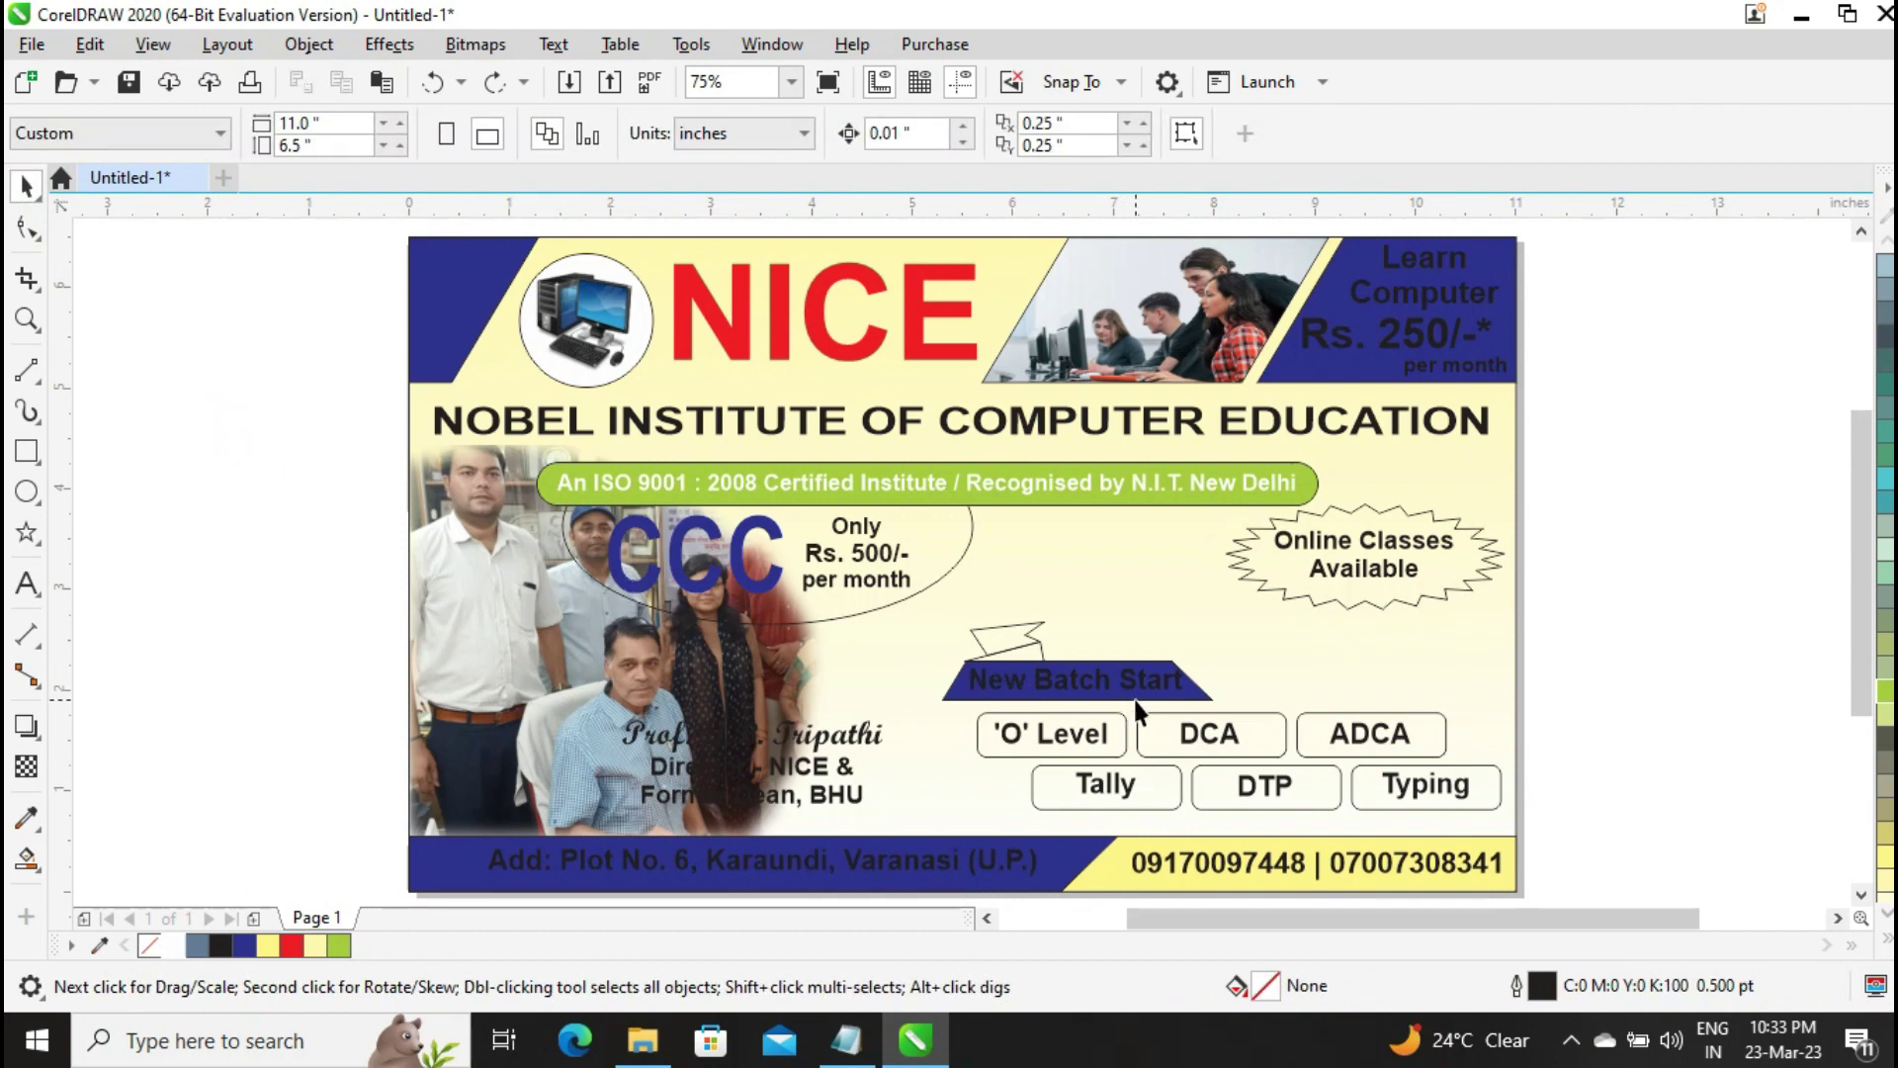
Give the "NICE" heading a vertical fountain fill and set its lower end colour to red
click(747, 341)
click(39, 873)
click(118, 857)
click(110, 134)
drag(673, 310, 786, 268)
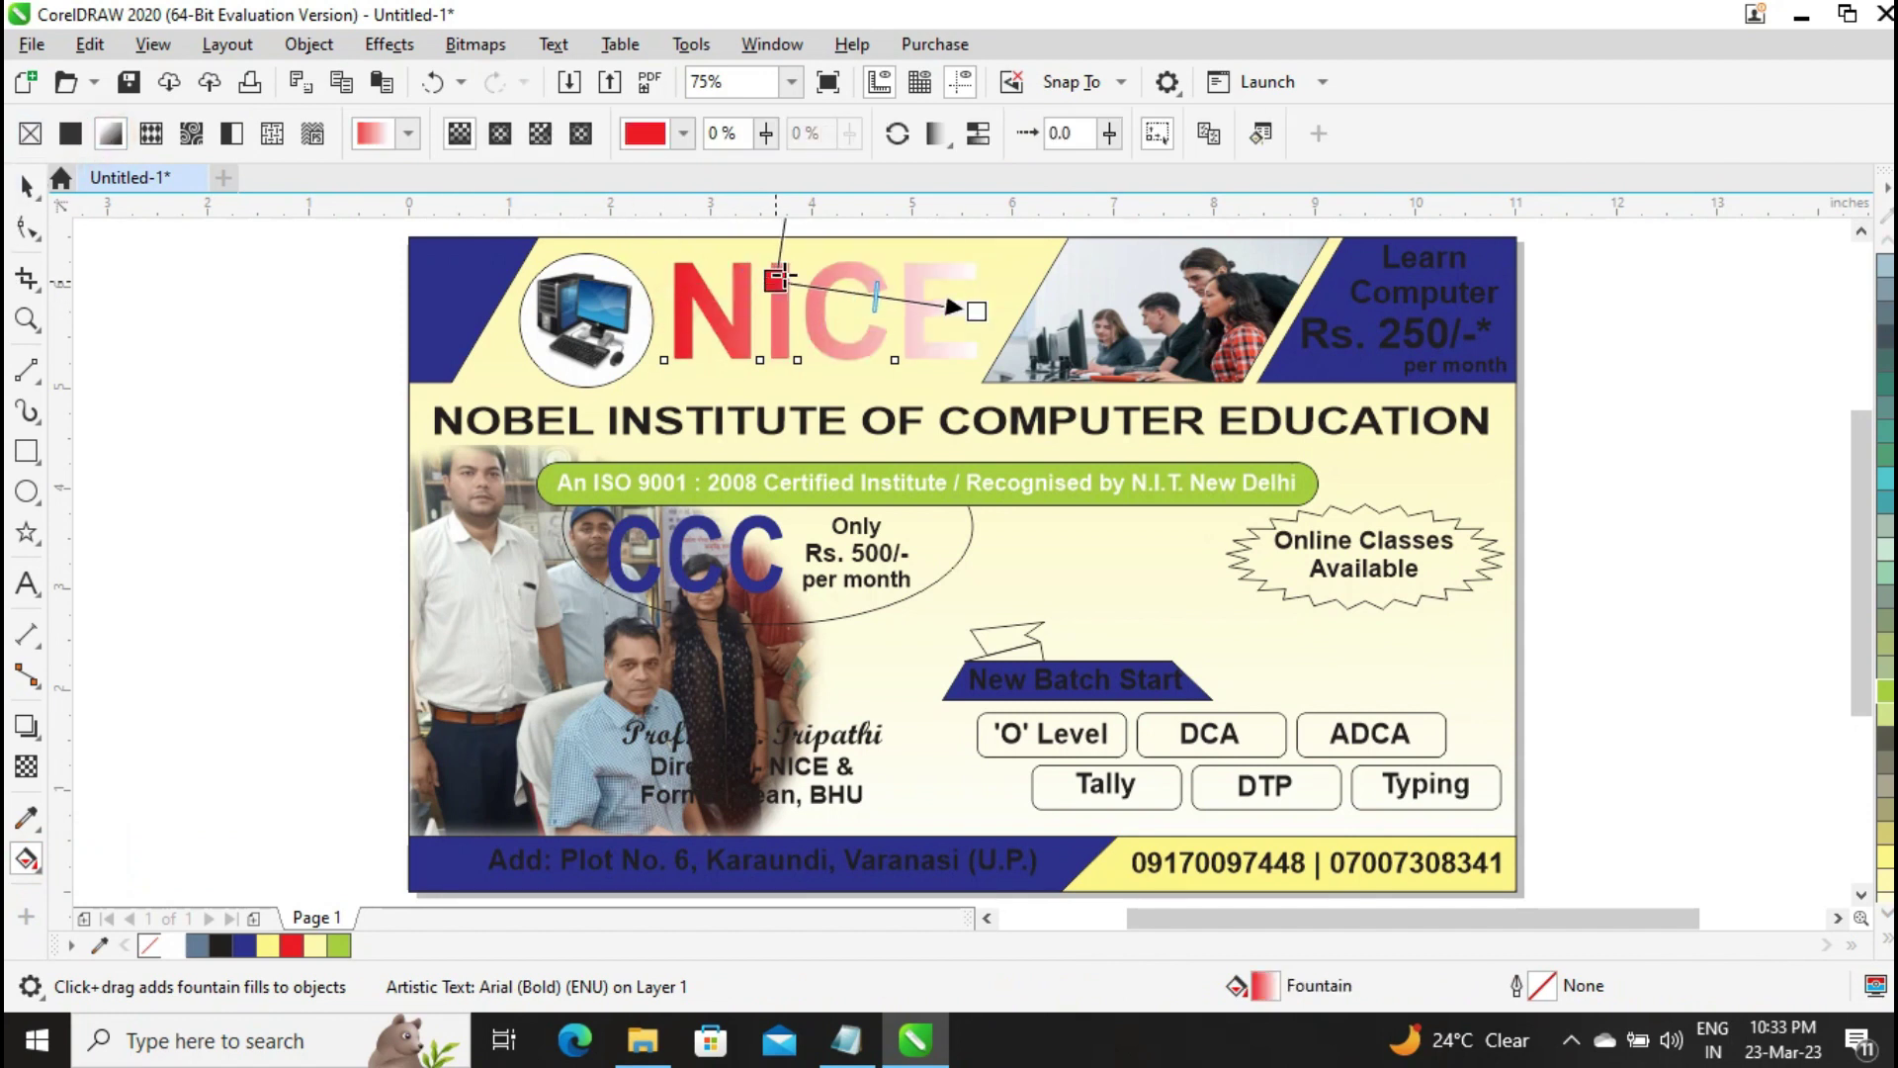
drag(976, 312, 786, 360)
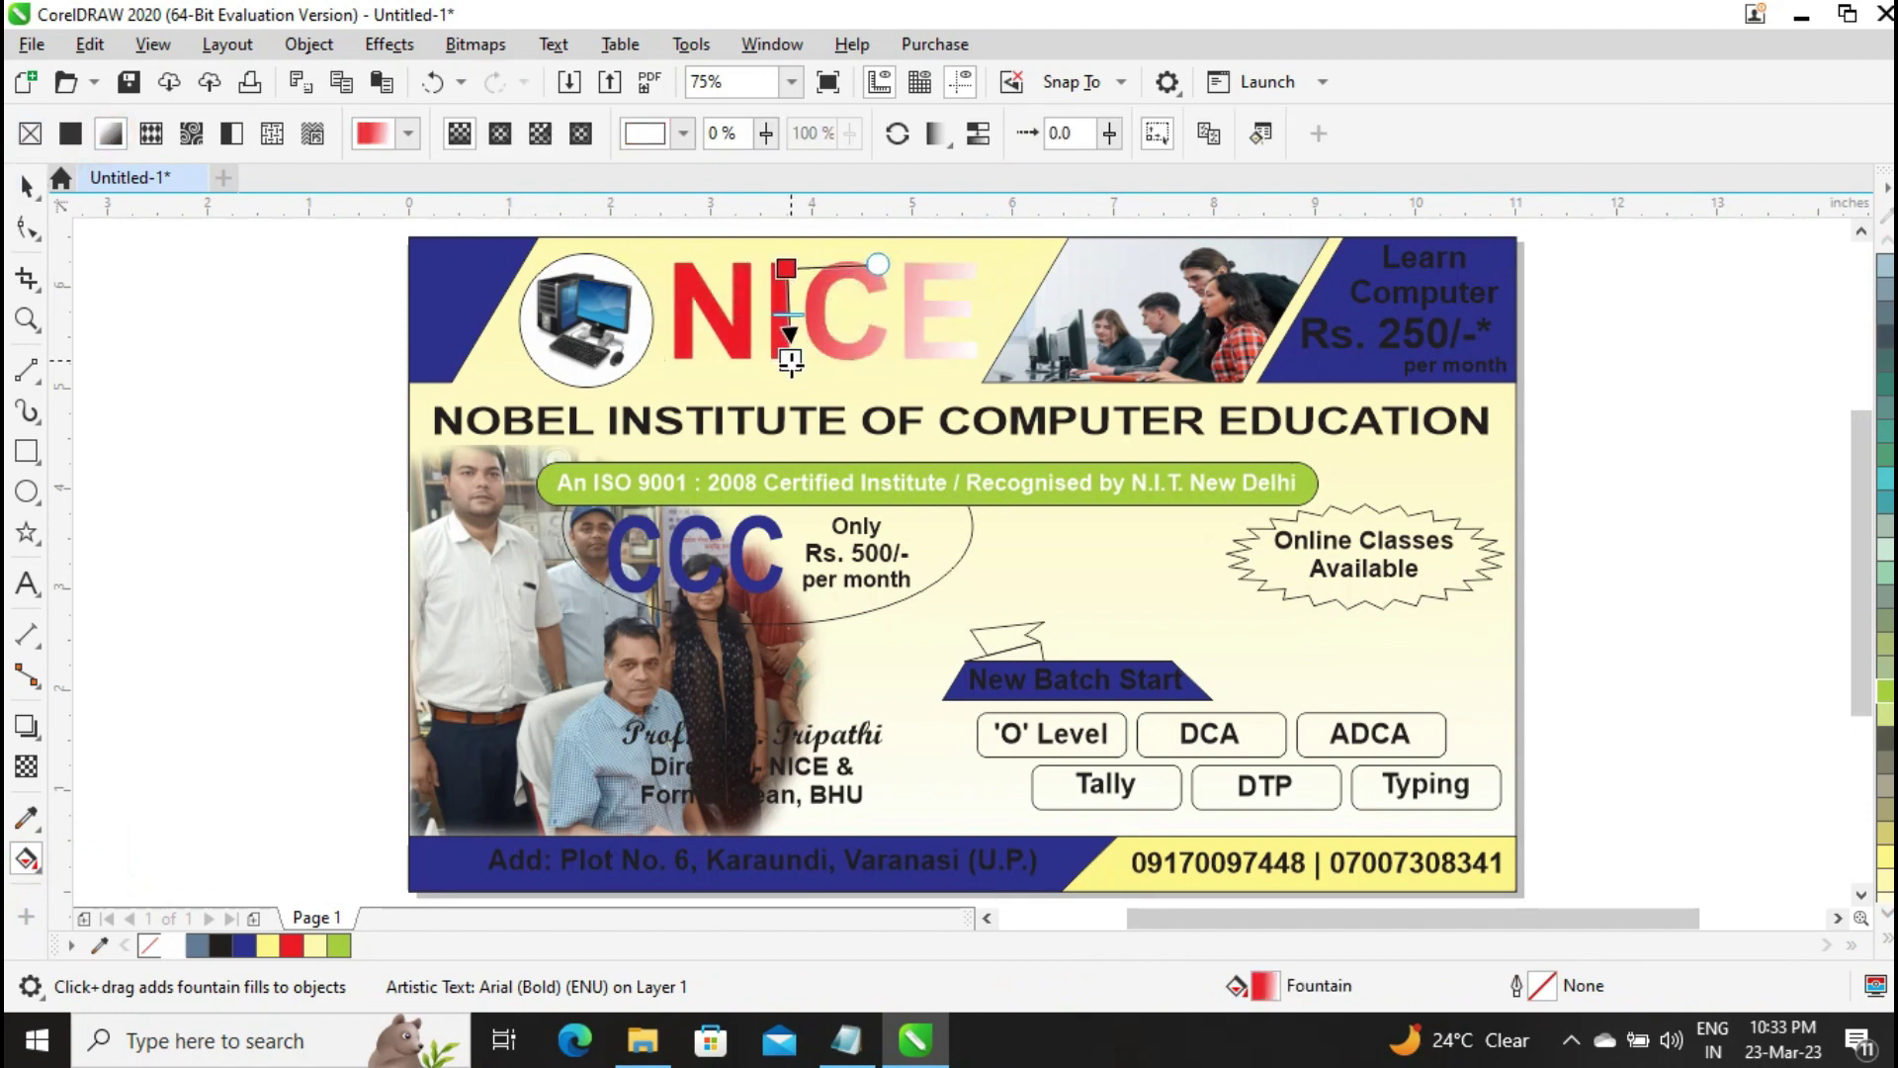
click(290, 946)
Change the upper node of the "NICE" heading's fountain fill to a dark red
click(786, 268)
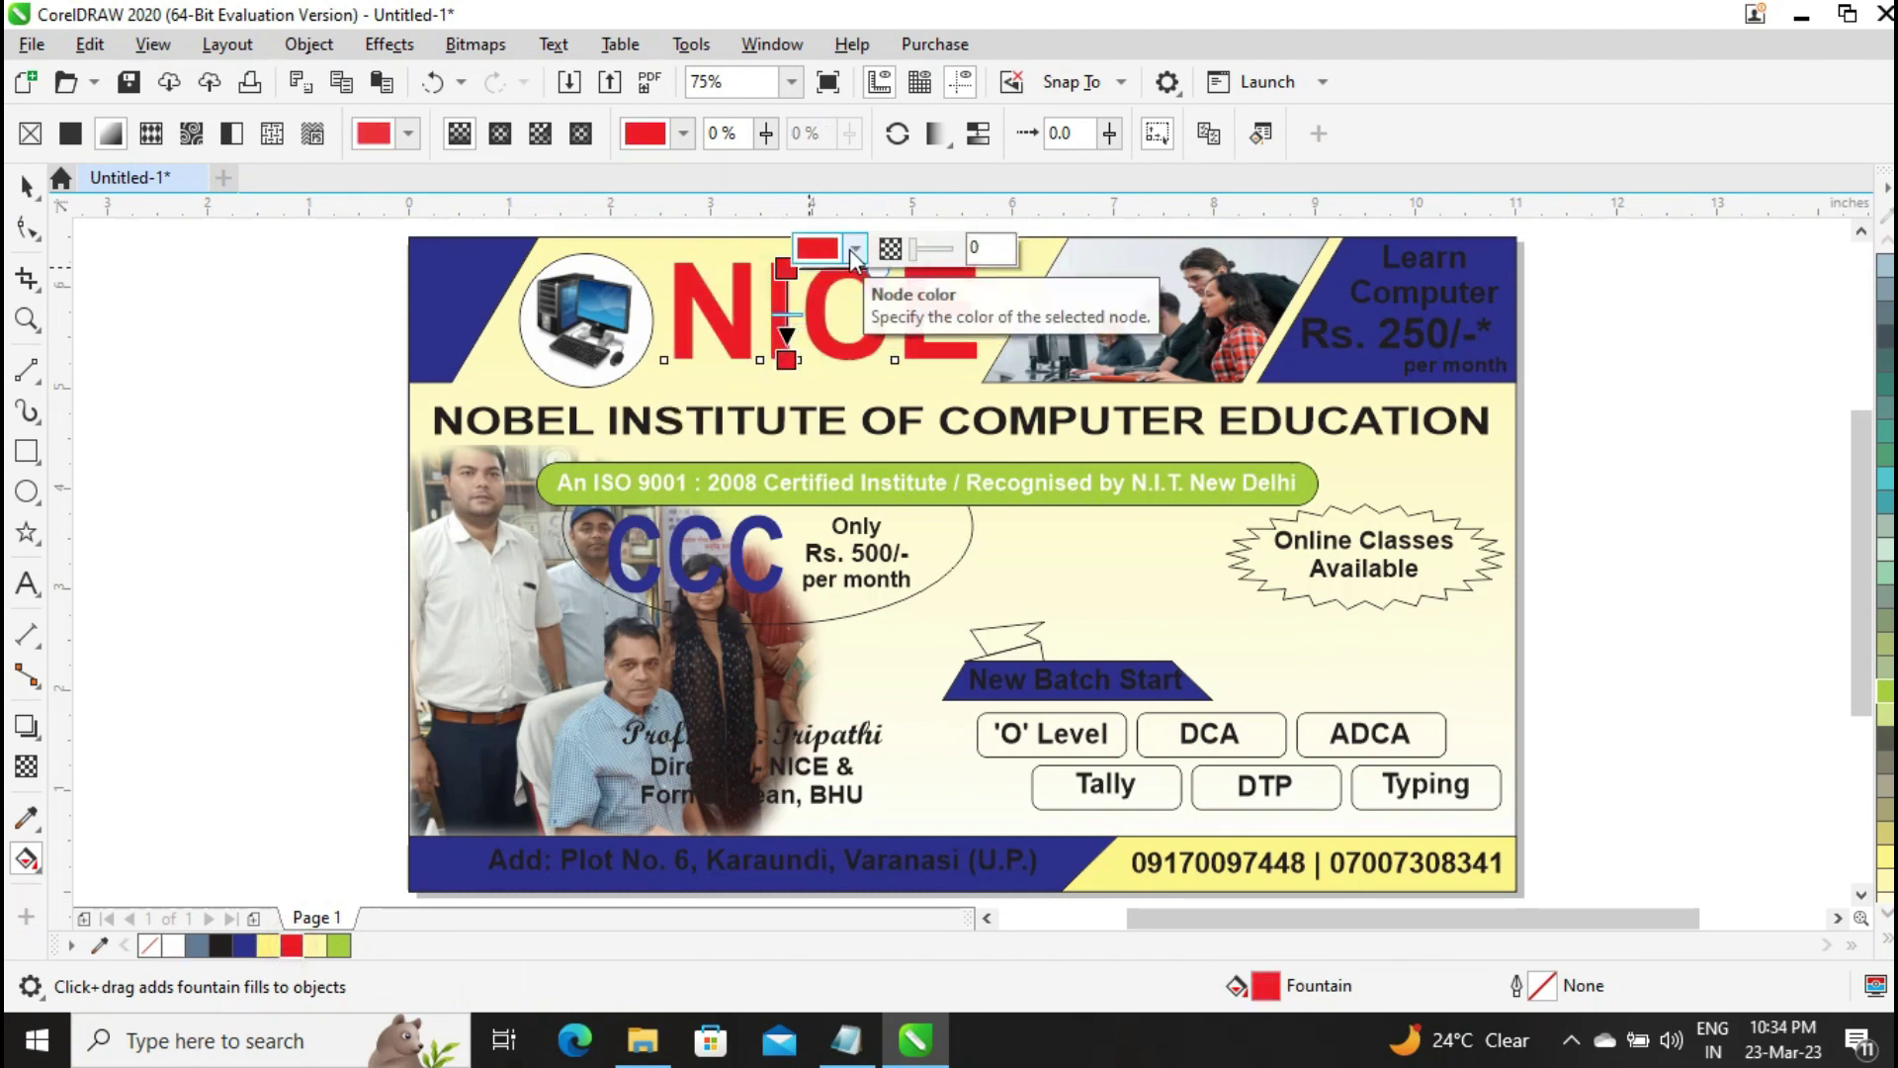
click(854, 248)
click(824, 305)
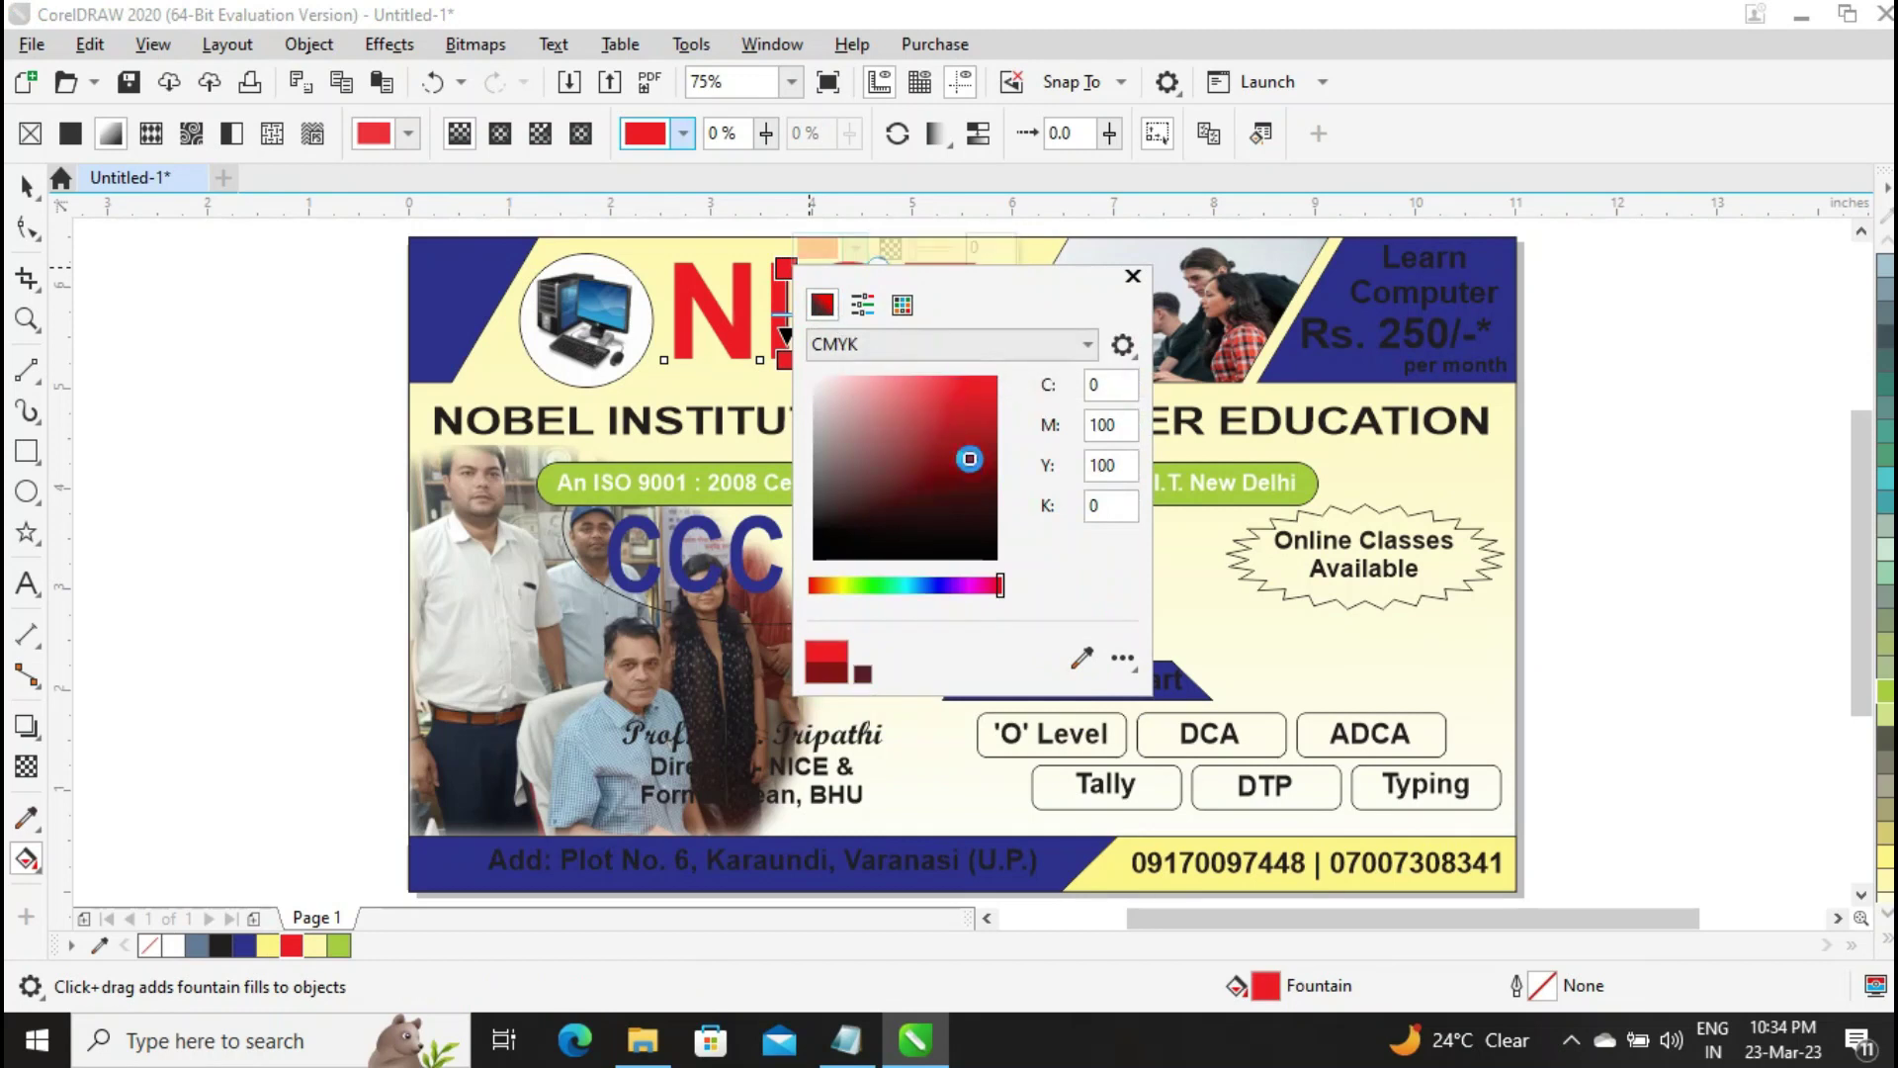
click(970, 459)
click(1133, 276)
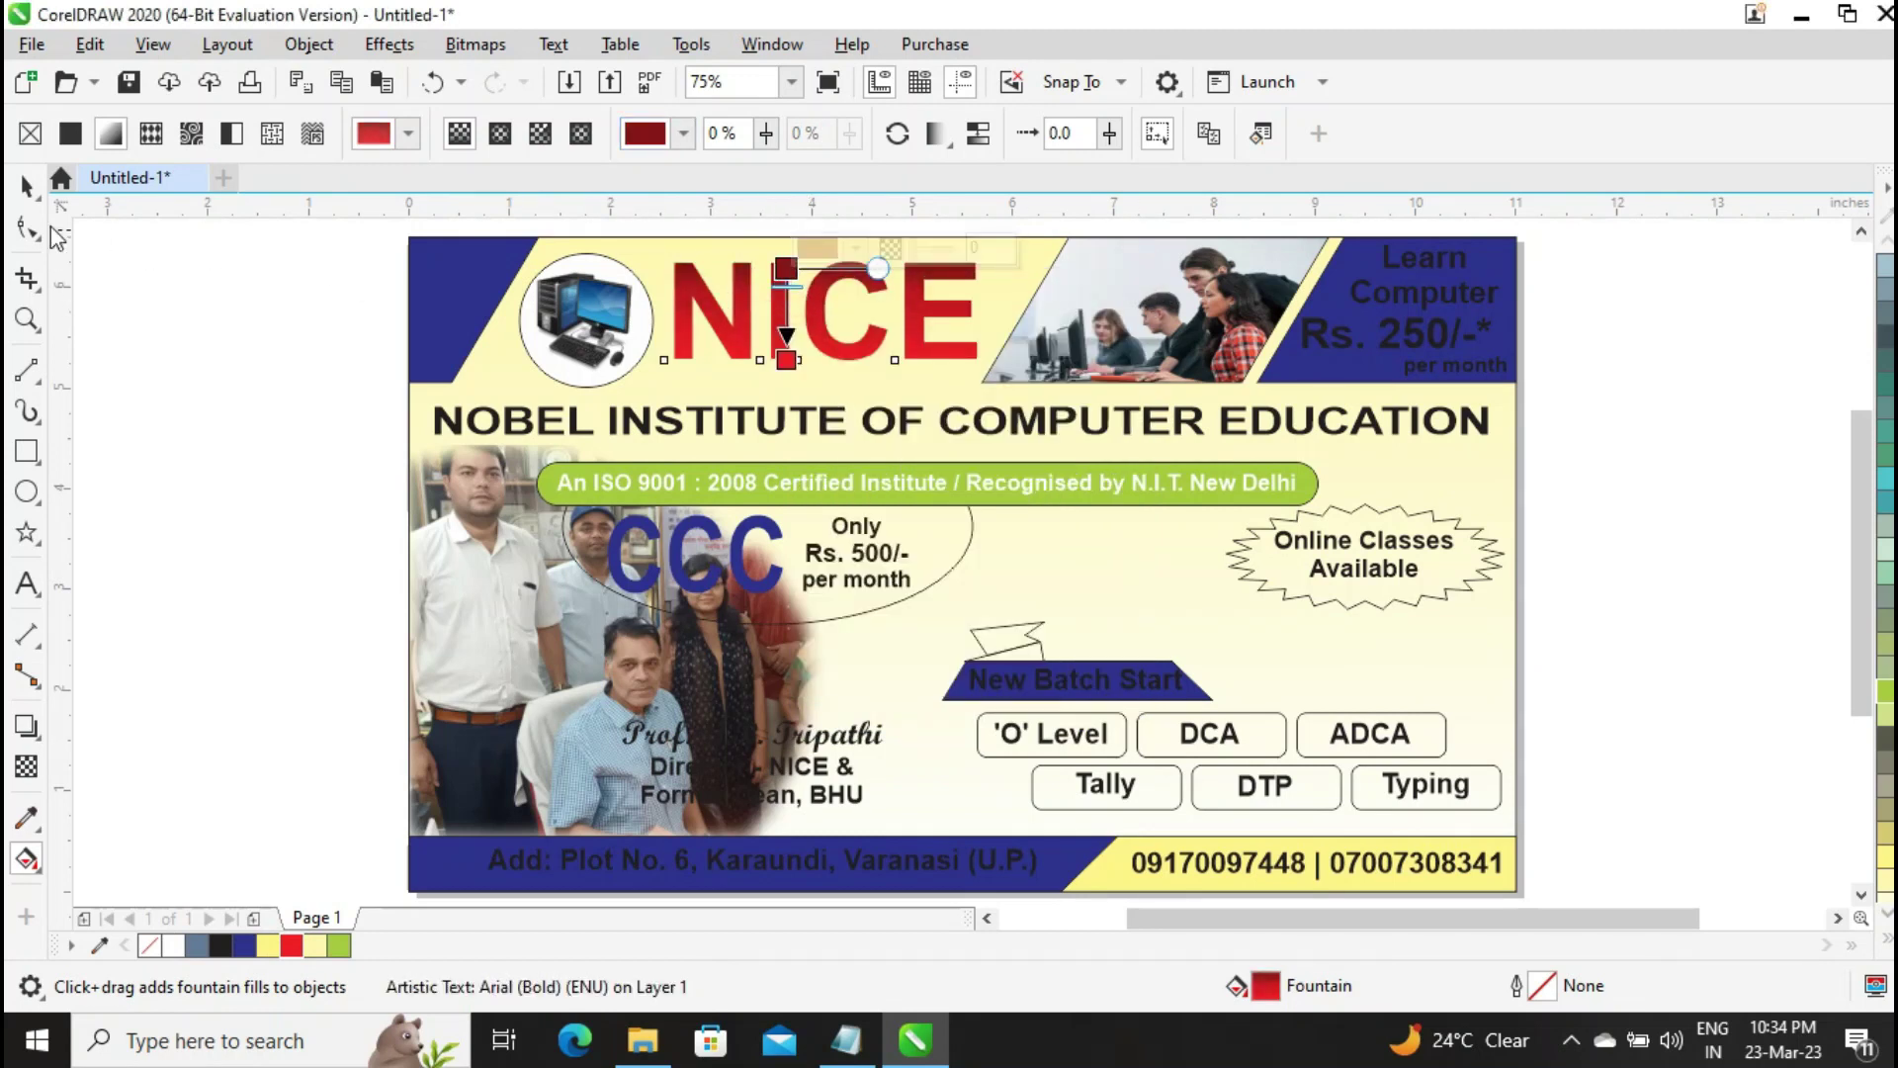
click(27, 185)
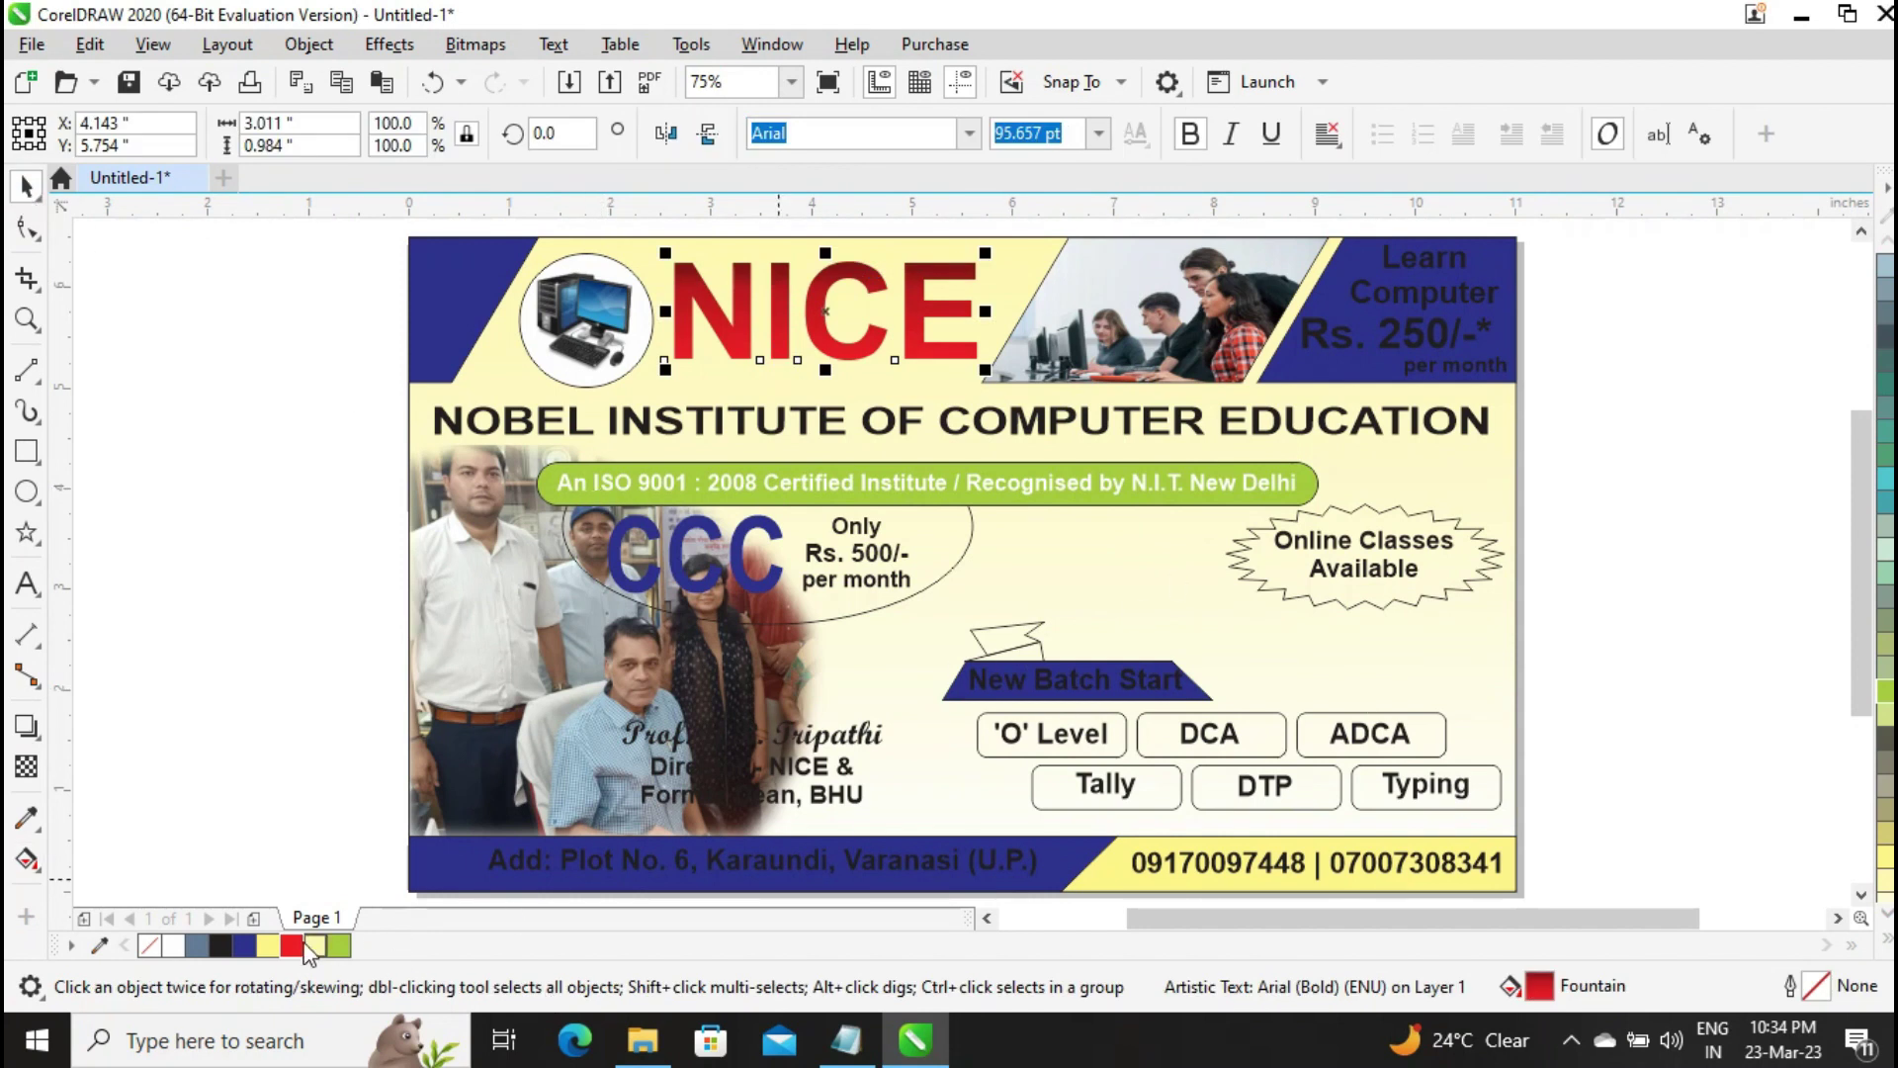
Give the "NICE" heading a white 4.0 pt outline placed behind the fill
right_click(173, 945)
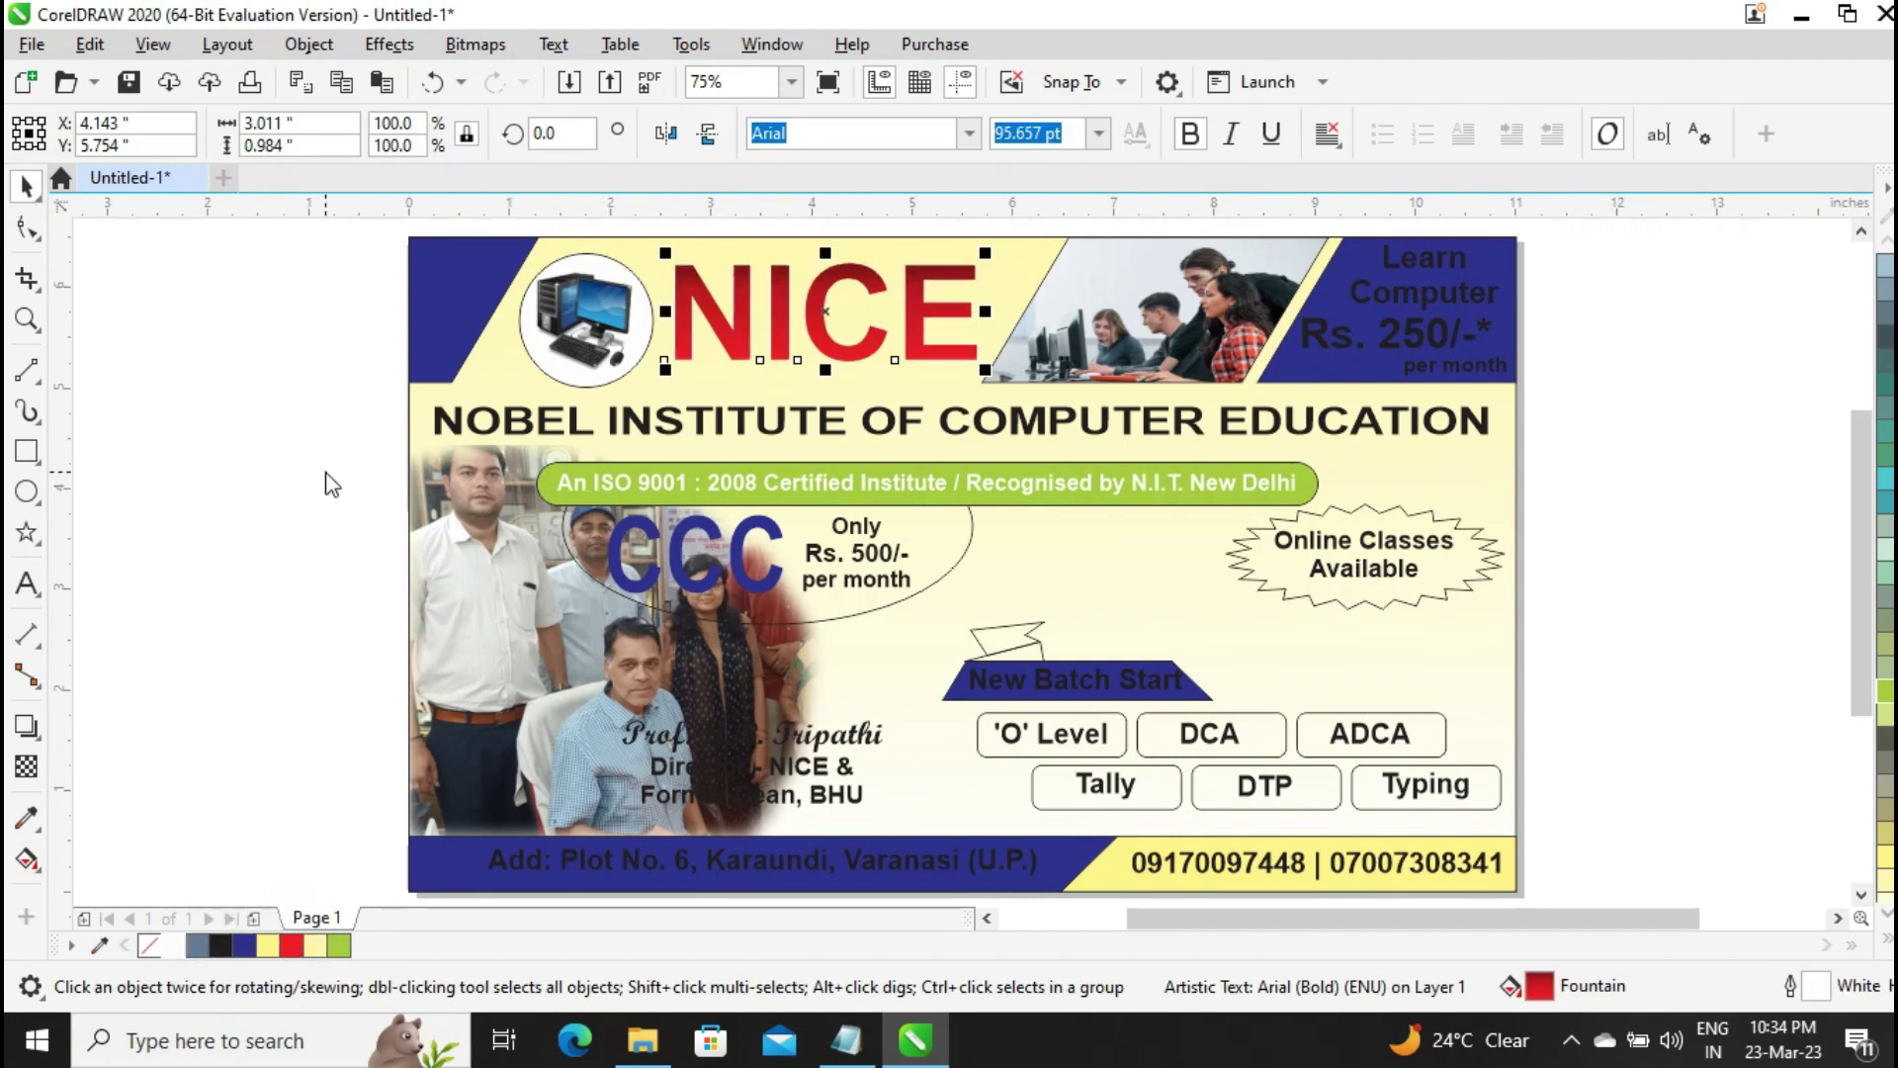
key(F12)
click(781, 412)
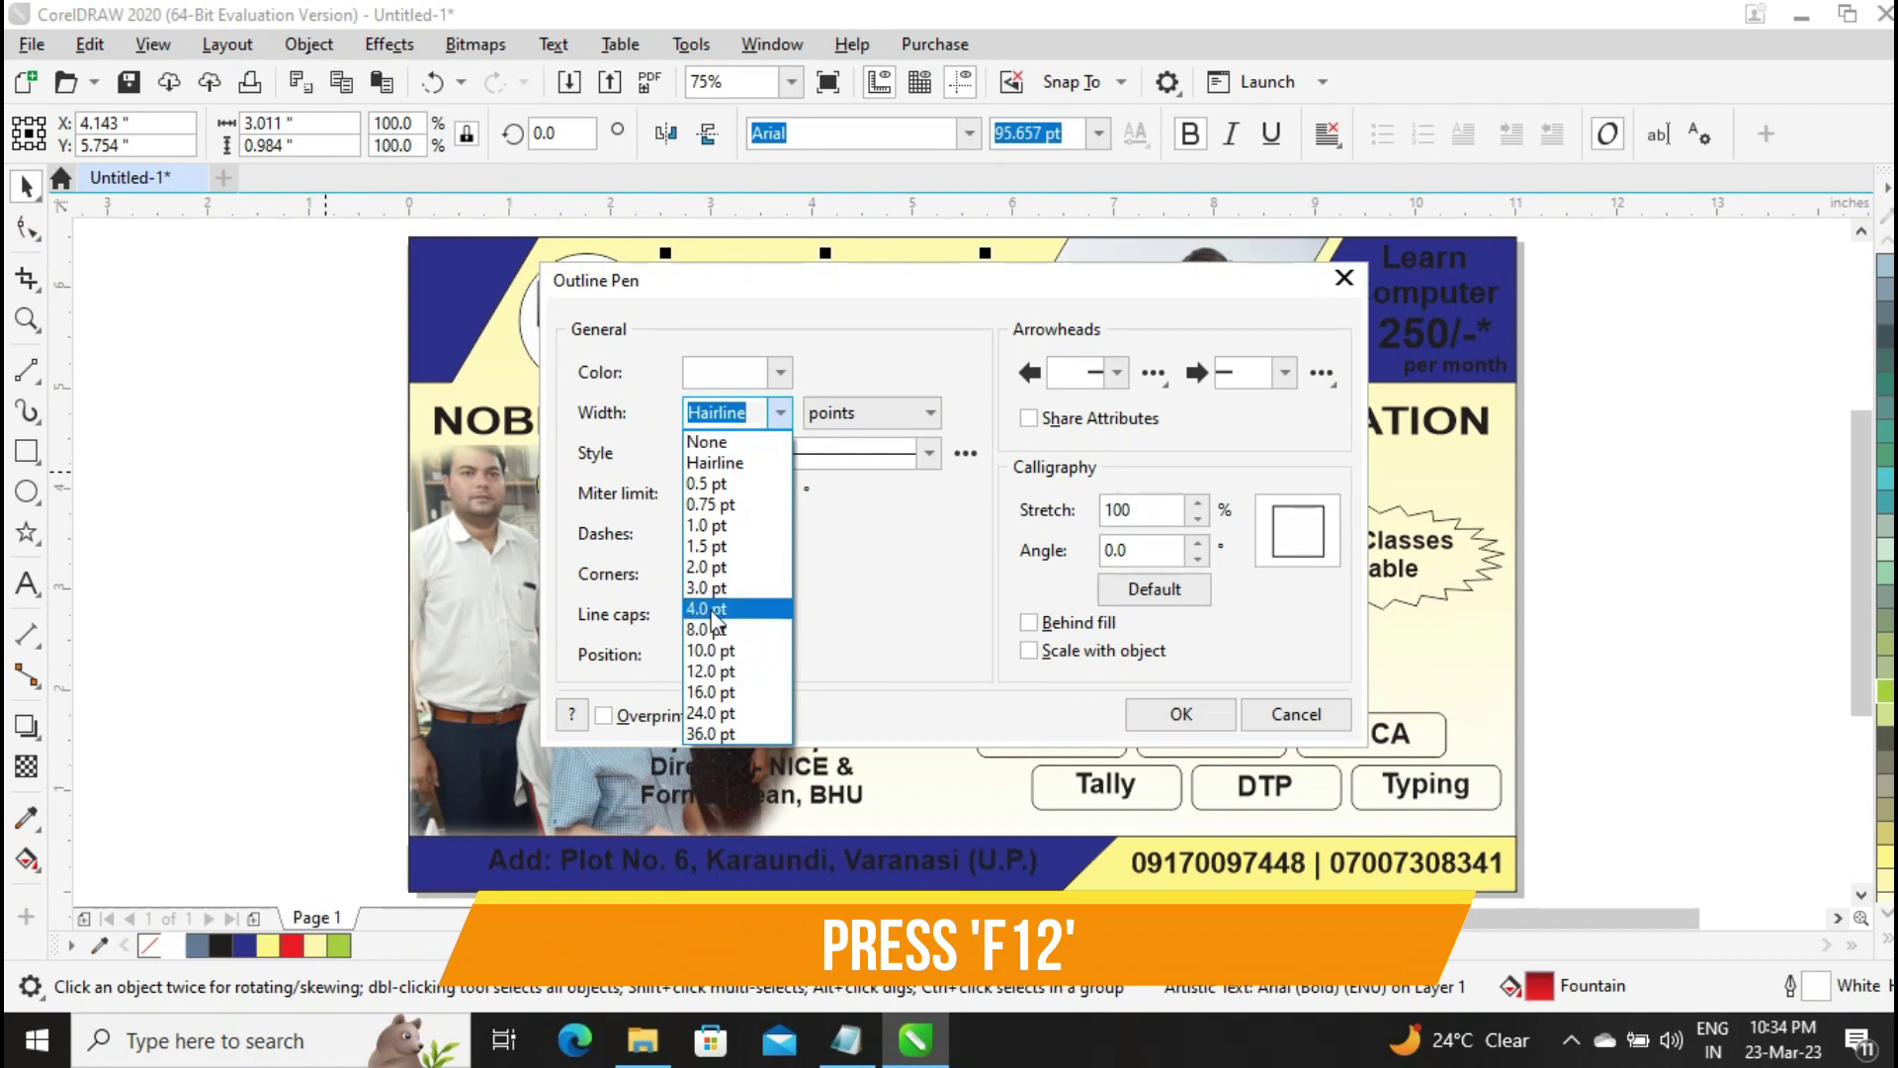
click(732, 615)
click(1029, 622)
click(1206, 714)
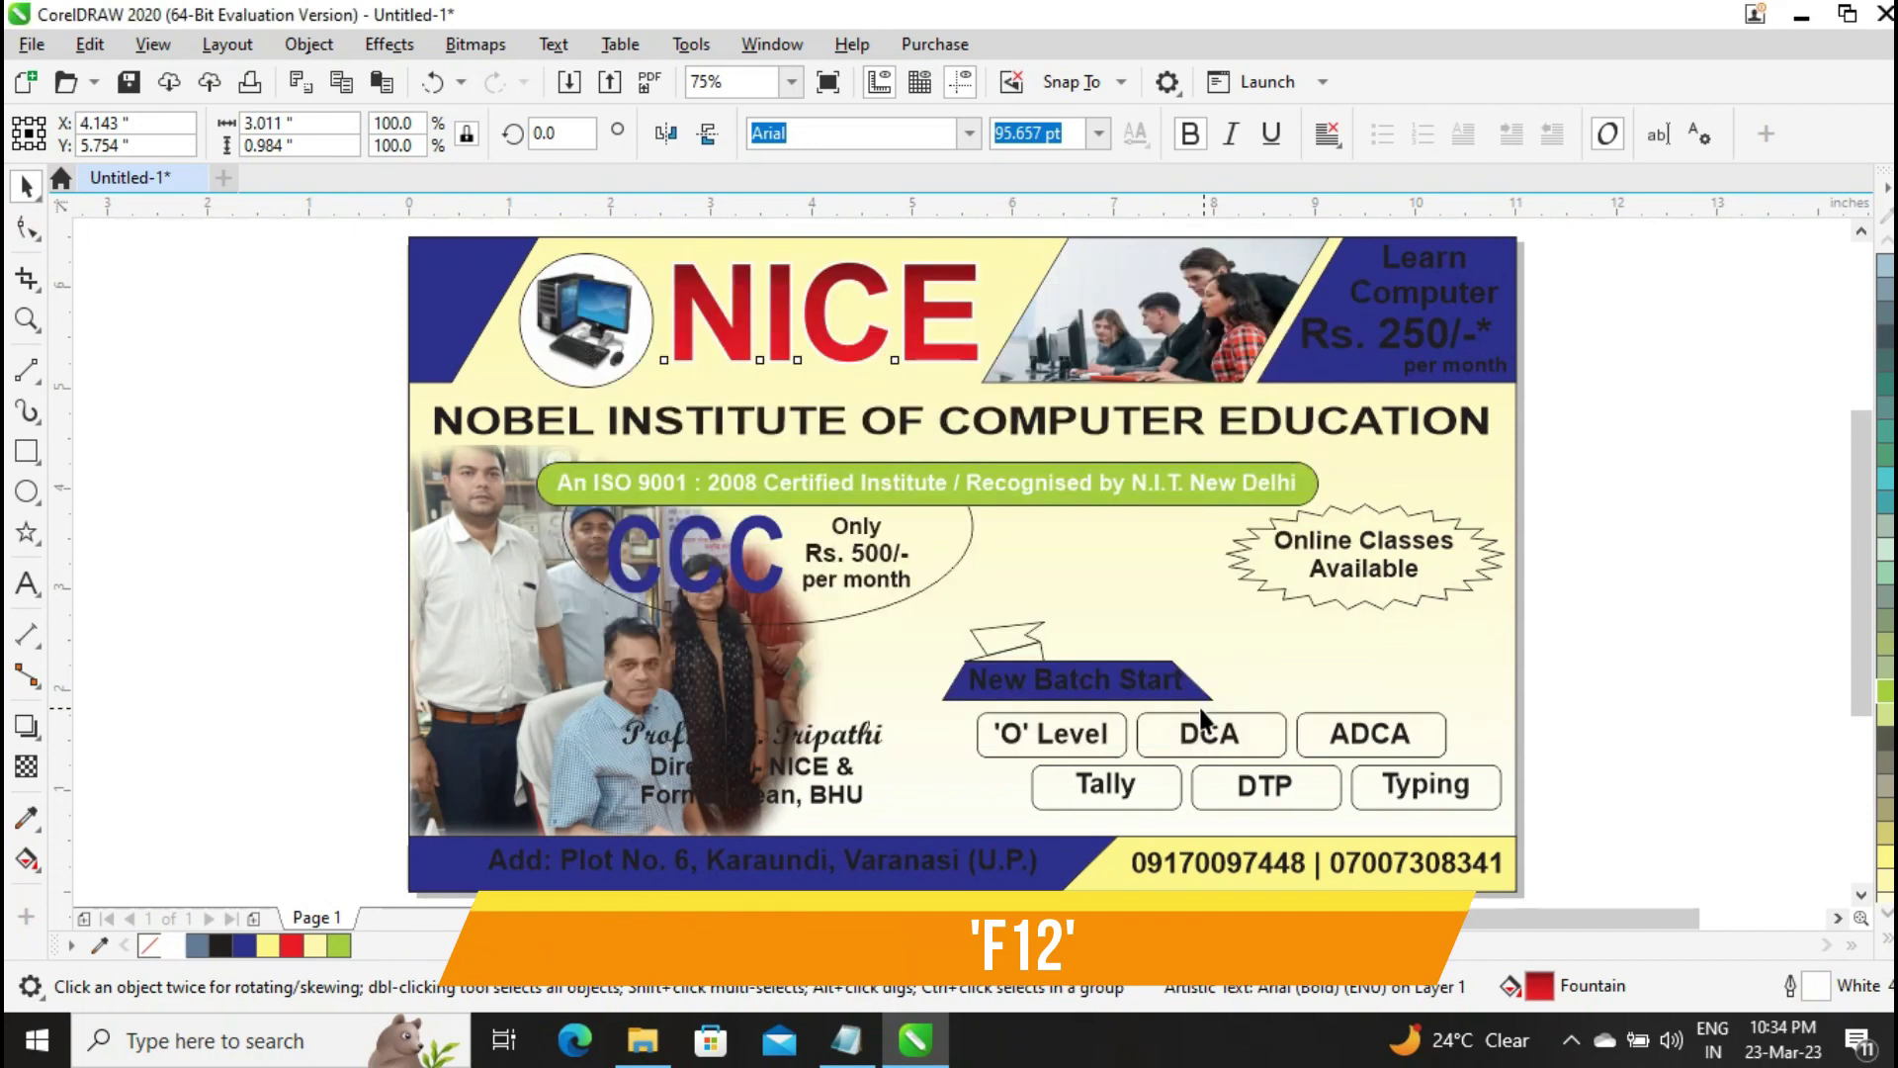
click(1699, 471)
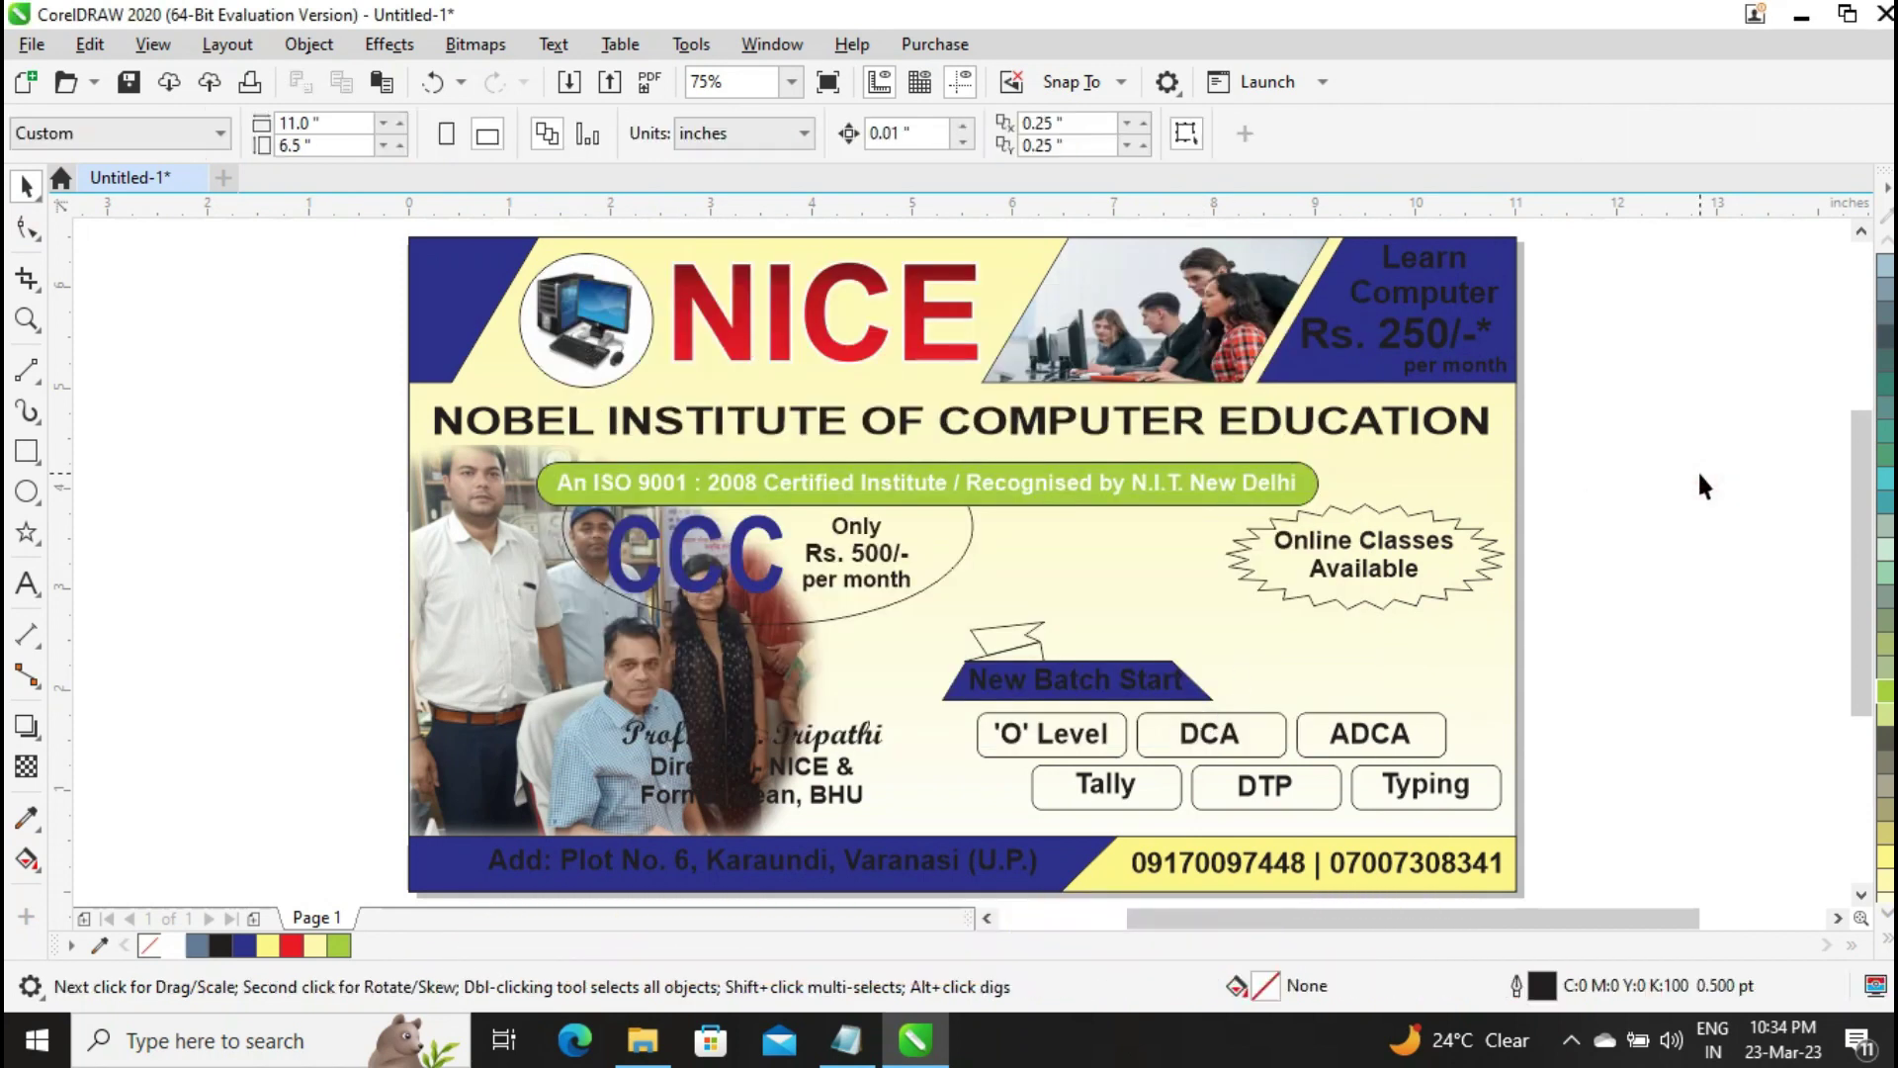
Delete the arc around the "CCC" text and draw an ellipse about 4.86 by 1.55 in over that area
click(860, 613)
click(859, 623)
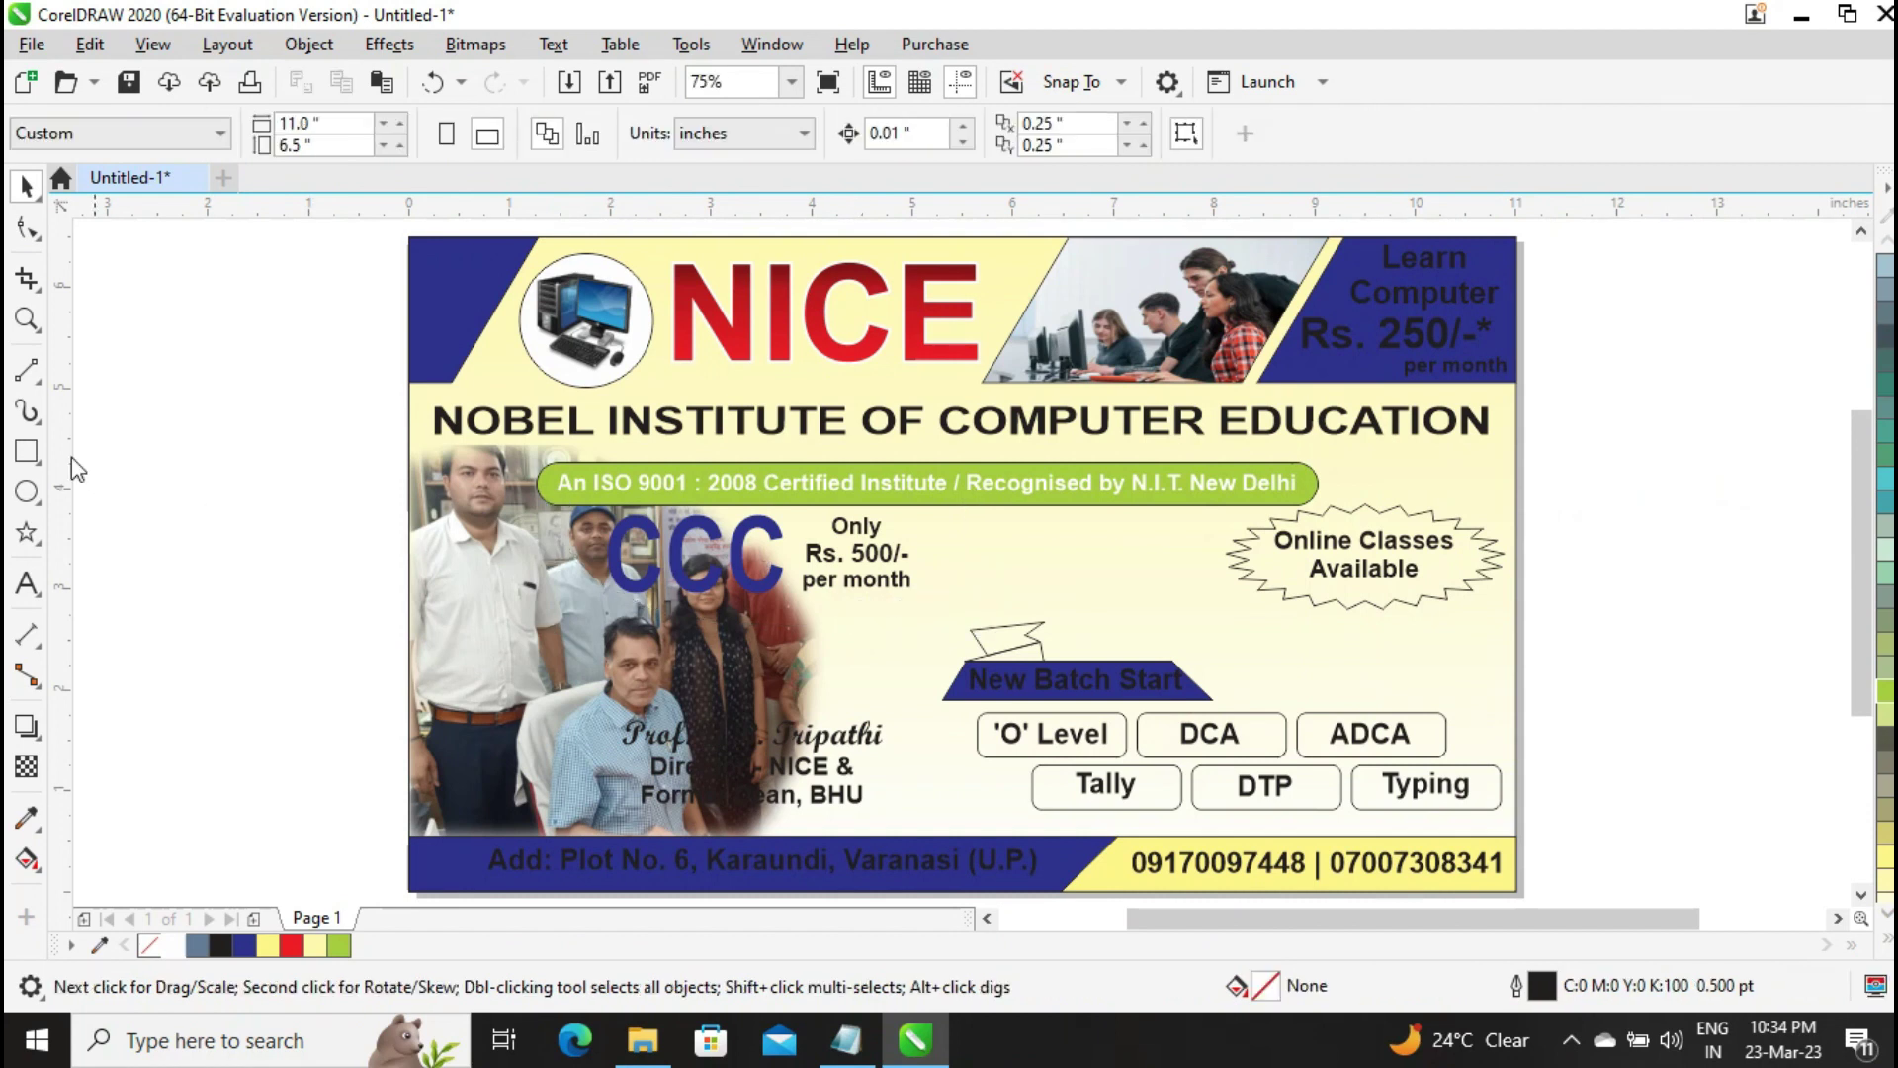
click(25, 491)
drag(580, 506, 1077, 668)
click(26, 185)
Move the ellipse up across the green certification bar and resize it to about 3.94 by 2.11 in
drag(823, 586, 826, 507)
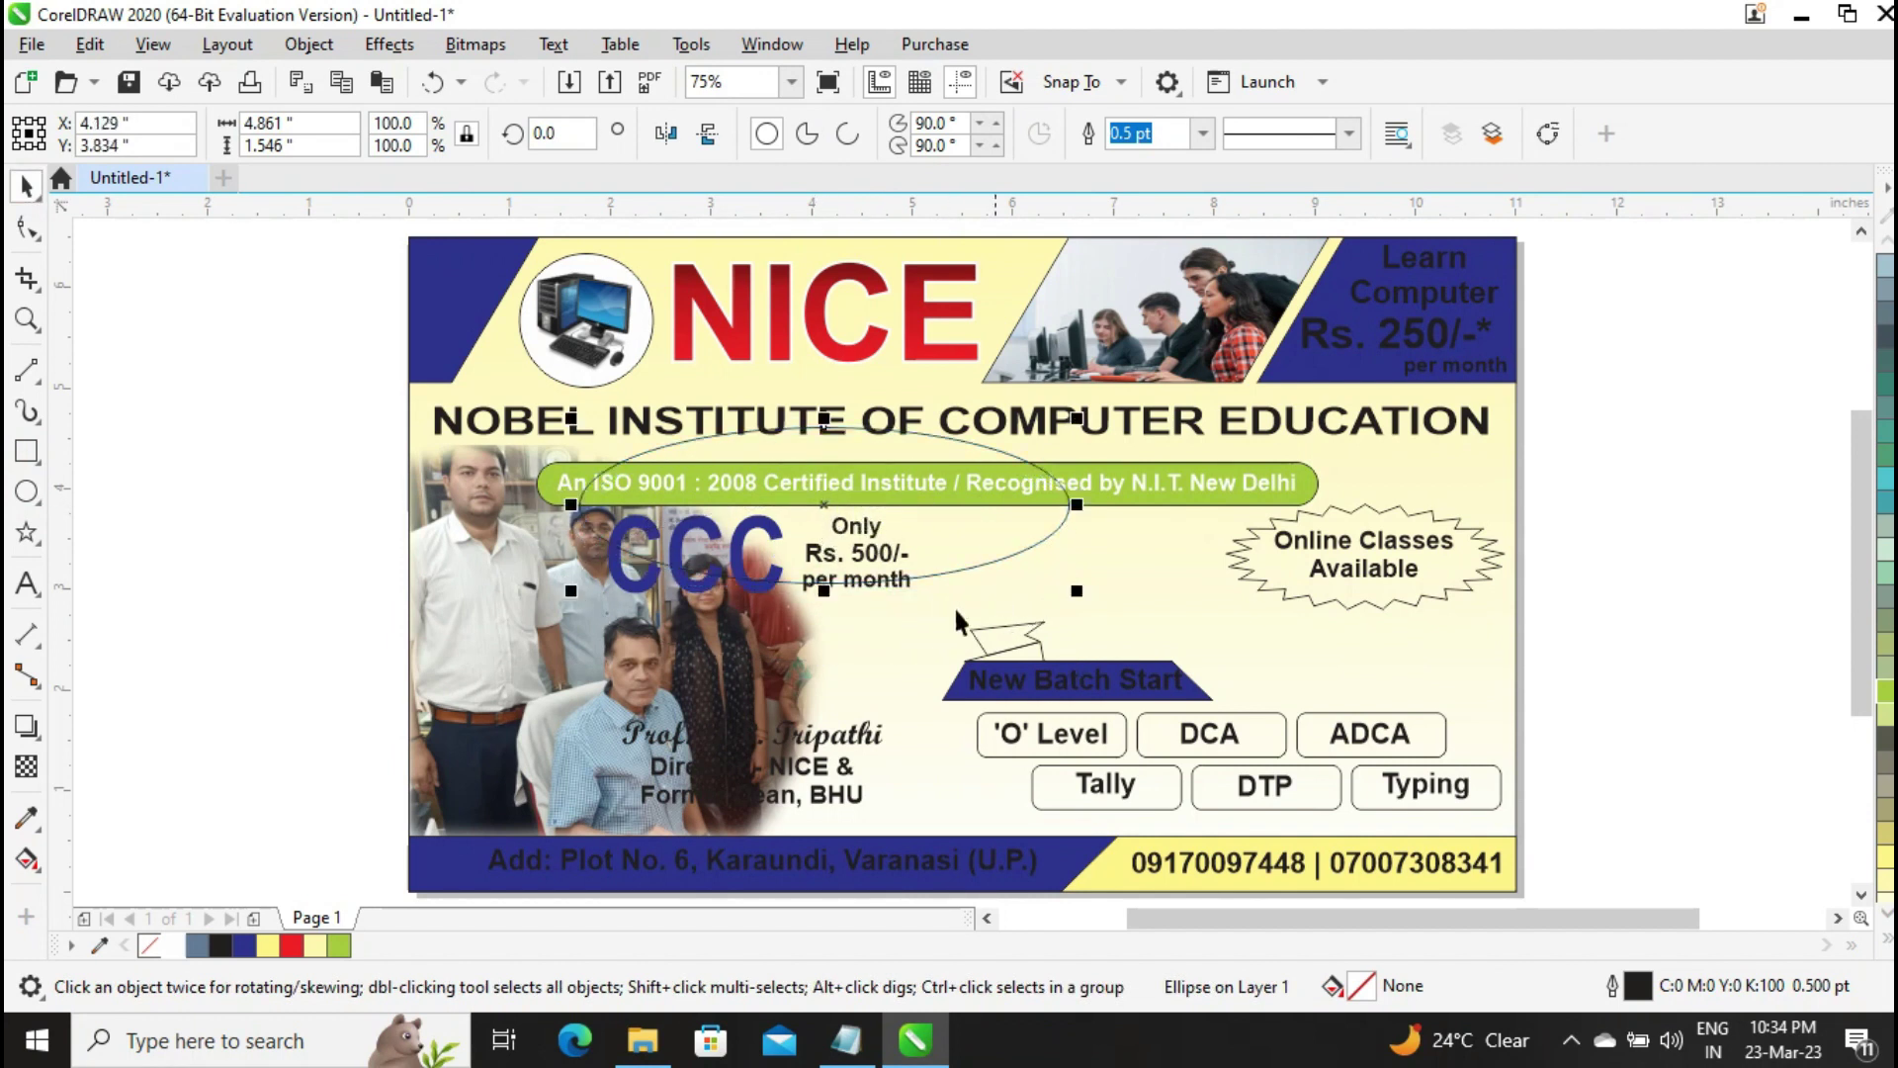
drag(824, 590, 823, 646)
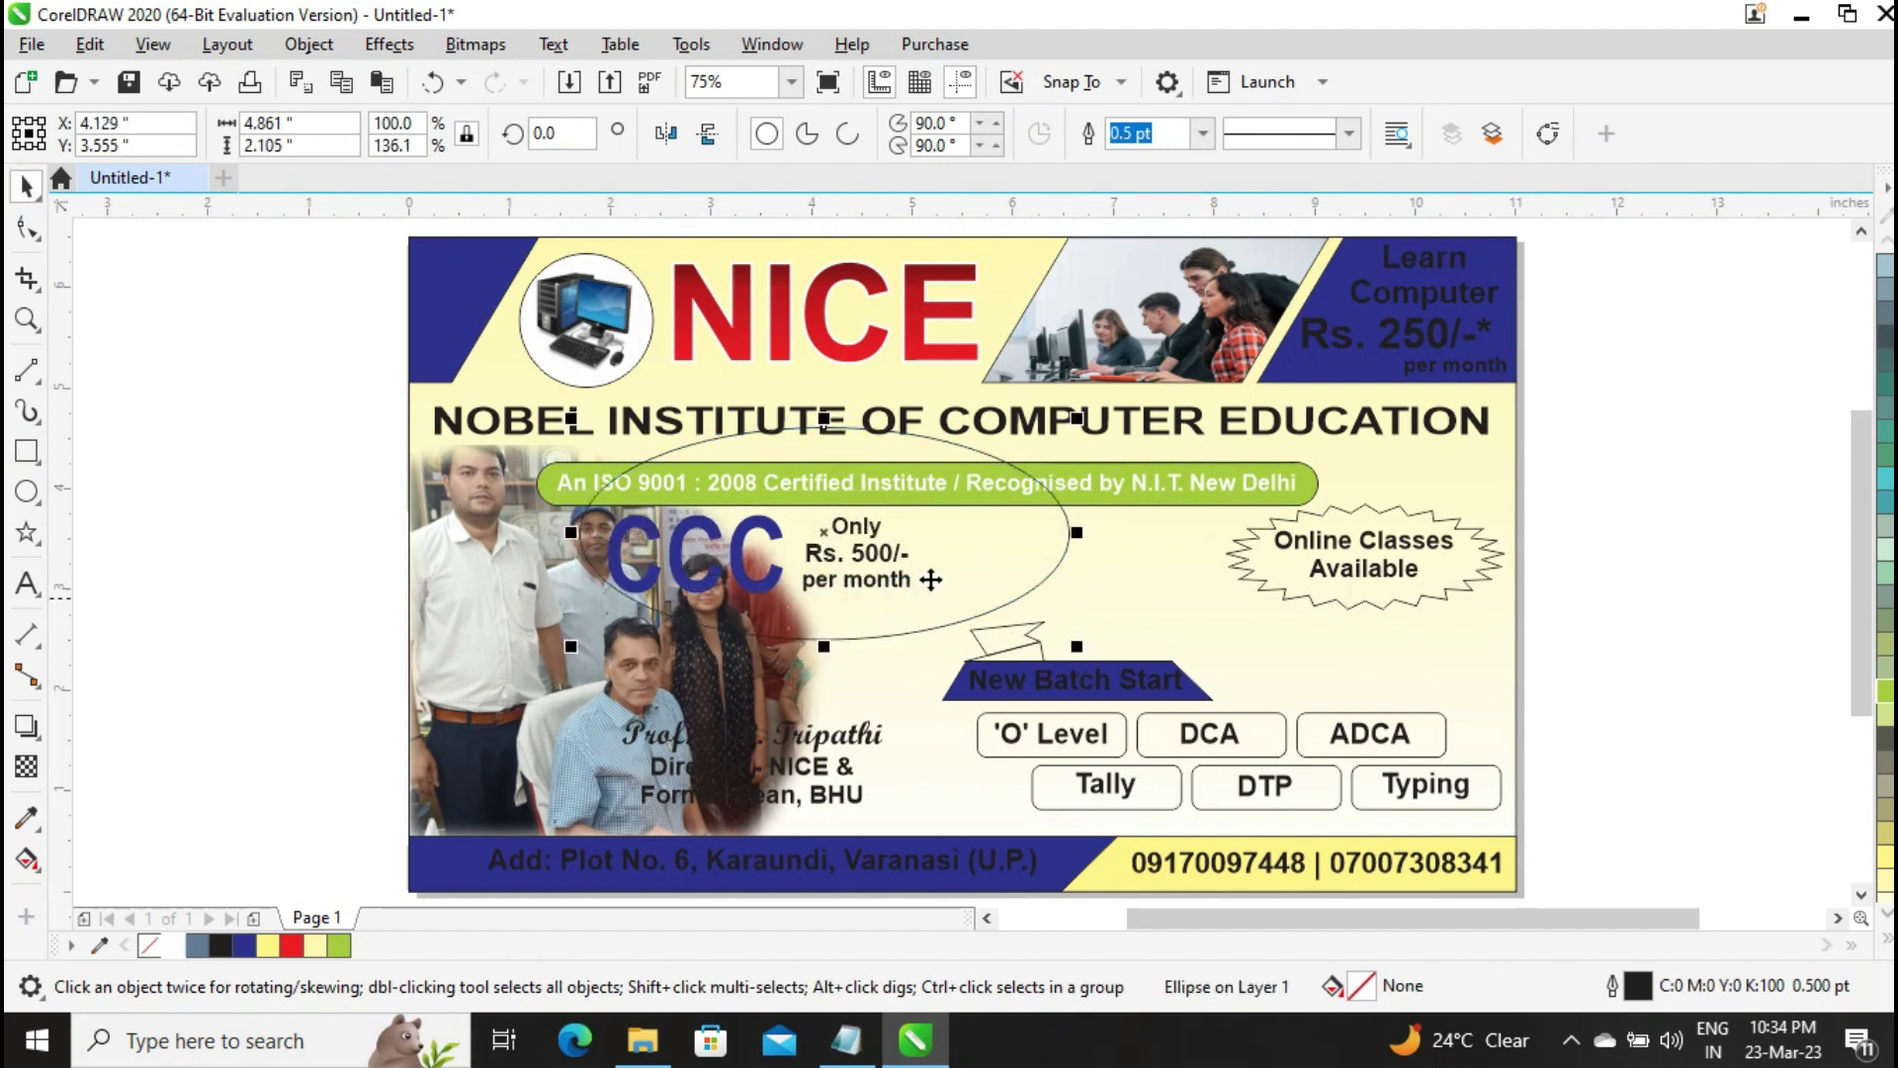
drag(1082, 532, 977, 532)
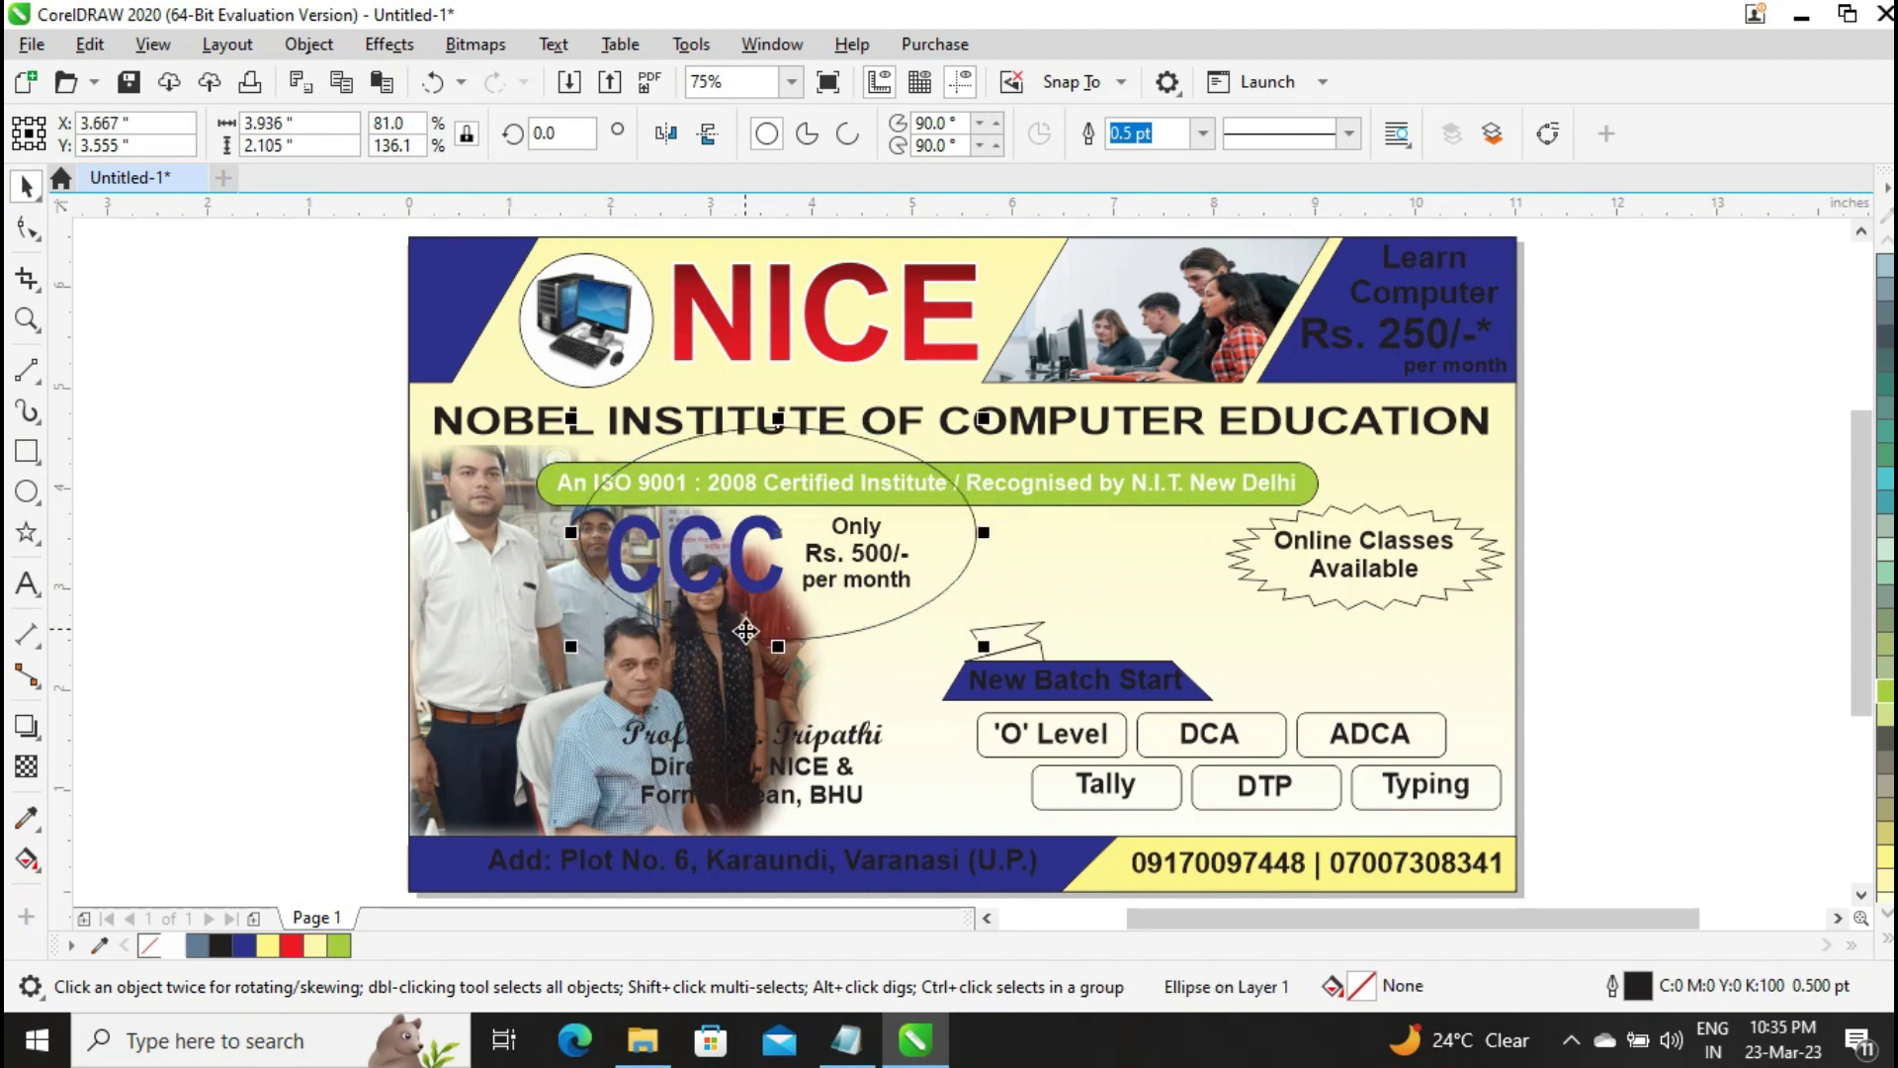
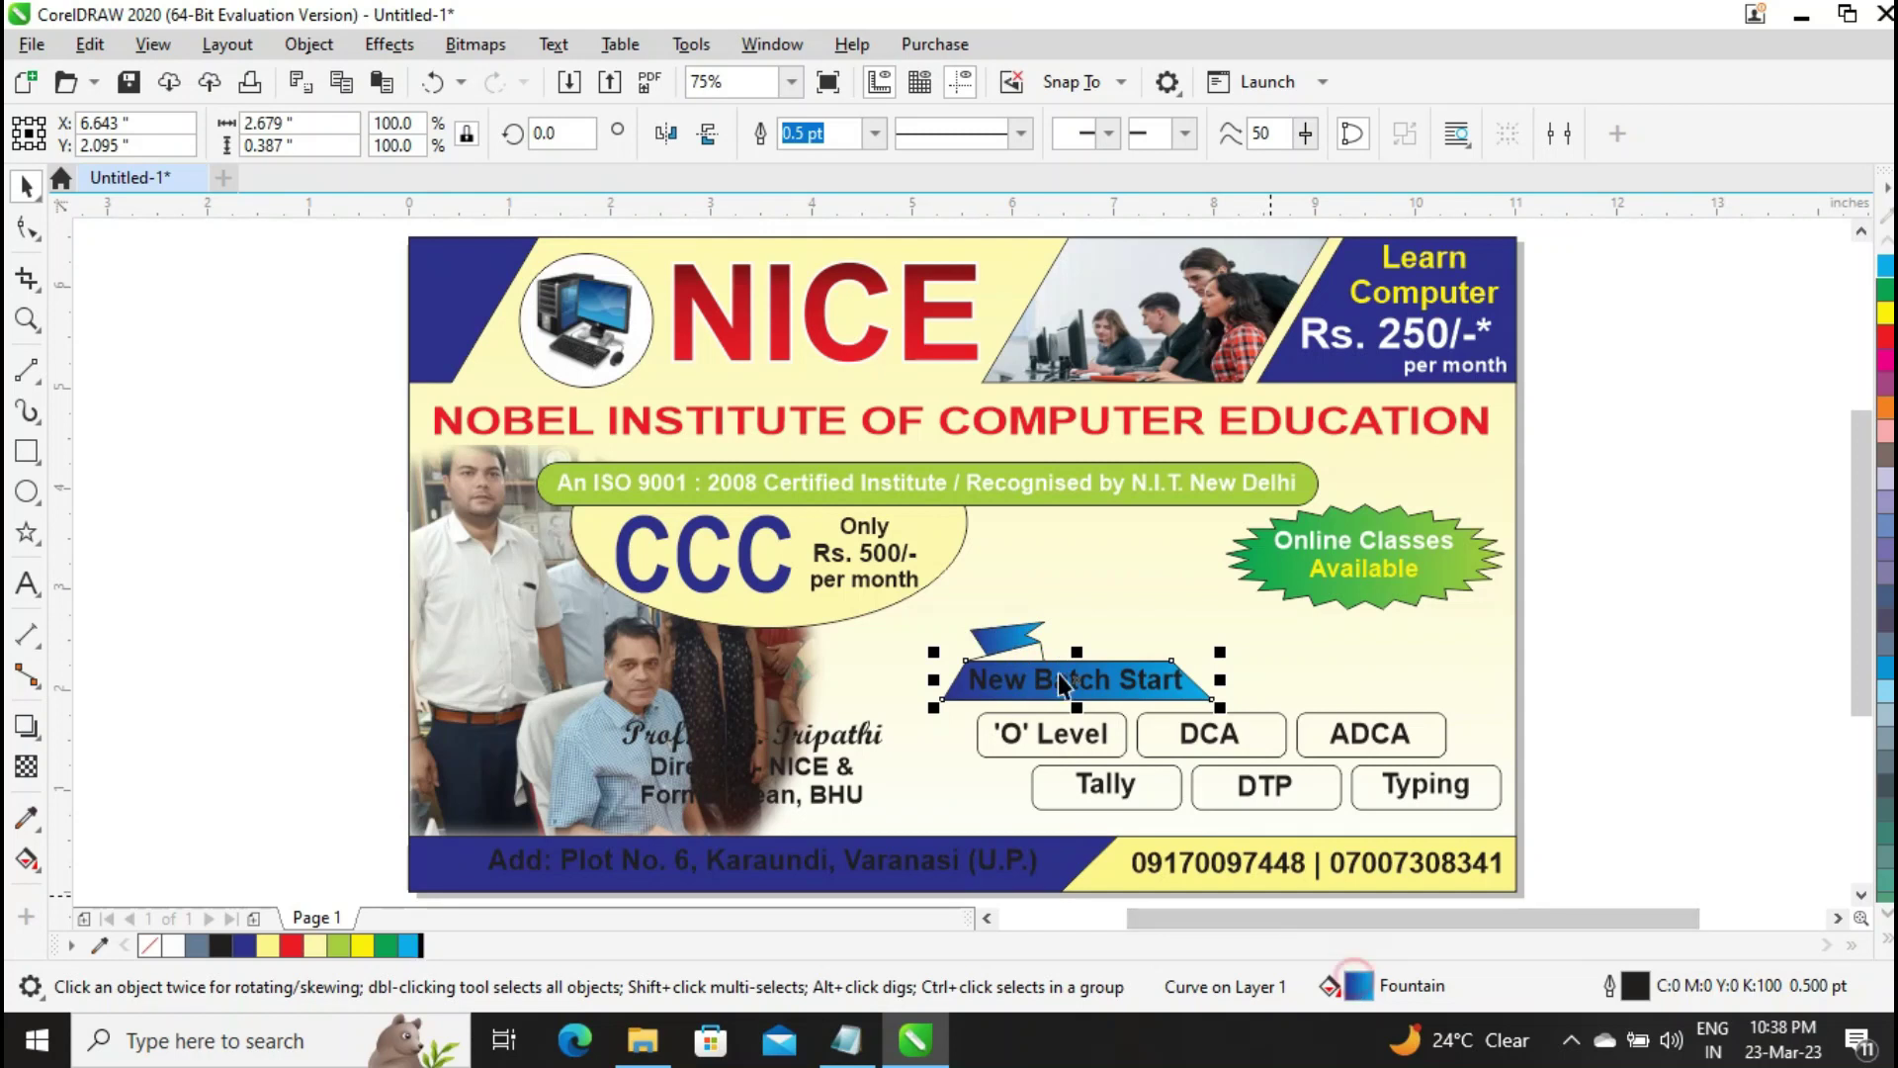
Colour only the director's name line in the caption over the group photo red
click(247, 405)
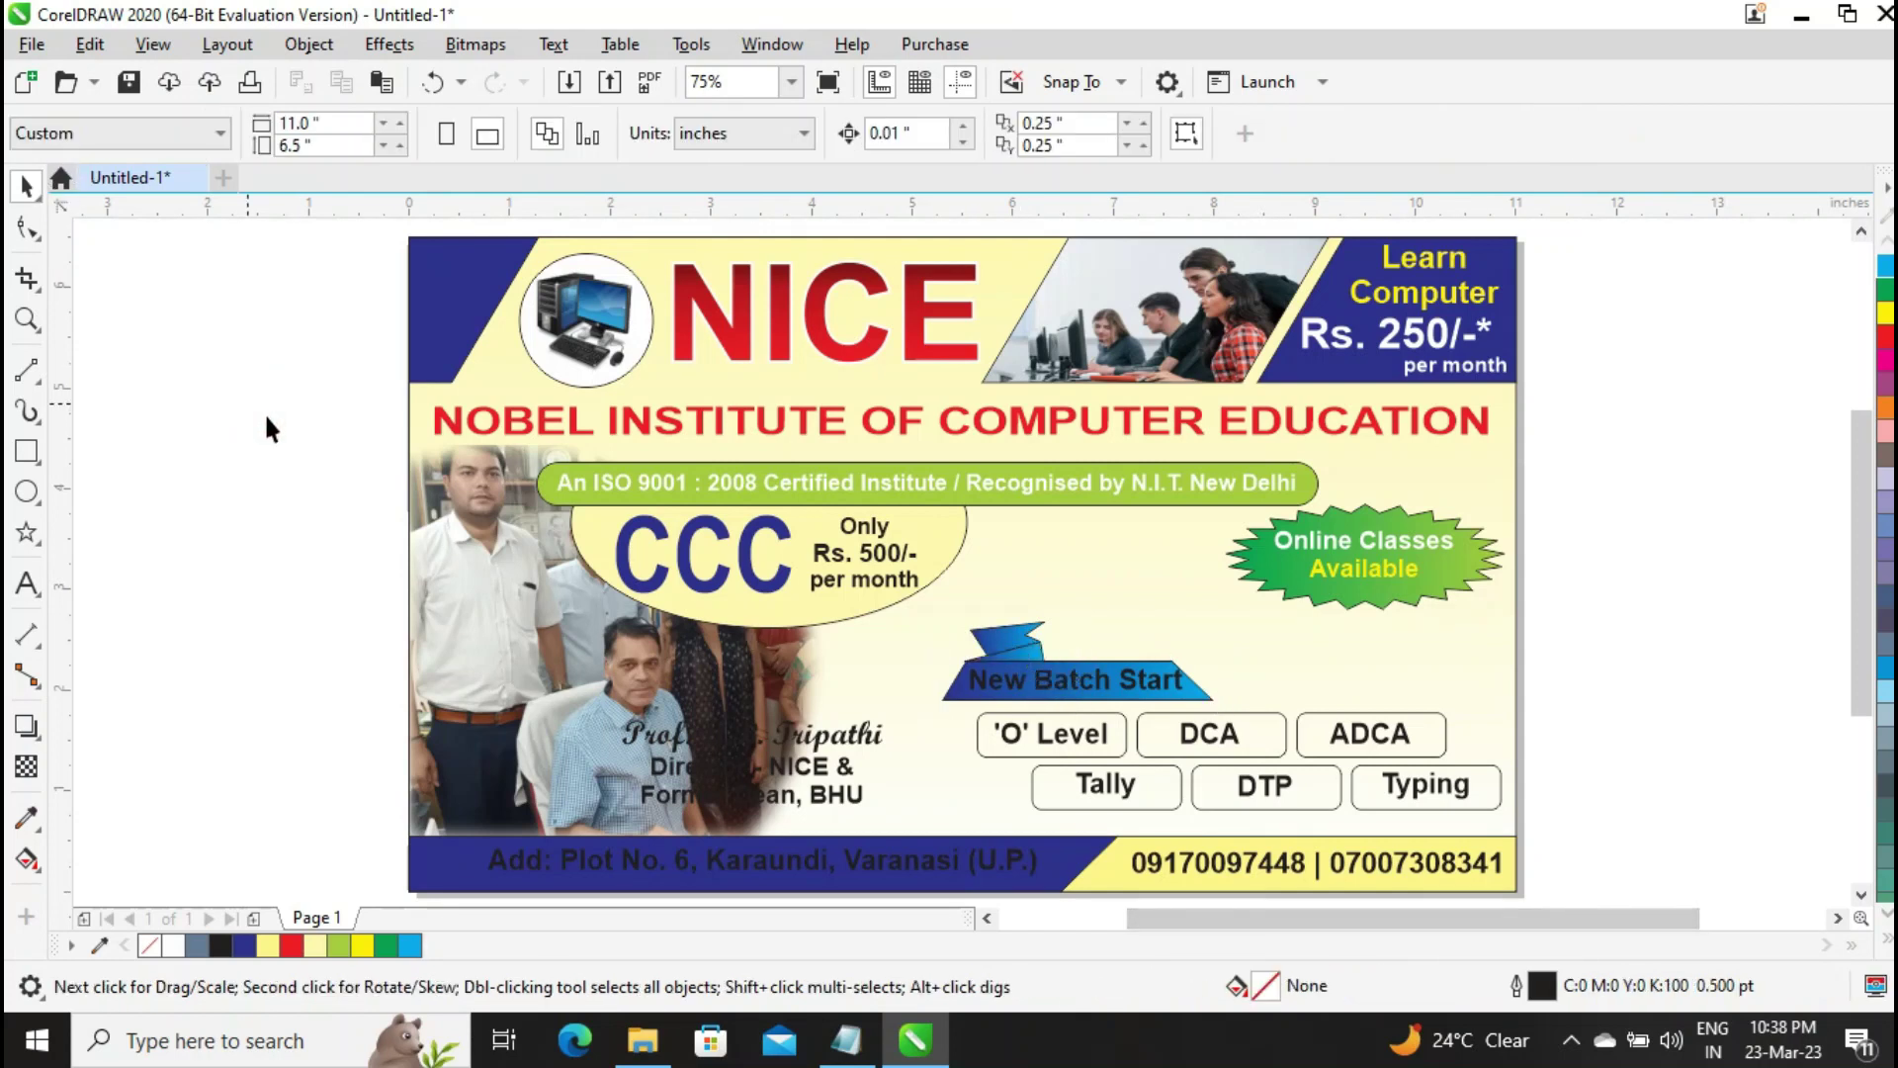
click(670, 741)
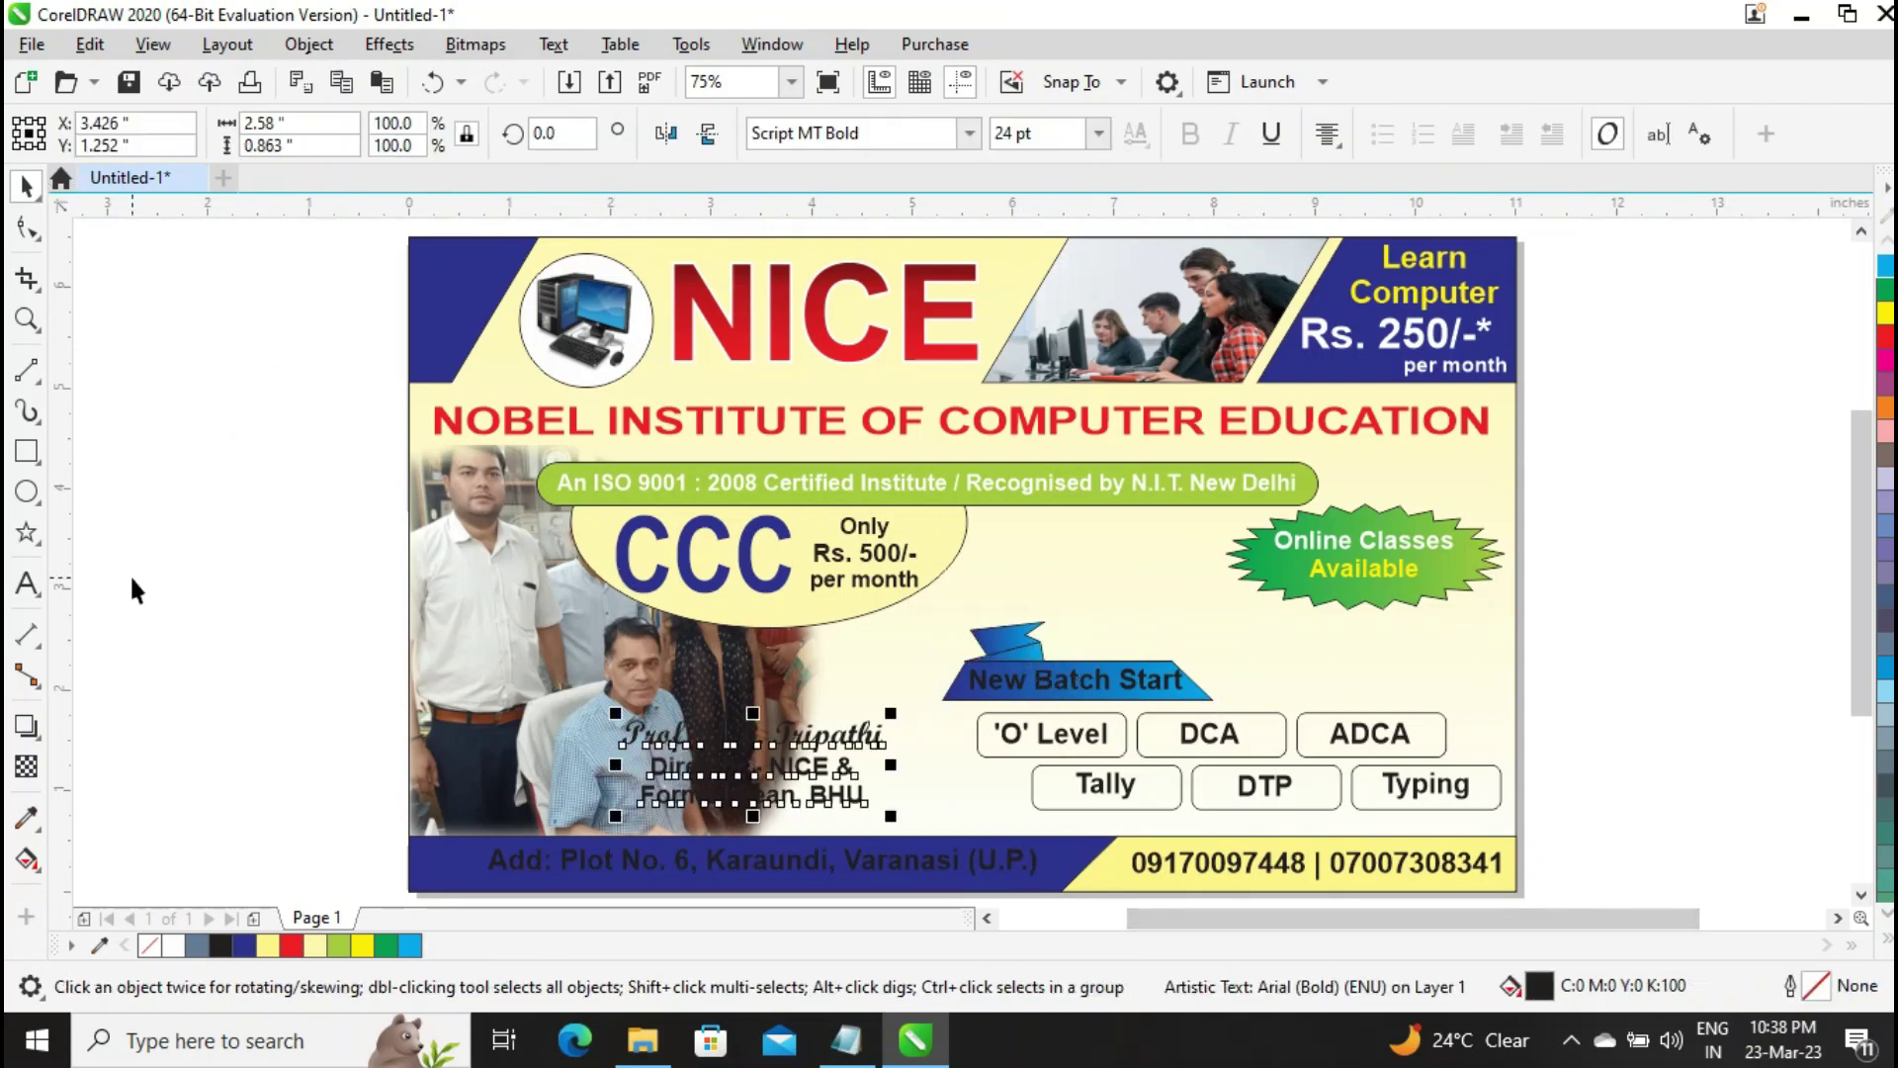
click(27, 585)
key(ctrl+a)
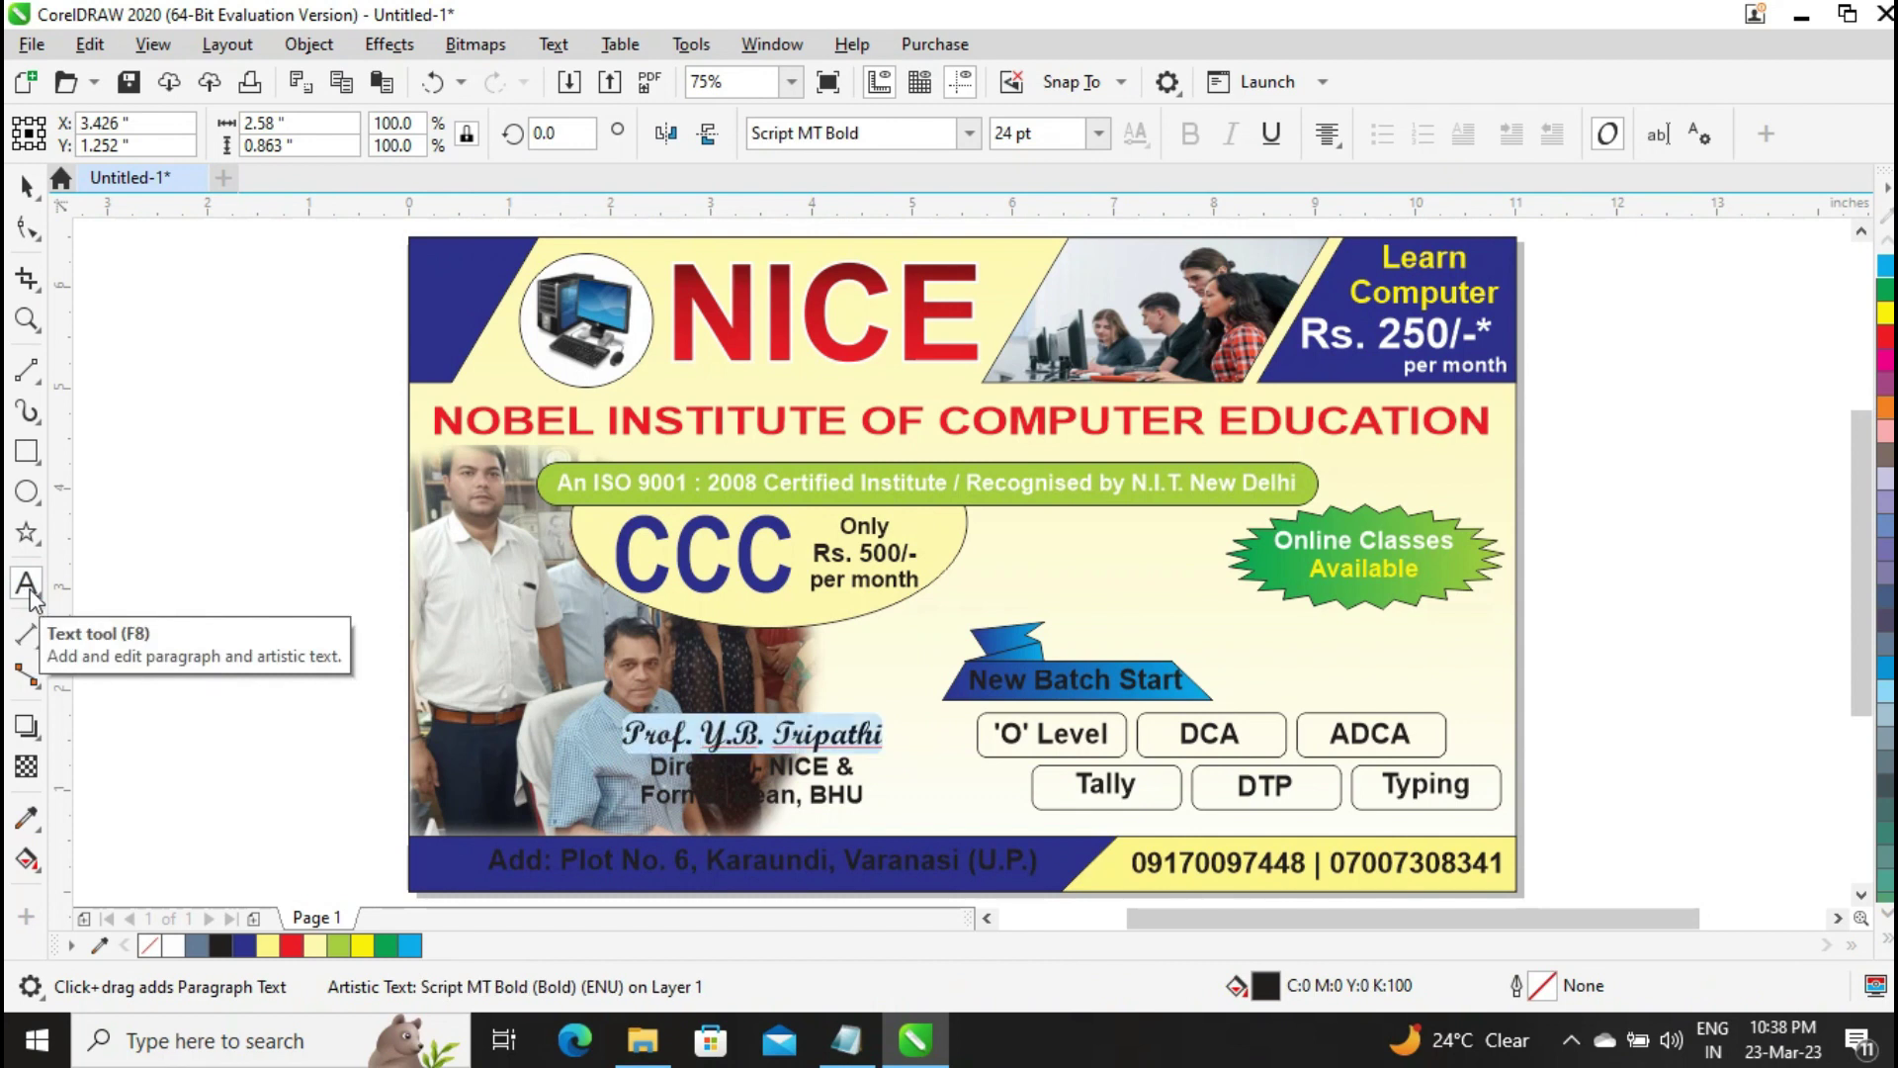
click(296, 947)
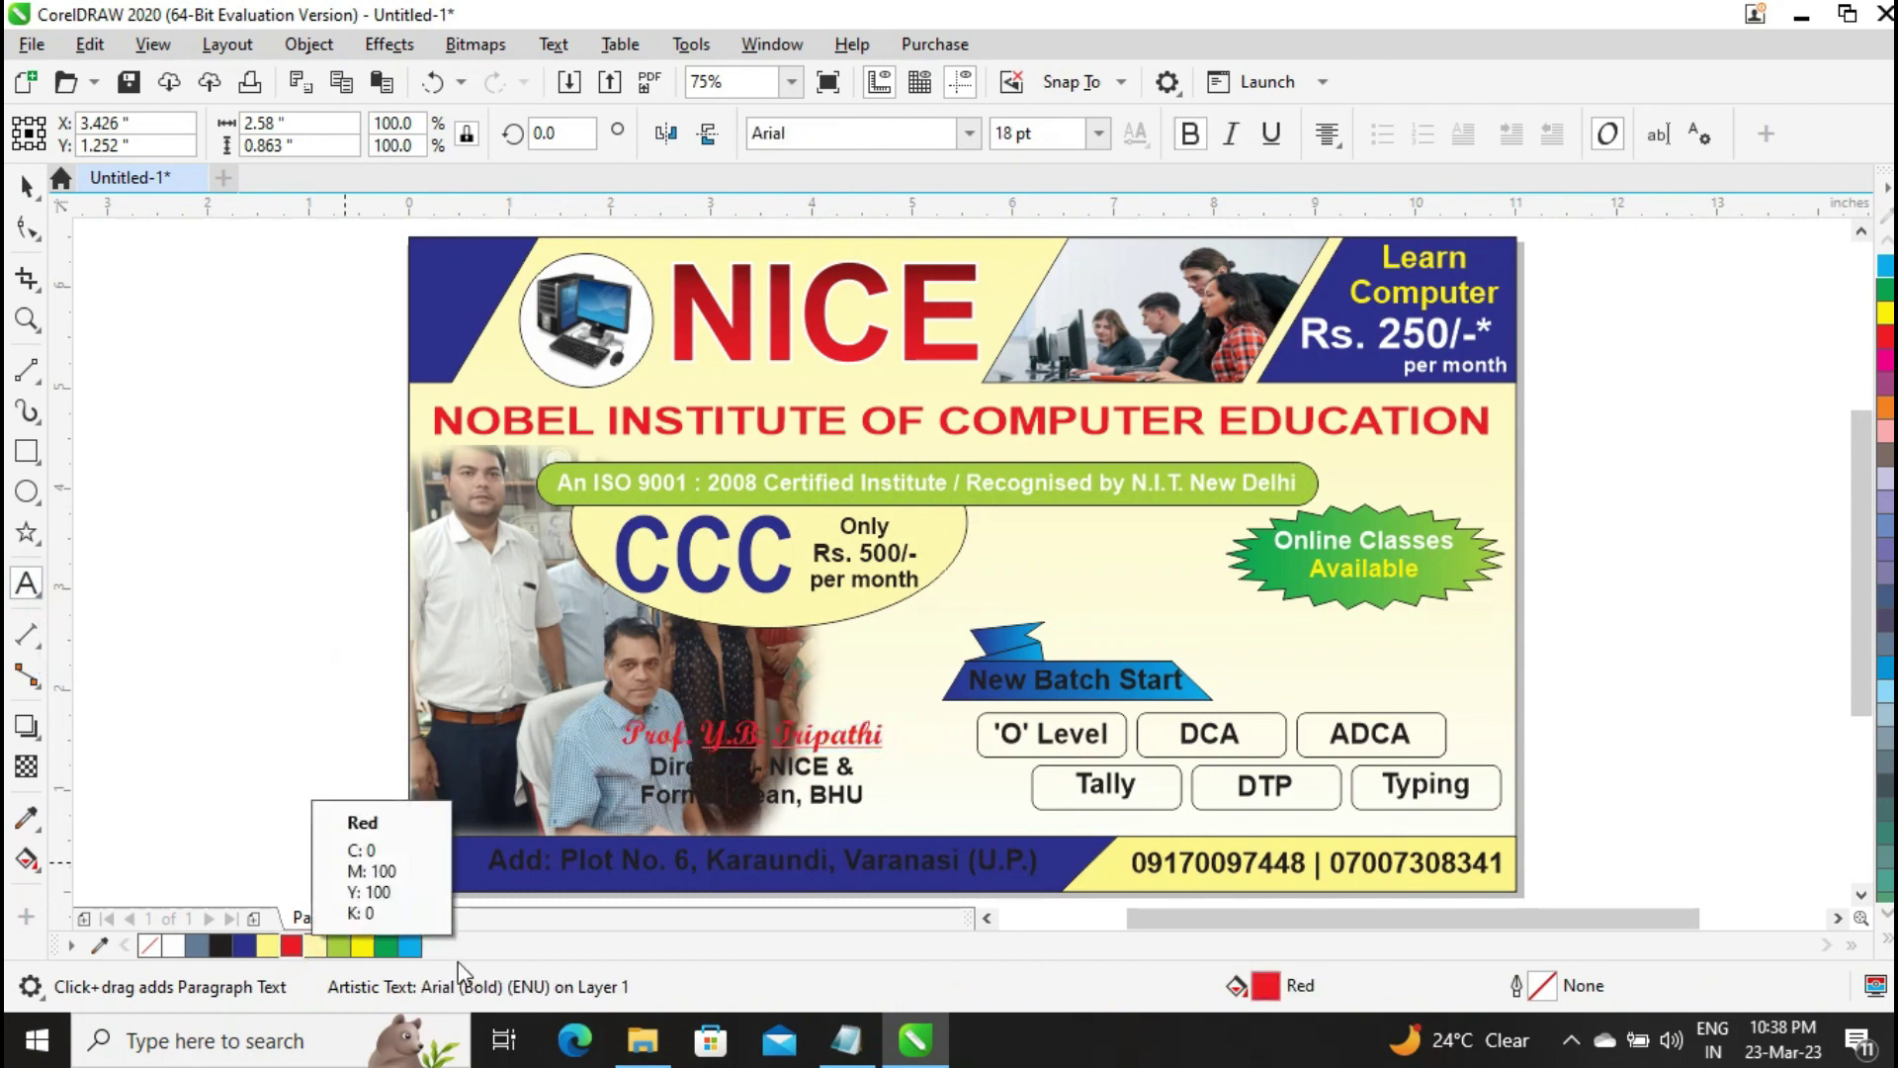
Colour the "Director - NICE &" line of the photo caption Chartreuse
click(695, 862)
click(652, 764)
key(ctrl+shift+Right)
key(ctrl+shift+Right)
key(ctrl+shift+Right)
key(ctrl+shift+Right)
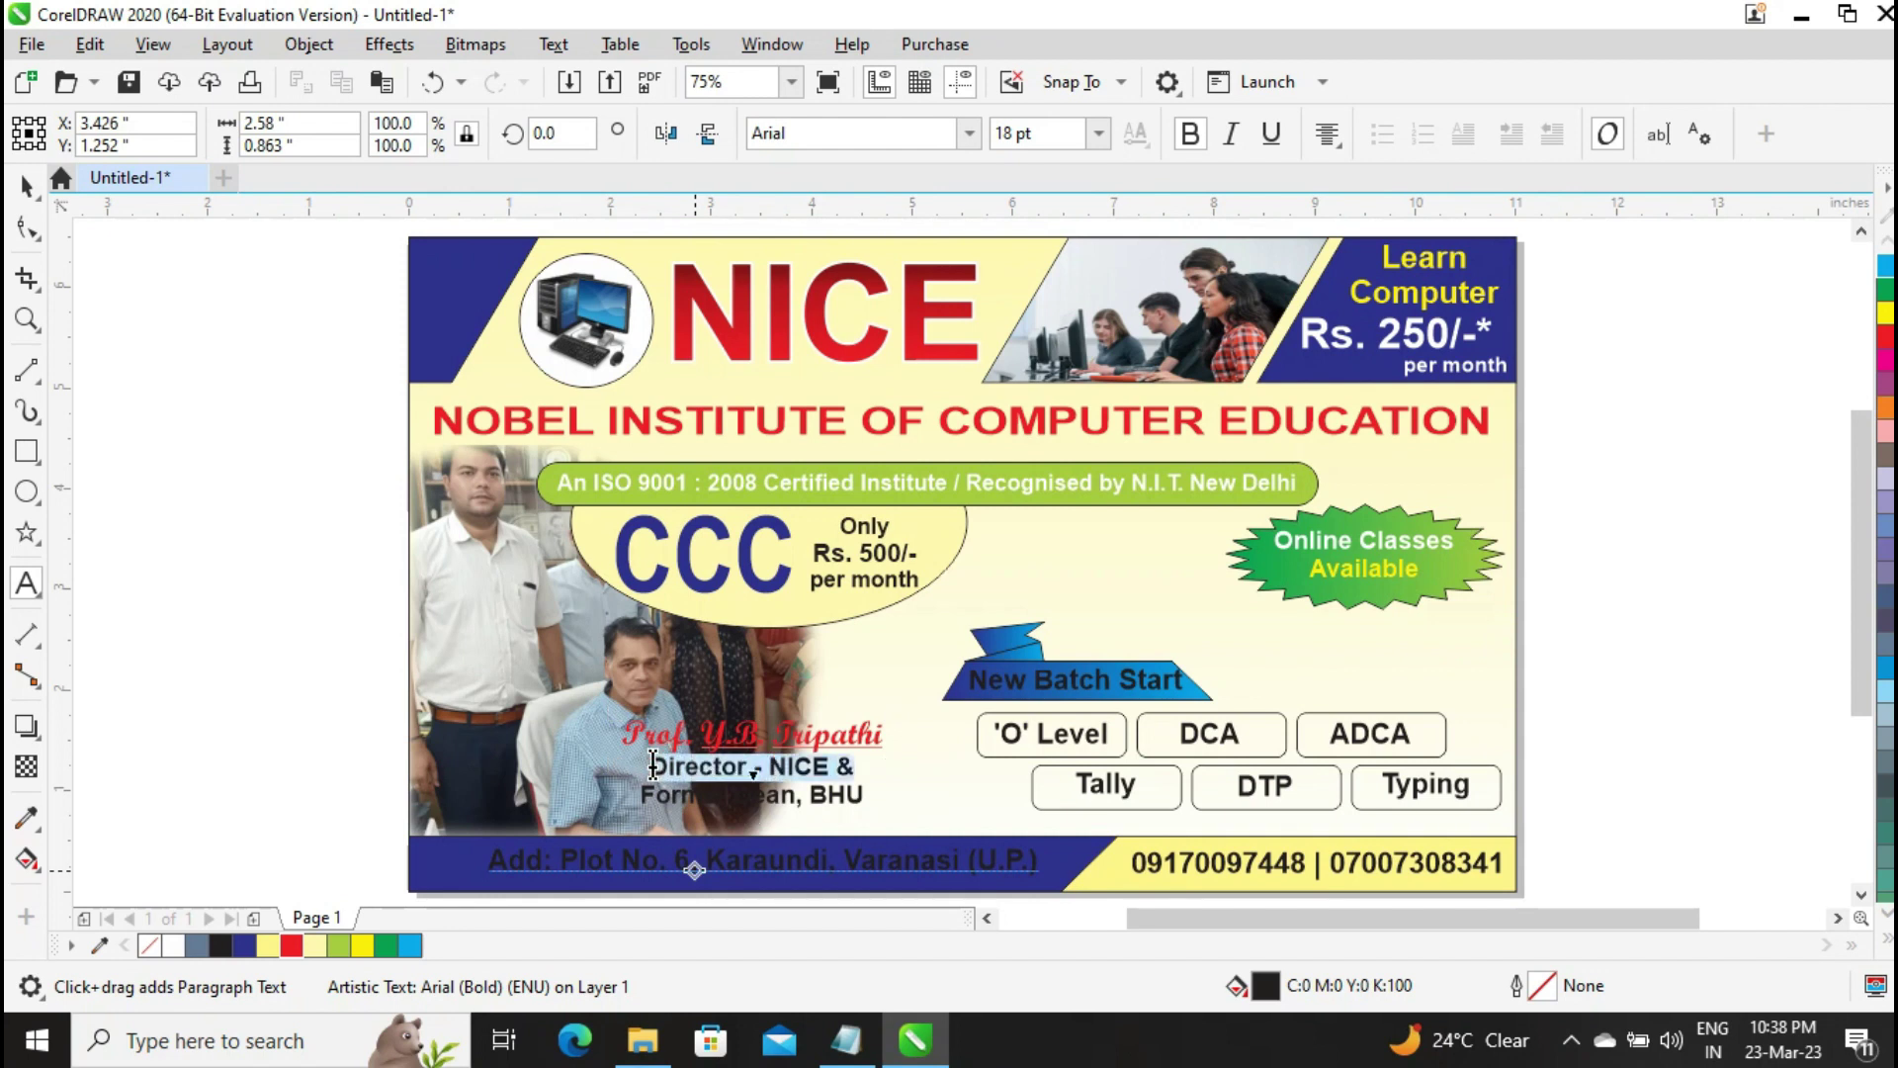
click(339, 947)
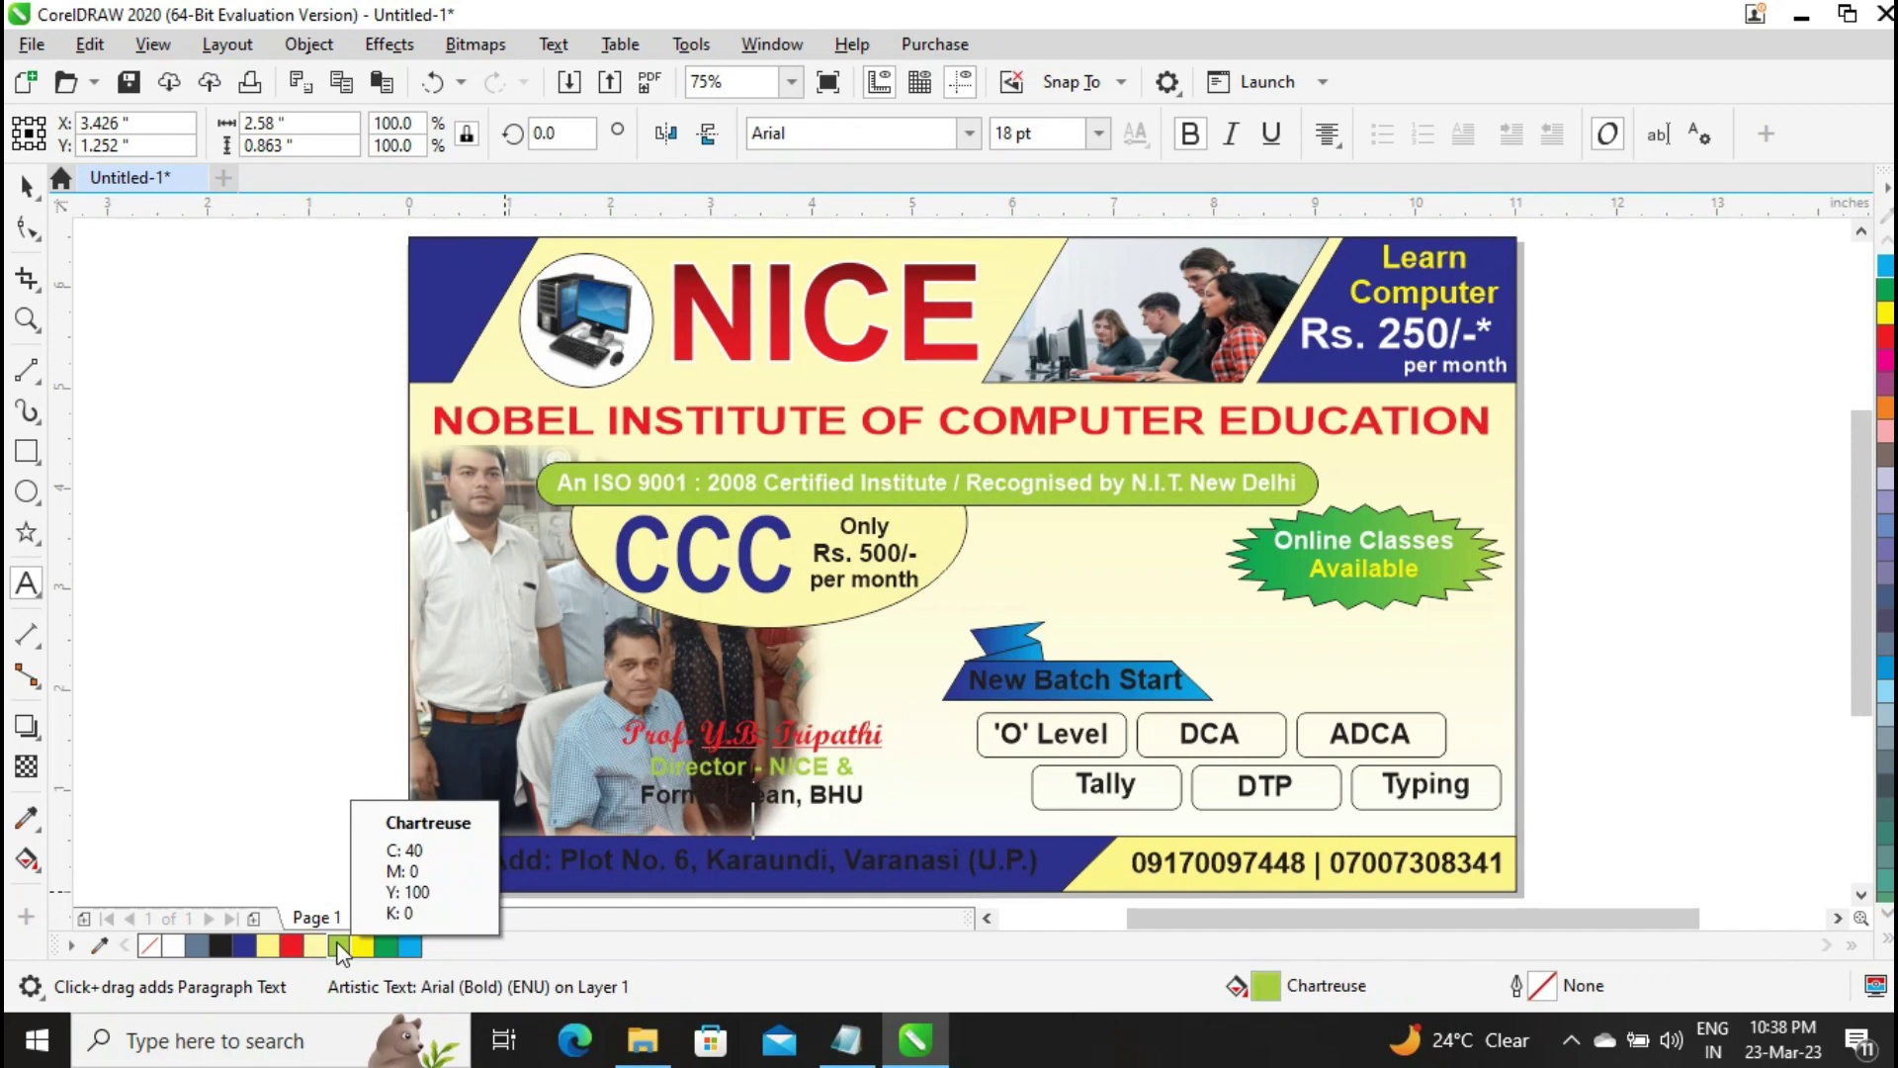
Colour the "Former Dean, BHU" line of the photo caption light blue (C:40 M:0 Y:0 K:0)
key(ctrl+shift+Left)
key(ctrl+shift+Left)
key(ctrl+shift+Left)
key(ctrl+shift+Left)
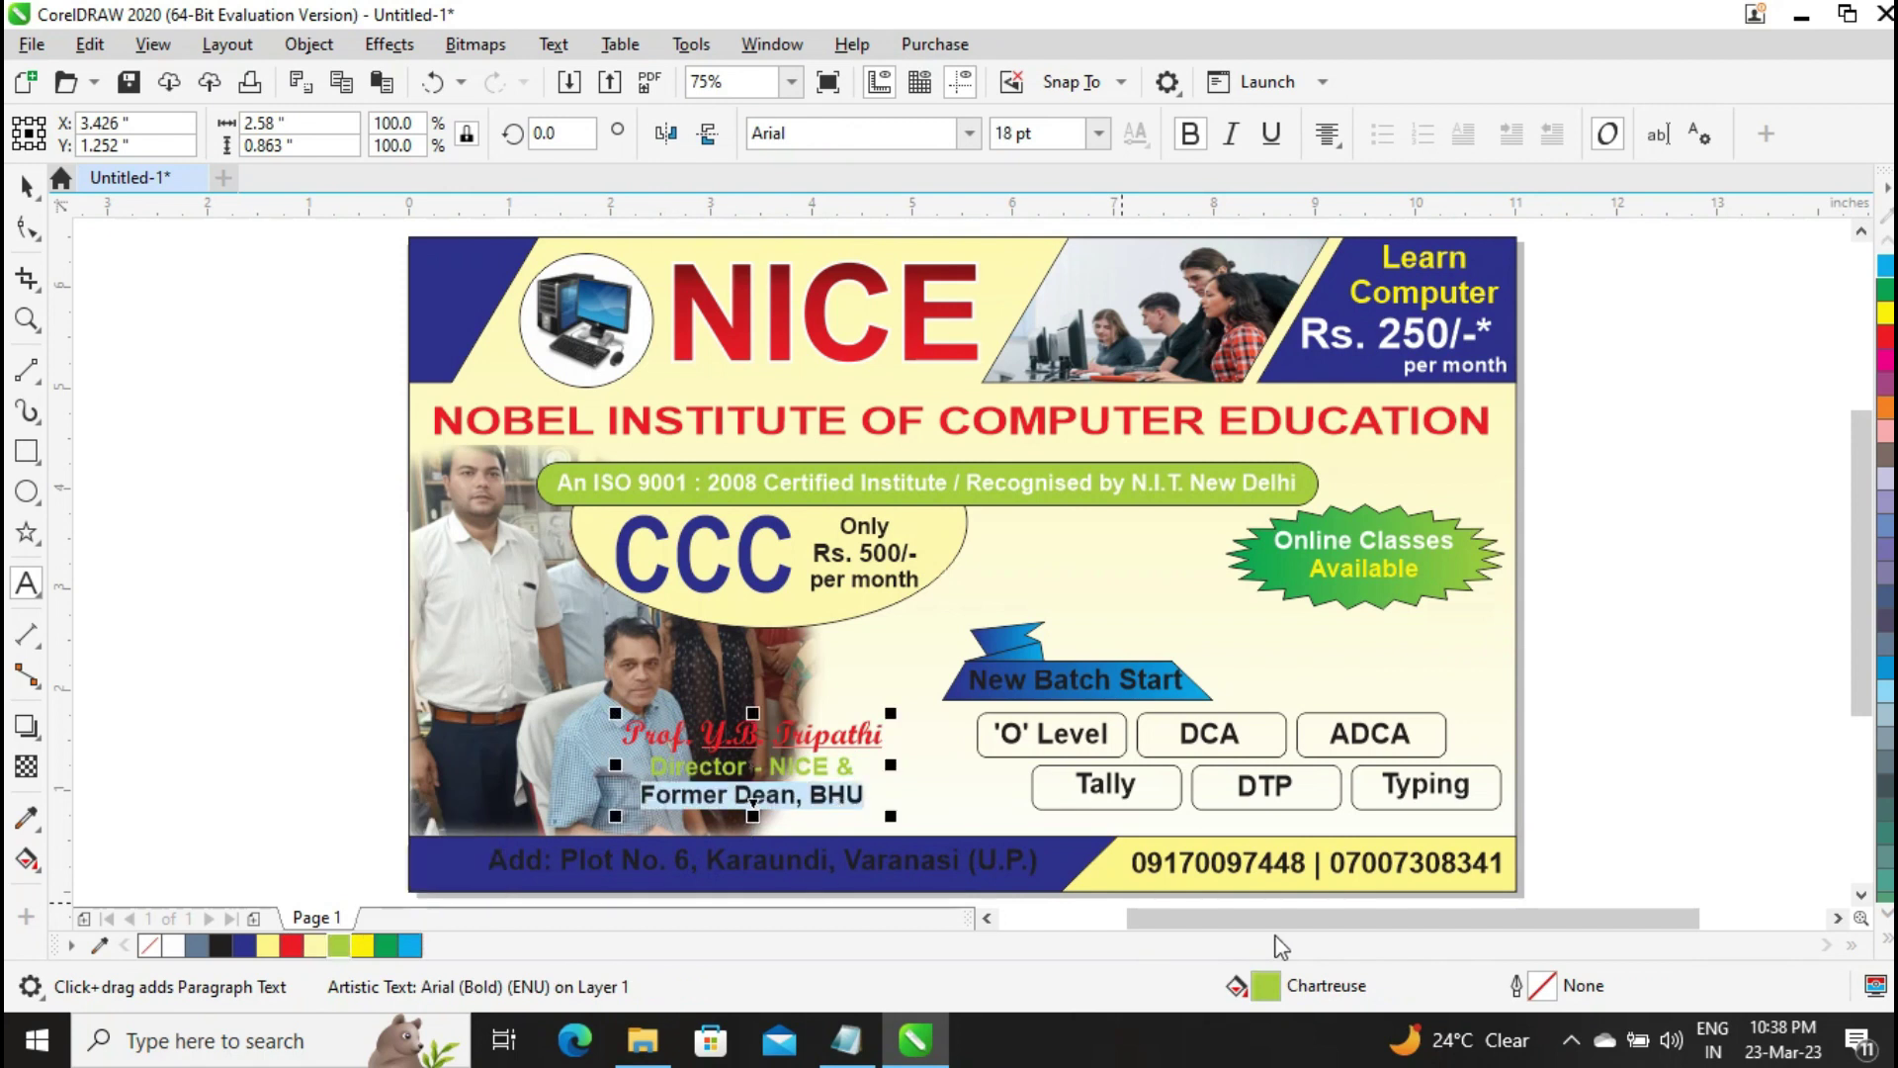
click(1884, 697)
click(27, 185)
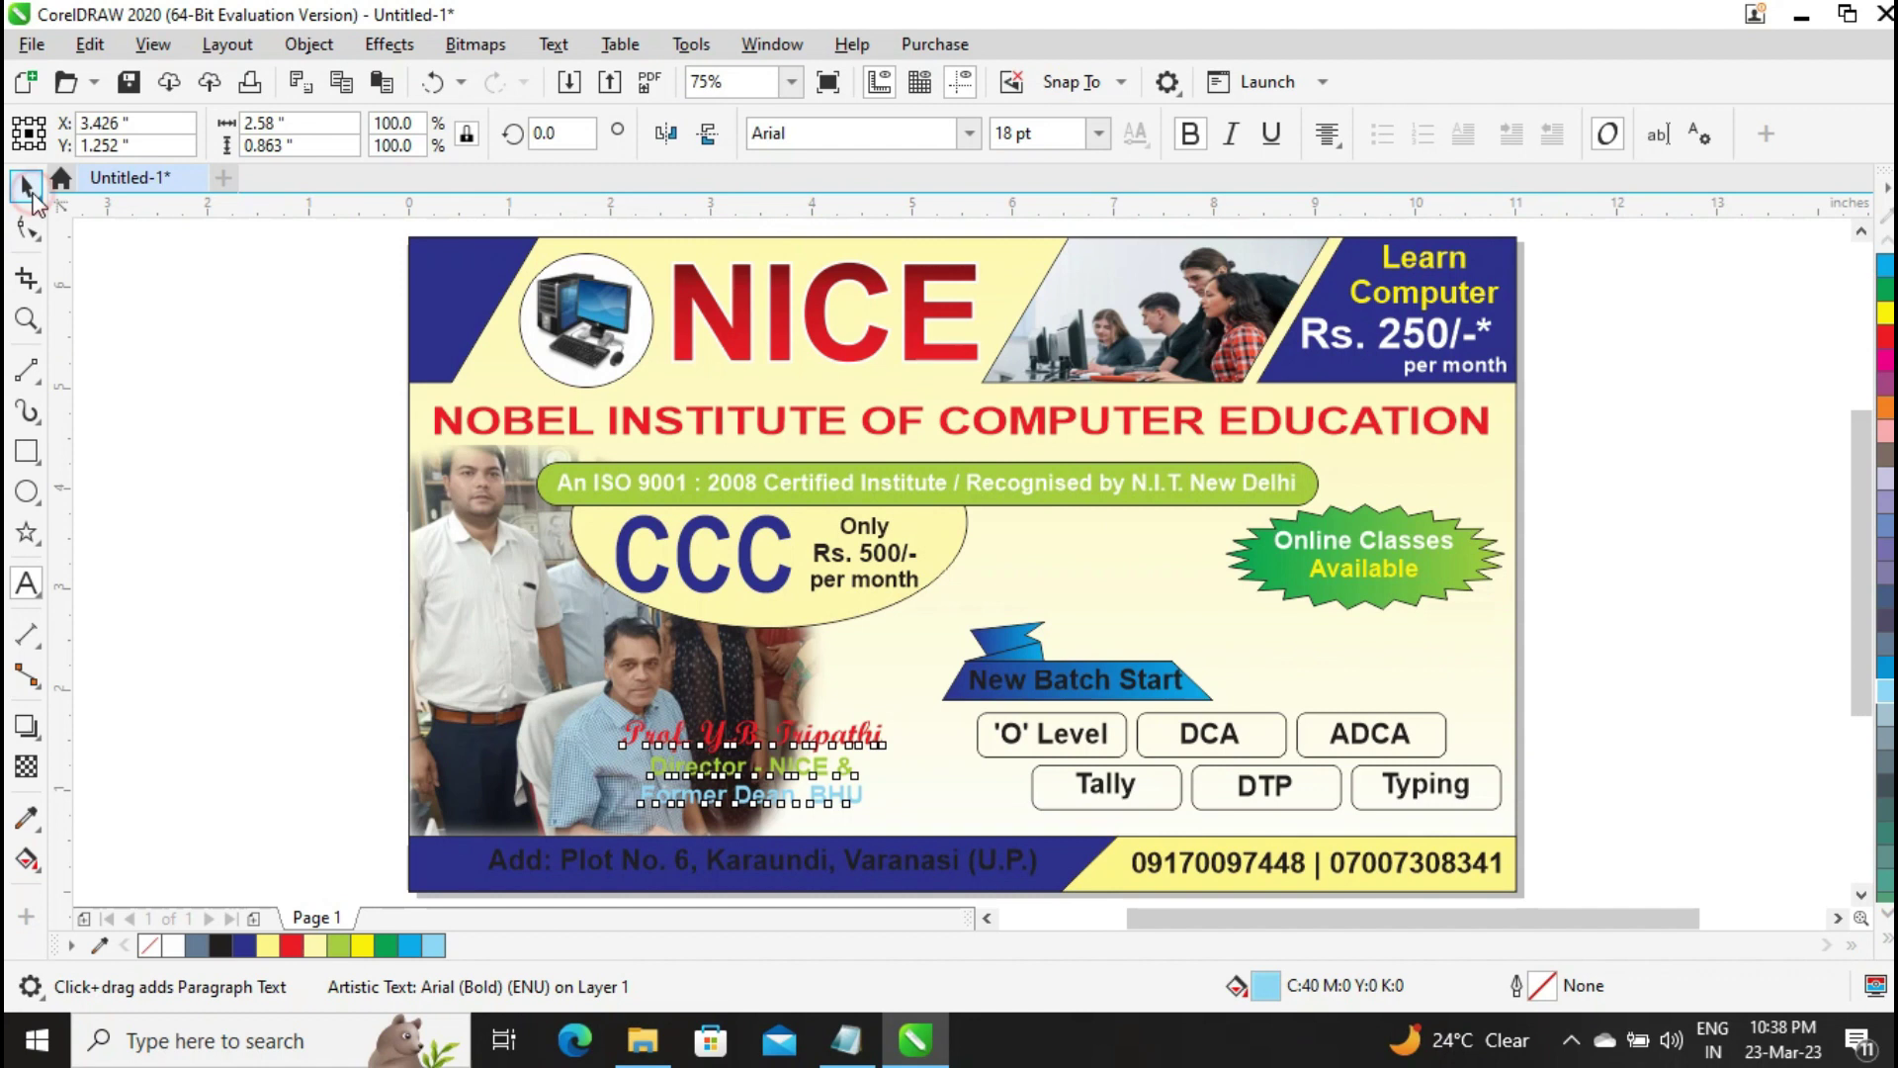
click(194, 433)
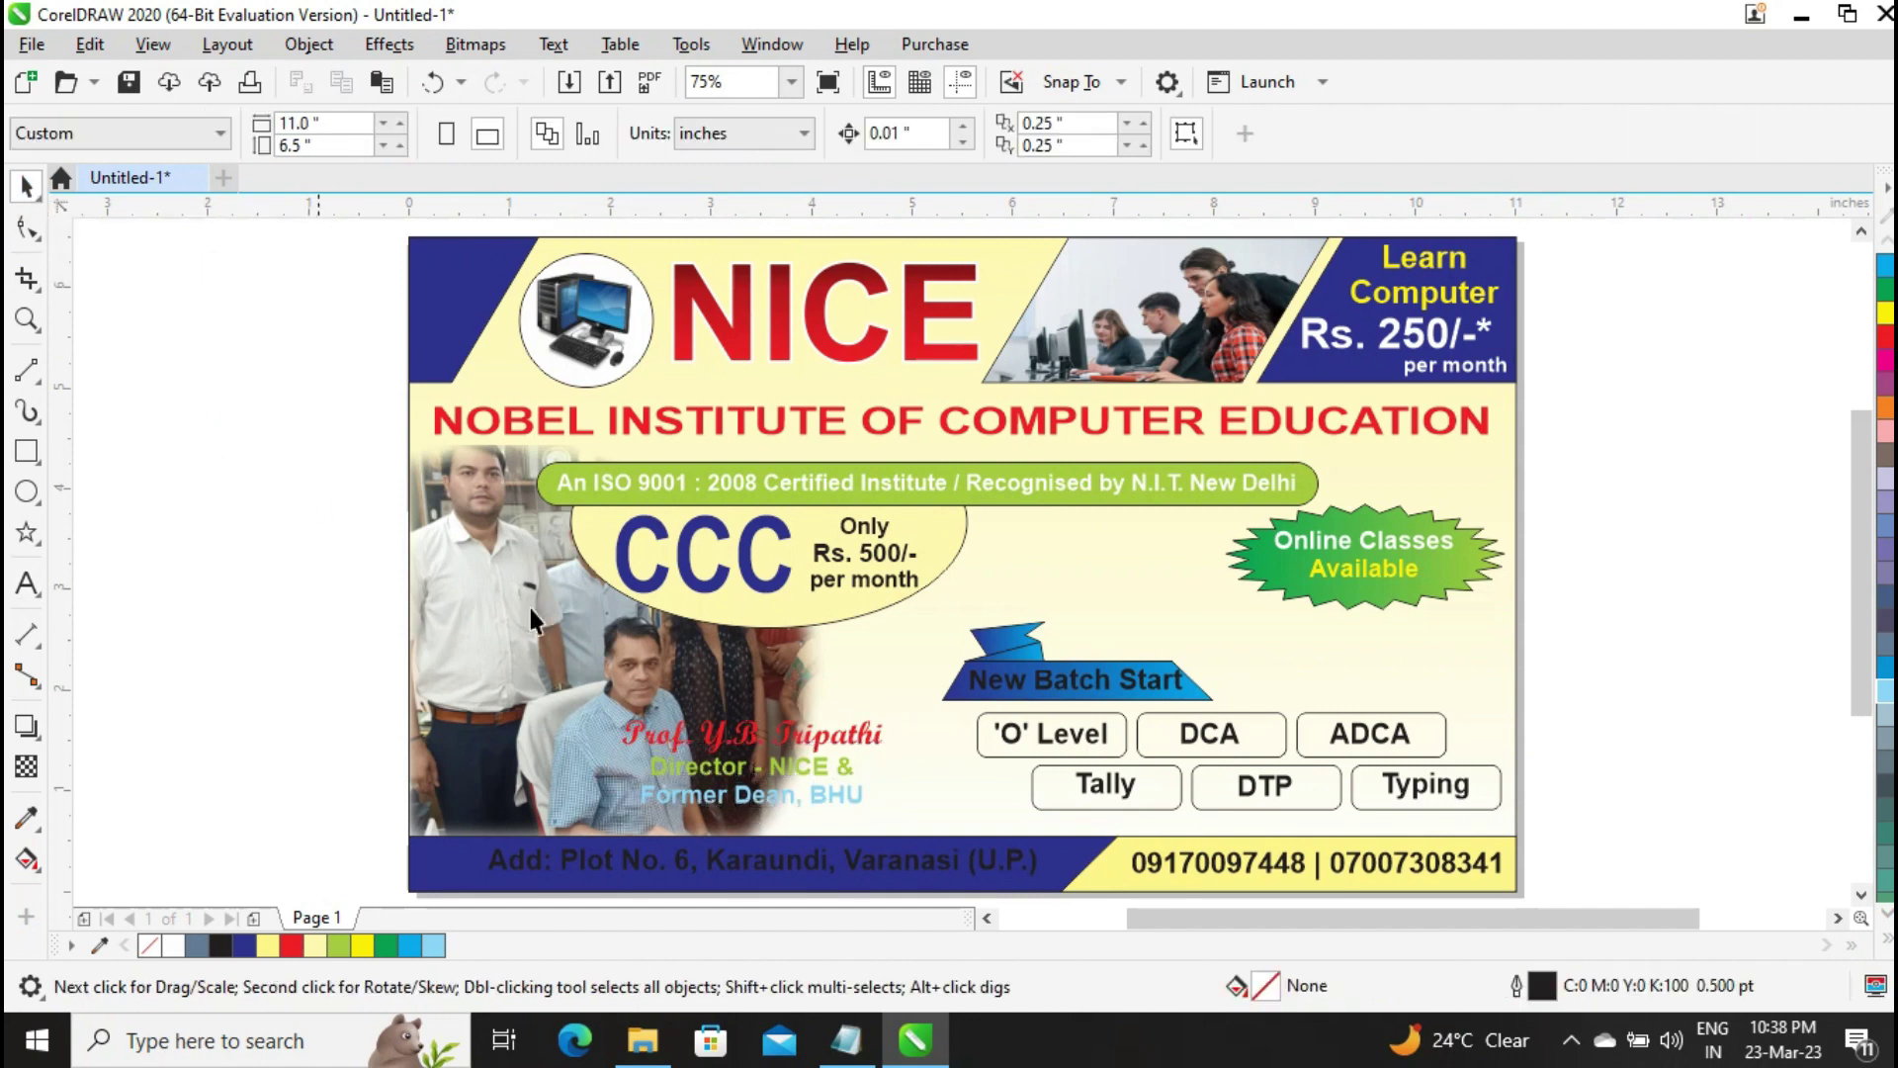
Enlarge the caption over the group photo to about 3.07 by 1.03 in and reposition it toward the photo's faded edge
click(583, 673)
click(193, 568)
drag(803, 733, 828, 690)
drag(911, 774, 964, 802)
drag(839, 732, 825, 756)
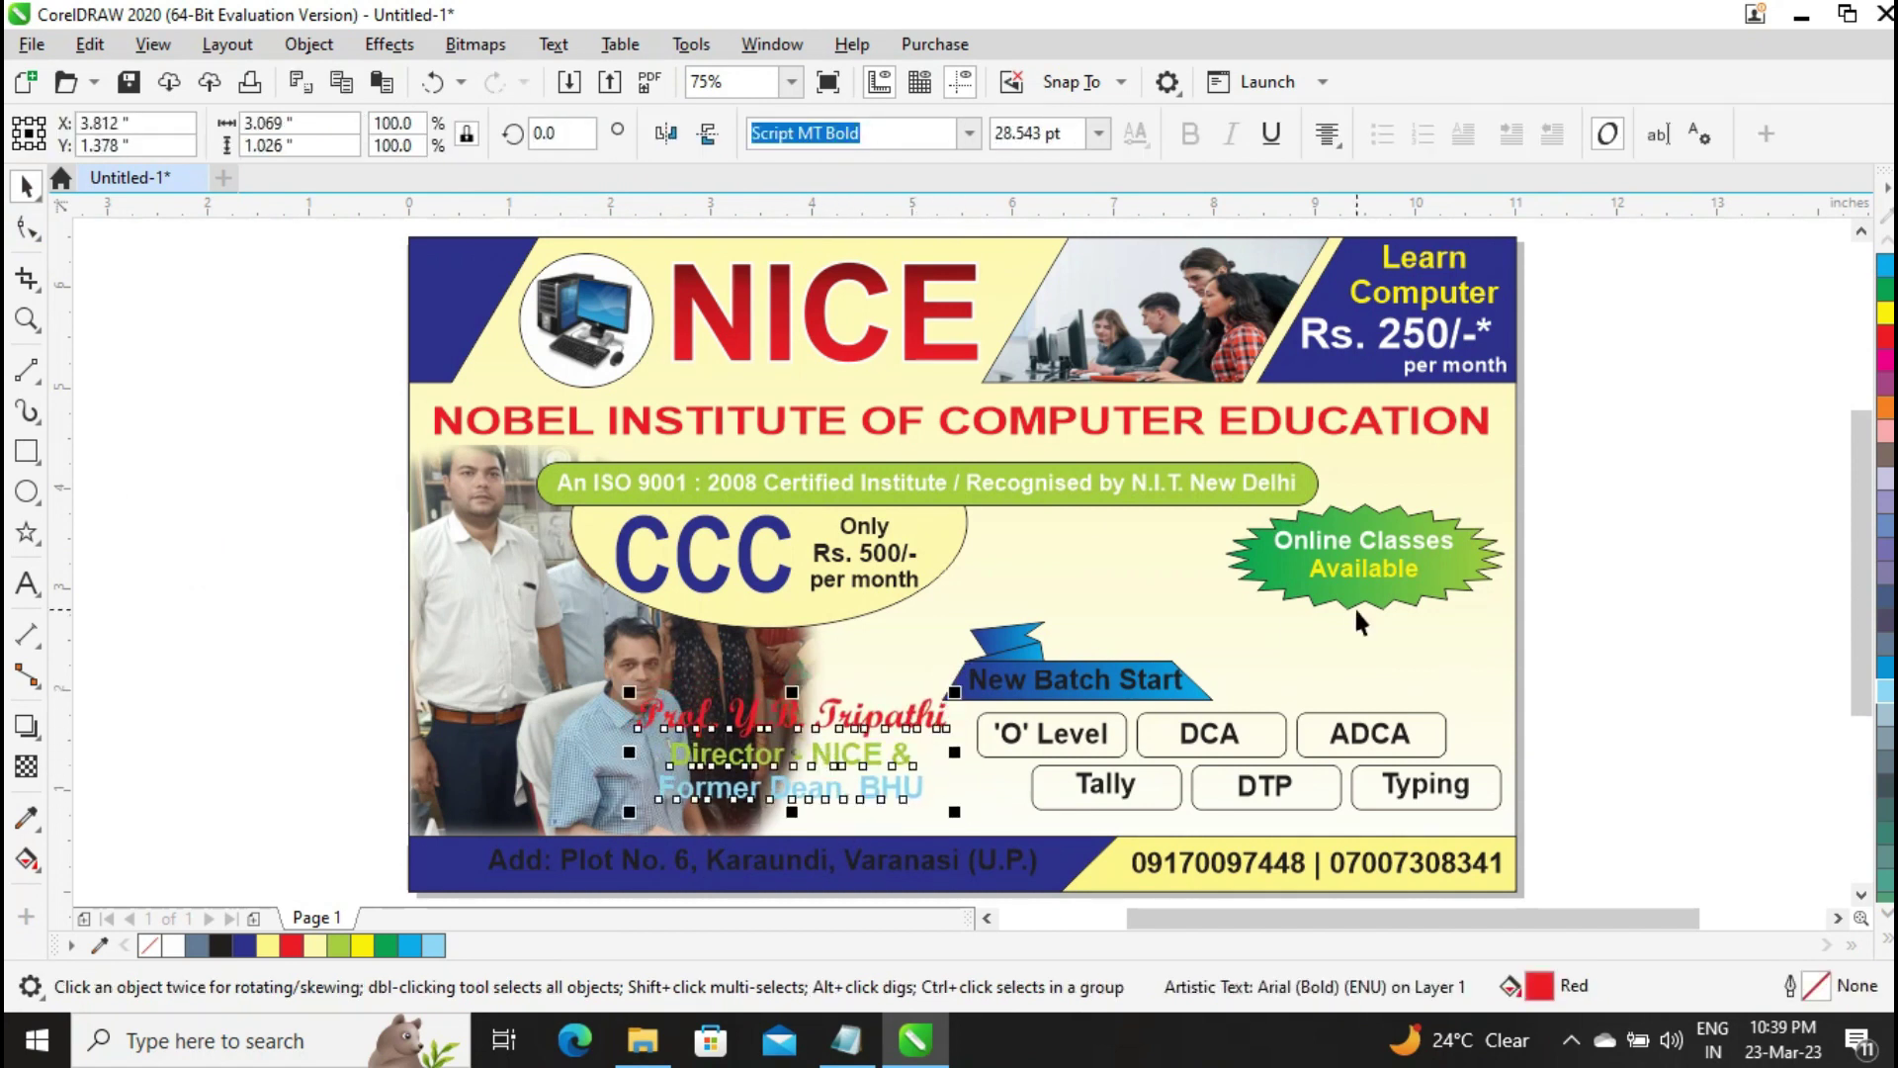
click(1629, 598)
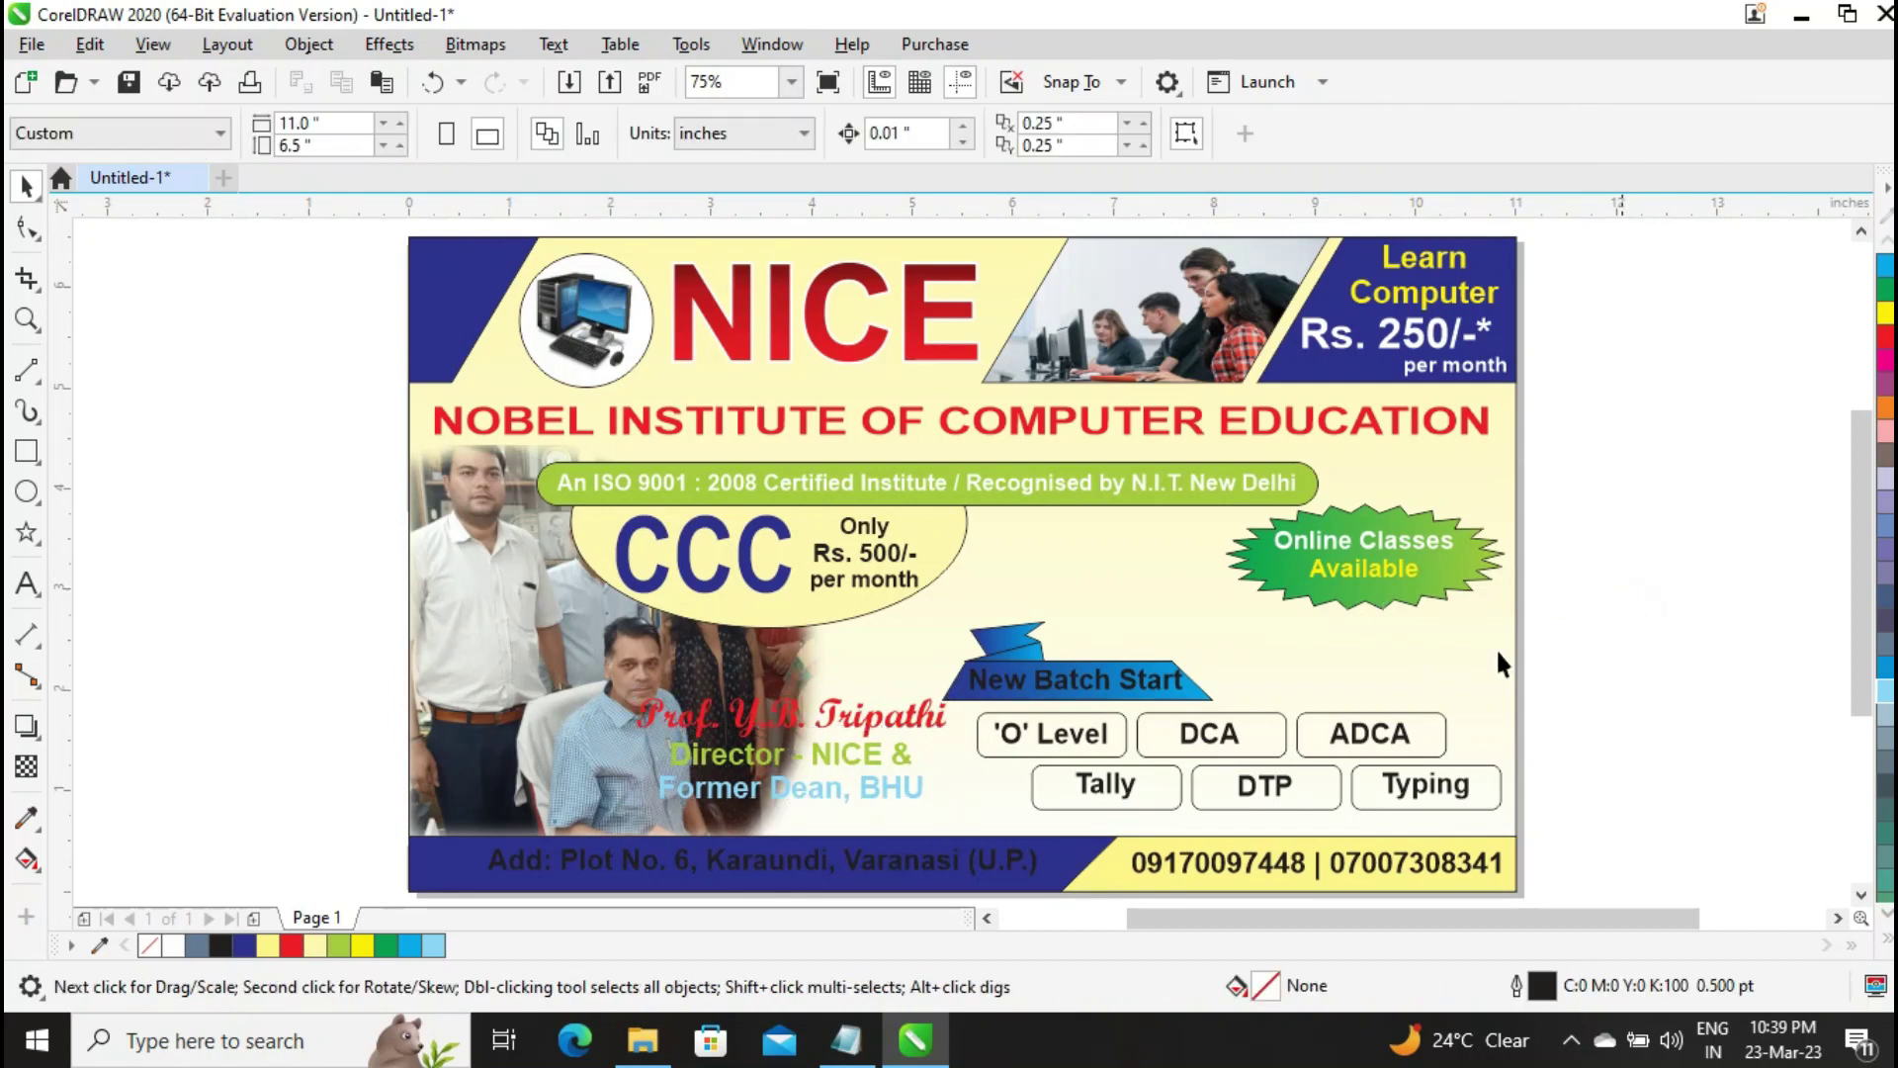
Colour the address text in the footer white and the phone numbers beside it red
click(870, 859)
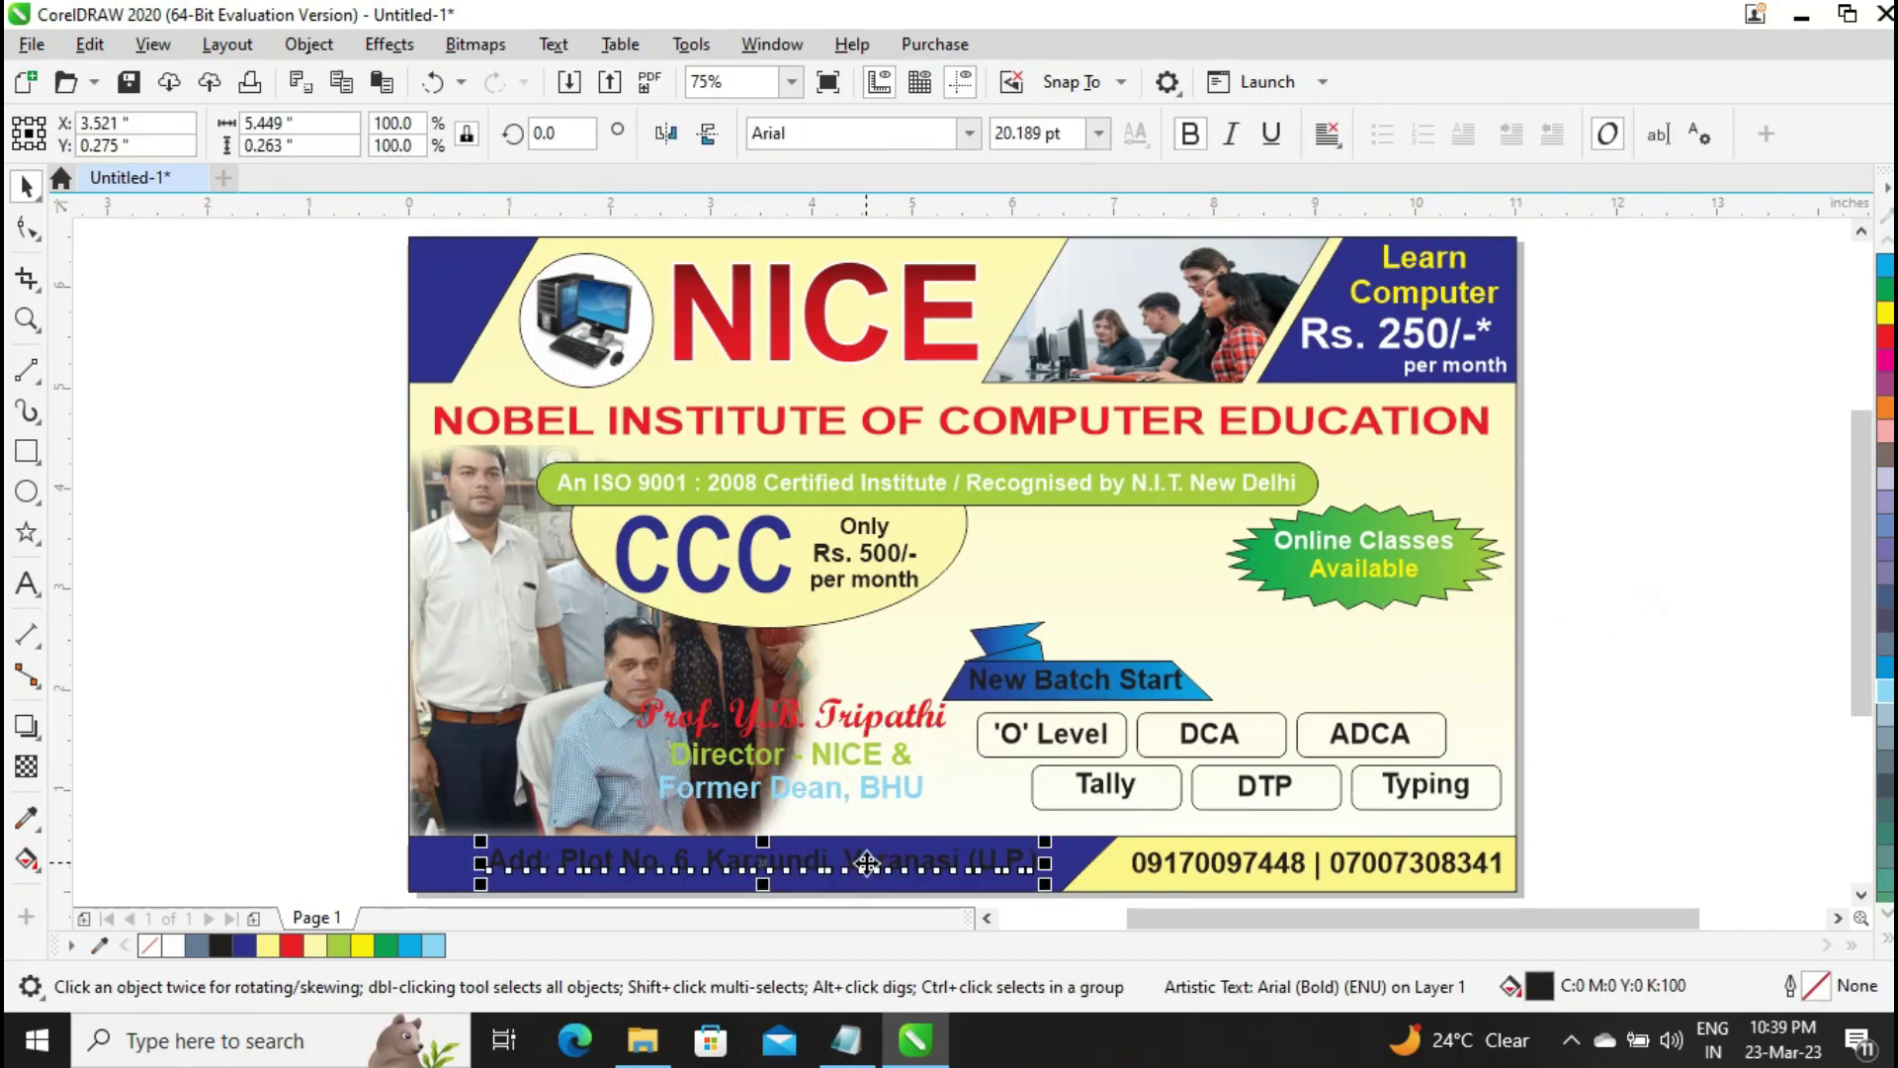
click(173, 945)
click(1224, 867)
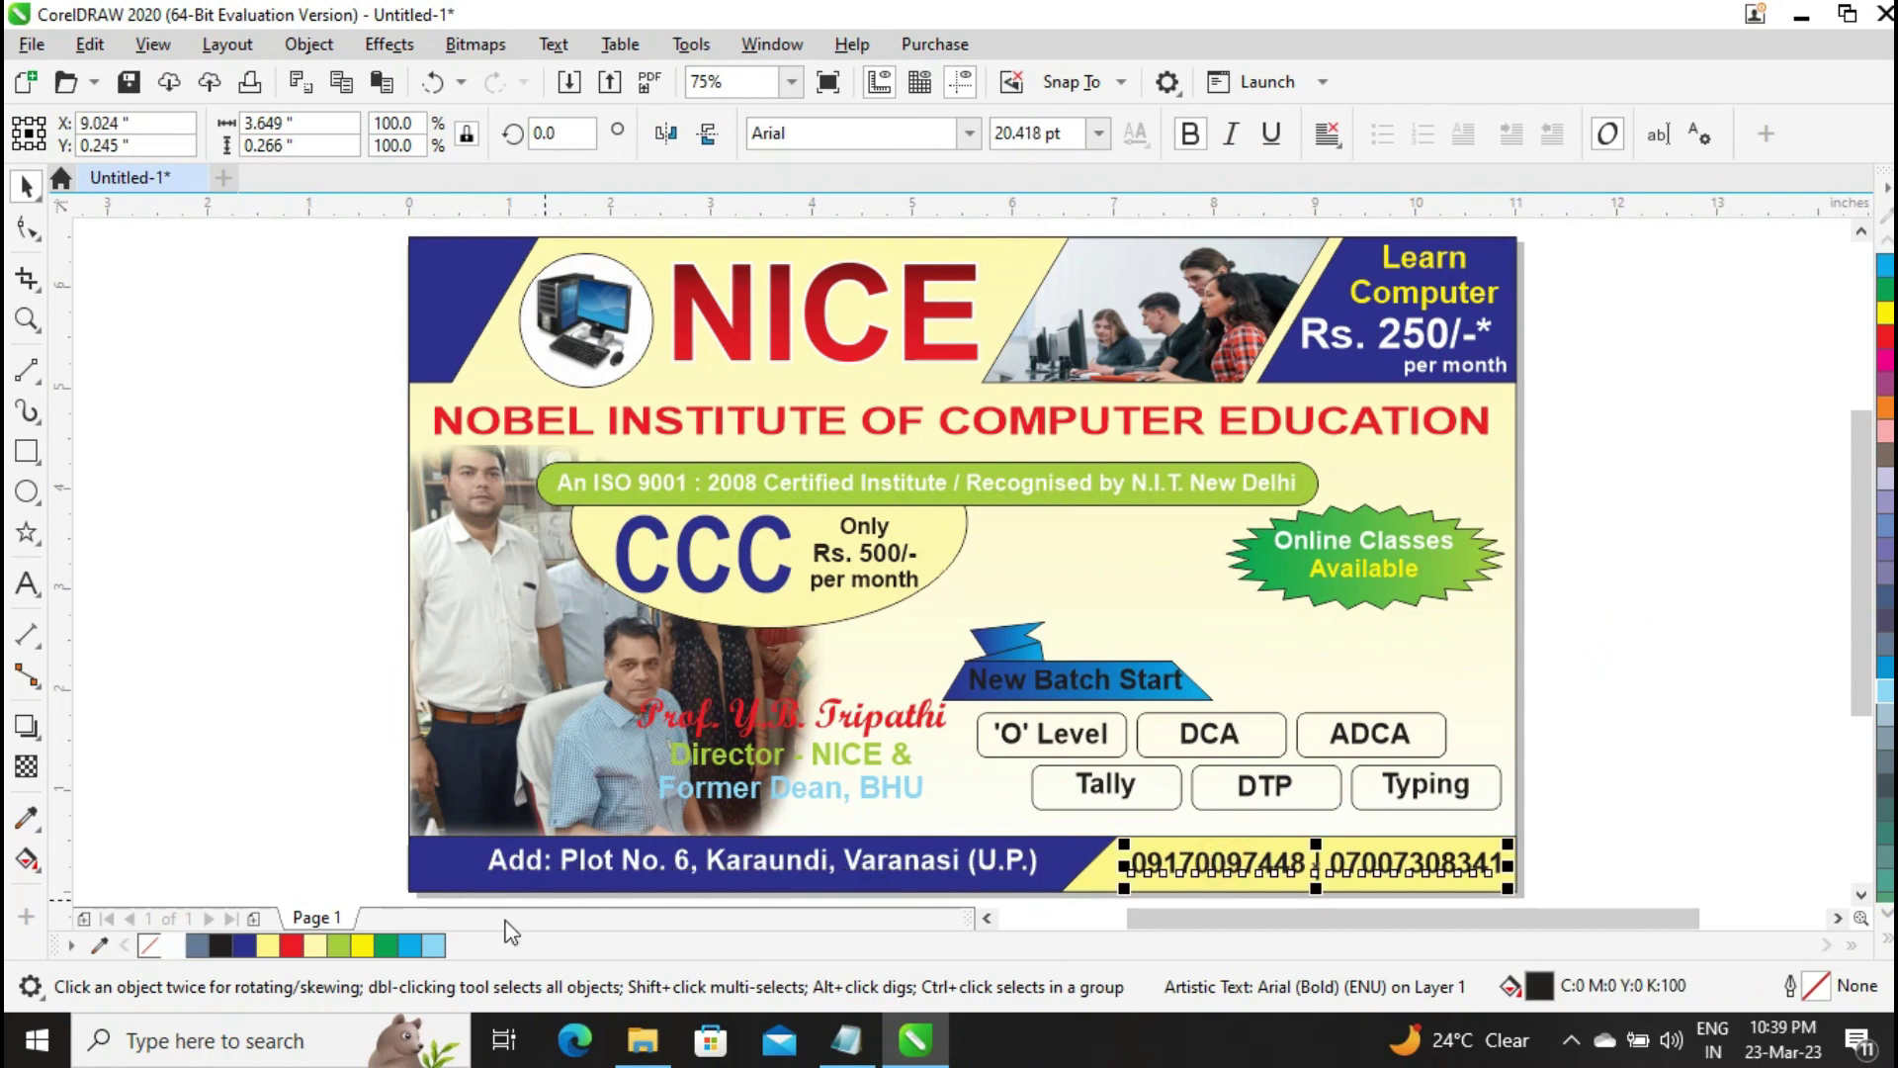
click(289, 947)
click(152, 650)
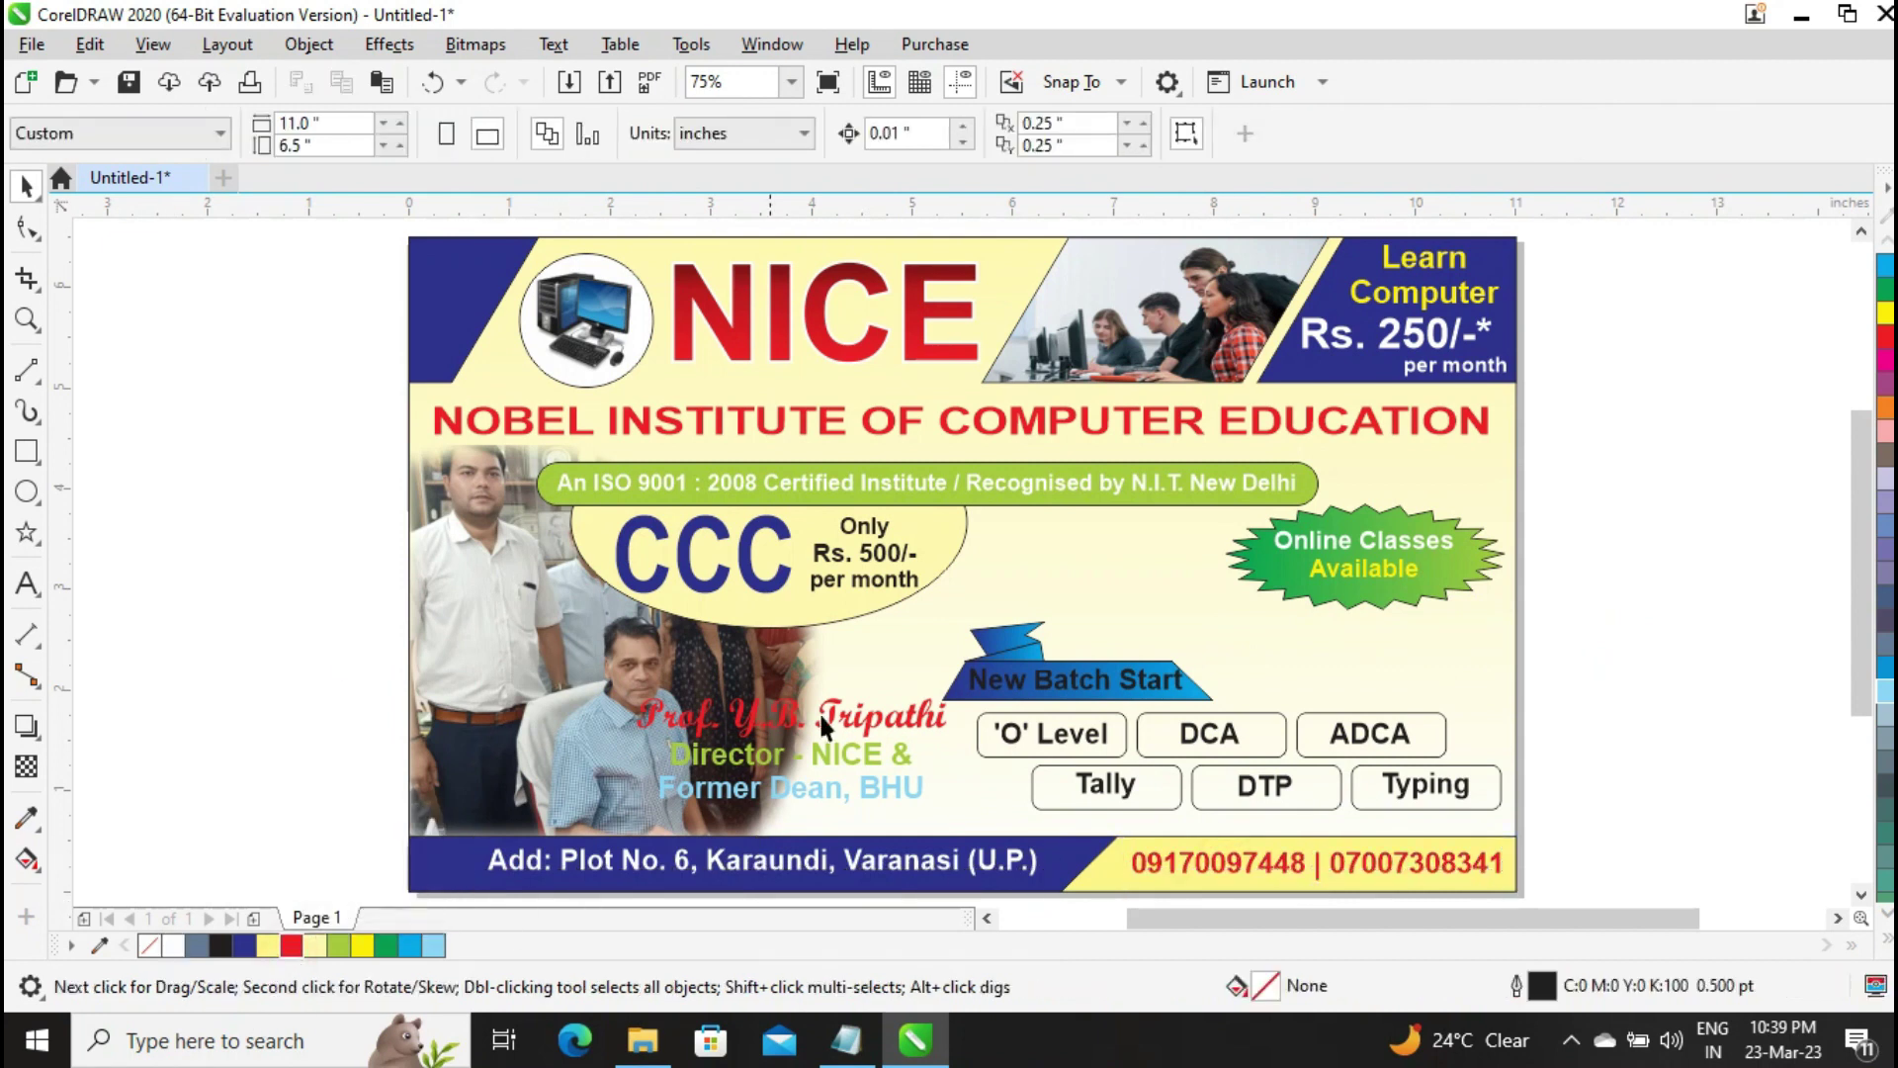
Fill the 'O' Level box amber, the Typing box orange and the DTP box khaki
click(1006, 749)
click(1887, 313)
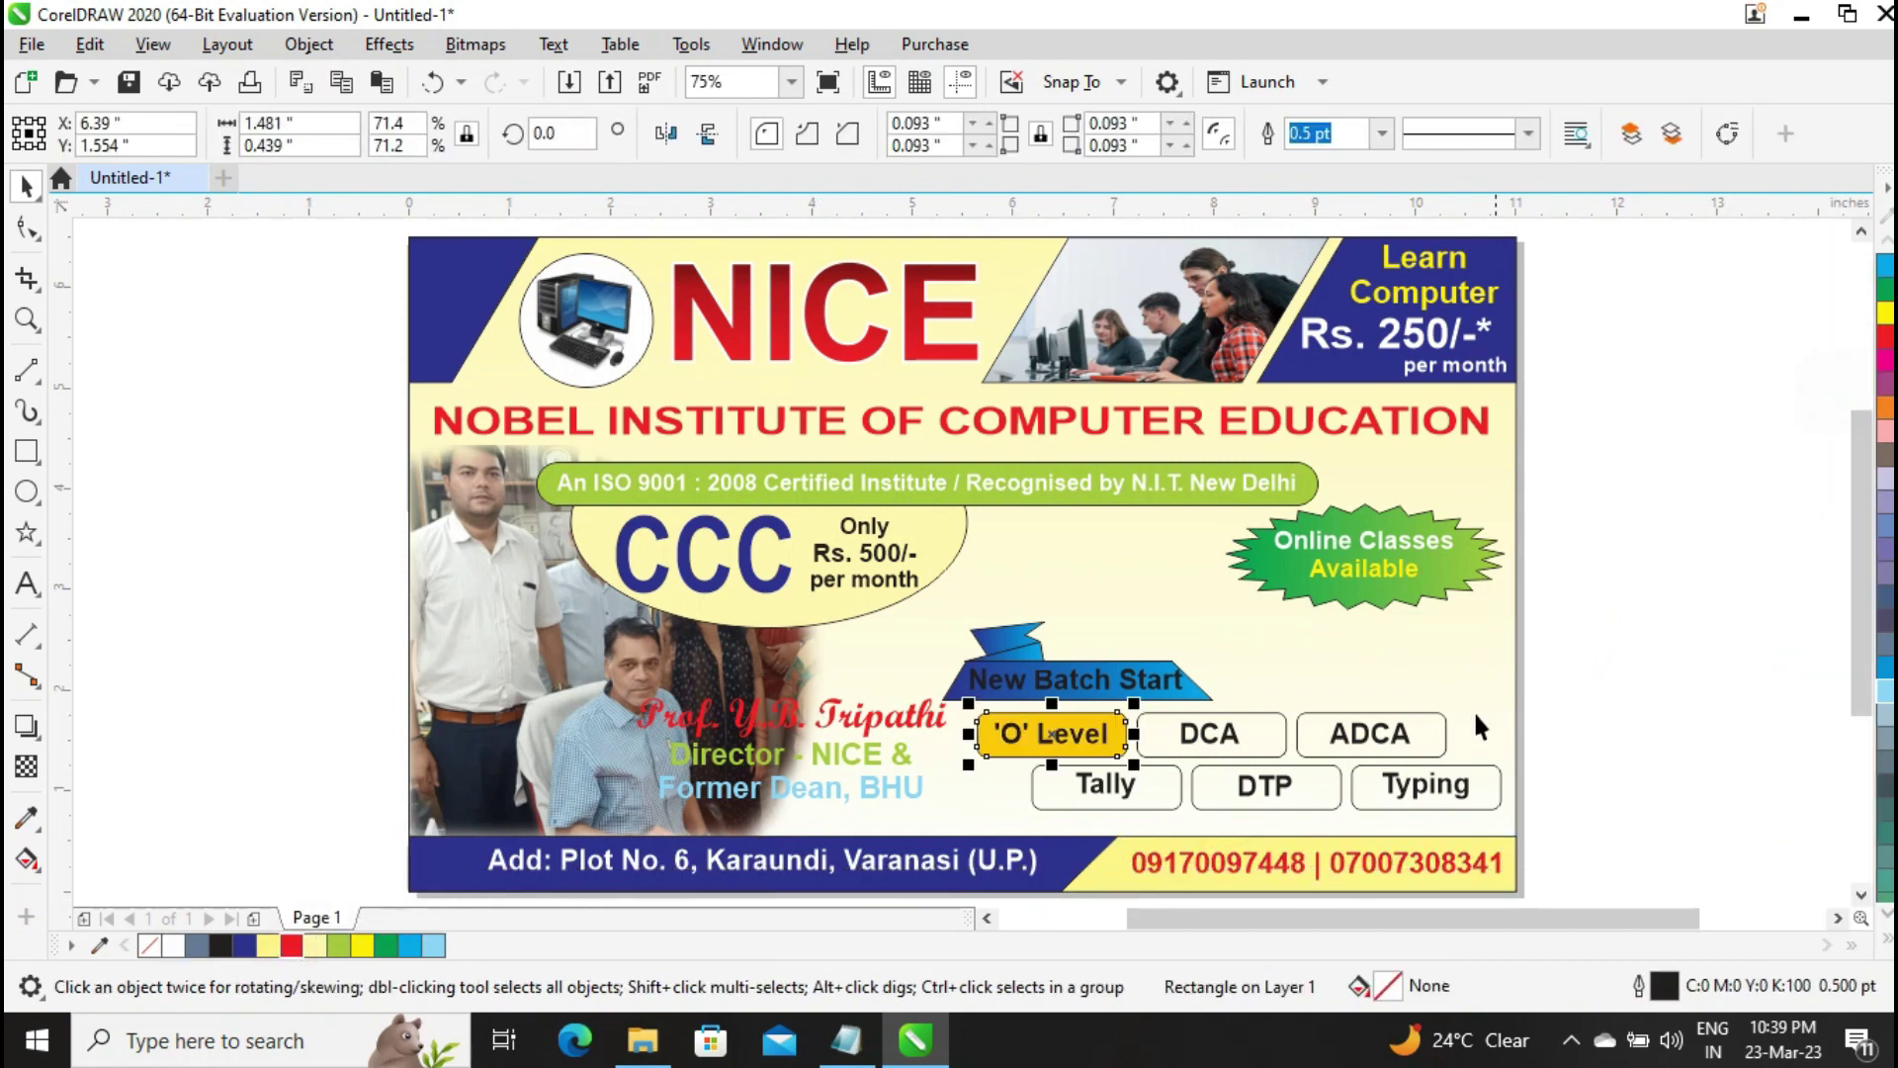
click(1384, 784)
click(1886, 809)
click(1219, 783)
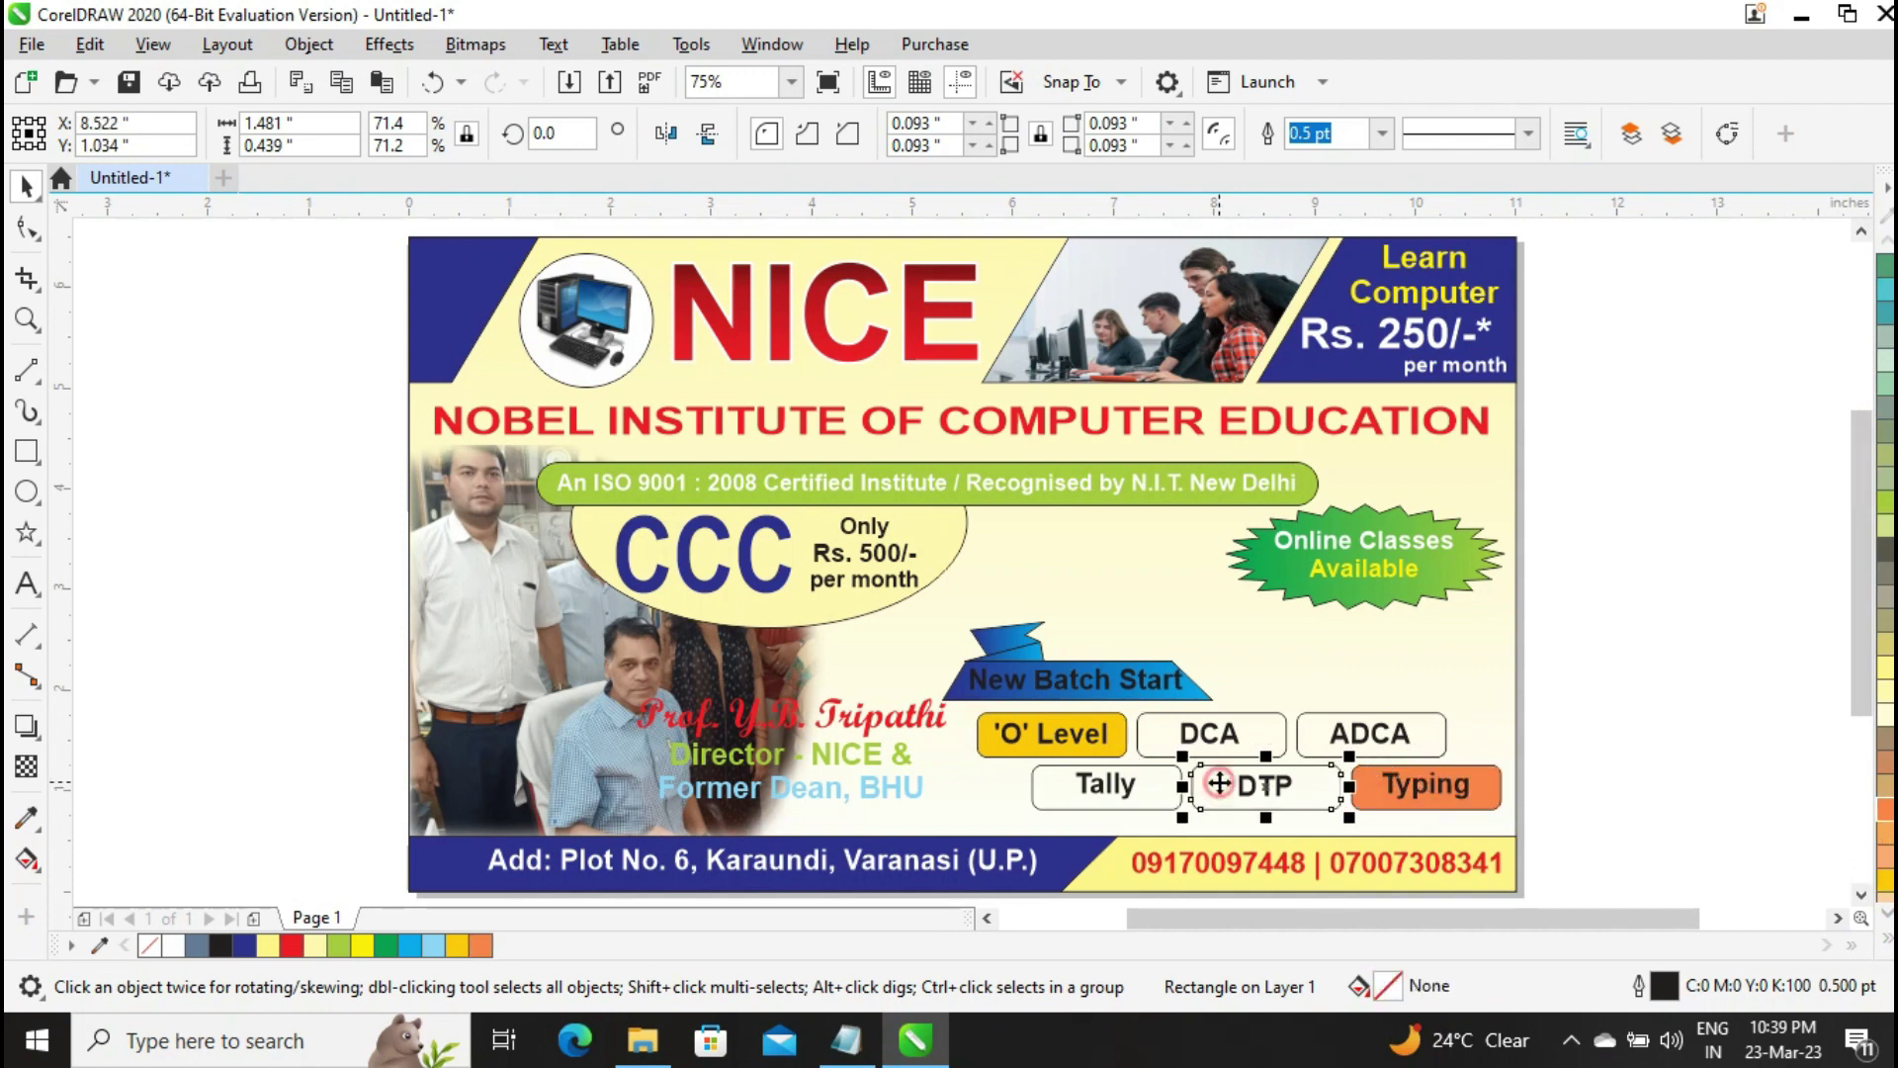
click(1887, 647)
Fill the DCA box pinkish red and the ADCA box peach (C:0 M:20 Y:40 K:0)
click(1210, 734)
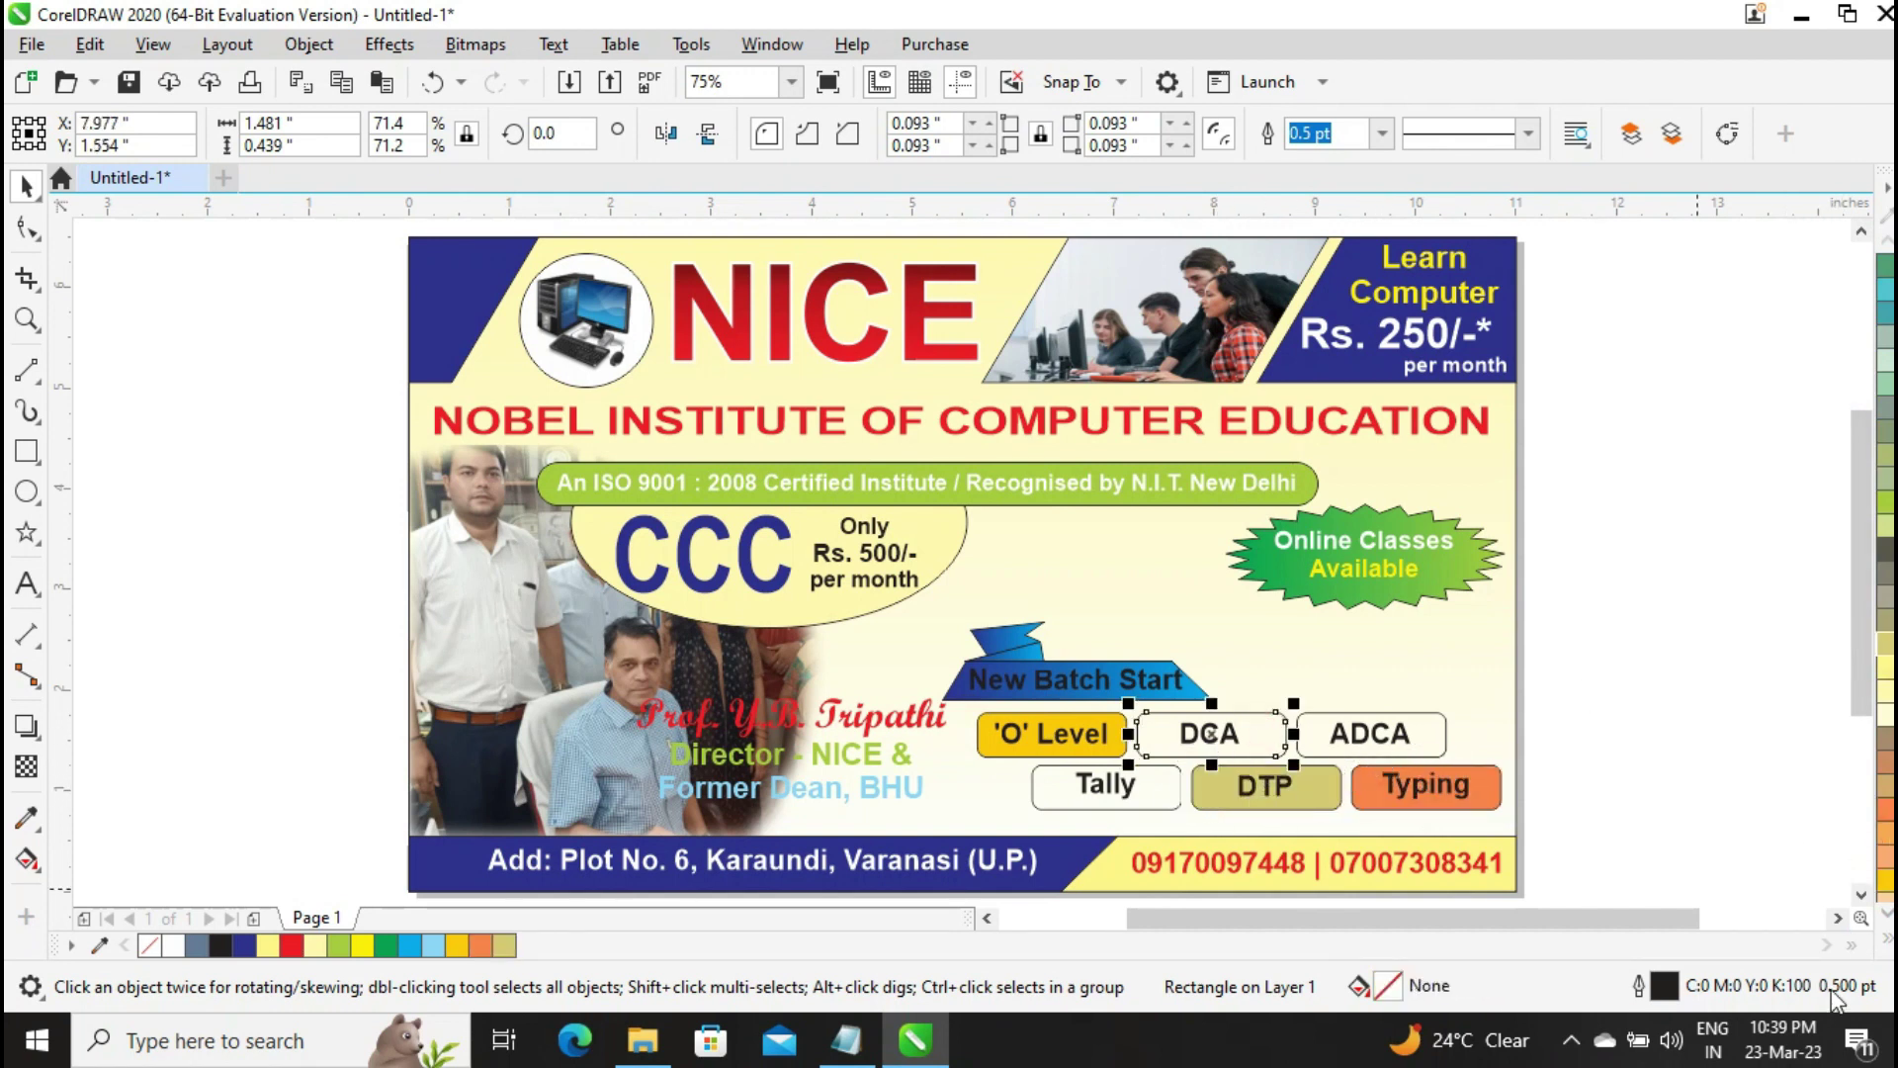
click(1888, 944)
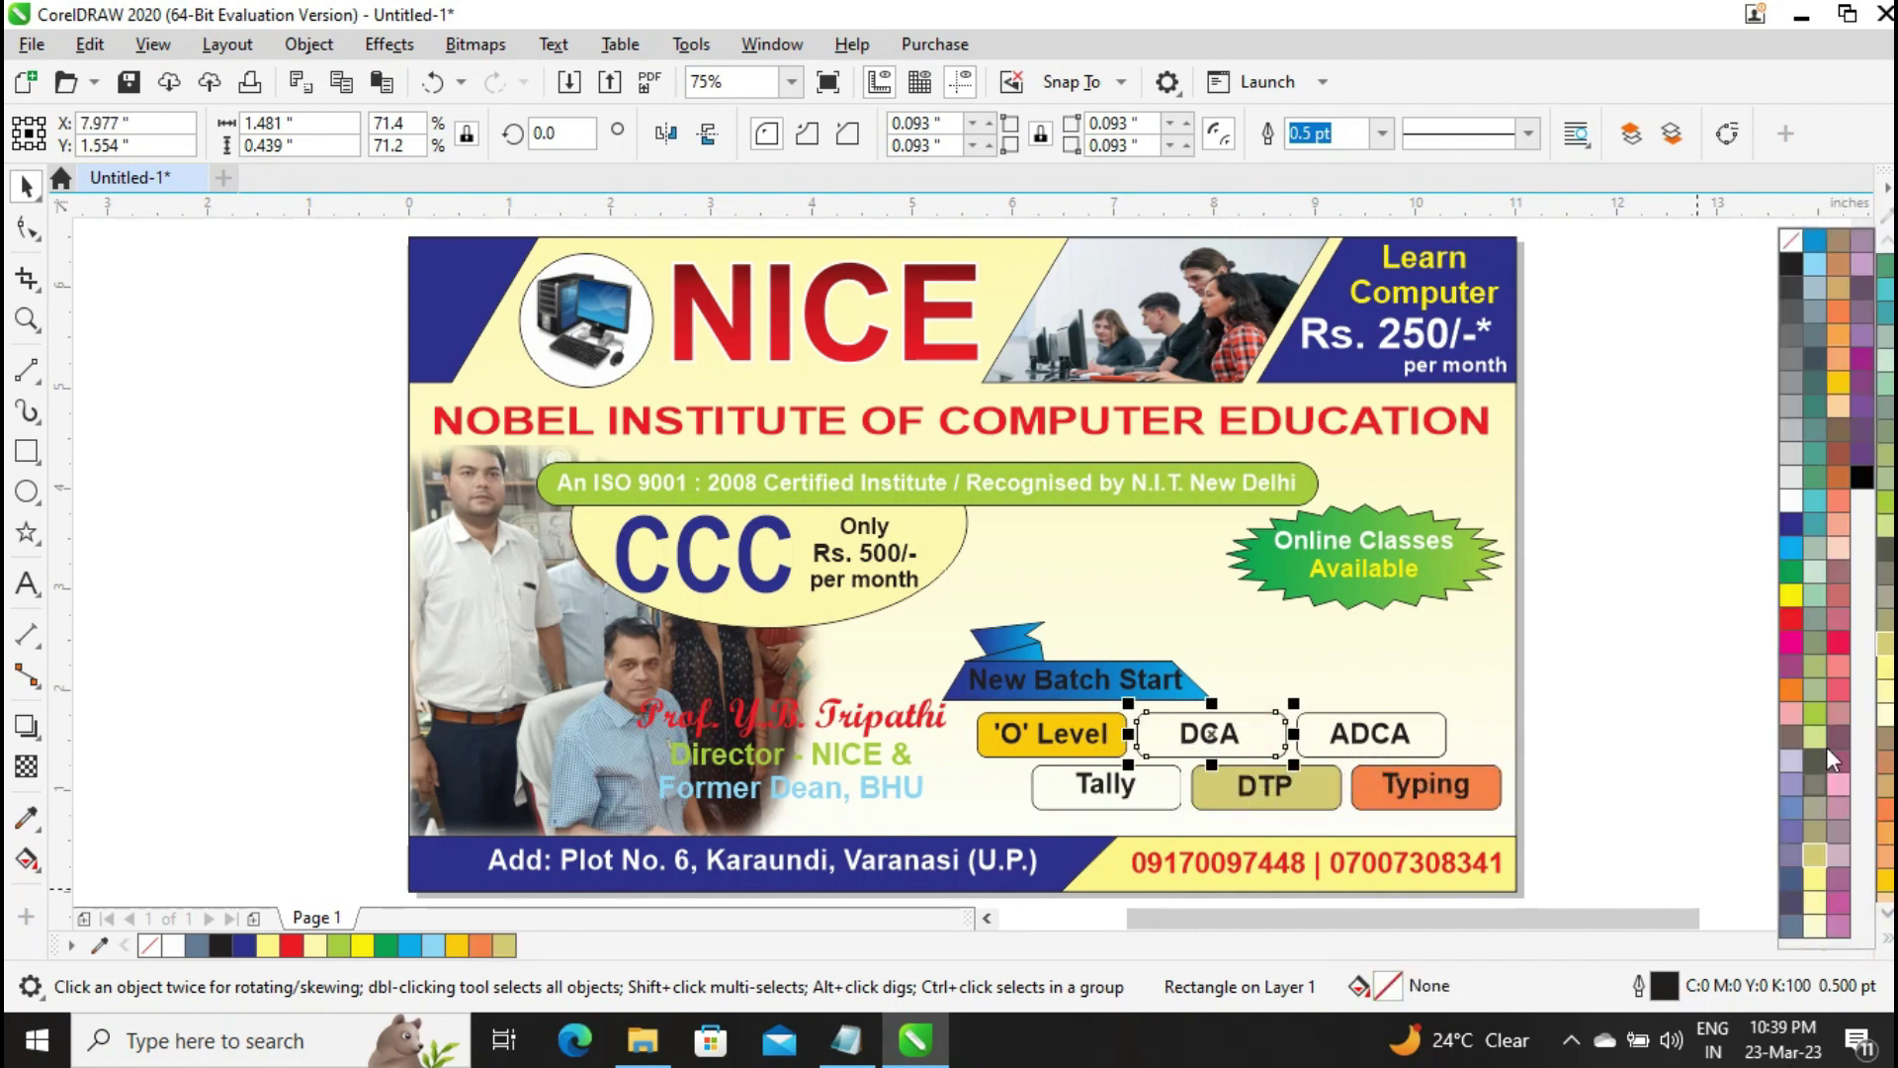
click(1847, 317)
click(1886, 939)
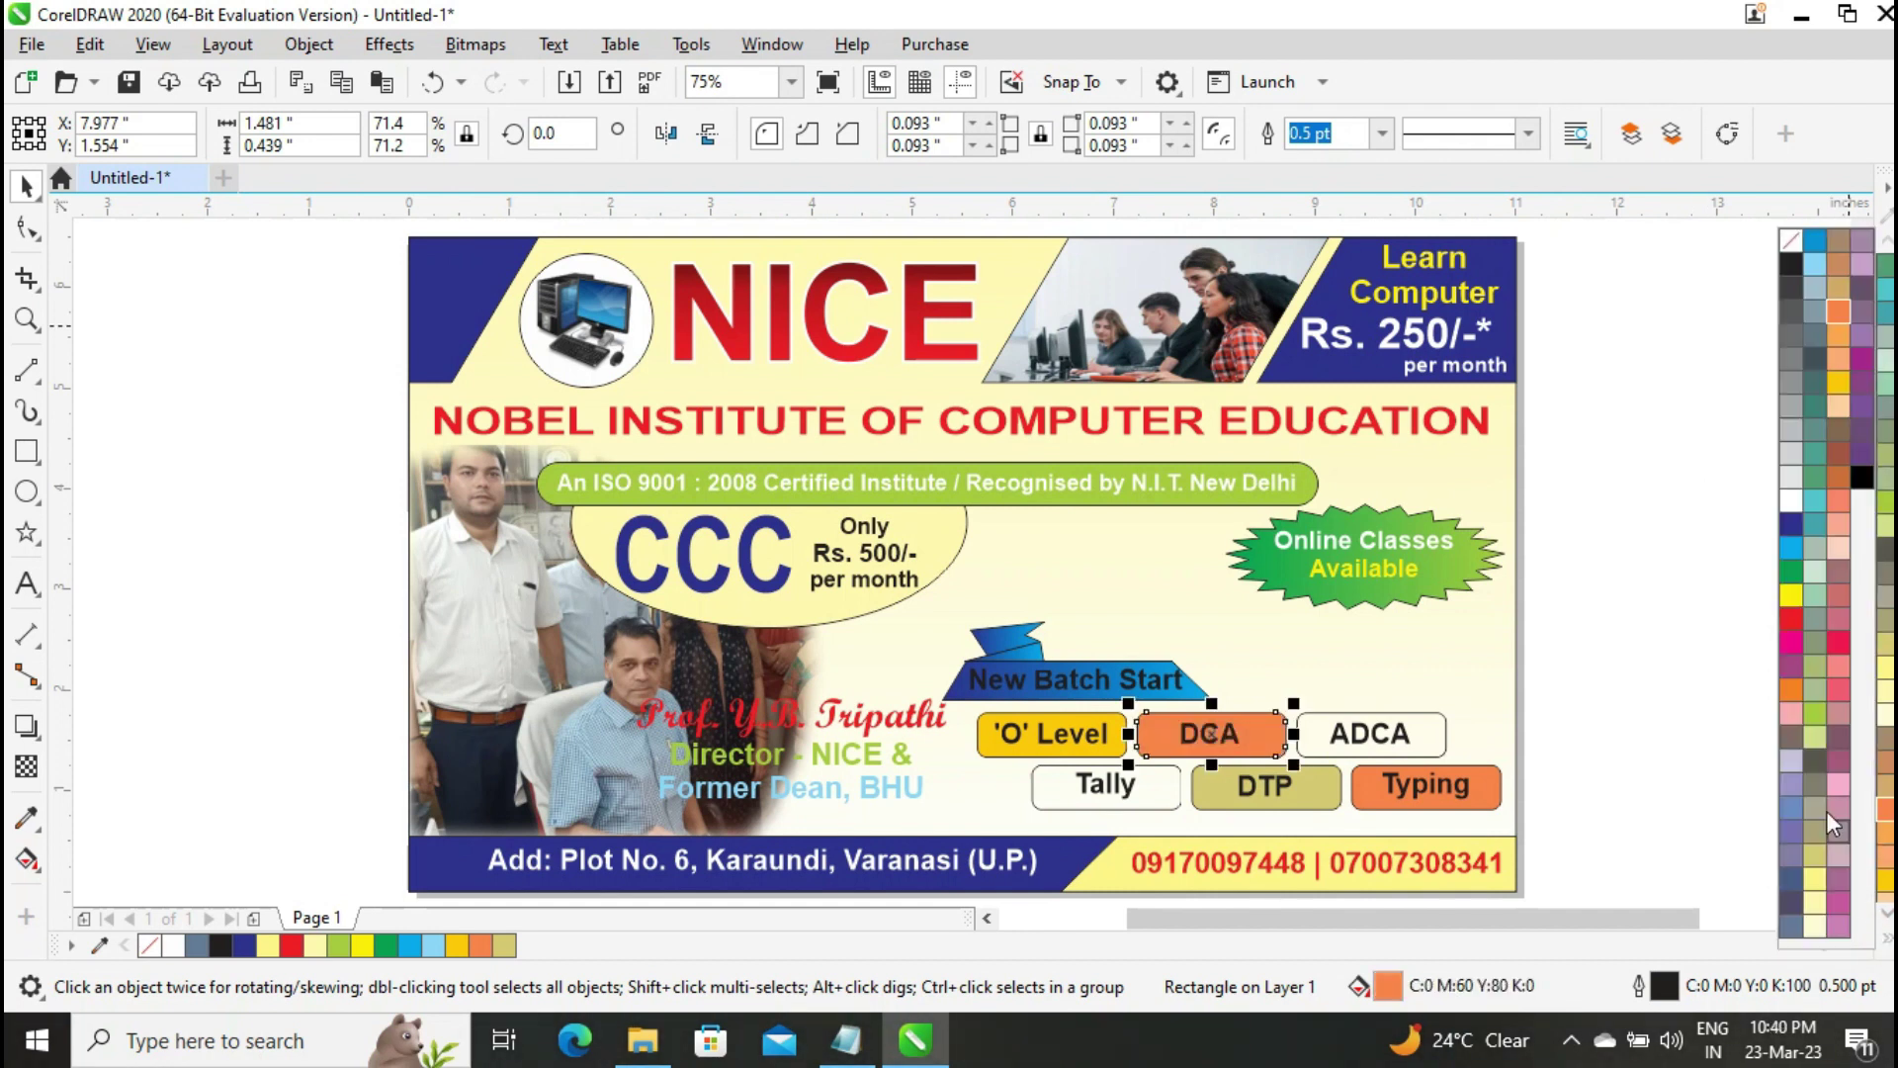
click(1843, 687)
click(1426, 736)
click(1886, 596)
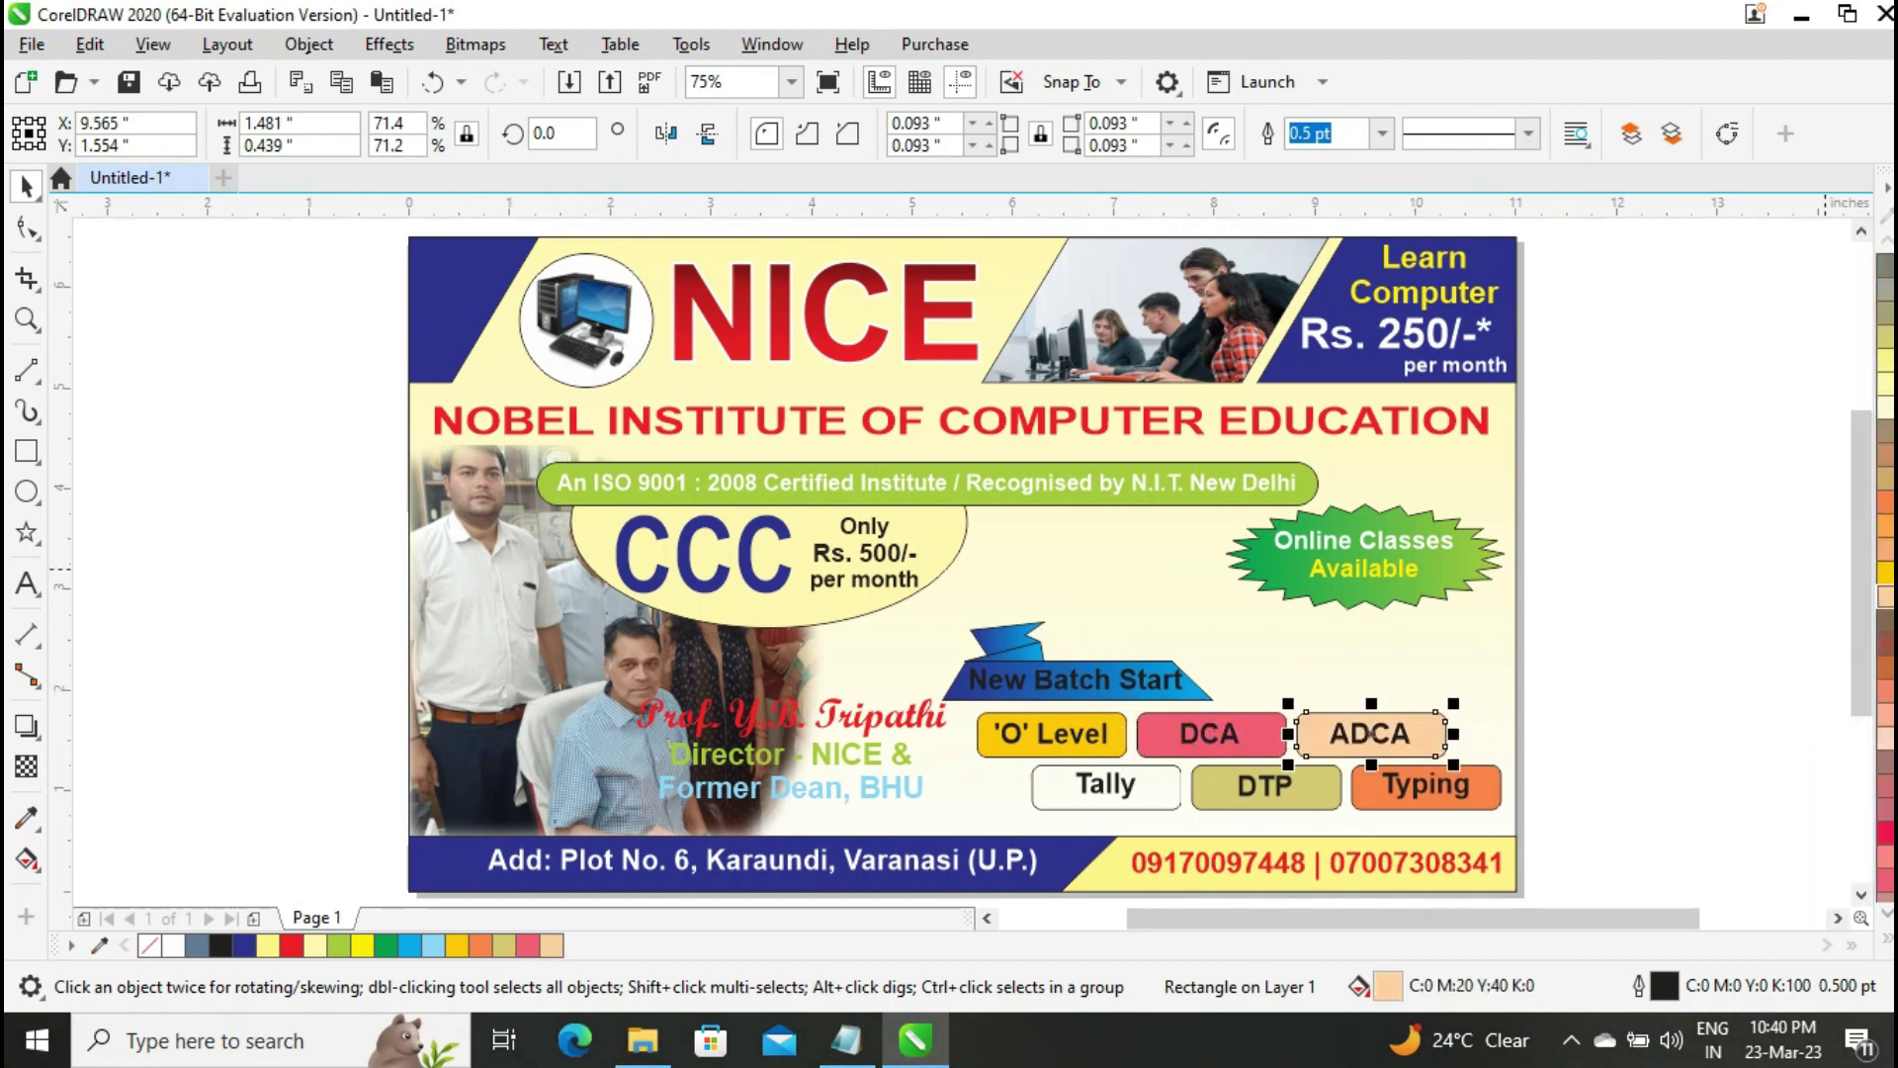
Fill the Tally box Ice Blue and change the ADCA box fill to pale yellow
click(1157, 798)
click(435, 946)
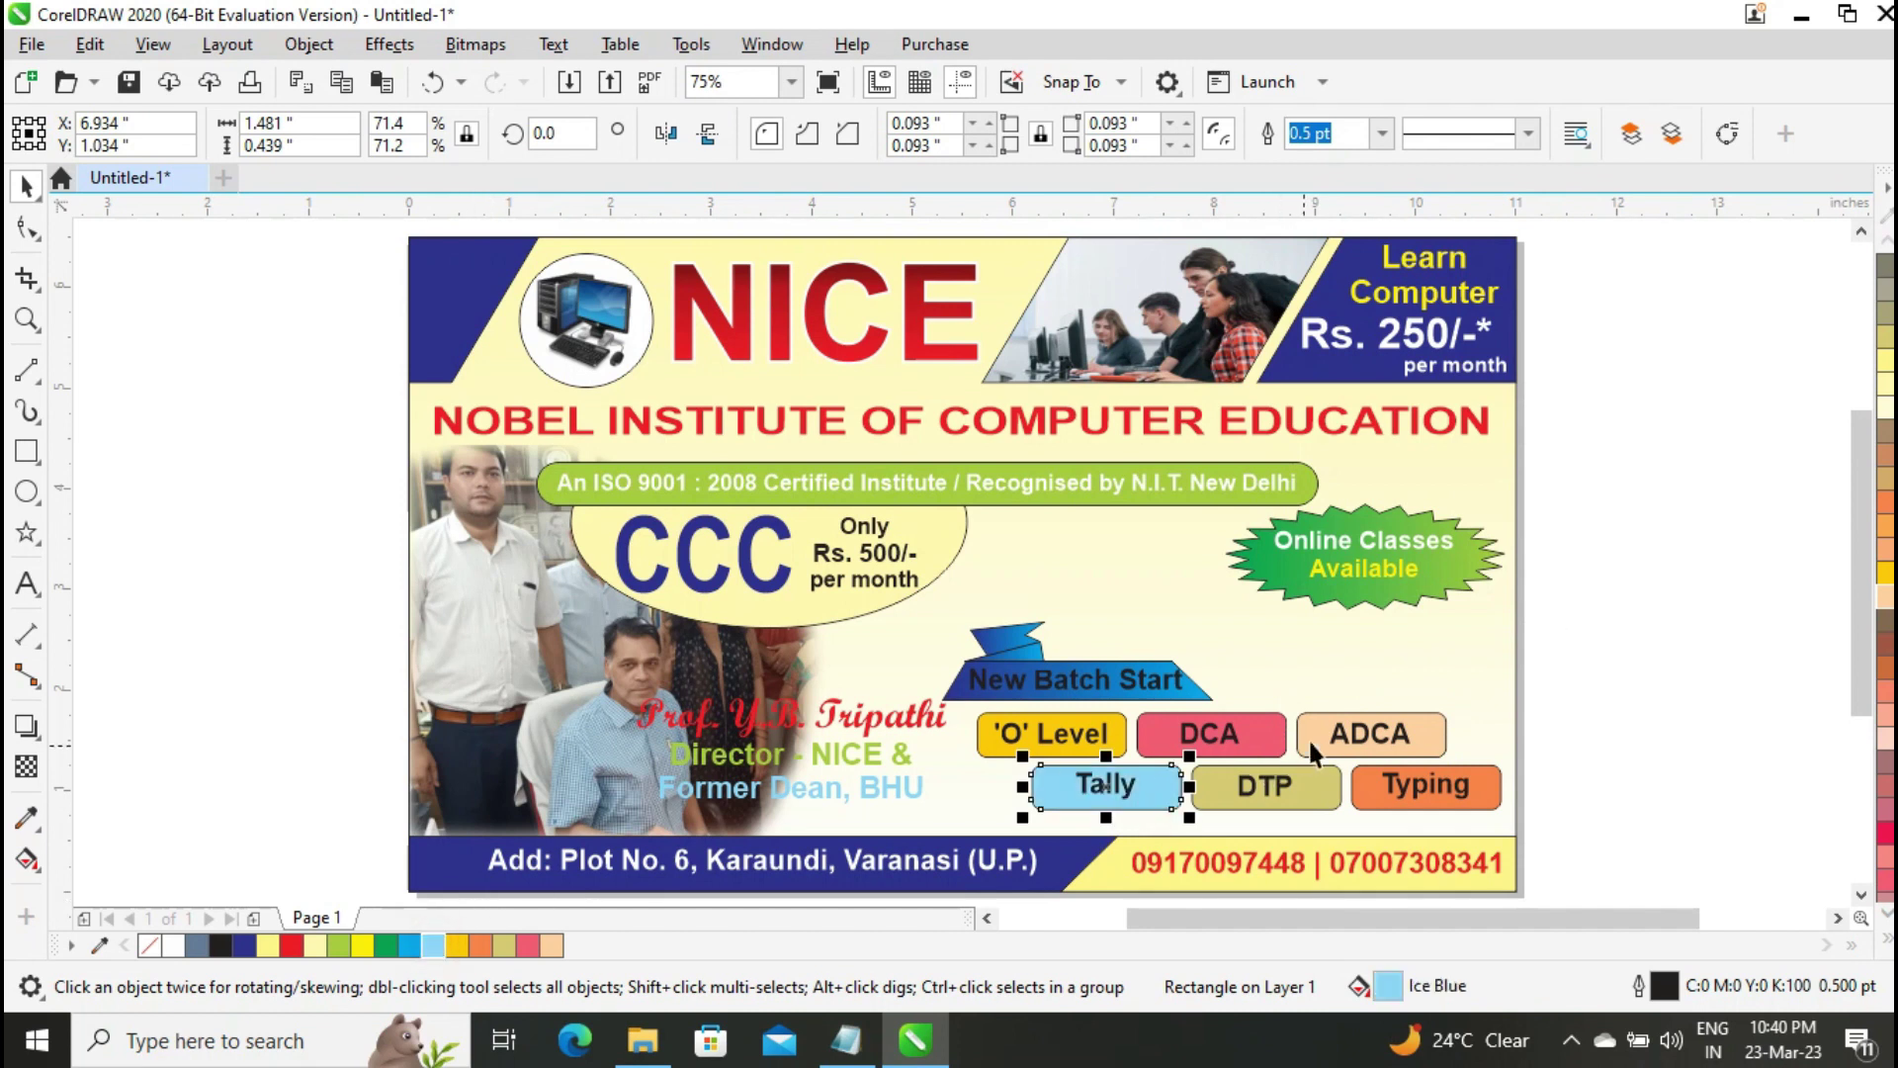
click(1308, 738)
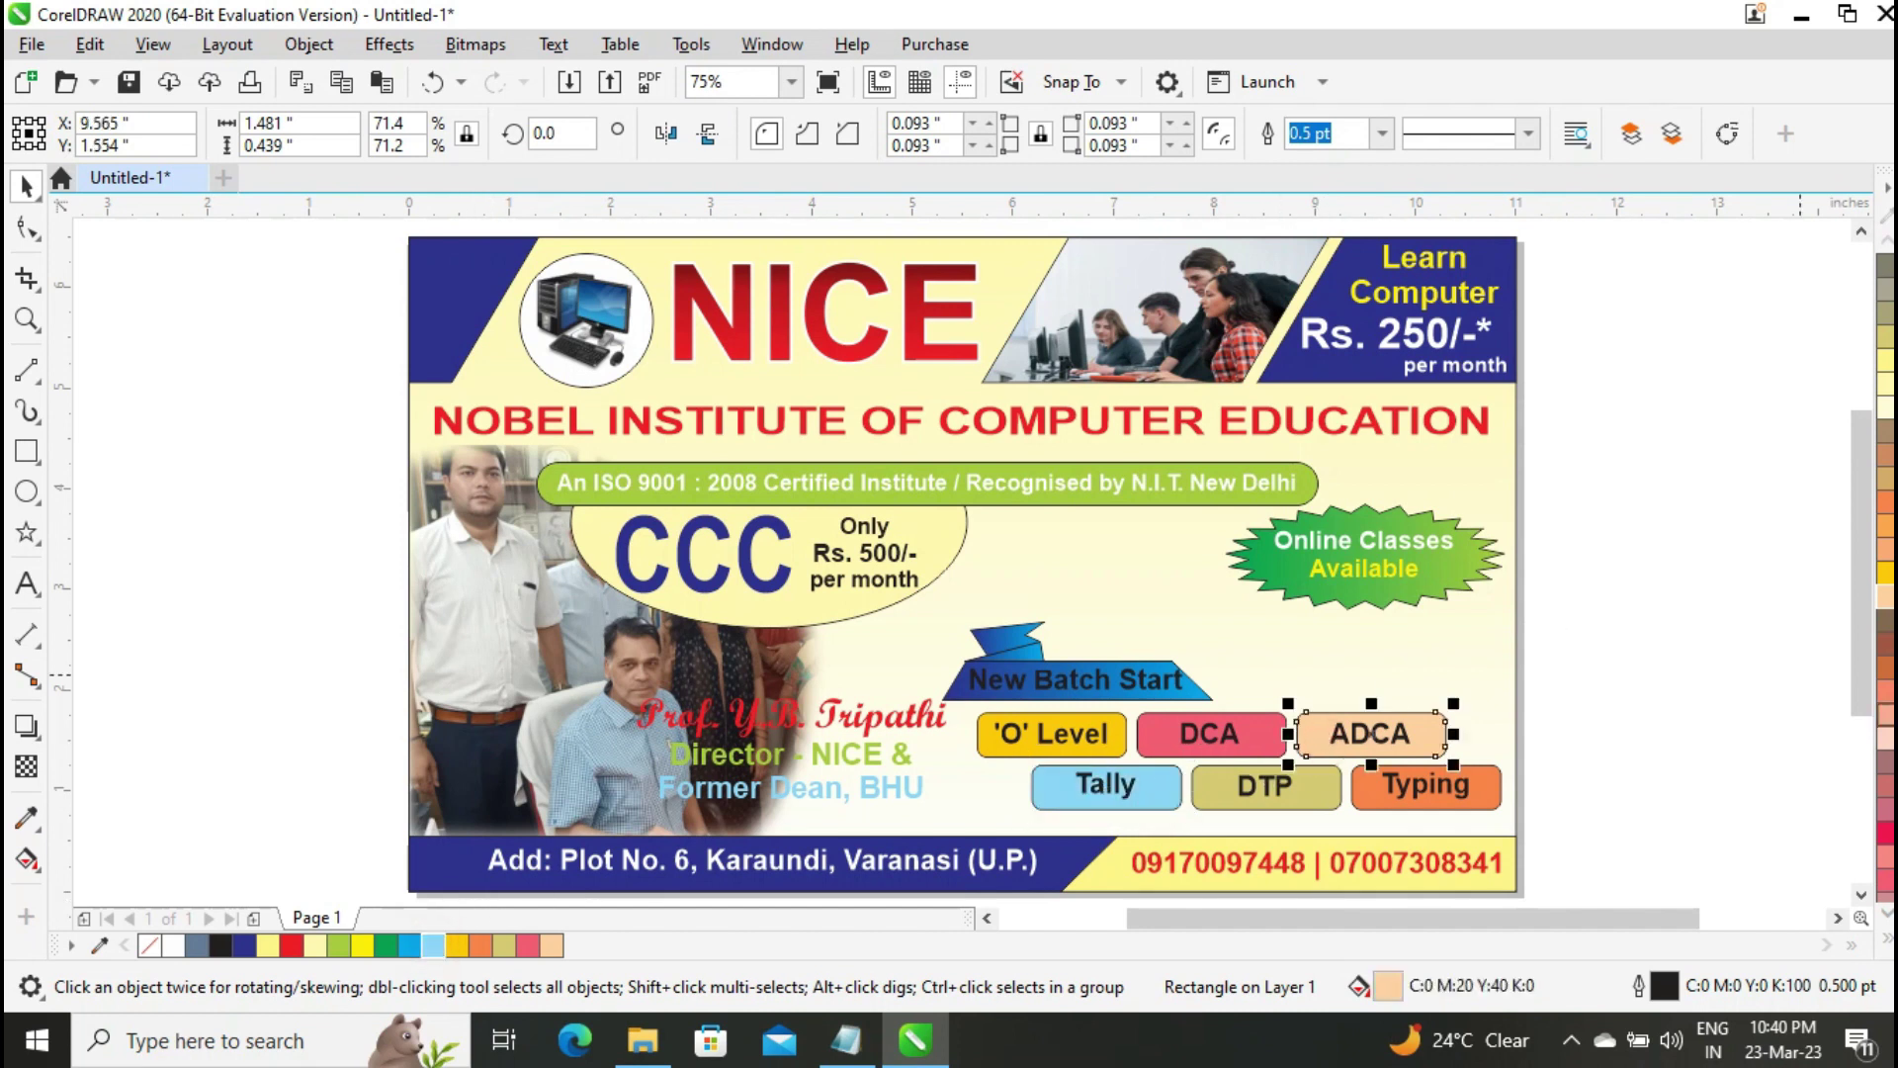
click(1886, 376)
click(1729, 489)
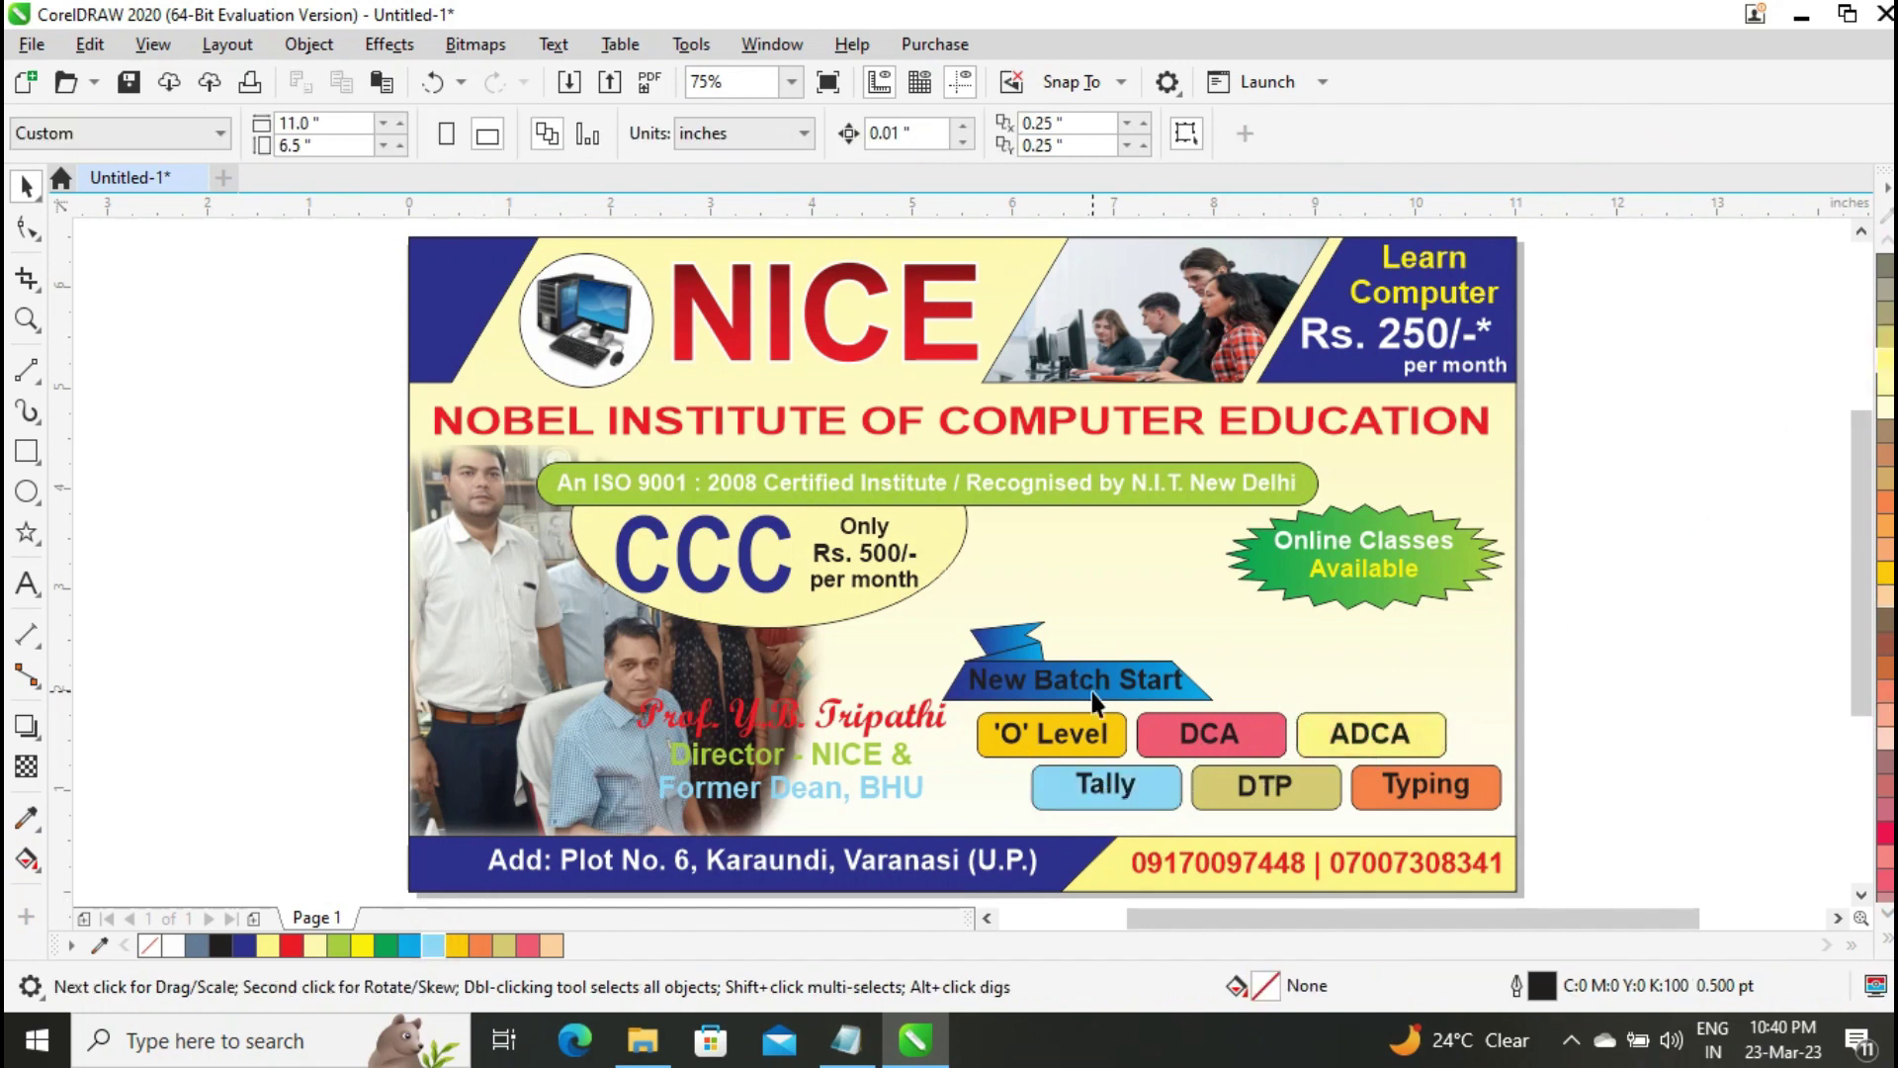
Colour the 'O' Level text red, the ADCA text dark blue and the DCA text Ice Blue
click(1047, 742)
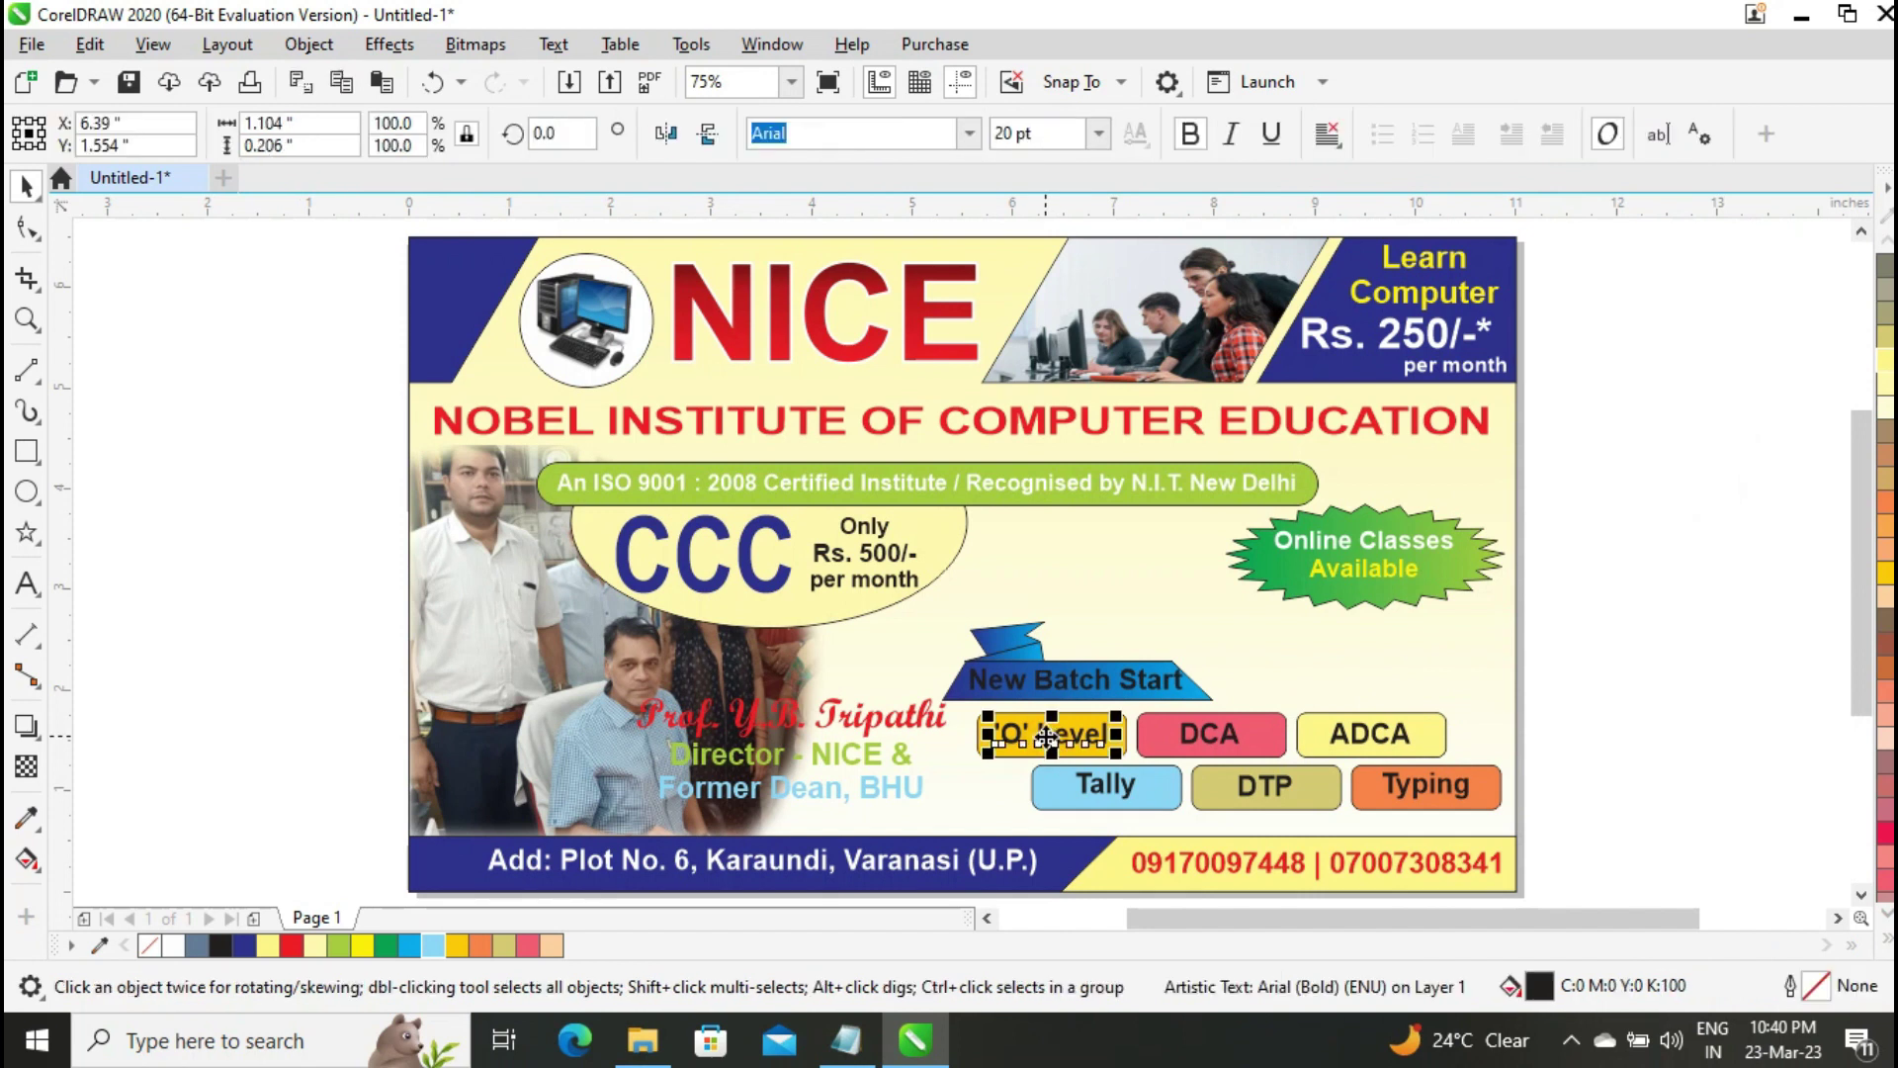
click(293, 945)
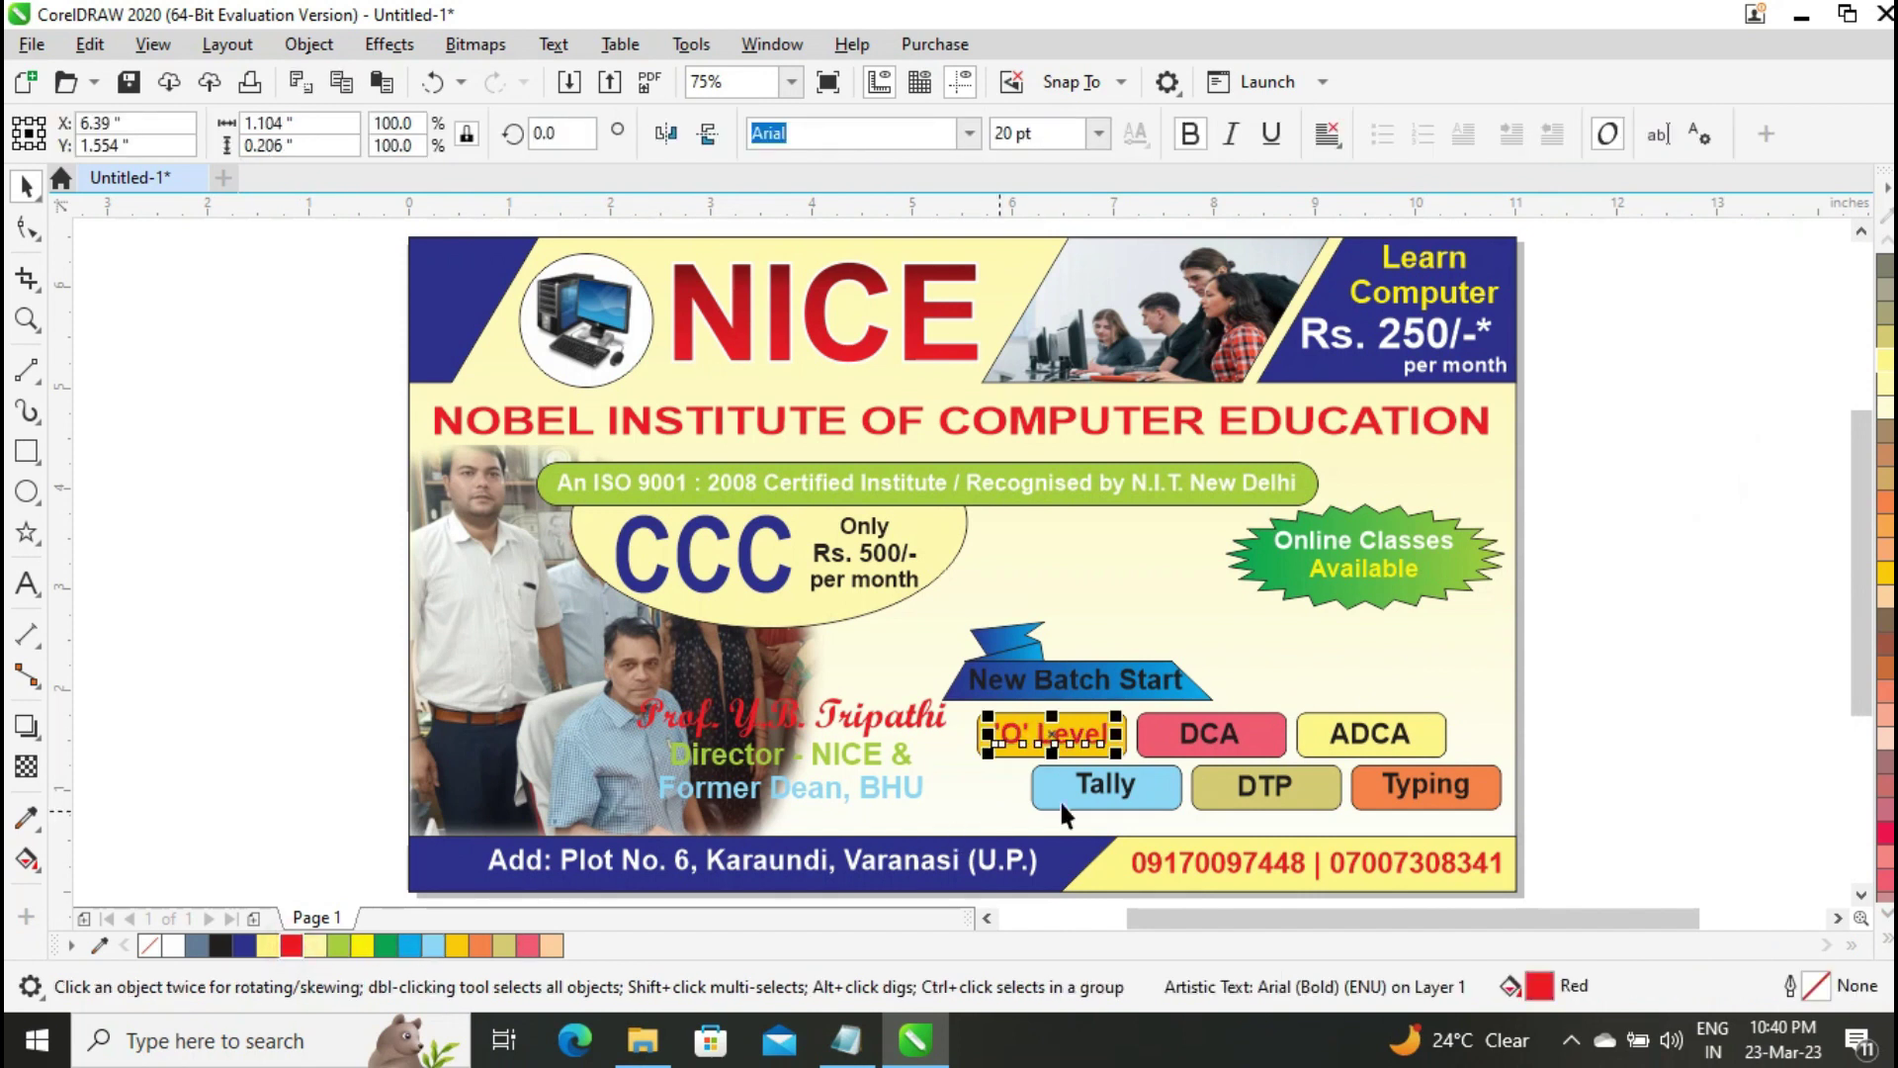
click(1354, 749)
click(243, 945)
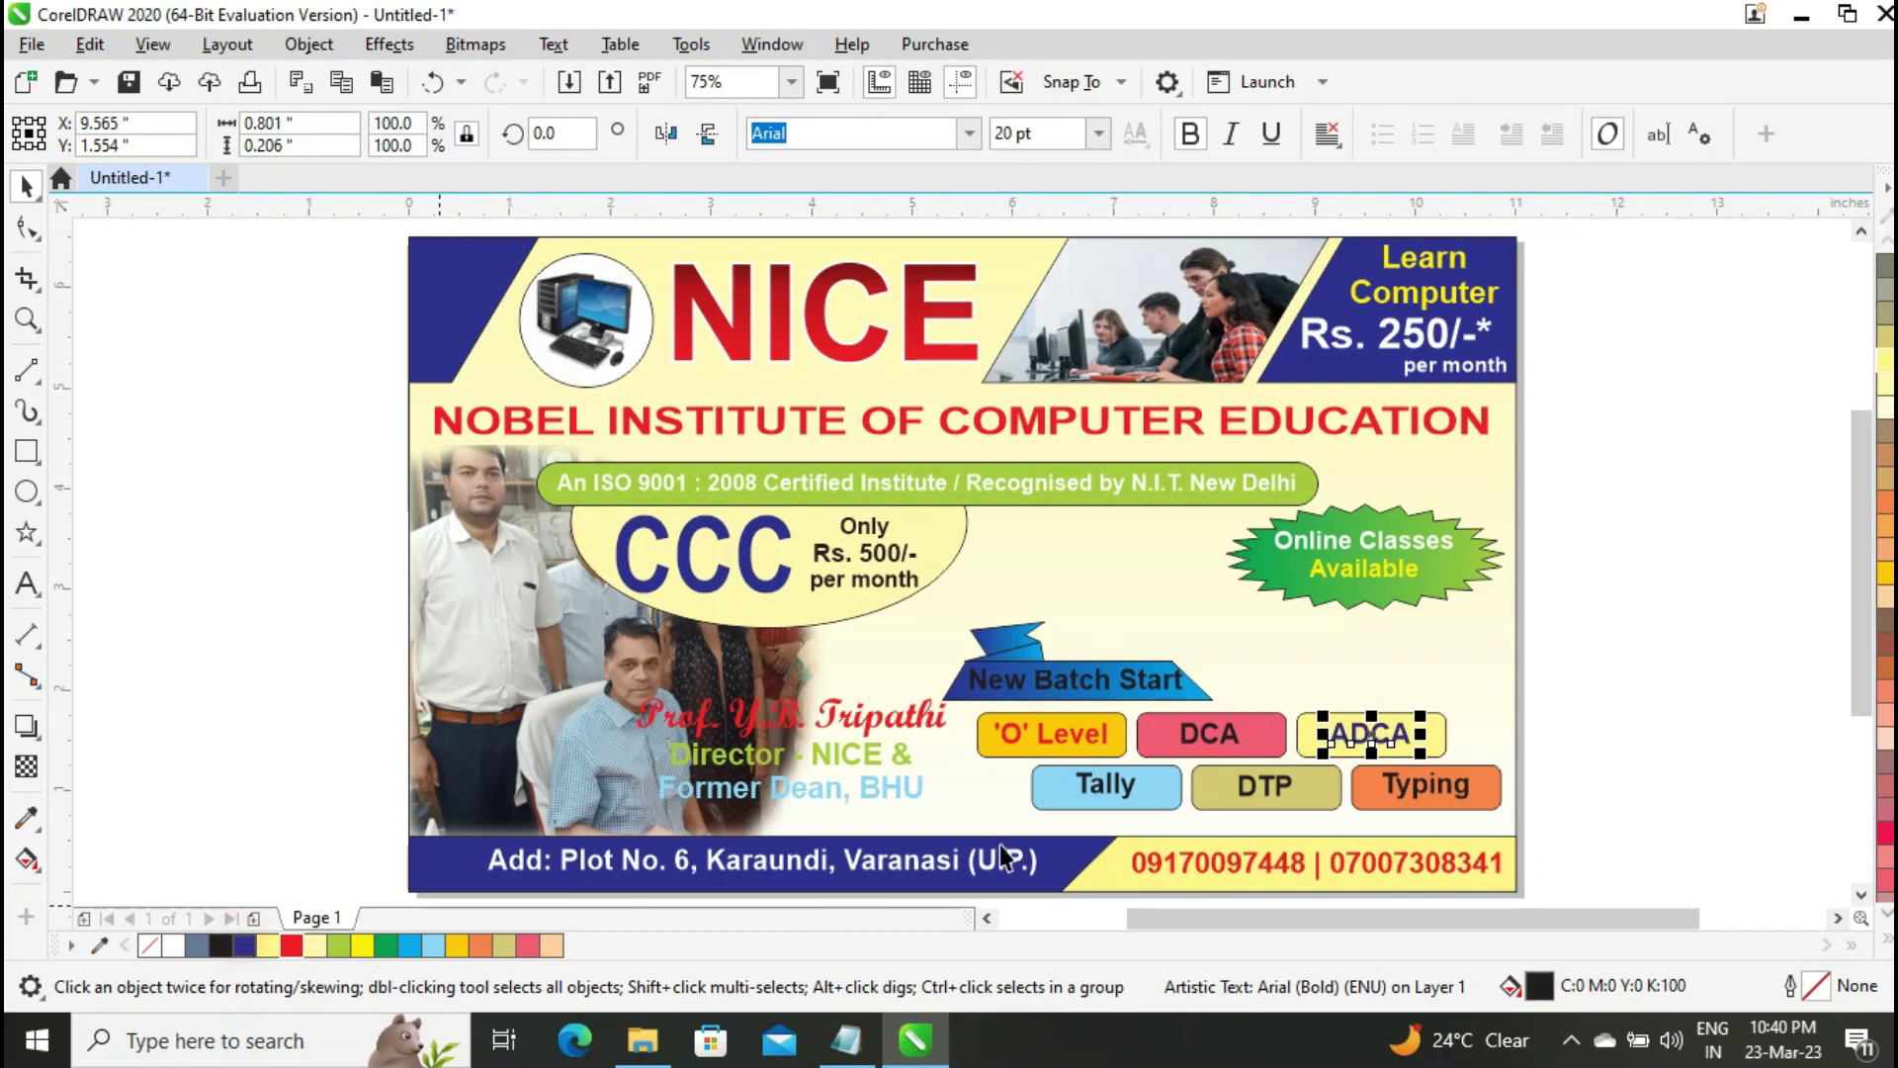
click(1211, 741)
click(433, 946)
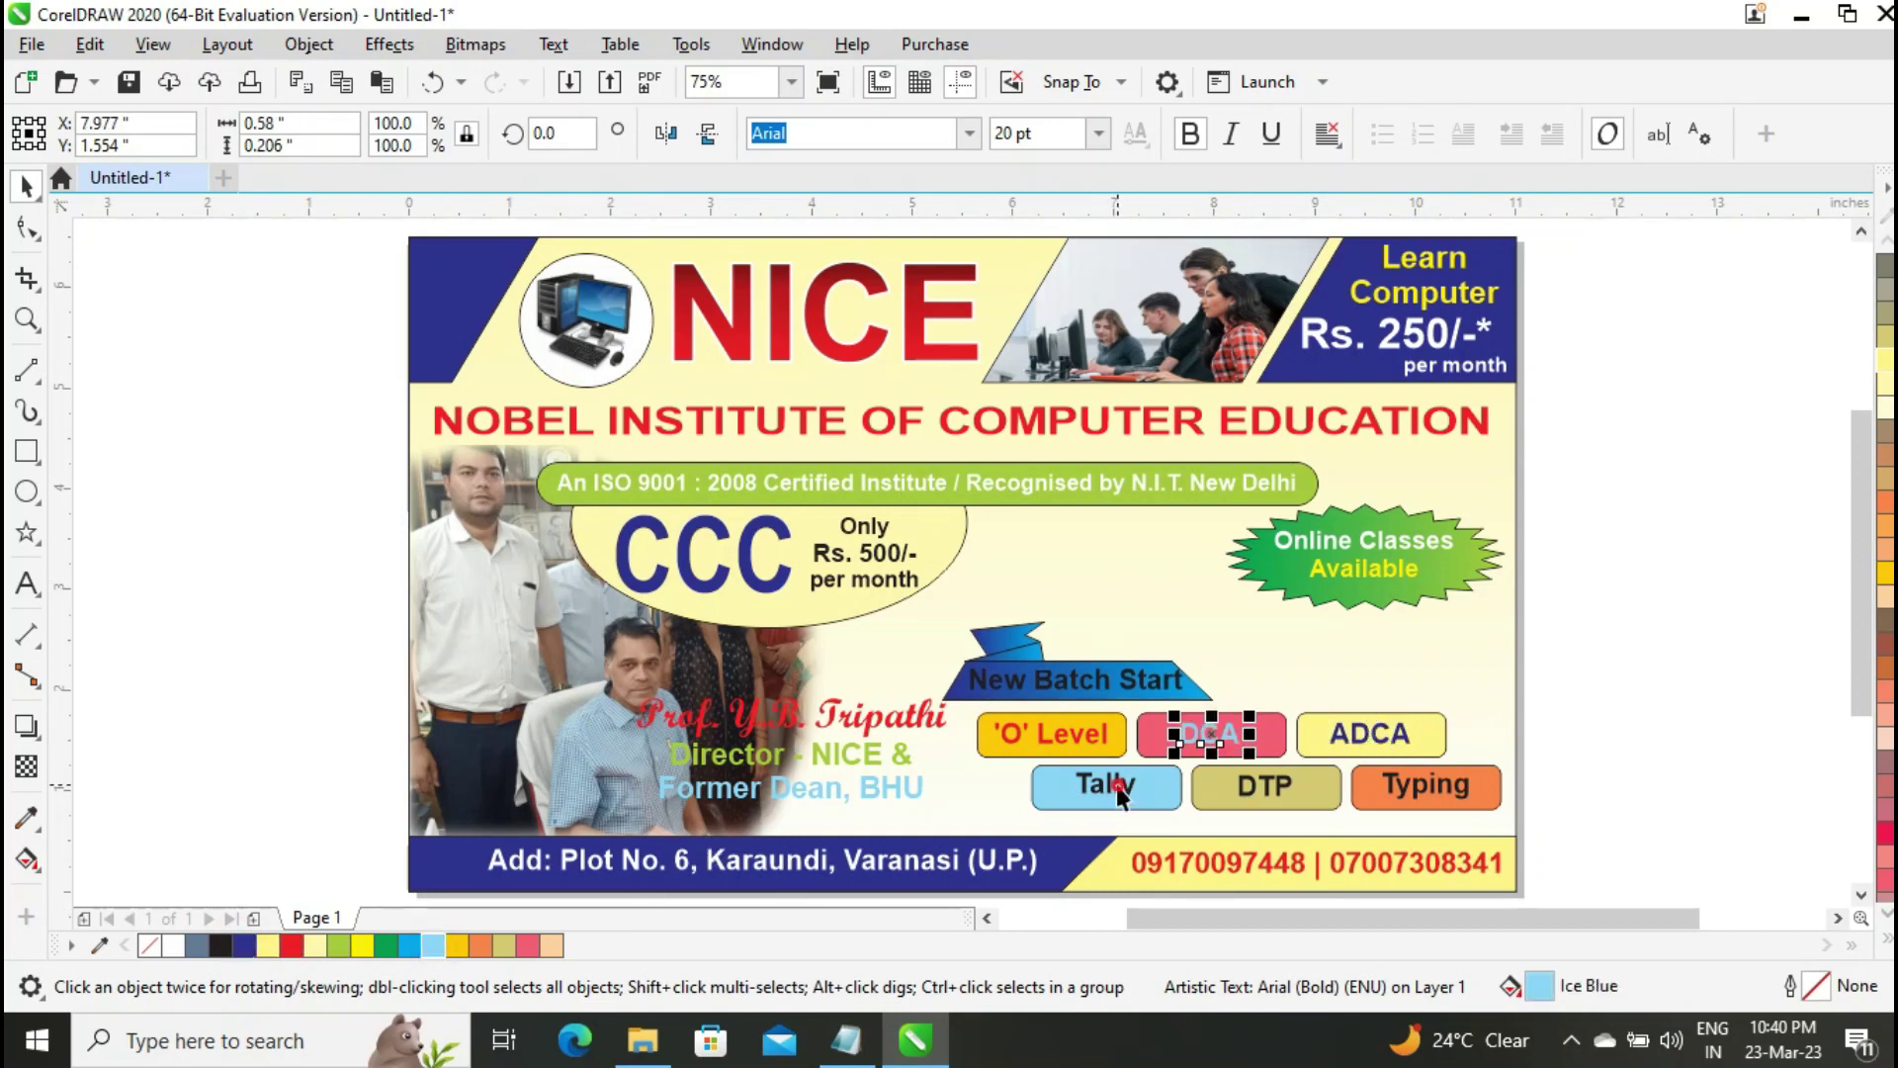
Colour the Tally text green and the Typing text yellow
click(1117, 785)
click(387, 945)
click(1261, 786)
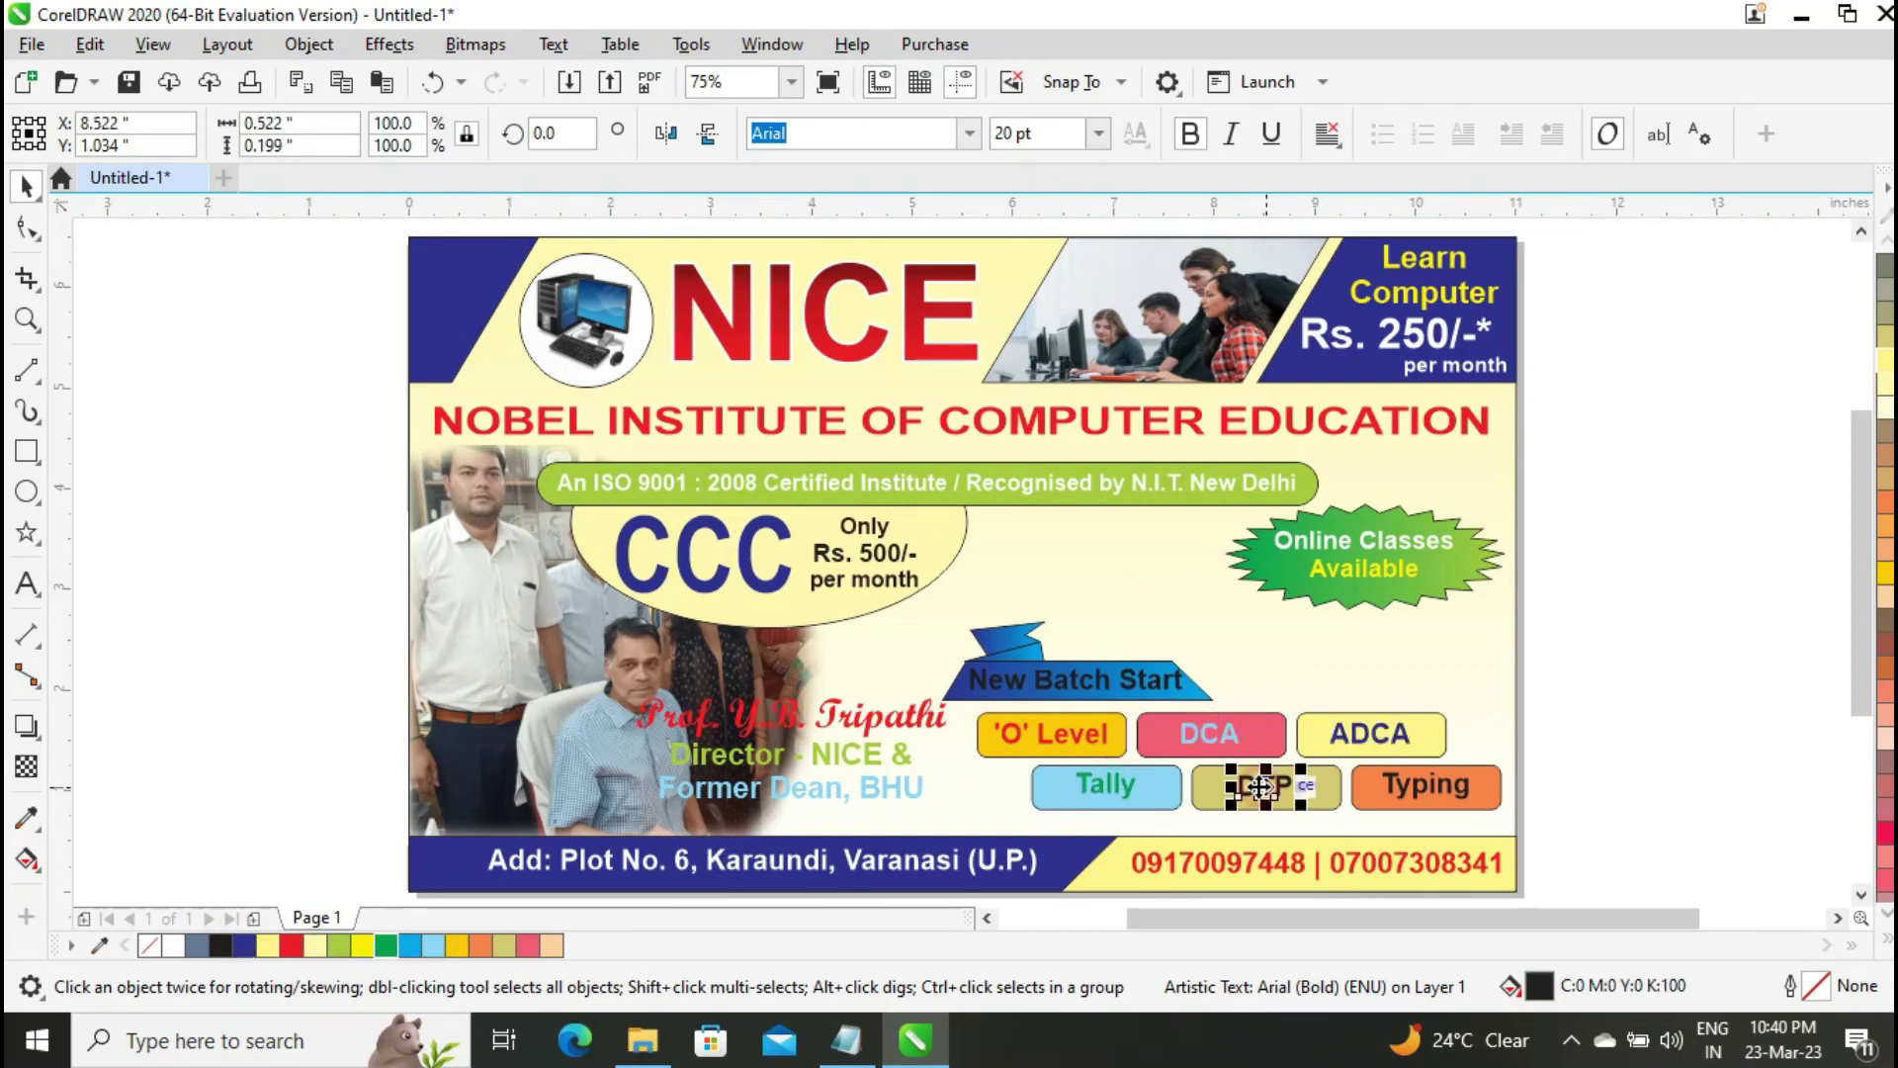
click(1428, 785)
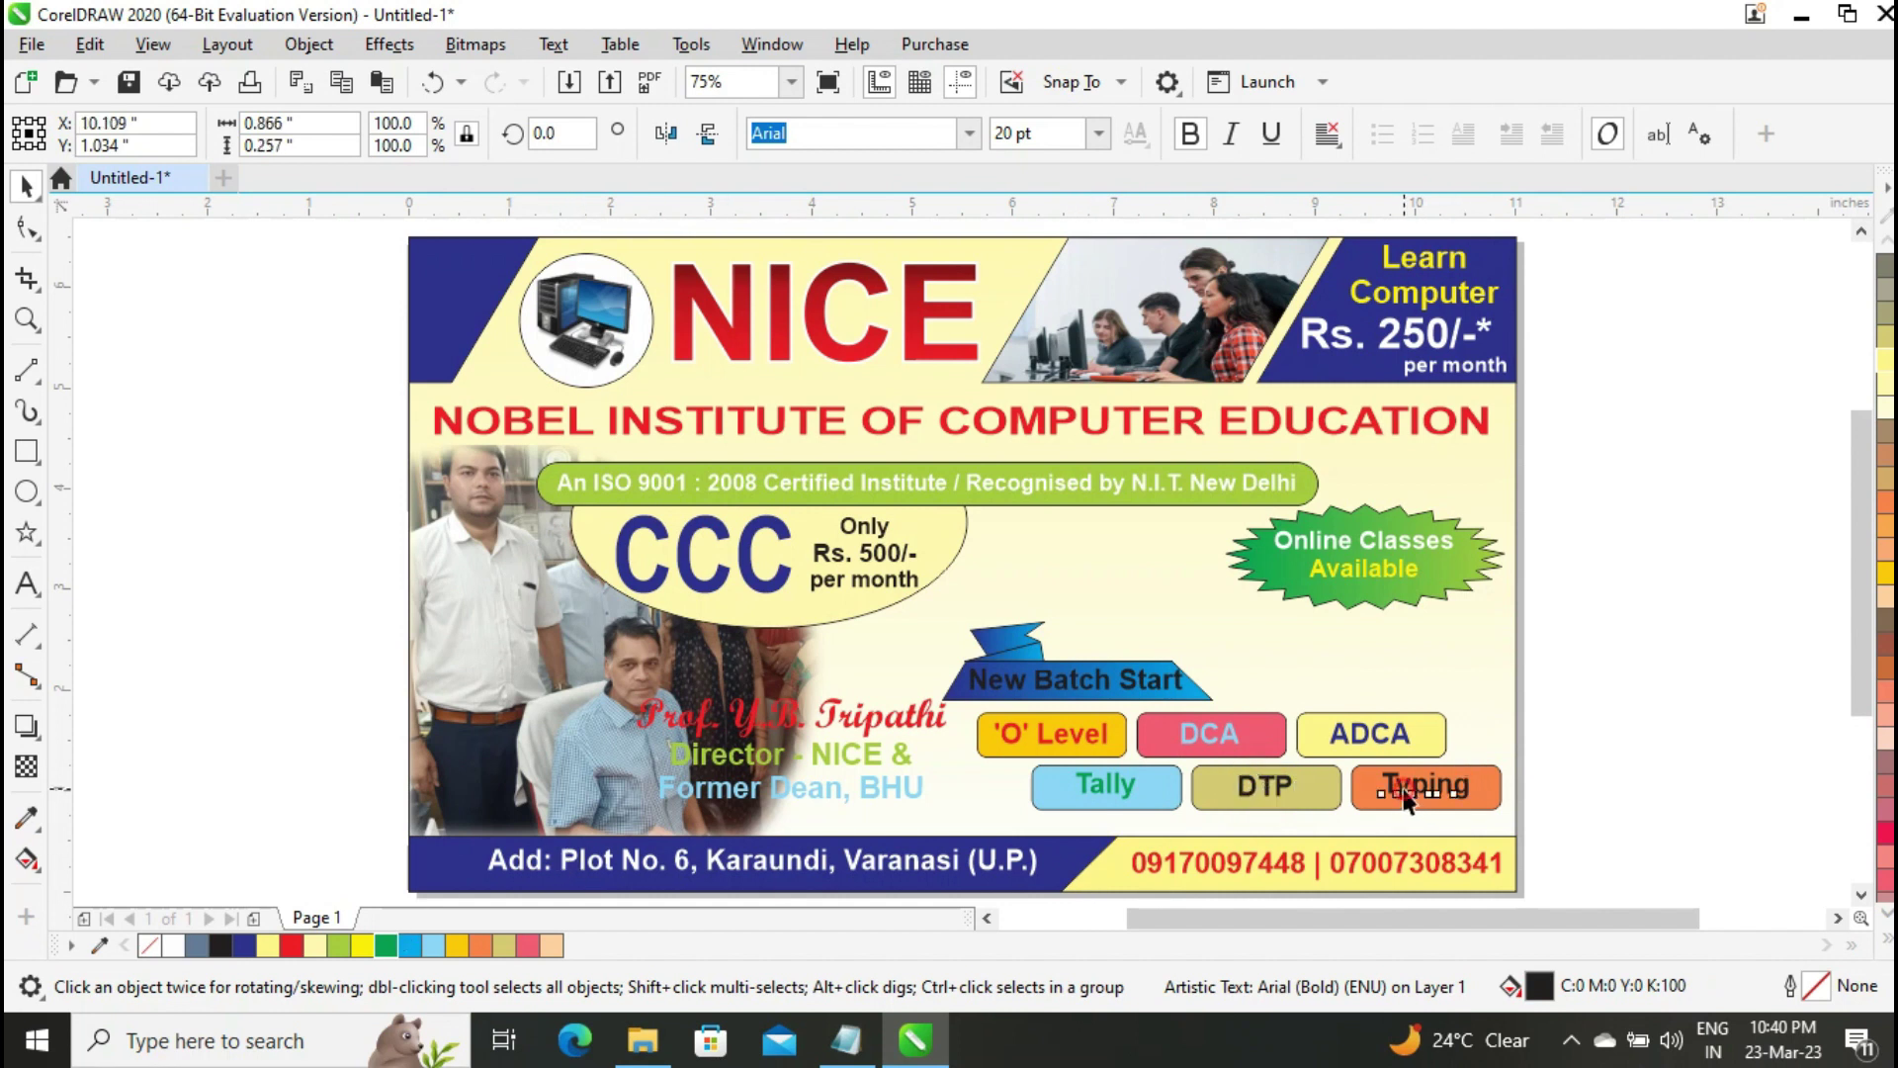
click(363, 946)
click(281, 777)
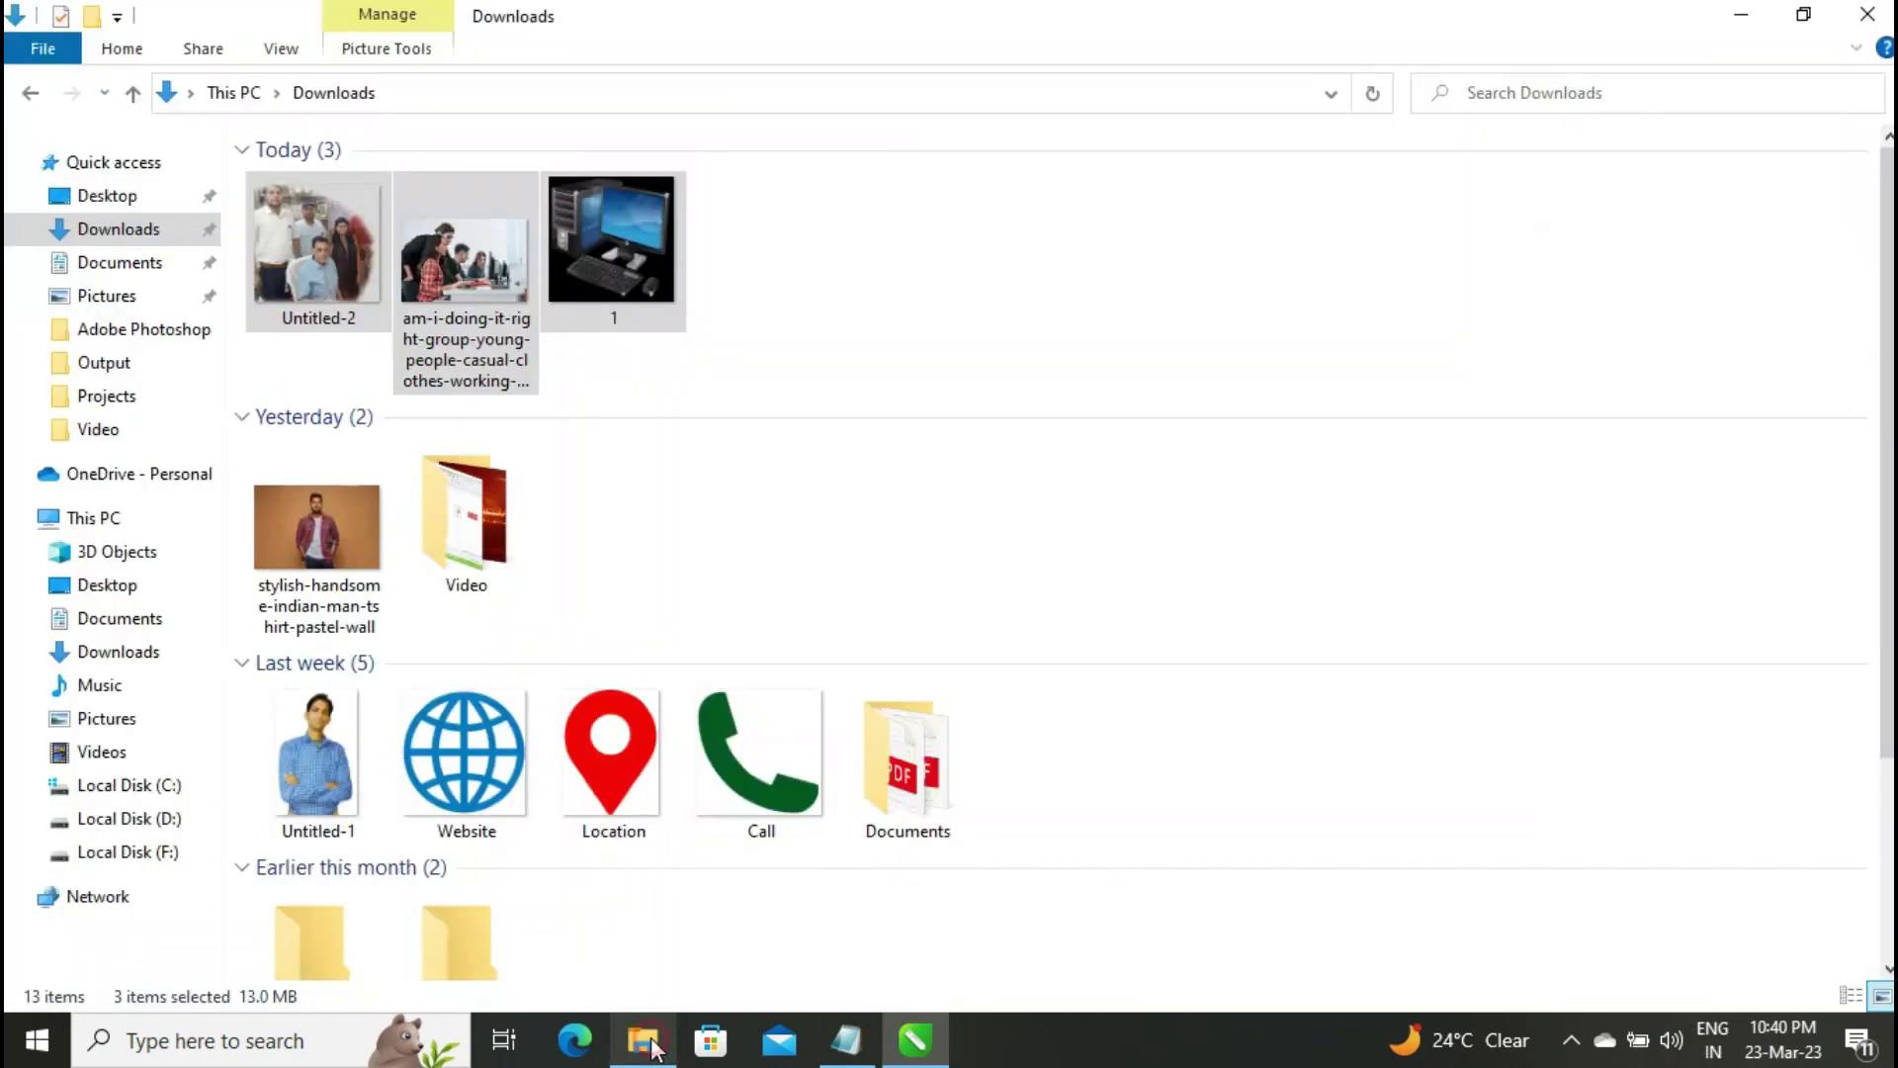
Copy the Location and Call images from the Downloads folder in File Explorer and paste them into the CorelDRAW flyer
click(603, 760)
ctrl+click(725, 759)
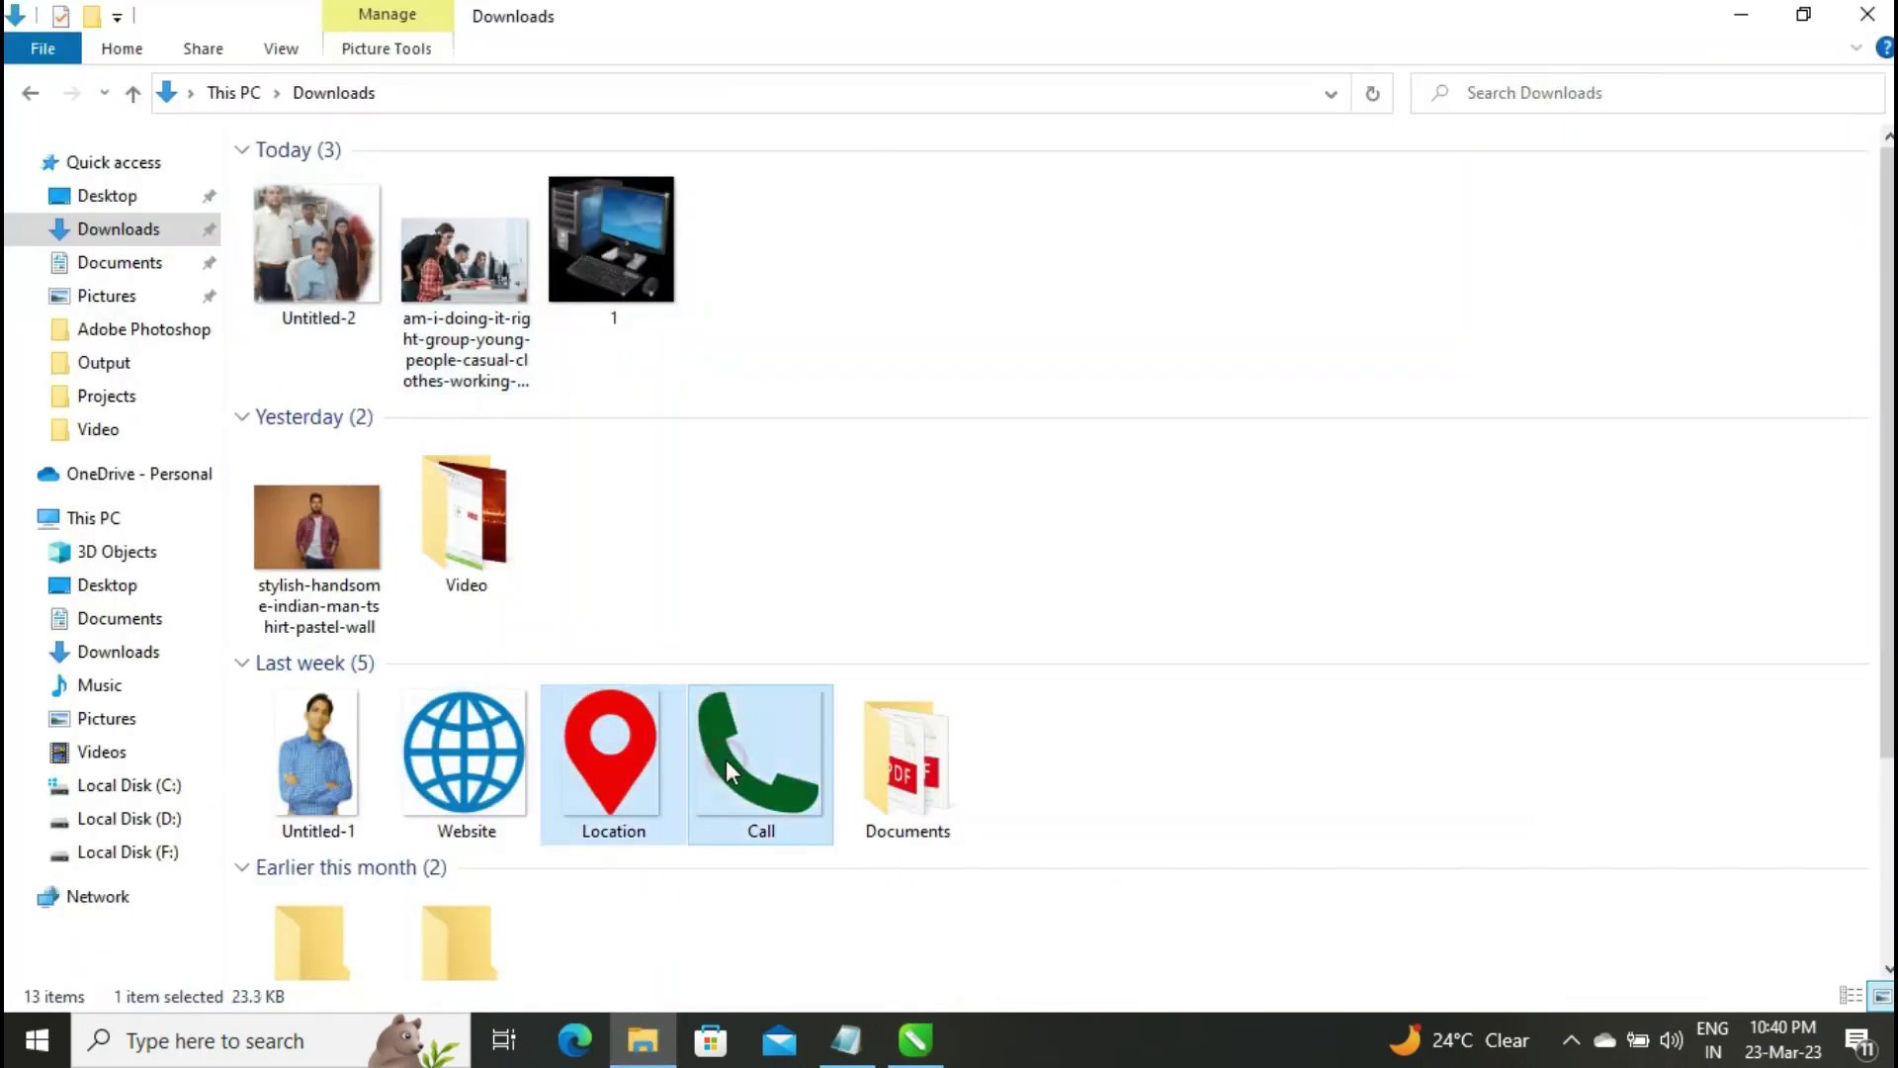
key(ctrl+c)
key(alt+Tab)
key(ctrl+v)
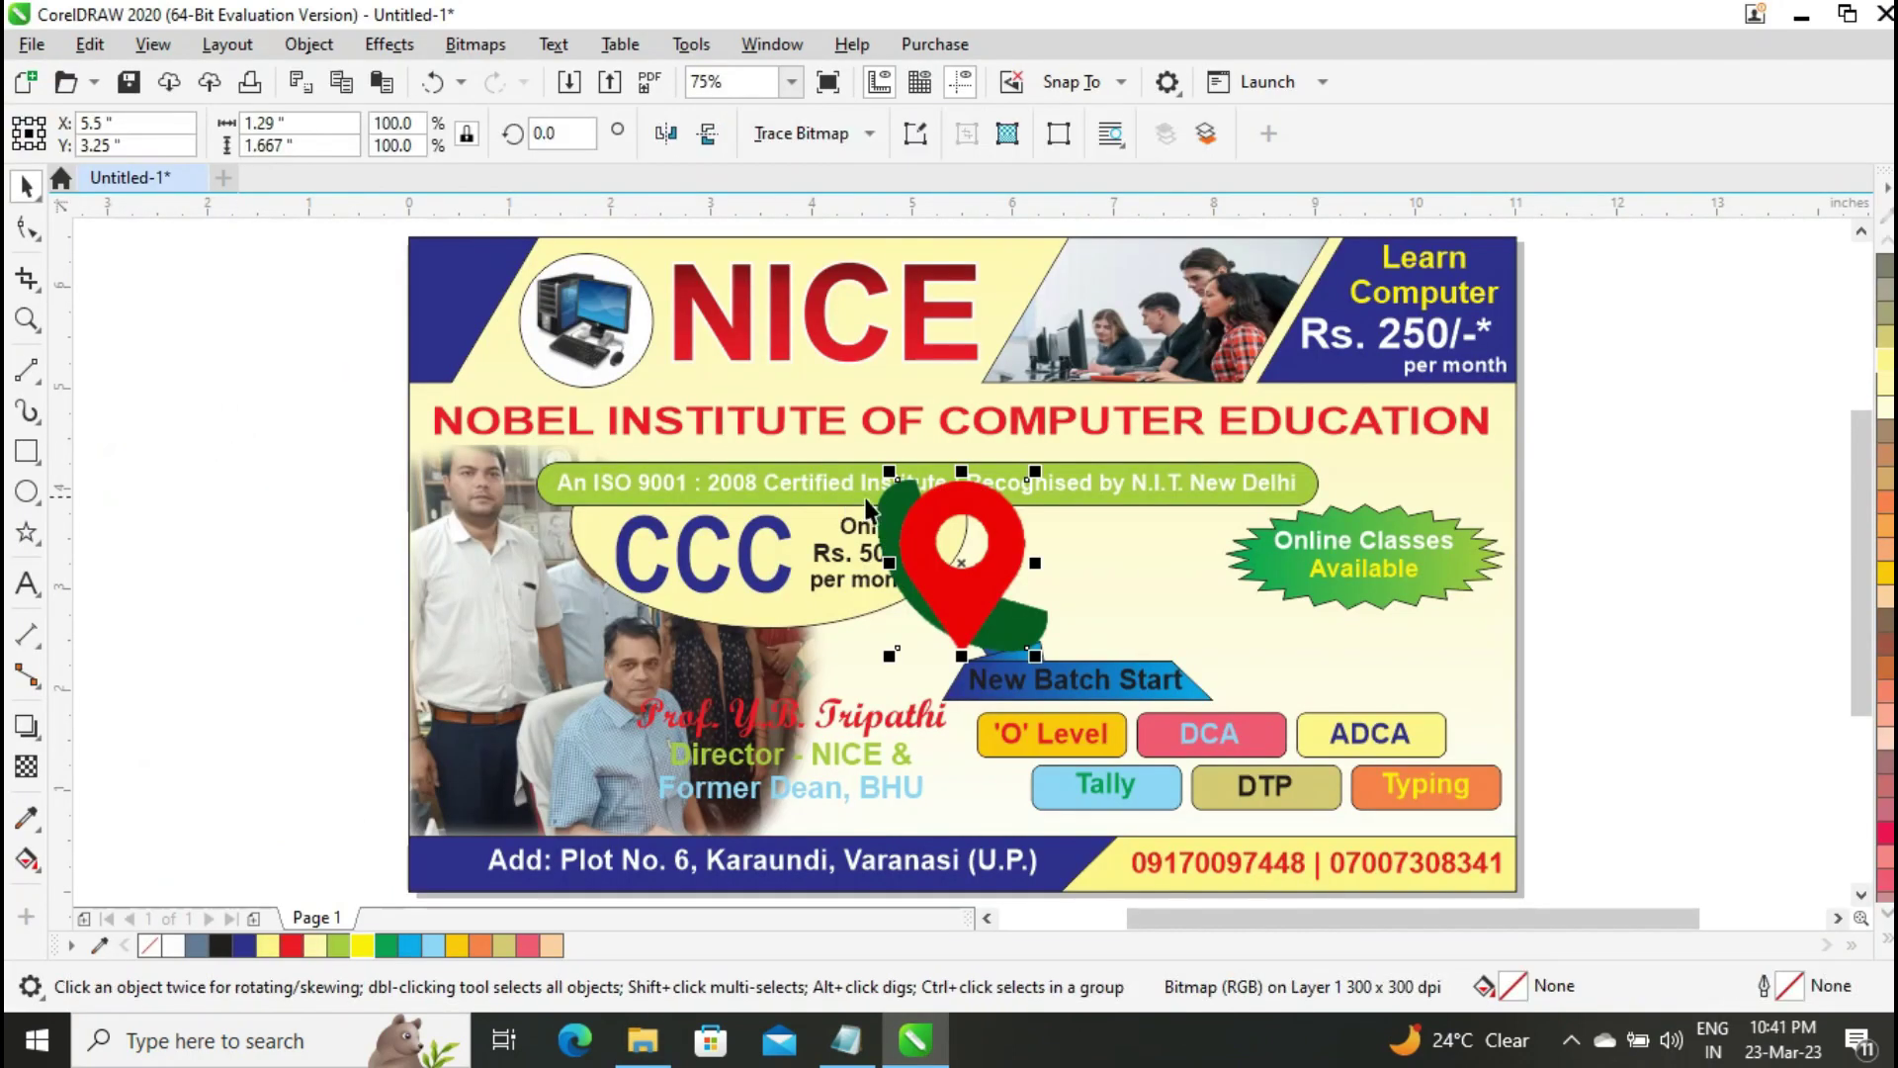
Shrink the location icon to about 0.34 by 0.44 in before the footer address, and the shrunken phone icon before the phone numbers
drag(1038, 464, 451, 863)
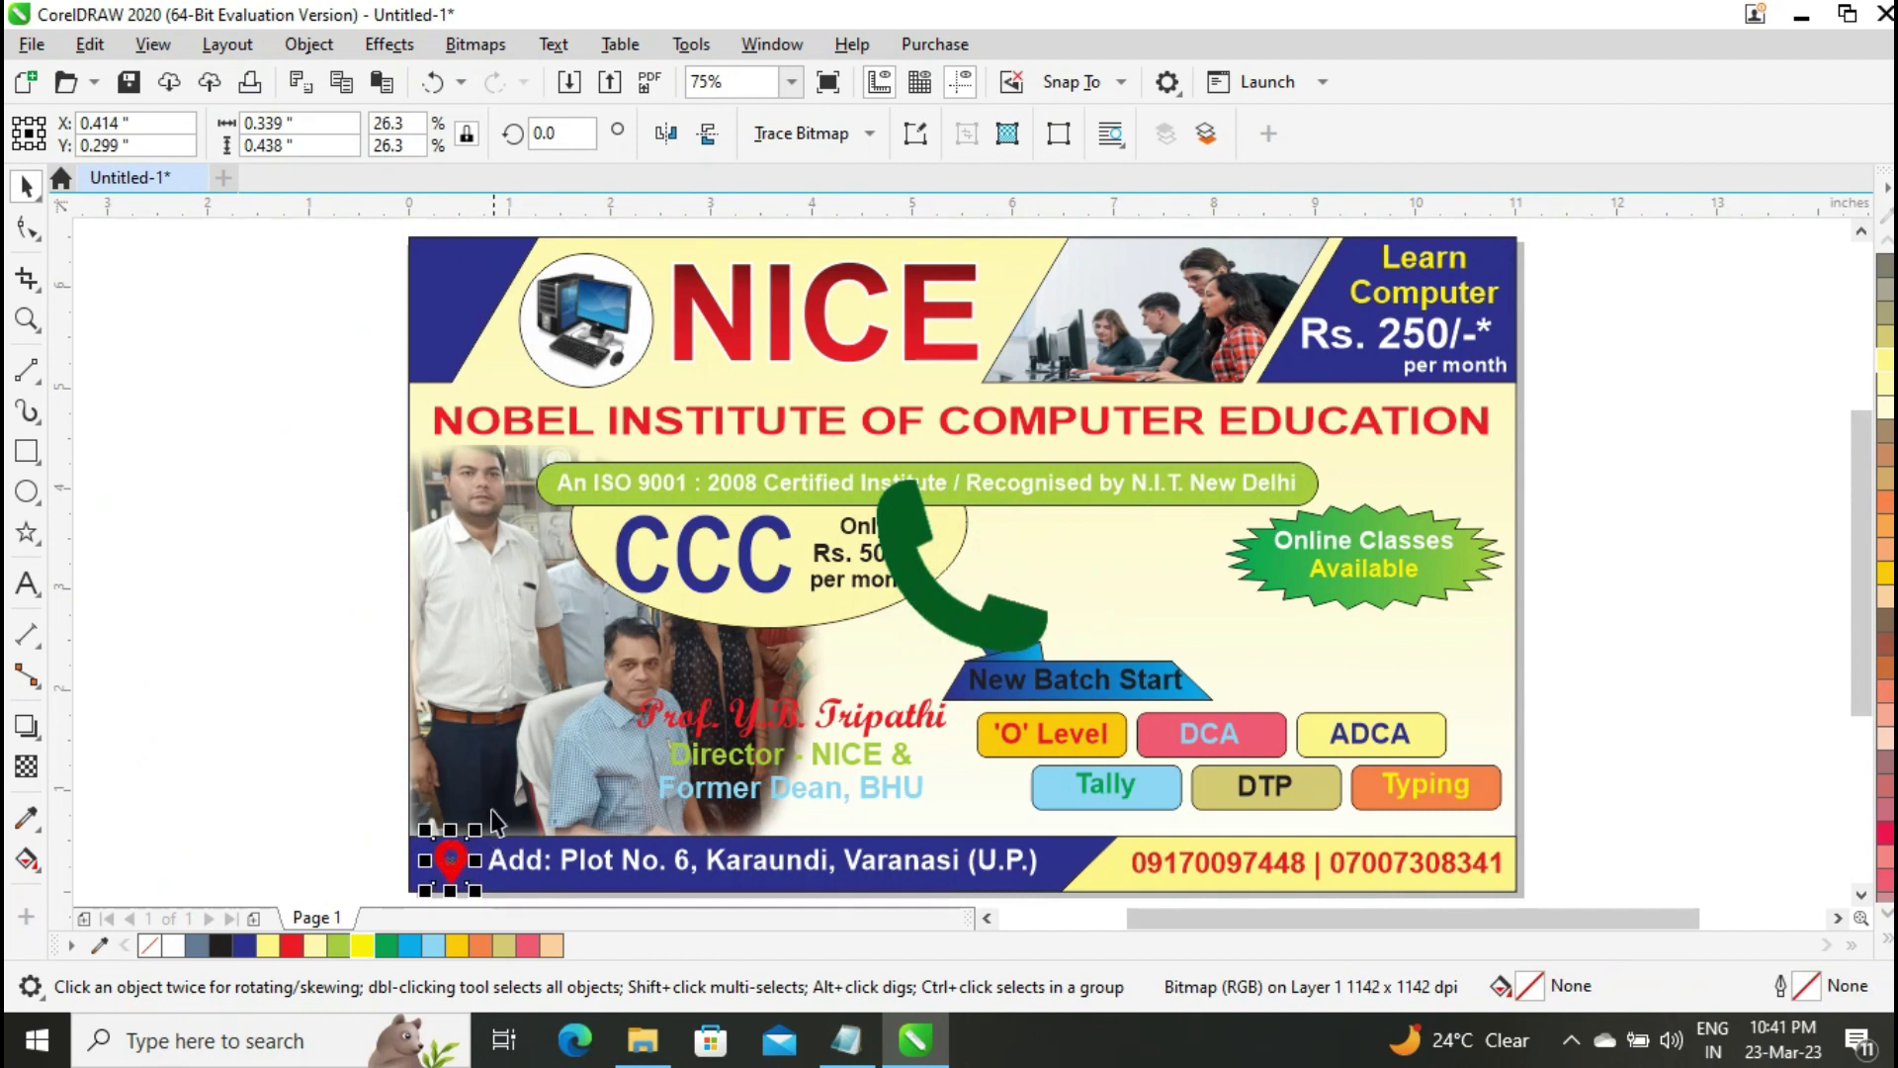
click(925, 475)
drag(866, 467, 1098, 794)
drag(1113, 862, 1104, 863)
click(1640, 623)
Reduce the location icon to about 0.29 by 0.37 in and move it slightly closer to the address text
click(26, 316)
drag(352, 805, 1195, 857)
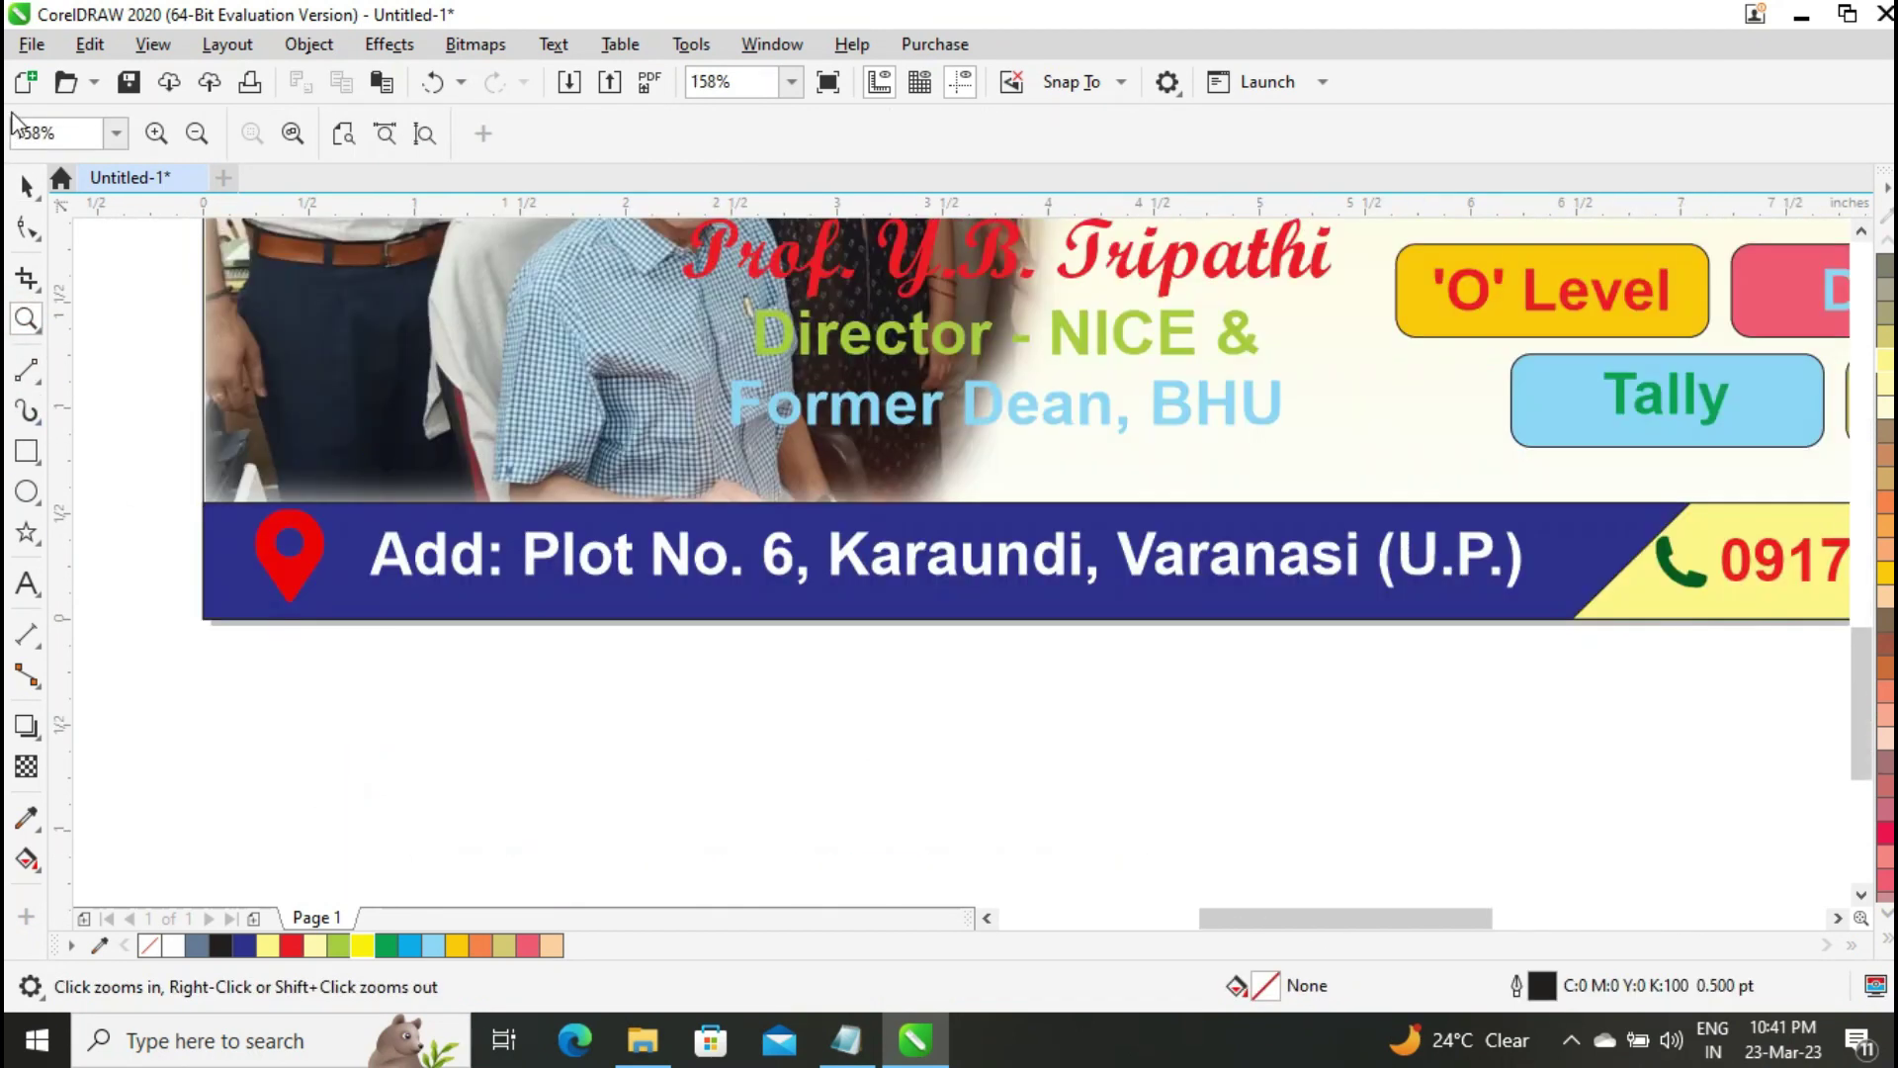
click(25, 182)
click(296, 539)
drag(328, 503, 301, 553)
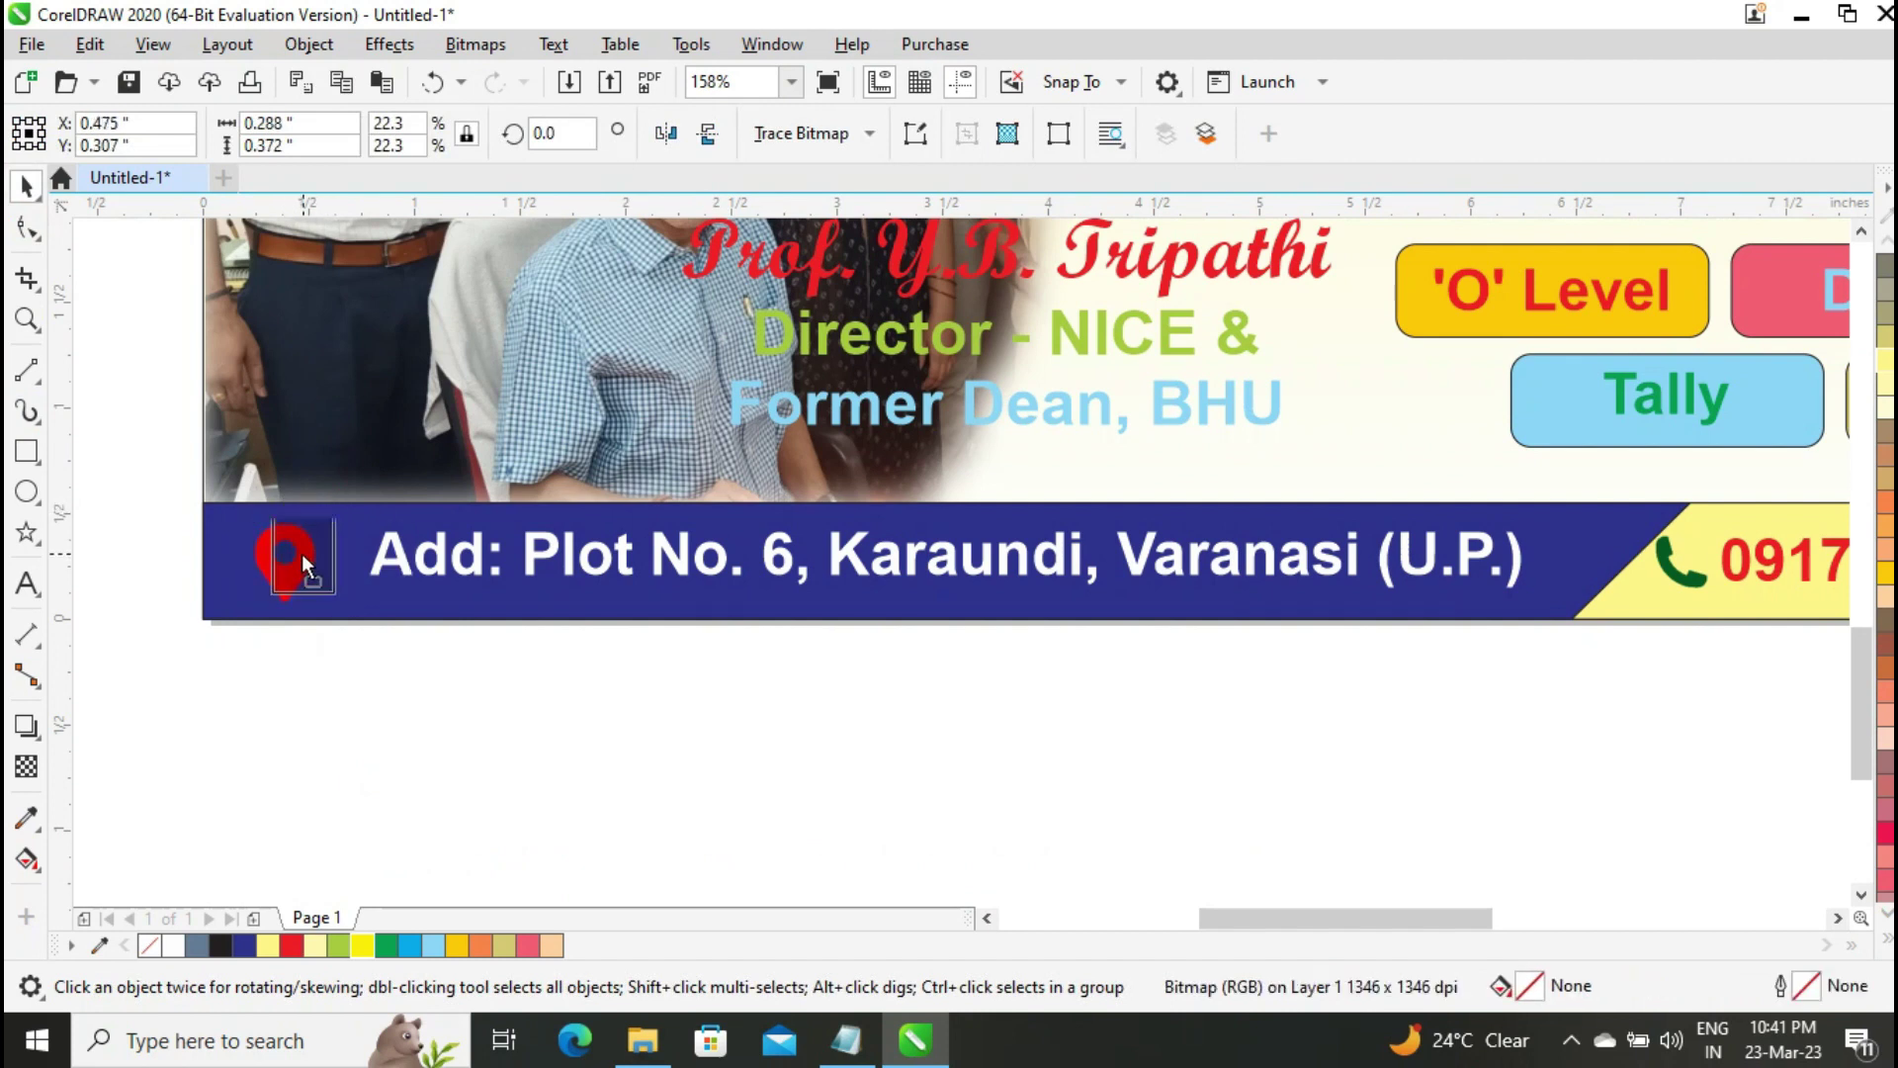
click(543, 708)
Shift the footer phone numbers slightly toward the page edge and enlarge the phone icon beside them to about 0.35 in
drag(1326, 920, 1466, 922)
click(1205, 589)
click(1241, 560)
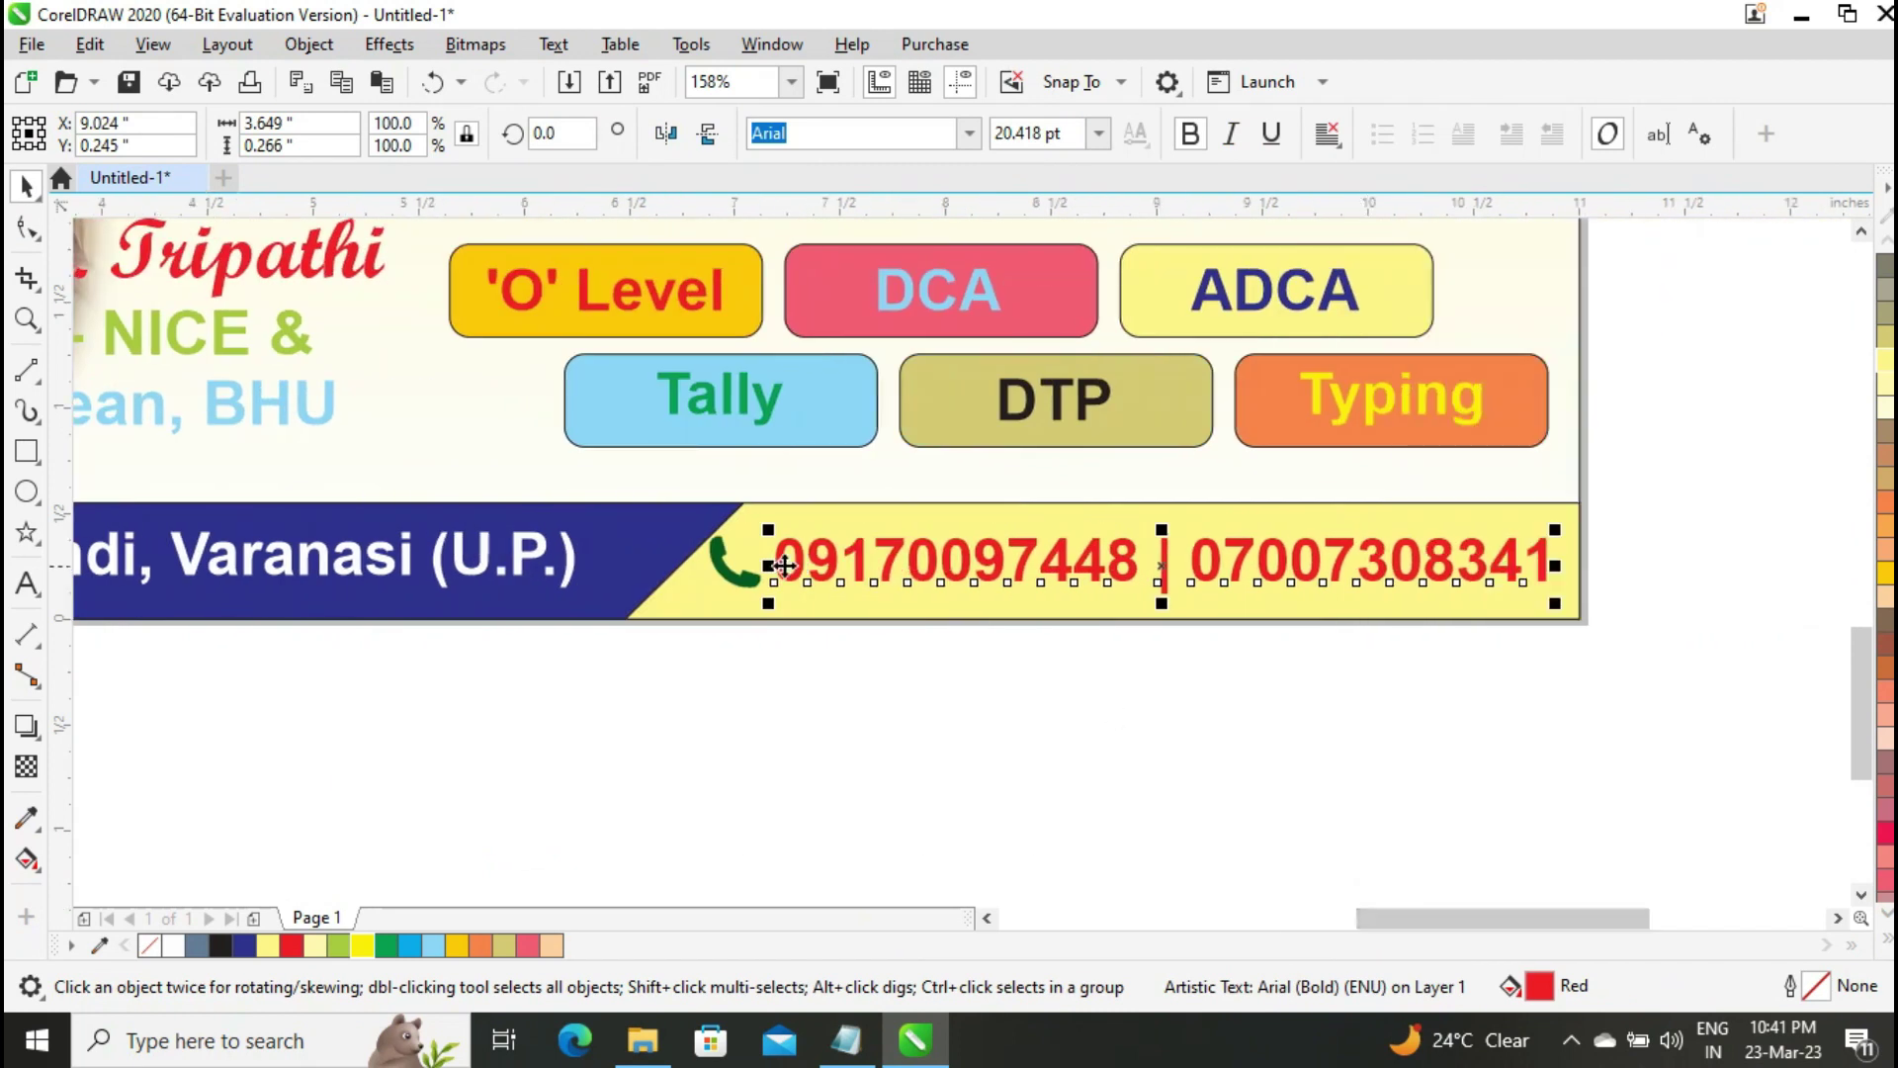
mouse_move(836, 570)
mouse_down()
mouse_move(792, 608)
mouse_move(755, 560)
mouse_up()
click(732, 575)
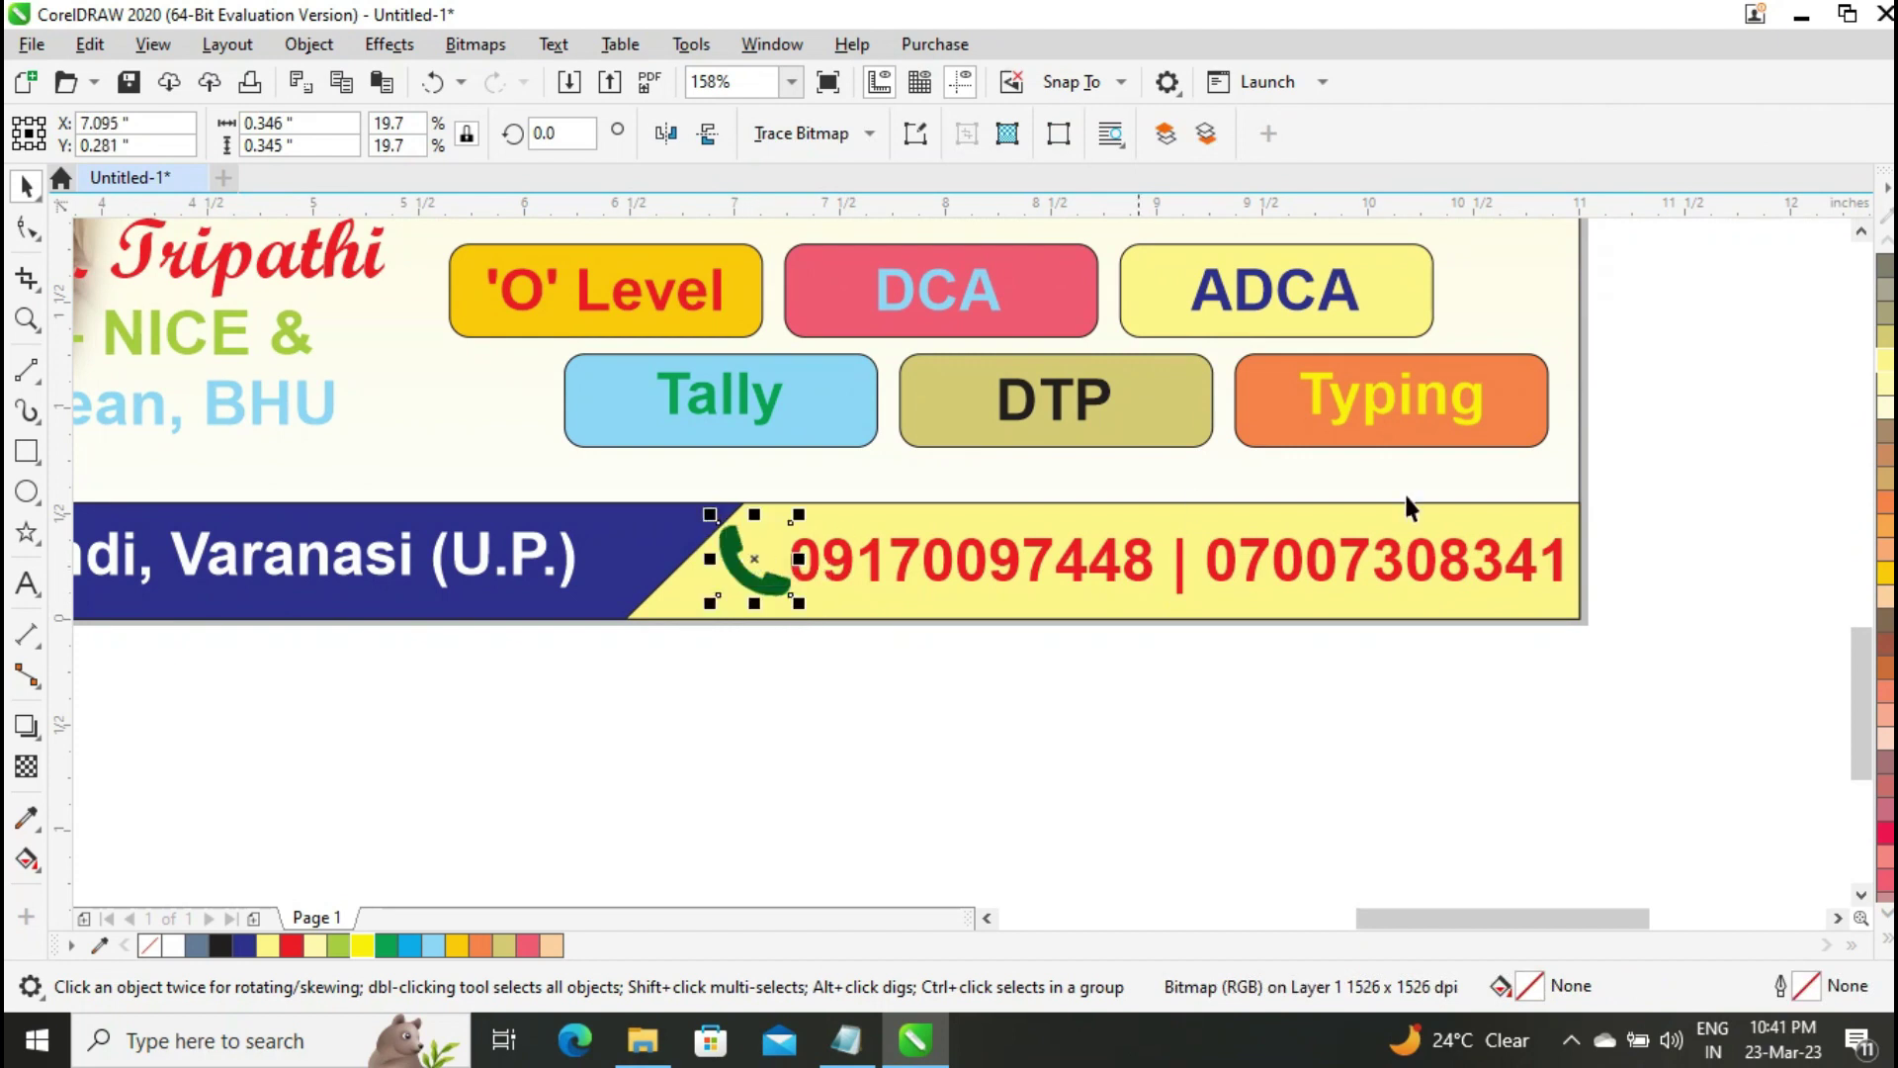
click(1692, 534)
Remove the outlines from both blue header shapes, the computer picture's circle and the slanted header photo frame
click(792, 82)
click(768, 124)
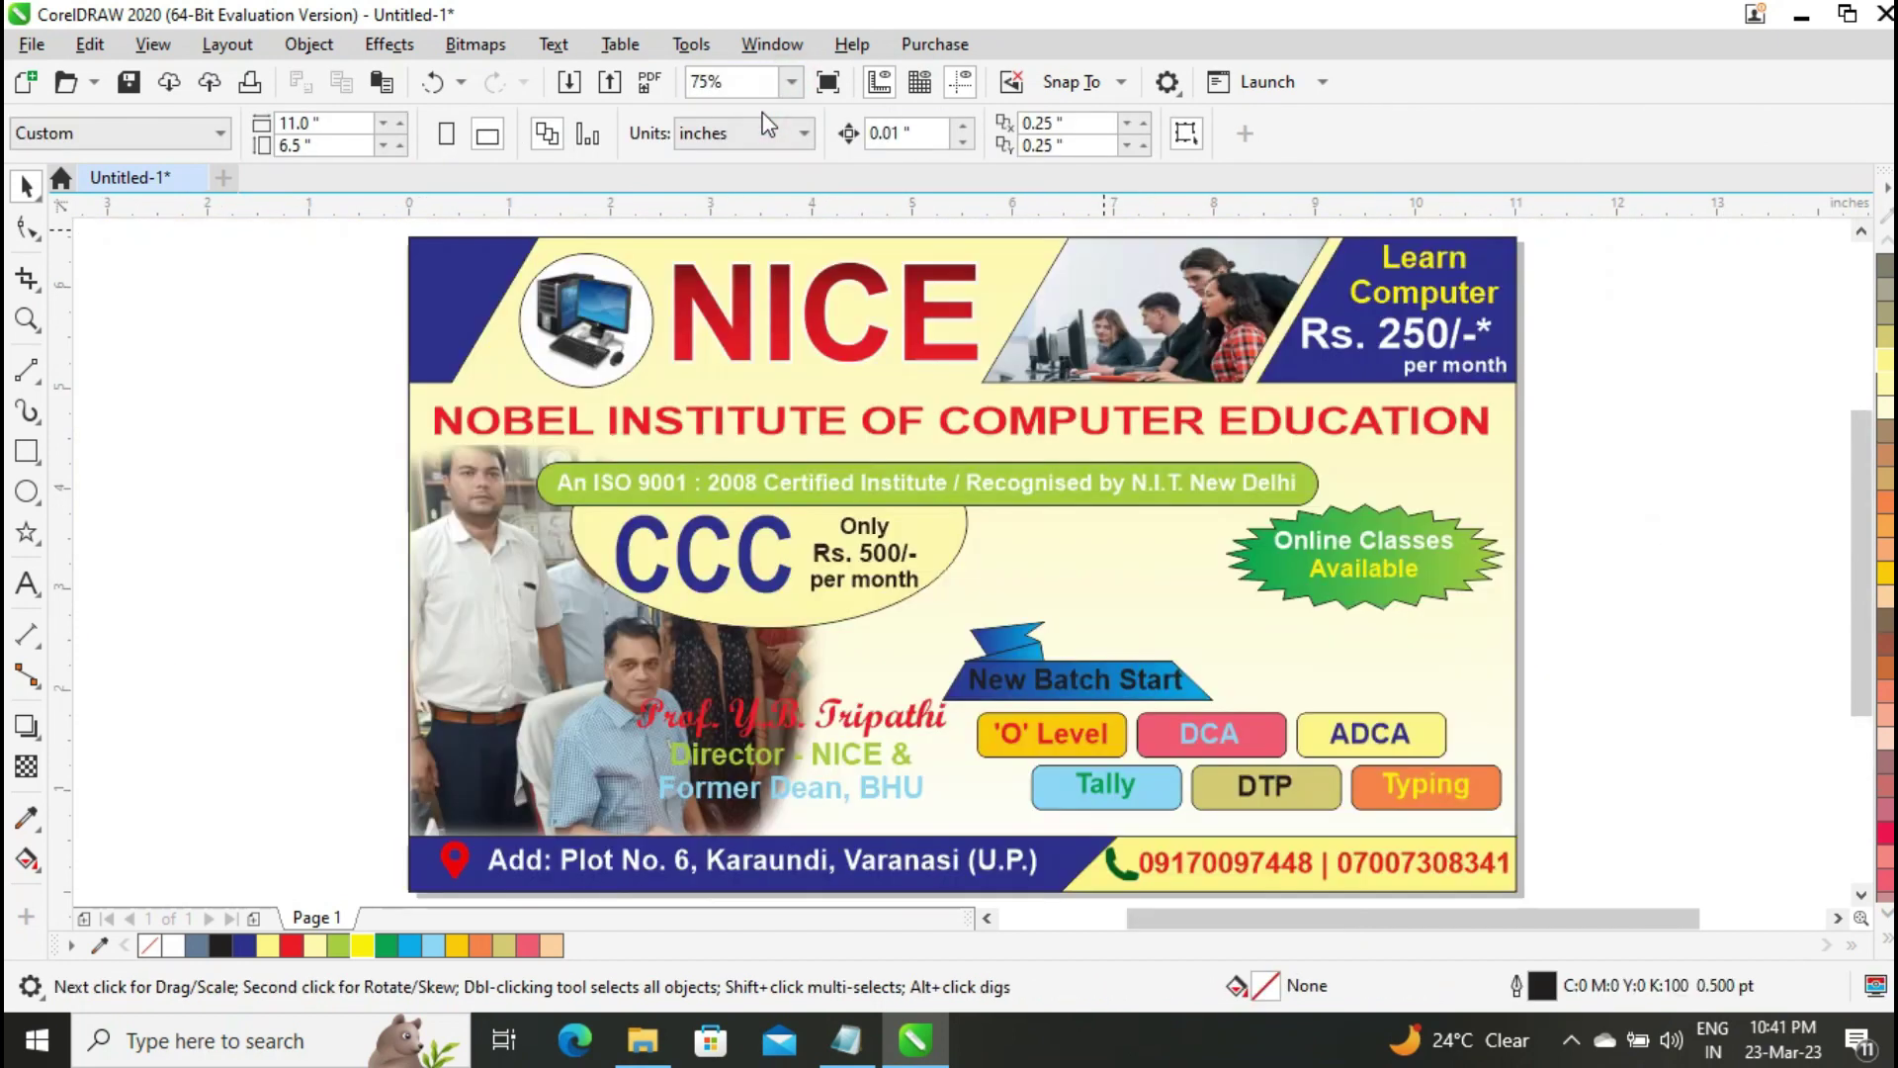
click(447, 274)
shift+click(638, 296)
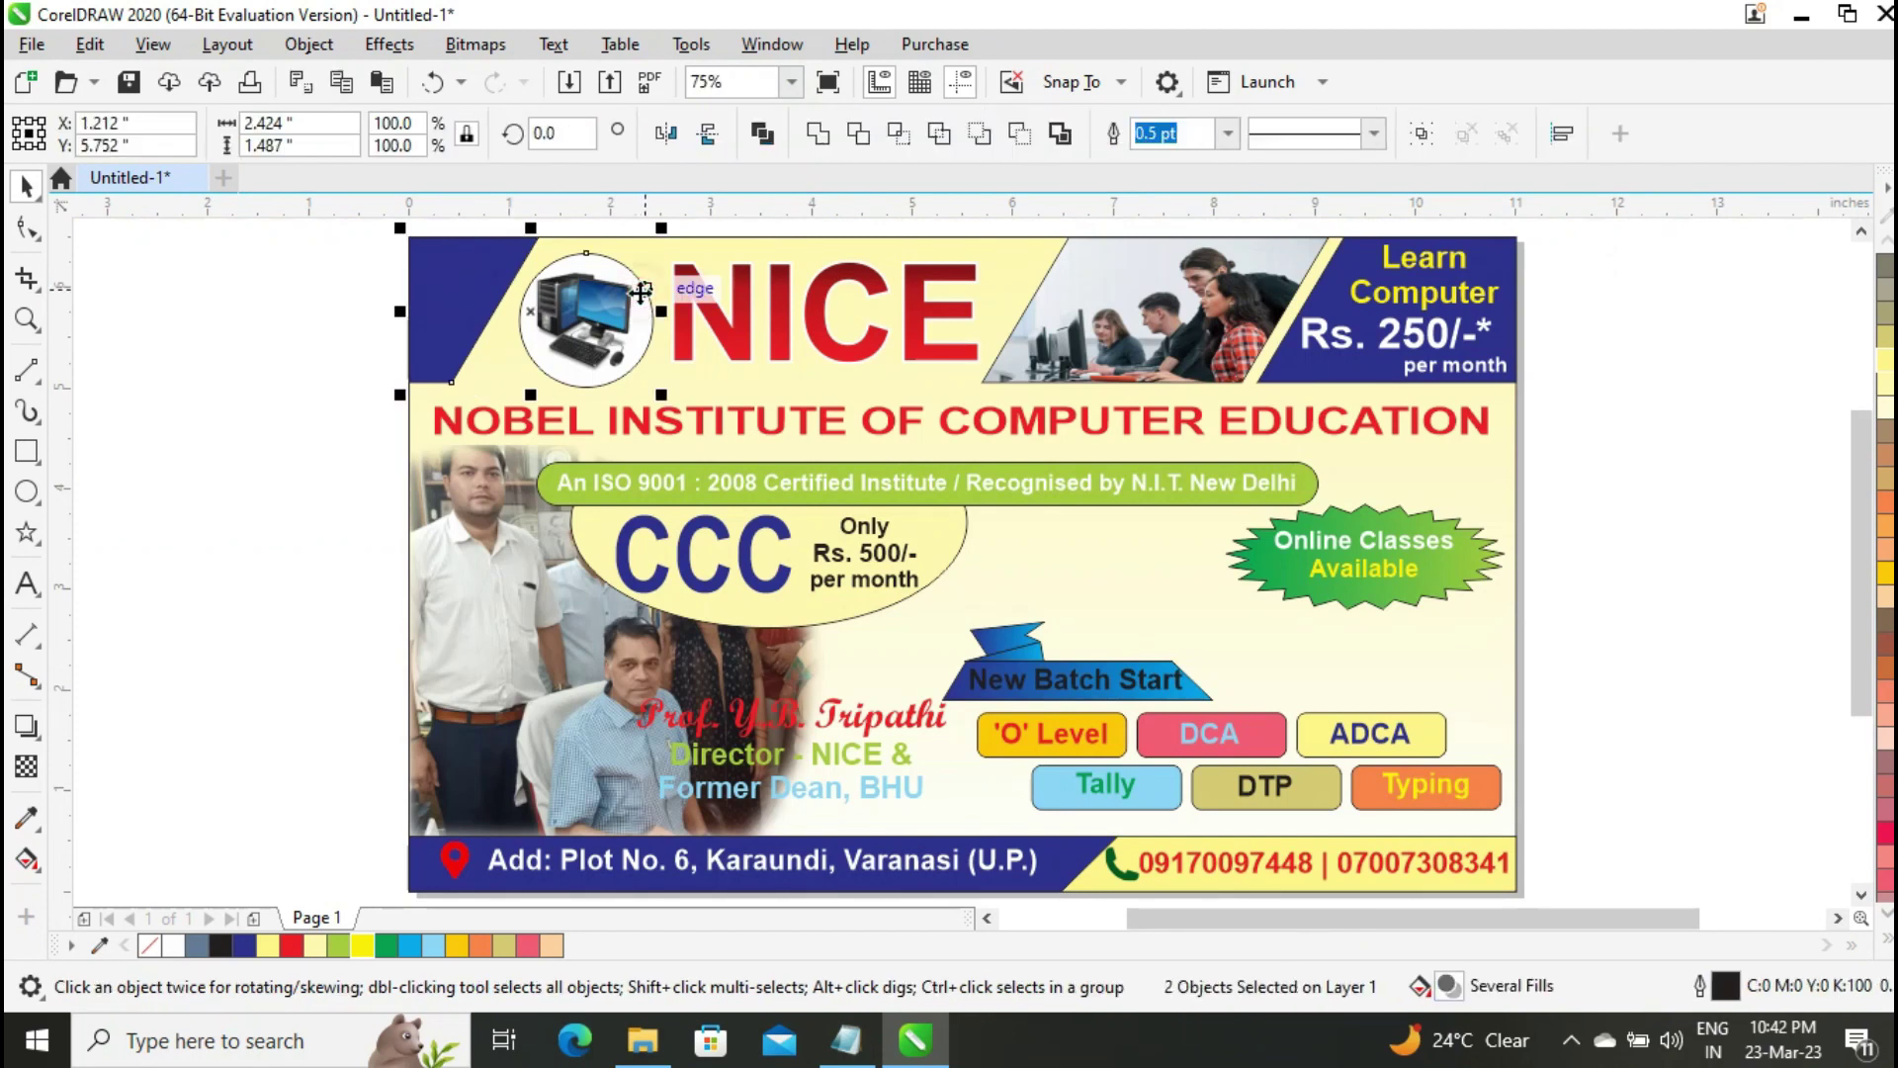
shift+click(1134, 309)
shift+click(1340, 307)
click(1228, 133)
click(1169, 188)
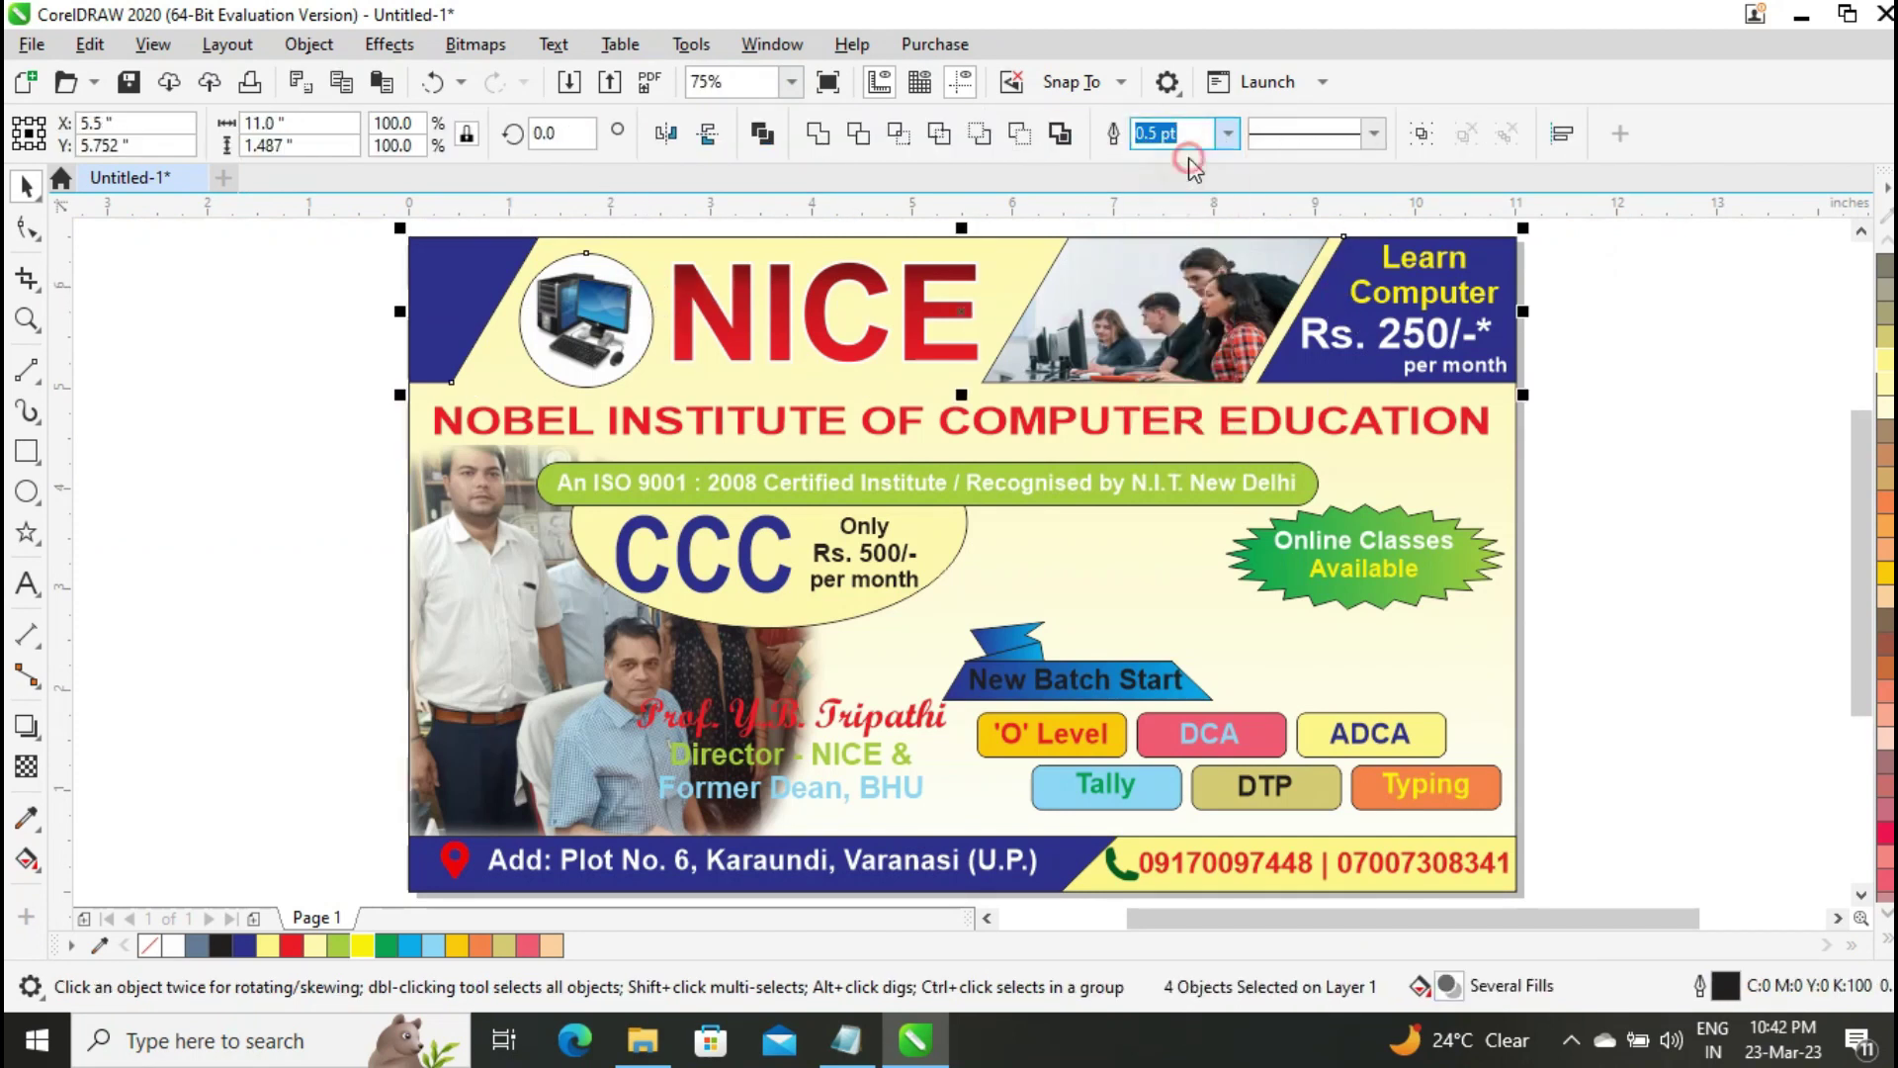
Remove the outline from the pale yellow half-ellipse behind the "CCC" text
click(845, 619)
click(875, 132)
click(826, 164)
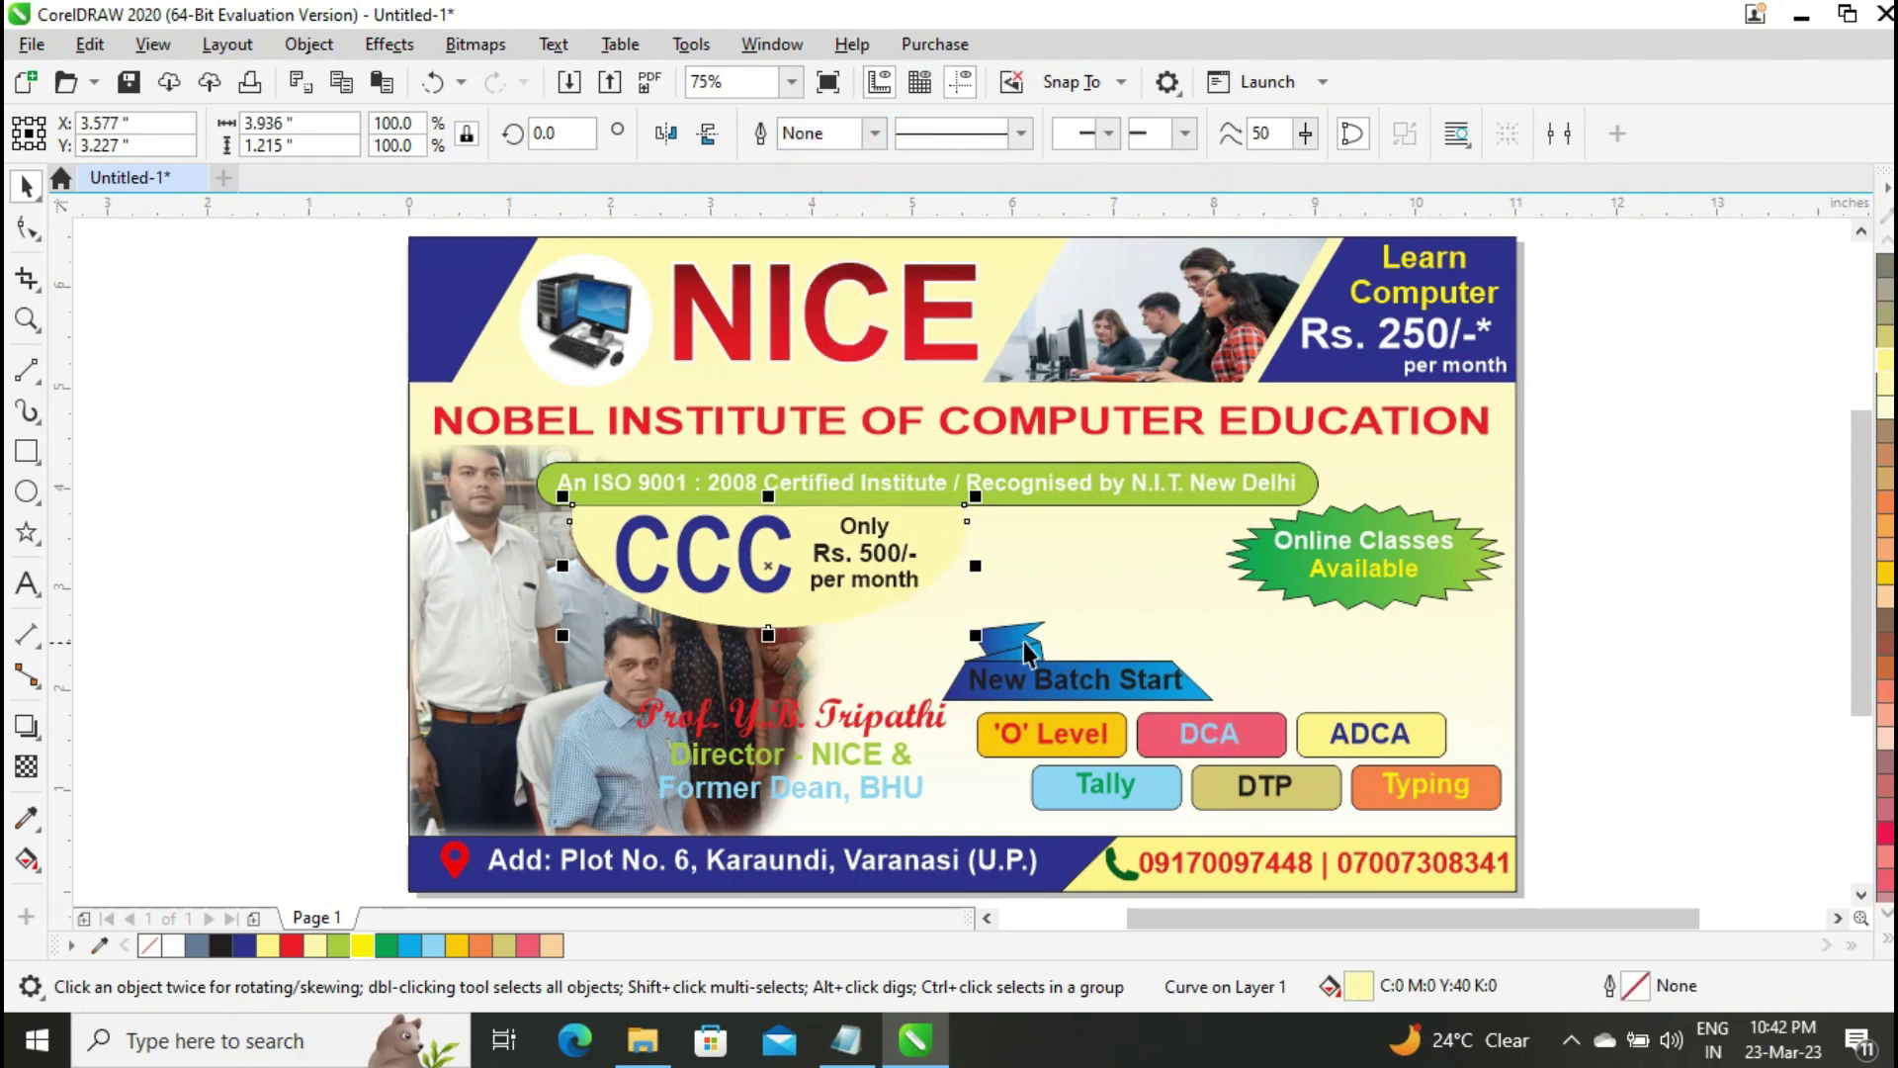
Remove the outlines from the green "Online Classes Available" starburst and the six rounded course boxes from "'O' Level" to "Typing"
click(1688, 563)
click(1442, 586)
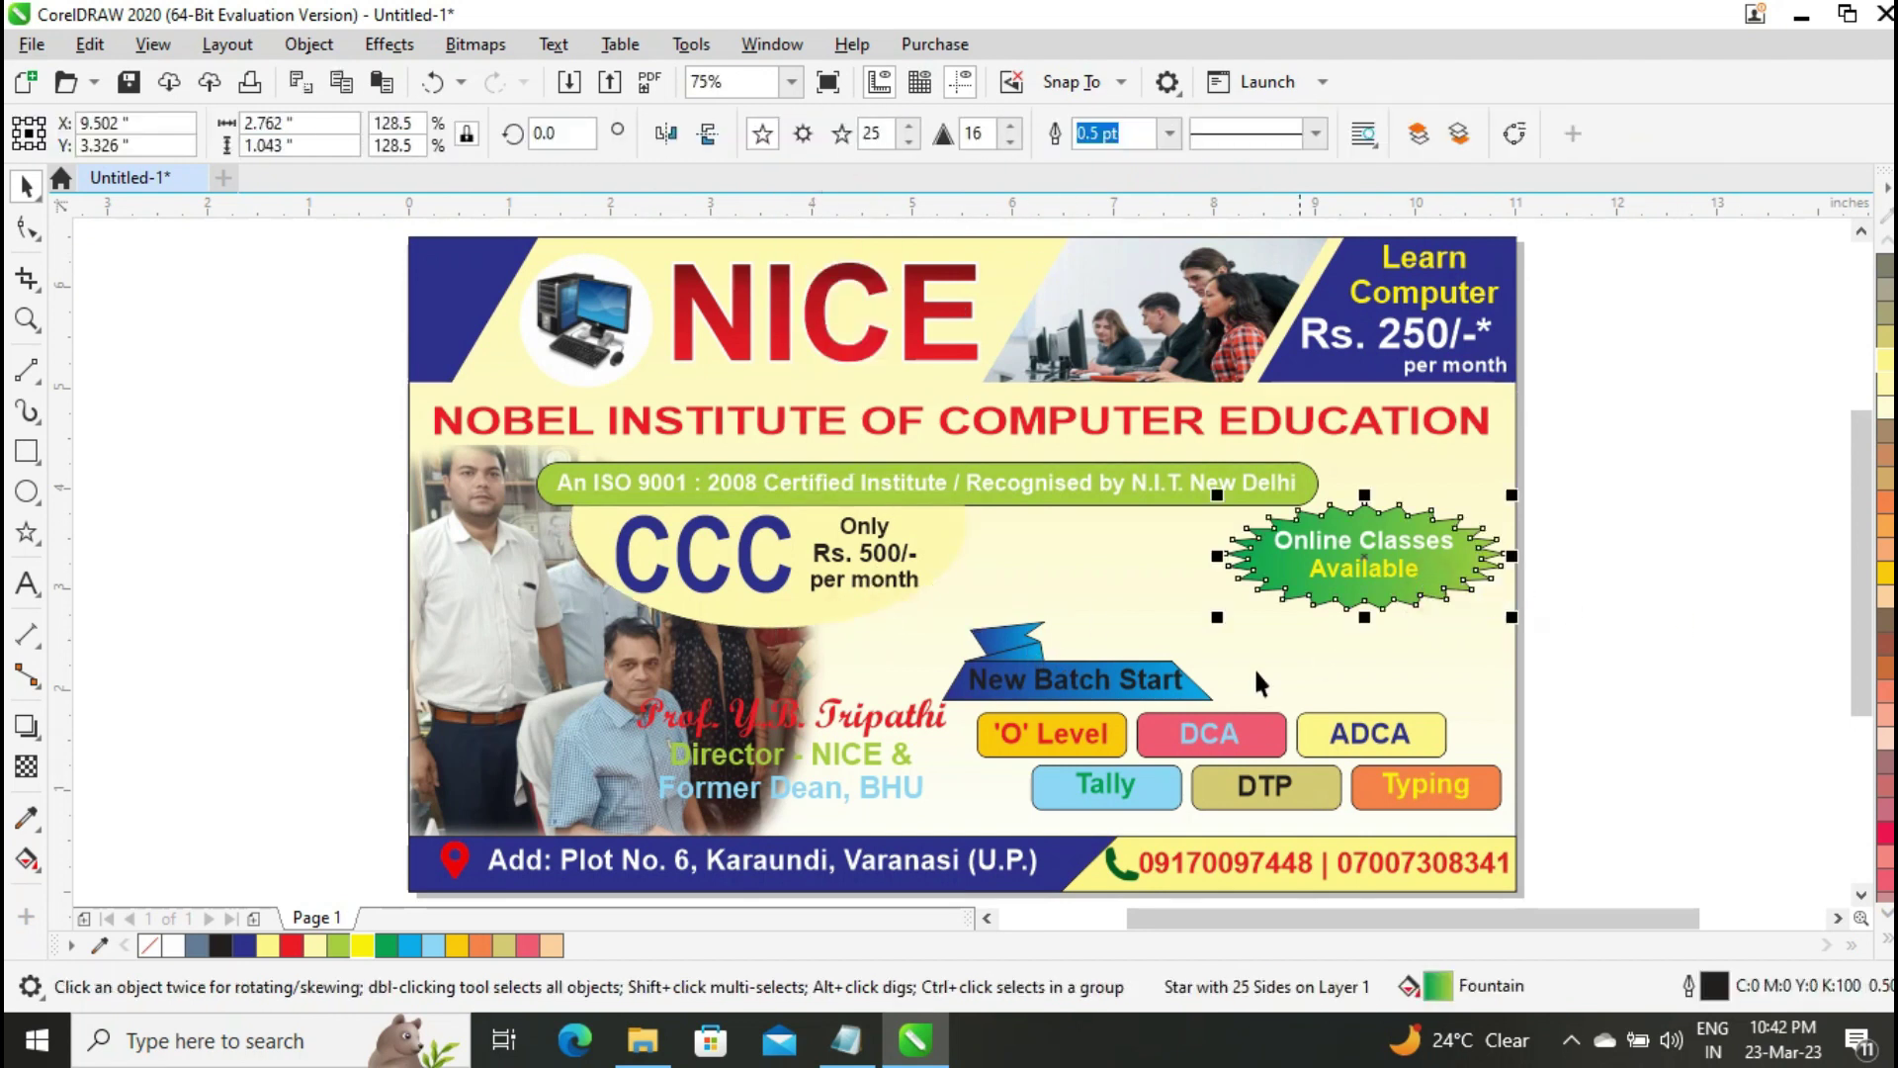
shift+click(1115, 724)
shift+click(1165, 726)
shift+click(1318, 725)
shift+click(1152, 791)
shift+click(1303, 788)
shift+click(1377, 799)
click(1228, 132)
click(1162, 158)
click(1738, 545)
Remove the outlines from the blue and yellow footer shapes and the full-page background rectangle
click(1054, 868)
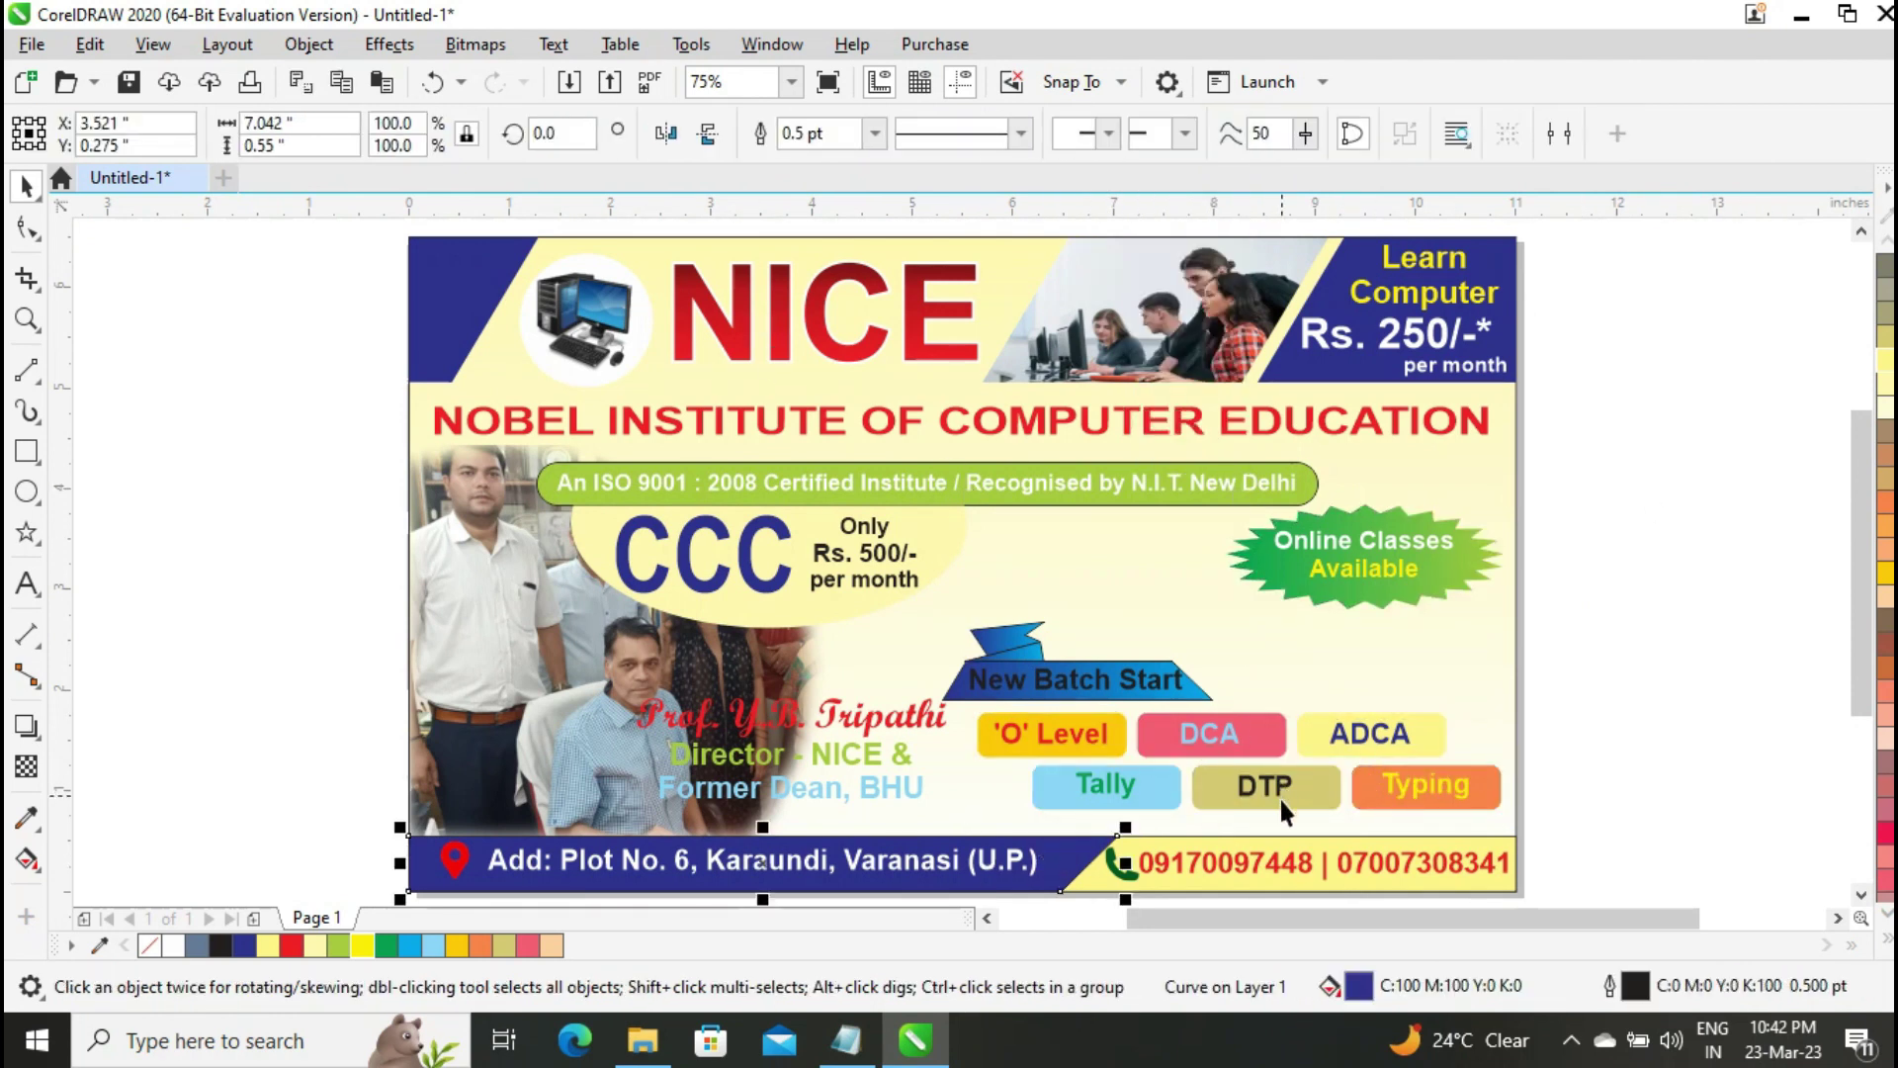
shift+click(1236, 848)
shift+click(1510, 690)
click(1230, 134)
click(1177, 160)
click(1624, 412)
Remove the outline from the green rounded bar behind the ISO certification text
click(1062, 463)
click(1382, 134)
click(1315, 161)
click(1770, 406)
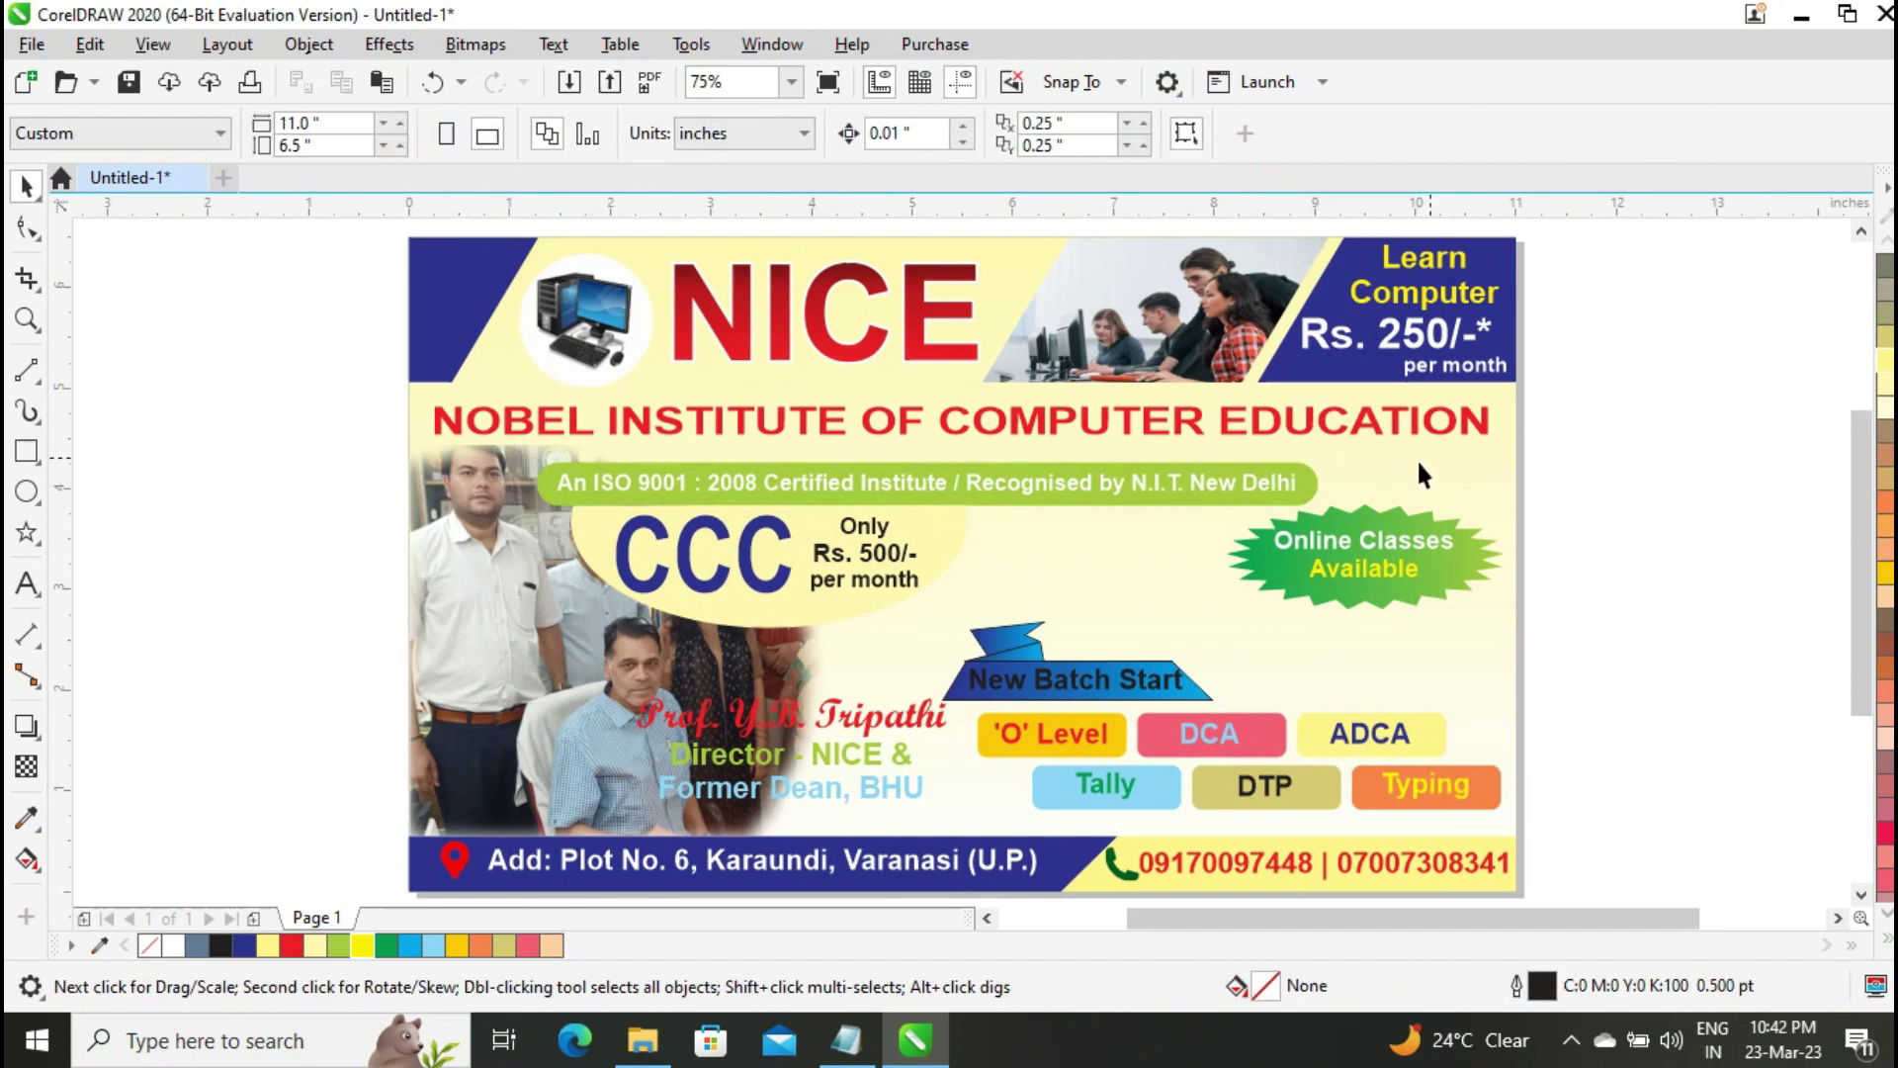
Move the "New Batch Start" banner up, away from the course boxes, and shift the six course boxes up slightly
drag(901, 696, 900, 708)
drag(1078, 656, 1082, 614)
click(1639, 671)
drag(1118, 852, 975, 847)
drag(1242, 744, 1241, 735)
click(1554, 700)
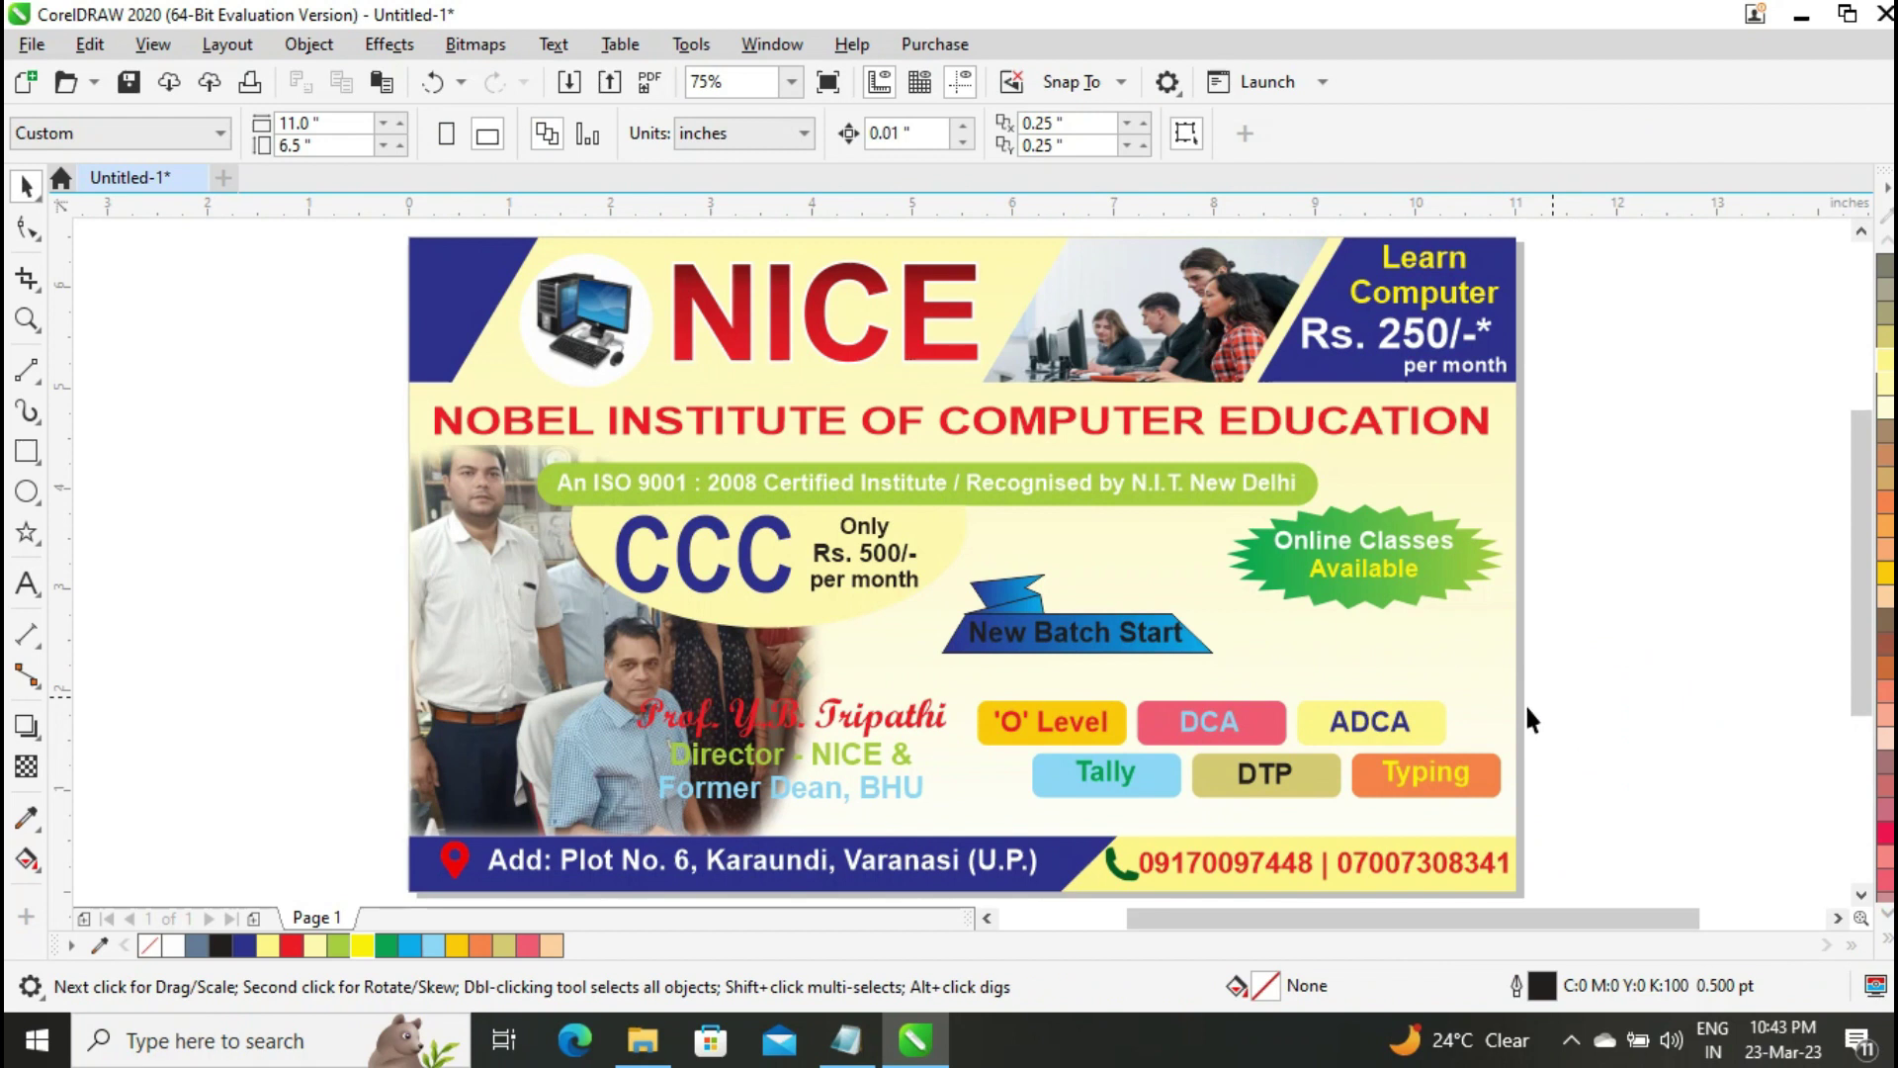
Remove the outlines from the blue ribbon shapes of the "New Batch Start" banner
click(1008, 588)
click(1617, 586)
drag(1582, 665, 926, 560)
click(1223, 145)
click(1711, 593)
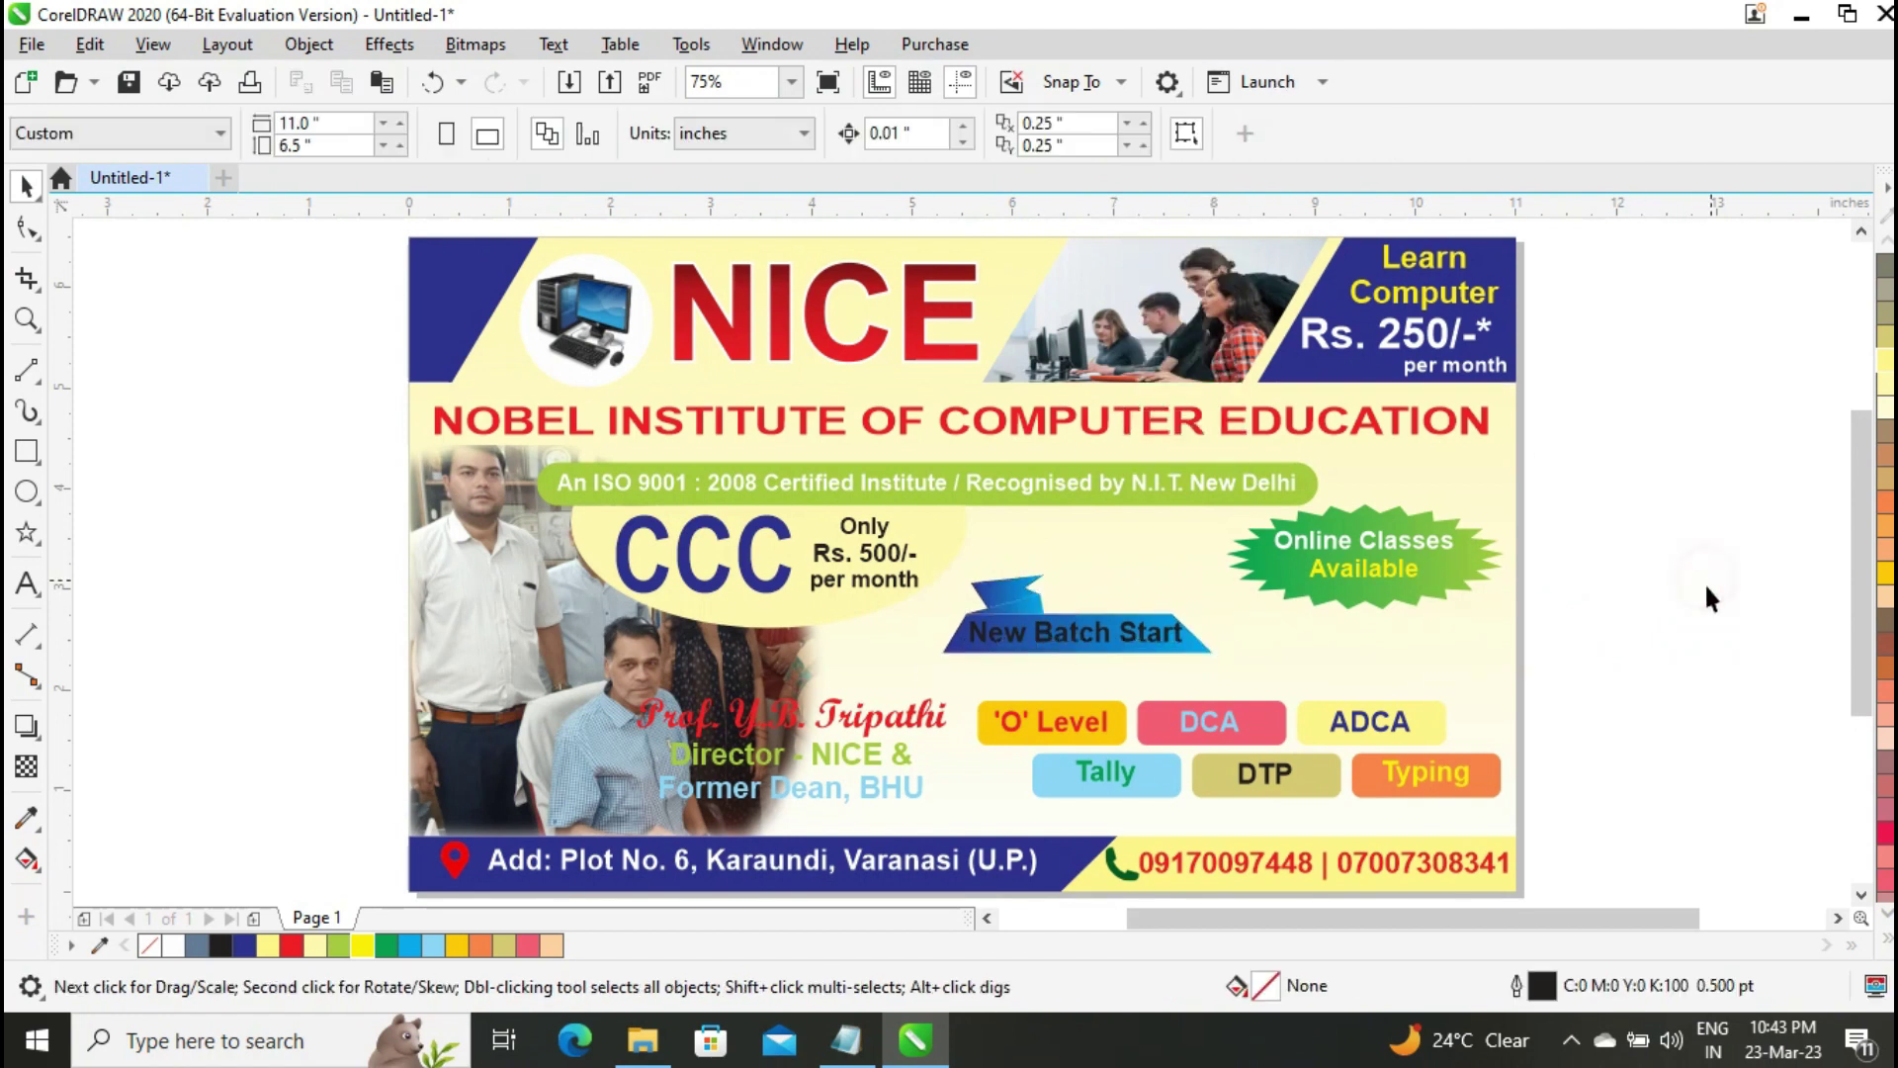
Give the director's name and title text a white 2.0 pt outline placed behind the fill and scaled with the object
click(781, 732)
right_click(174, 943)
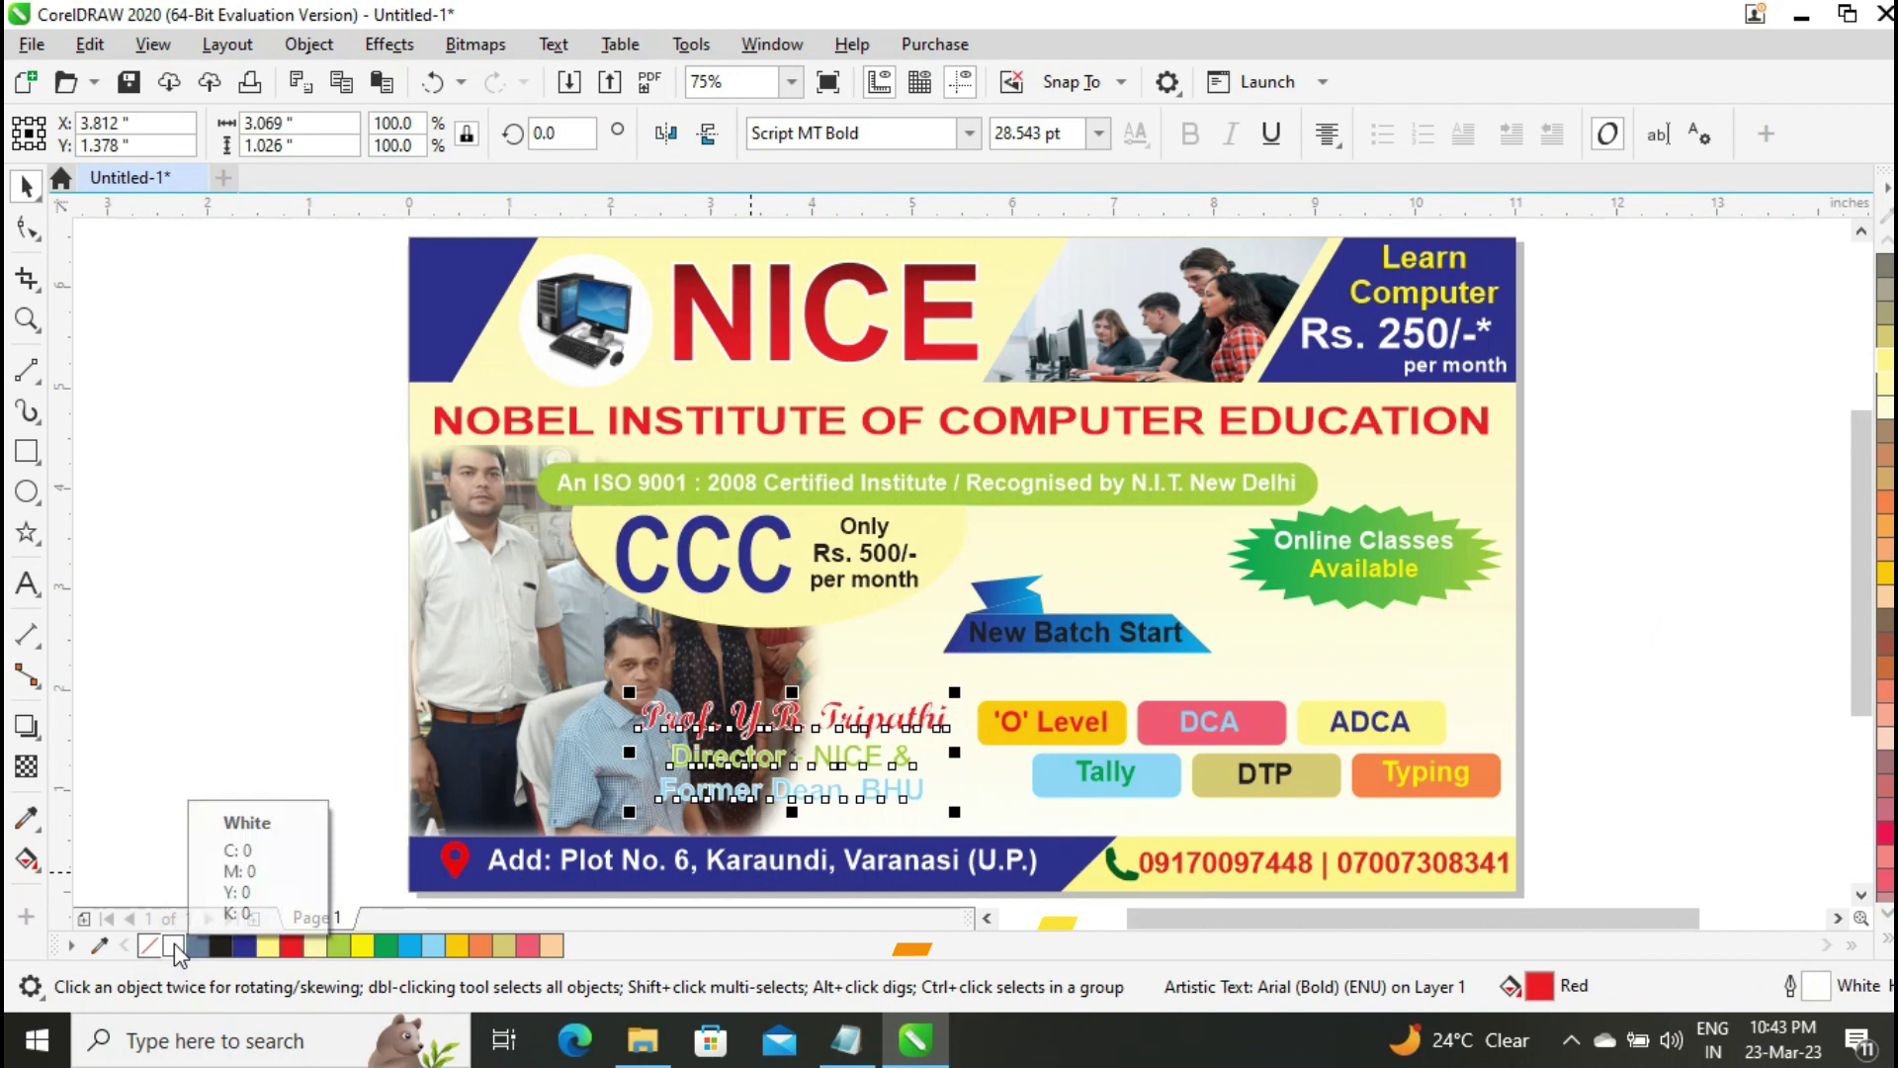
key(F12)
click(780, 413)
click(723, 579)
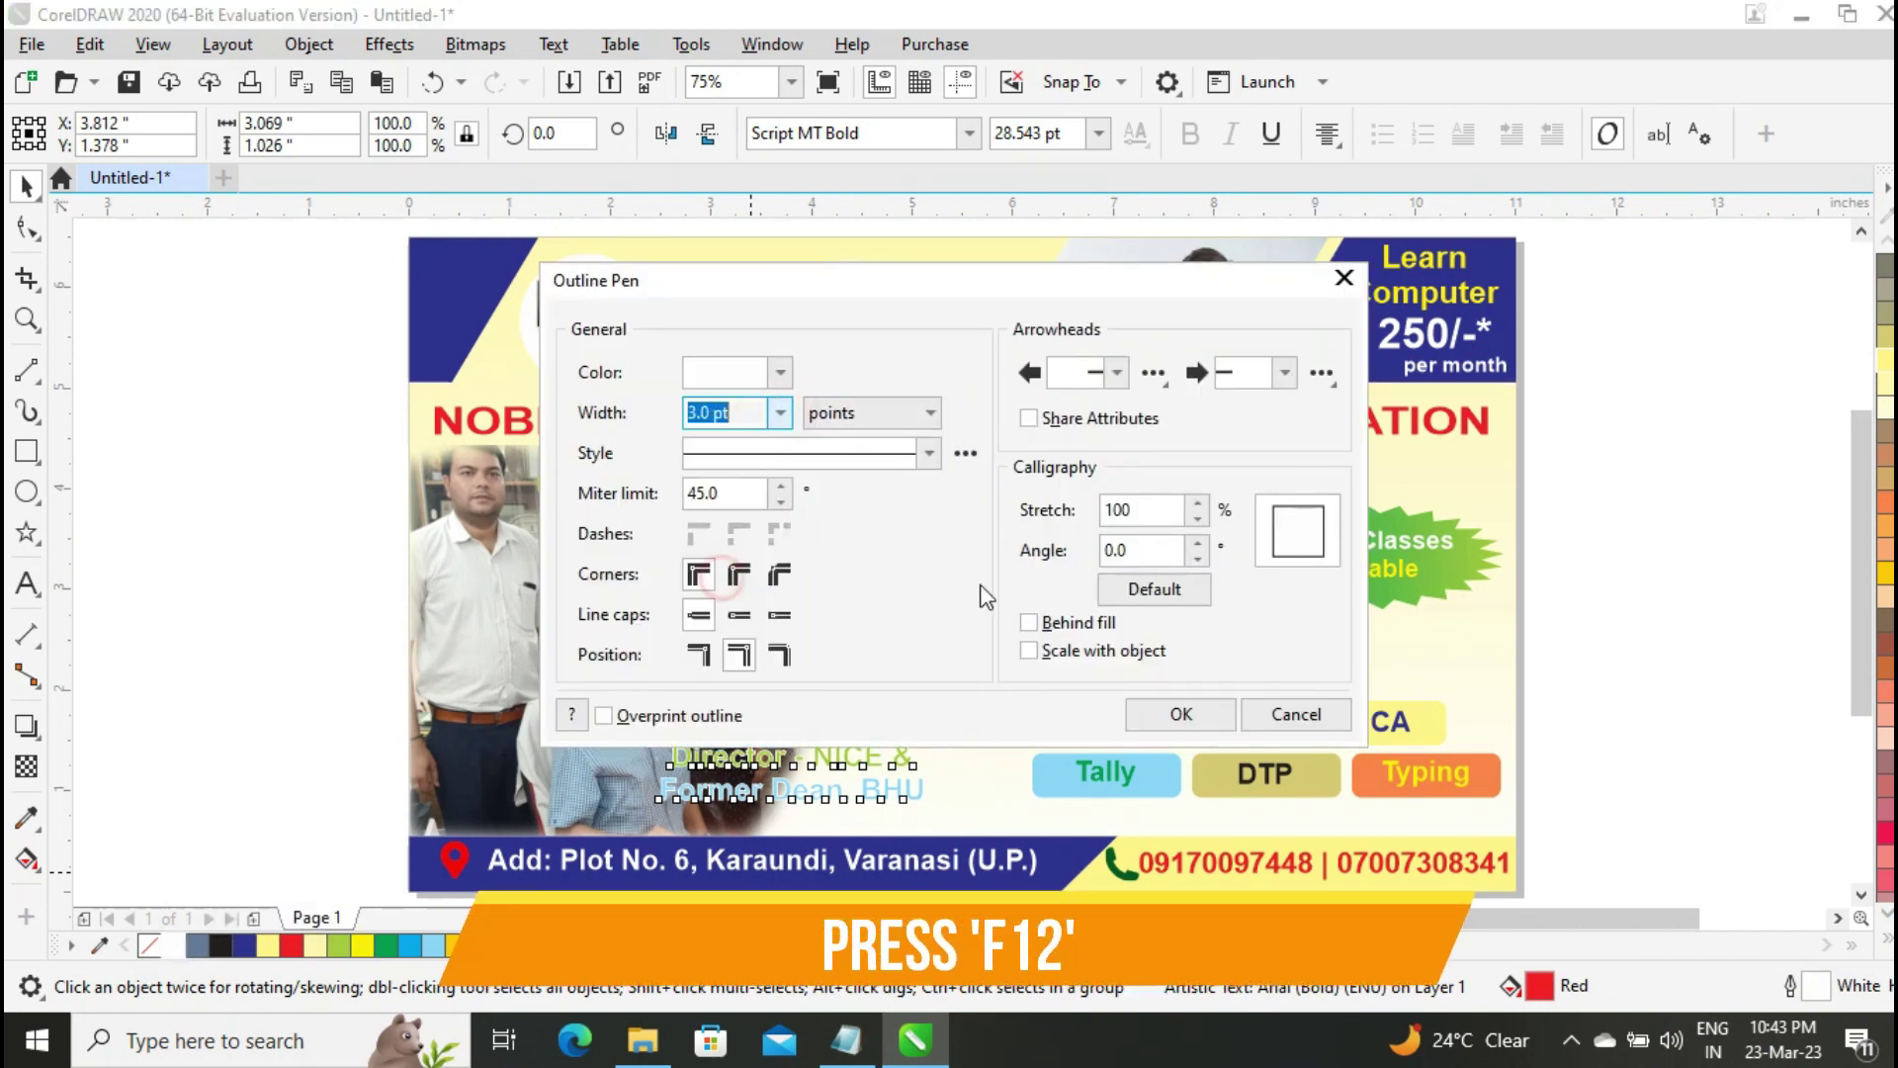
click(1028, 622)
click(780, 413)
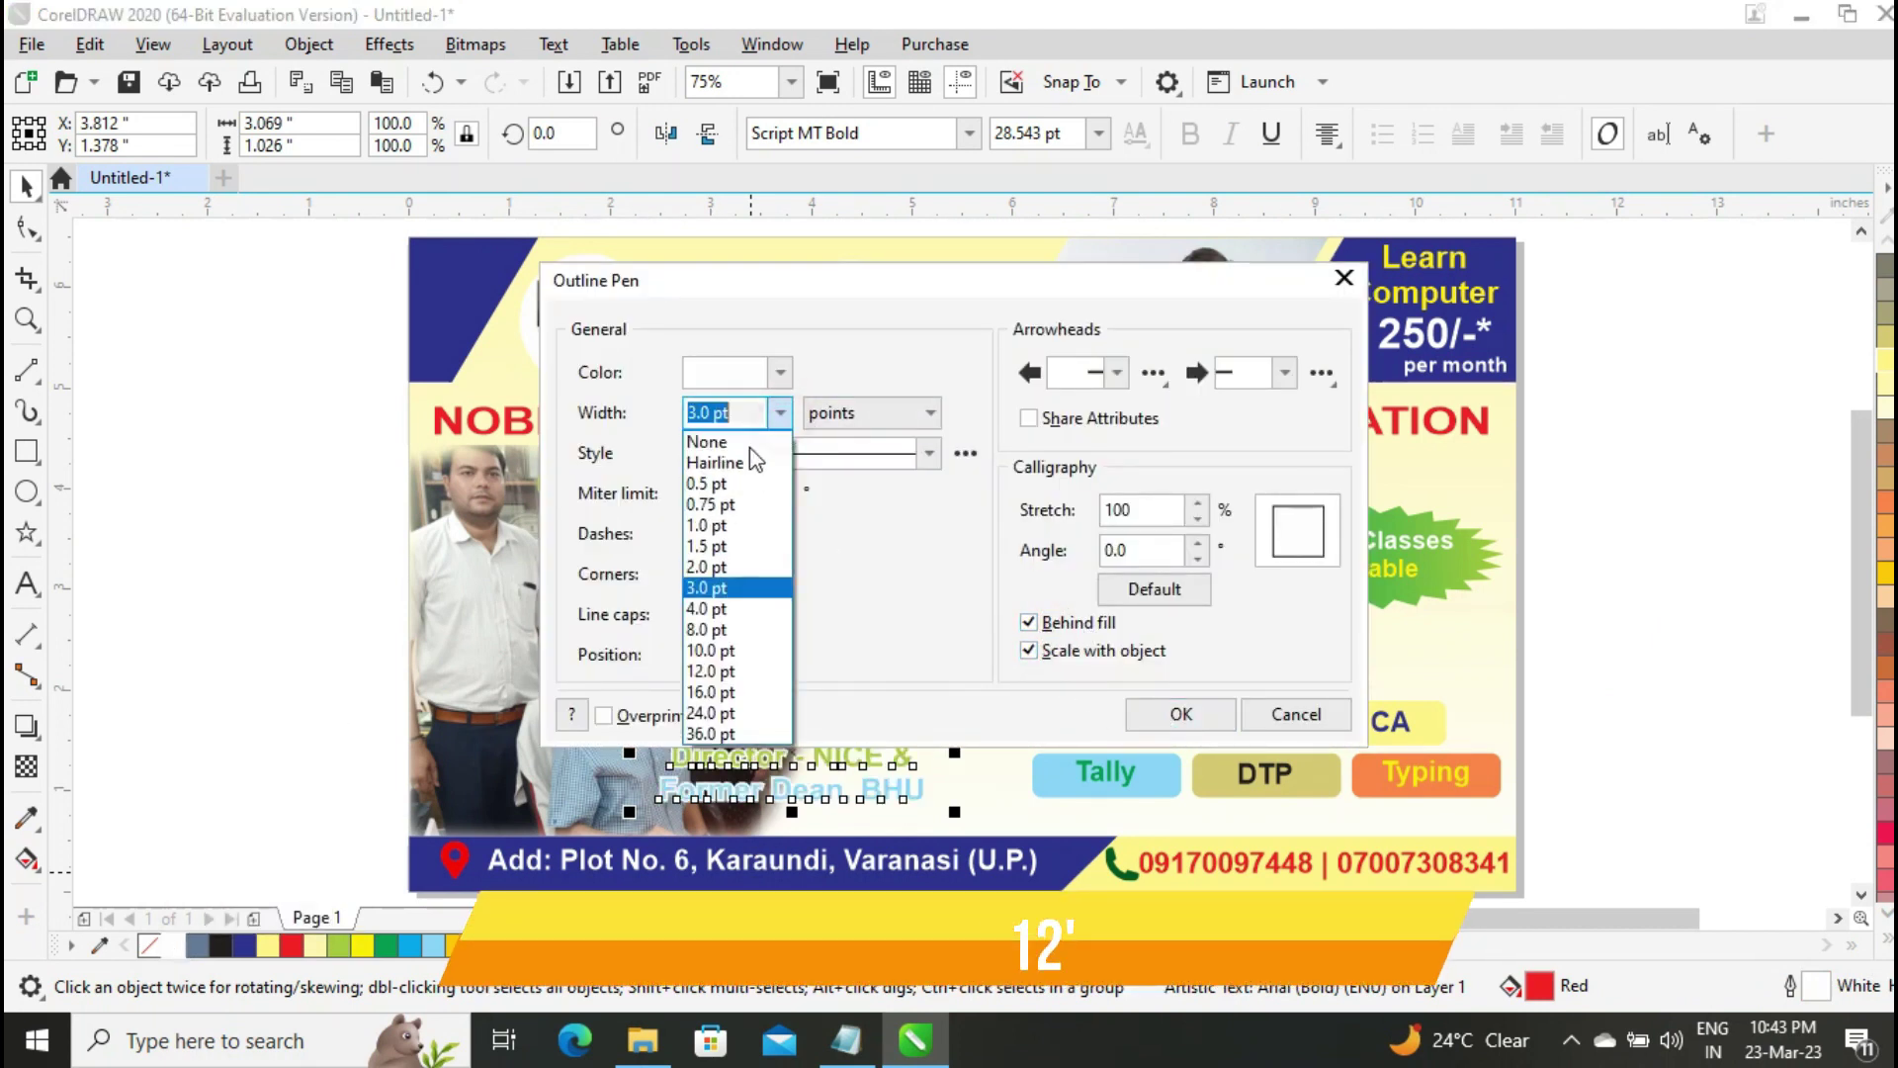
click(723, 563)
click(1181, 713)
click(1705, 613)
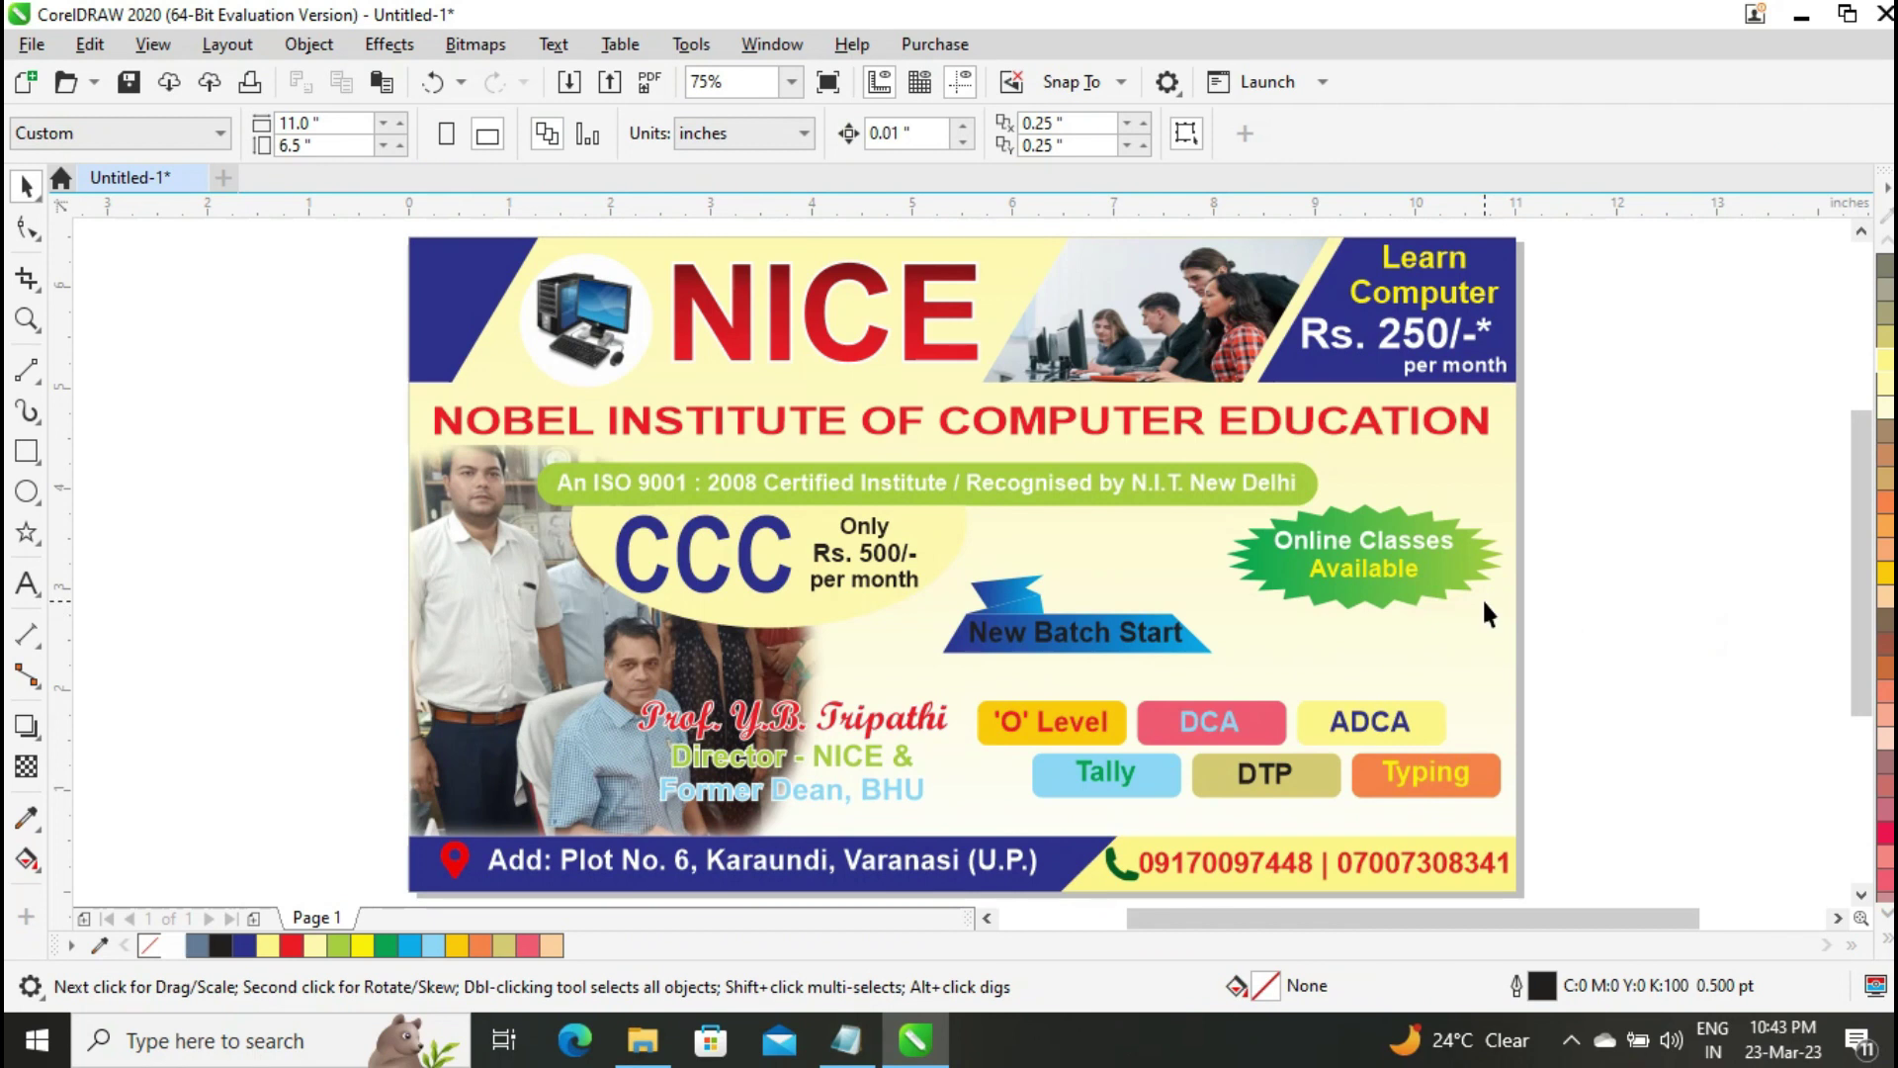
Preview the whole flyer in full screen
click(791, 82)
click(727, 114)
click(828, 81)
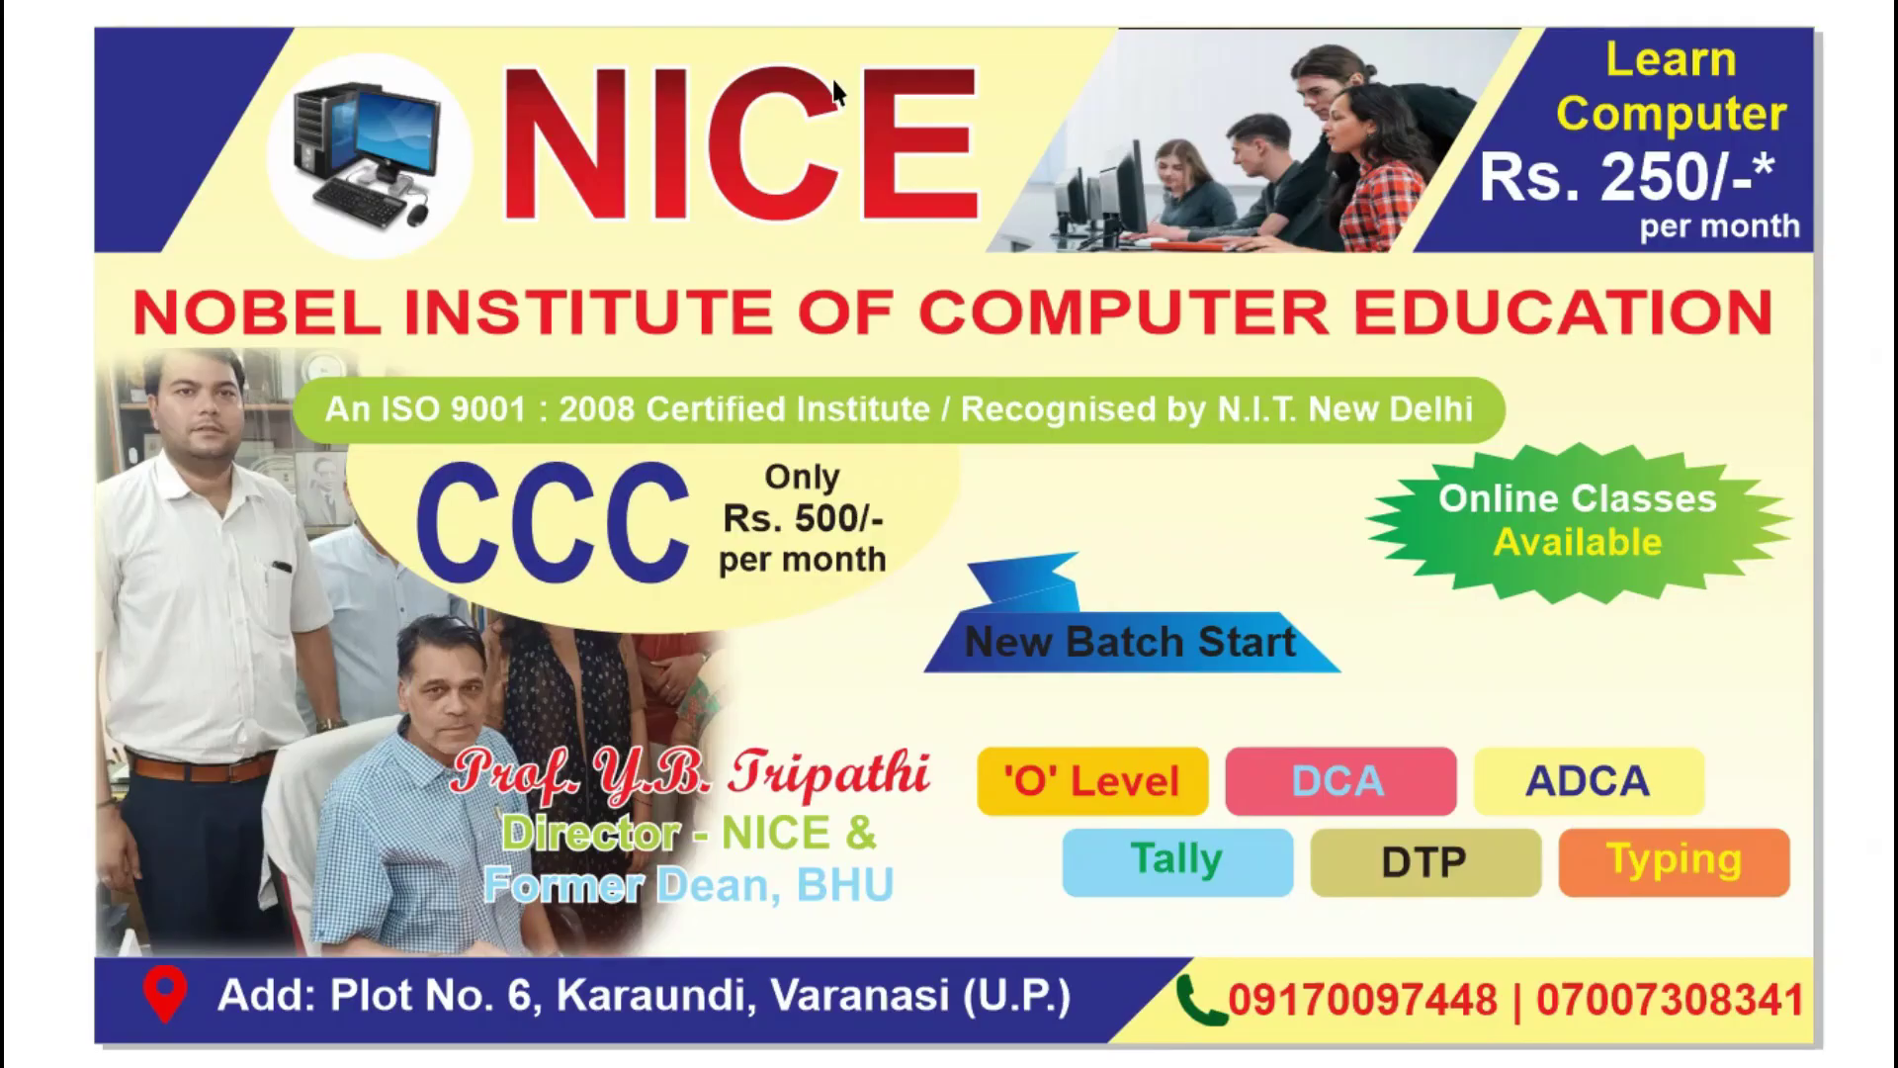